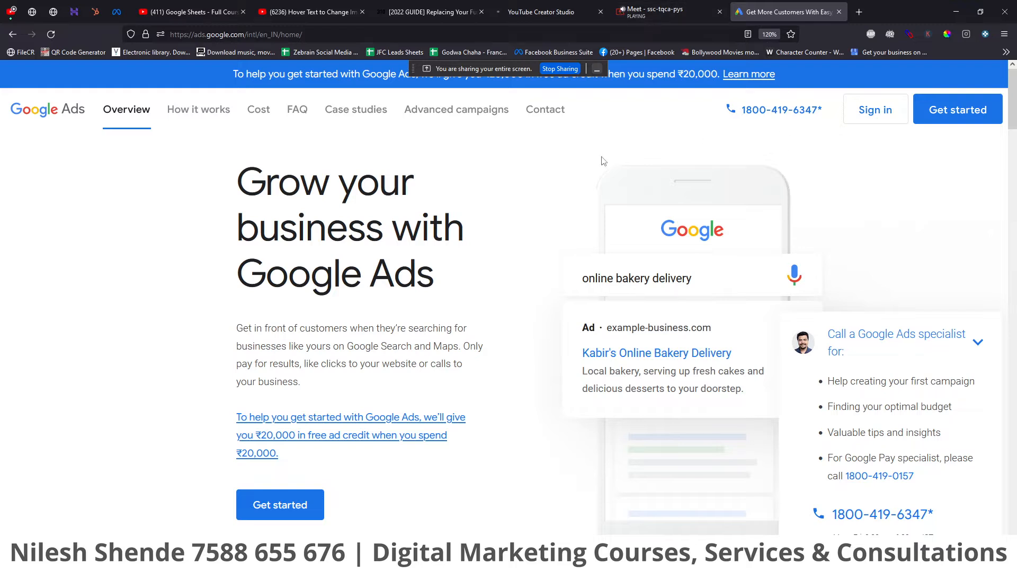
Begin signing in to Google Ads from the ads.google.com homepage and go full screen
drag(246, 34, 184, 35)
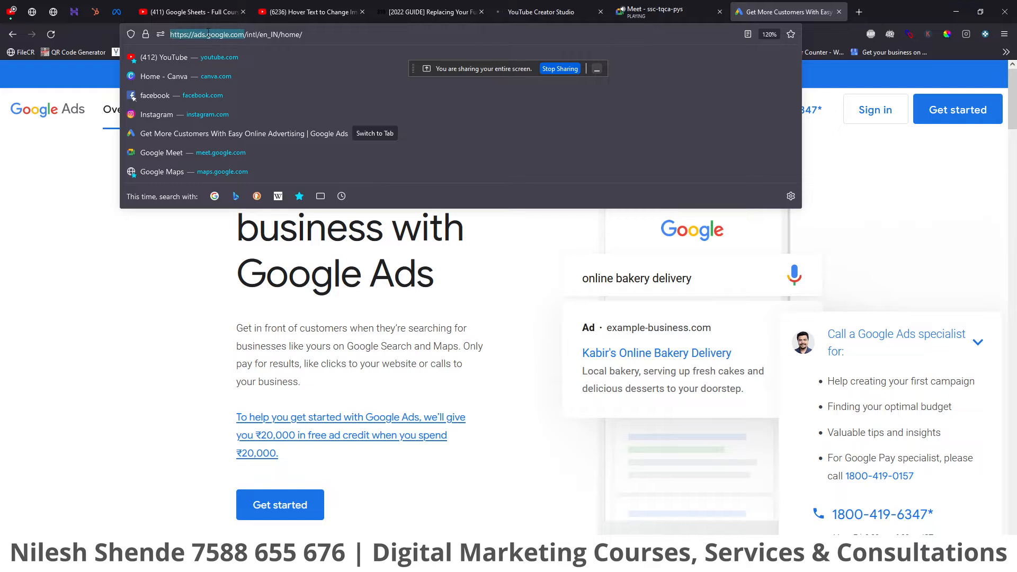
click(868, 177)
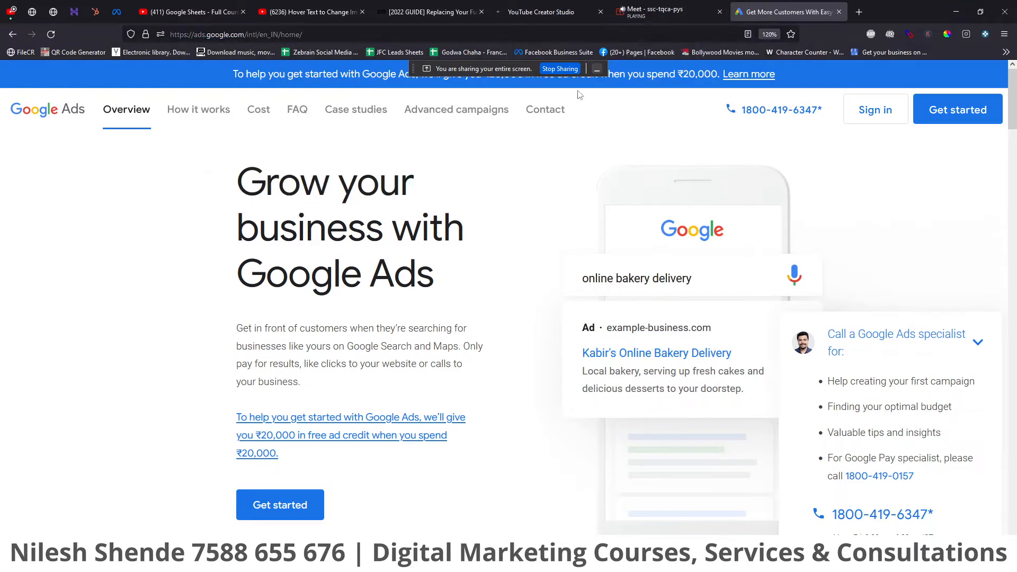
drag(507, 71, 649, 556)
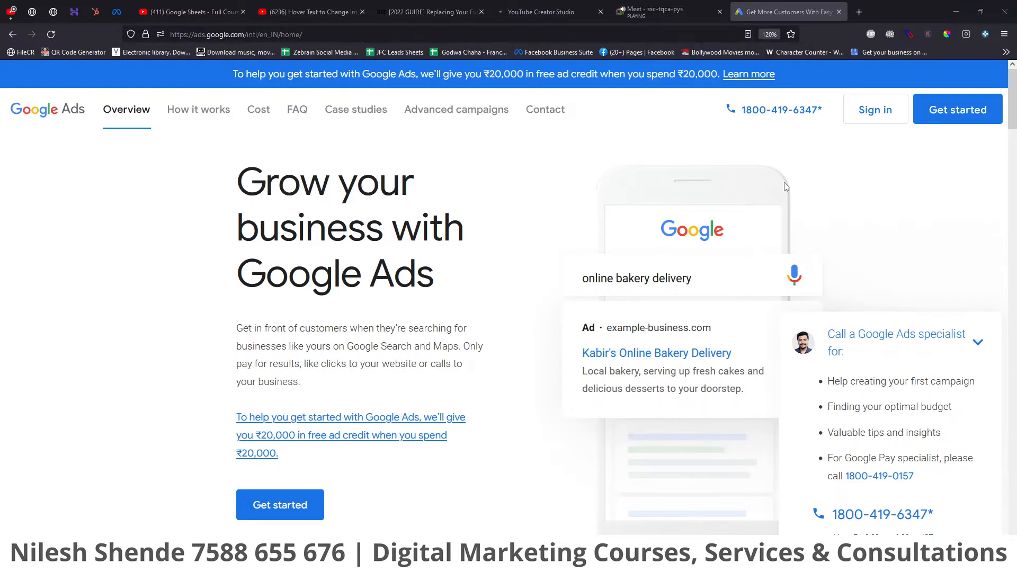
click(859, 111)
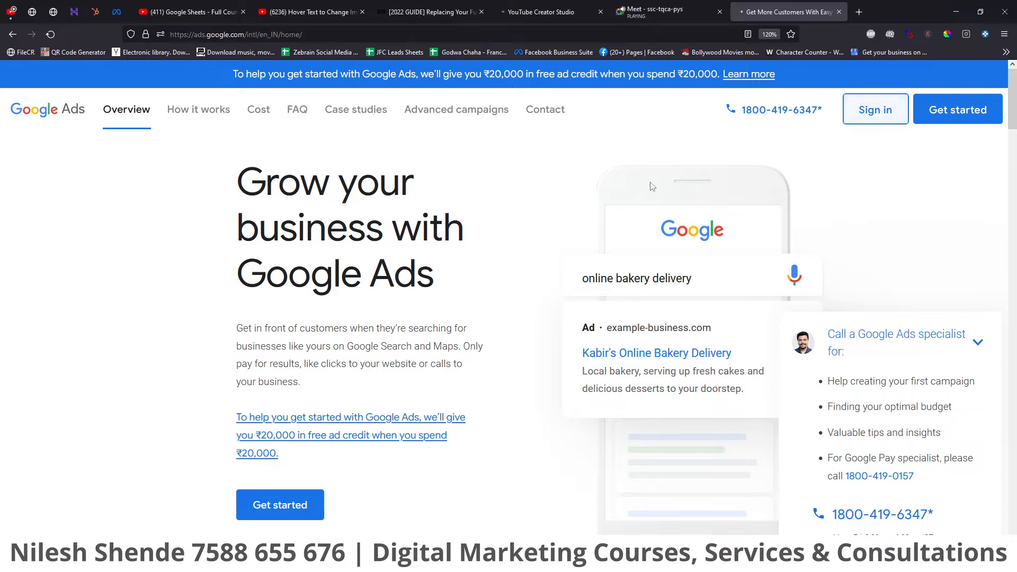
key(F11)
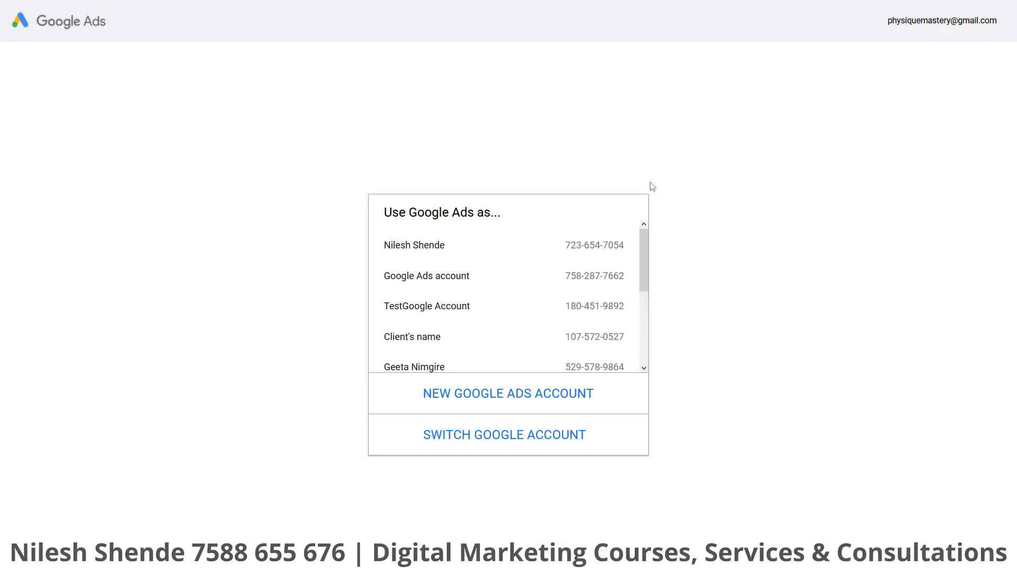
Choose the New Test Client account from the 'Use Google Ads as...' list
scroll(493, 303, down, 3)
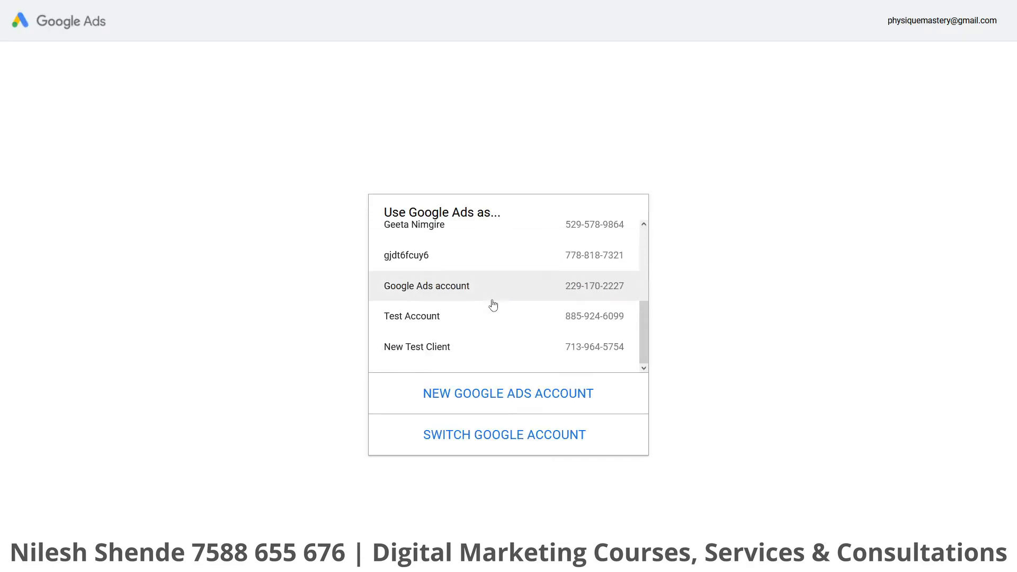
click(422, 350)
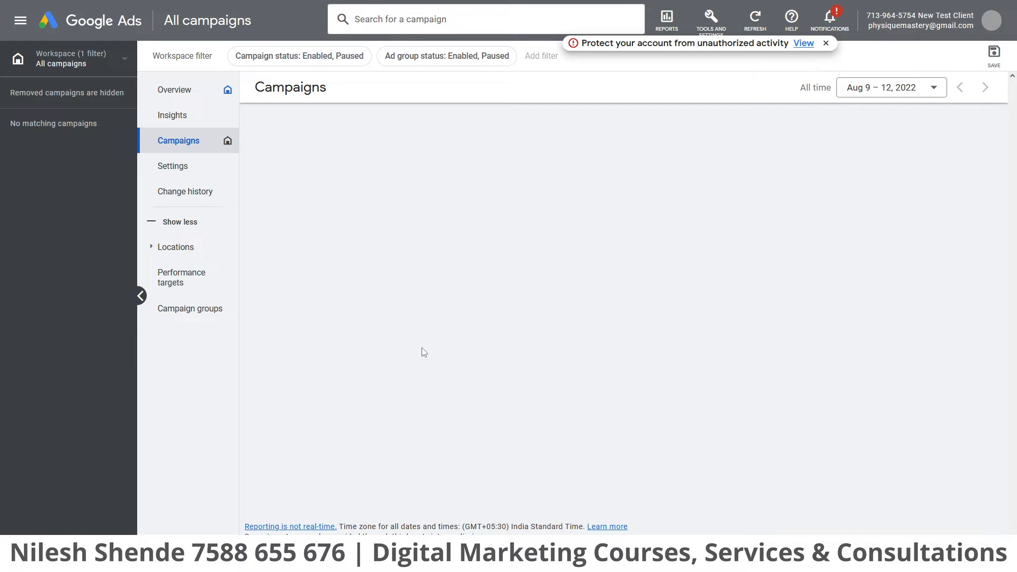
Collapse the workspace panel and switch to the Overview showing the draft Search campaign
click(141, 296)
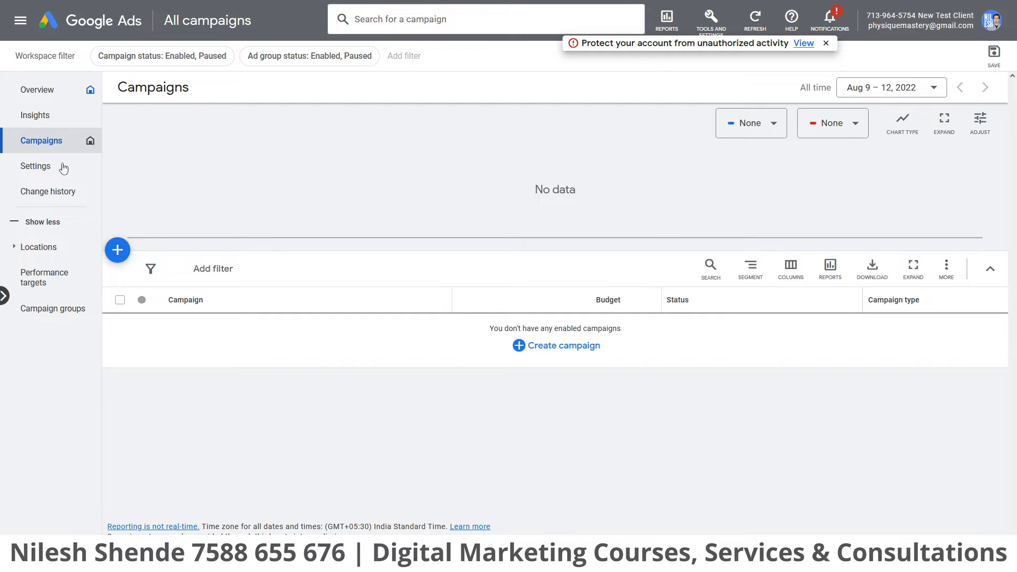
double_click(176, 86)
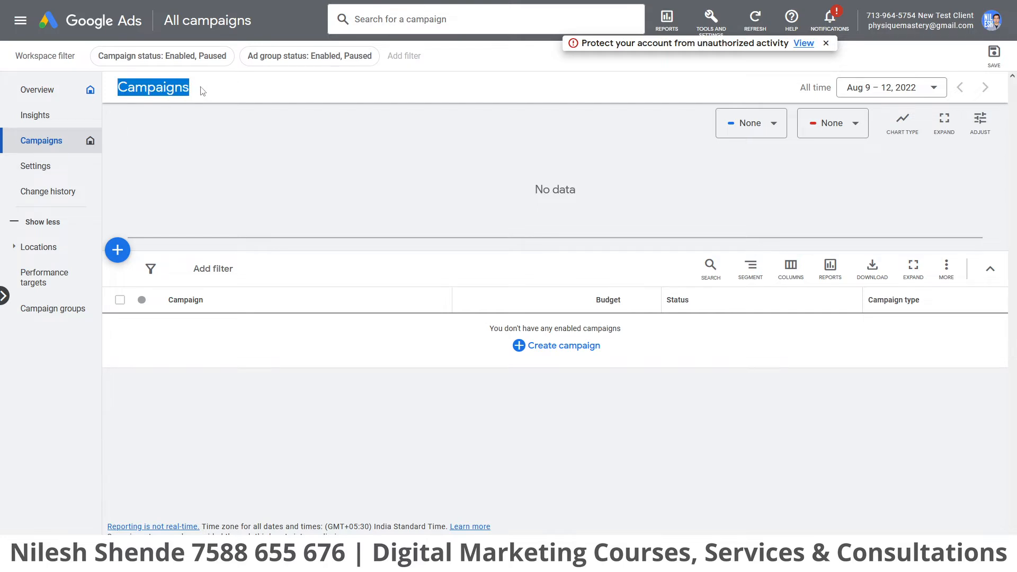
click(200, 196)
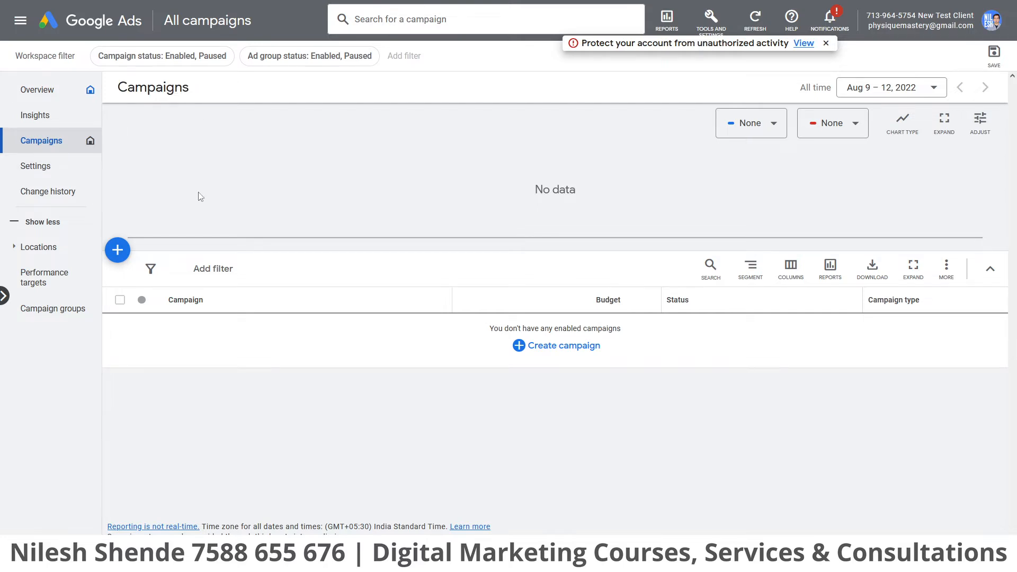
click(70, 94)
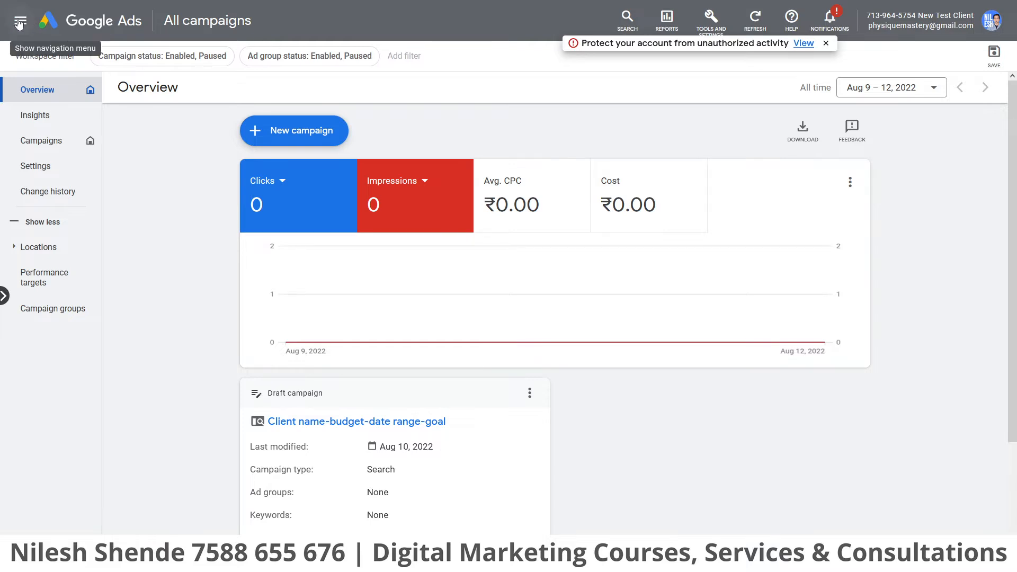
click(19, 23)
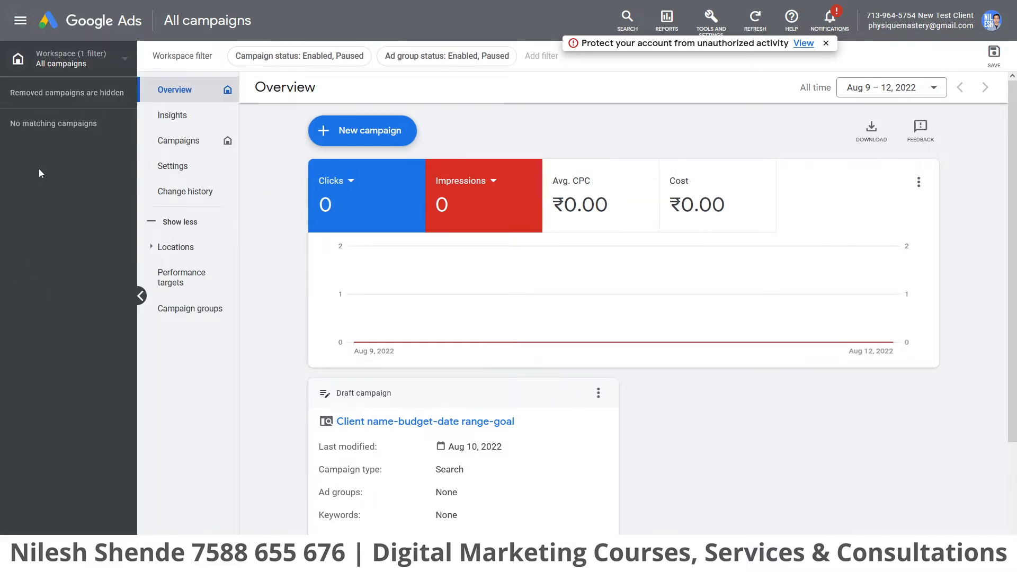
Close the navigation panel and search, then display the Tools and Settings overview
click(21, 21)
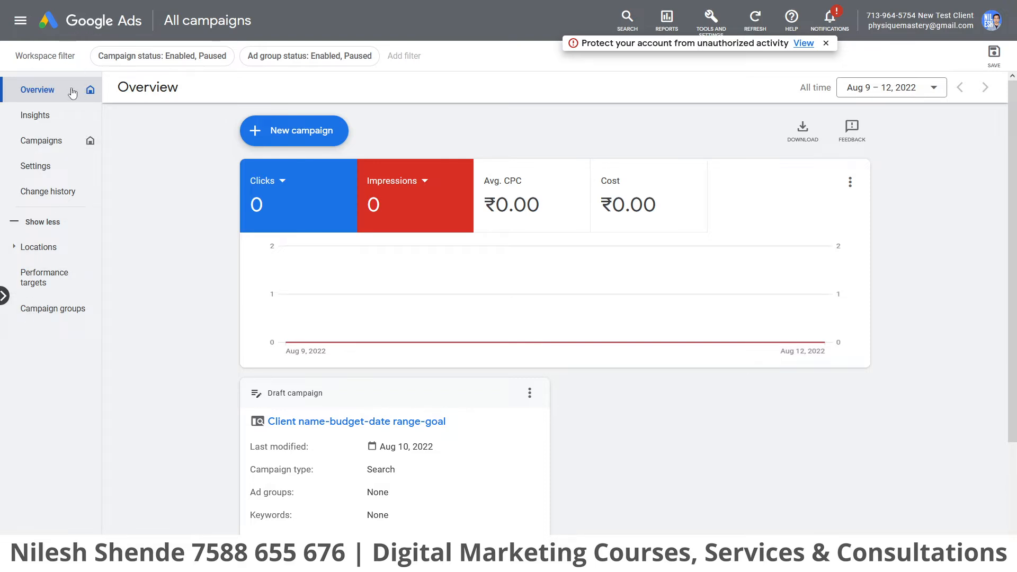
click(627, 28)
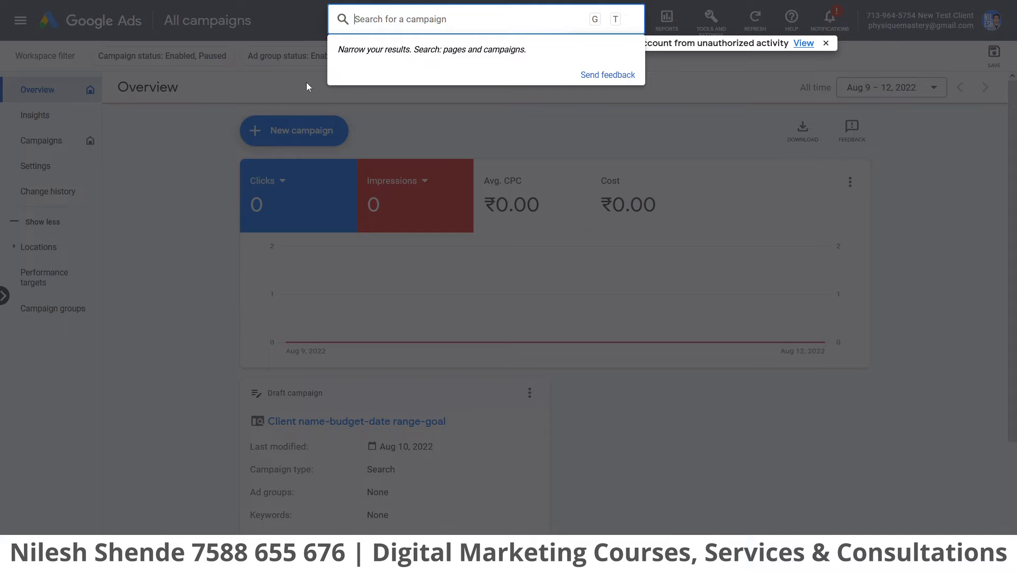
click(658, 59)
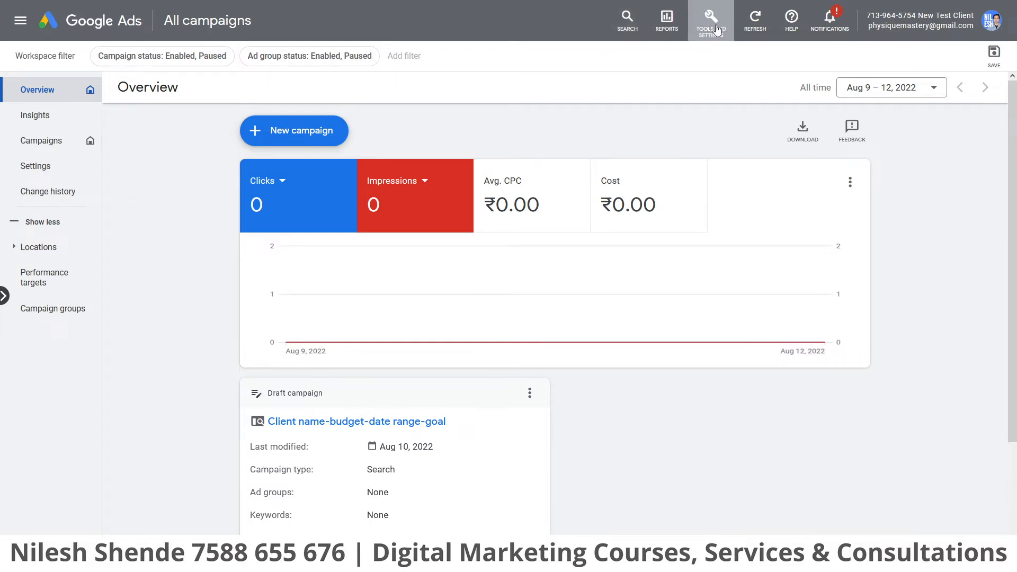
click(717, 29)
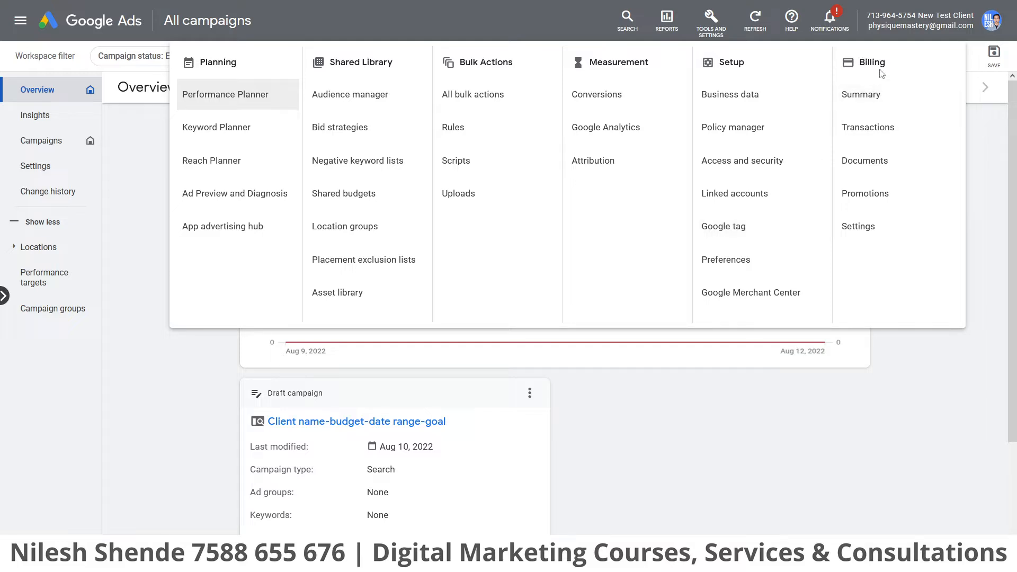
Close Tools and Settings, review the account notifications, then close them
click(983, 216)
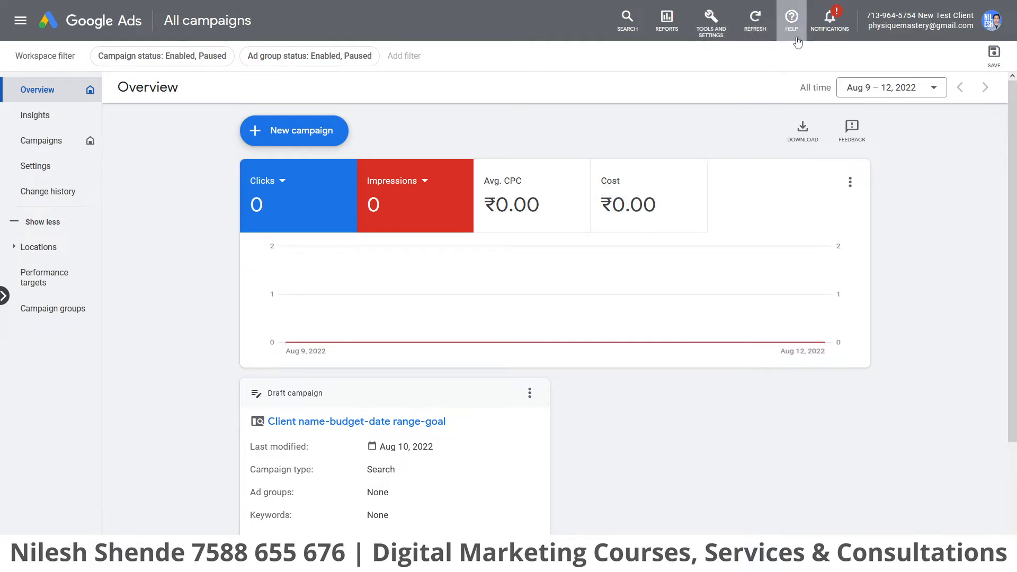
click(830, 20)
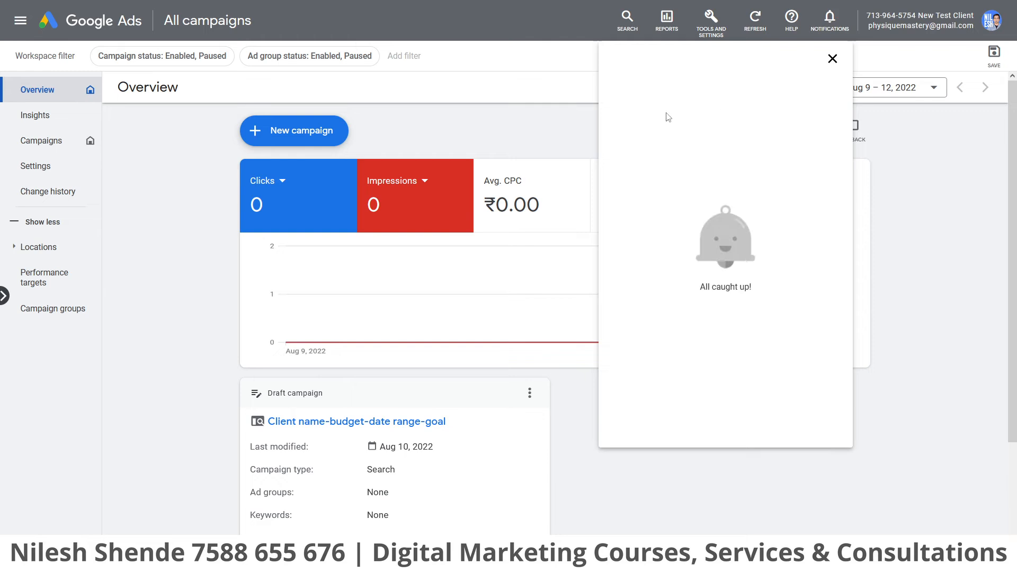
click(959, 190)
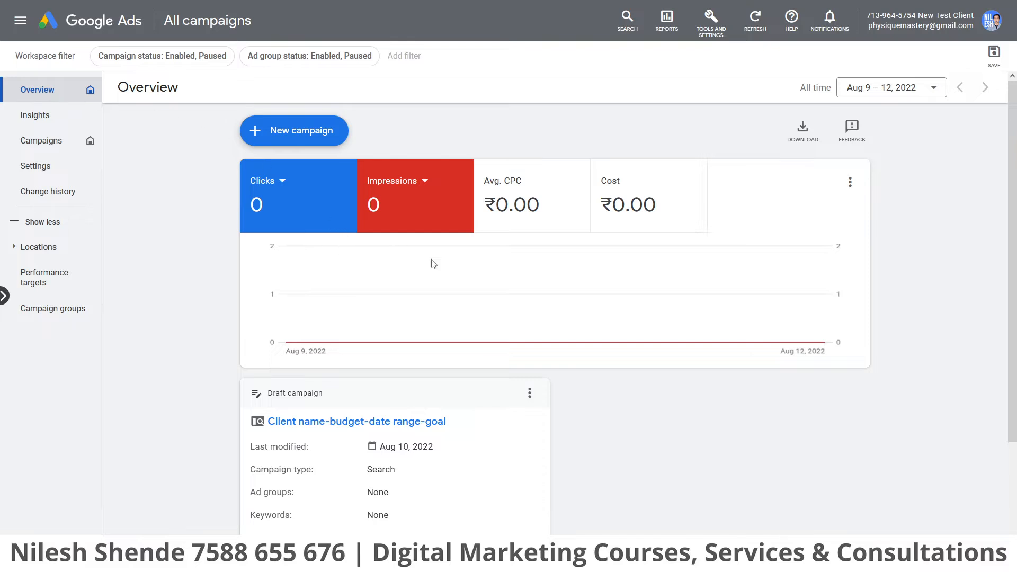
Add the Avg. CPC and Cost scorecards to the Overview chart
scroll(500, 290, down, 2)
scroll(500, 290, down, 1)
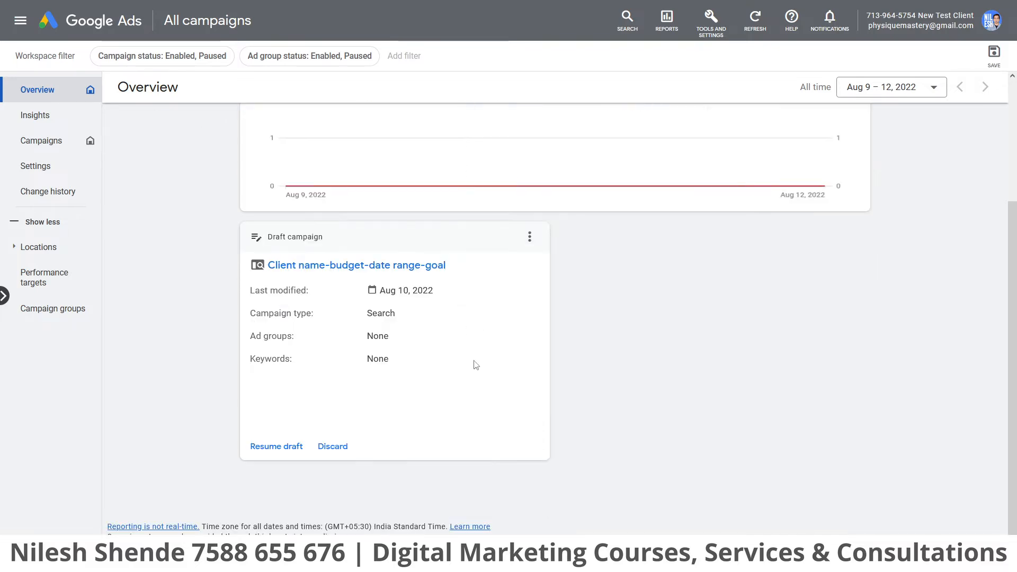
scroll(581, 409, up, 3)
scroll(566, 388, down, 3)
scroll(542, 375, up, 3)
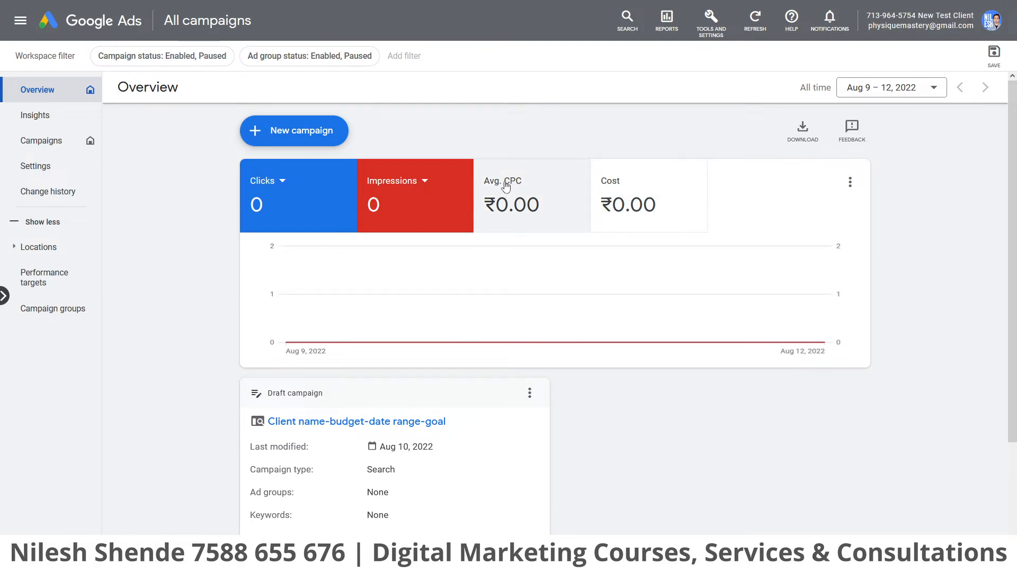
click(524, 185)
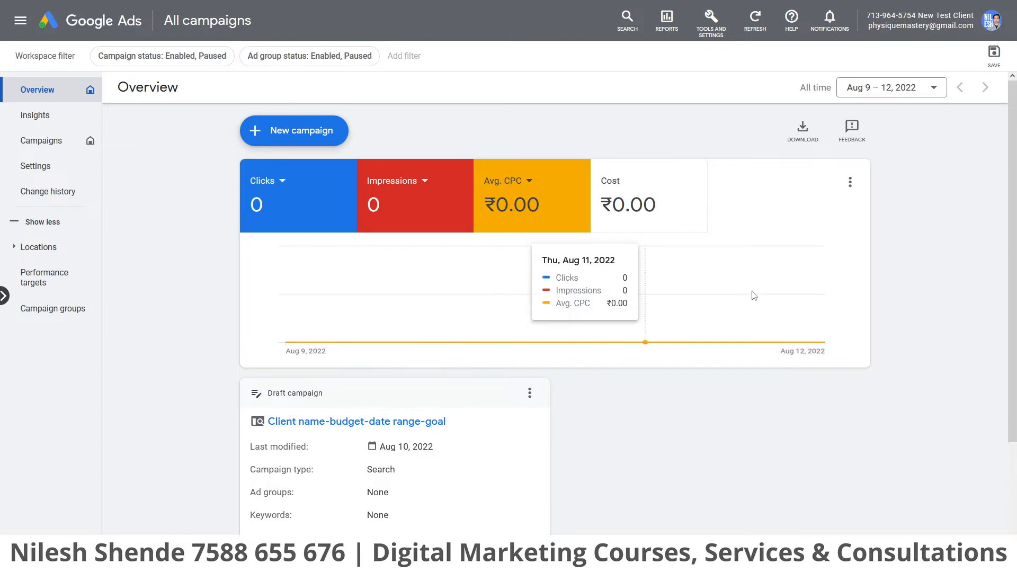
click(653, 190)
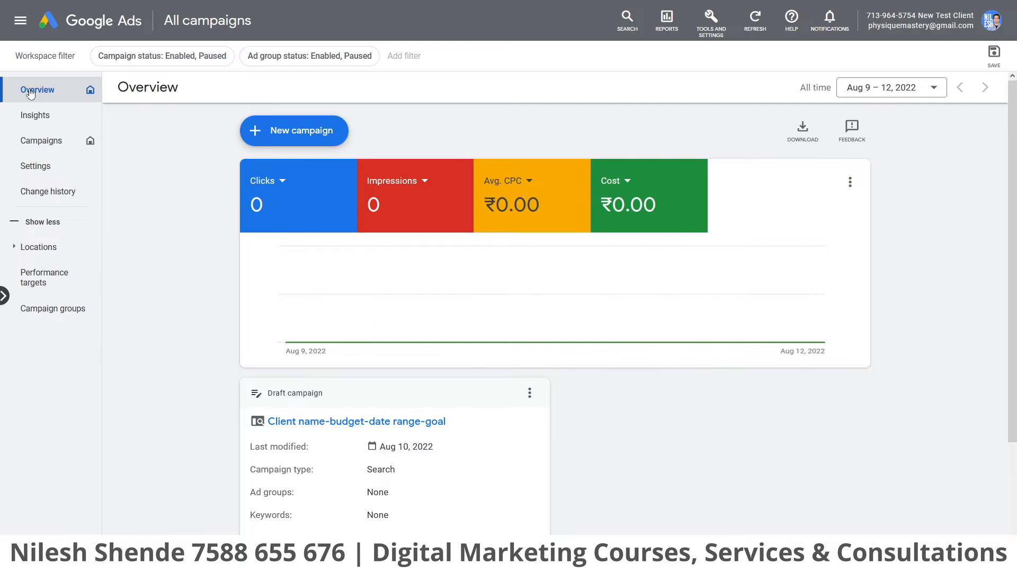
Reopen the workspace panel from Campaigns and resume the draft Search campaign
click(27, 122)
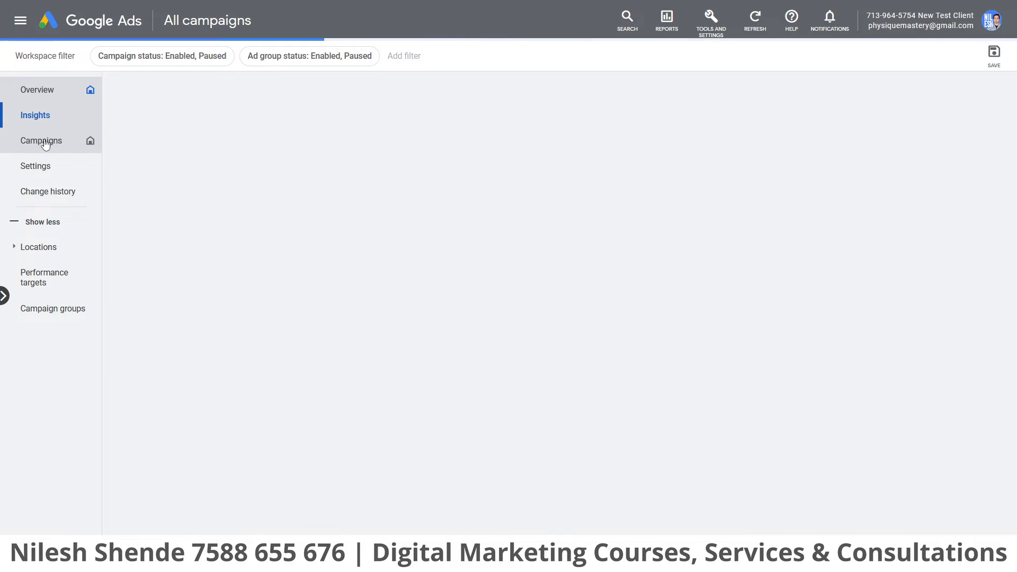
click(82, 143)
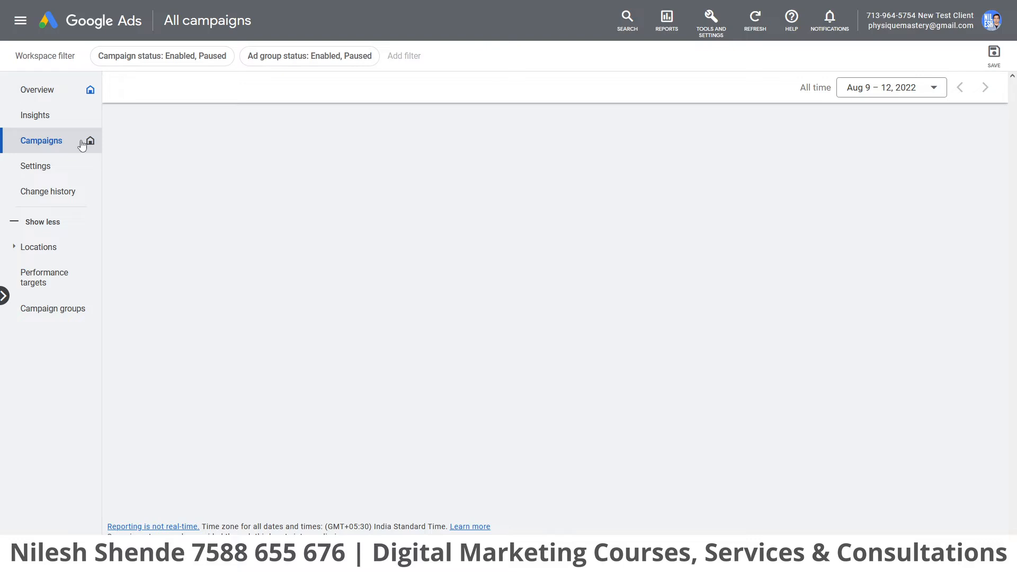
click(5, 297)
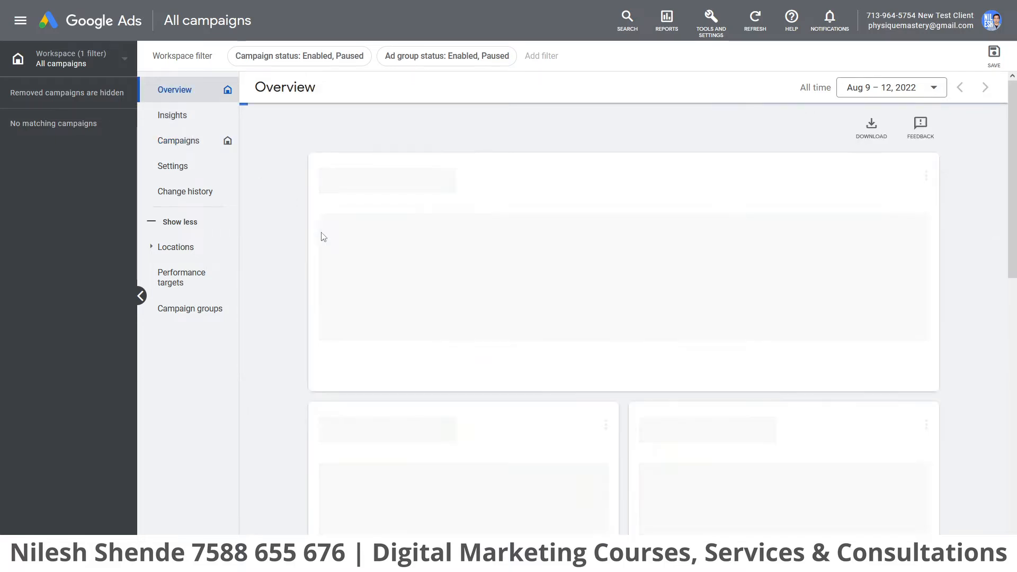
scroll(290, 332, down, 3)
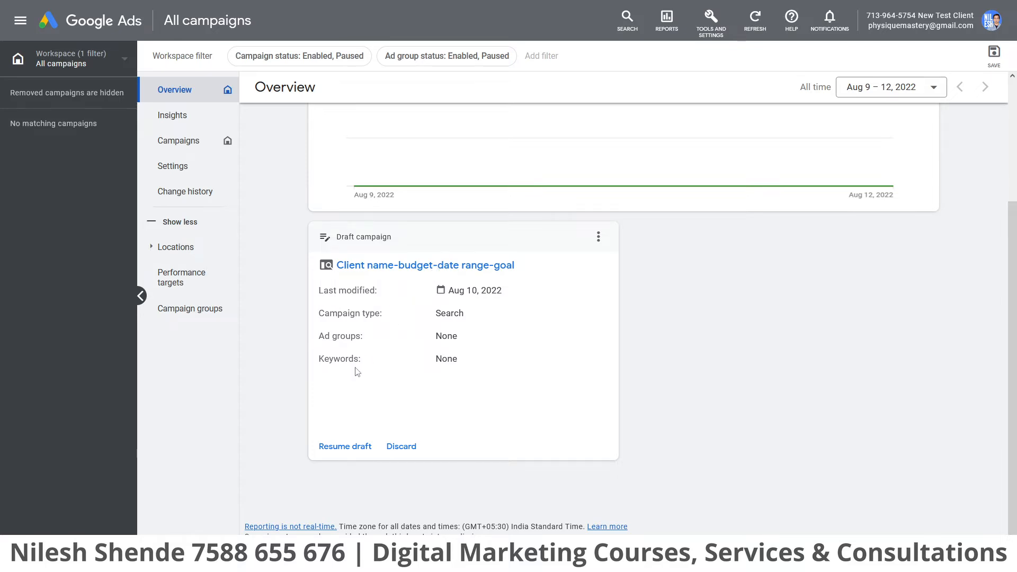
click(345, 446)
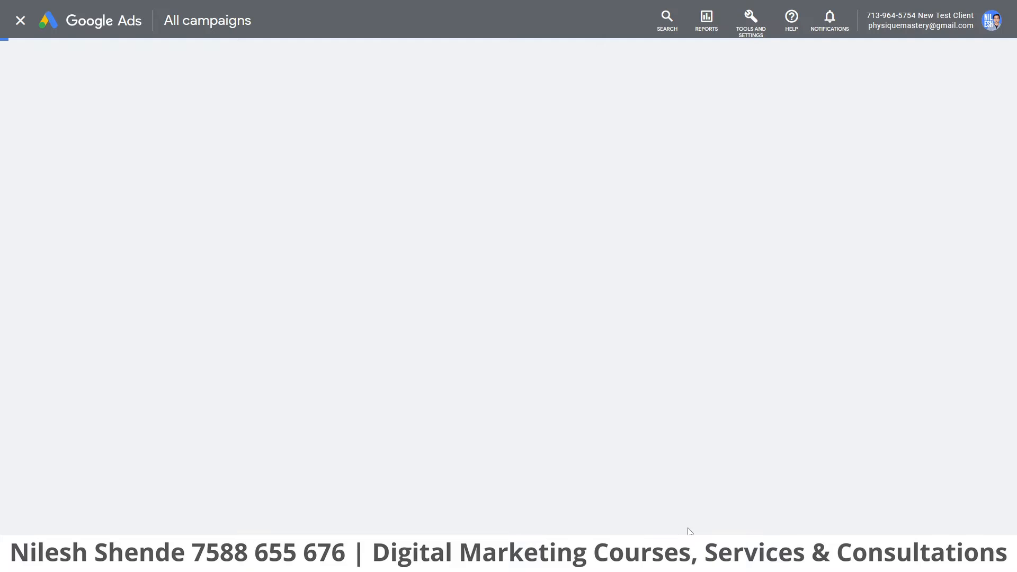
Load the Budget and bidding step showing the ₹500.00 average daily budget
drag(625, 549, 565, 499)
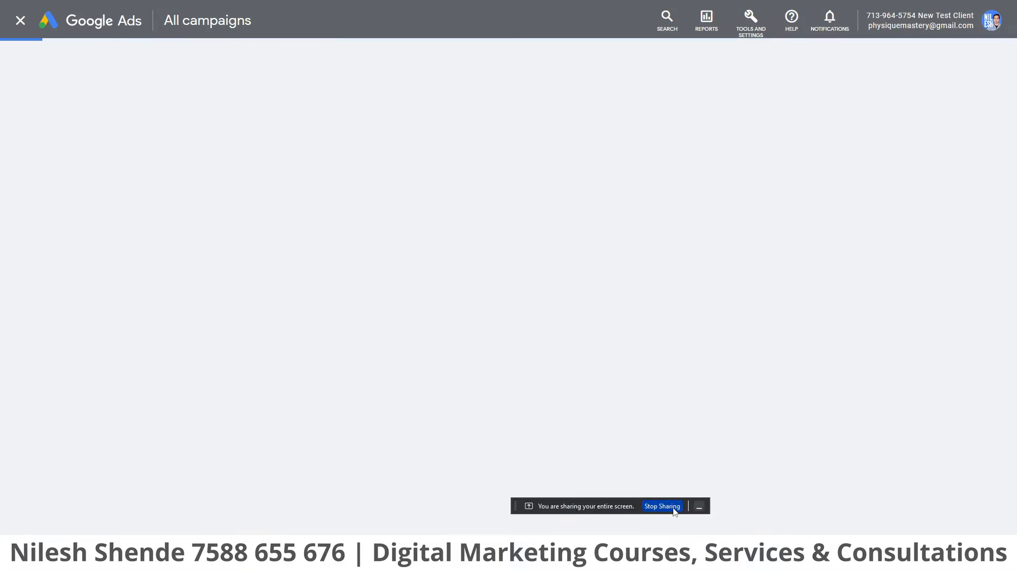
click(700, 508)
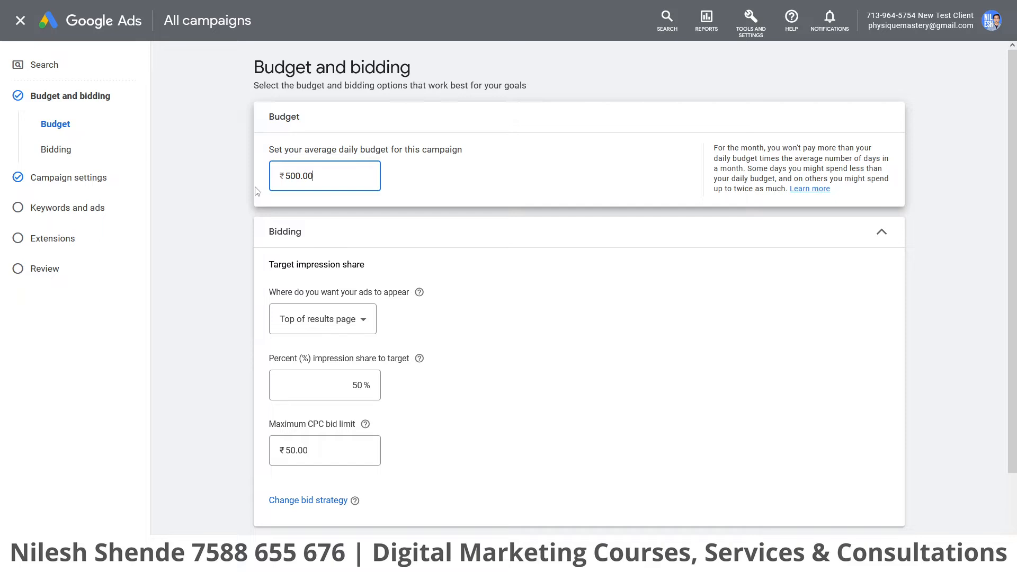
double_click(45, 65)
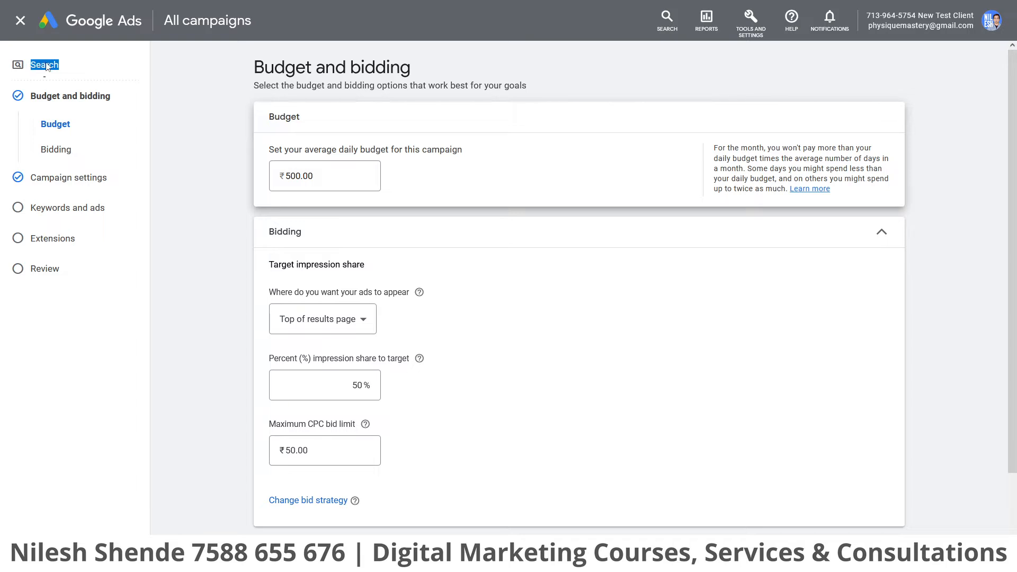
click(92, 74)
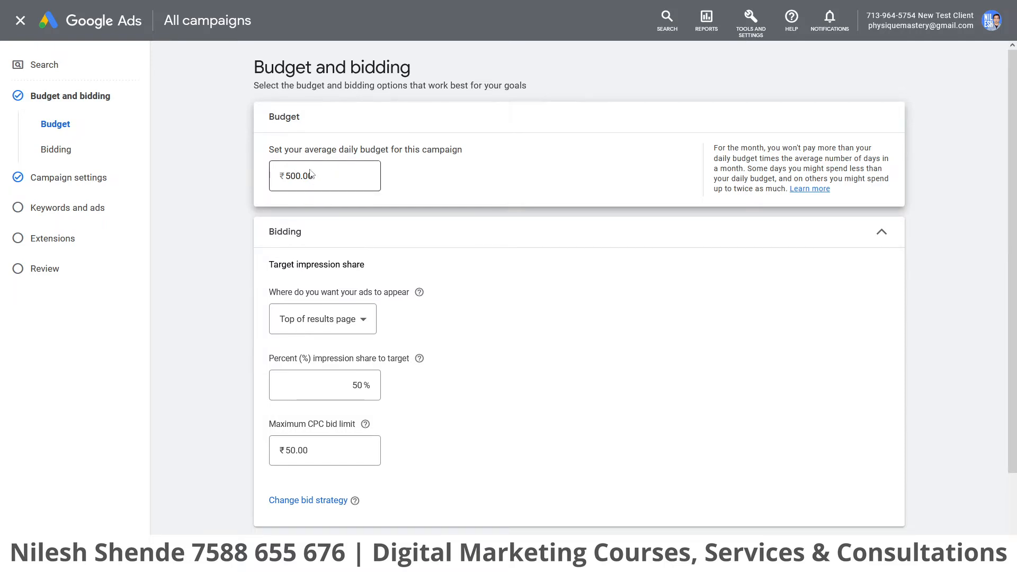
click(279, 238)
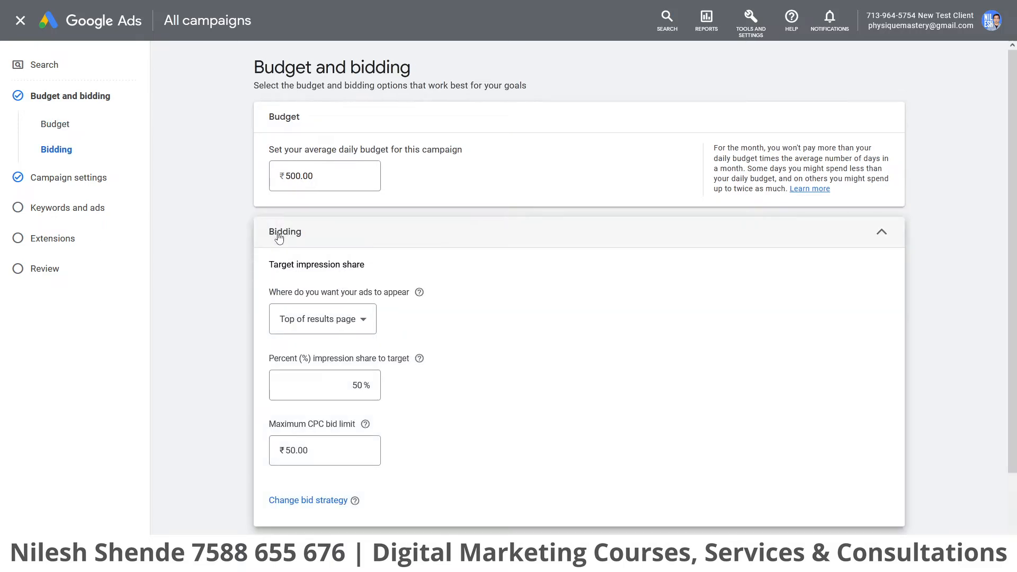
scroll(256, 329, down, 2)
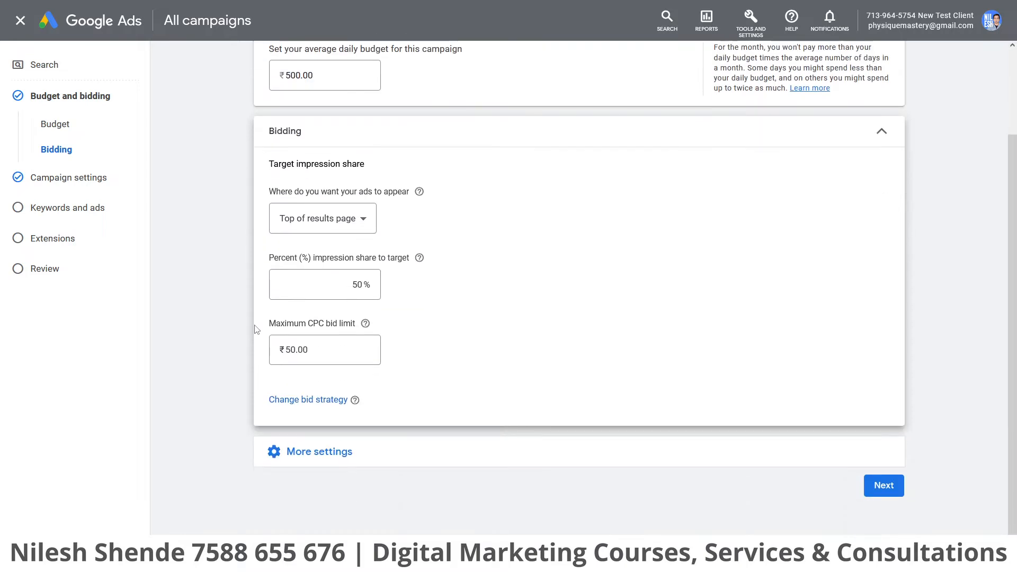
click(317, 227)
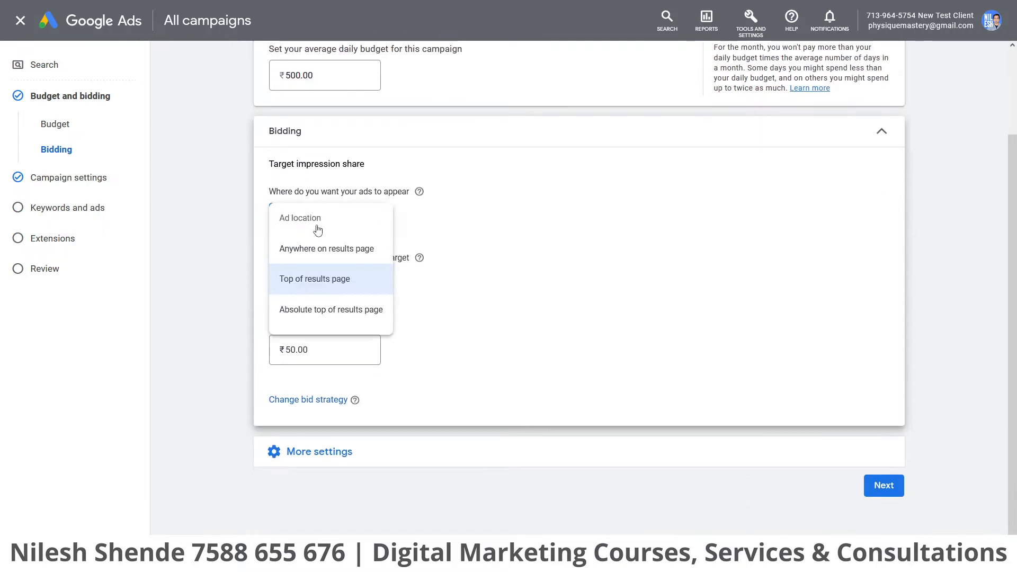
click(362, 175)
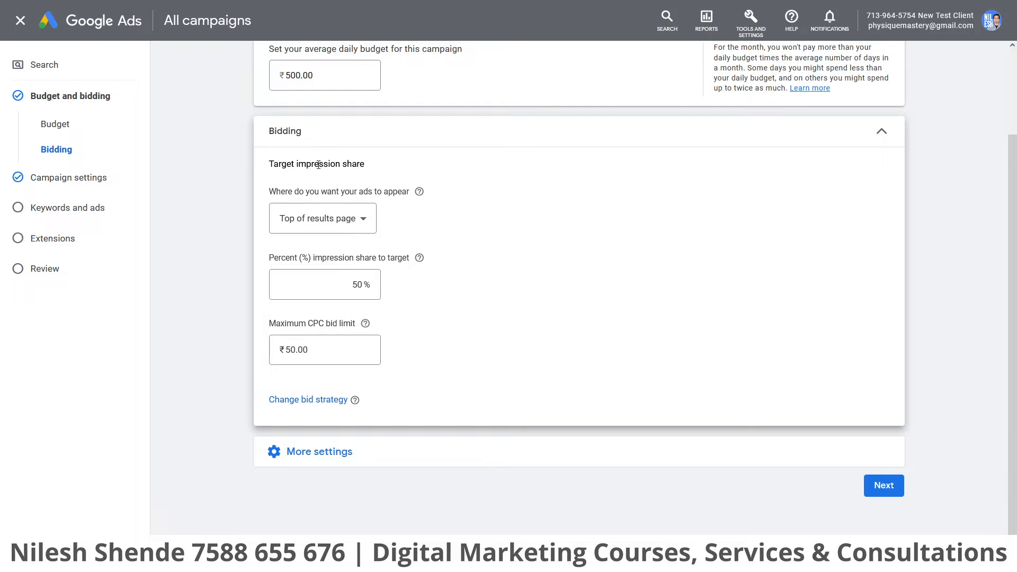
drag(270, 167, 371, 169)
click(383, 174)
drag(279, 168, 363, 168)
click(368, 173)
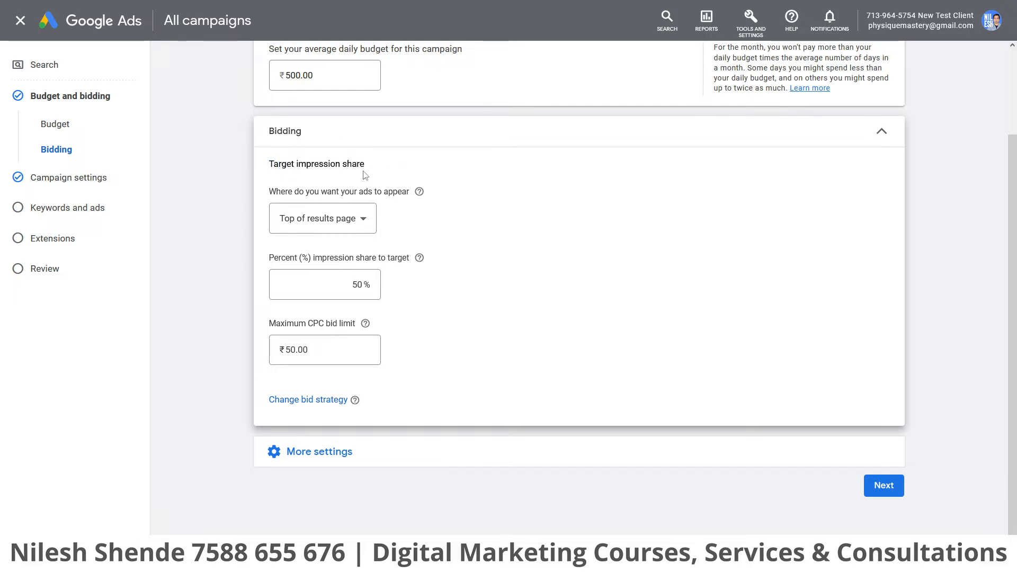
double_click(286, 167)
click(793, 137)
double_click(749, 229)
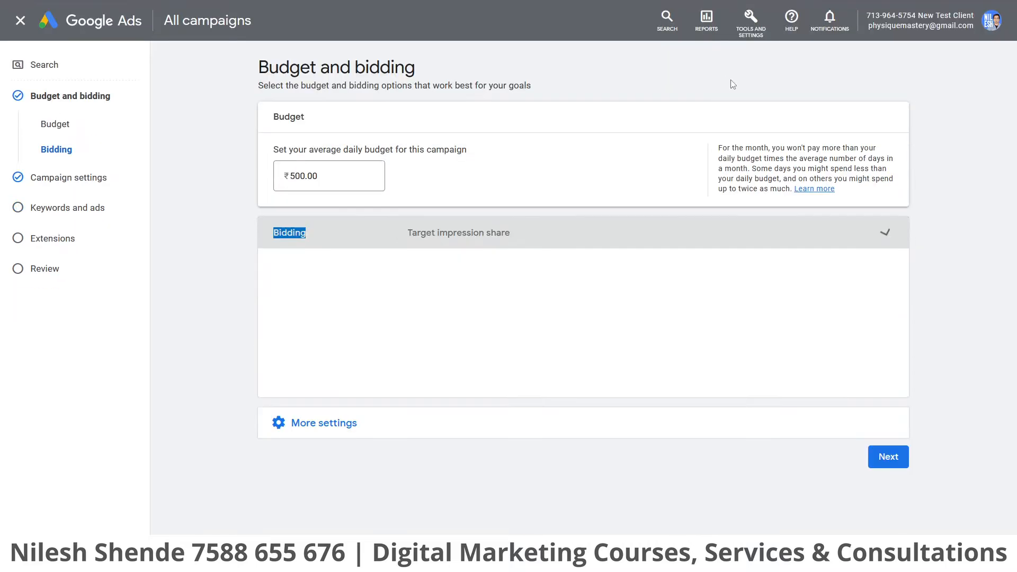
mouse_move(690, 6)
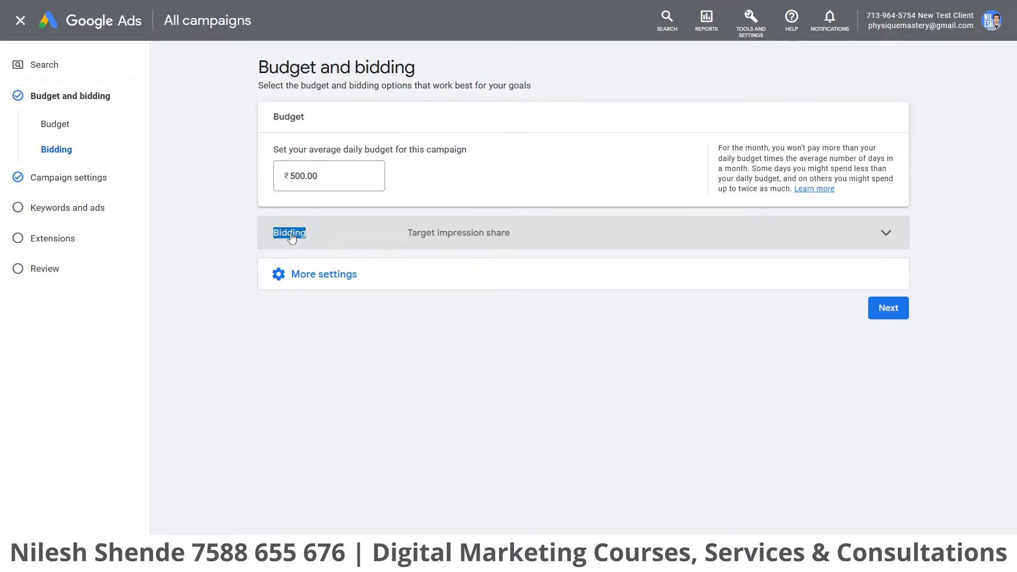
click(295, 234)
drag(274, 267, 389, 268)
Select the 50% impression share value and open the ad location dropdown
click(392, 269)
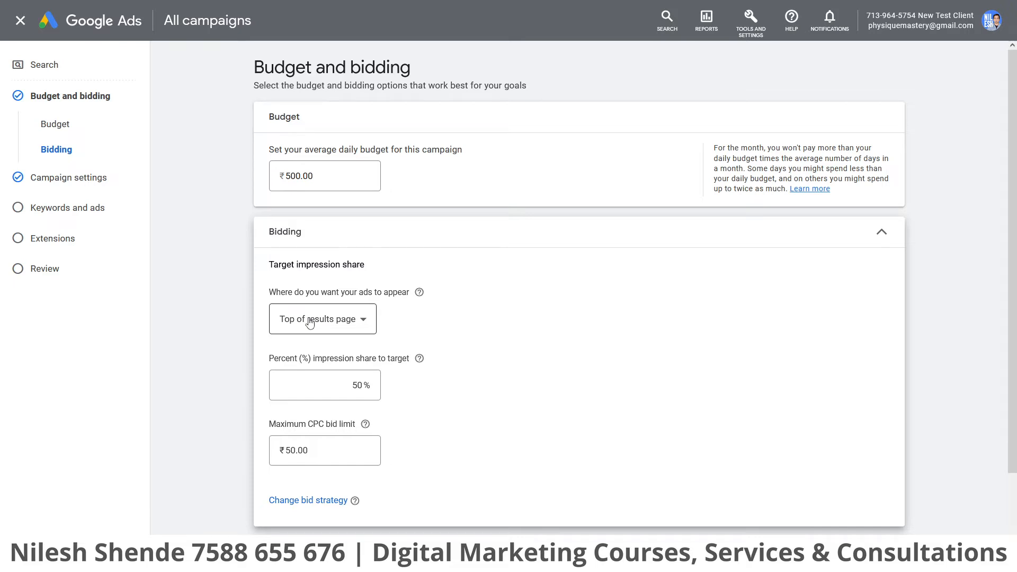
drag(351, 385, 360, 385)
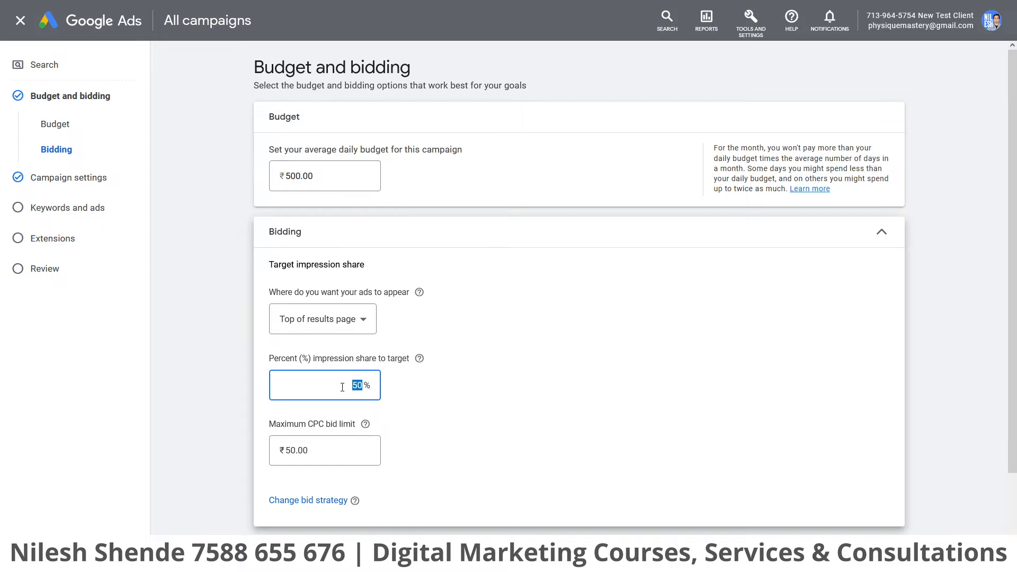
click(291, 323)
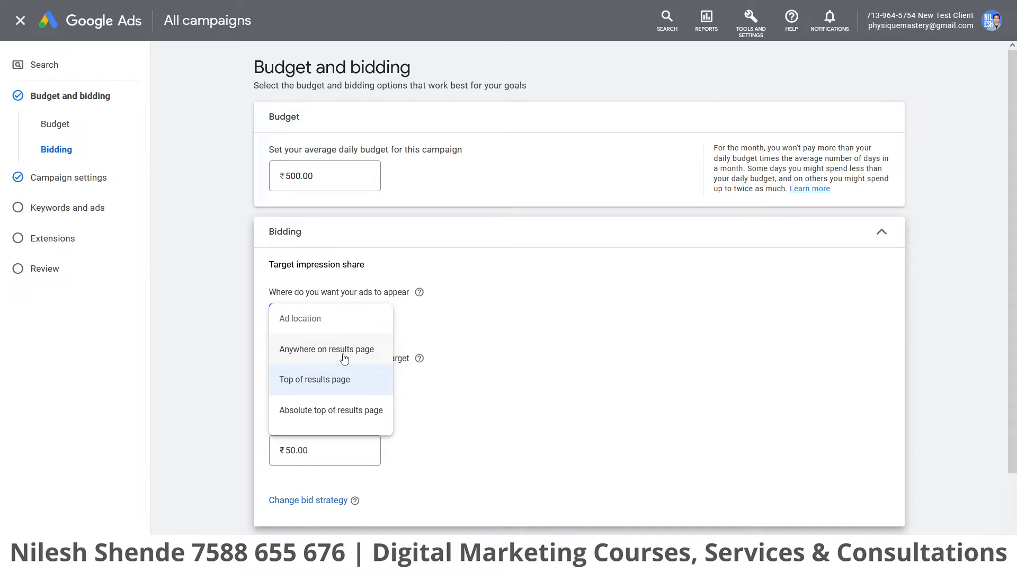
Try Anywhere on results page, then restore Top of results page as the ad location
click(464, 350)
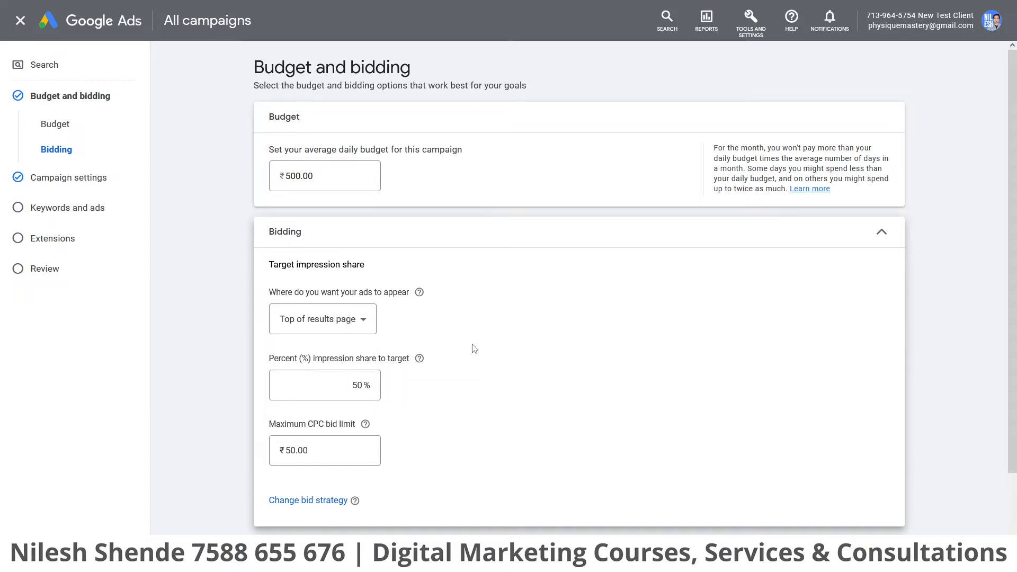
click(358, 331)
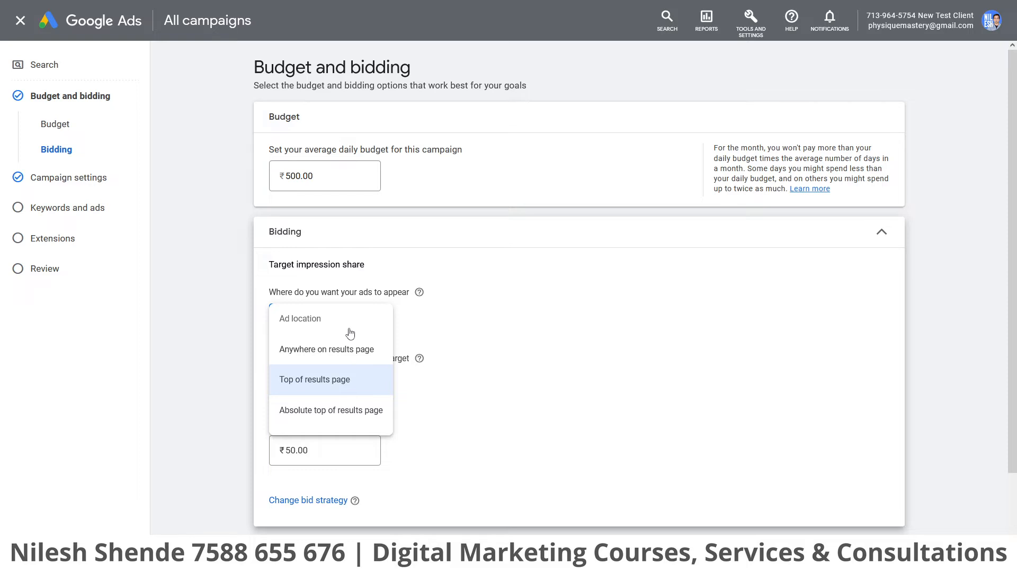
click(305, 353)
click(308, 329)
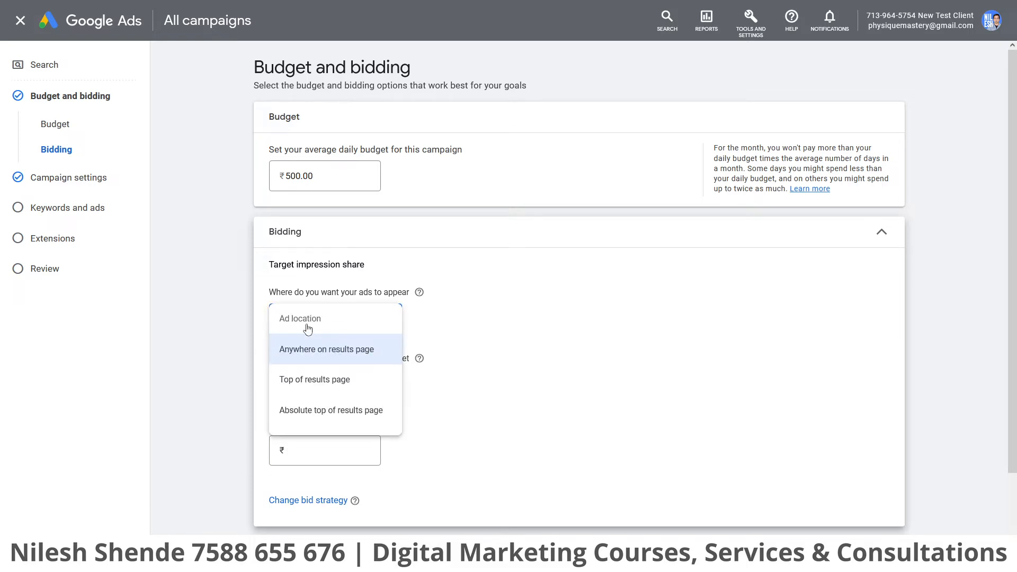
click(292, 390)
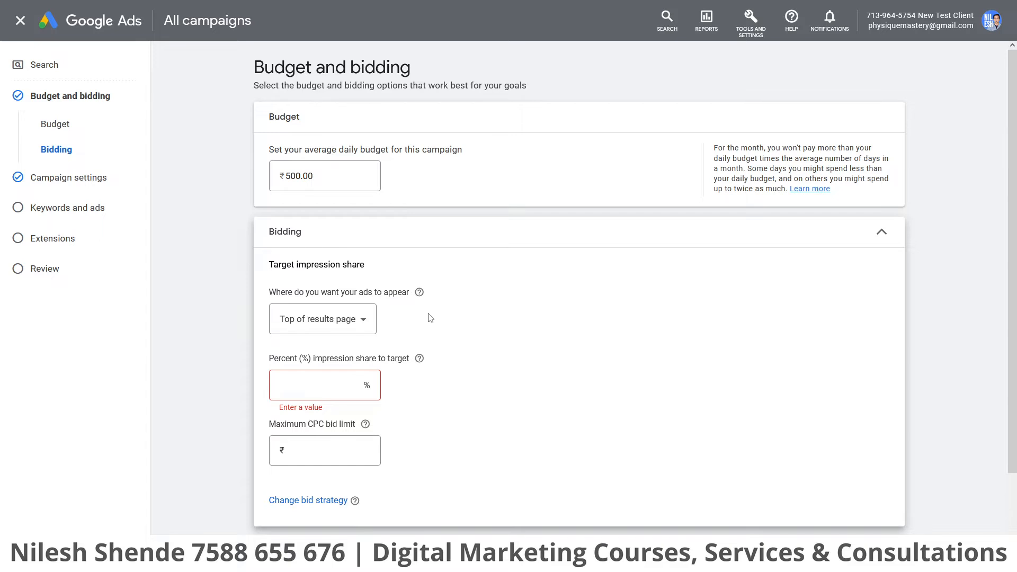
click(315, 329)
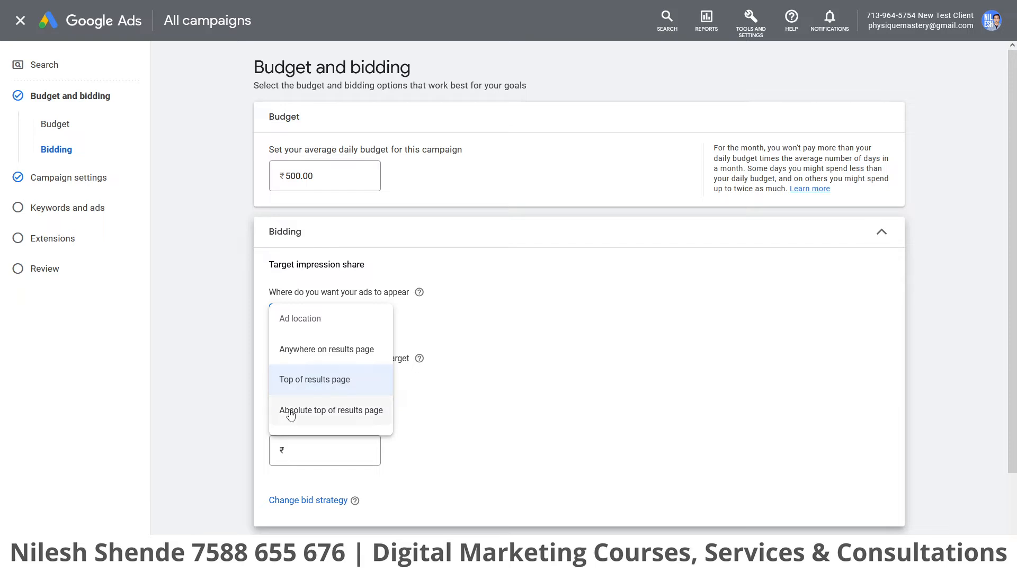
click(466, 412)
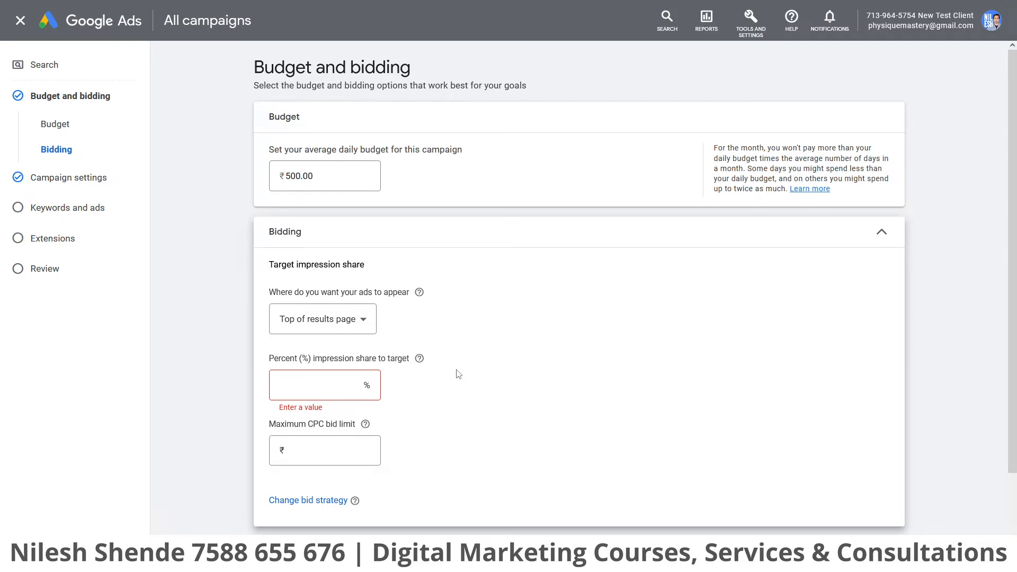
click(318, 321)
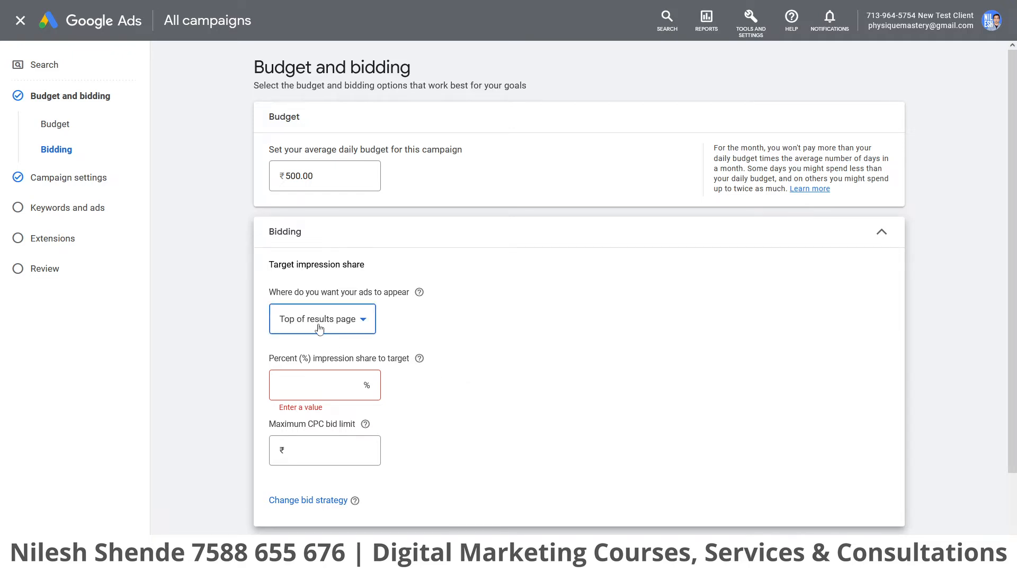
Target the absolute top of the results page with a 100% impression share
click(331, 414)
click(304, 391)
text(100)
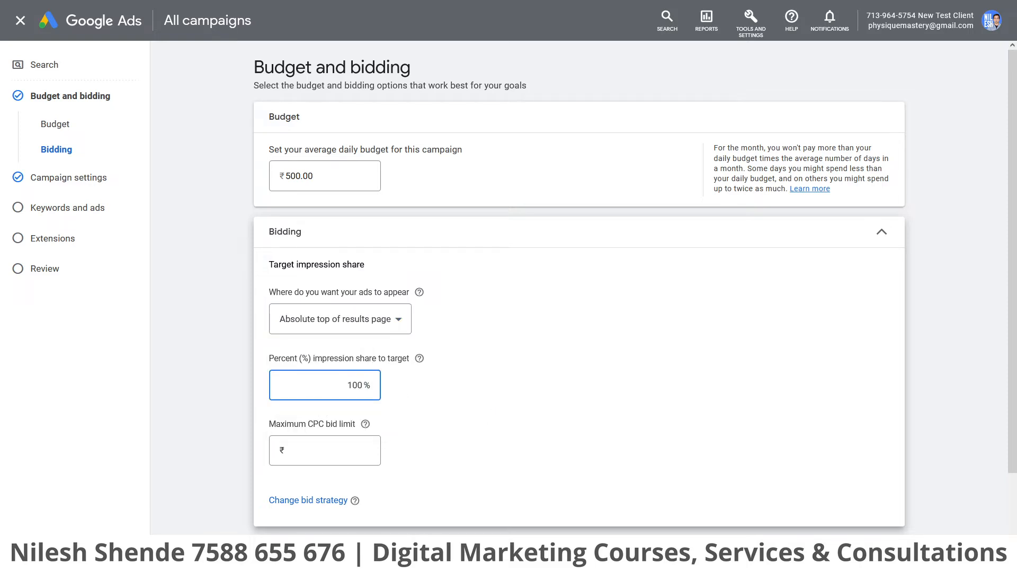
click(459, 441)
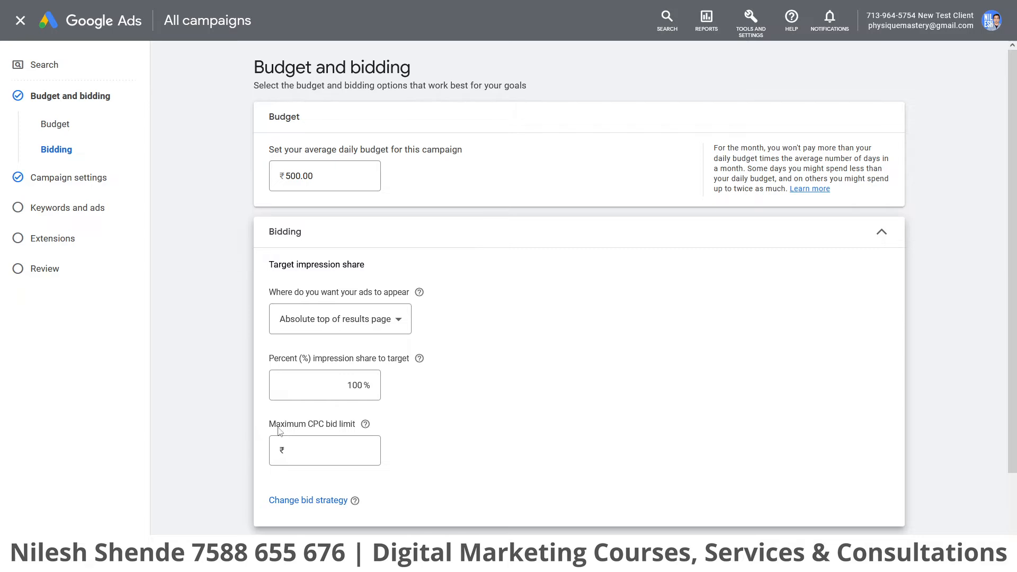
drag(269, 424, 305, 430)
triple_click(305, 427)
double_click(305, 424)
double_click(388, 383)
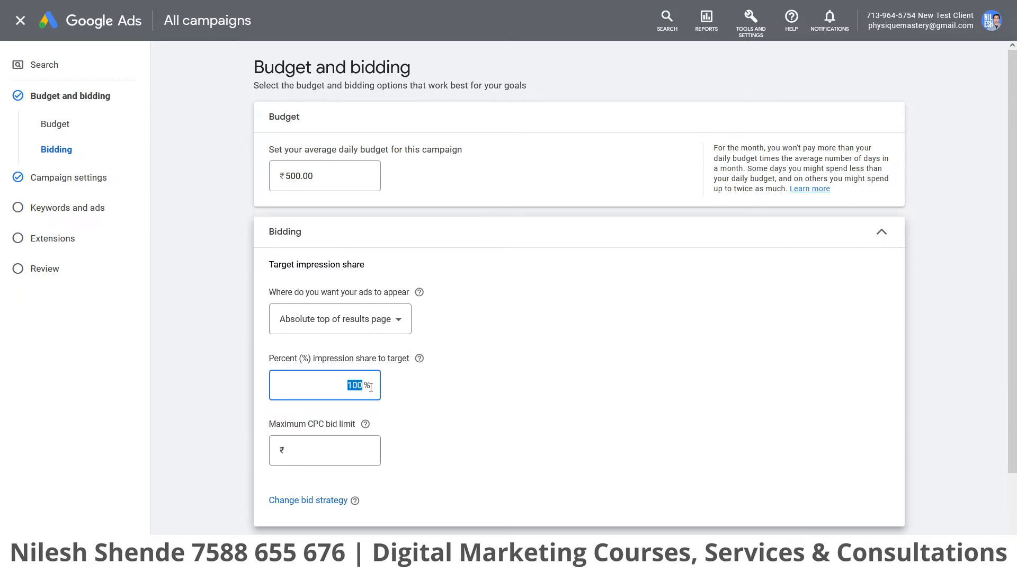
click(383, 445)
Set the maximum CPC bid limit to ₹100
click(323, 453)
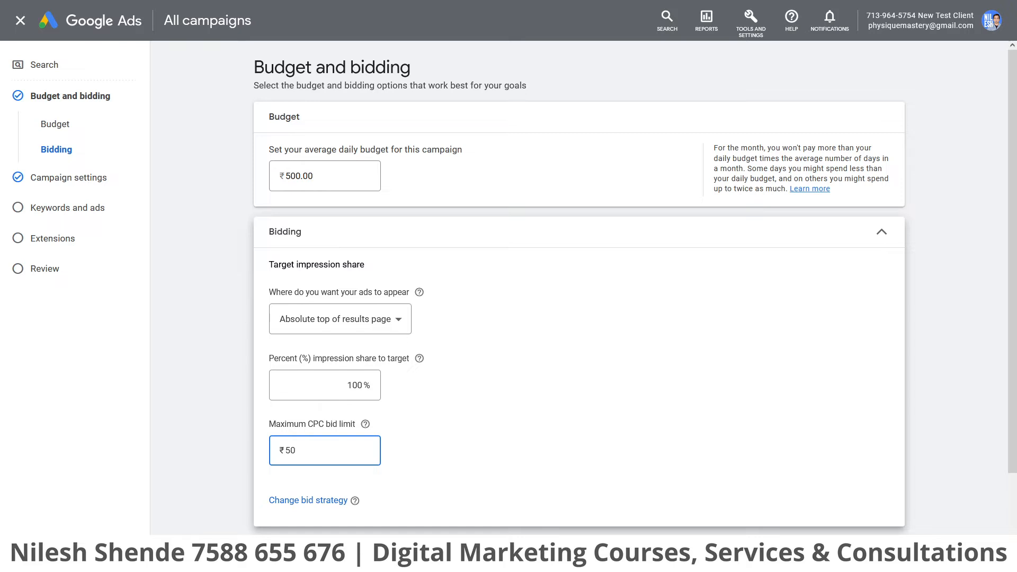
double_click(350, 448)
text(100)
click(306, 501)
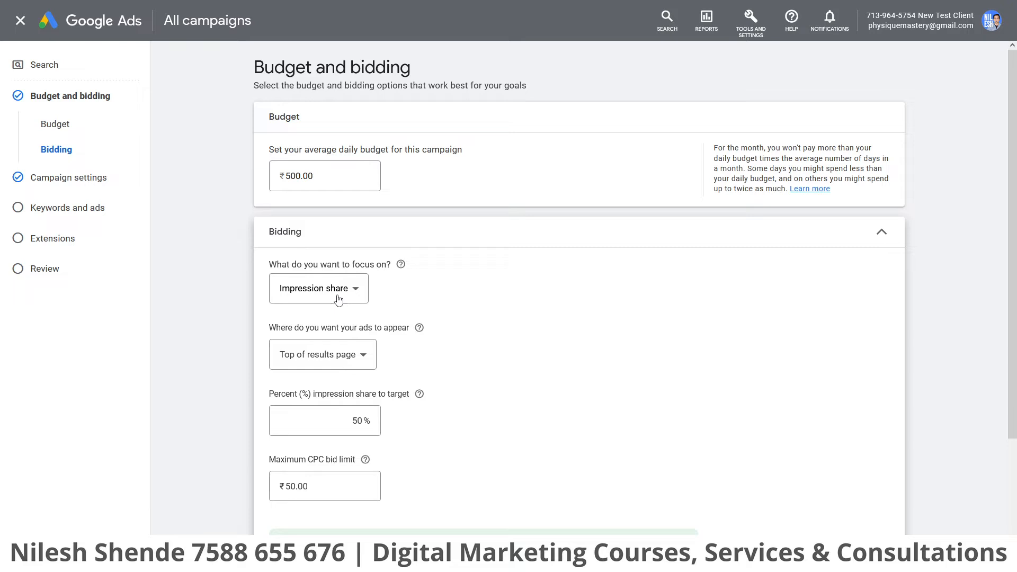
Switch bidding focus to Clicks, then back to Impression share at Top of results page, 50%, ₹50.00
click(327, 295)
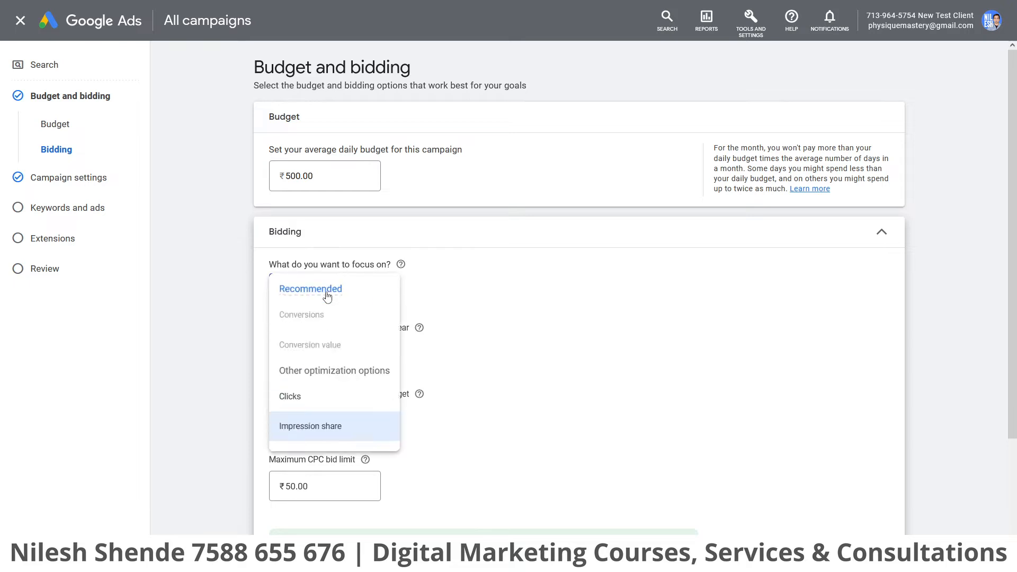
click(317, 399)
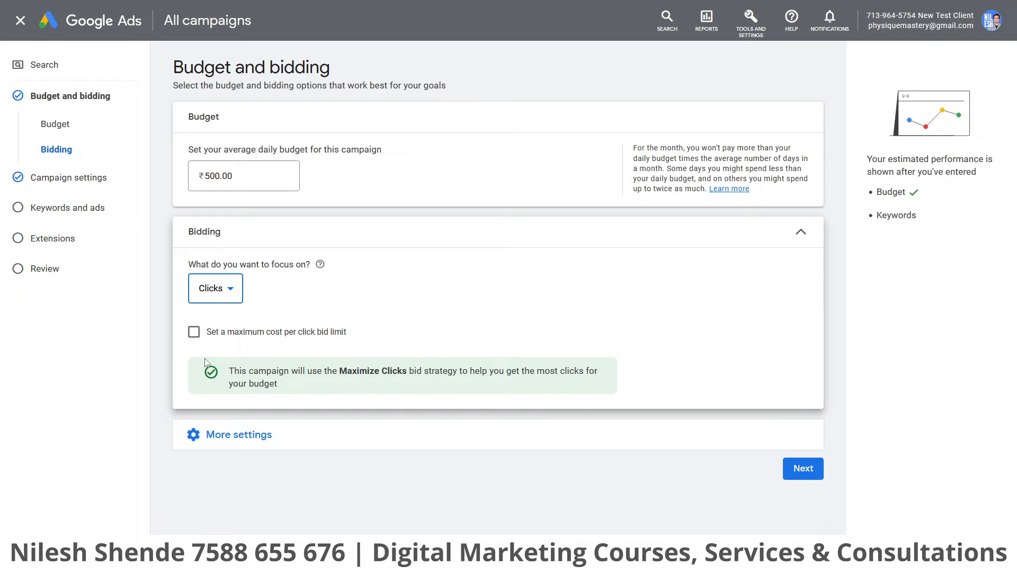
click(232, 289)
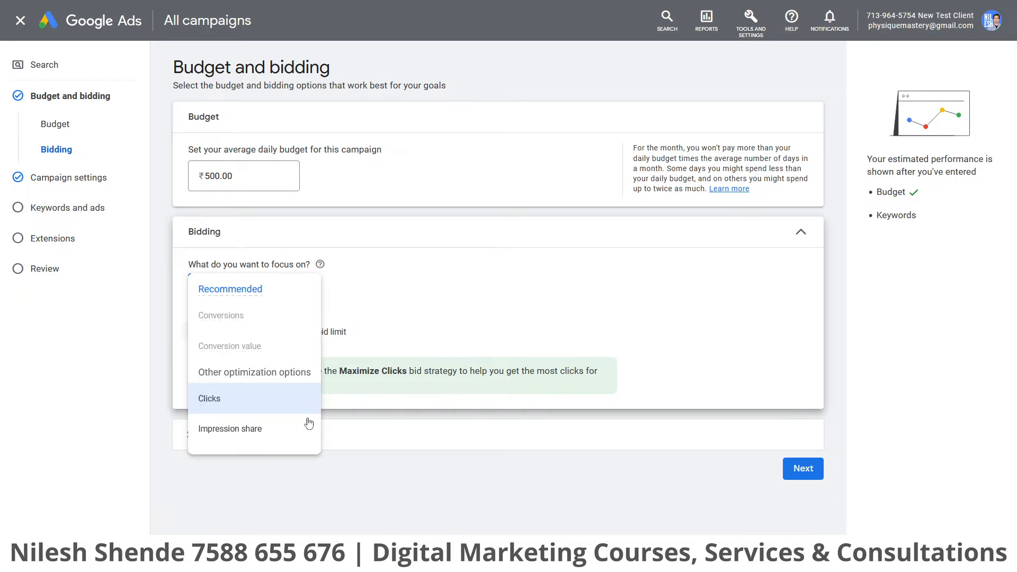
click(249, 430)
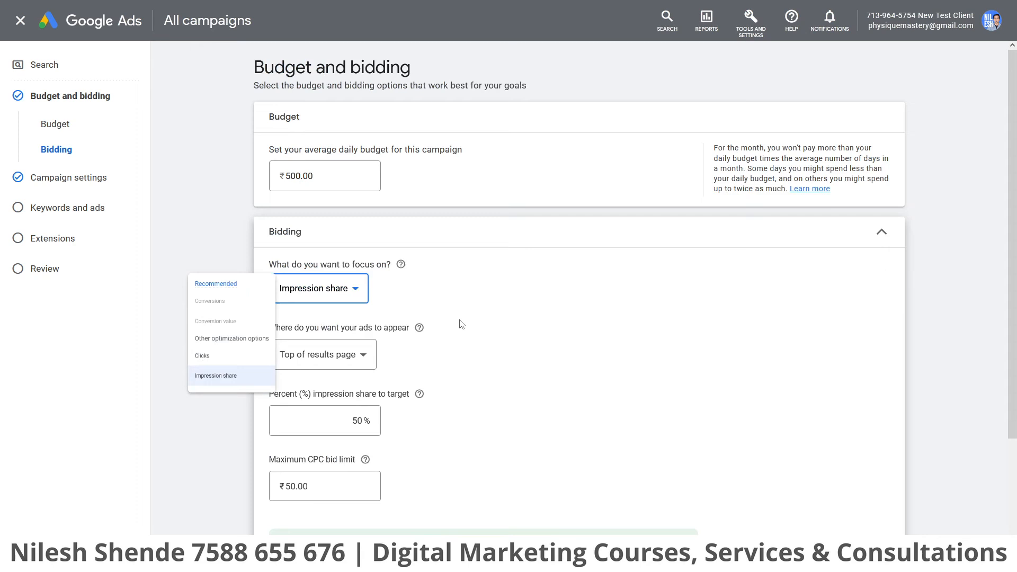
click(350, 357)
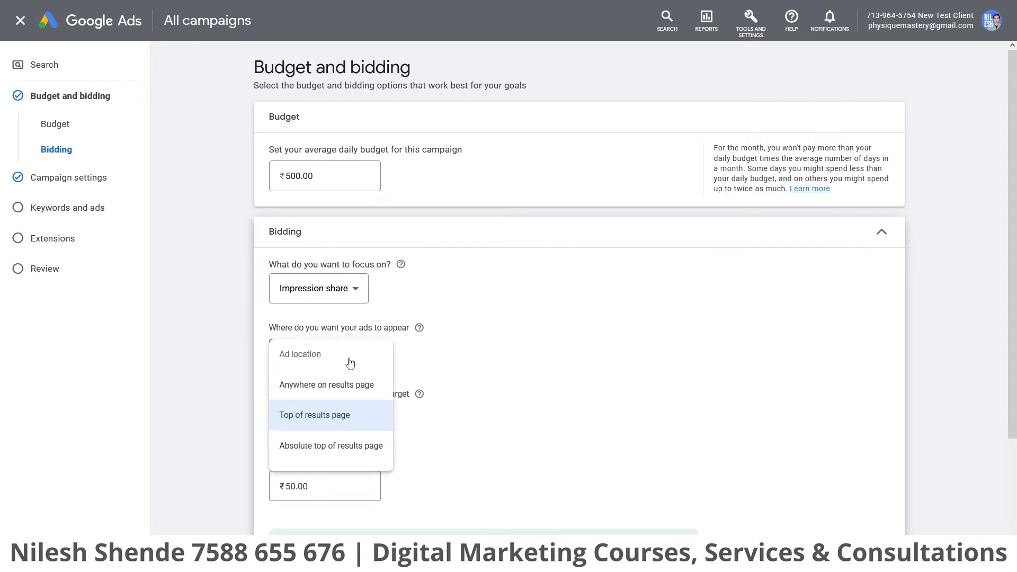
click(471, 417)
scroll(451, 434, down, 3)
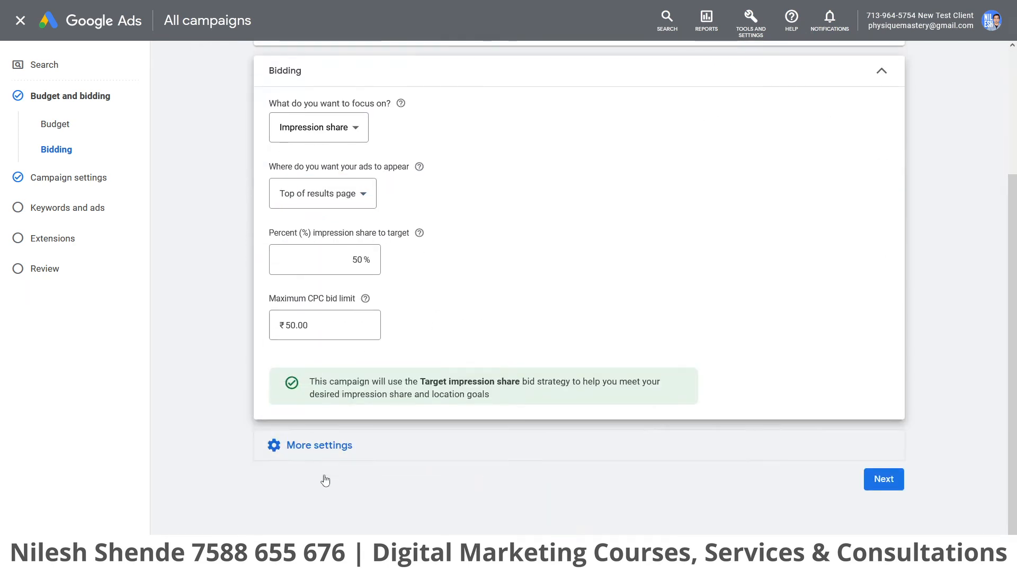
Review the Ad rotation option under More settings, then go to Campaign settings
click(325, 459)
drag(269, 478, 289, 519)
click(289, 518)
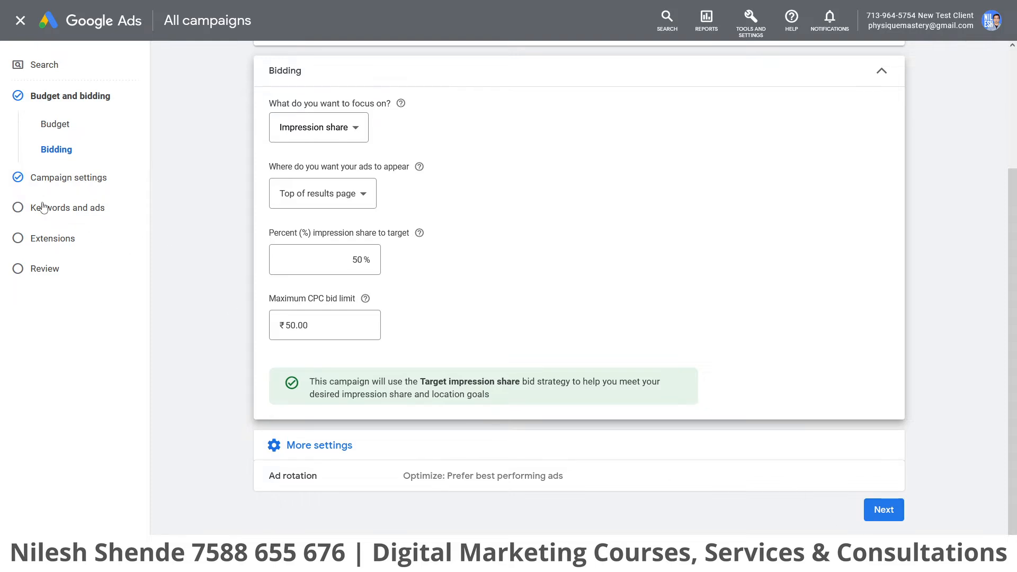
click(39, 183)
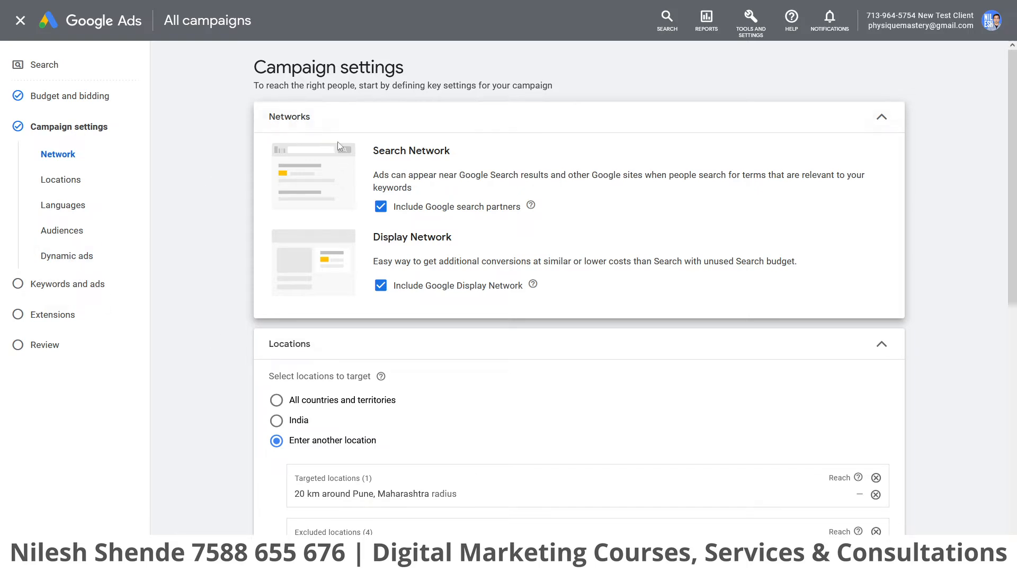
drag(378, 154, 476, 161)
drag(375, 242, 455, 240)
click(463, 246)
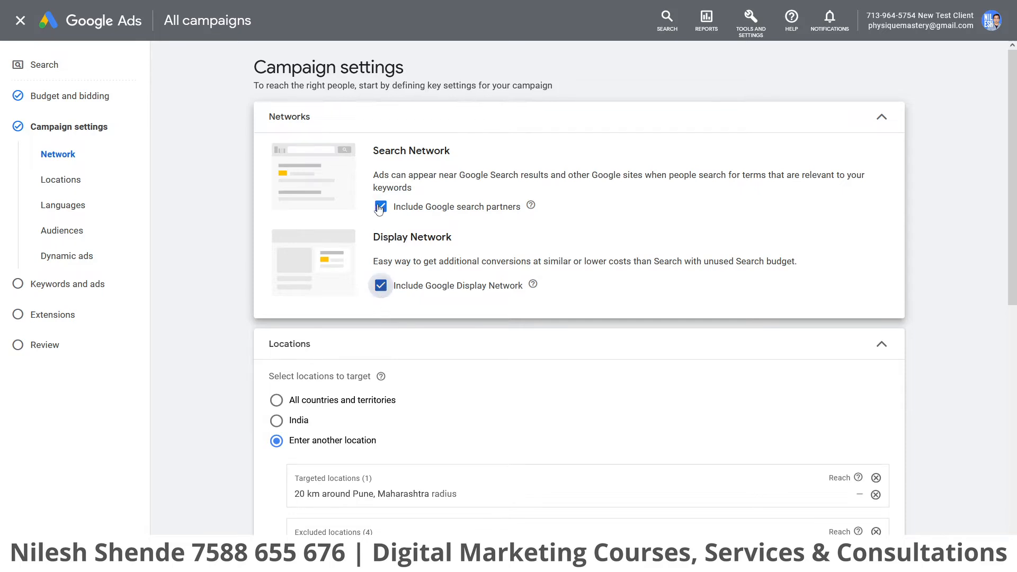
click(380, 286)
click(381, 286)
drag(379, 241, 475, 247)
click(475, 247)
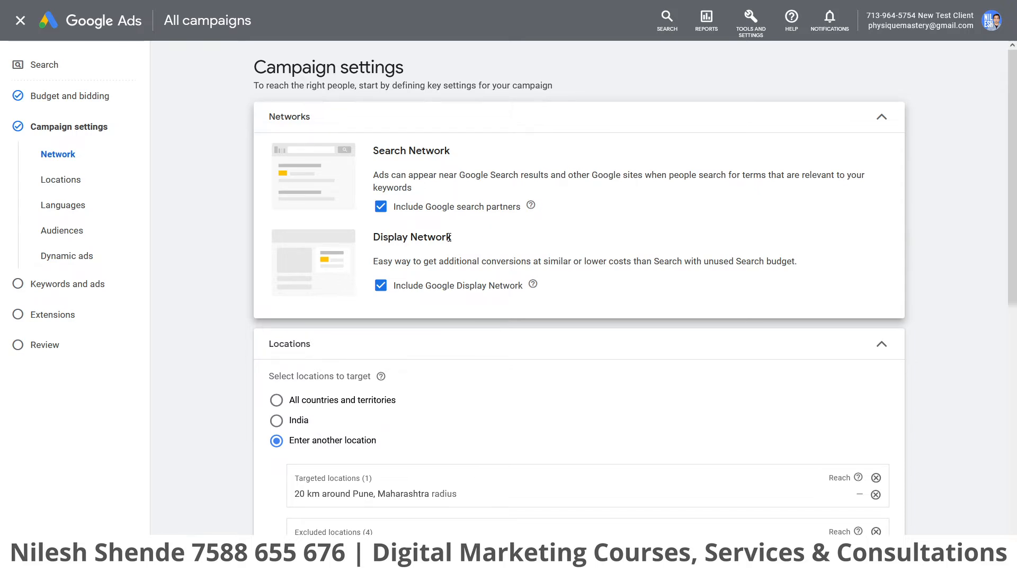
triple_click(430, 233)
triple_click(397, 153)
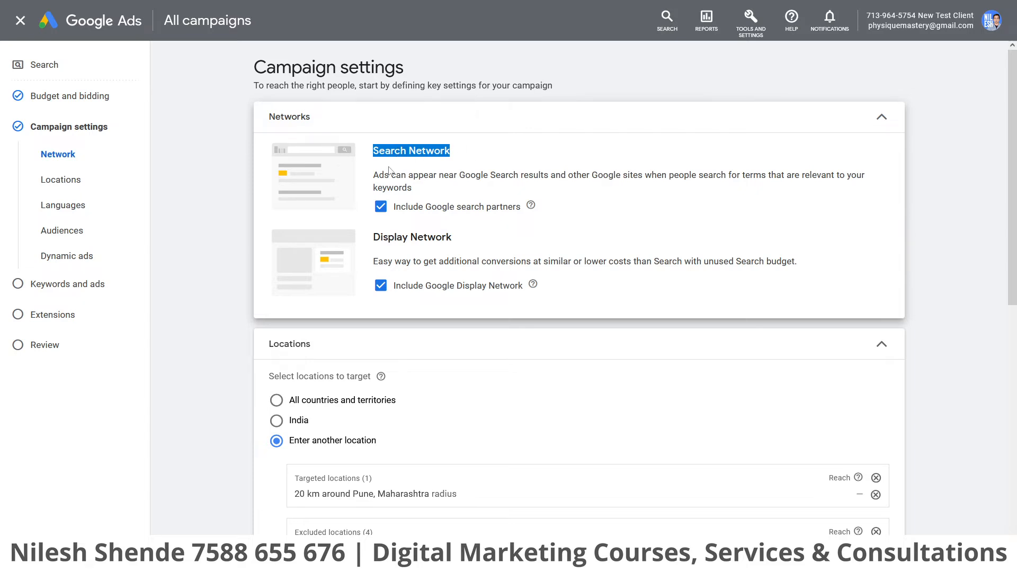
scroll(493, 291, down, 4)
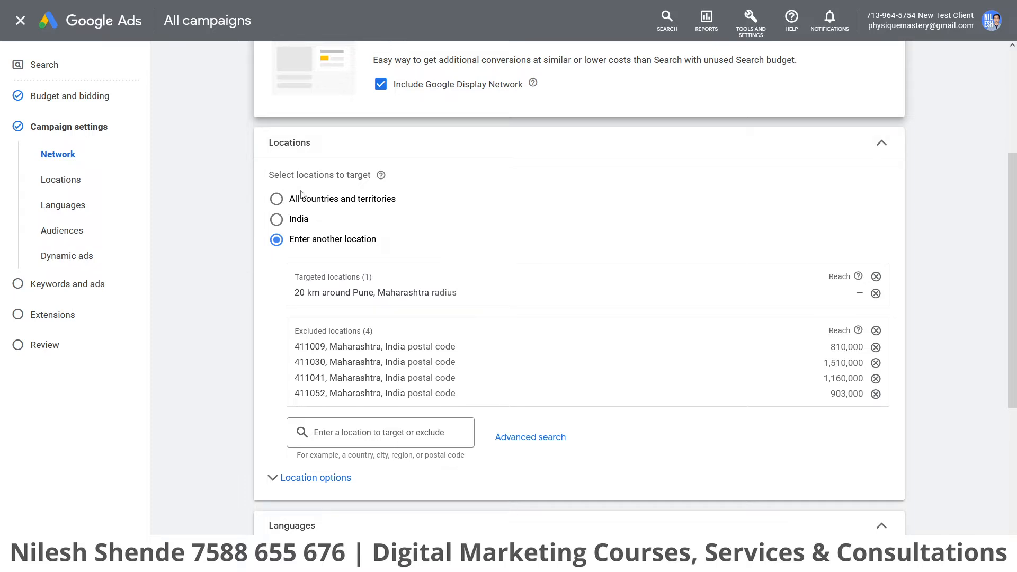
Trial India and all-countries targeting, keep the custom Pune location, and open Advanced search
click(298, 220)
click(306, 206)
click(307, 227)
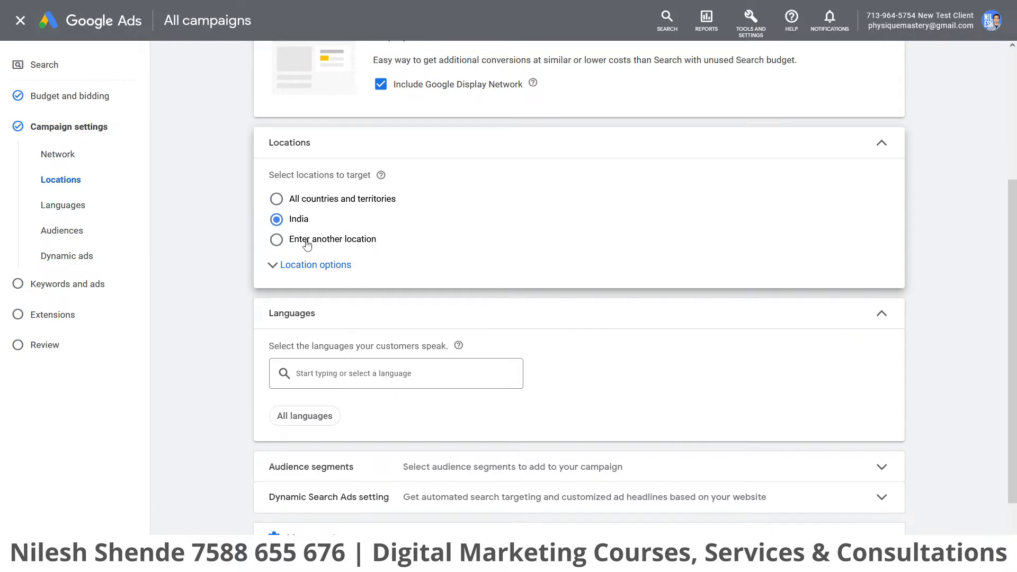
click(397, 254)
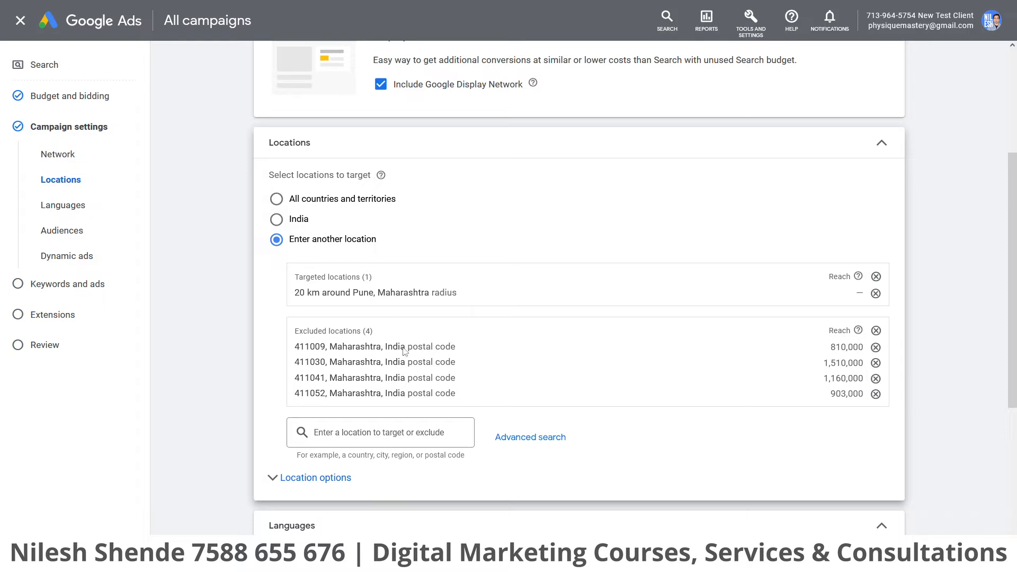
click(332, 431)
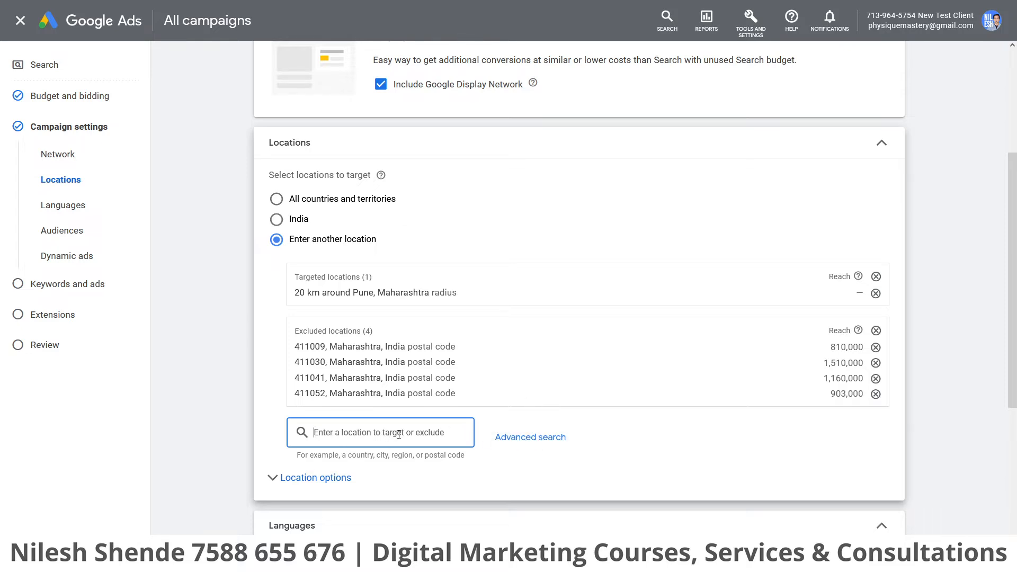
click(524, 448)
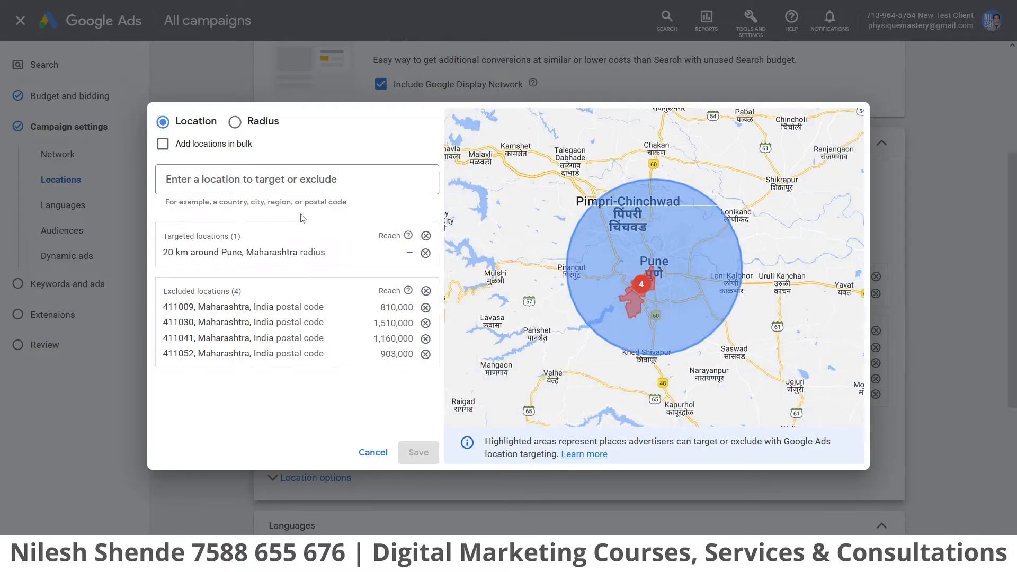
Inspect the 20 km Pune radius and trial targeting the excluded 411009 postal code
click(252, 129)
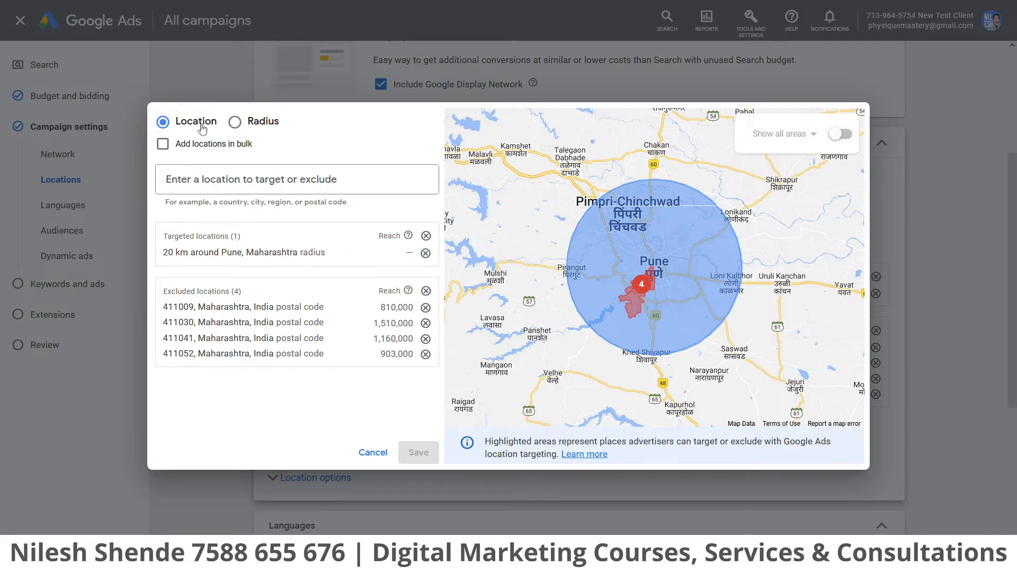
click(200, 126)
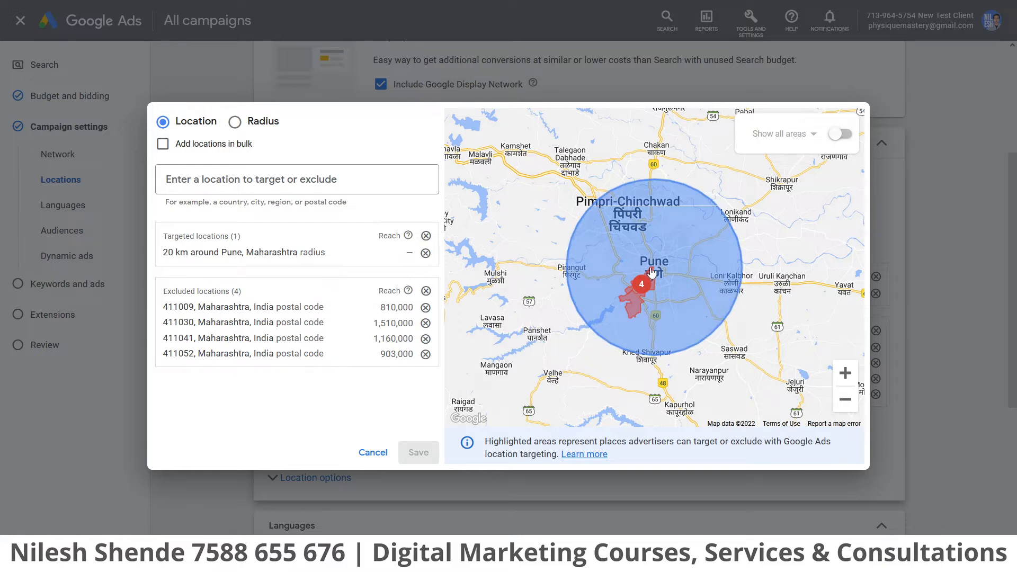
click(681, 224)
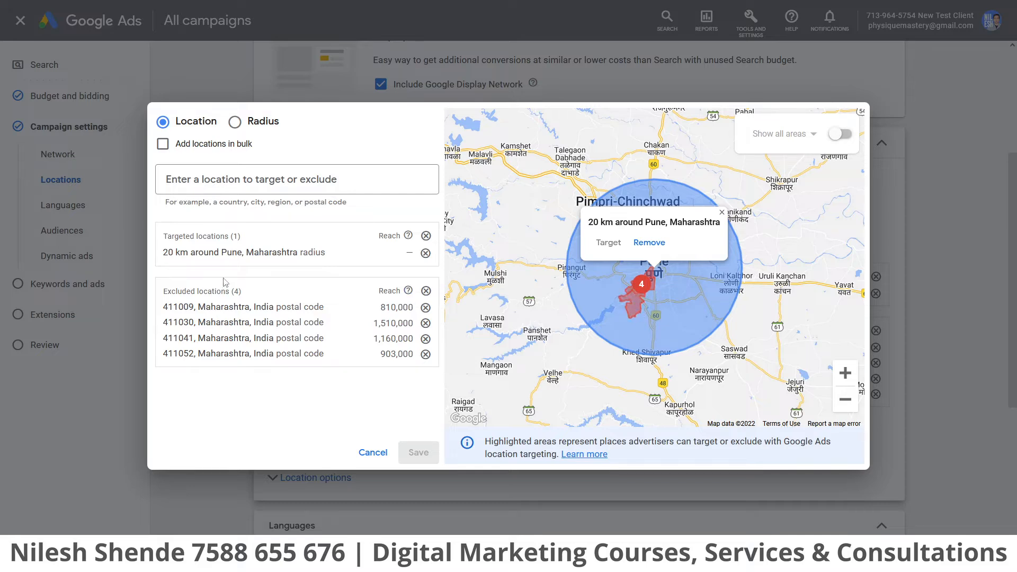
click(264, 314)
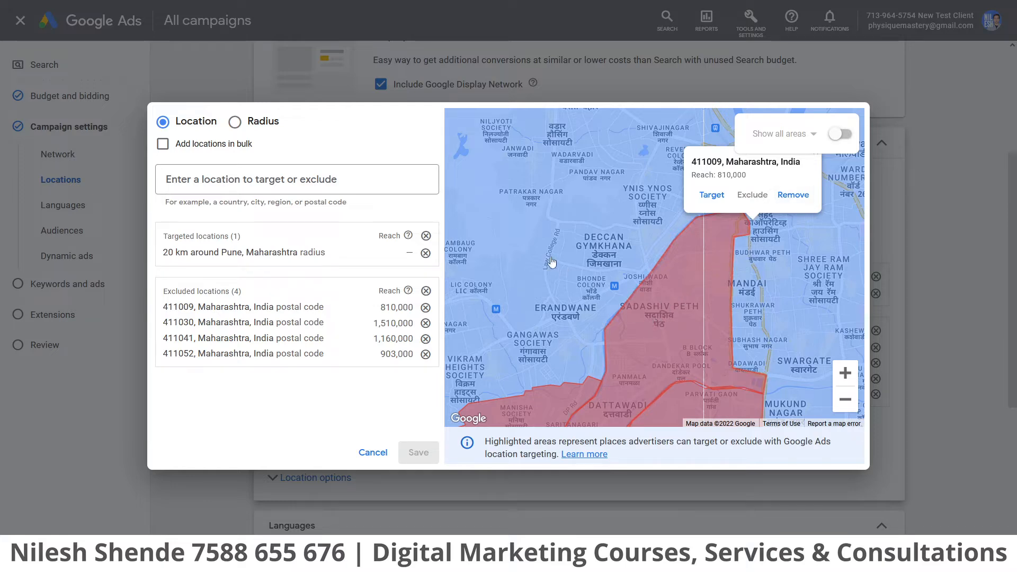
click(711, 196)
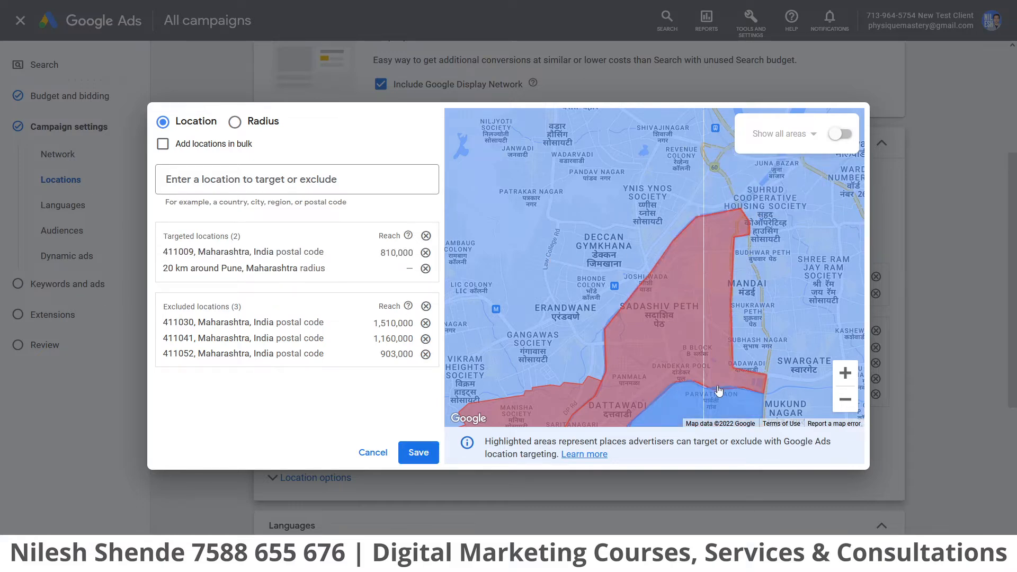
scroll(719, 390, down, 2)
click(848, 400)
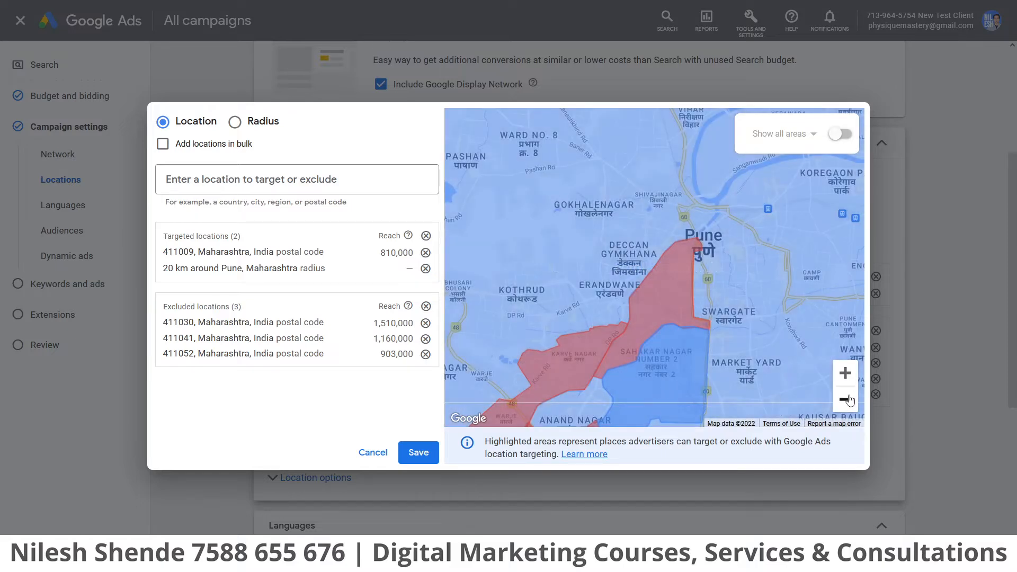
click(851, 400)
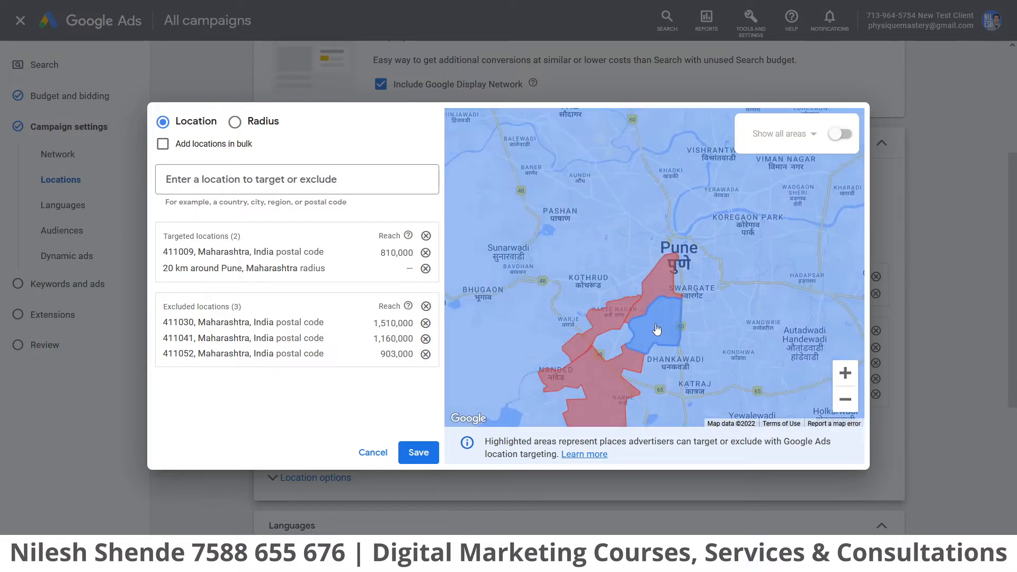
Re-exclude postal codes 411030 and 411009 after trialling them, then switch to Radius
click(657, 281)
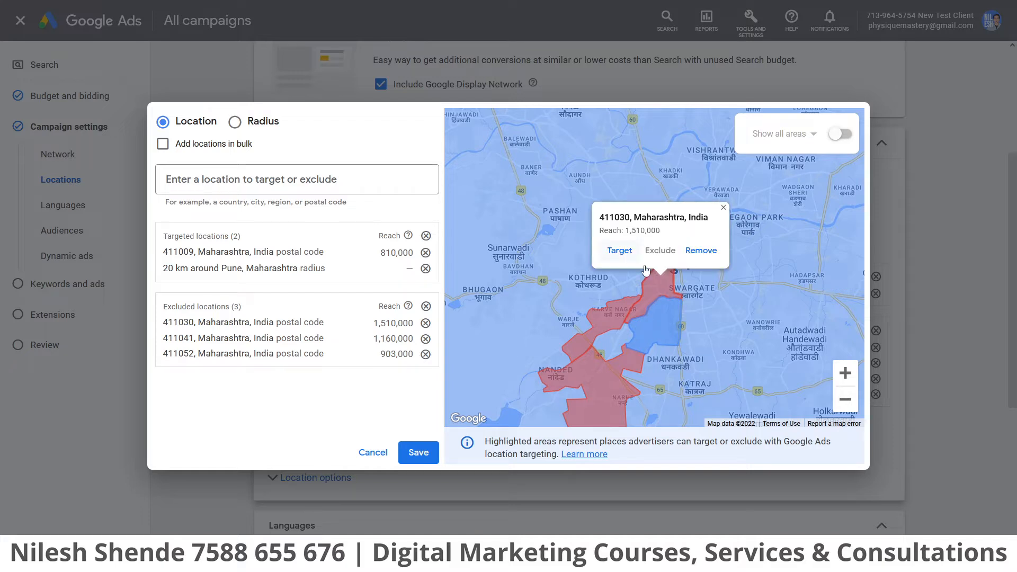
click(619, 250)
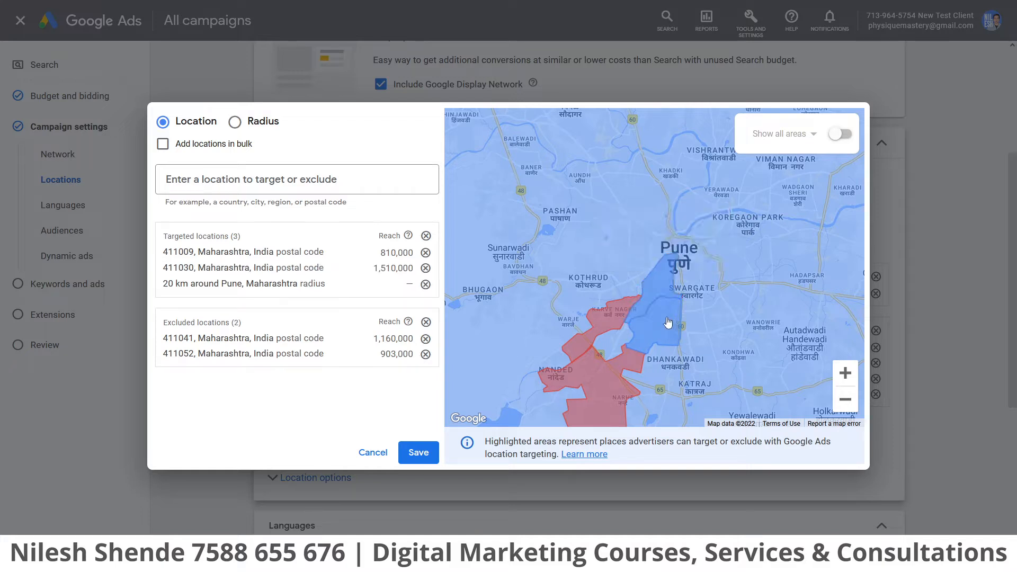
click(670, 285)
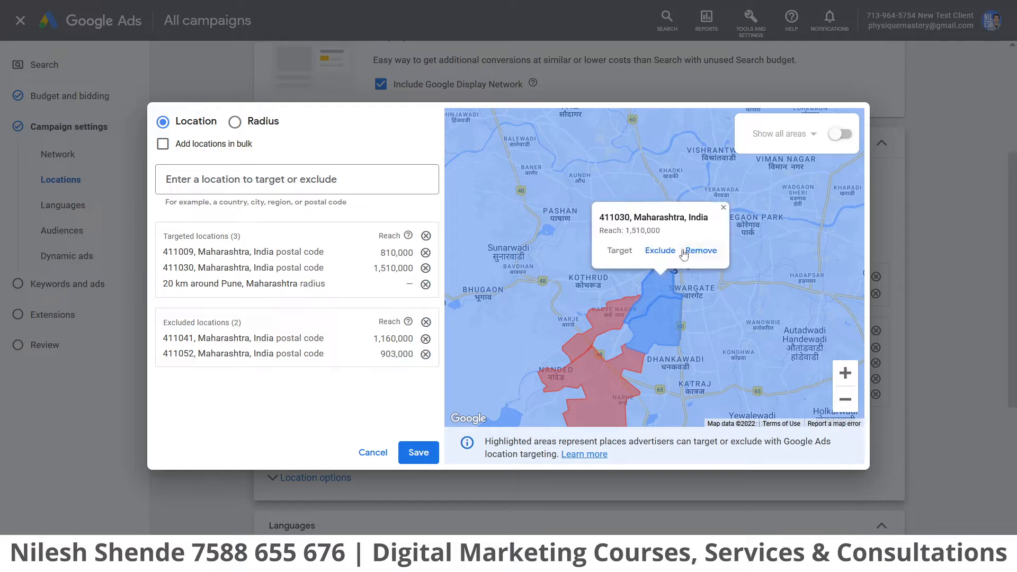
click(652, 255)
click(661, 323)
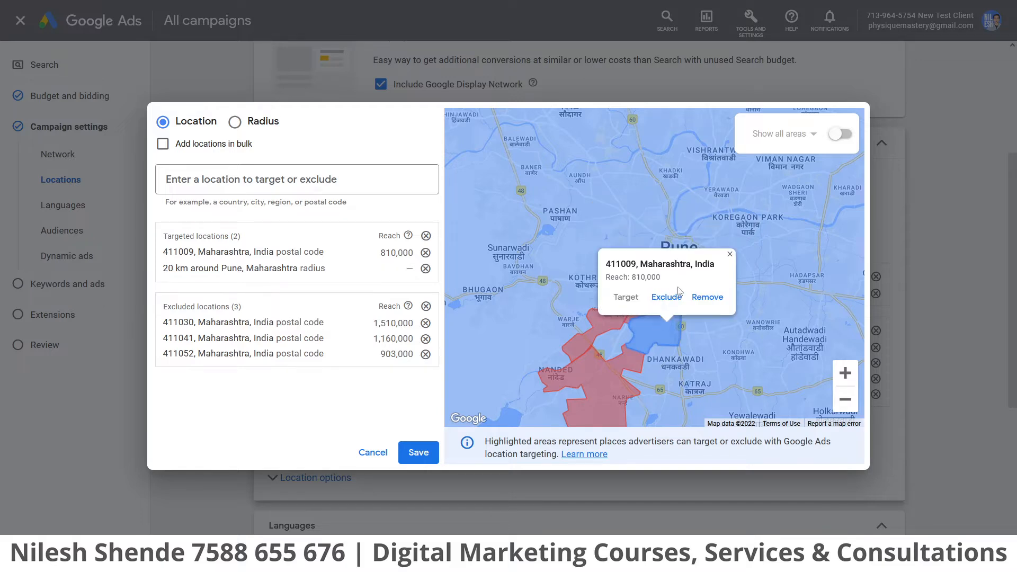
click(660, 296)
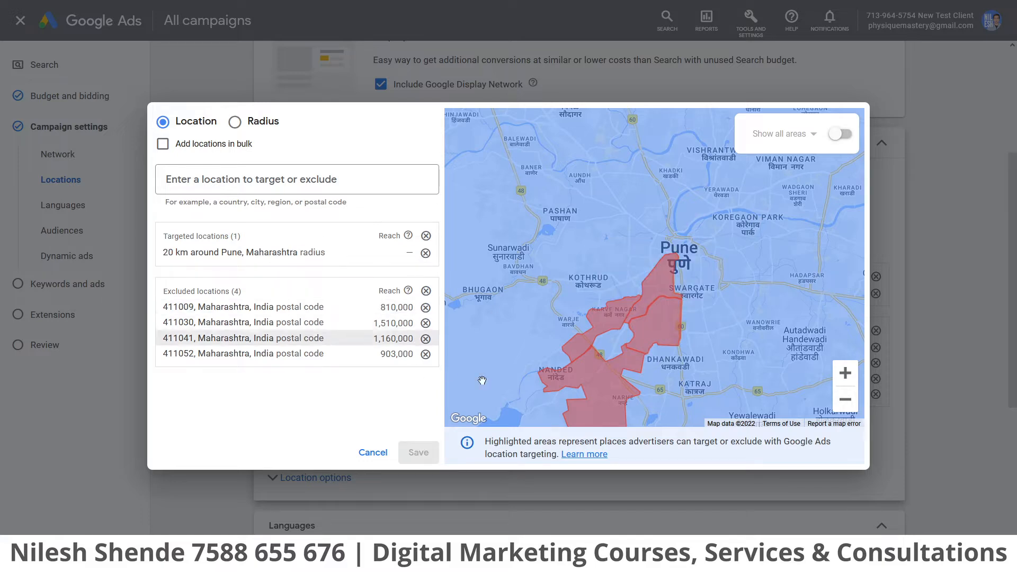
click(235, 123)
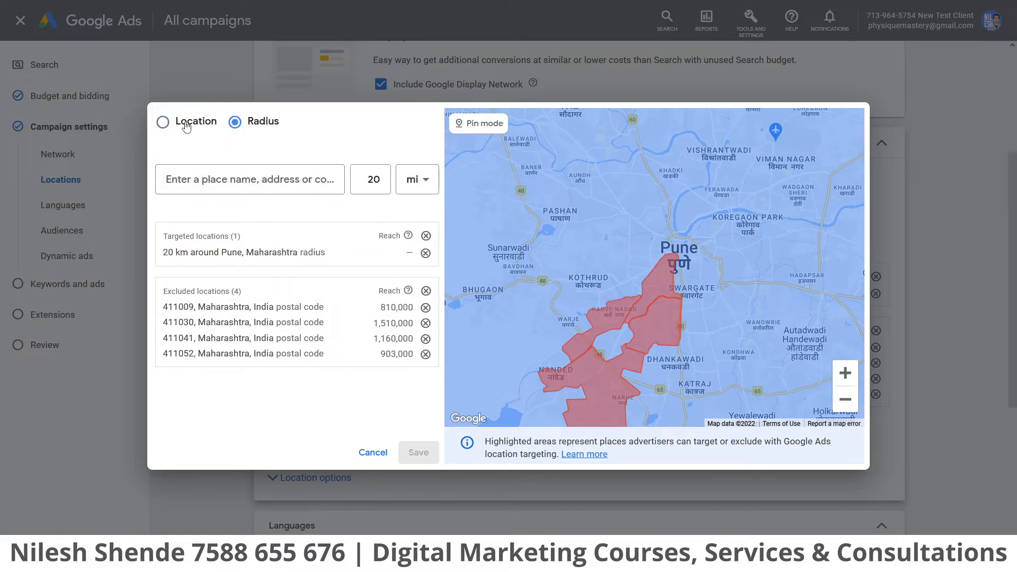
In Radius mode with kilometres, drop a custom pin west of Navi Mumbai
click(186, 124)
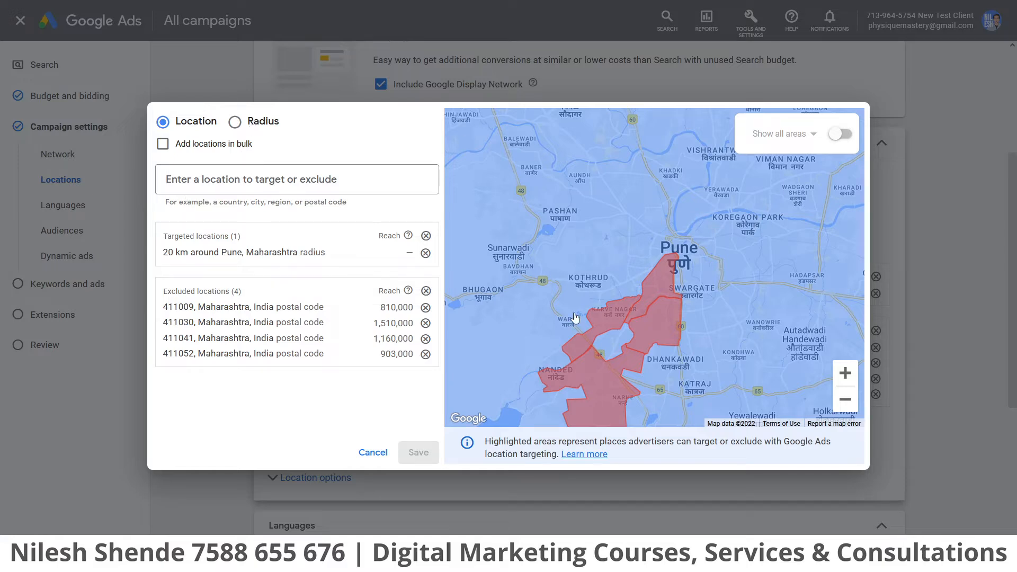
scroll(567, 321, down, 2)
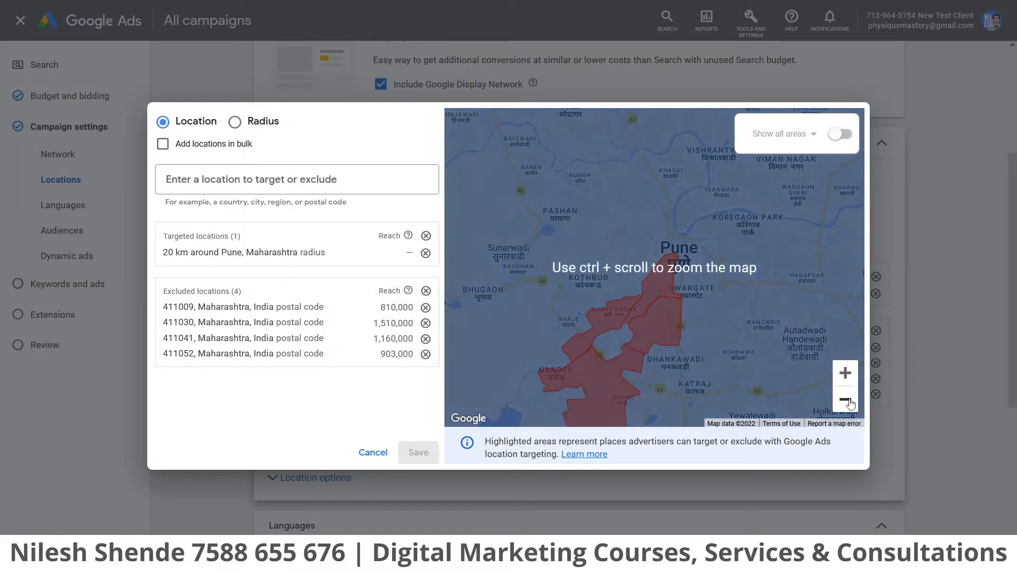
scroll(610, 316, down, 4)
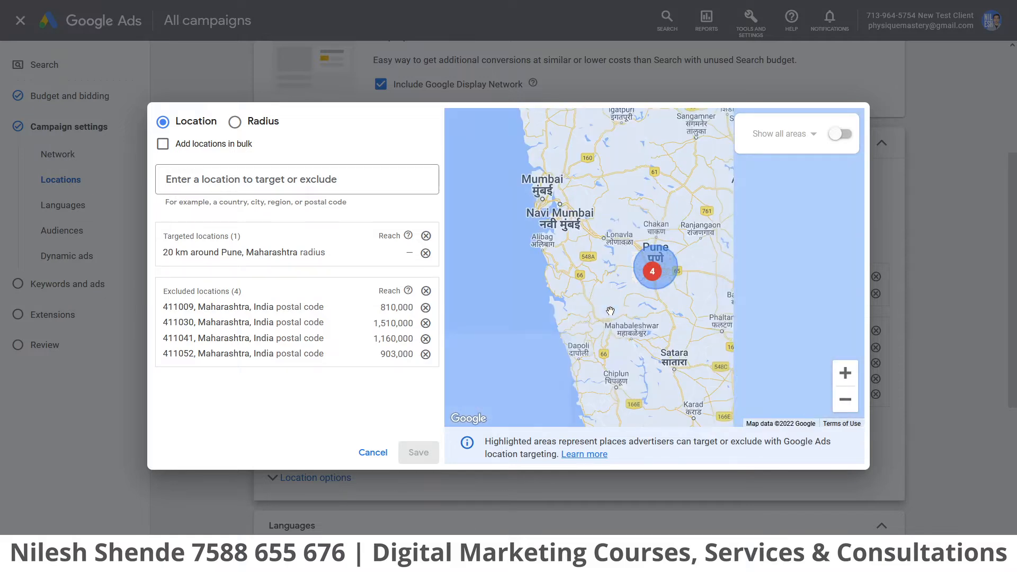
click(234, 122)
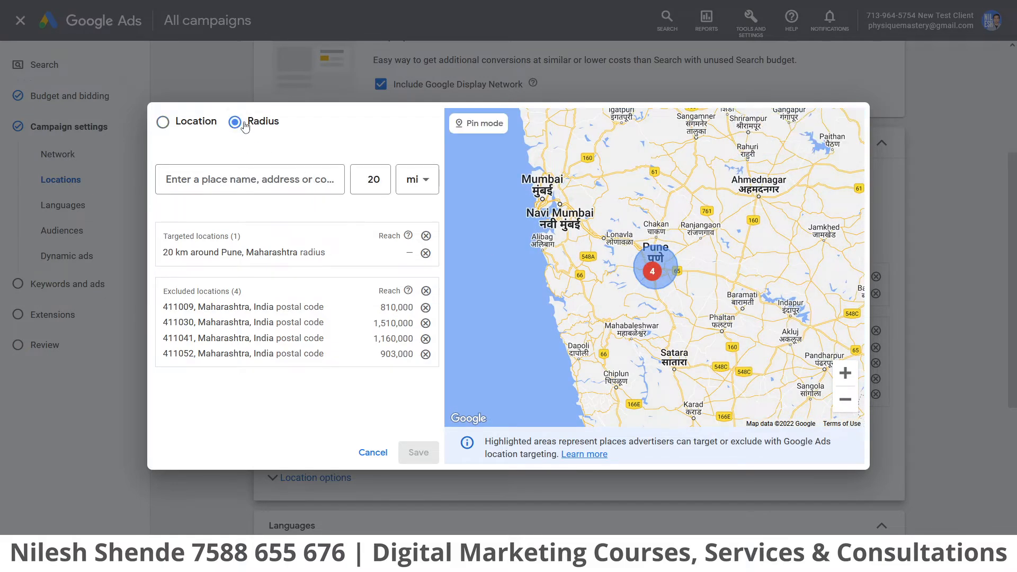
click(417, 179)
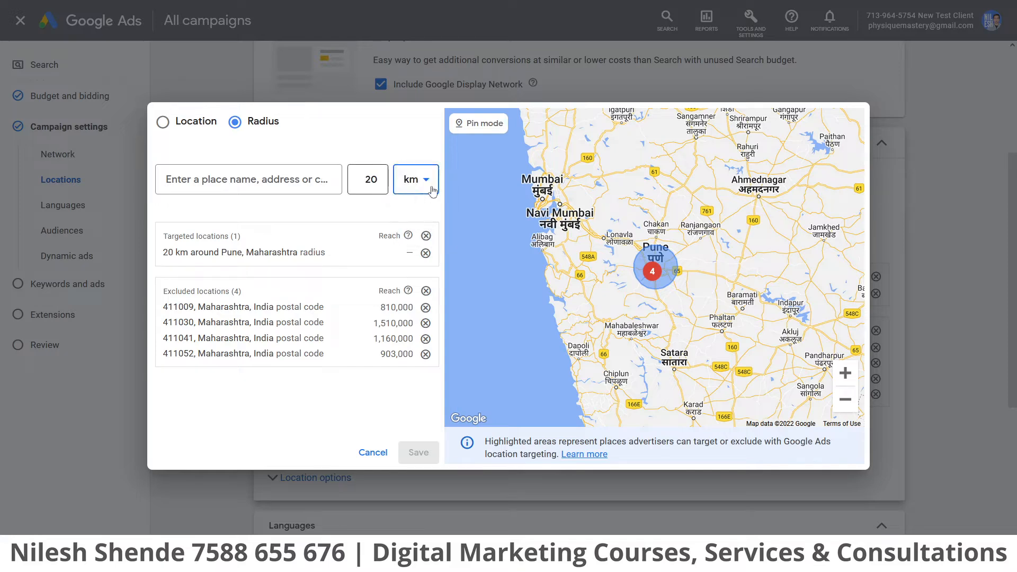
click(479, 126)
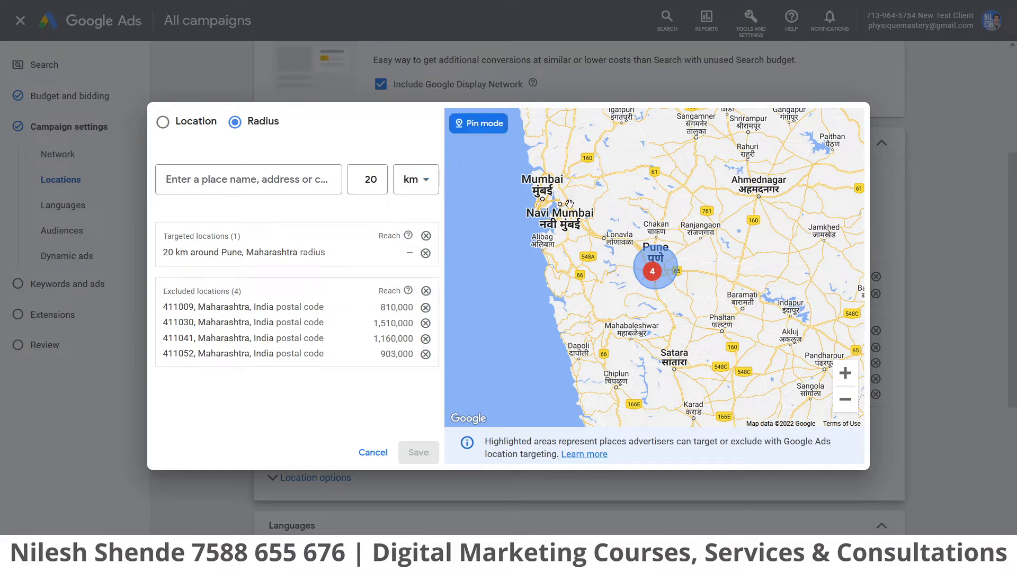
click(583, 218)
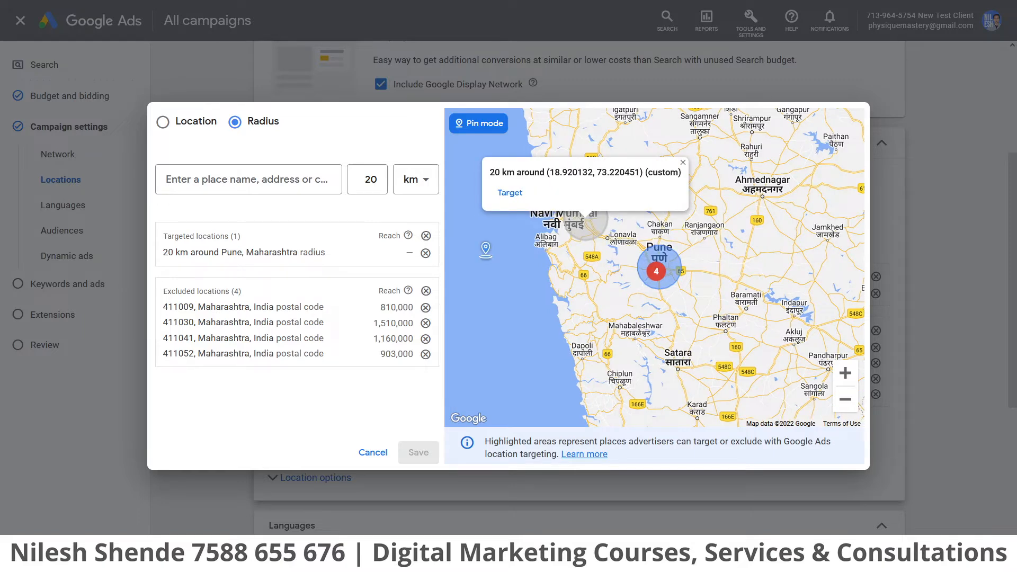
click(683, 163)
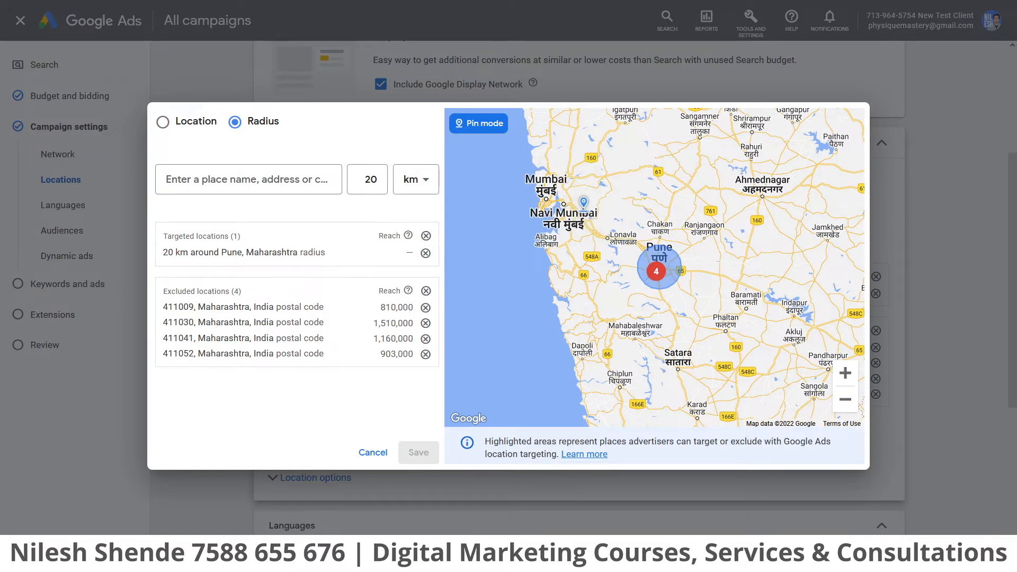
click(563, 229)
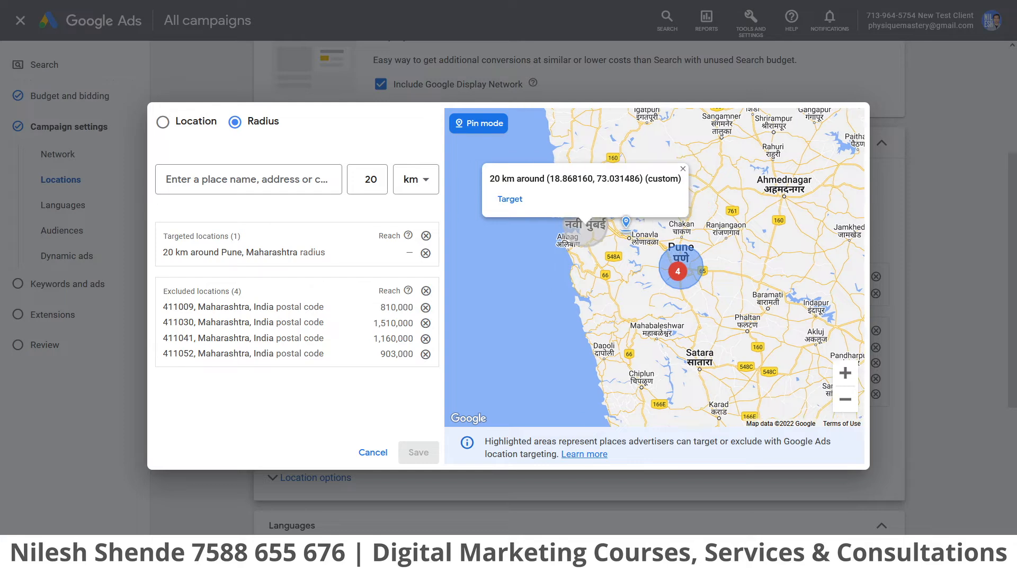
Target the 20 km radius at (18.868160, 73.031486) and save the locations
click(419, 181)
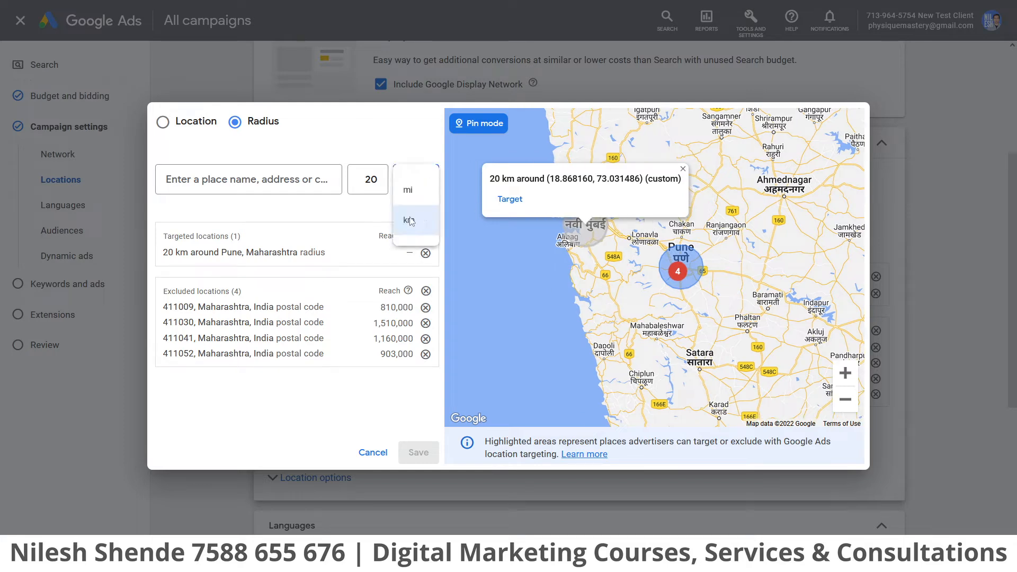
click(409, 220)
click(510, 199)
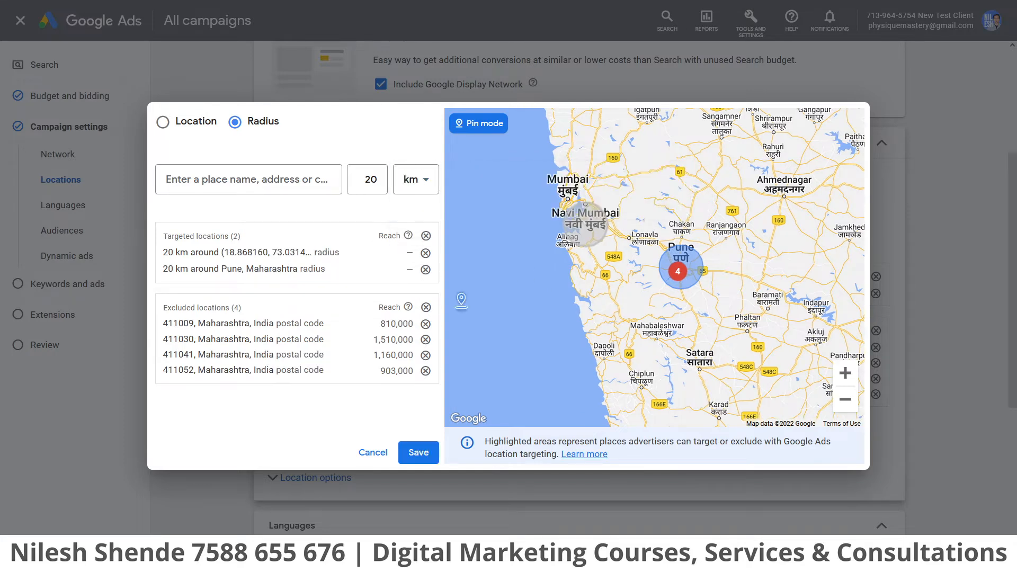
scroll(687, 302, down, 2)
click(848, 379)
click(849, 380)
click(848, 380)
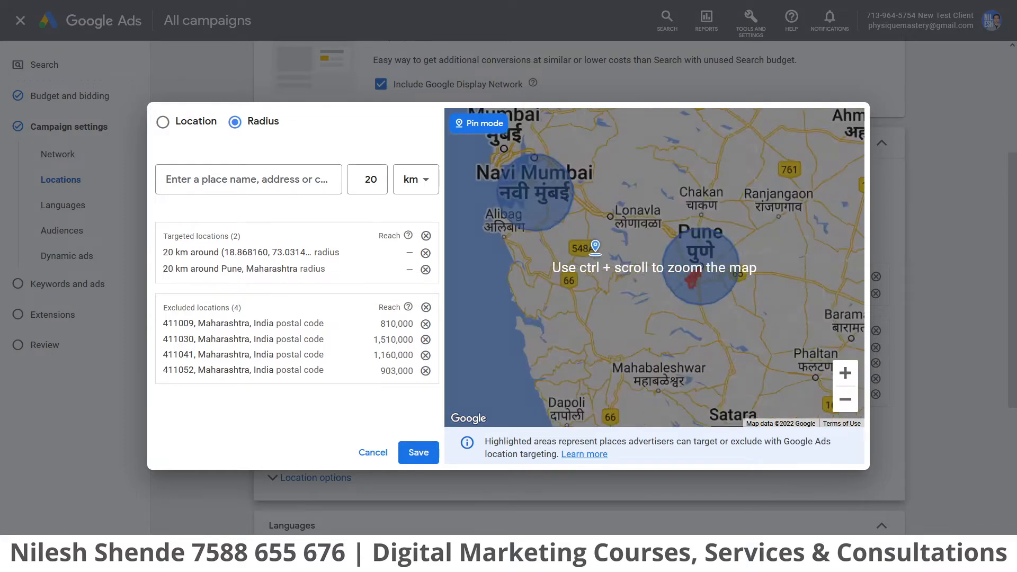
click(477, 129)
drag(502, 189, 681, 331)
drag(529, 277, 685, 328)
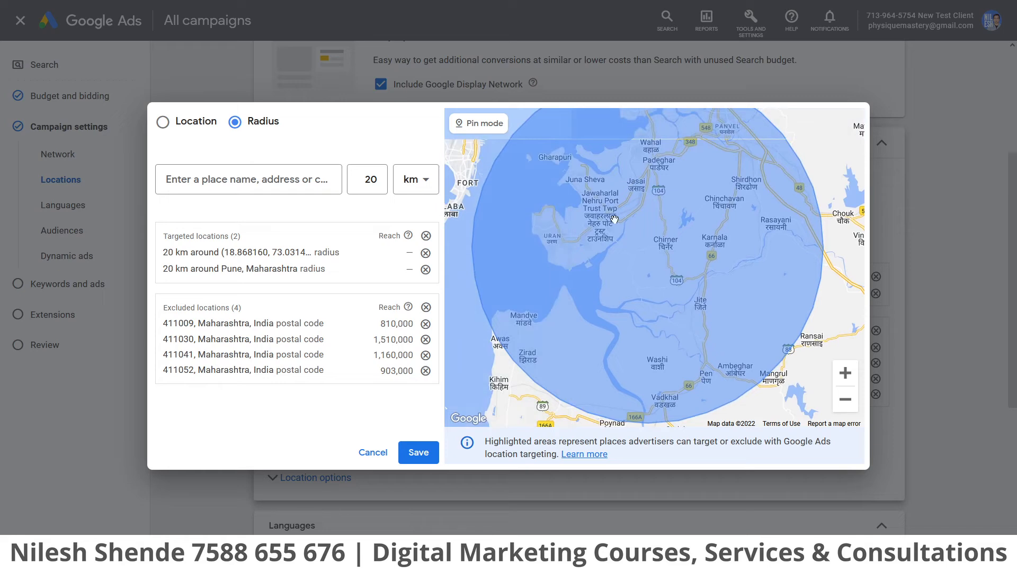
click(418, 452)
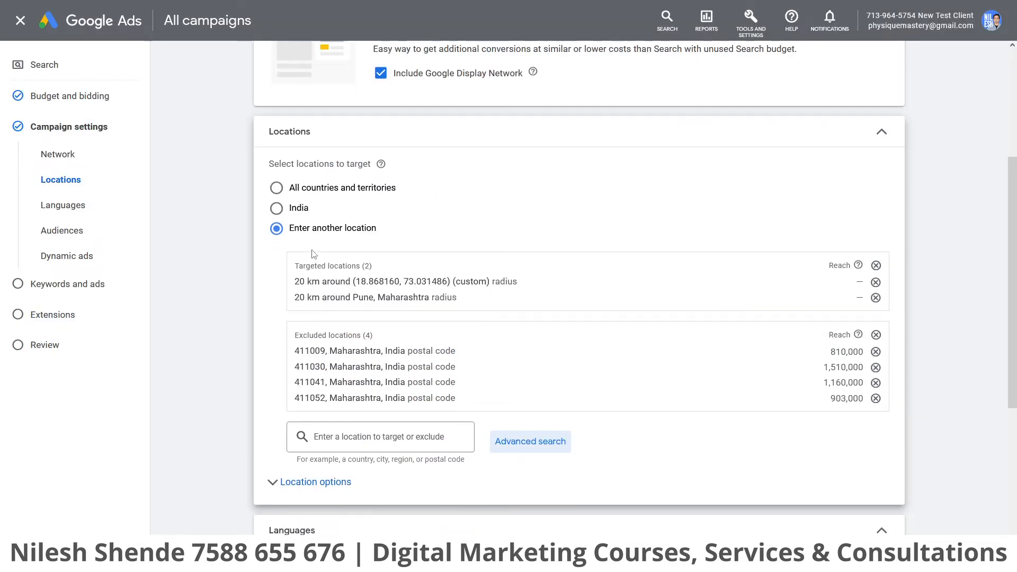
Leave campaign languages at All languages and expand the Audience segments settings
scroll(313, 250, down, 6)
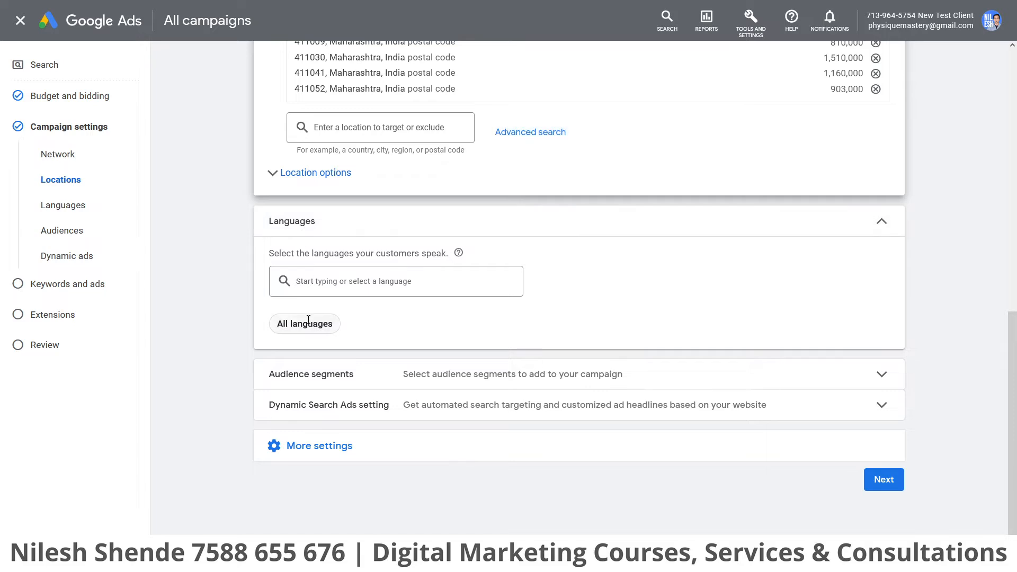
click(325, 287)
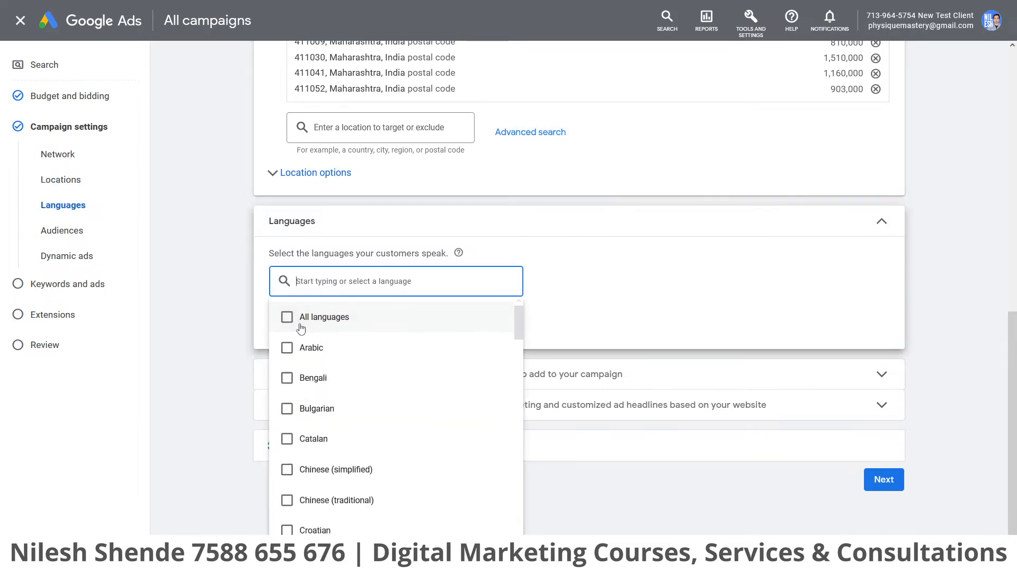
click(252, 322)
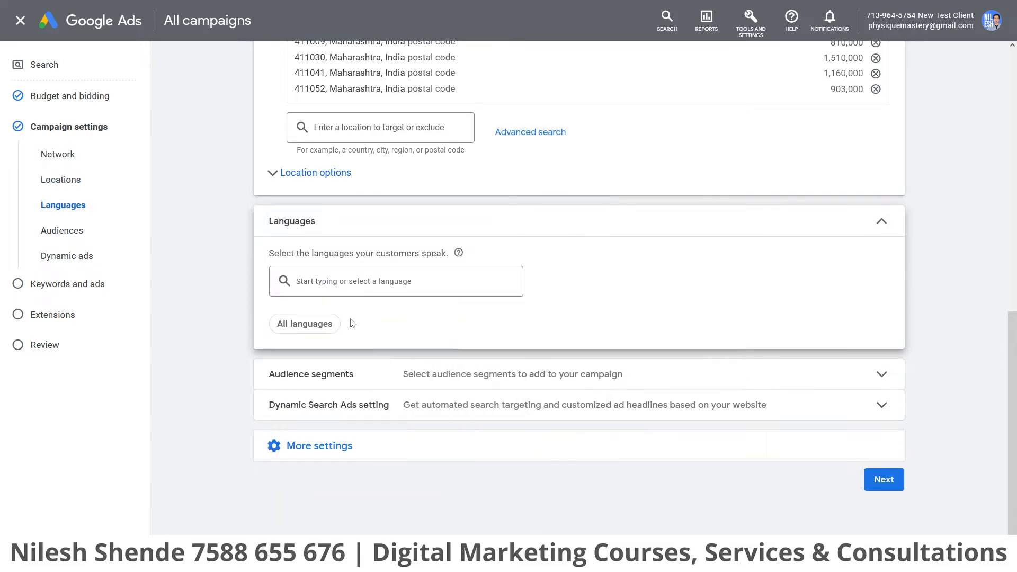
click(450, 377)
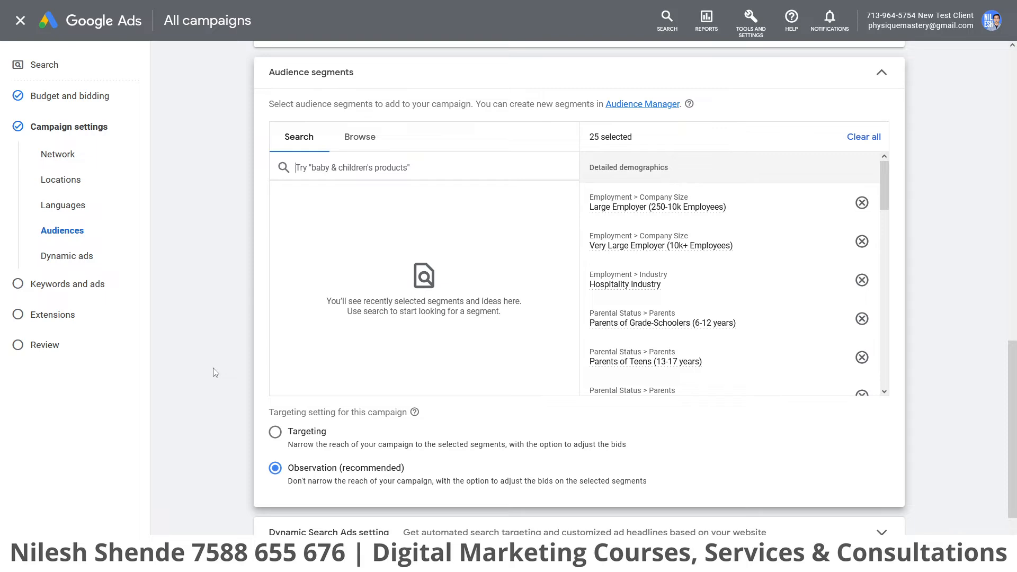
Browse audience segments under 'Who they are (Detailed demographics)'
click(366, 141)
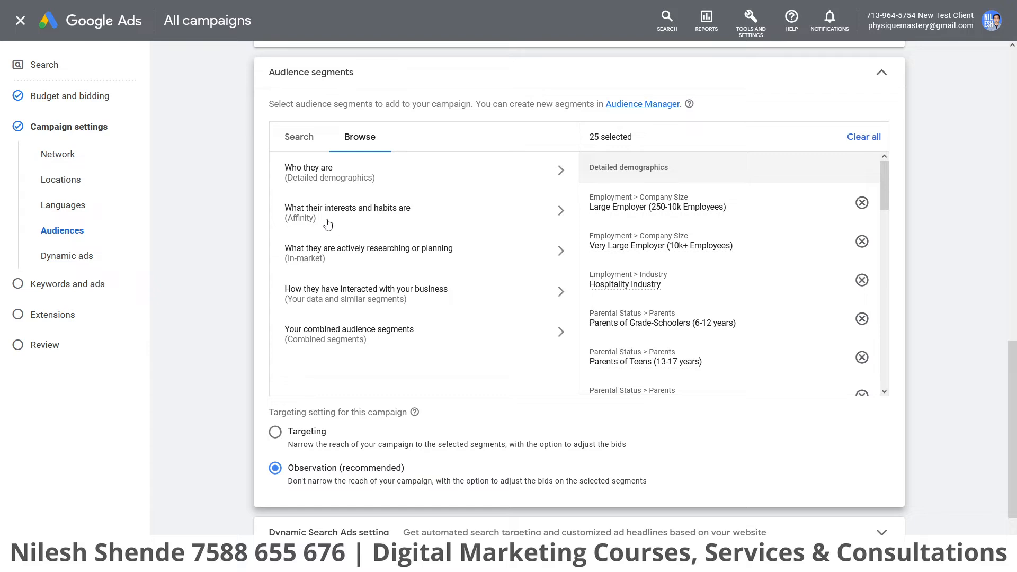
click(323, 180)
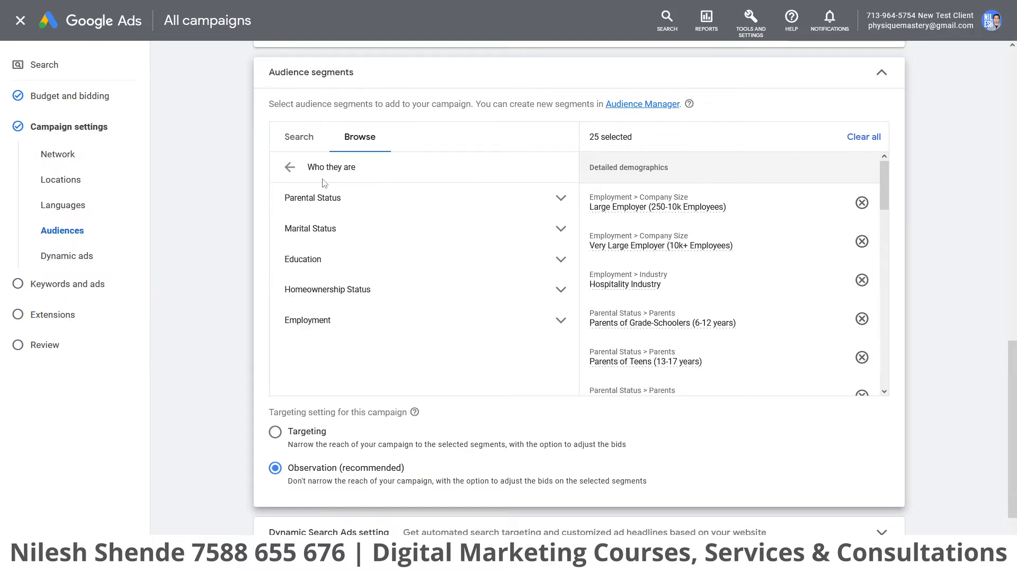
Review Parental Status and Marital Status options, adding then removing Single
click(312, 198)
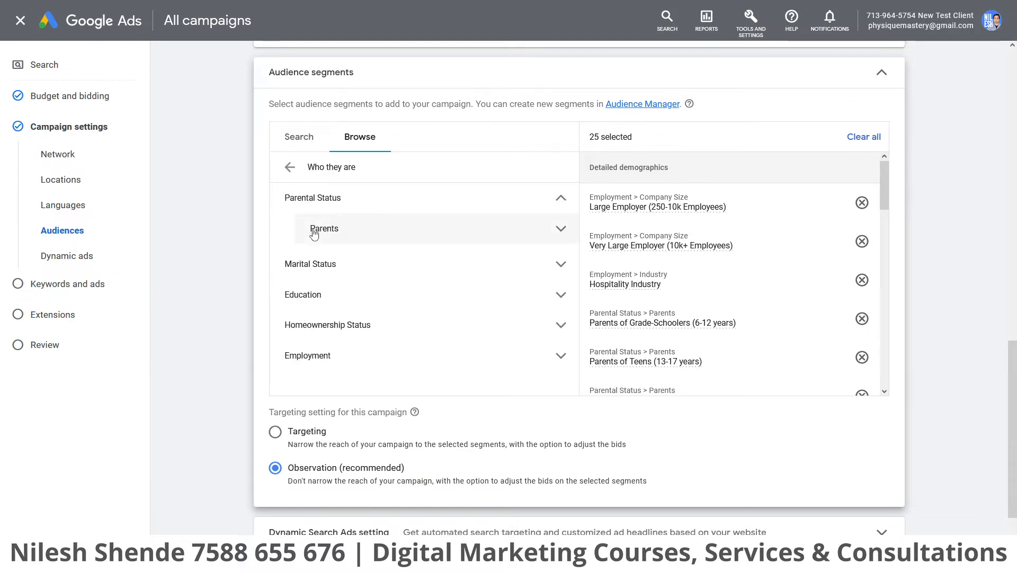
click(313, 229)
scroll(391, 291, down, 3)
scroll(397, 286, up, 3)
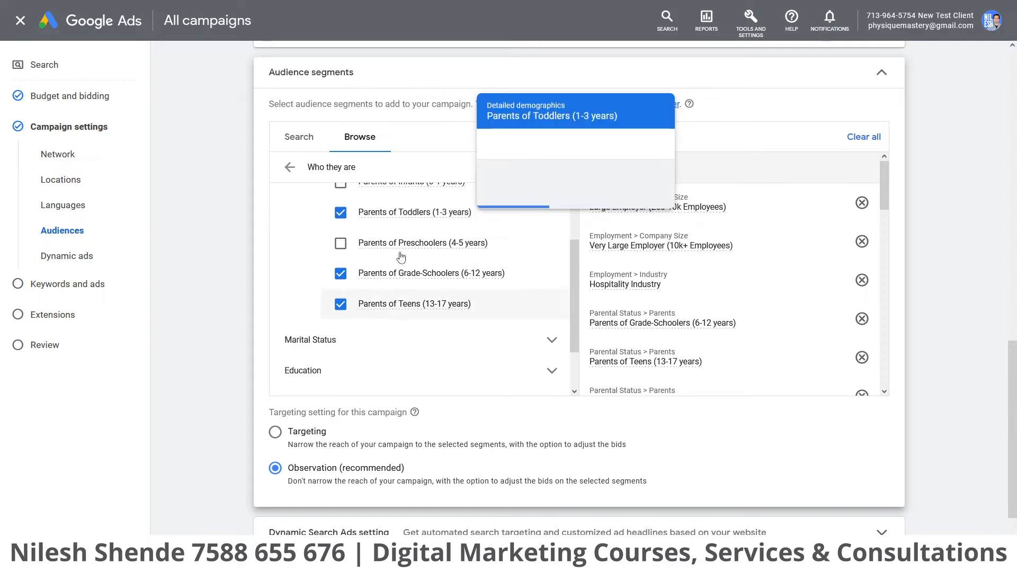
click(344, 228)
click(352, 270)
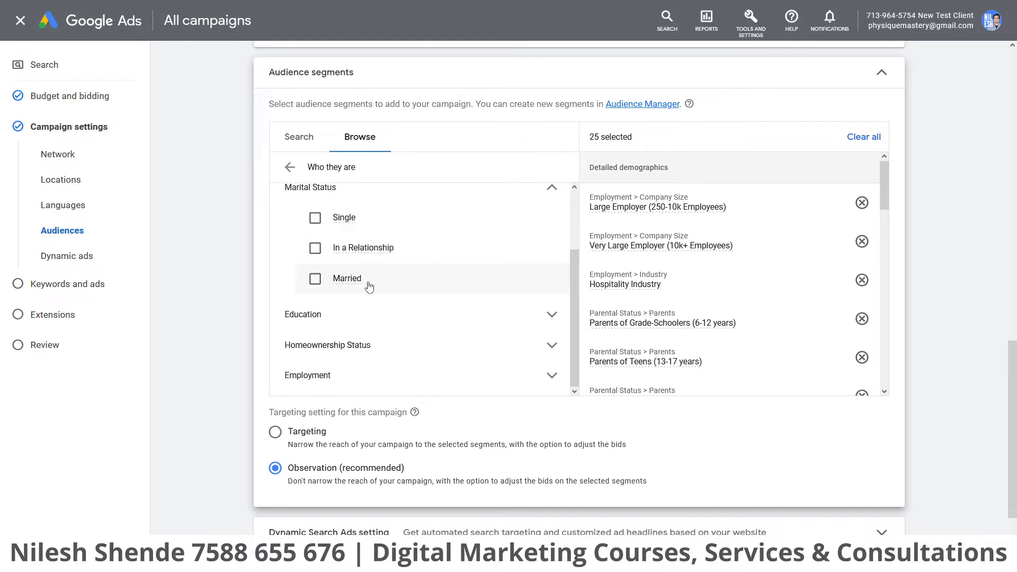
mouse_move(381, 253)
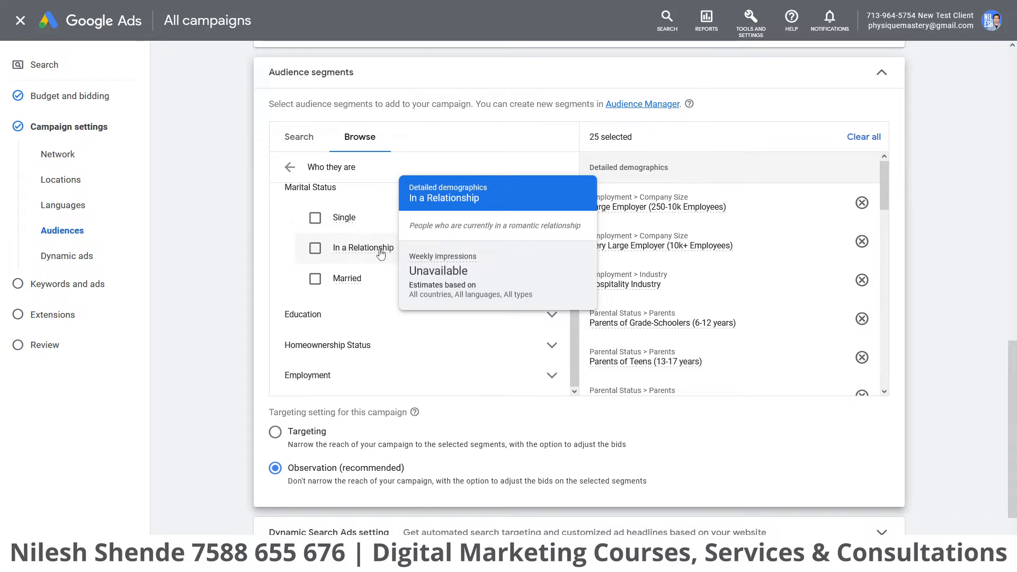
click(337, 220)
click(322, 219)
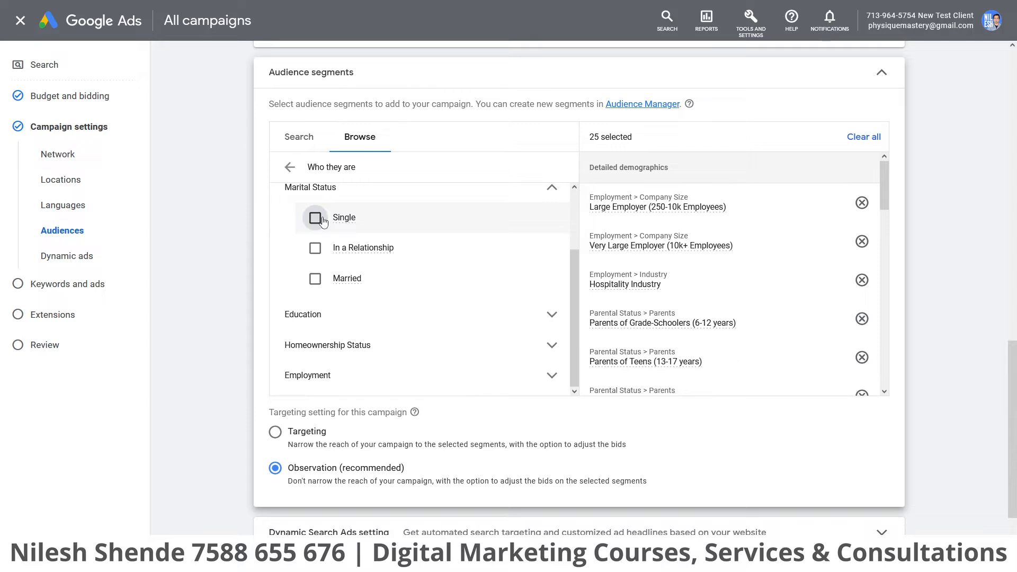
Review the Education attainment levels, then return to the main audience categories
click(330, 316)
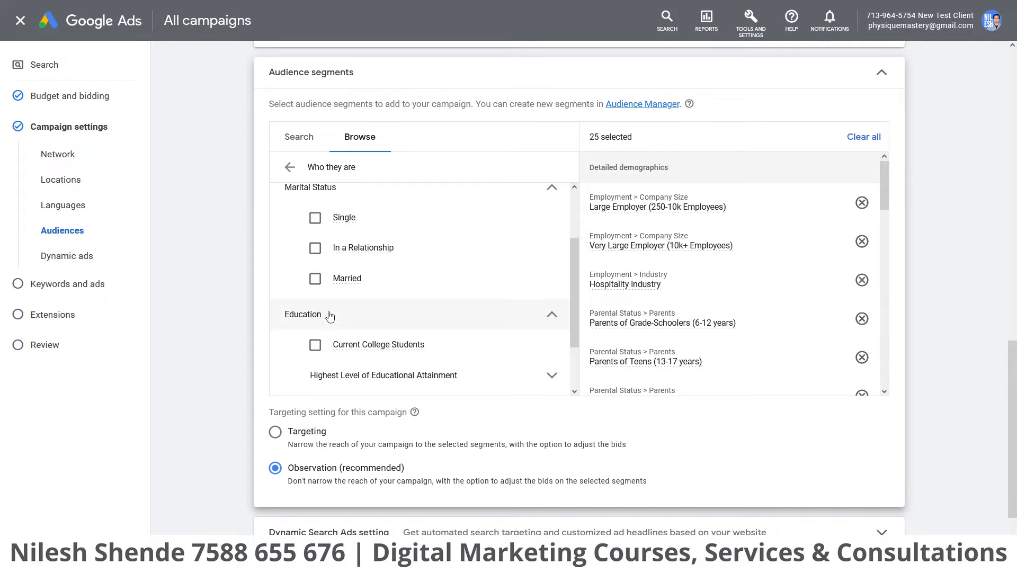
scroll(330, 316, down, 2)
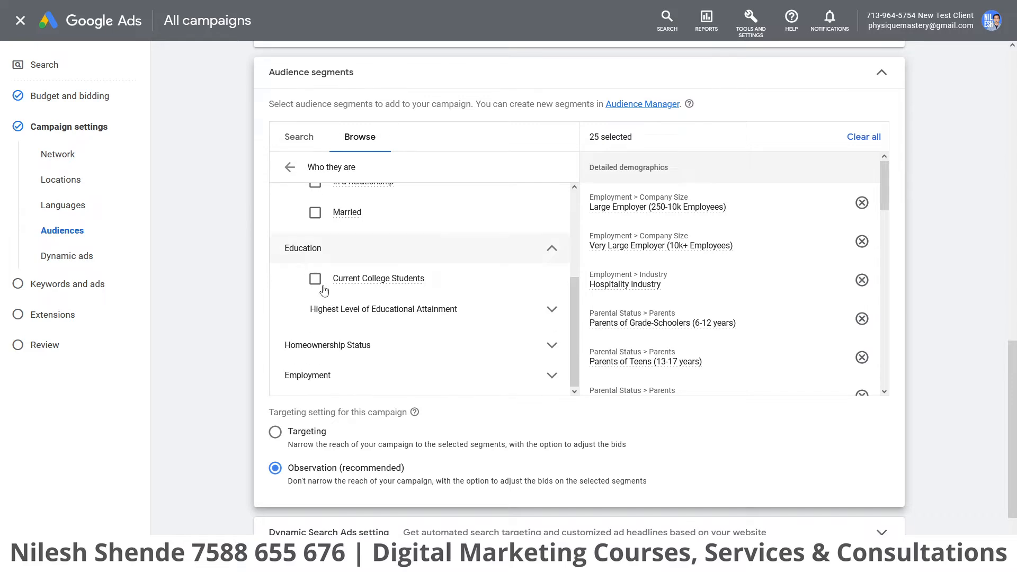
click(338, 317)
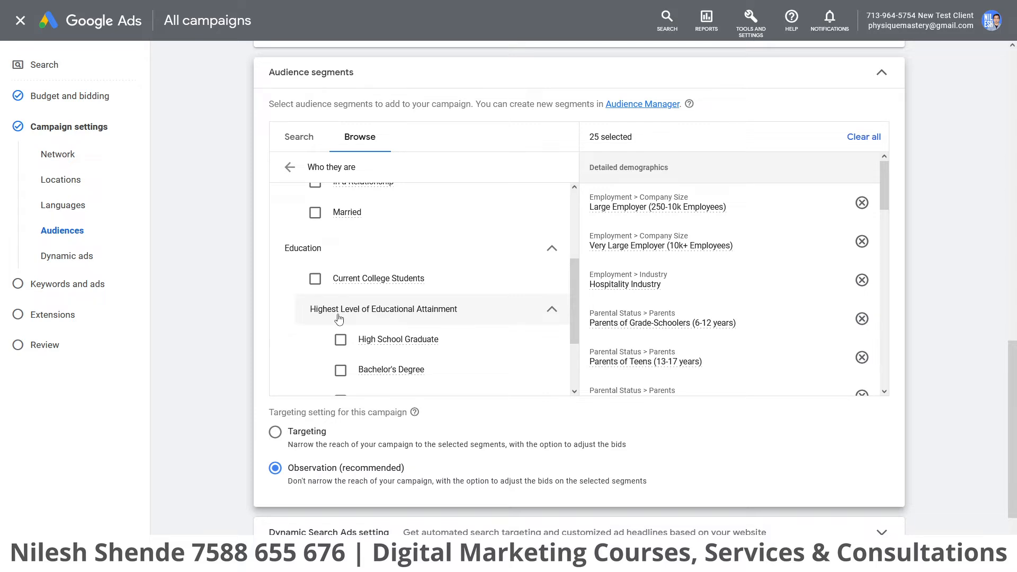
scroll(340, 318, down, 2)
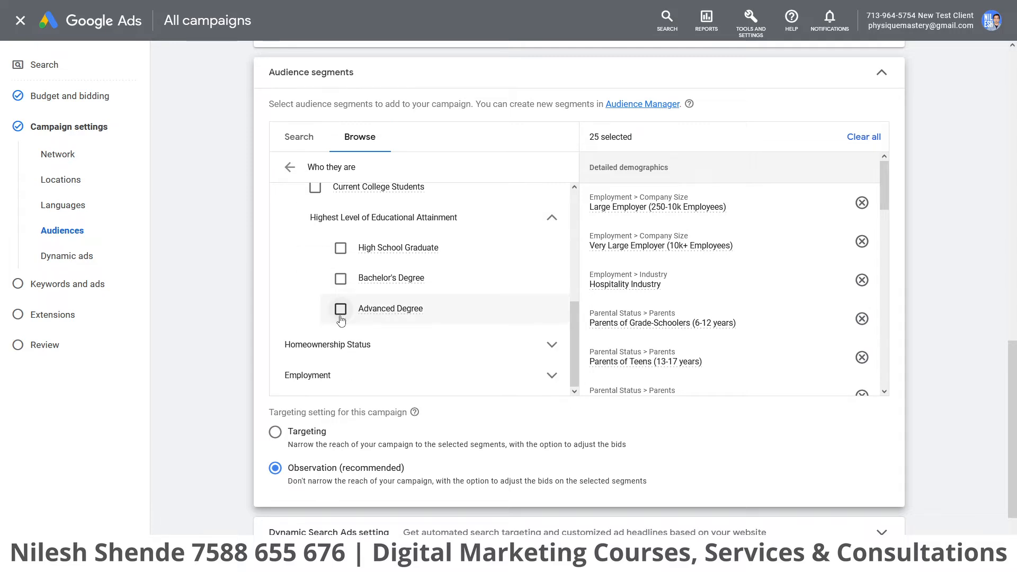
scroll(341, 318, up, 2)
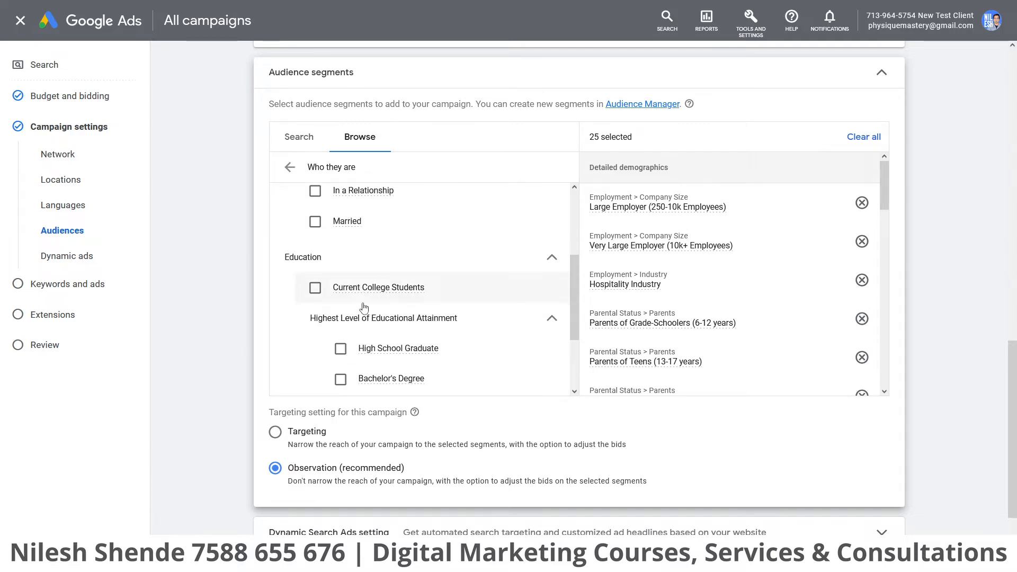
scroll(366, 323, down, 2)
scroll(366, 318, down, 3)
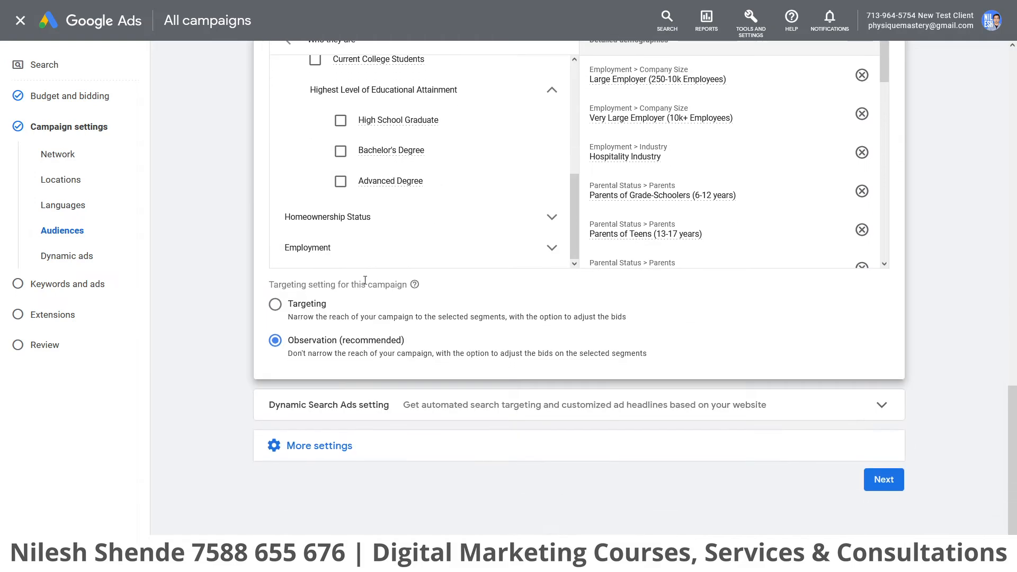
scroll(306, 342, up, 9)
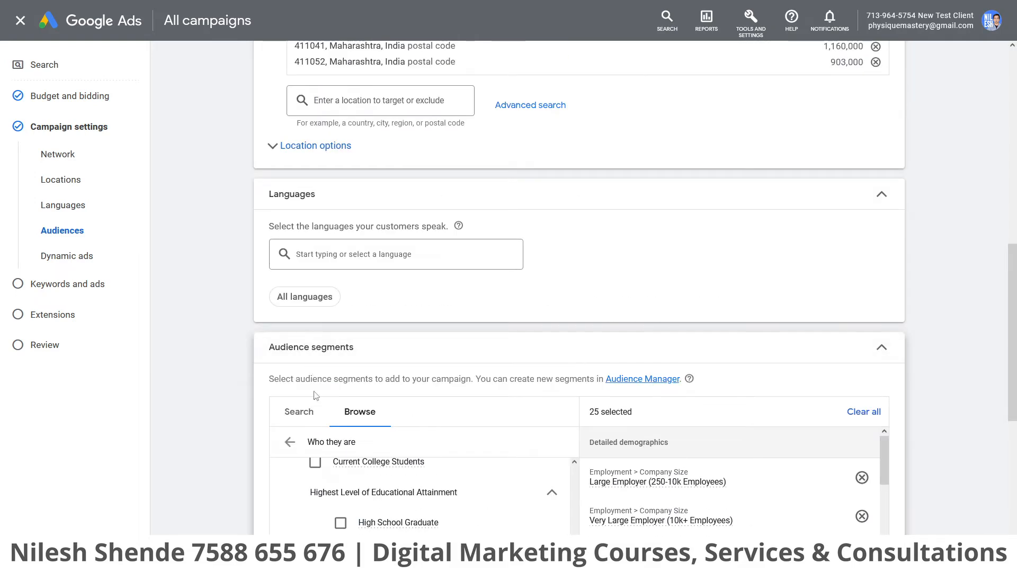
click(289, 442)
scroll(363, 401, down, 6)
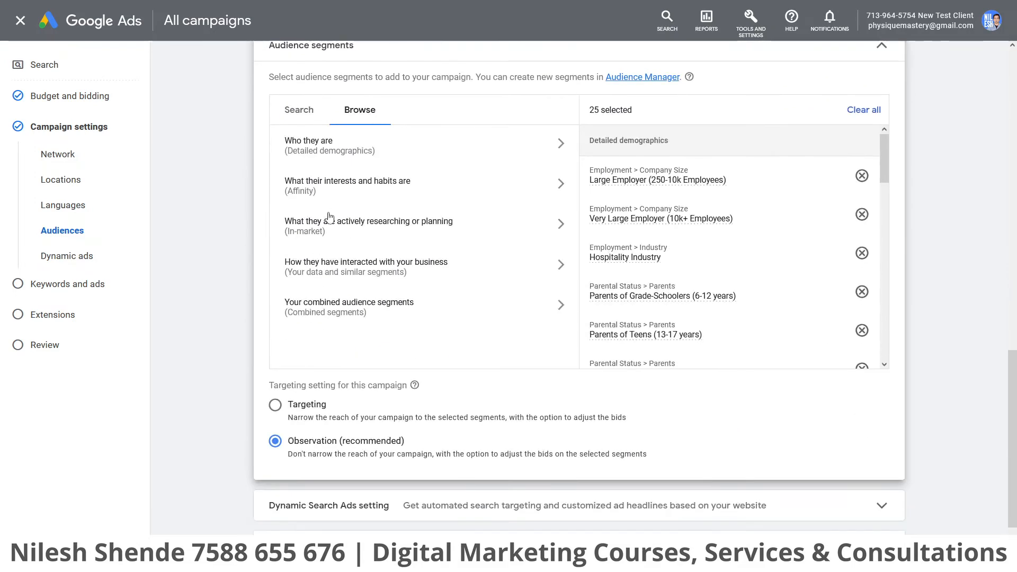
click(335, 192)
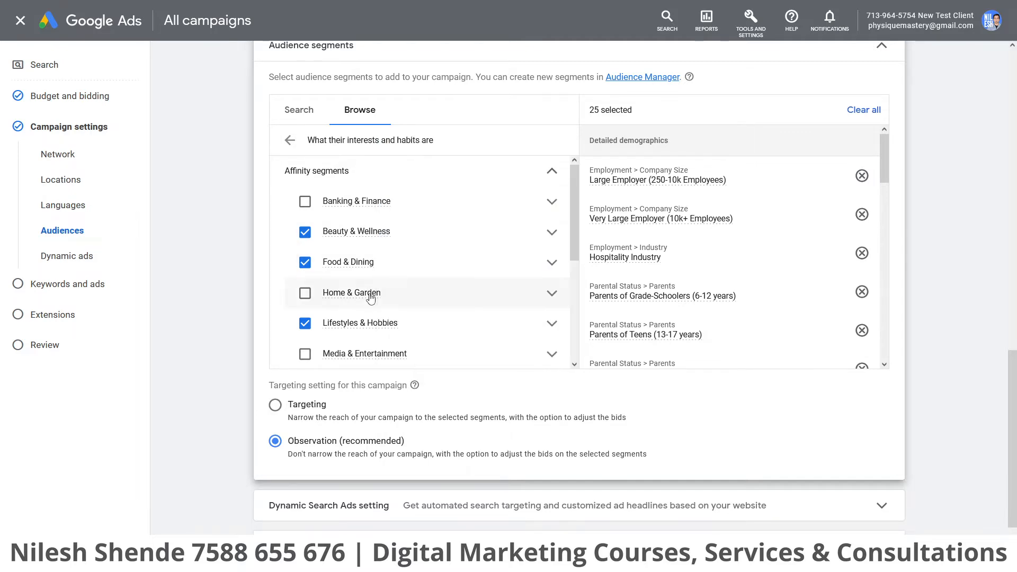
Check Home & Garden and uncheck Food & Dining among the interest segments
scroll(372, 244, down, 5)
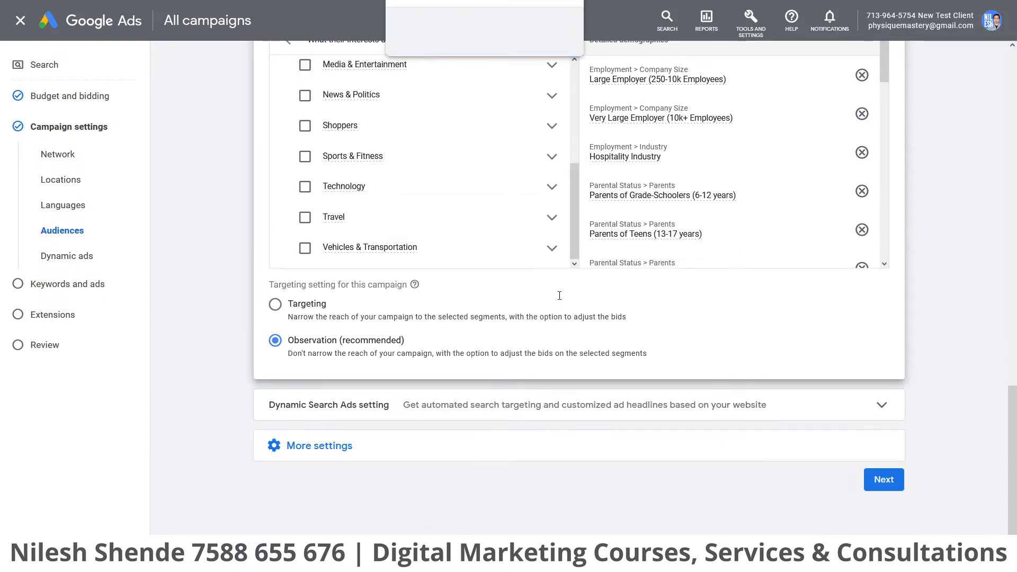
scroll(618, 313, up, 1)
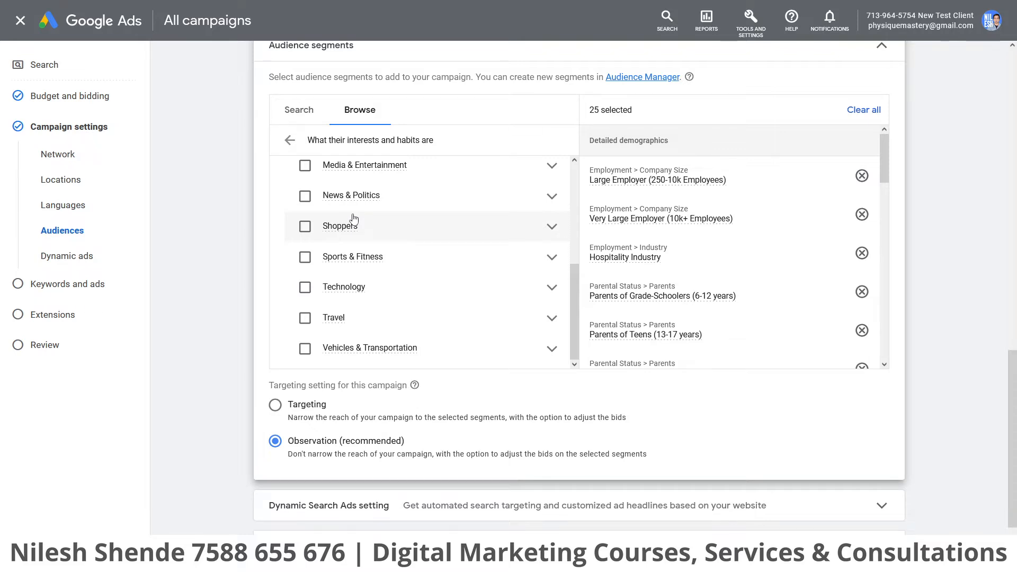
scroll(379, 293, up, 2)
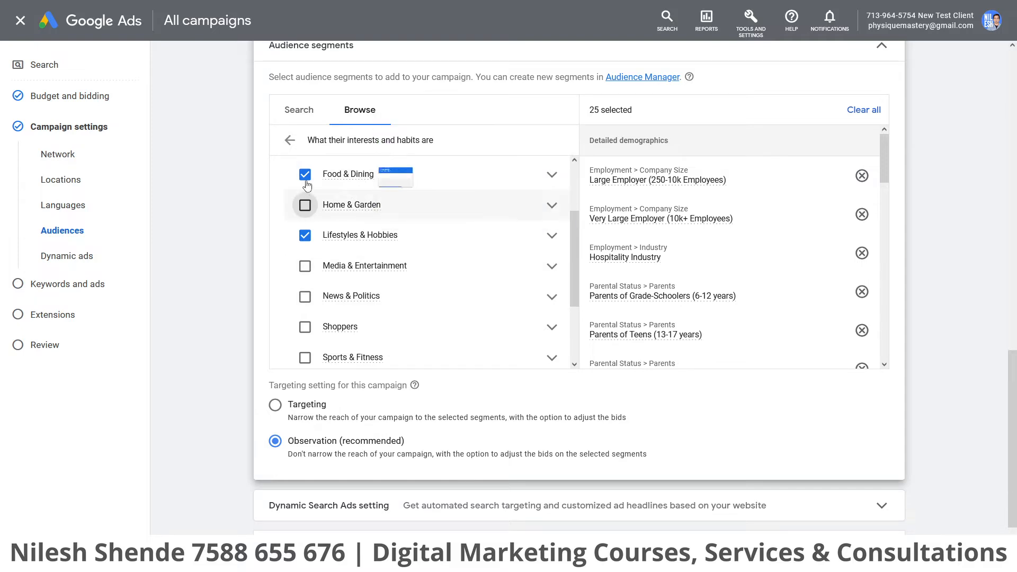
click(304, 205)
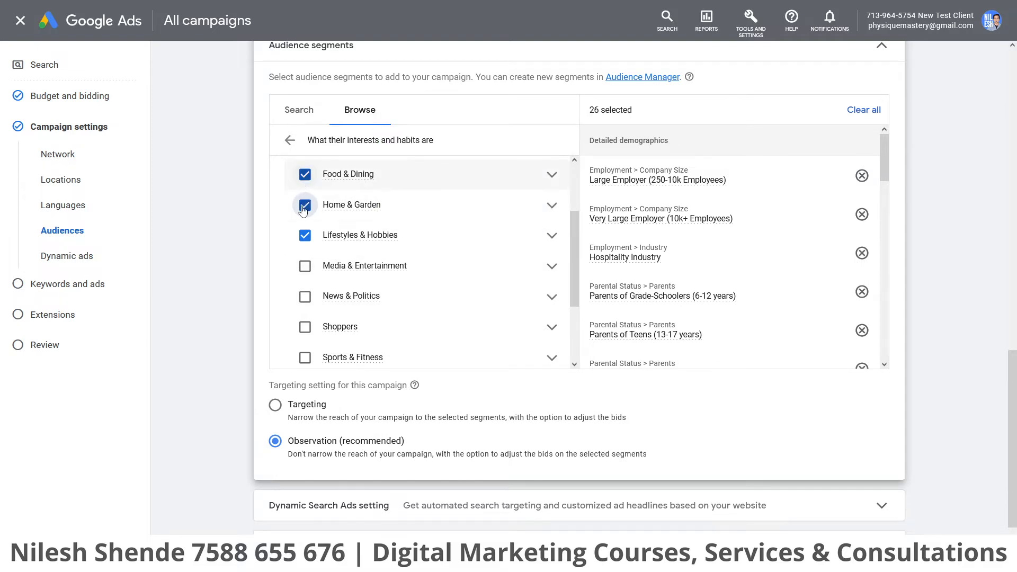
click(304, 174)
scroll(323, 279, down, 2)
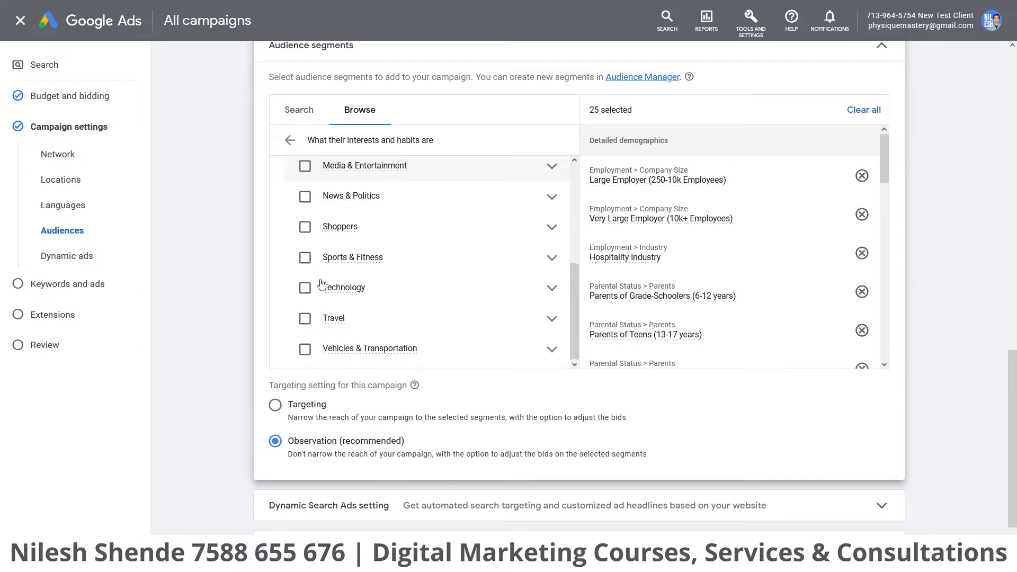
scroll(342, 295, down, 2)
scroll(342, 295, up, 2)
click(552, 226)
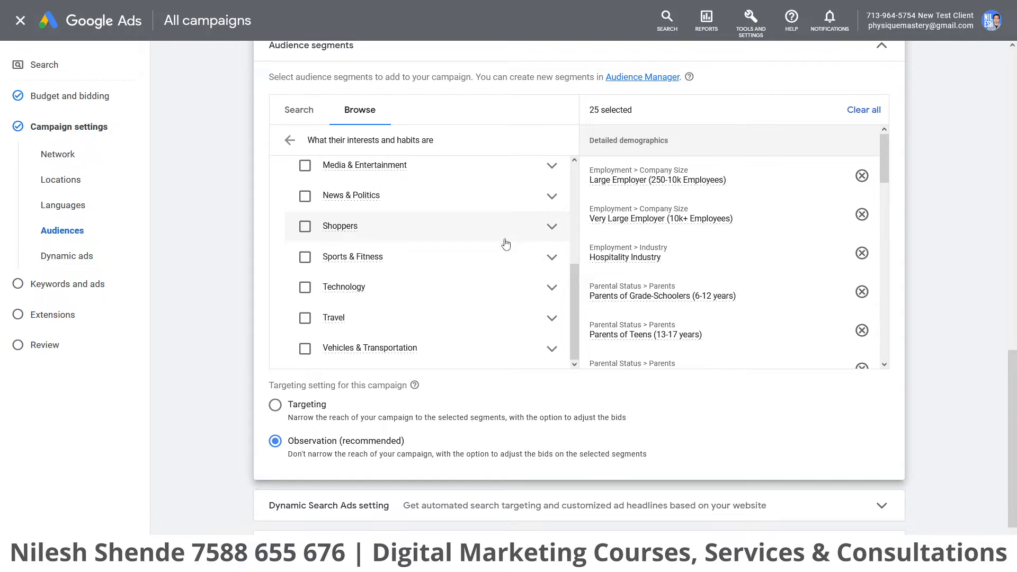
scroll(364, 273, down, 2)
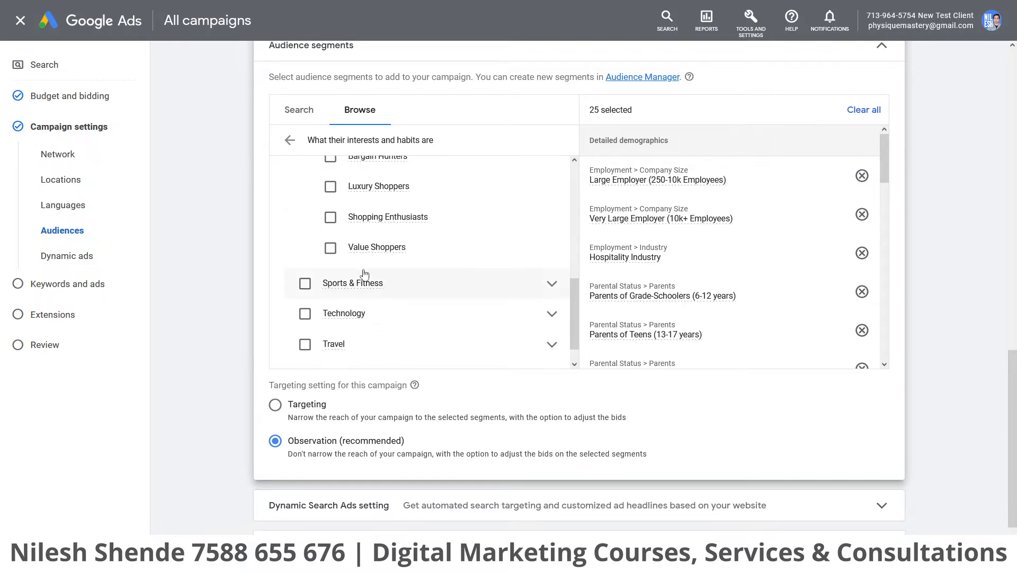
scroll(364, 270, up, 2)
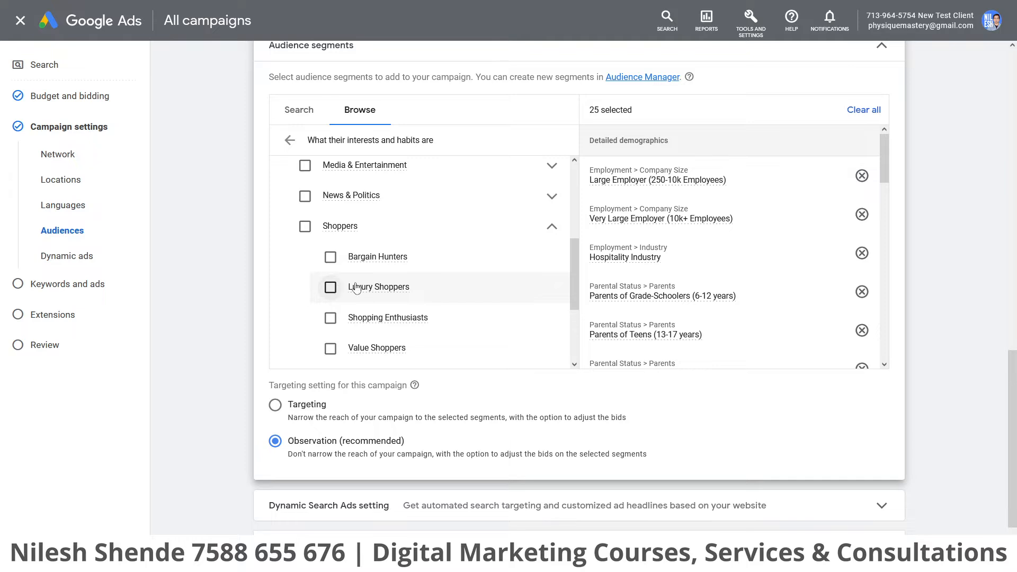
scroll(501, 285, down, 2)
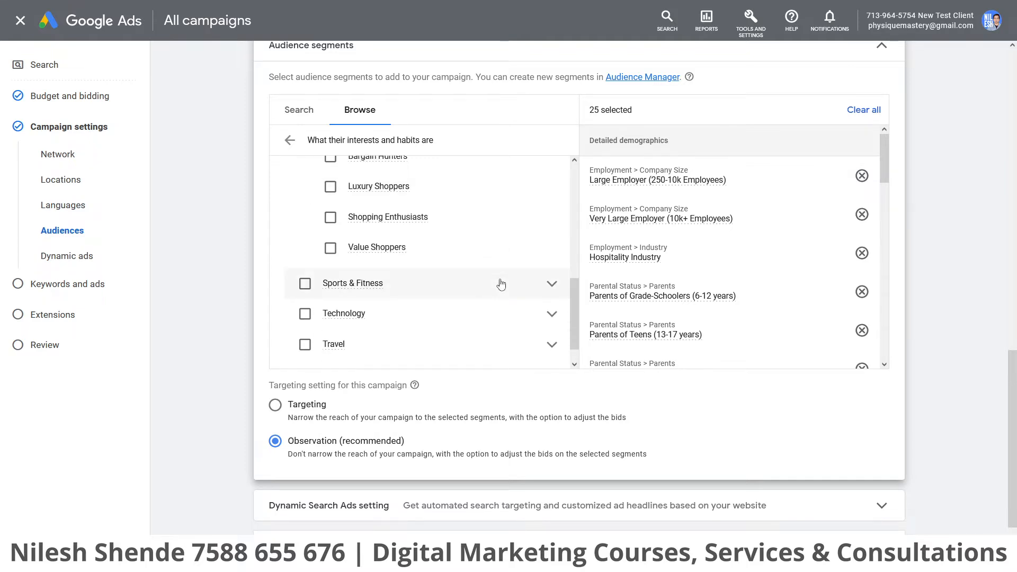
scroll(396, 283, up, 2)
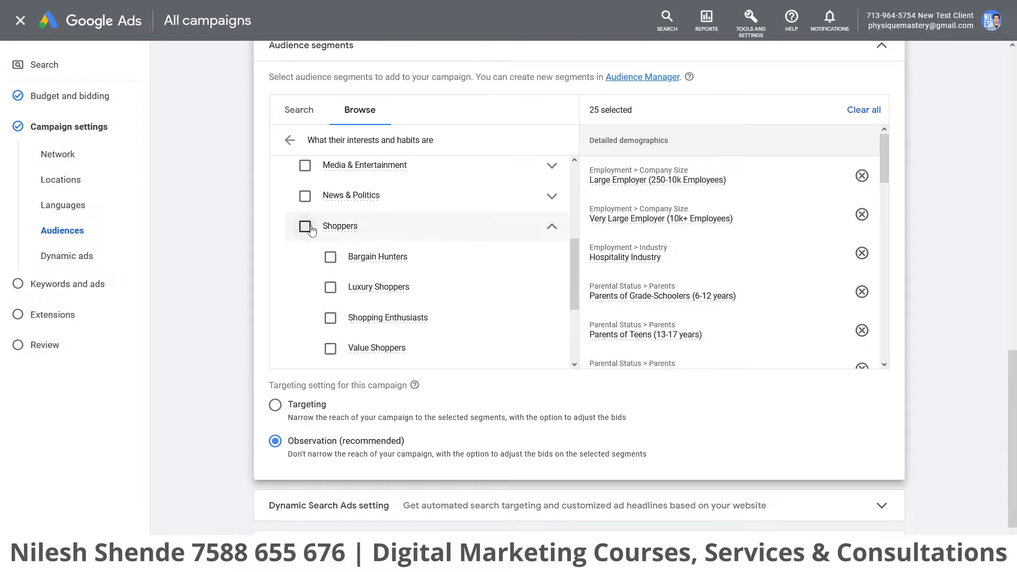
mouse_move(380, 263)
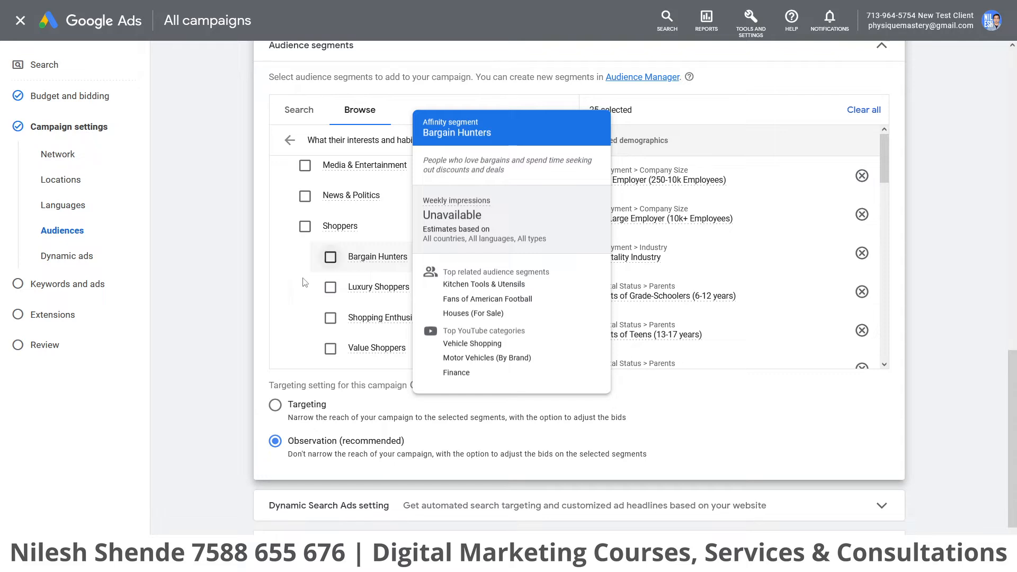
scroll(424, 313, up, 2)
scroll(424, 313, up, 2)
scroll(378, 302, down, 6)
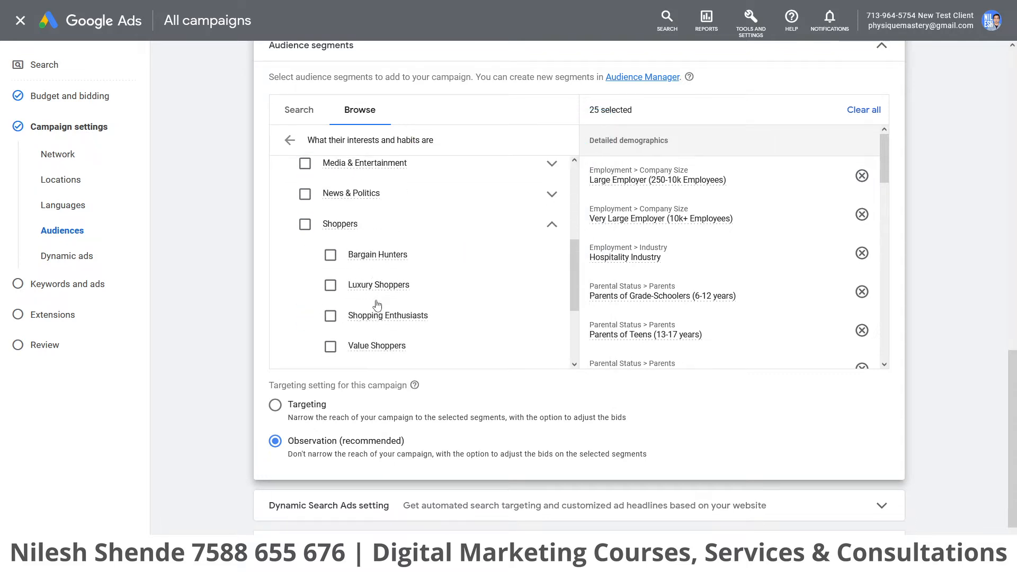
click(301, 412)
click(303, 445)
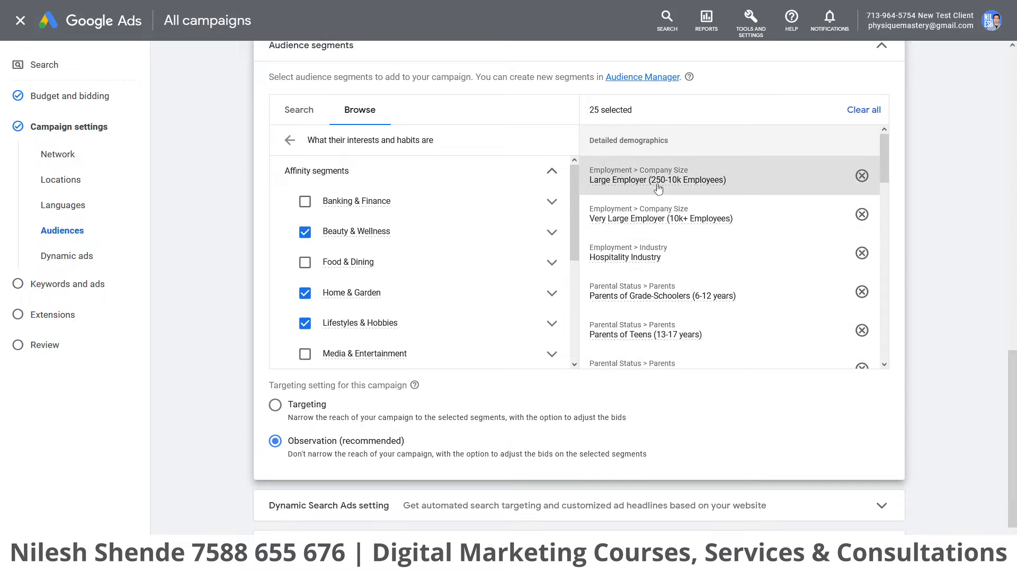
scroll(641, 350, down, 2)
Peek at Dynamic Search Ads, then expand More settings to show dates, ad schedule and URL options
scroll(638, 367, down, 10)
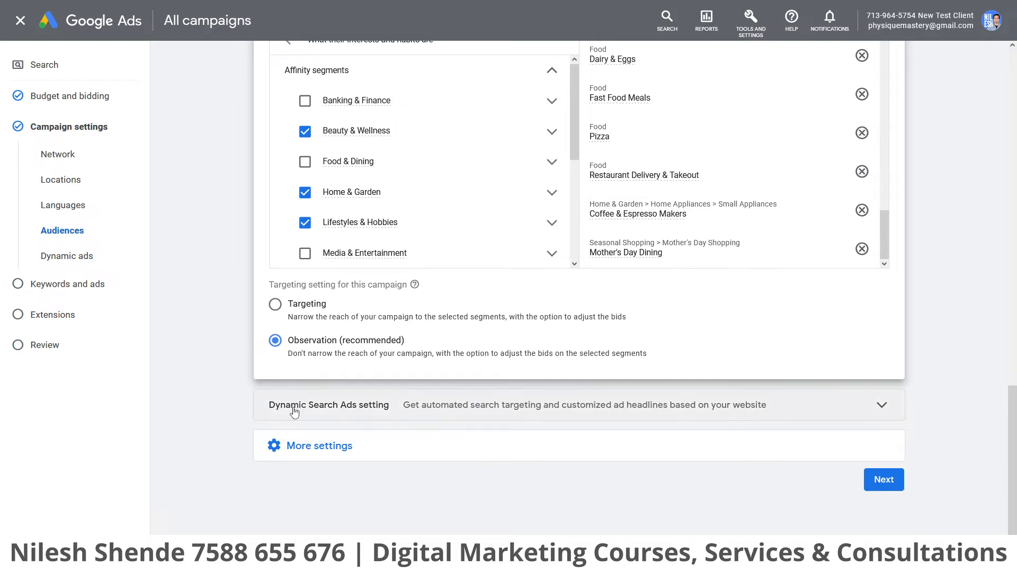
click(267, 417)
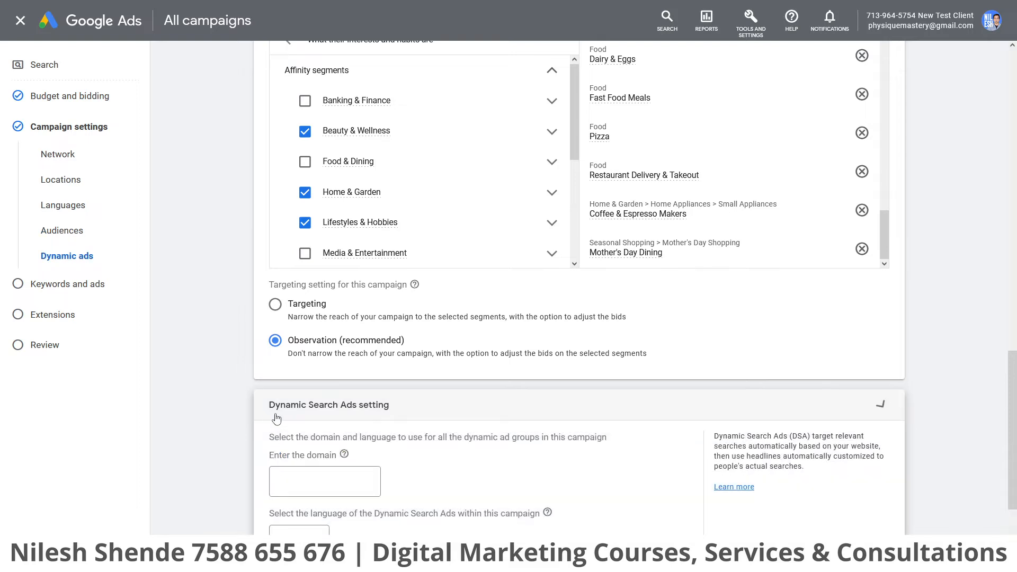
click(314, 405)
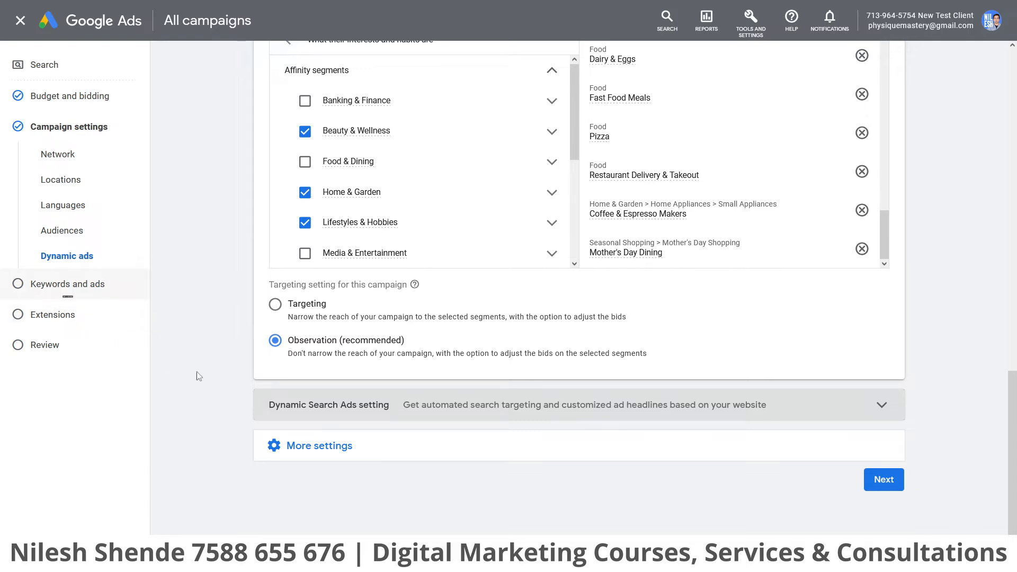
scroll(196, 377, down, 1)
click(313, 377)
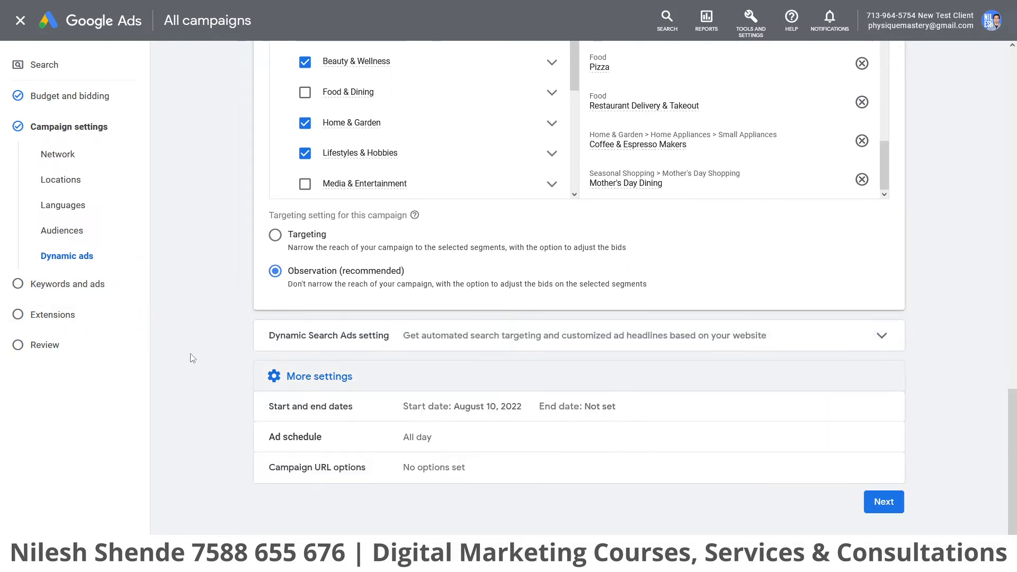
Set the campaign to start Aug 13, 2022 and end Sep 1, 2022
click(308, 387)
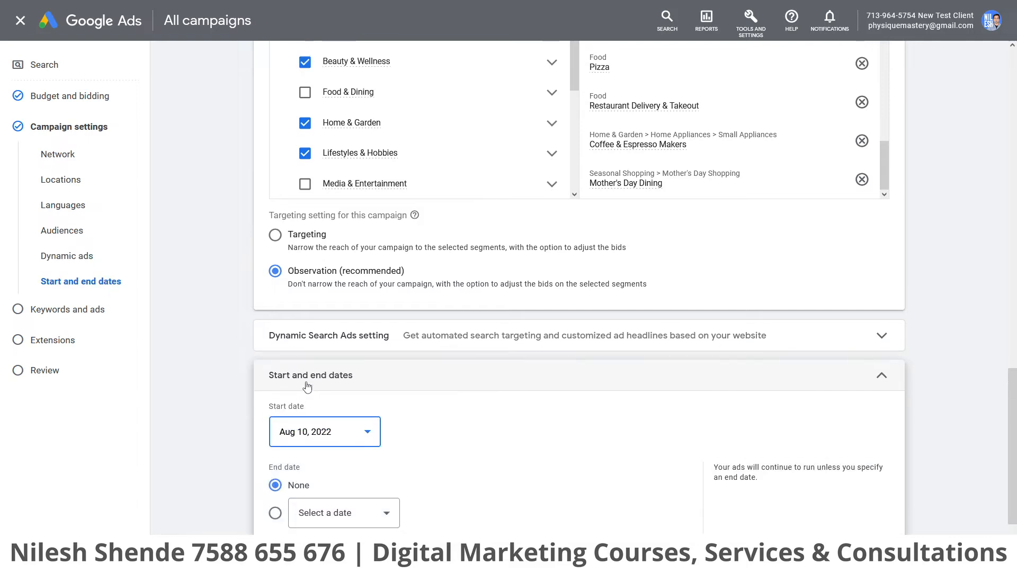
scroll(234, 408, down, 2)
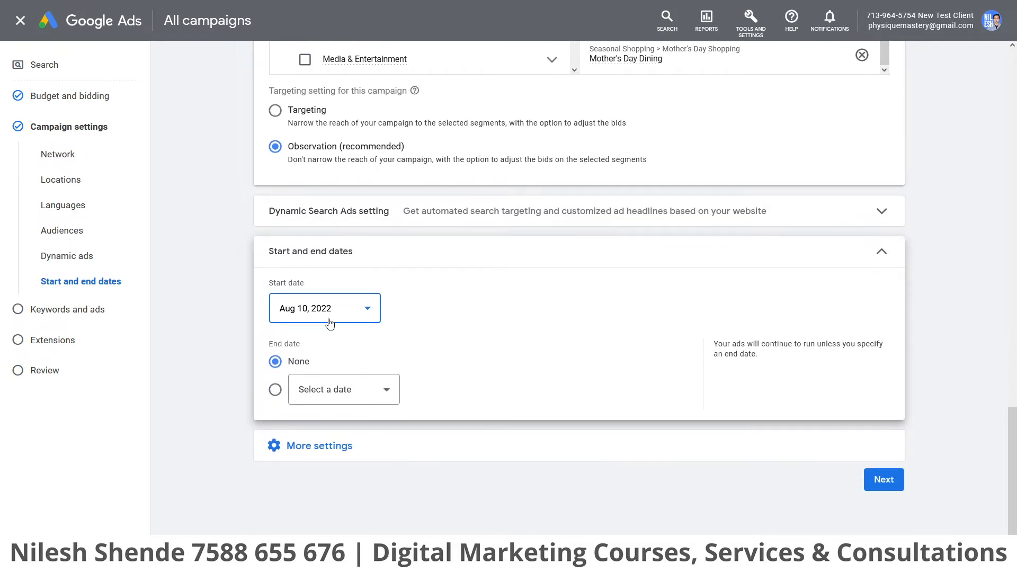
click(329, 320)
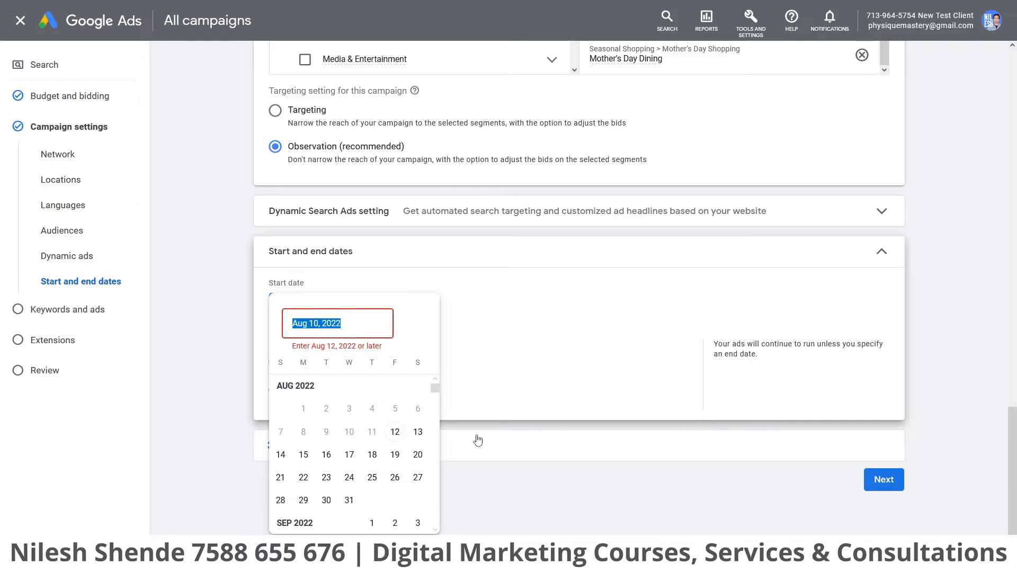
click(418, 432)
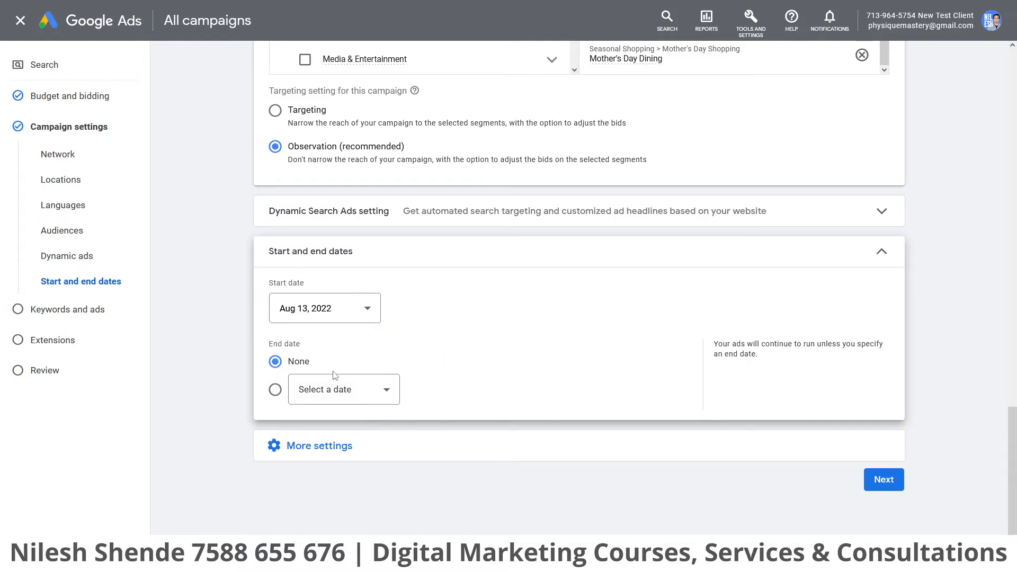
click(354, 402)
click(391, 393)
click(408, 446)
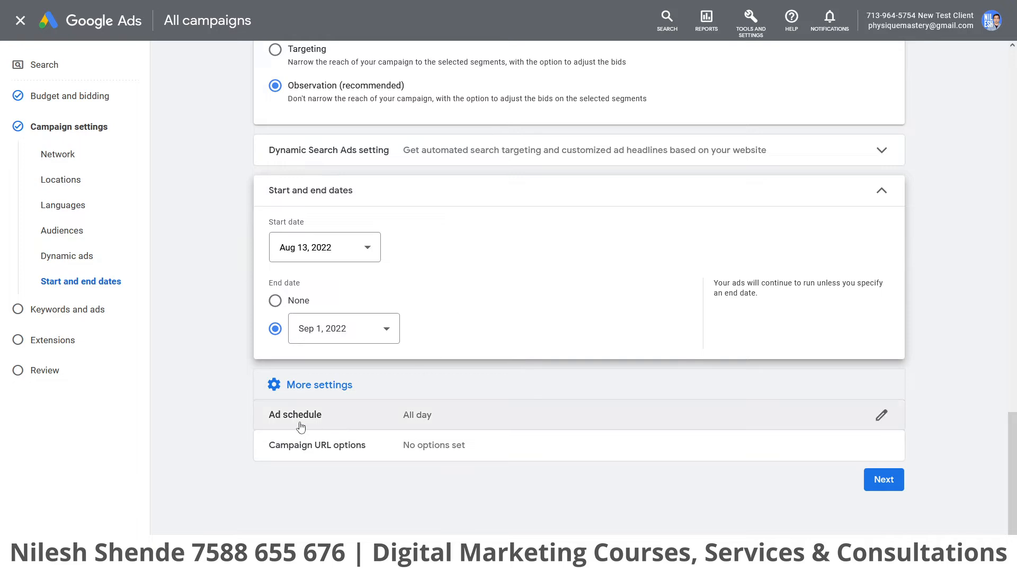
Limit the first ad schedule row to Thursdays
click(398, 423)
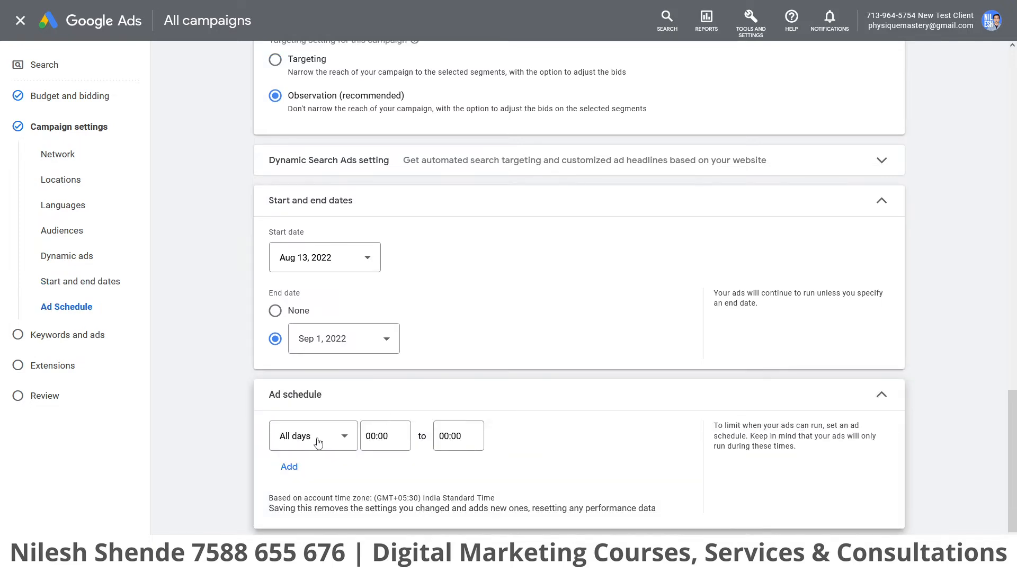
scroll(318, 440, down, 2)
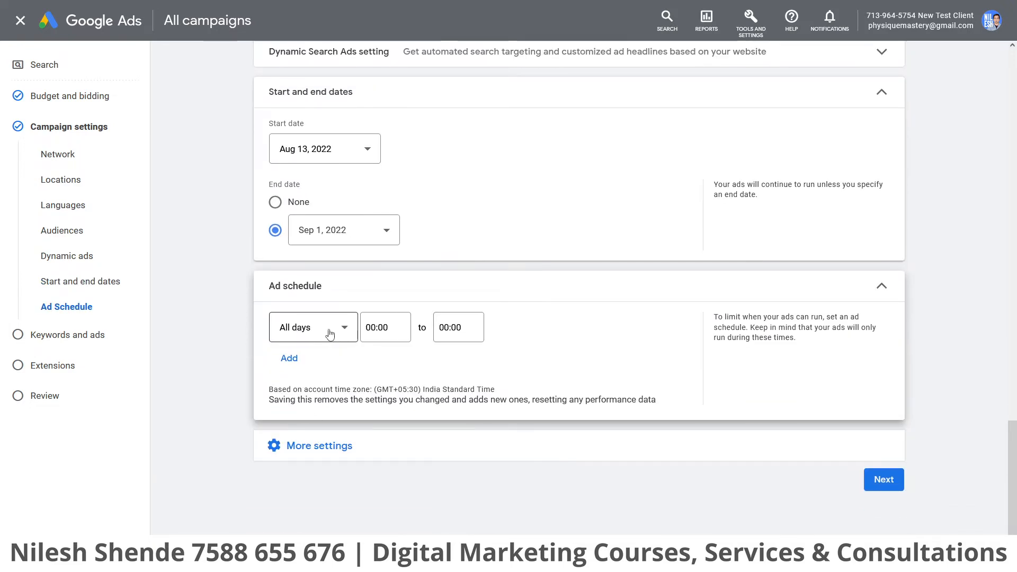
click(329, 333)
scroll(324, 391, down, 1)
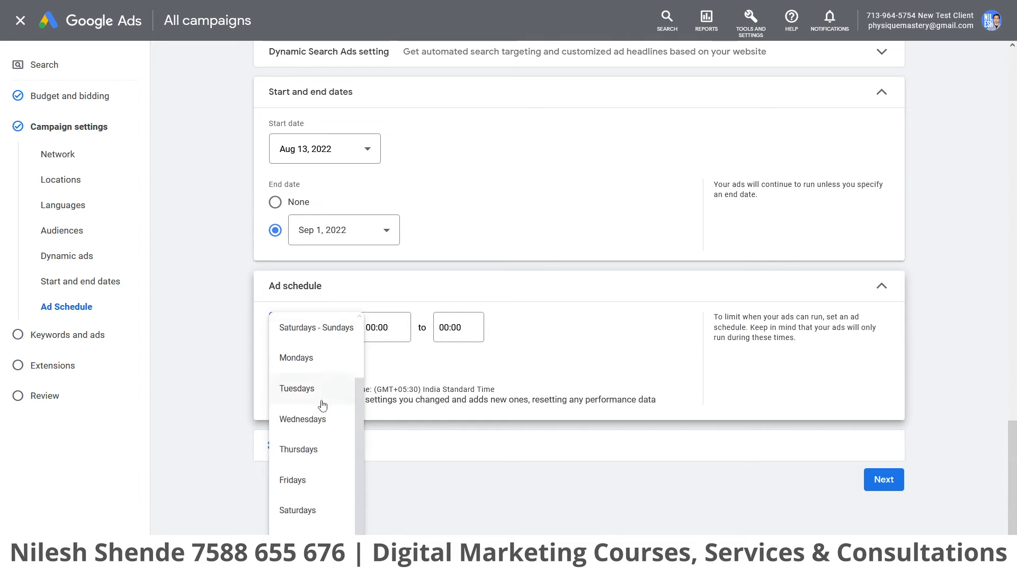
scroll(323, 405, up, 1)
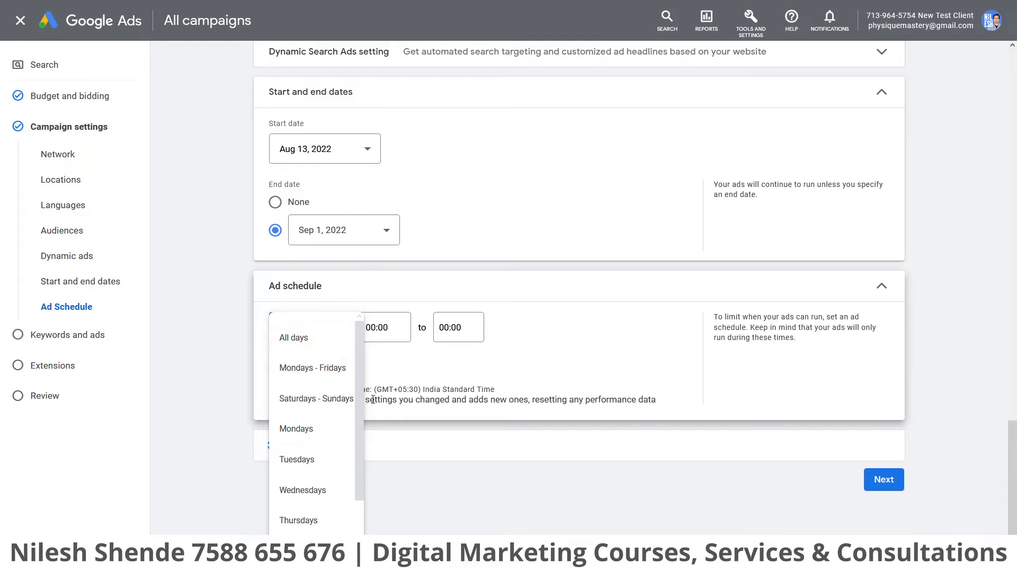
scroll(336, 406, down, 2)
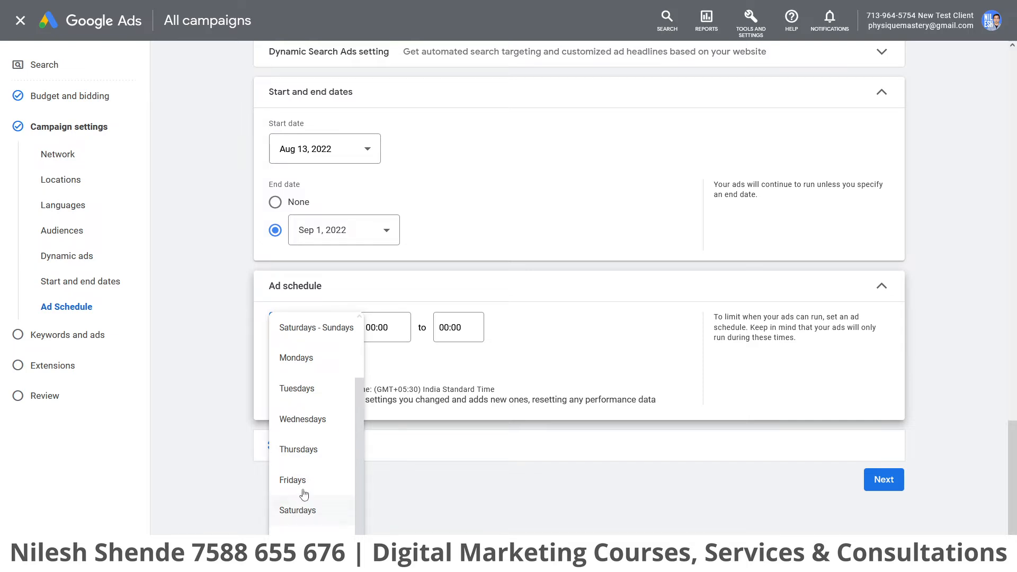
click(303, 450)
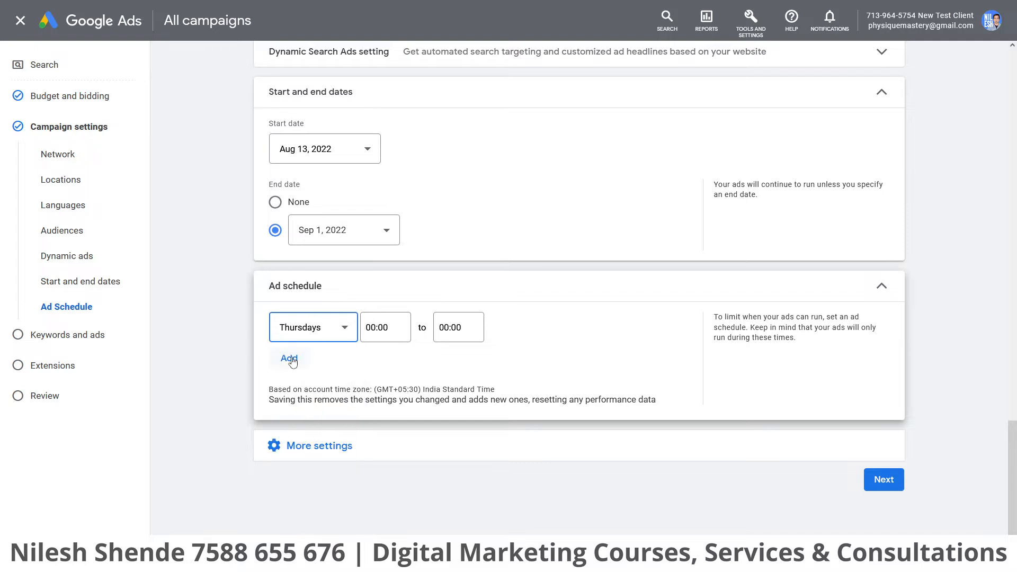
Add Fridays and Sundays schedule rows, plus a fourth All days row
click(291, 358)
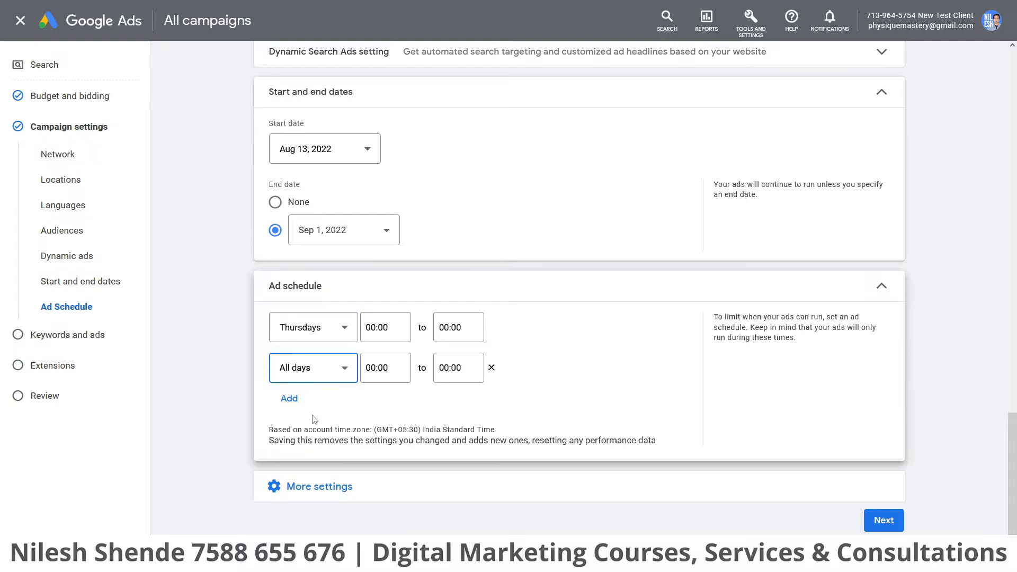
click(320, 372)
click(316, 369)
click(299, 406)
click(301, 410)
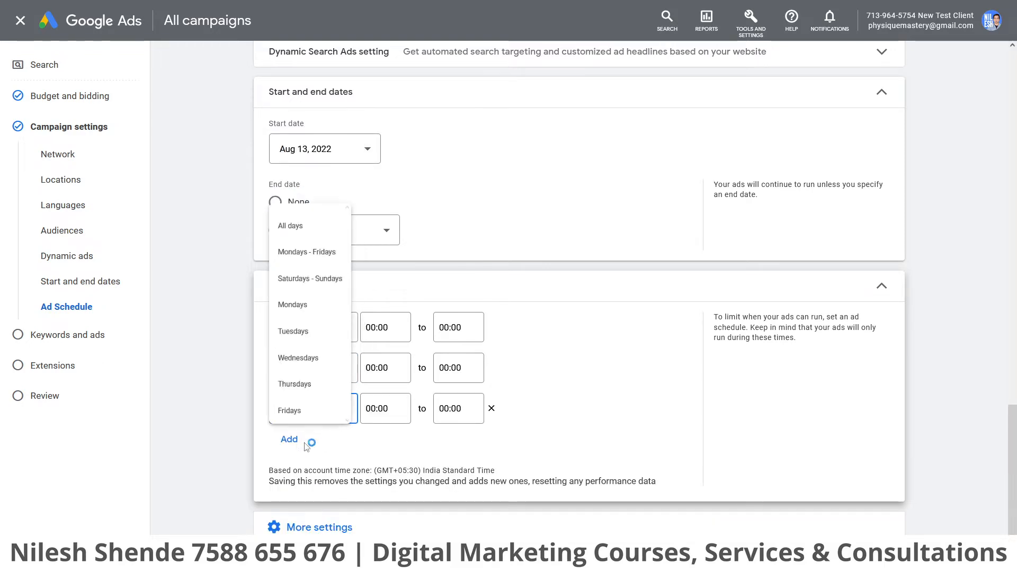
scroll(313, 412, down, 2)
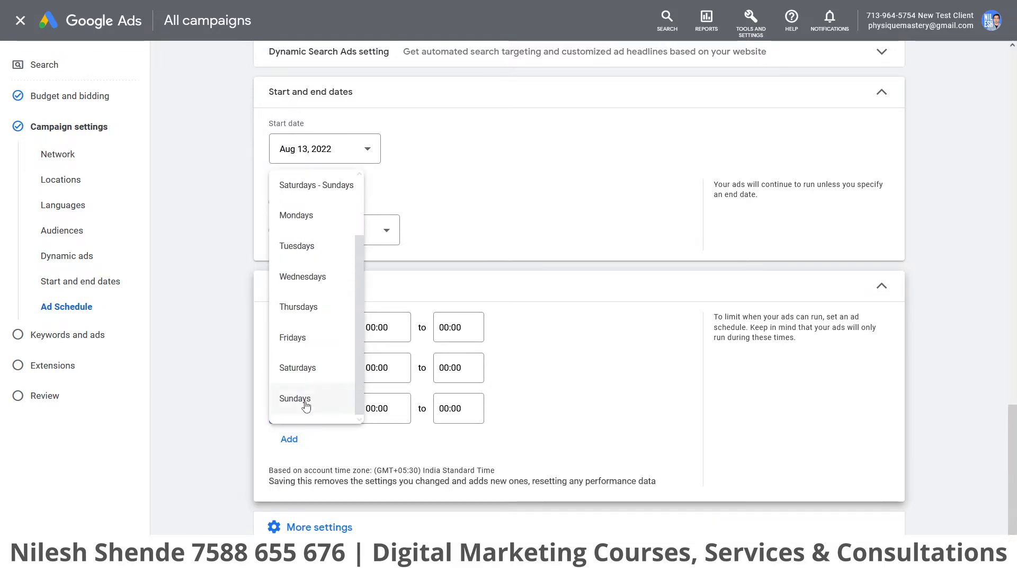
click(309, 403)
click(338, 443)
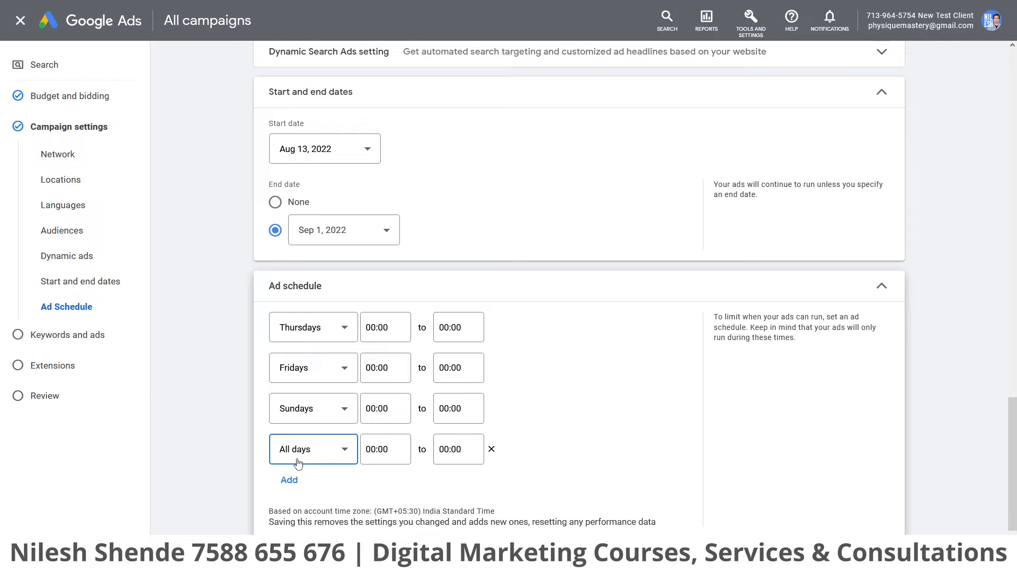
Browse the Thursday time lists and set Thursday ads to start at 14:00
scroll(299, 461, down, 3)
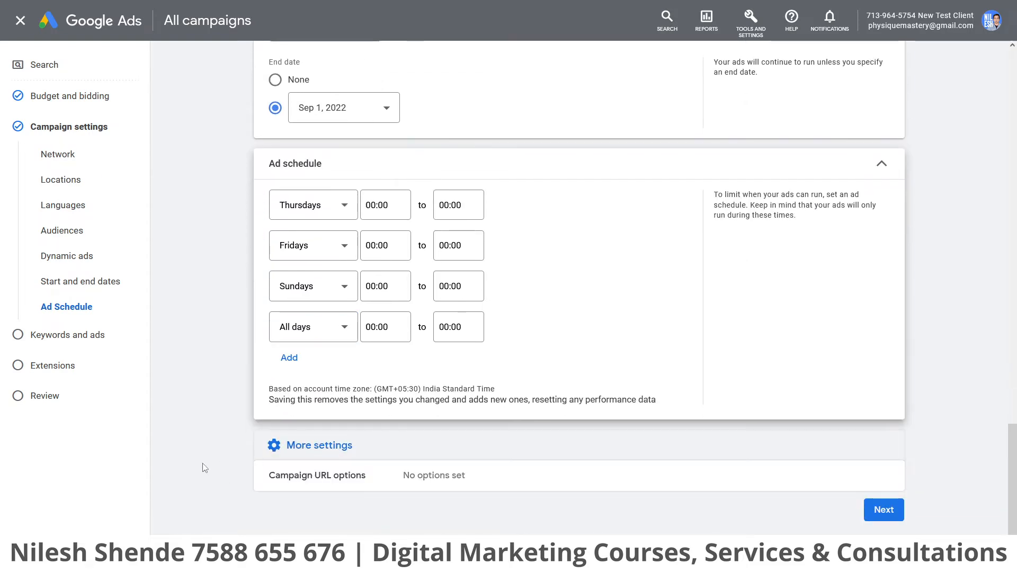
click(394, 204)
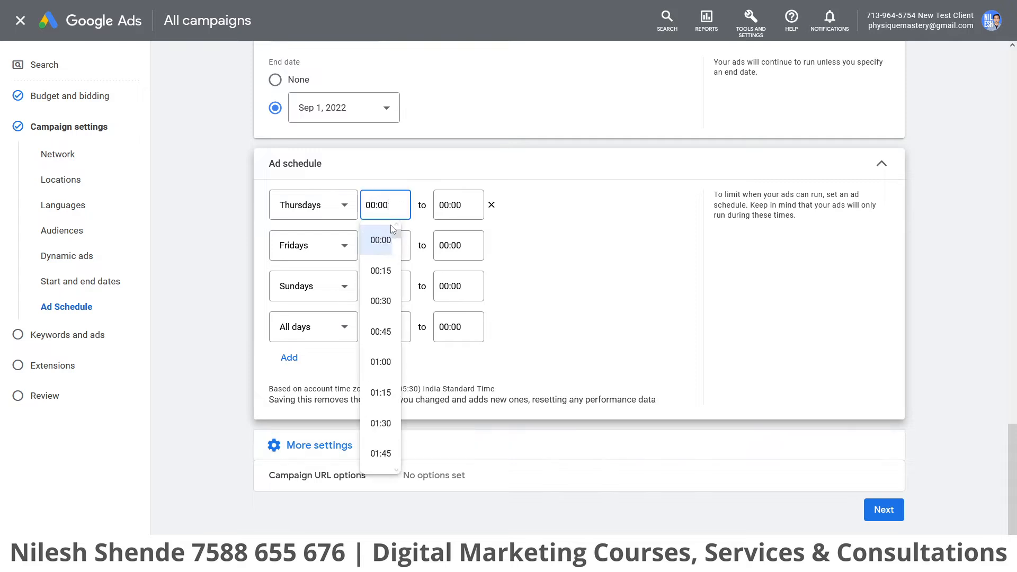
scroll(382, 393, down, 20)
scroll(381, 393, down, 3)
click(455, 215)
scroll(446, 374, down, 20)
scroll(456, 392, down, 20)
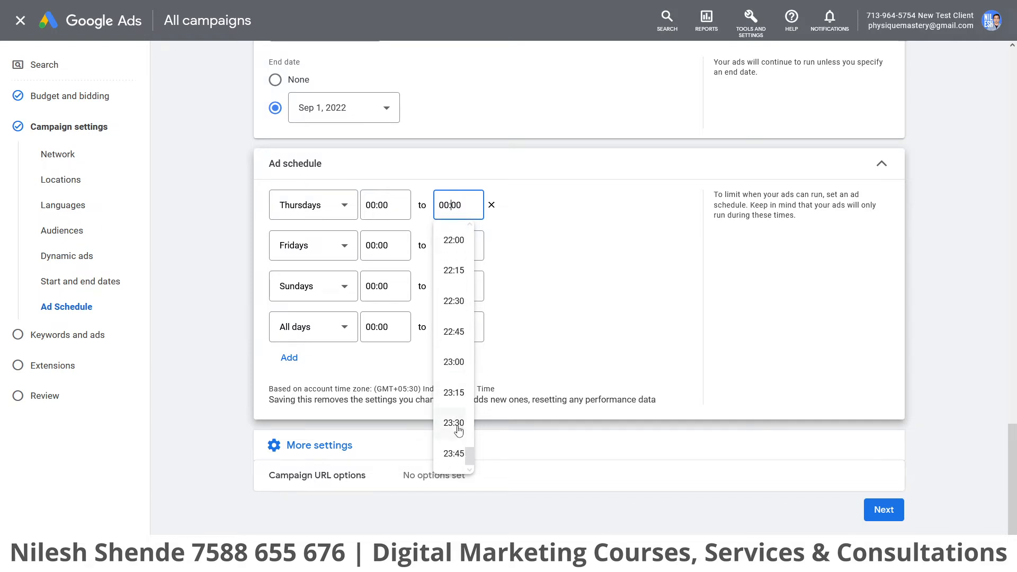
click(563, 336)
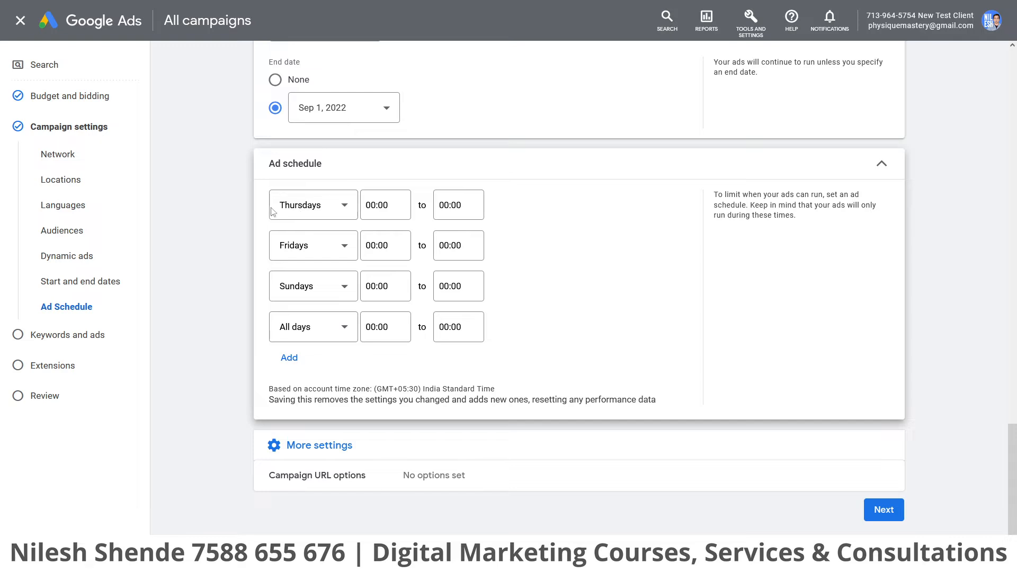
click(376, 205)
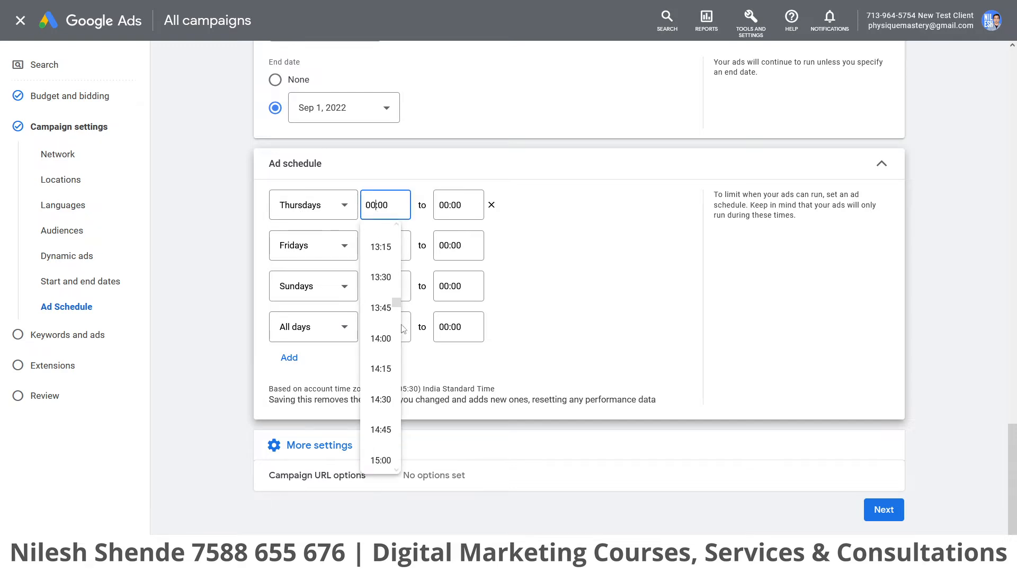
scroll(376, 394, down, 10)
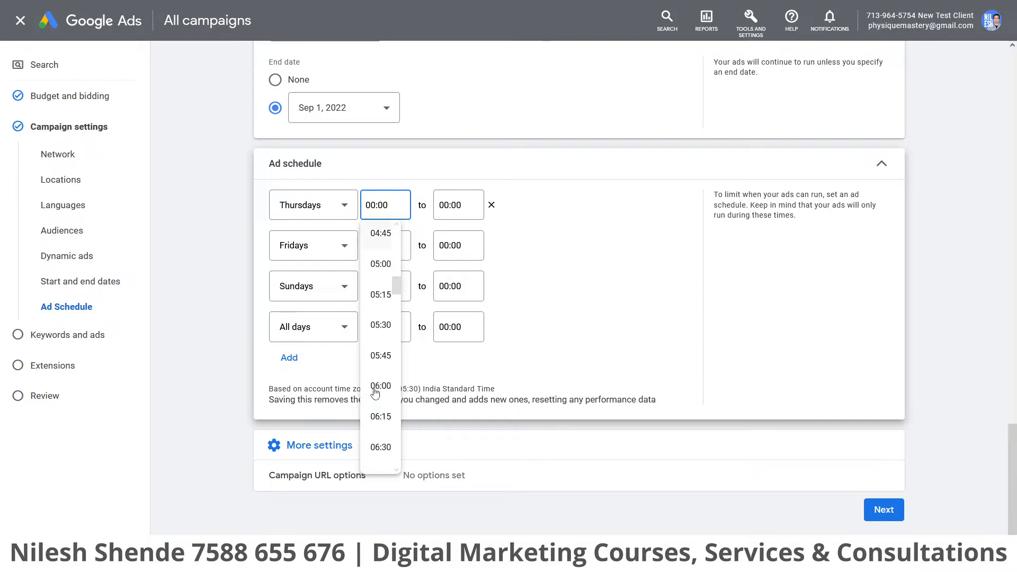
scroll(375, 393, down, 13)
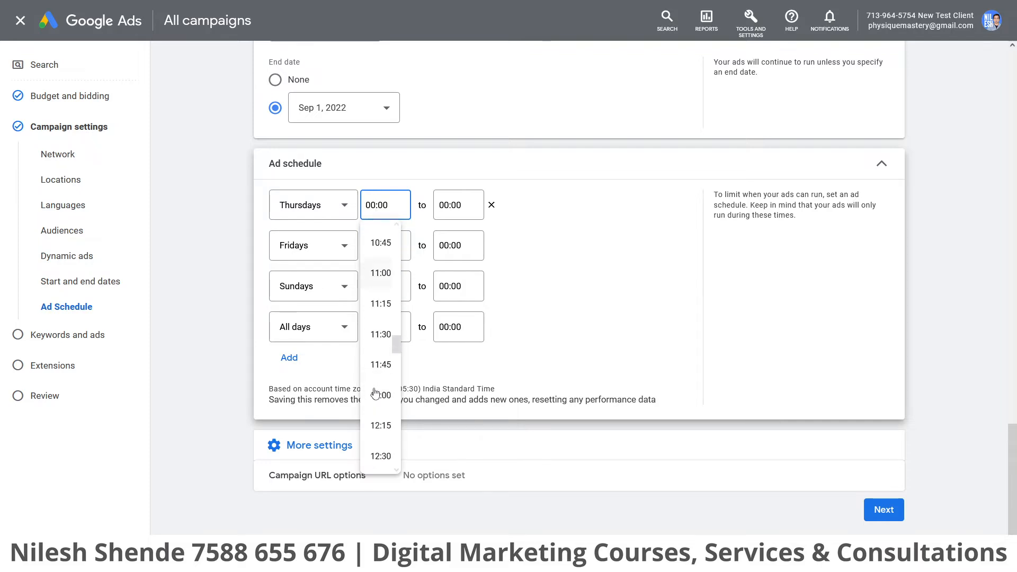
scroll(375, 392, down, 6)
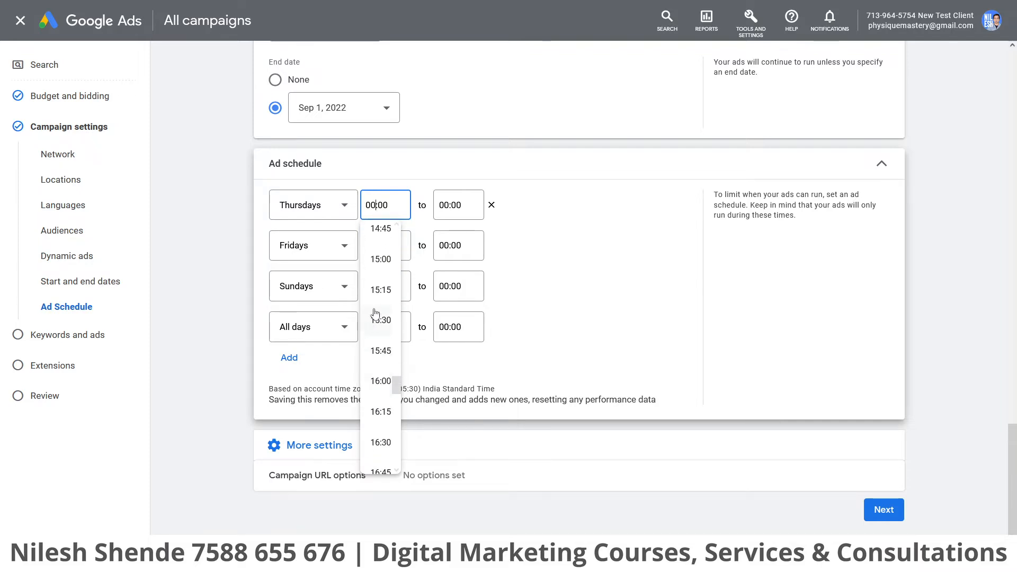
scroll(382, 281, up, 3)
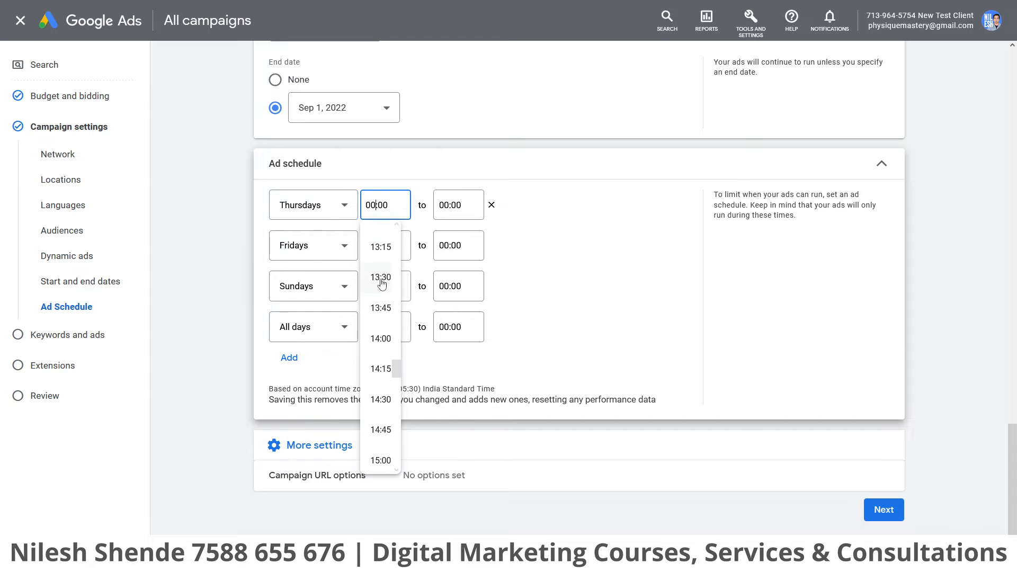
click(381, 339)
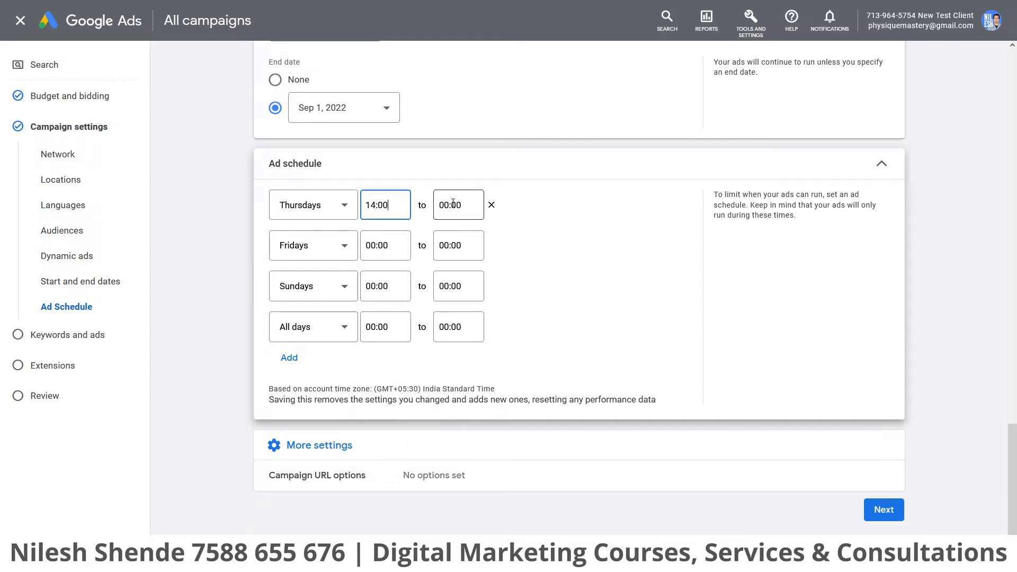
End Thursday ads at 23:45 and remove the extra All days row
click(453, 204)
scroll(454, 370, down, 20)
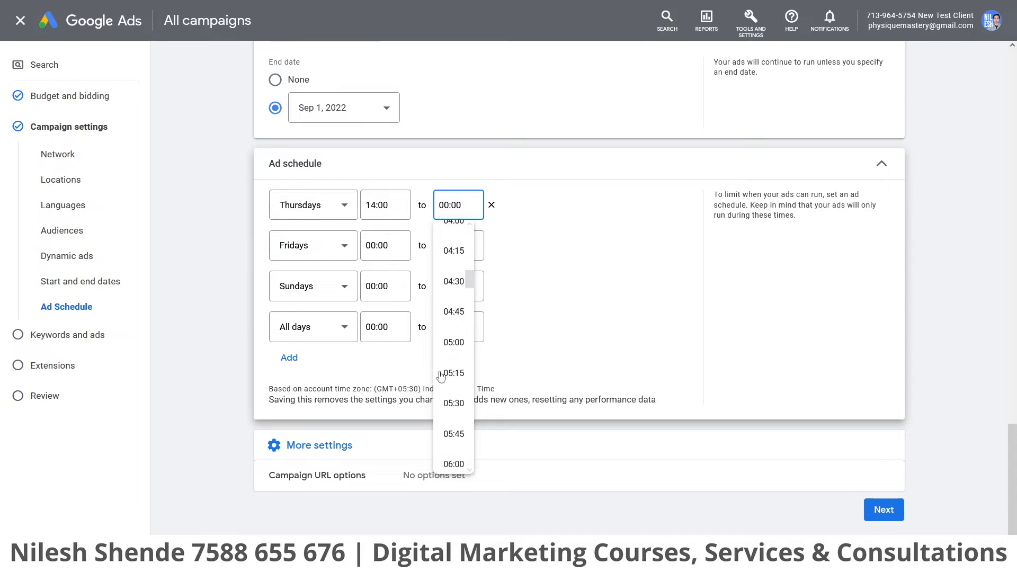
scroll(453, 381, down, 20)
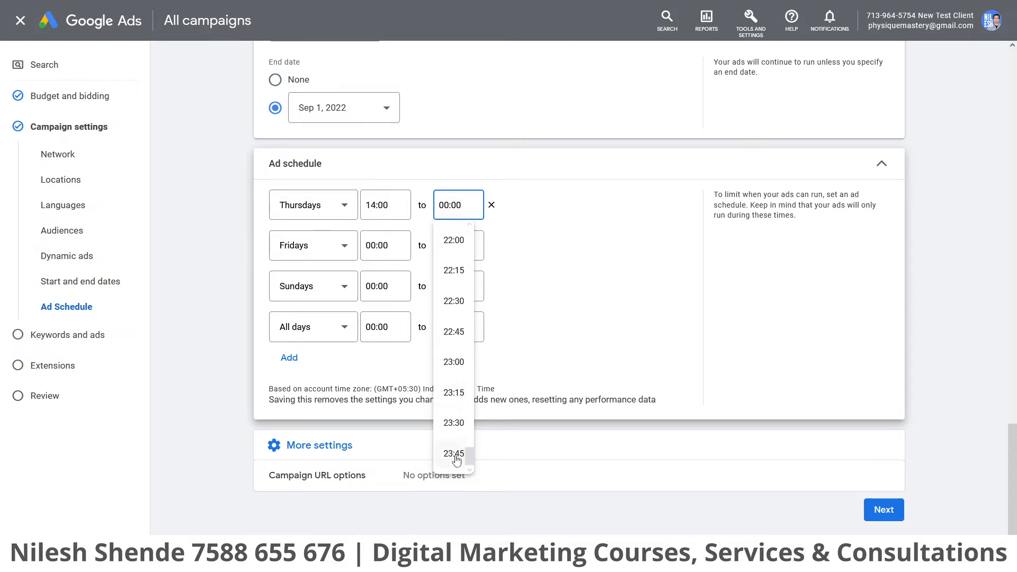
click(455, 454)
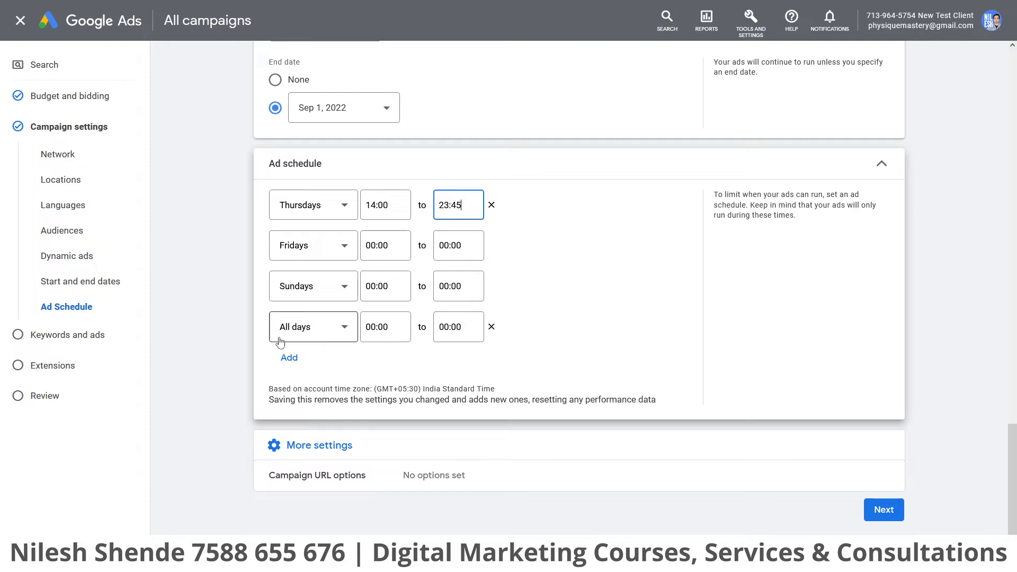
scroll(287, 371, down, 1)
click(492, 297)
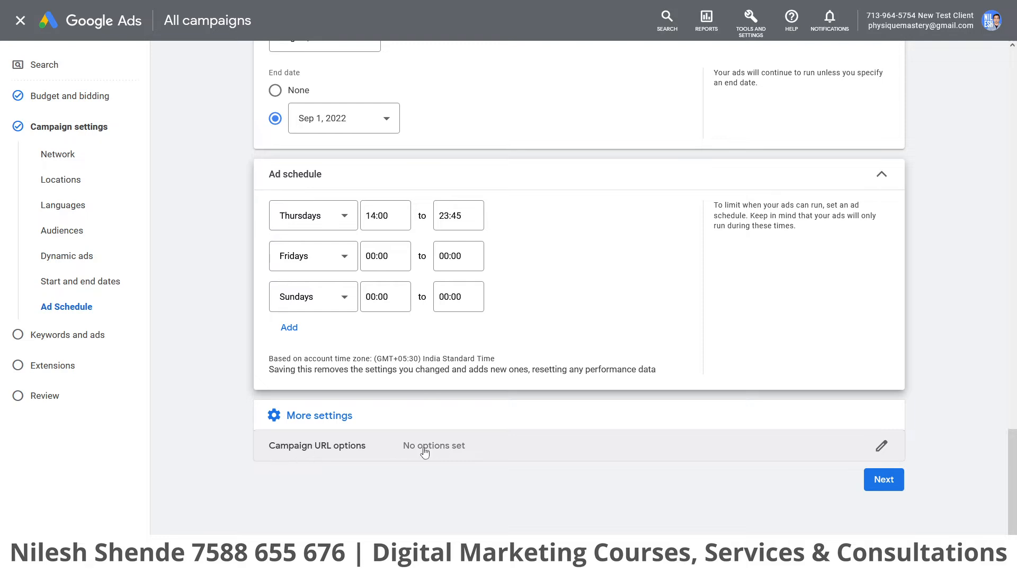
Expand Campaign URL options to review the empty tracking template, final URL suffix and custom parameters
click(328, 455)
scroll(211, 449, down, 5)
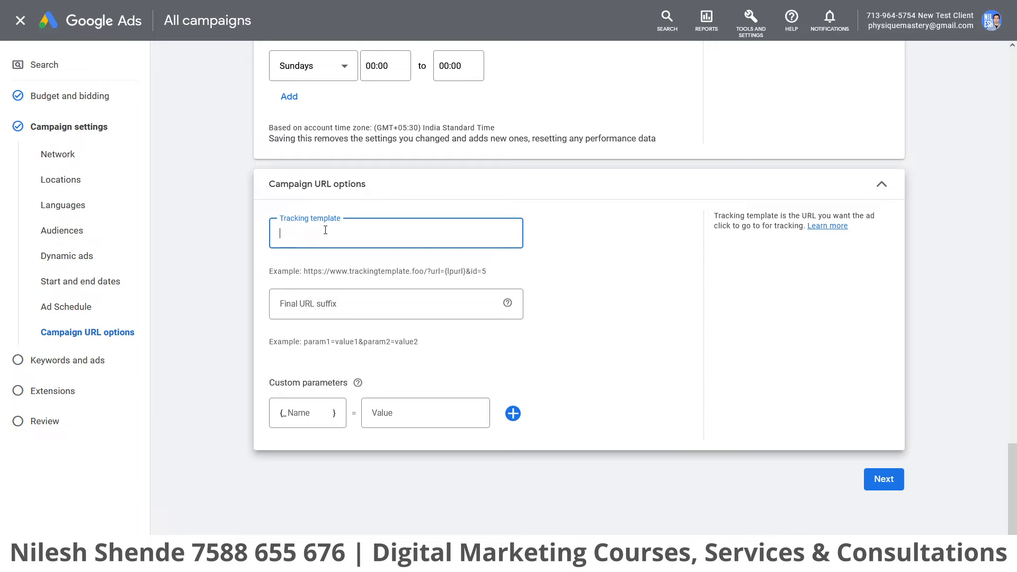
drag(281, 215, 325, 216)
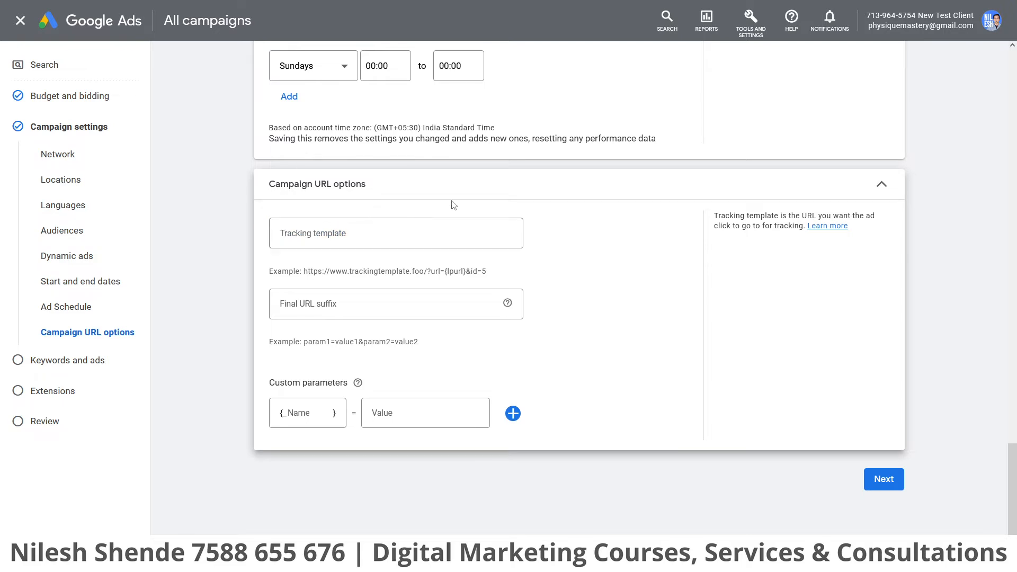
In a new tab, search for 'docs', then load the Google Docs home page
mouse_move(580, 5)
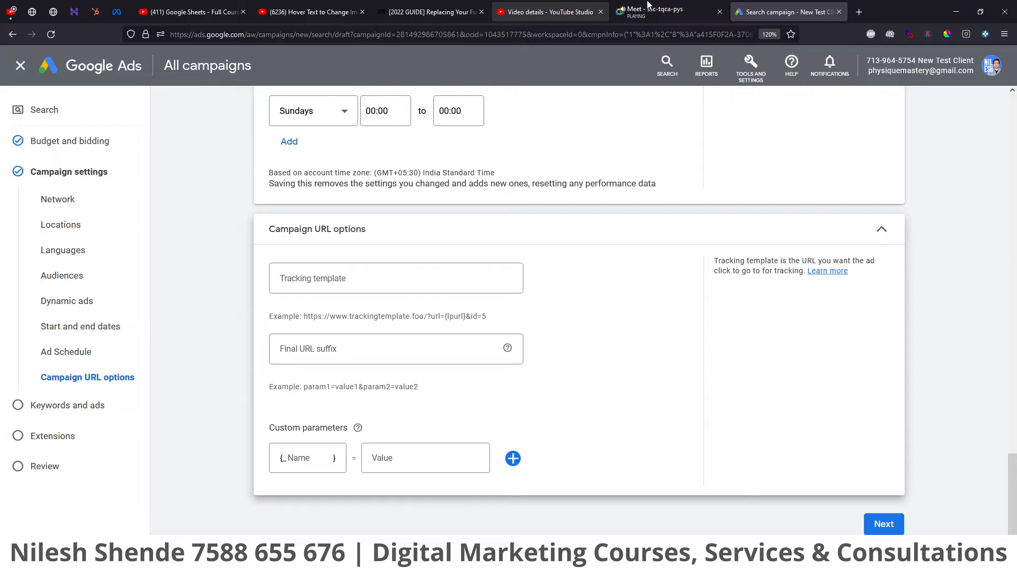
key(ctrl+t)
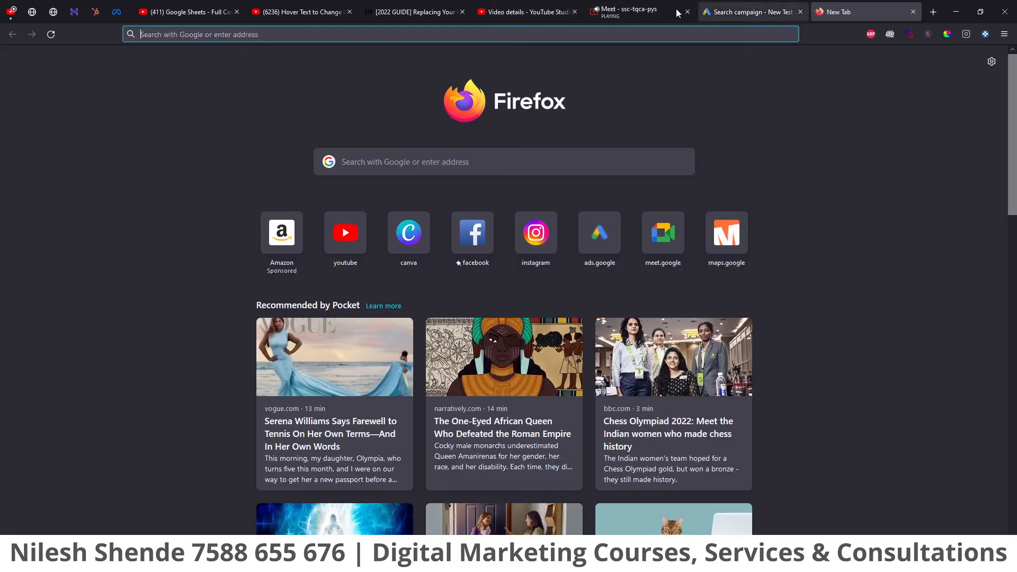
click(444, 33)
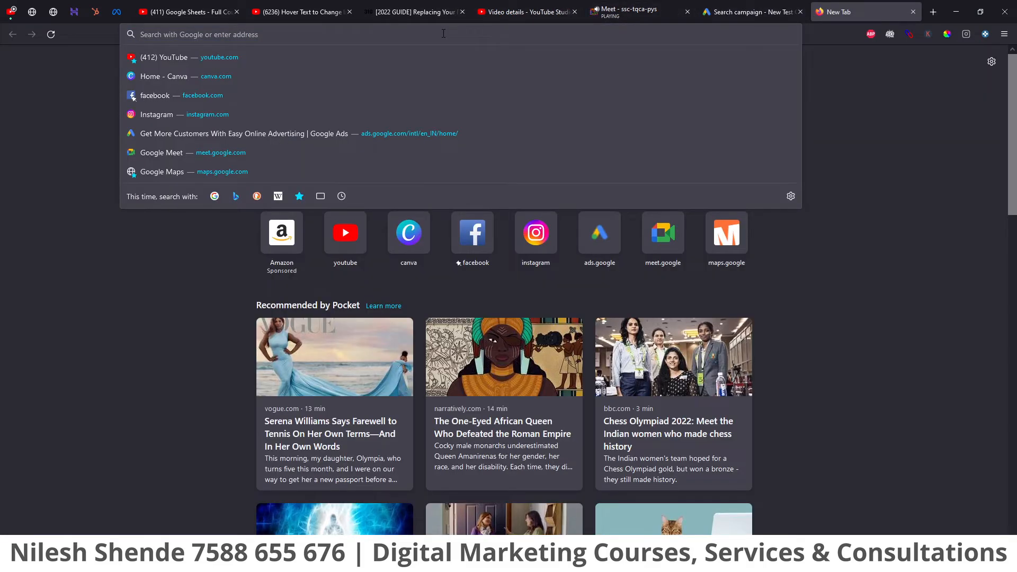
text(docs')
key(Return)
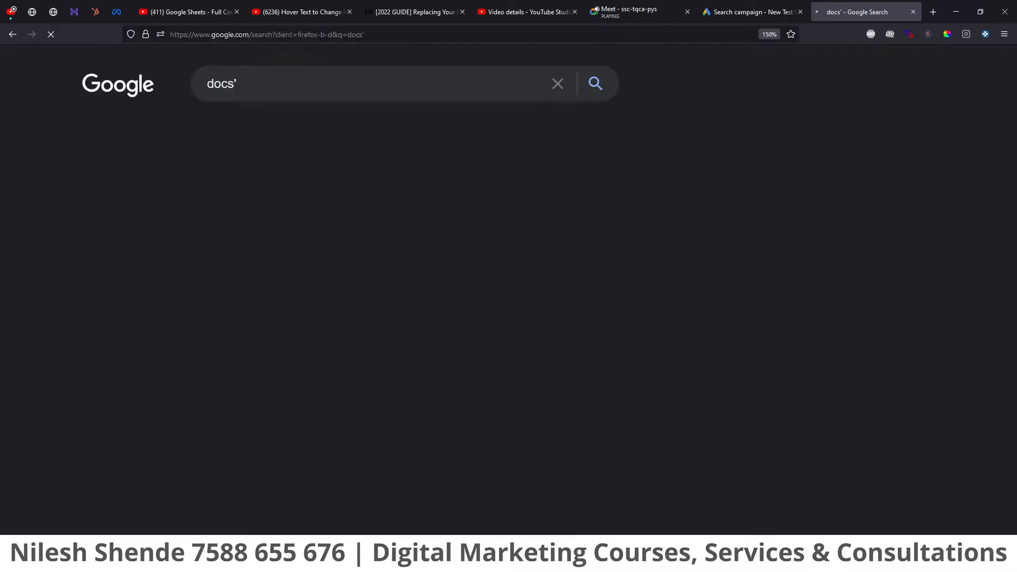
key(ctrl+l)
text(docs.google.com/)
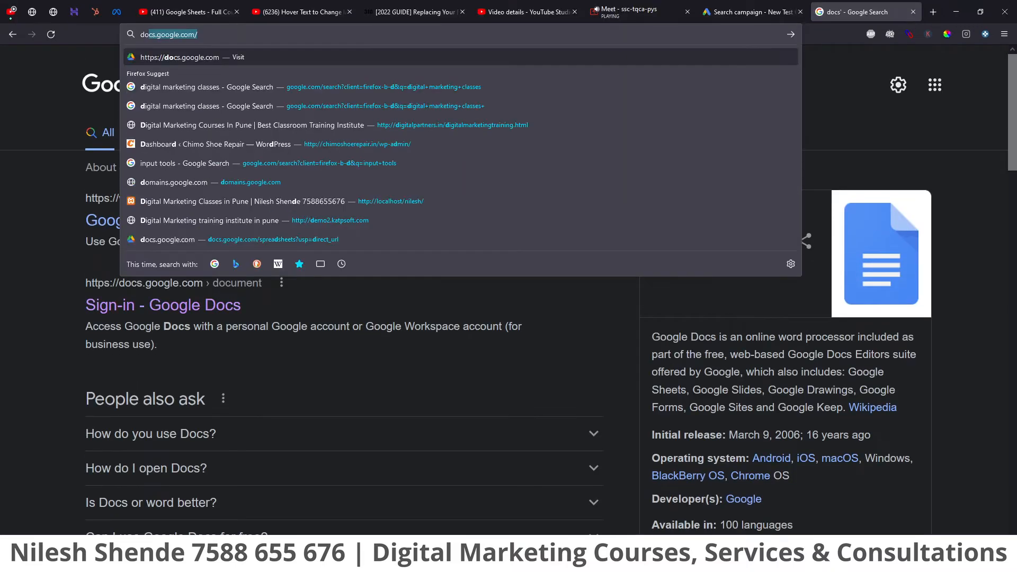
key(Return)
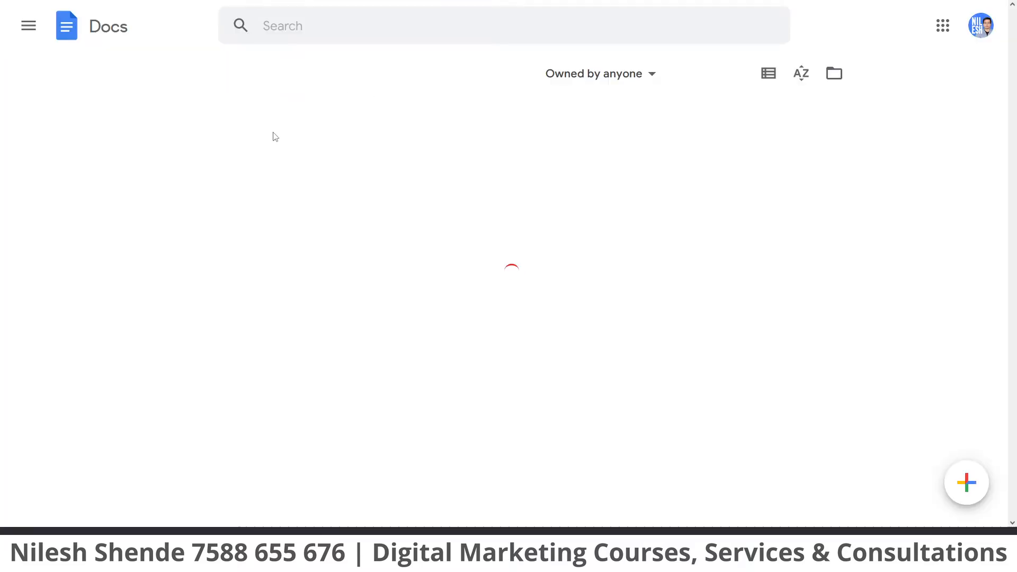
Navigate the same tab to sheets.google.com
key(ctrl+l)
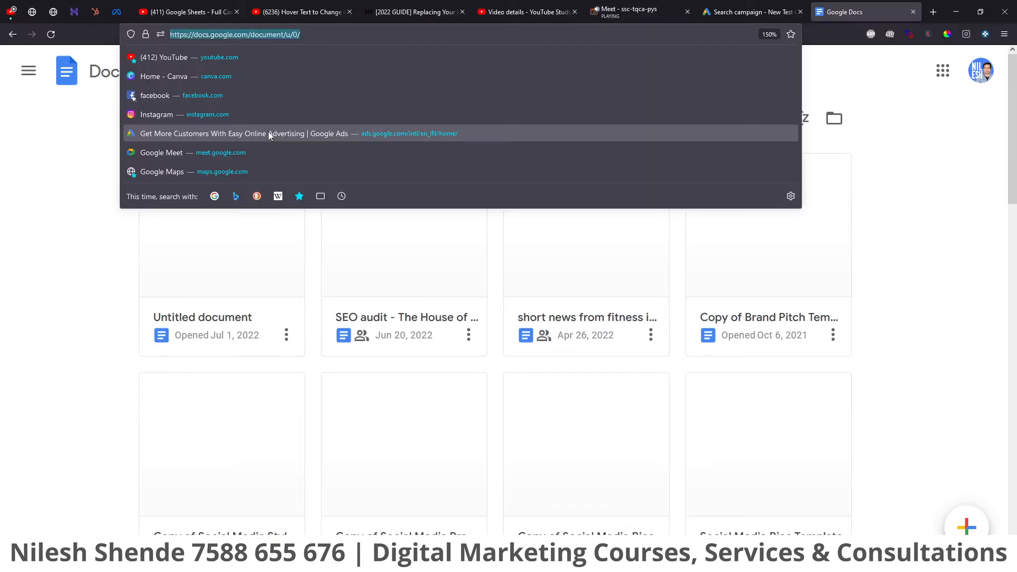
text(sheets.google.c)
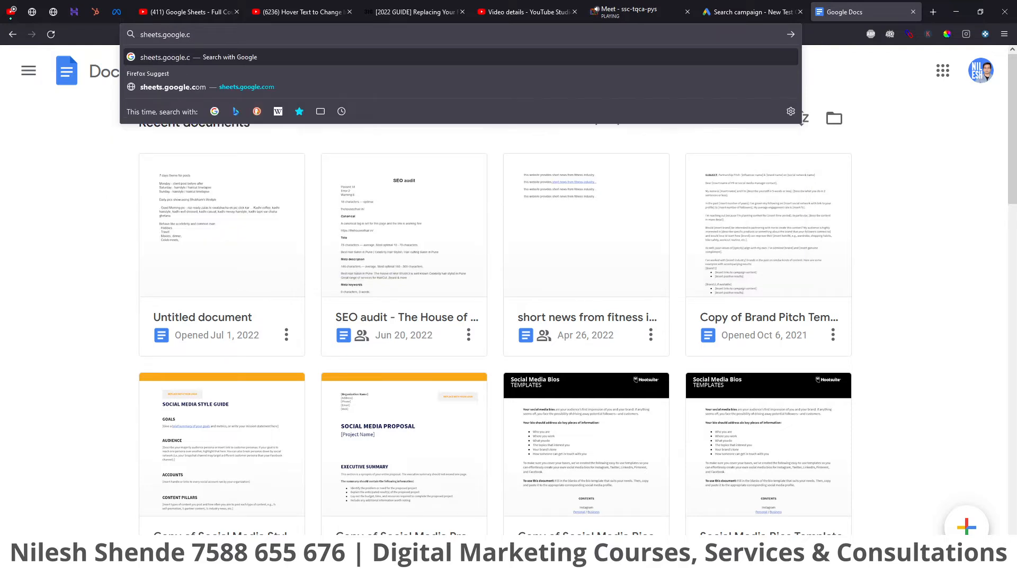
text(om)
key(Return)
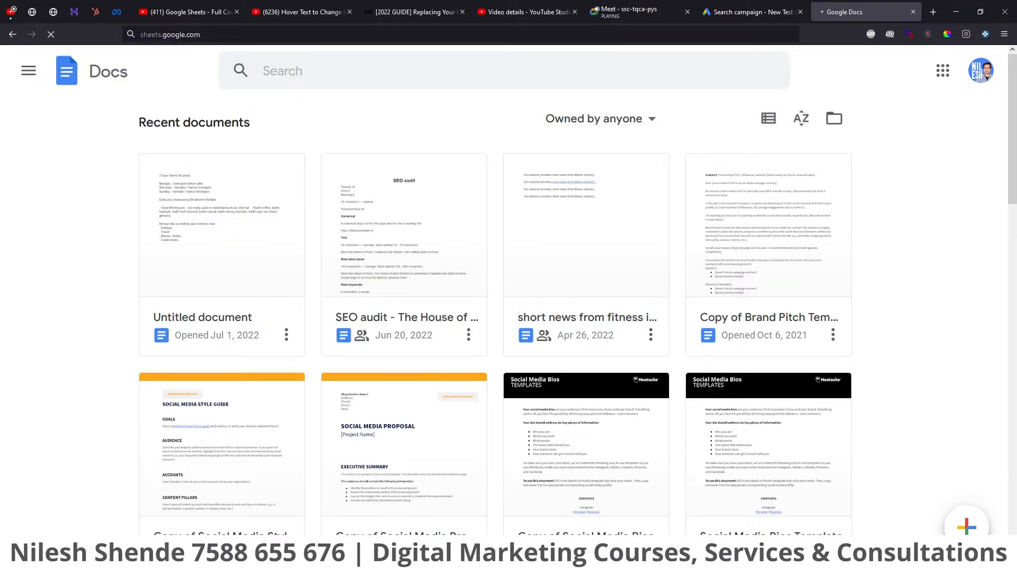
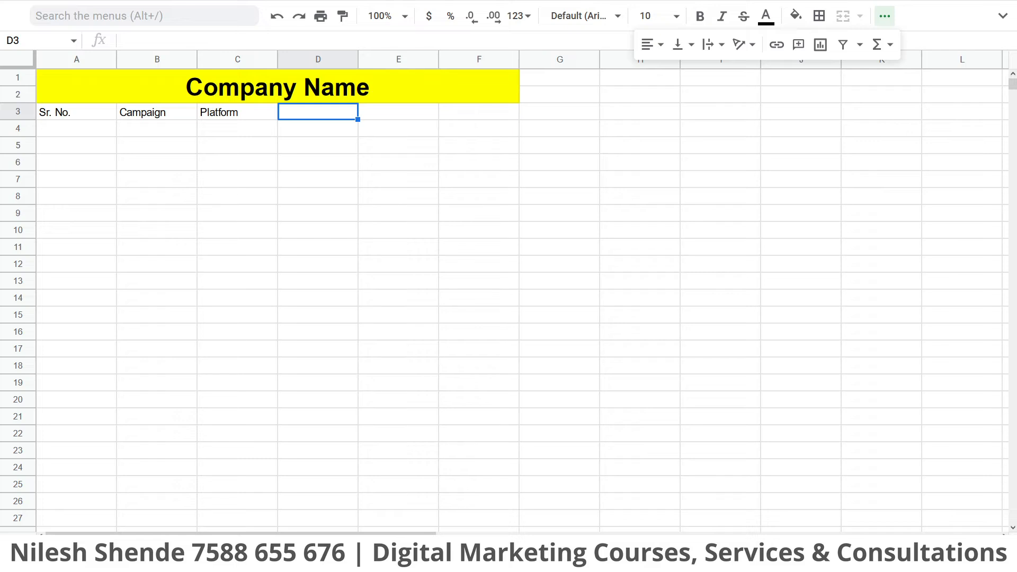
Enter the headings Source in D3 and Medium in E3, correcting the misspelling
text(Source)
key(Tab)
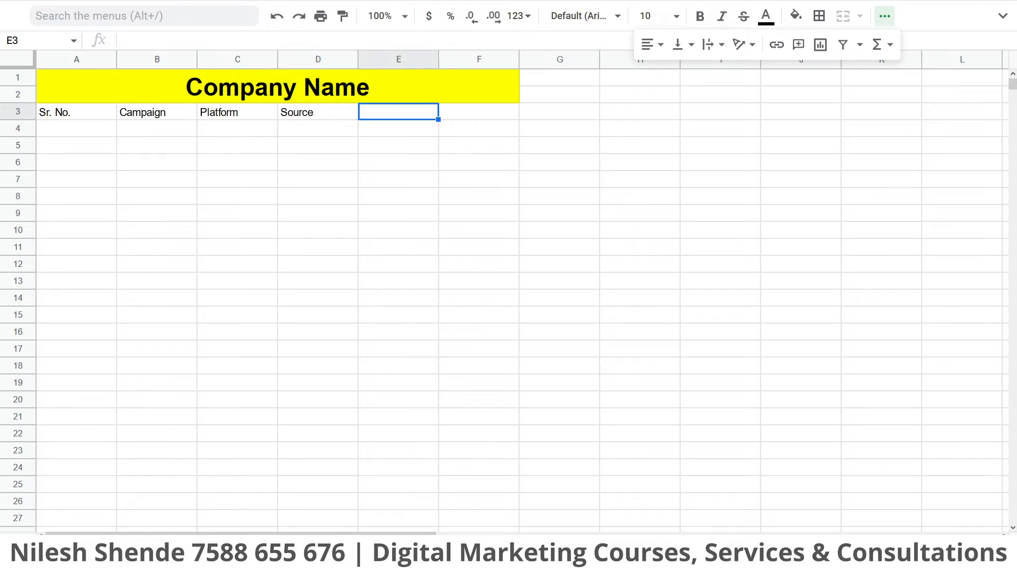
text(Median)
key(BackSpace)
text(m)
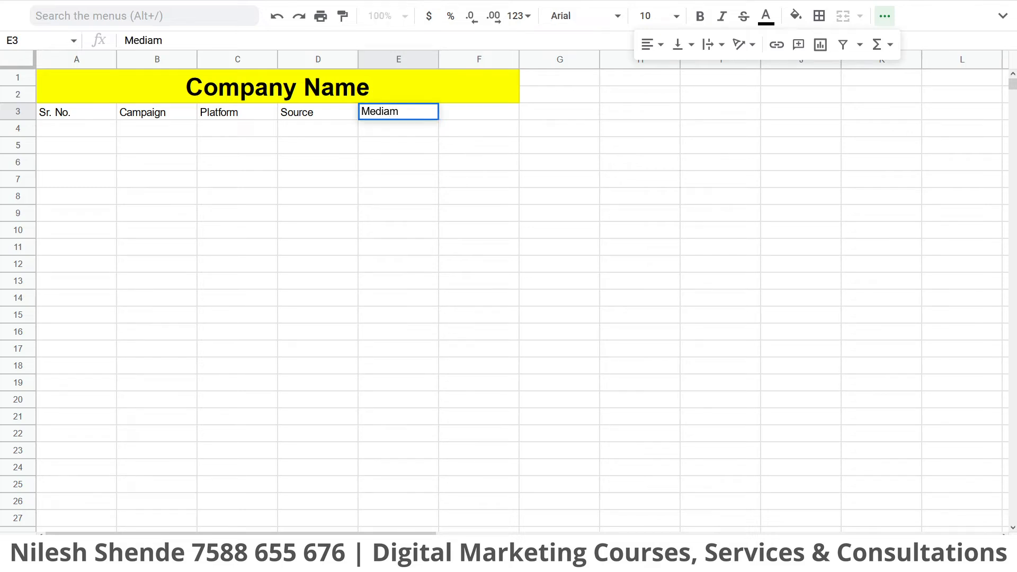
key(BackSpace)
key(BackSpace)
text(um)
click(327, 202)
click(415, 116)
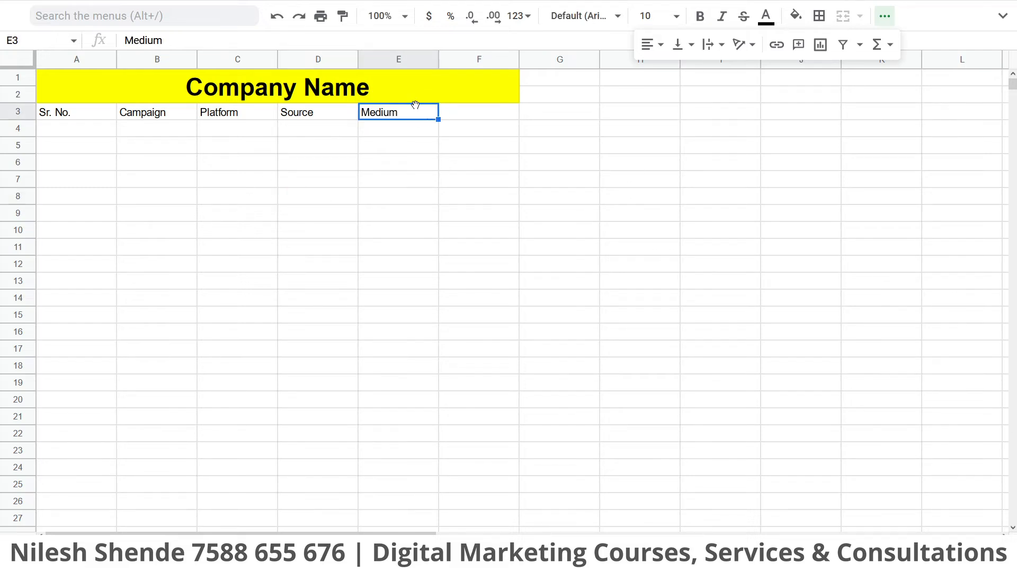
key(F11)
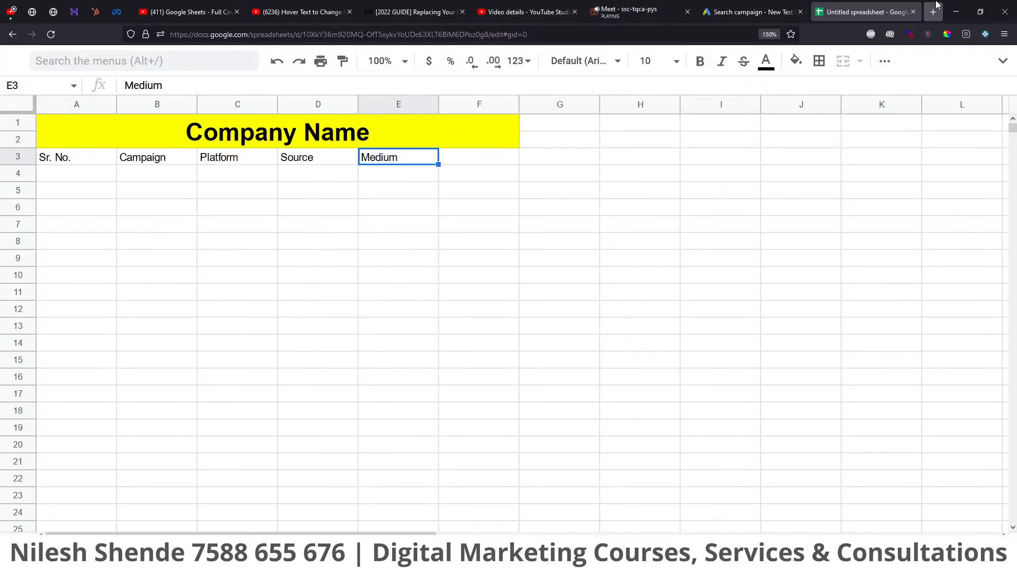
key(F11)
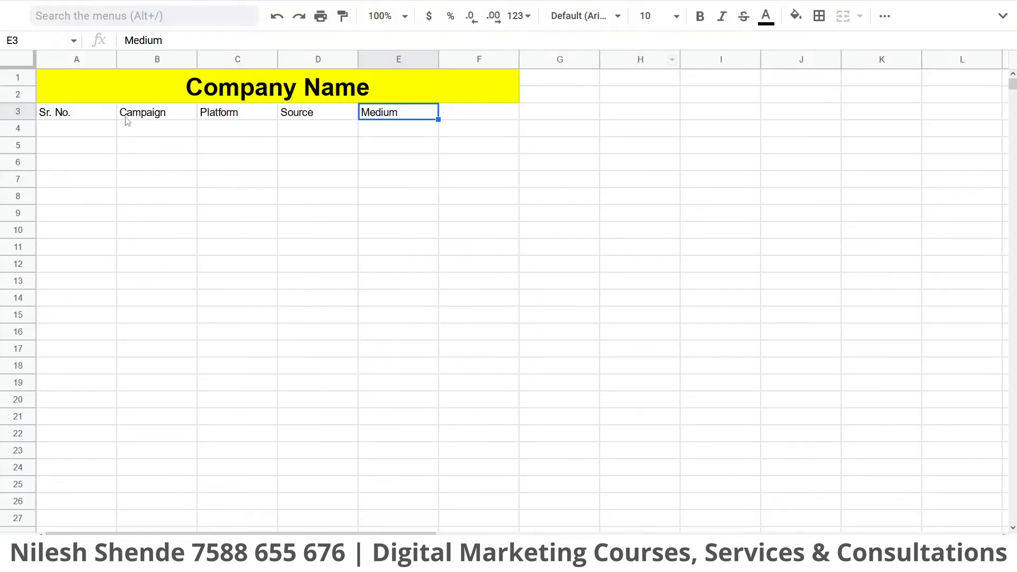
click(281, 167)
Change the B3 heading to 'Campaign Name' and widen column B to fit it
click(143, 120)
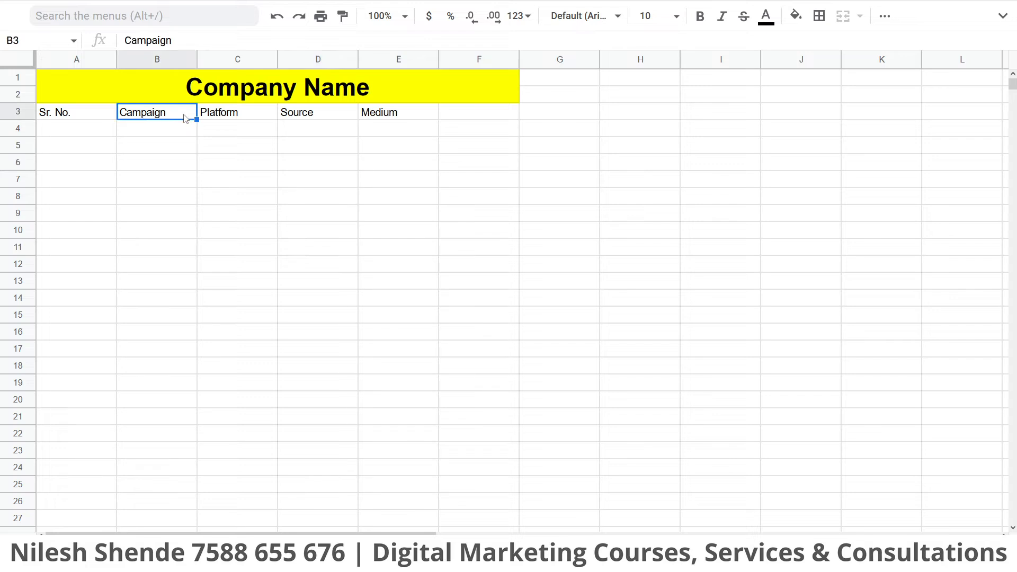
double_click(181, 113)
click(181, 113)
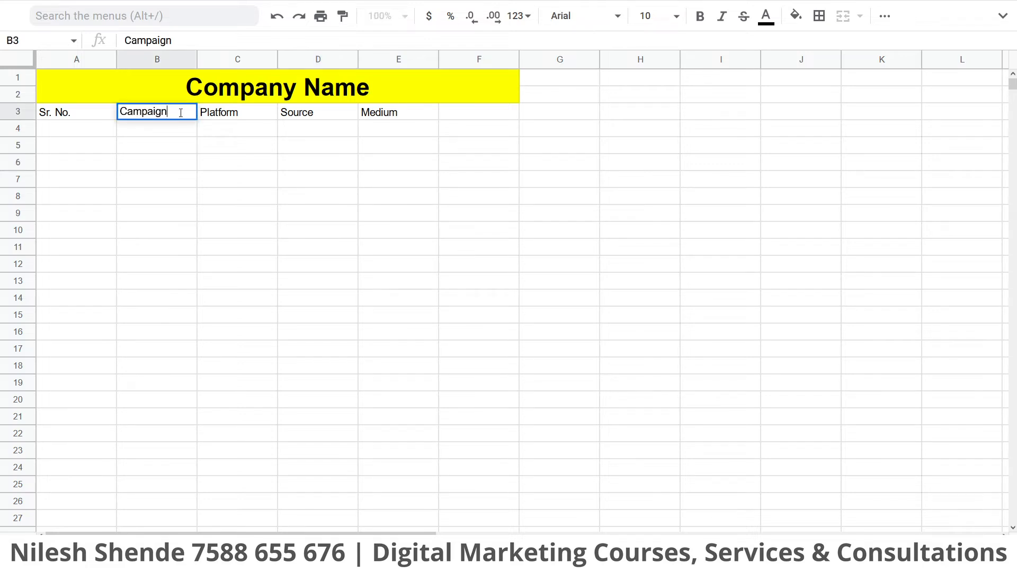
text(Name)
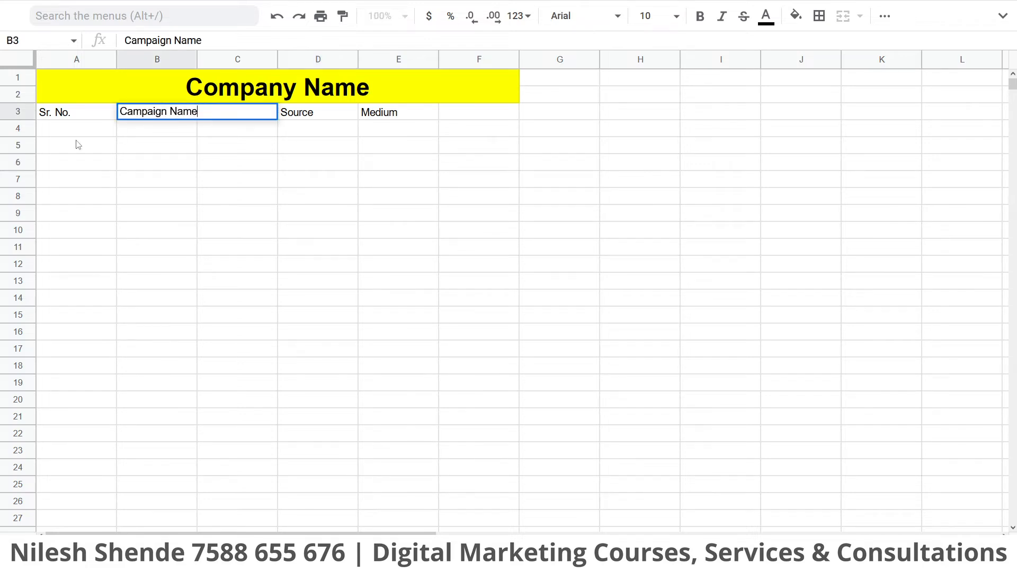
click(224, 185)
drag(194, 63, 297, 64)
click(175, 159)
click(141, 130)
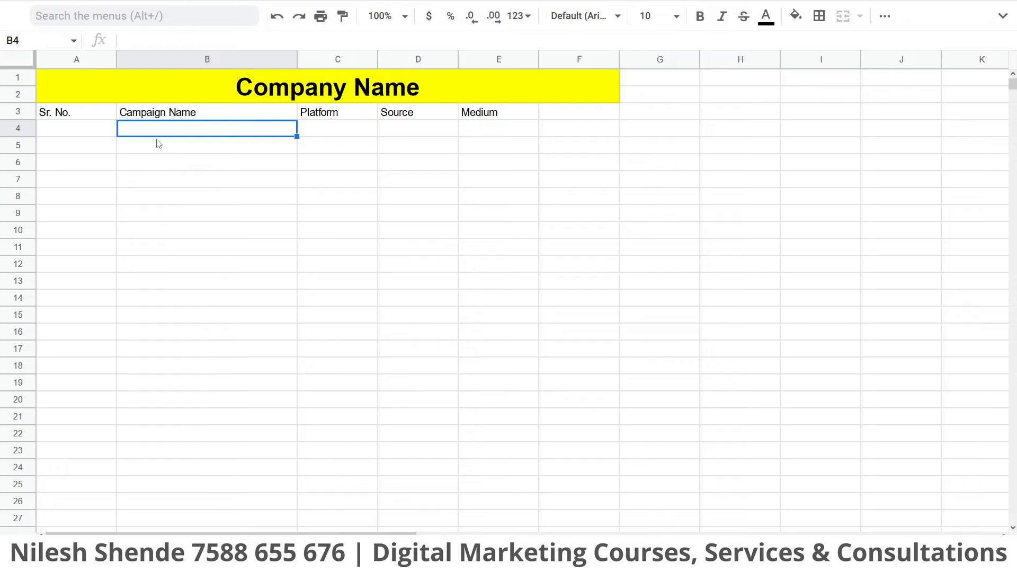
Enter serial number 1 in A4 and 'Ganpati offer' in B4
click(97, 133)
text(1)
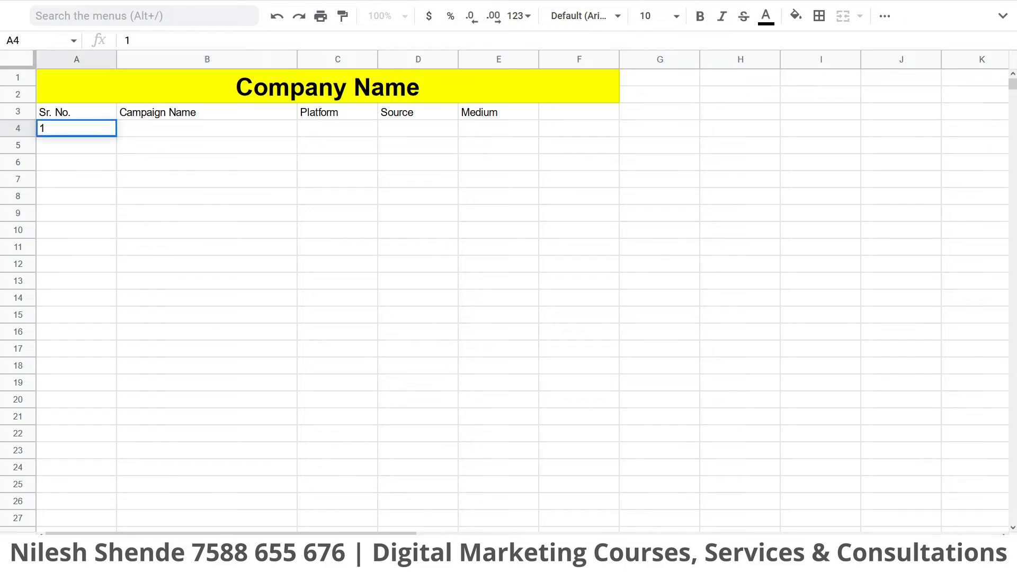
click(152, 164)
click(140, 132)
text(Ganpati )
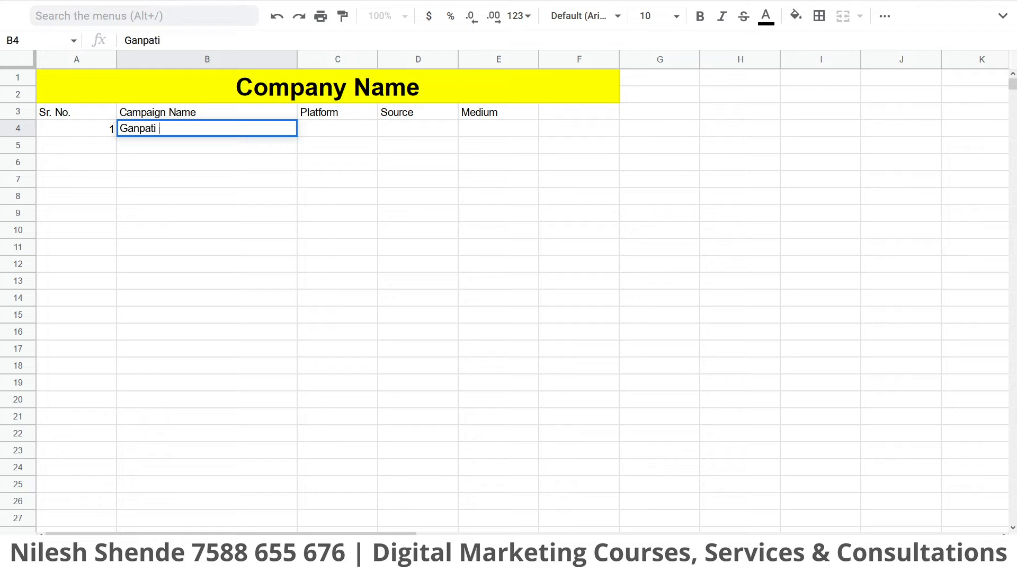
text(offer)
click(177, 266)
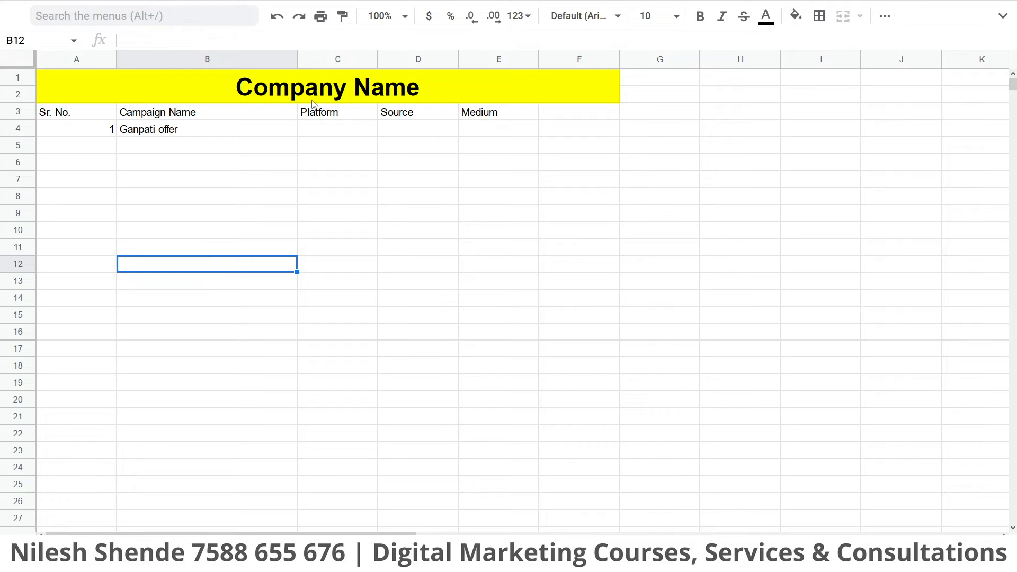
click(341, 130)
List Facebook, Instagram, Google and SMS blast down column C from C5
click(325, 150)
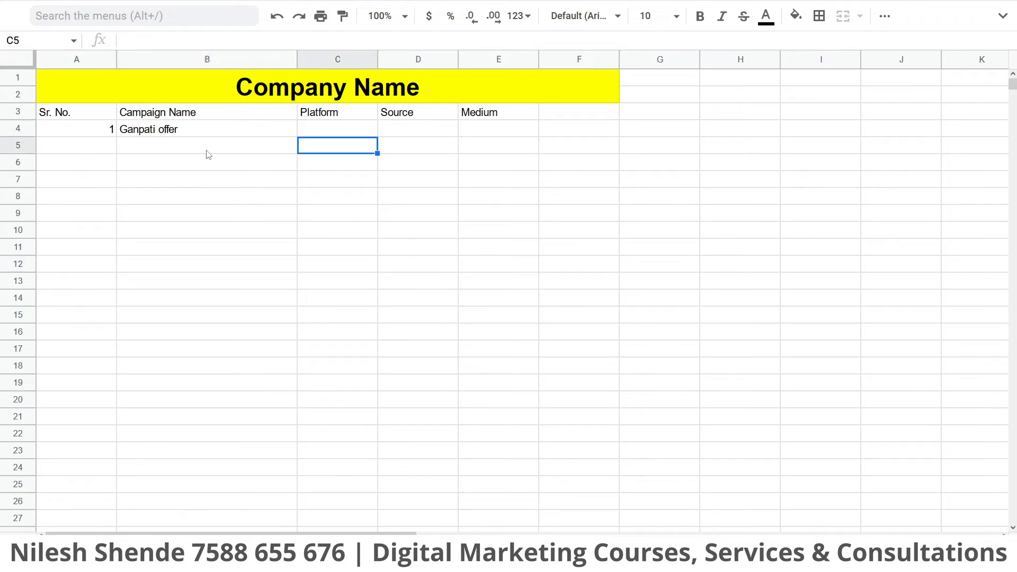
text(Facebook)
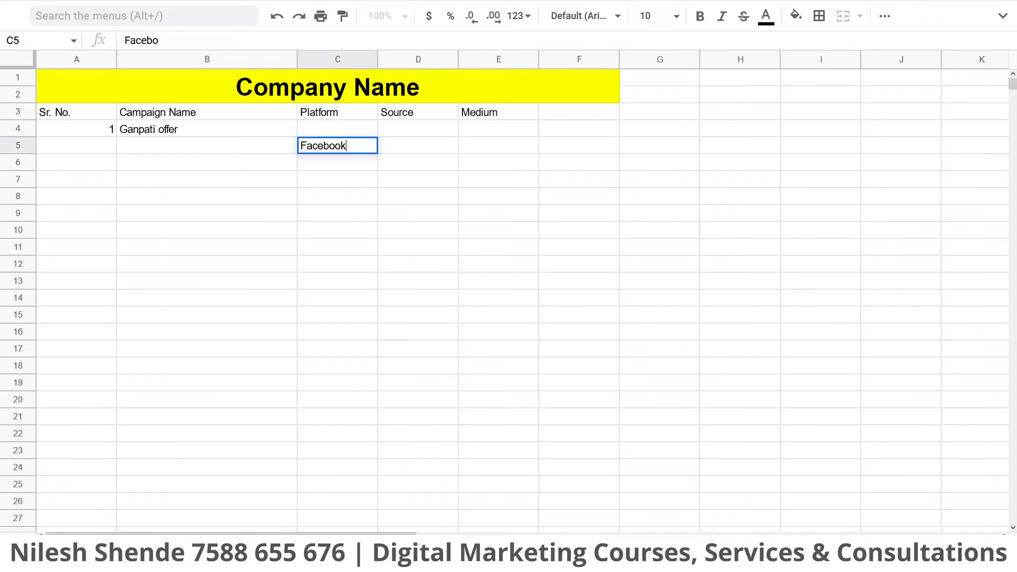
key(Return)
text(Inst)
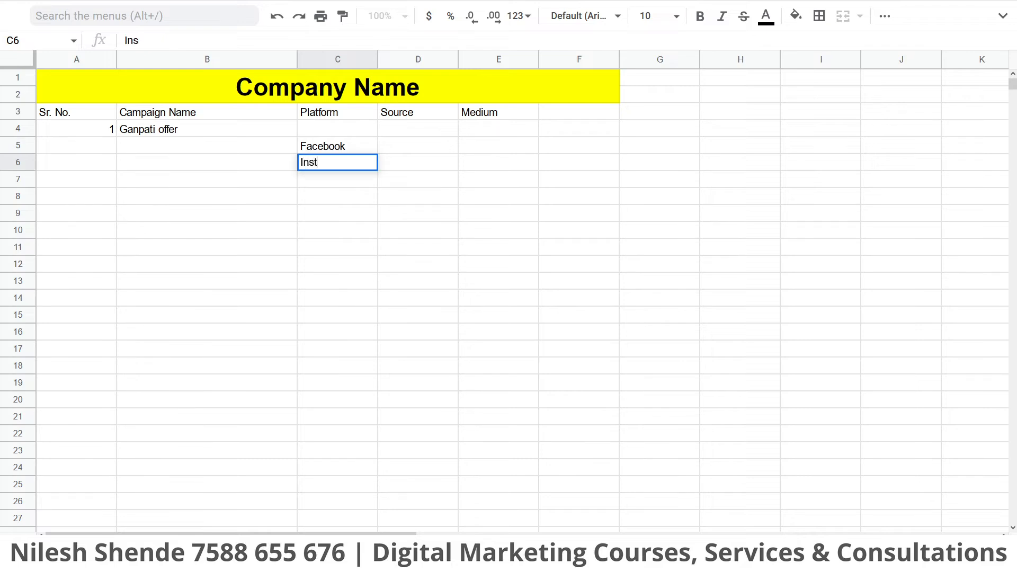
text(agram)
key(Return)
text(Google)
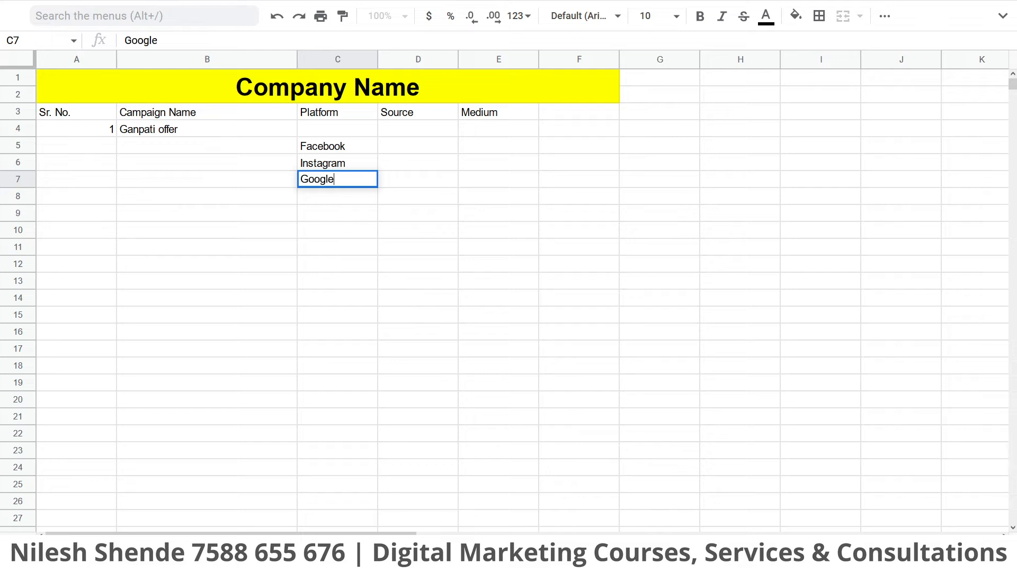
key(Return)
text(SMS )
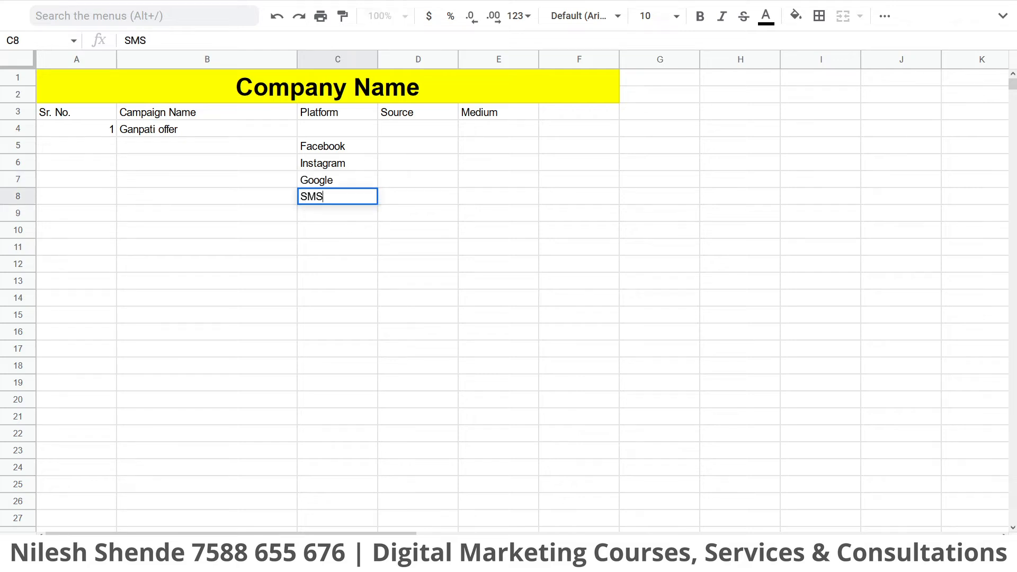
text(blast)
key(Return)
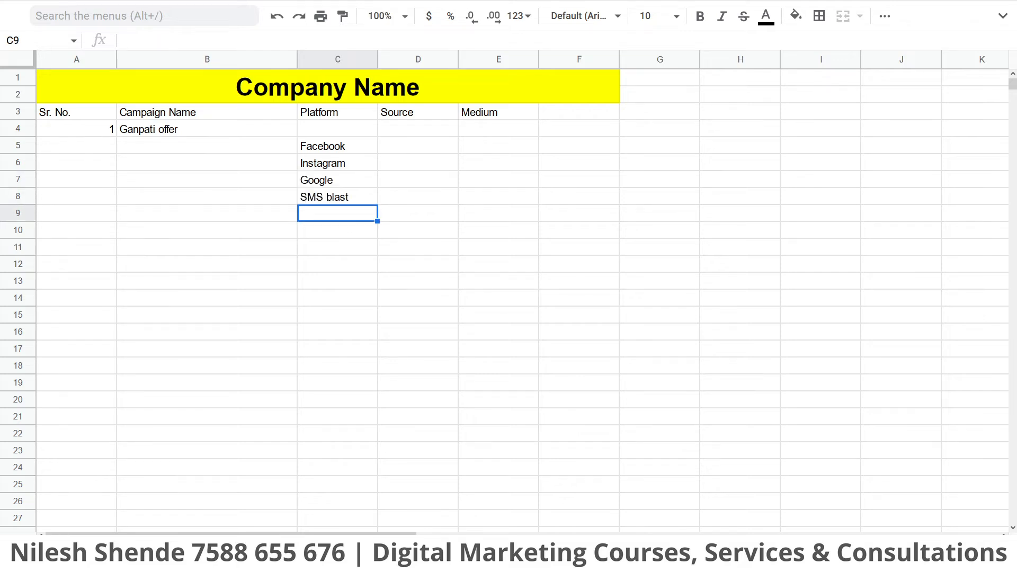
Add Bulk WhatsApp and Display ads below SMS blast in the platform list
text(Whats)
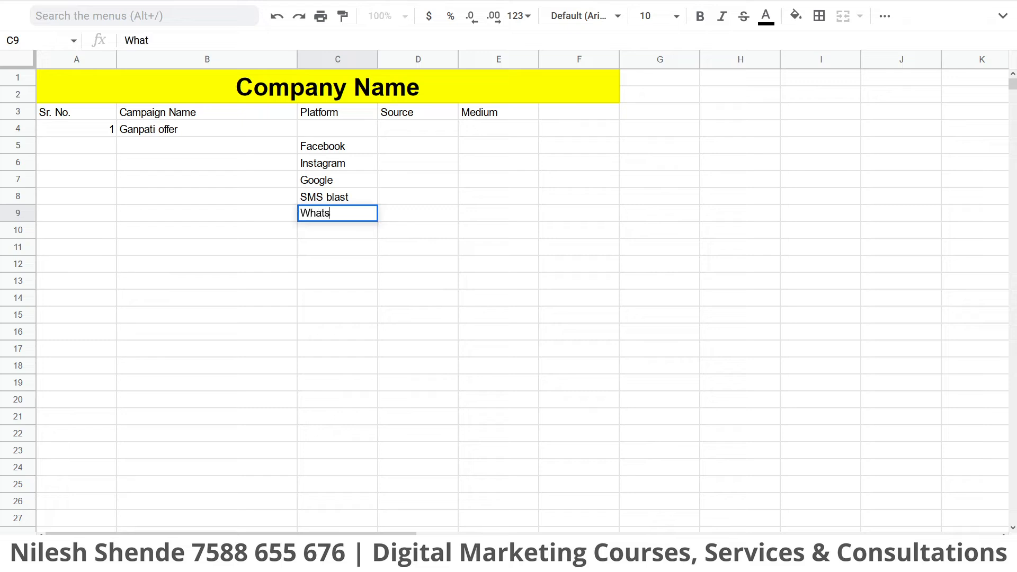
text(App)
click(301, 213)
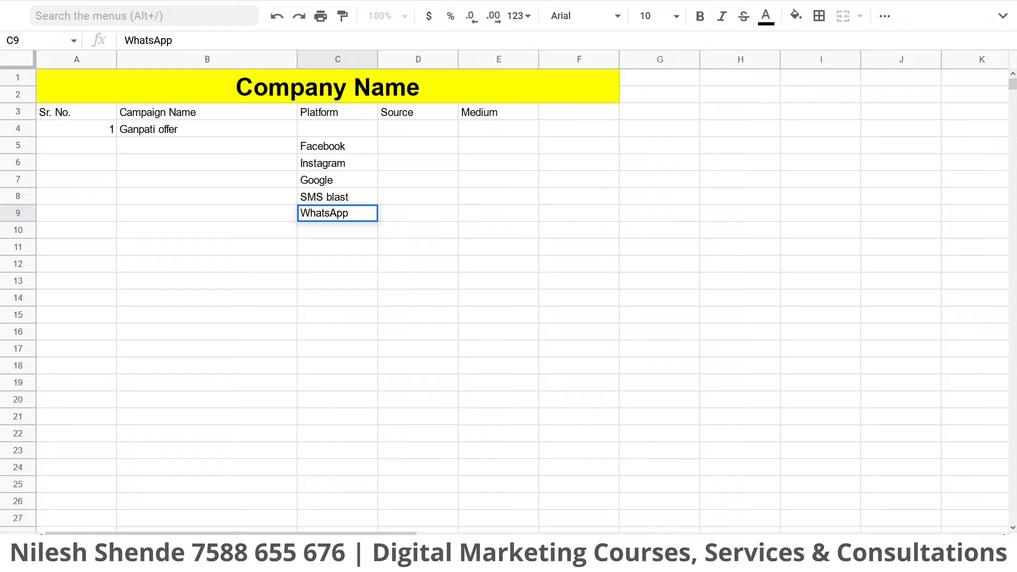
text(Bulk)
key(Return)
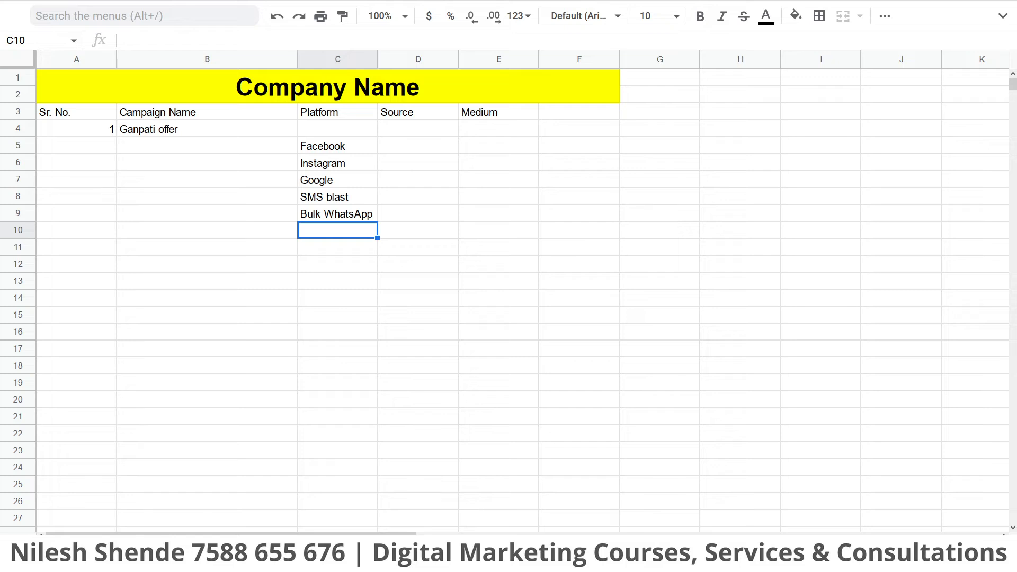
text(Display adds)
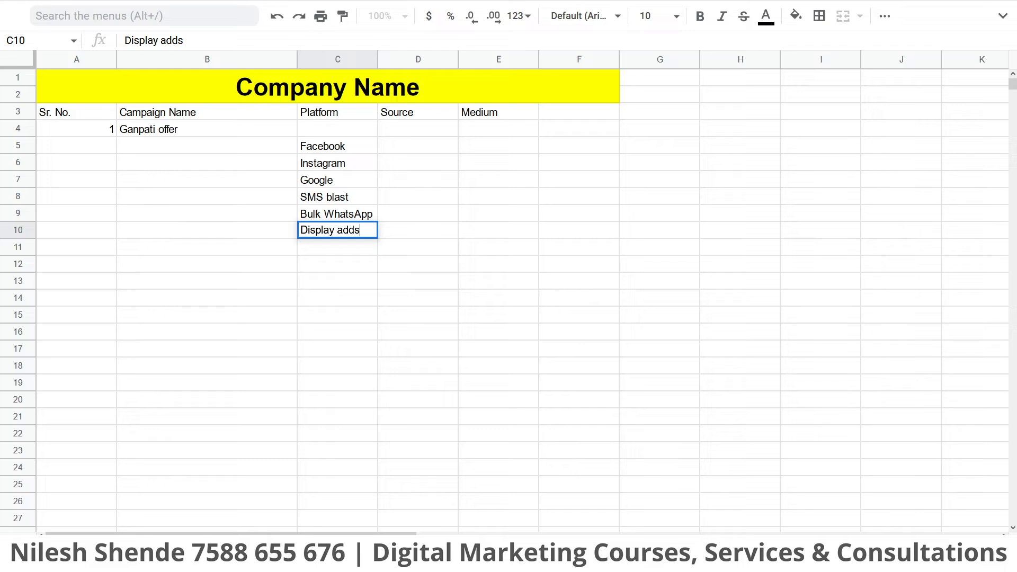
key(BackSpace)
key(BackSpace)
text(s)
click(358, 253)
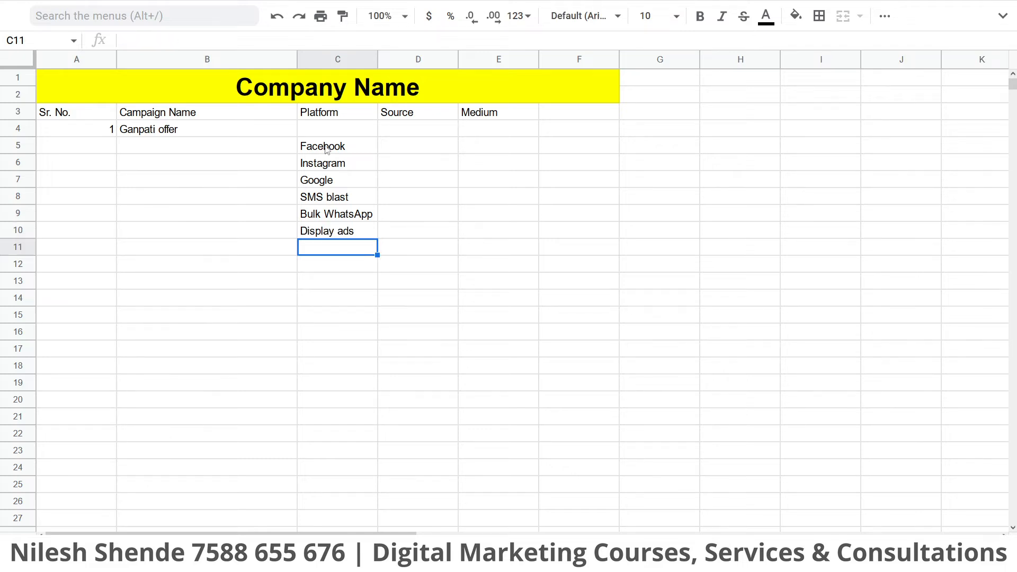
Move the cells so Display ads follows Google, ahead of SMS blast and Bulk WhatsApp
click(323, 234)
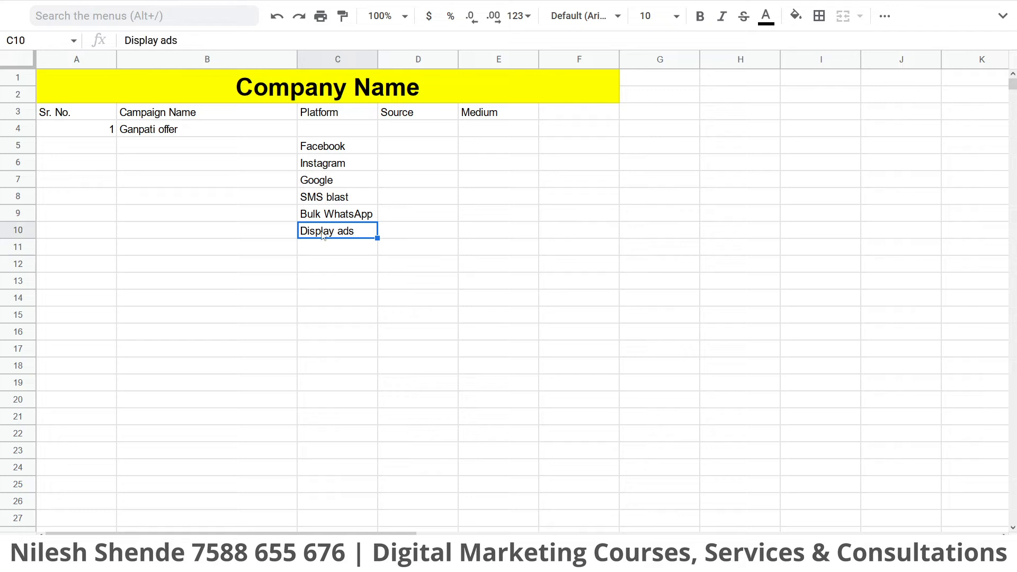
click(324, 198)
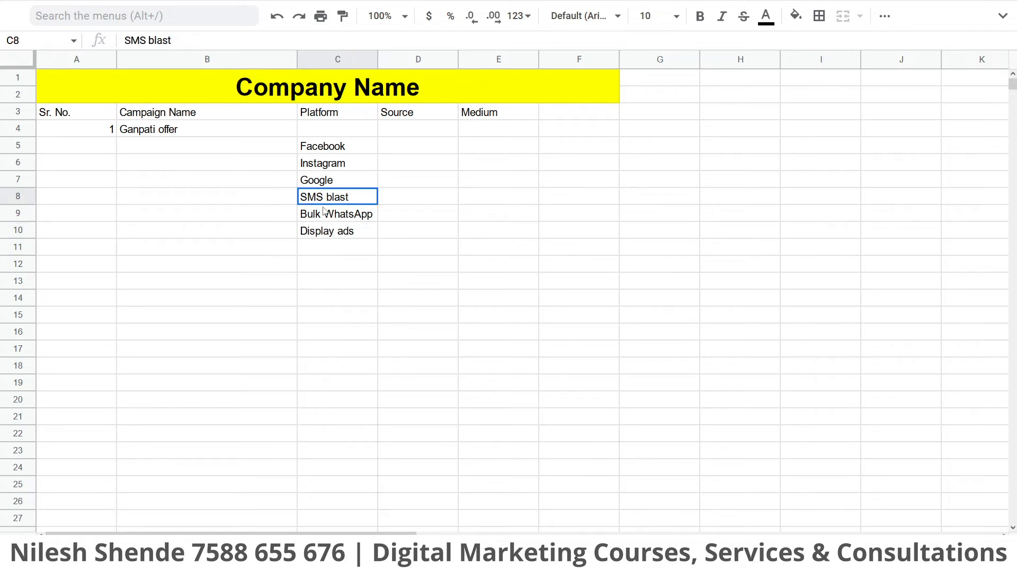
shift+click(324, 211)
key(ctrl+c)
drag(335, 225, 334, 265)
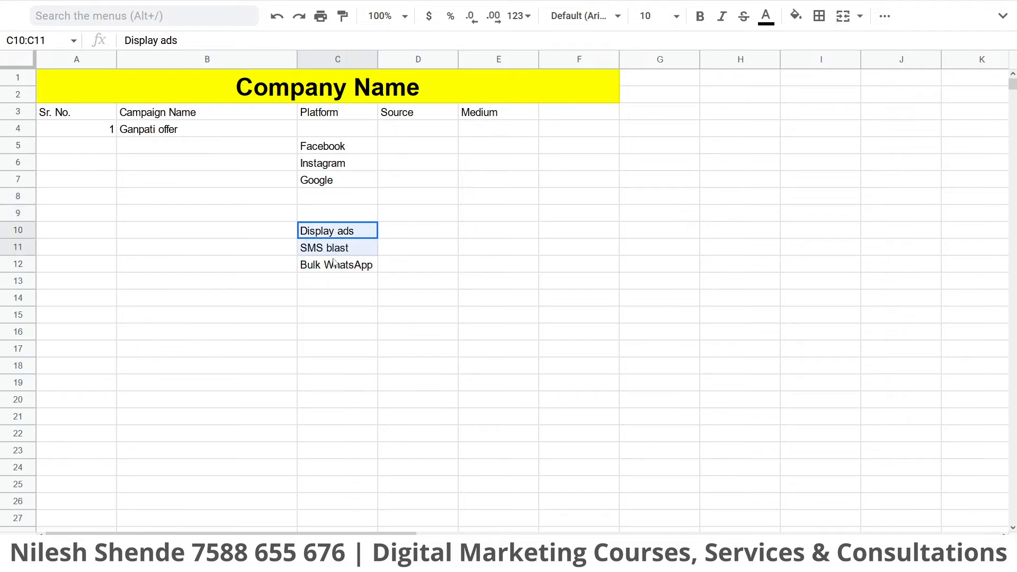
shift+click(334, 264)
drag(330, 222, 333, 205)
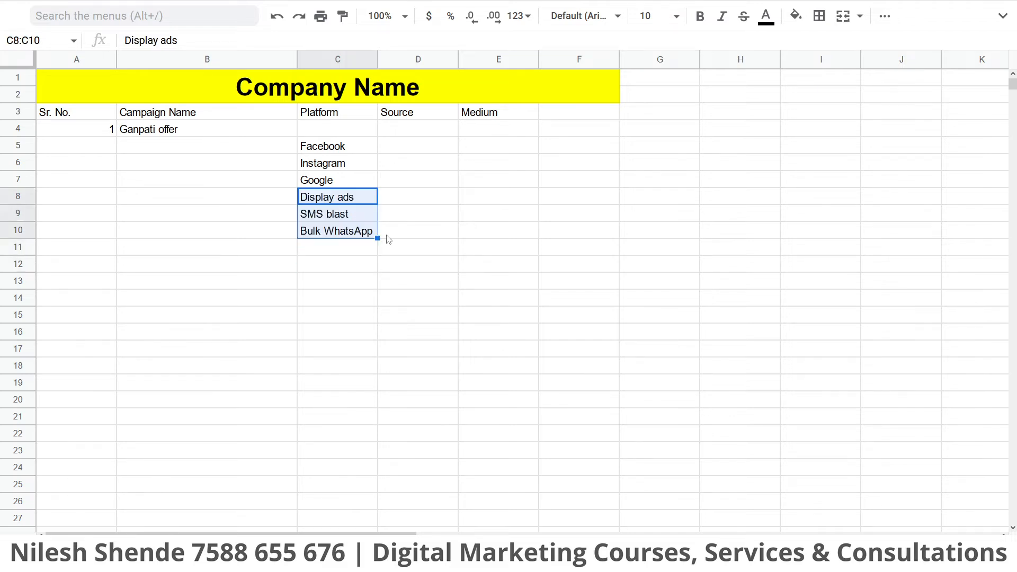
click(451, 250)
click(355, 287)
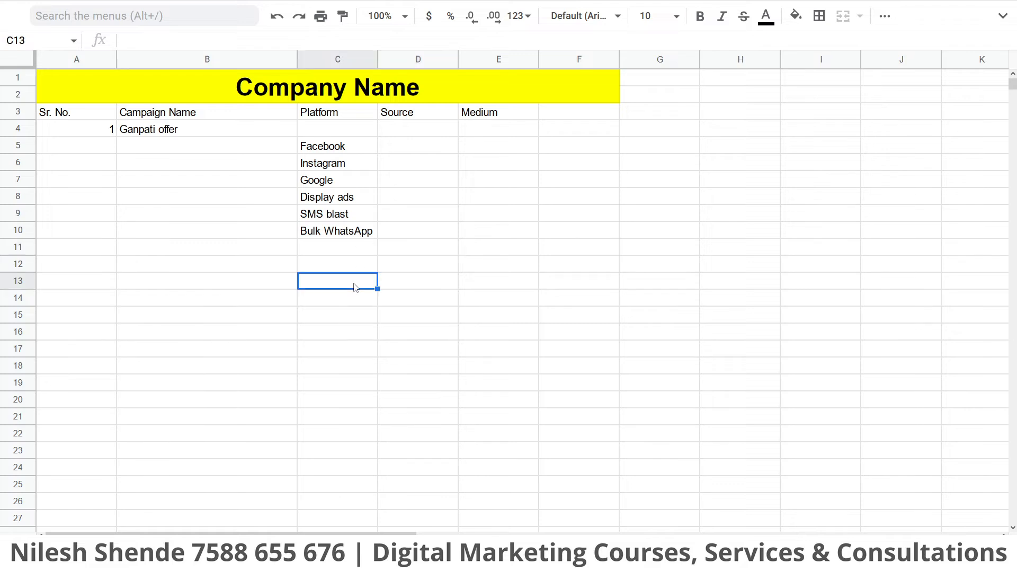
mouse_move(884, 4)
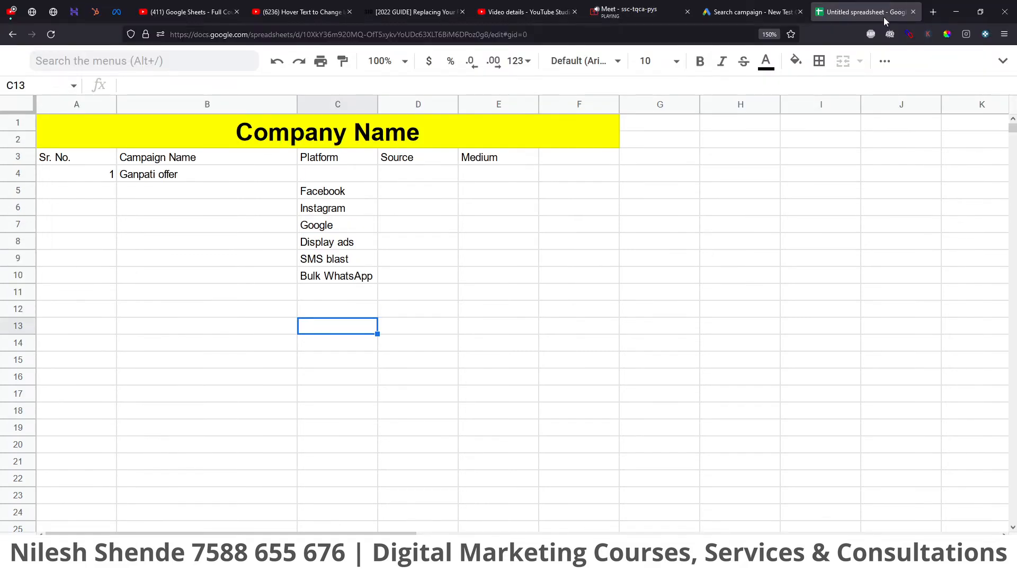
Search Google for 'campaign URL builder' in a new tab and open the GA Dev Tools result
click(934, 12)
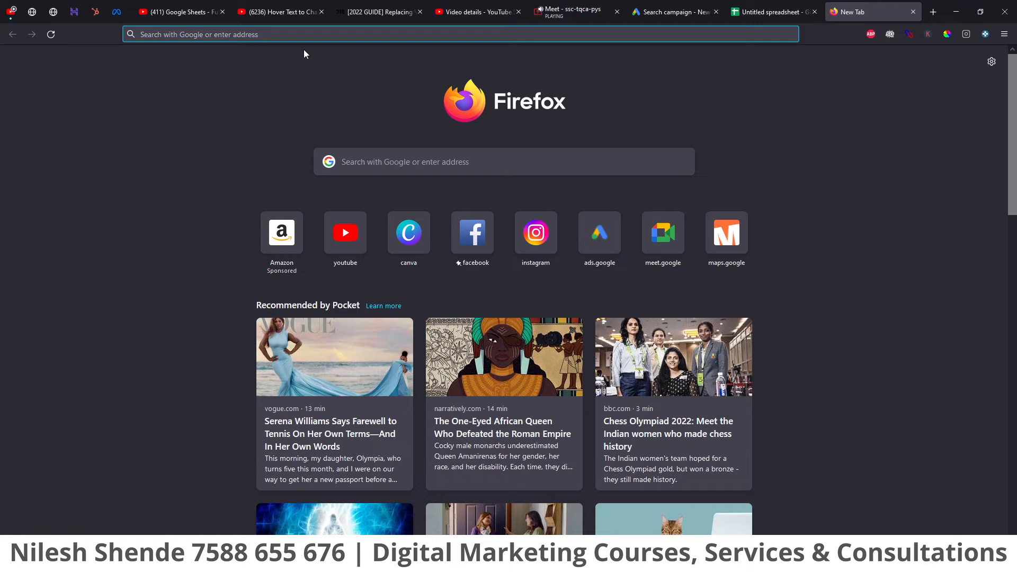
click(297, 37)
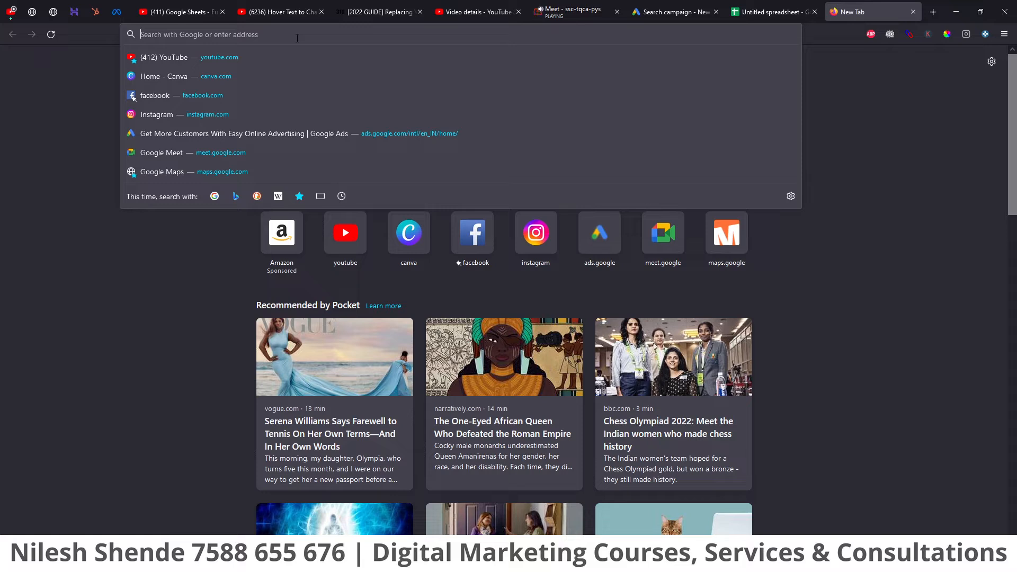
text(ul)
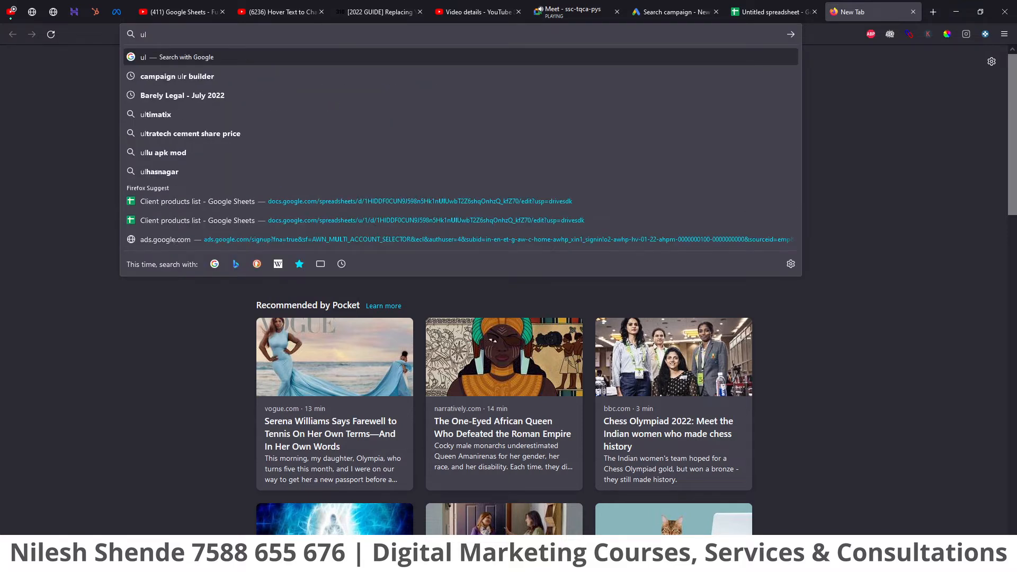
key(BackSpace)
text(rl)
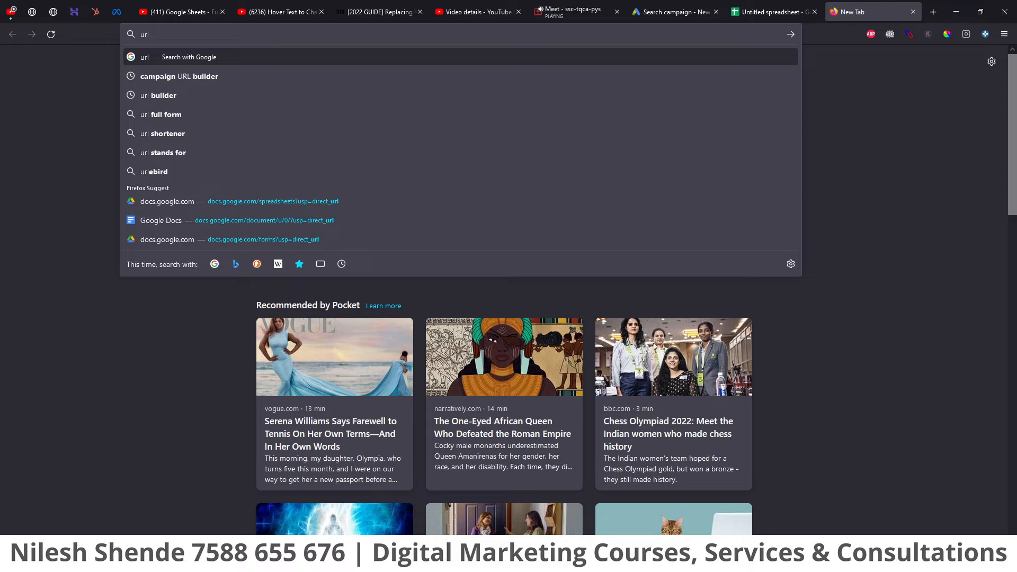
text( tra)
key(BackSpace)
key(BackSpace)
key(BackSpace)
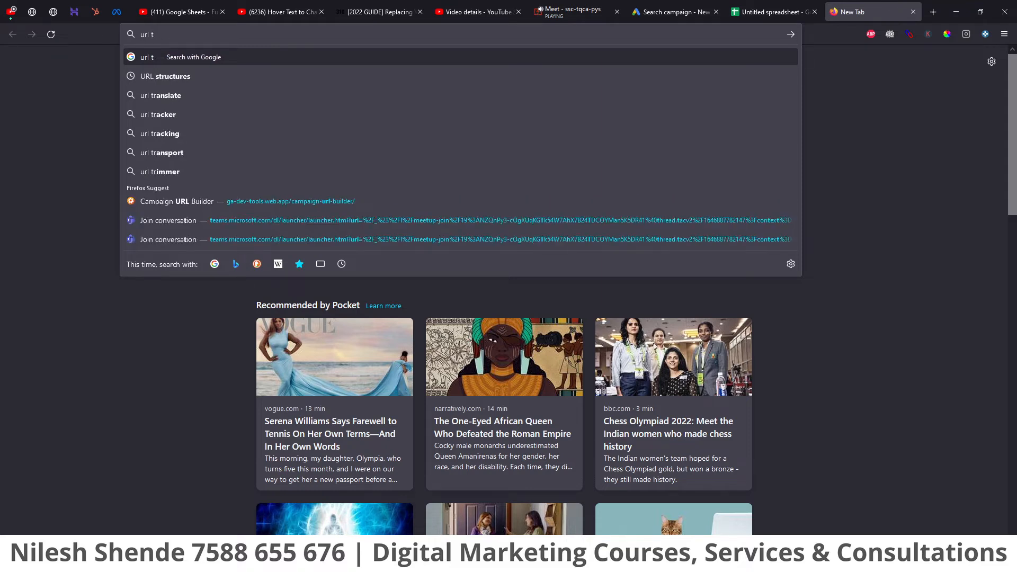
key(Down)
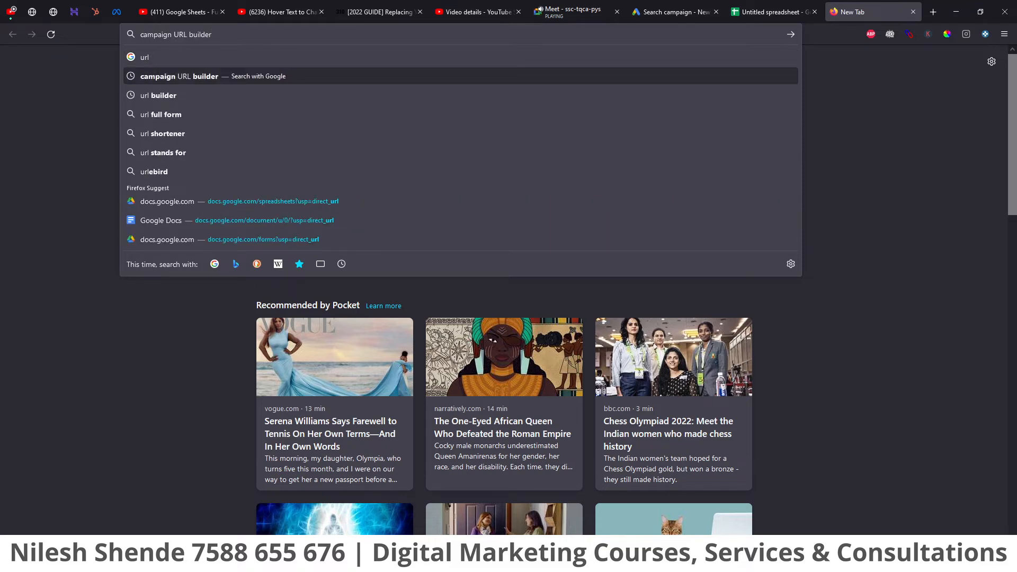
key(Return)
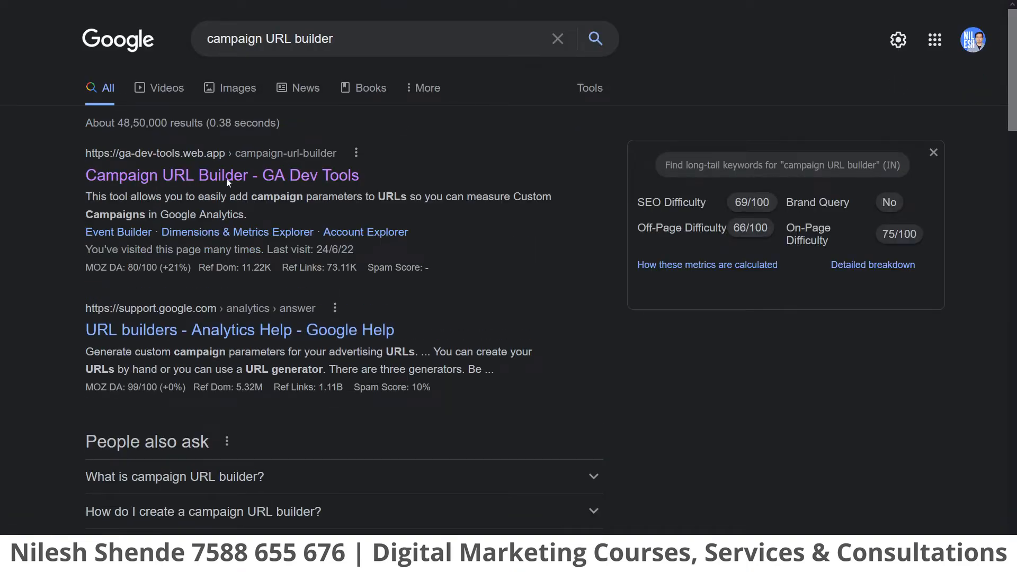
drag(82, 177, 395, 180)
click(304, 179)
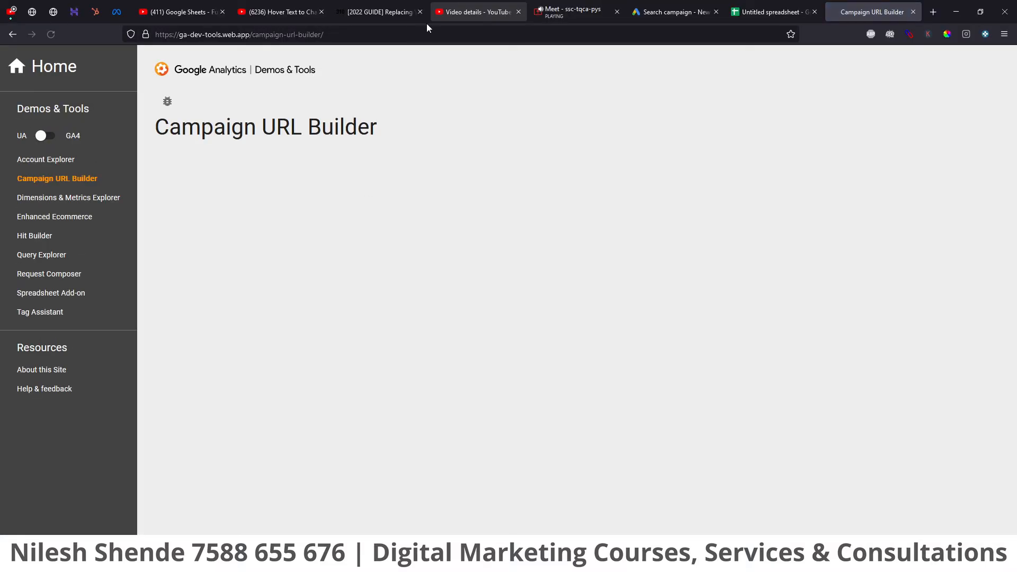
Post the Campaign URL Builder link in the WhatsApp group chat, then return to Firefox
click(417, 28)
key(ctrl+c)
key(alt+Tab)
key(alt+Tab)
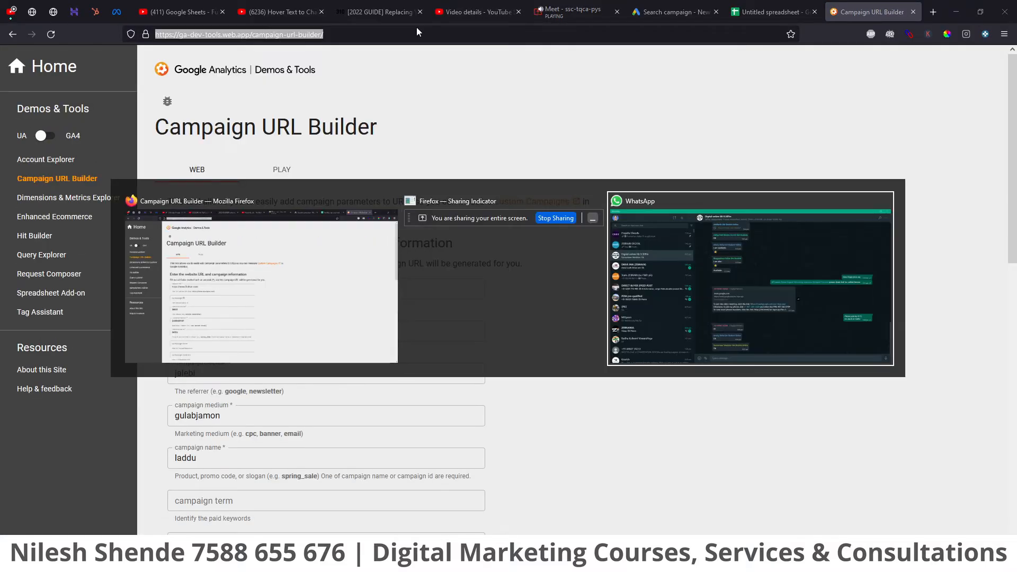
key(ctrl+v)
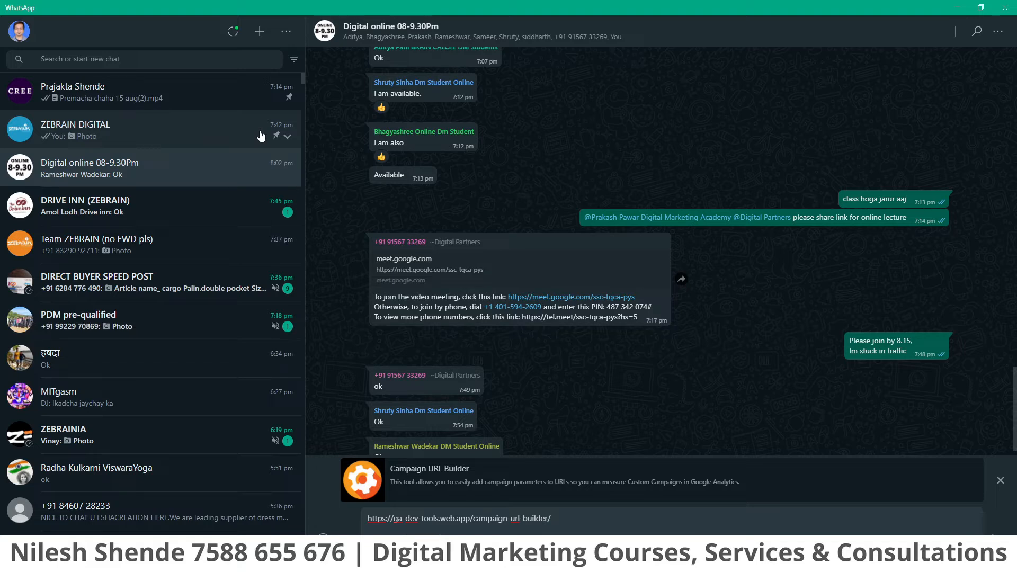
key(Return)
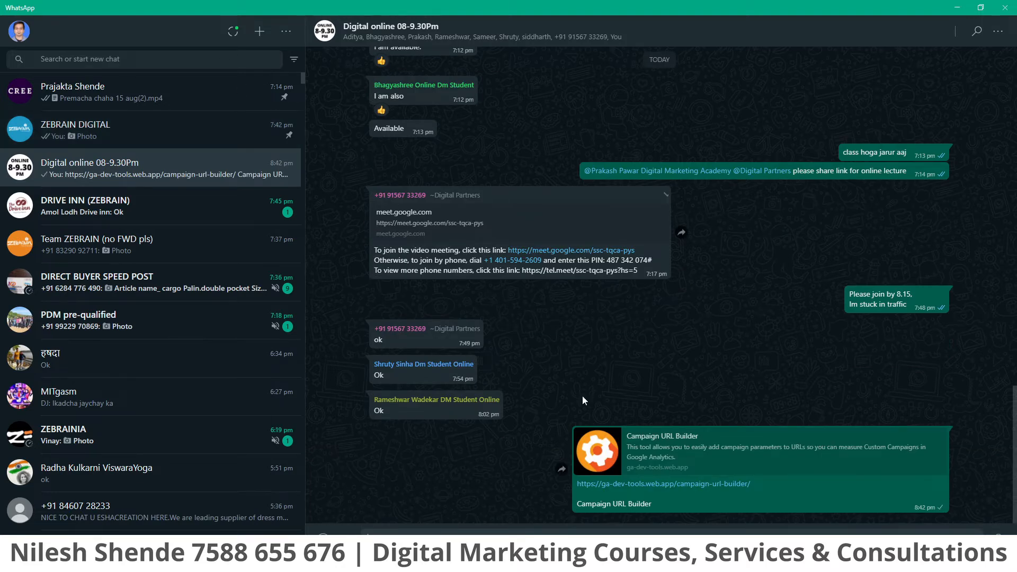
key(alt+Tab)
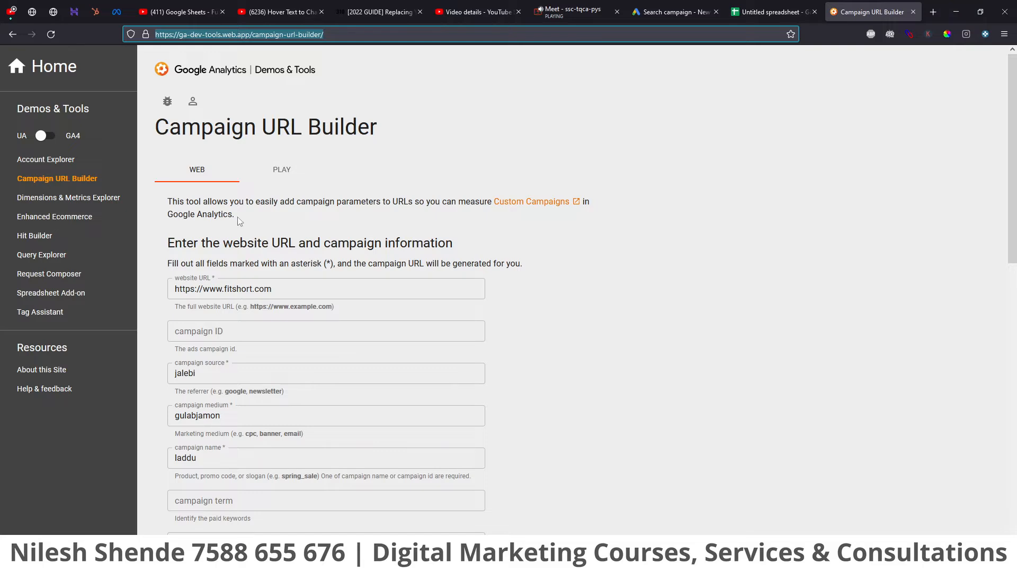
Replace 'fitshort' in the website URL field with the presenter's own domain name
key(F11)
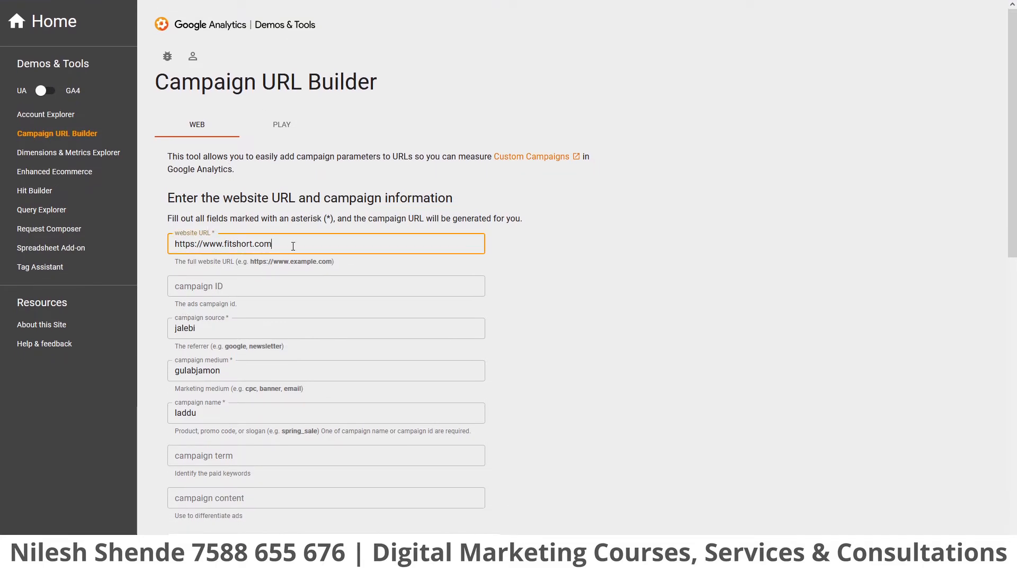
drag(309, 246, 180, 244)
key(Right)
key(shift+Left)
key(shift+Left)
key(shift+Left)
key(shift+Left)
key(Left)
key(ctrl+shift+Left)
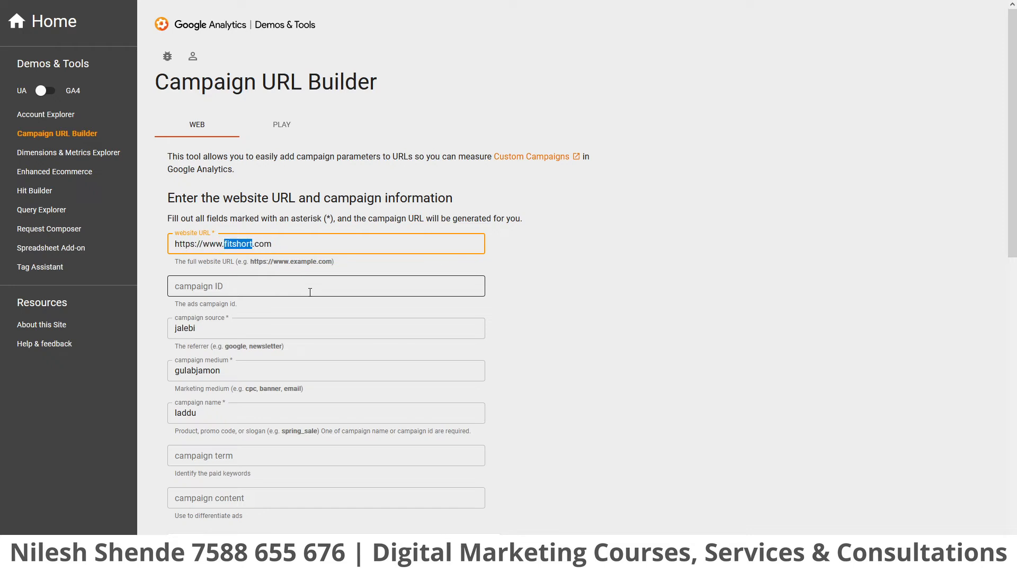
text(NileshSS)
key(BackSpace)
text(hende)
click(213, 233)
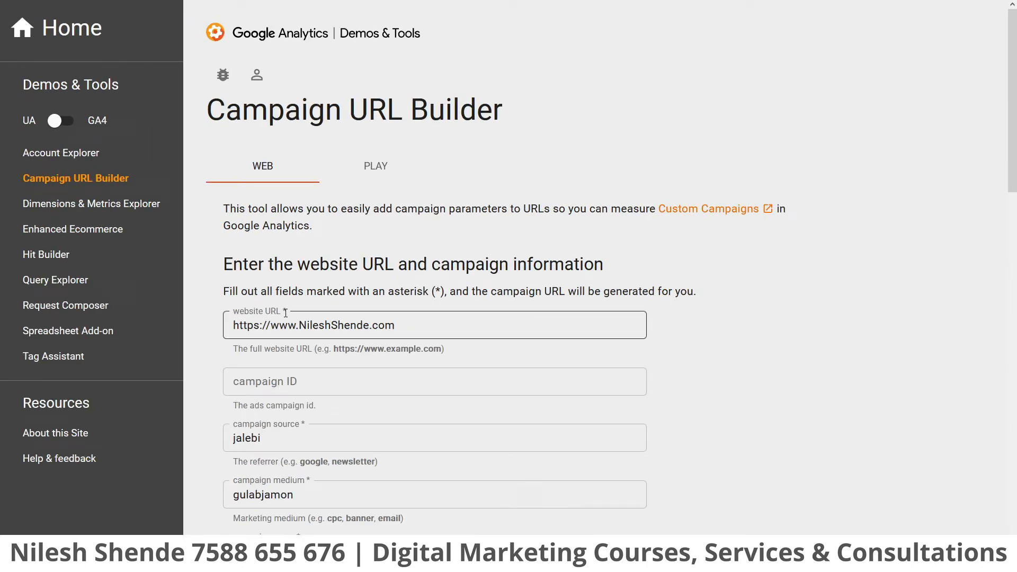
Scroll through the builder form and select the Campaign URL Builder heading
scroll(297, 361, down, 2)
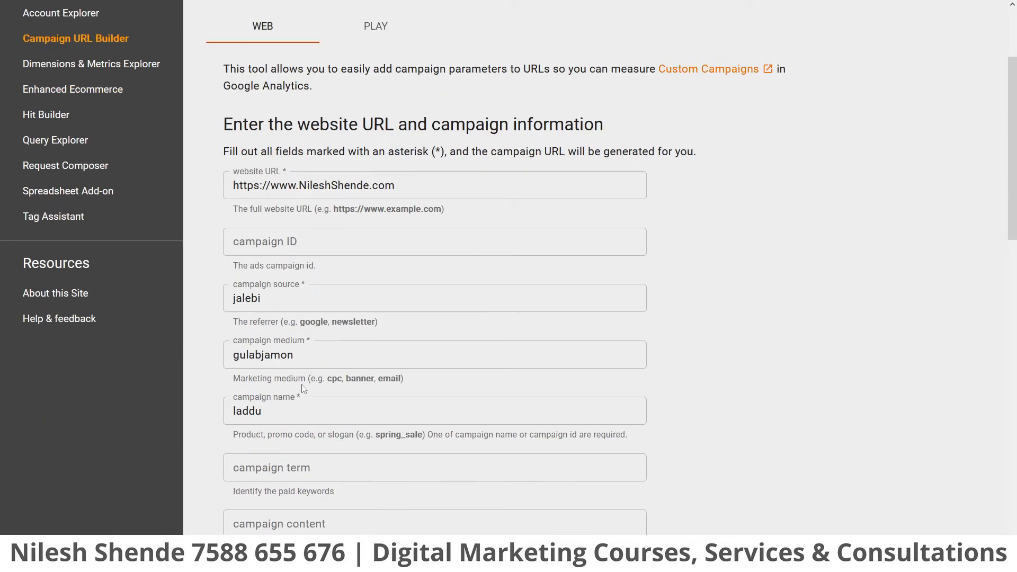
scroll(304, 388, down, 2)
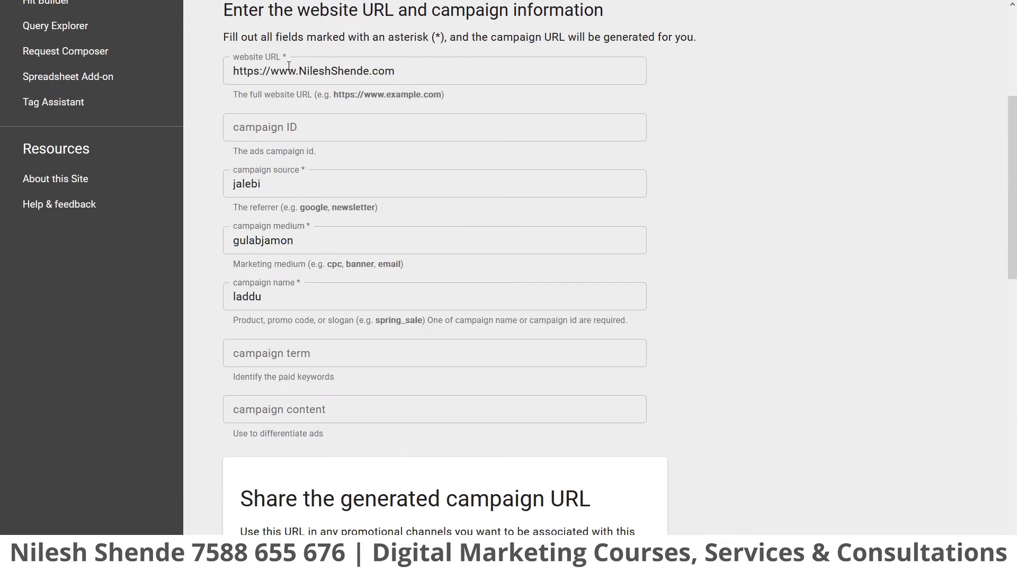
scroll(291, 390, up, 4)
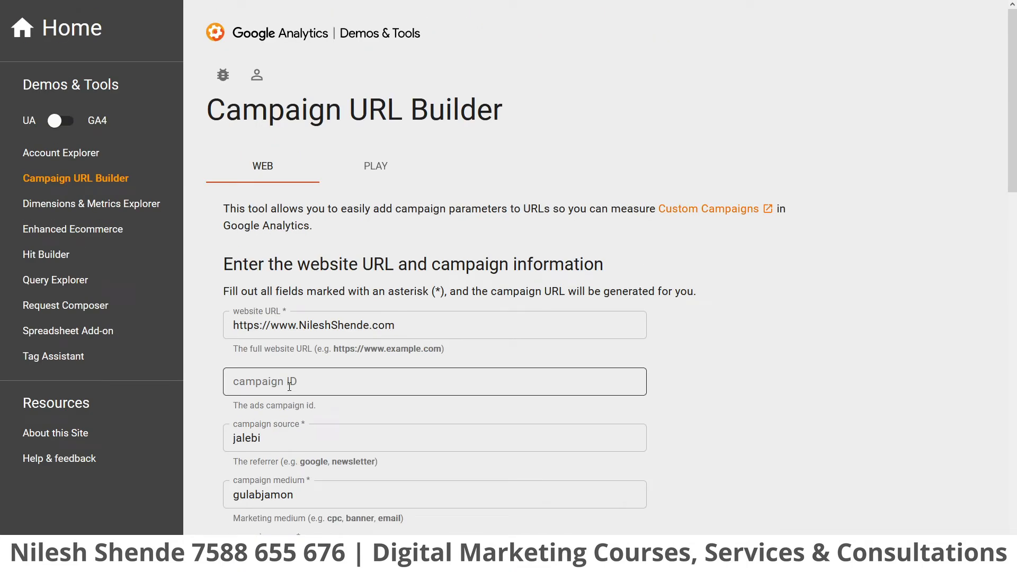
triple_click(349, 110)
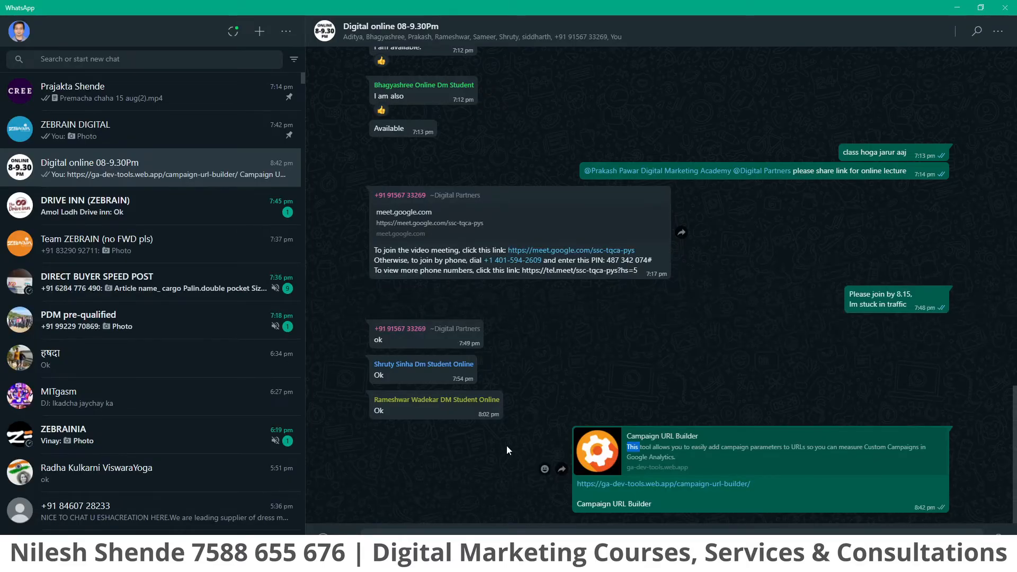
Send the builder link in WhatsApp, then return to the spreadsheet and select the platform list
key(ctrl+v)
key(Return)
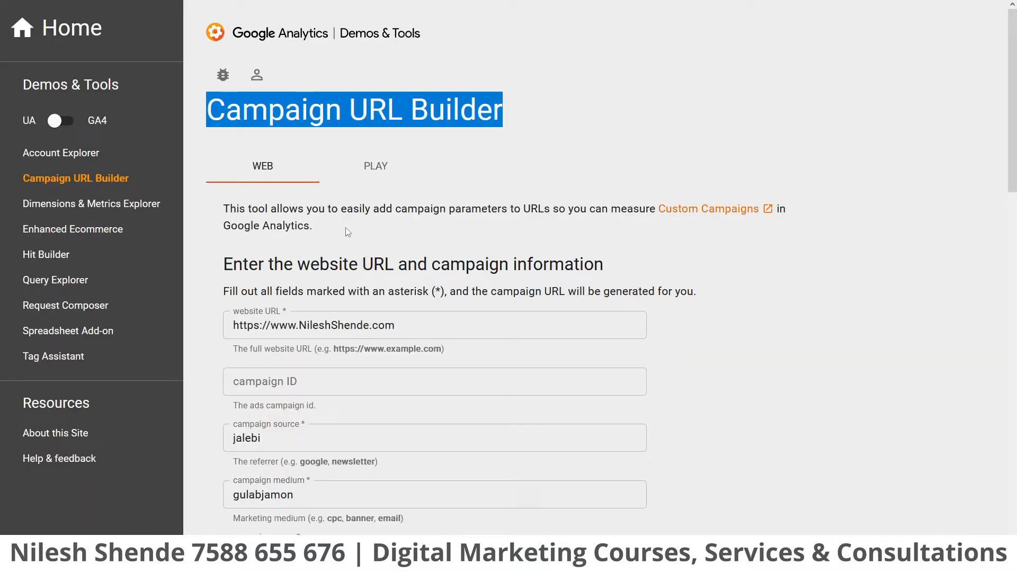
mouse_move(548, 2)
click(771, 12)
drag(339, 150, 333, 234)
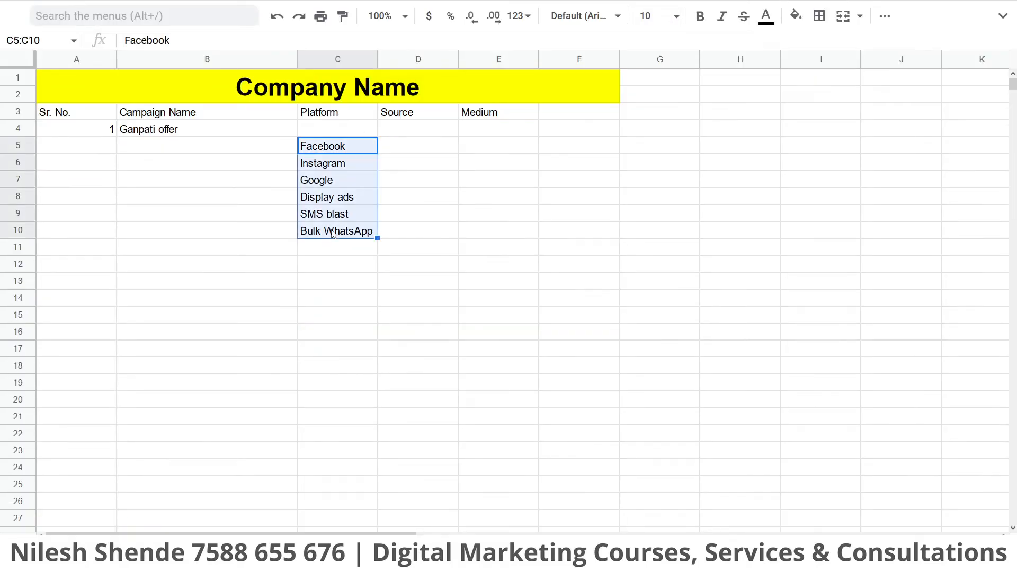
Review the platform rows Facebook to Bulk WhatsApp alongside their Source and Medium cells
click(375, 182)
click(354, 153)
click(426, 168)
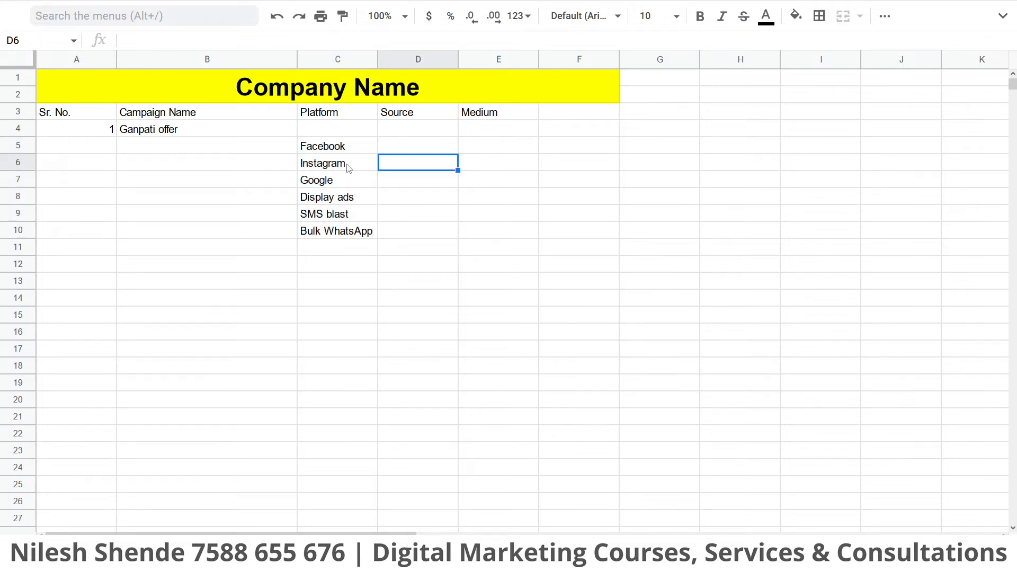
drag(349, 168, 454, 168)
click(414, 229)
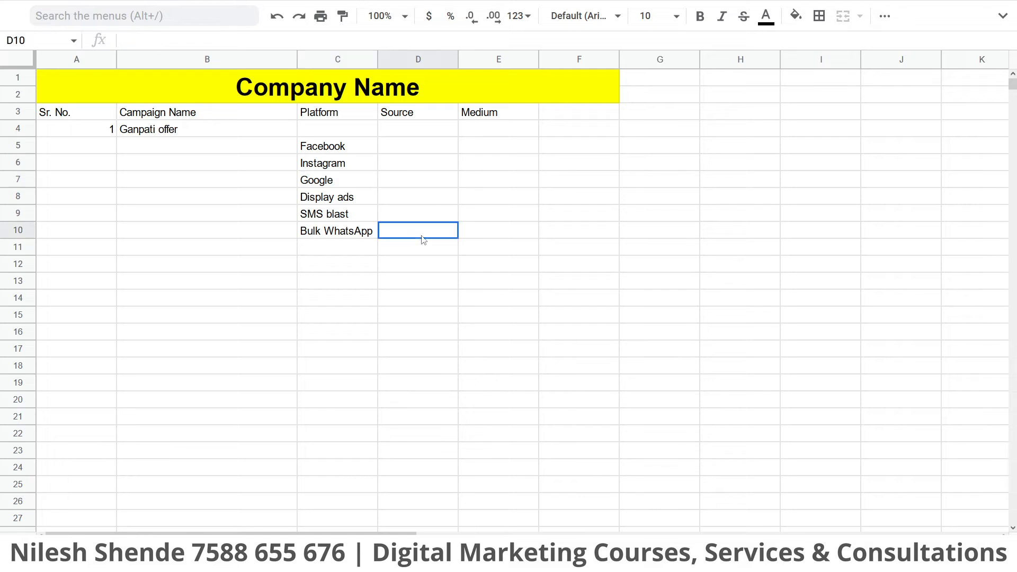
click(371, 216)
click(444, 253)
drag(369, 234, 424, 232)
click(414, 267)
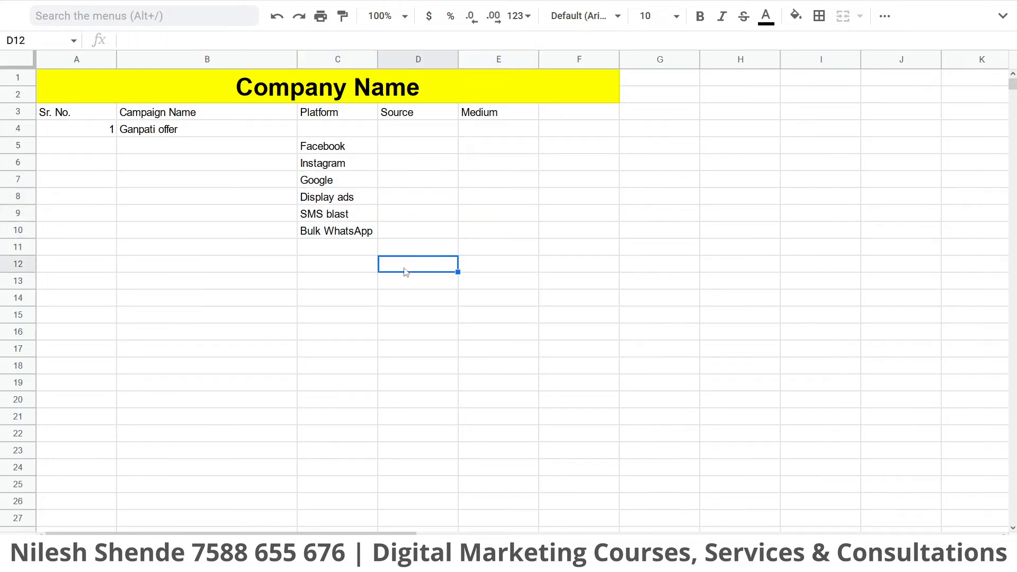
click(399, 222)
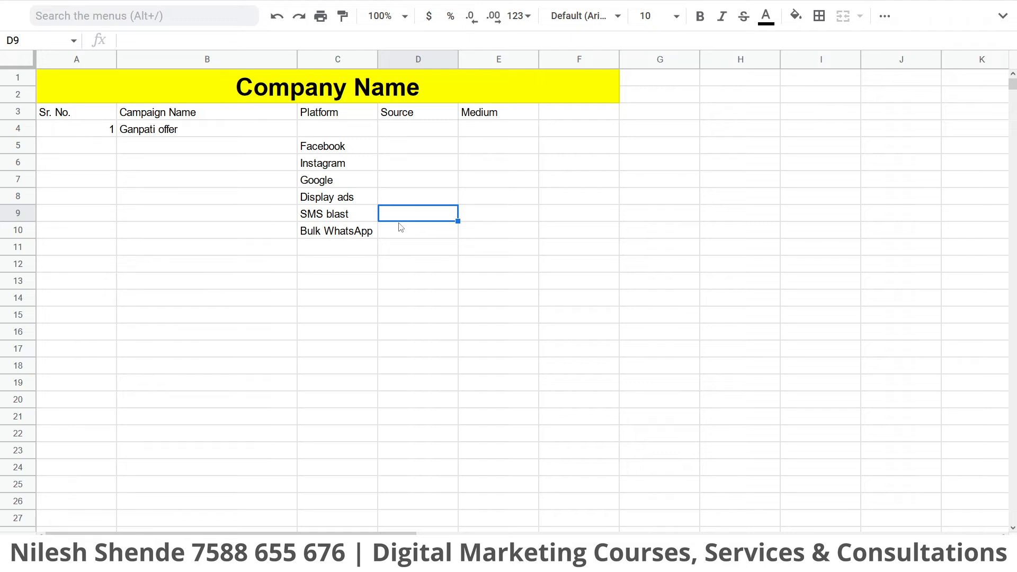
click(364, 179)
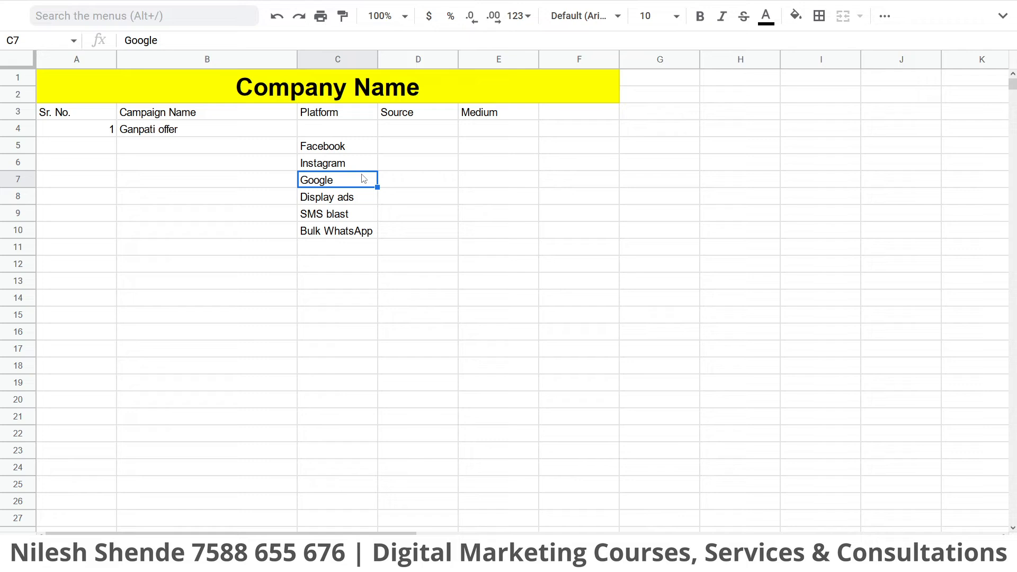
drag(363, 154, 355, 231)
drag(339, 231, 477, 240)
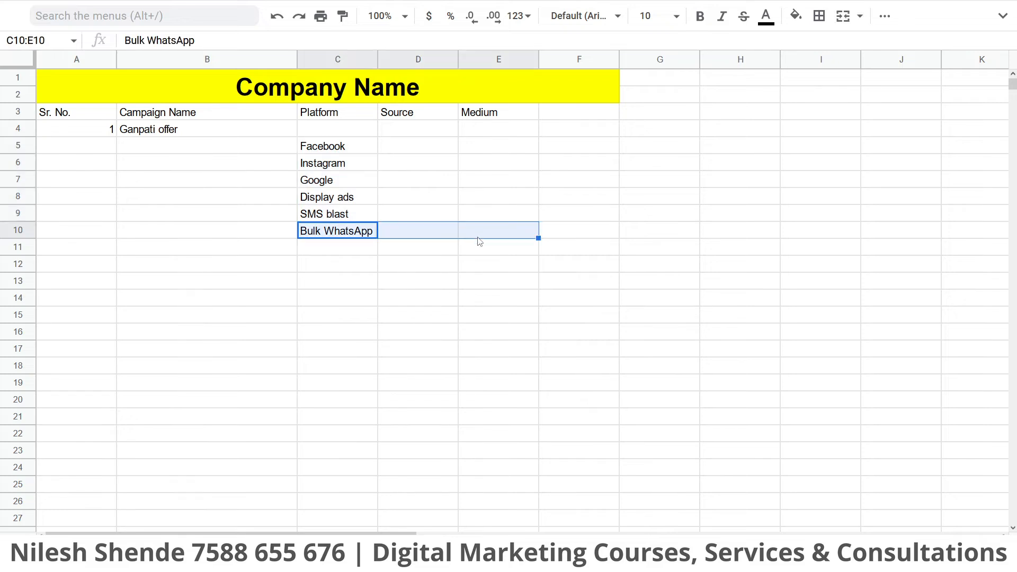
click(422, 268)
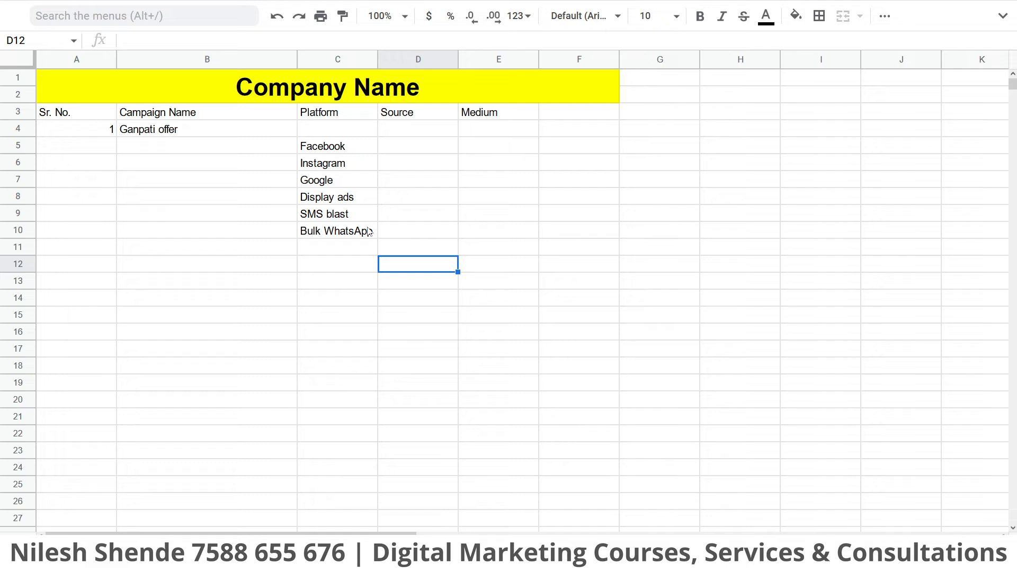
Reselect the platform names Facebook through Bulk WhatsApp, then pick cell F3 for a new header
drag(353, 149, 357, 238)
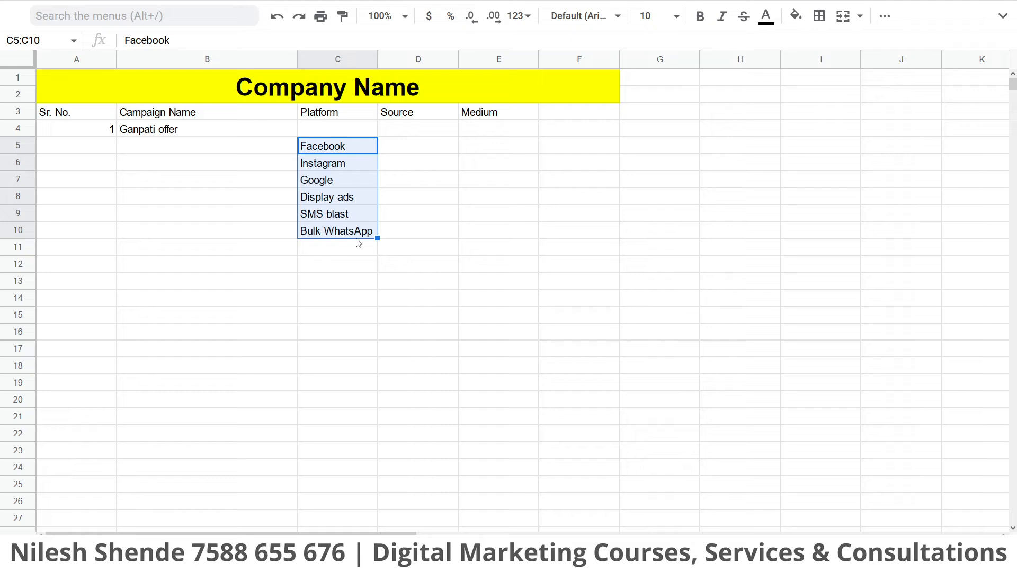
click(457, 197)
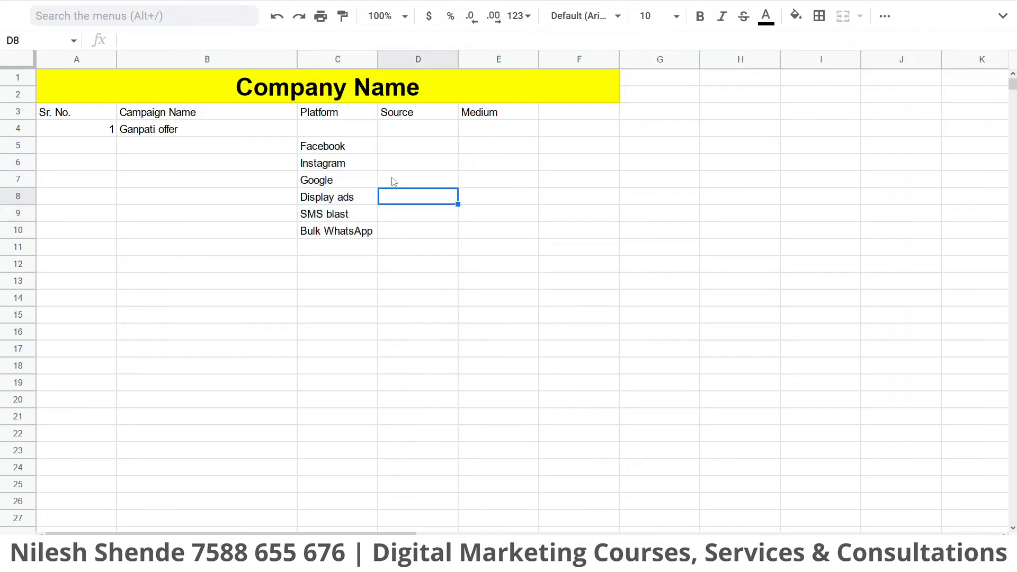
click(417, 170)
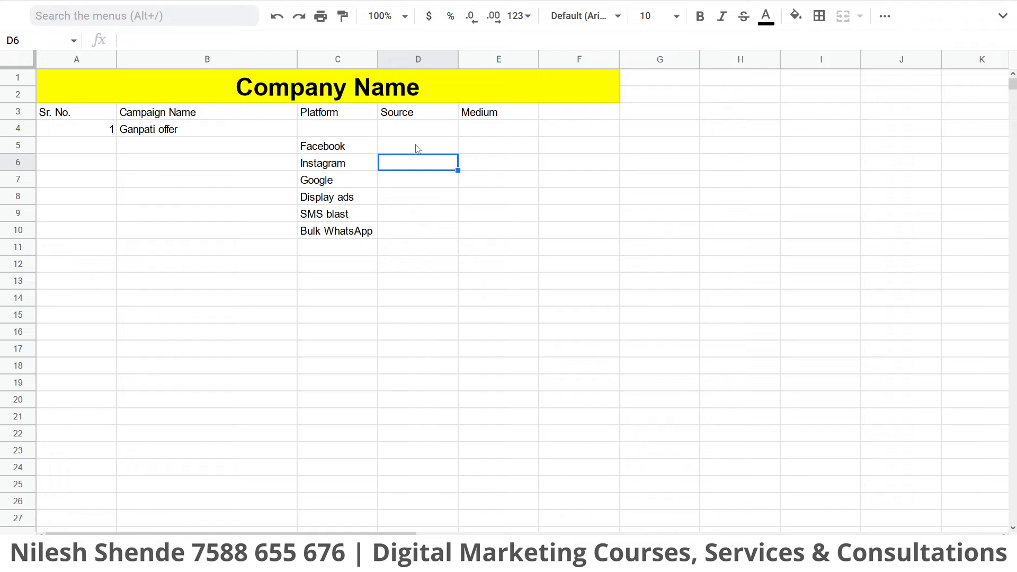
click(569, 117)
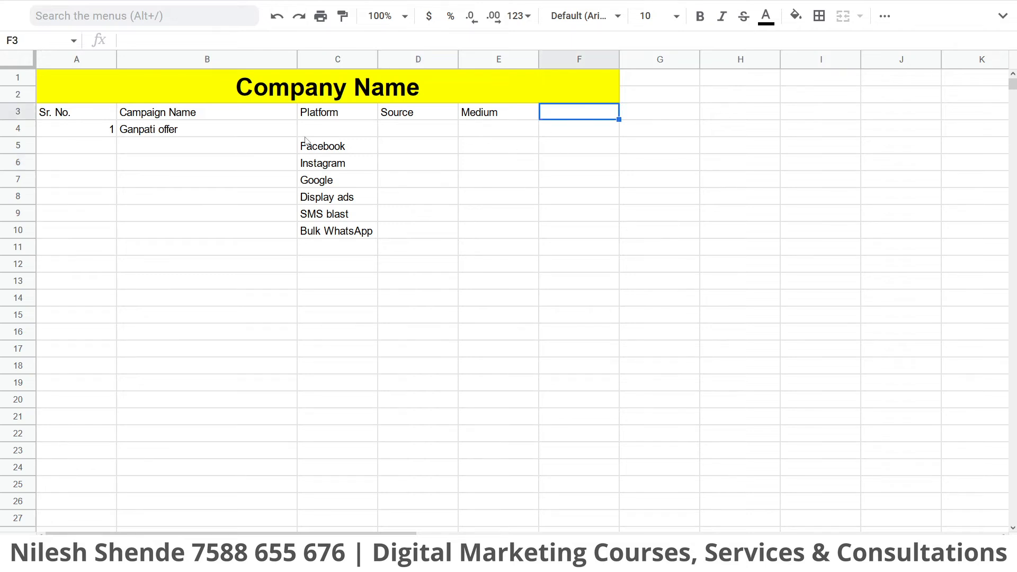
Enter a Spend header in F3
right_click(328, 59)
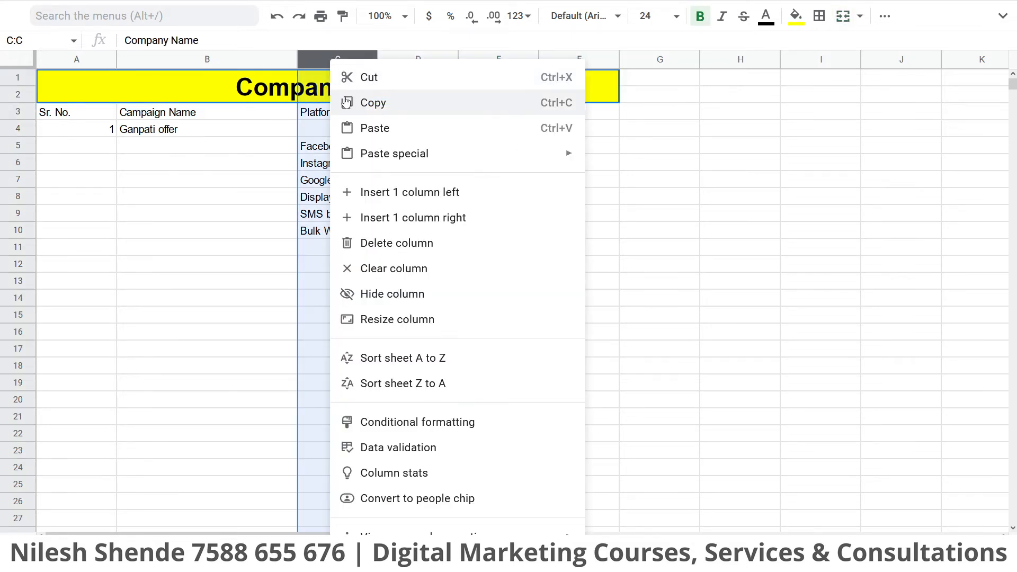
click(625, 195)
right_click(564, 112)
click(552, 116)
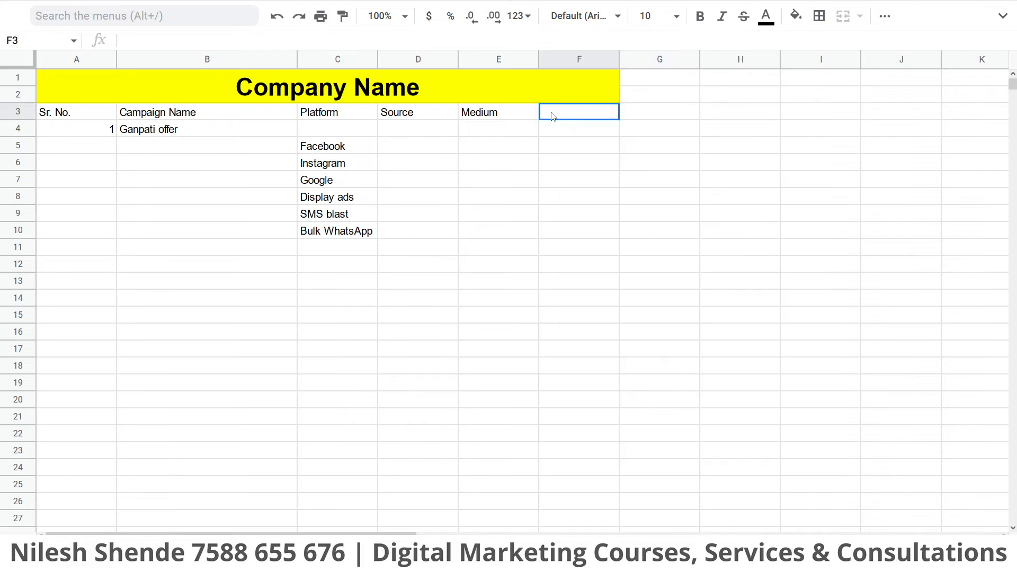
text(Spend)
key(Return)
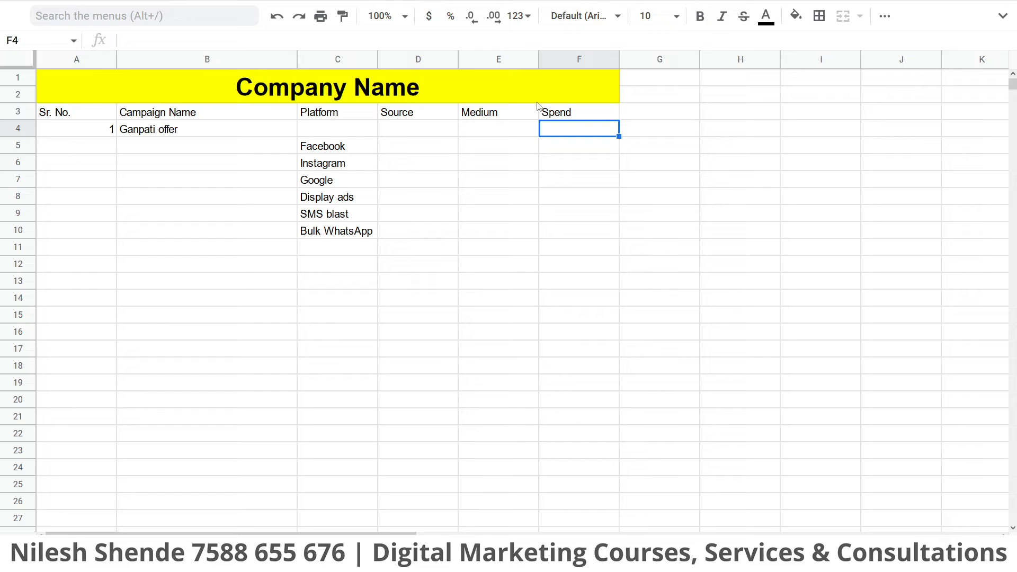
Narrow column B and try dragging the Spend column beside Platform, dismissing the merged-cell error
click(605, 161)
click(364, 118)
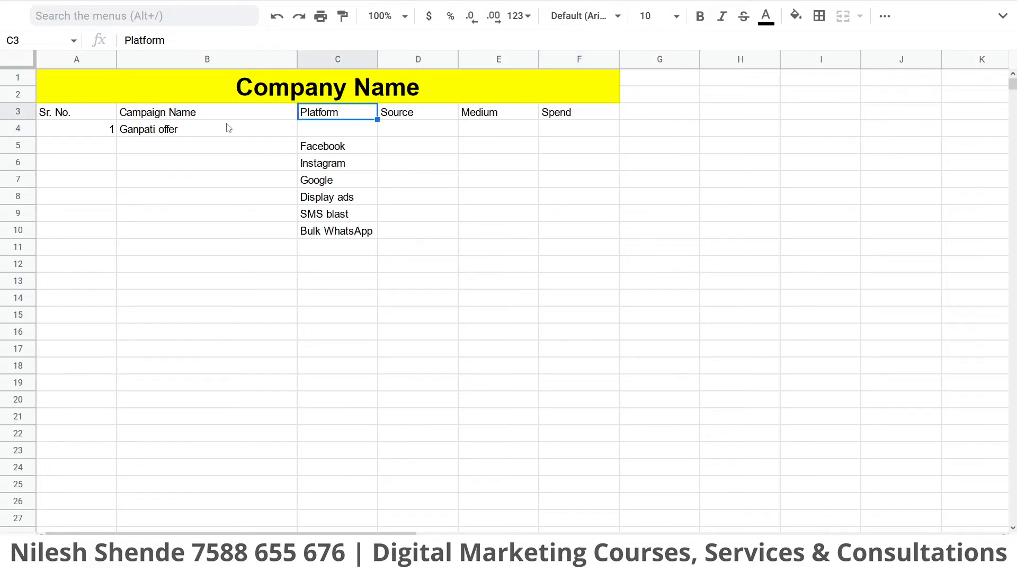
drag(297, 63, 210, 64)
click(486, 114)
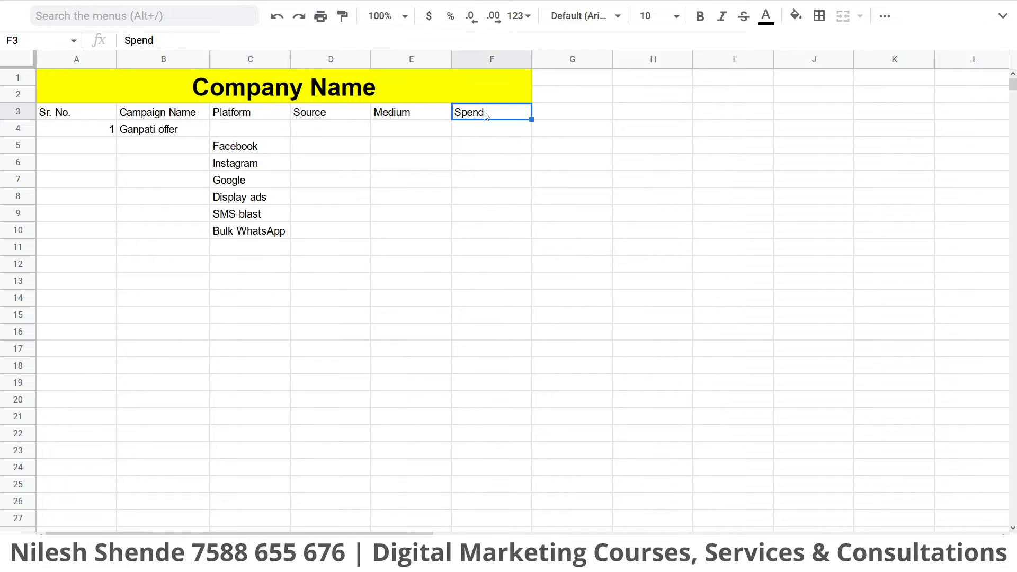
click(484, 60)
drag(484, 59, 319, 62)
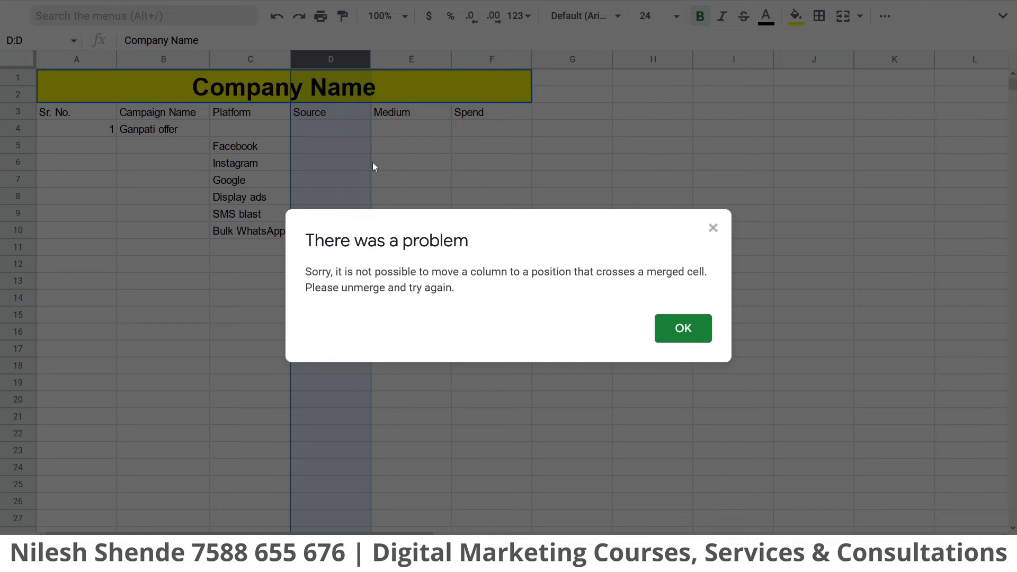
click(685, 328)
Cut Spend from F3 and paste it into D3 over Source, then retype Source in F3
click(412, 247)
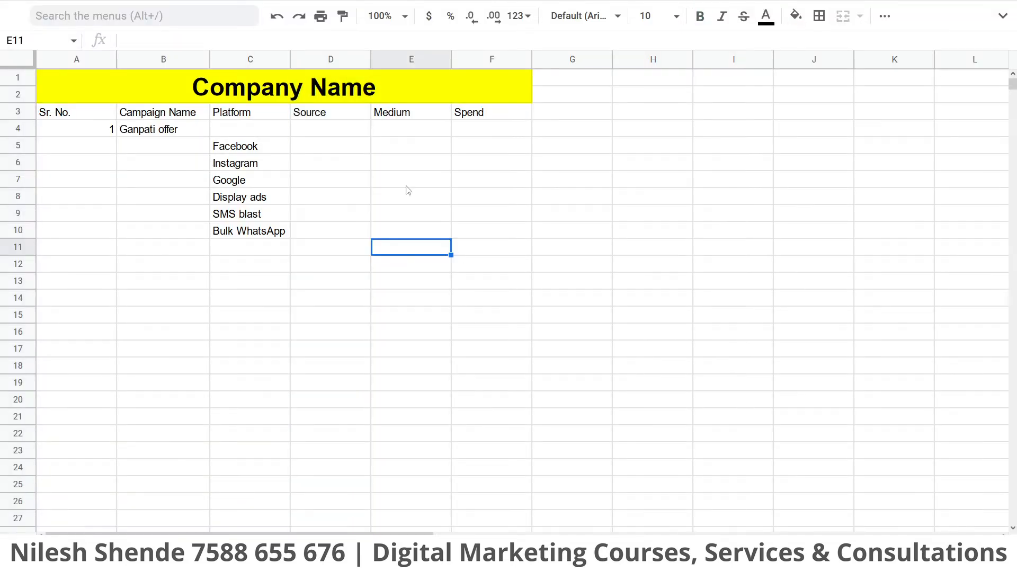
click(337, 95)
click(480, 121)
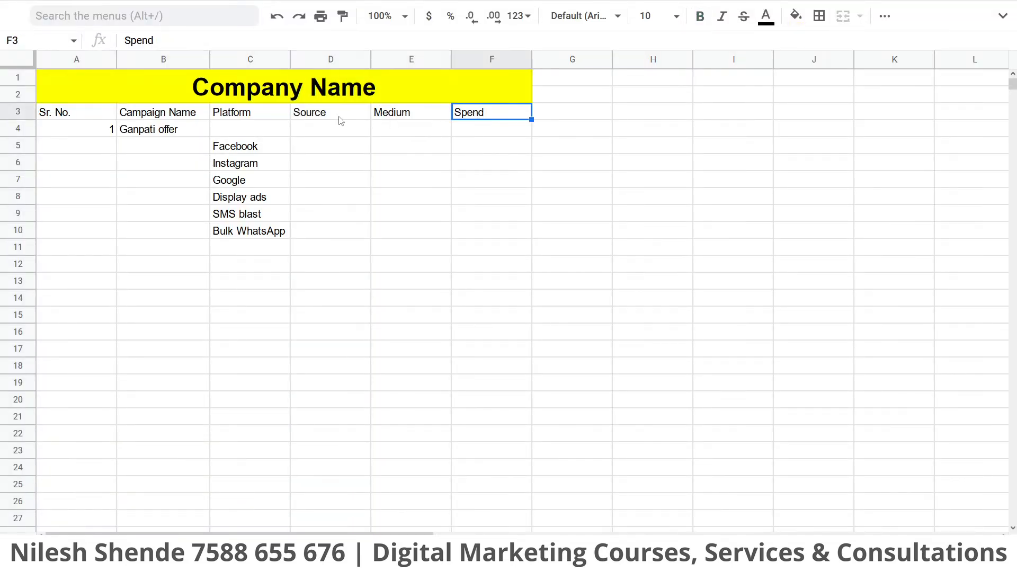
key(ctrl+x)
click(337, 113)
key(ctrl+v)
click(471, 117)
text(Source)
key(Return)
Enter 1000 as Facebook's spend in D5 and fill it down through D10
click(343, 179)
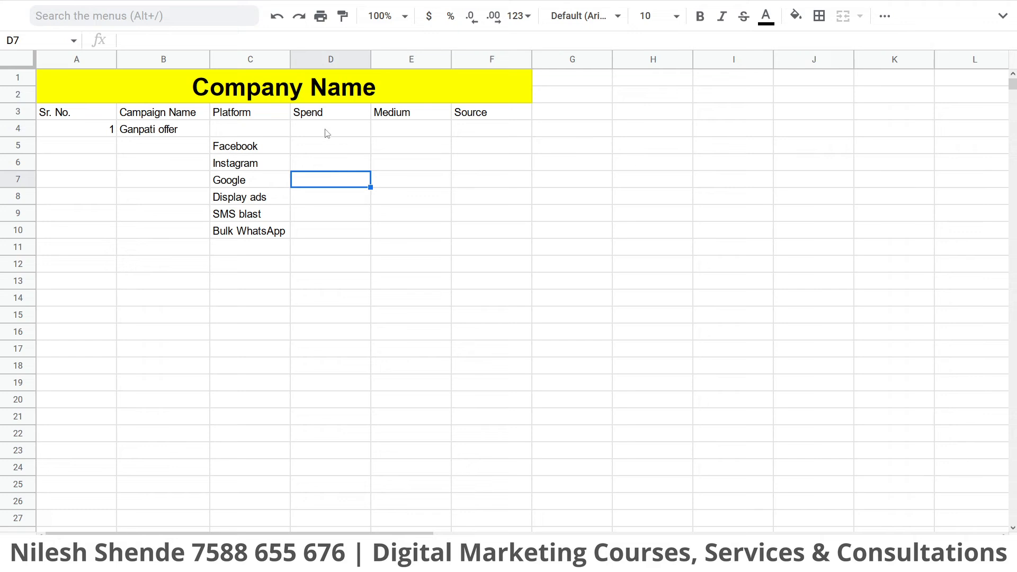
click(318, 117)
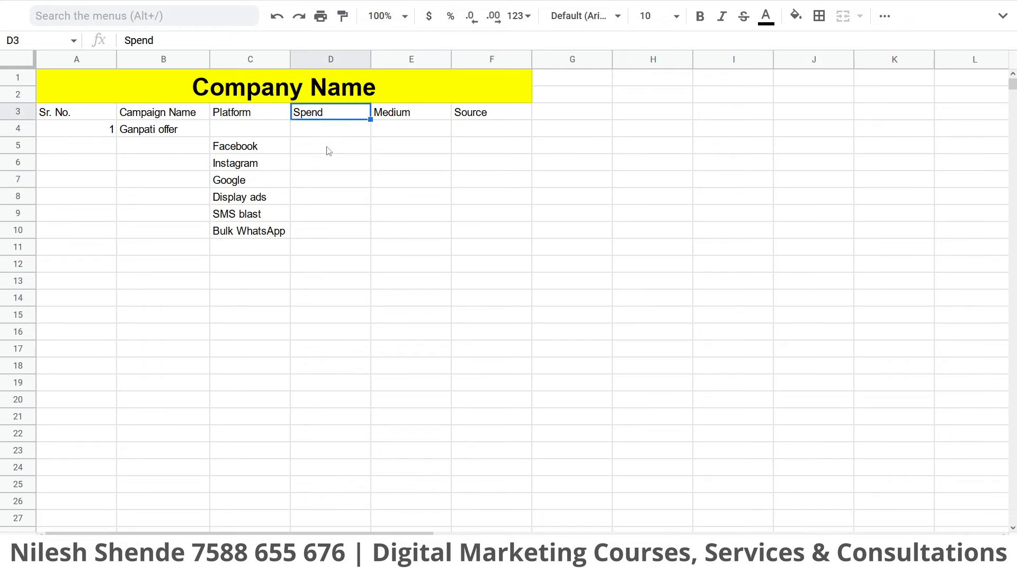
click(328, 151)
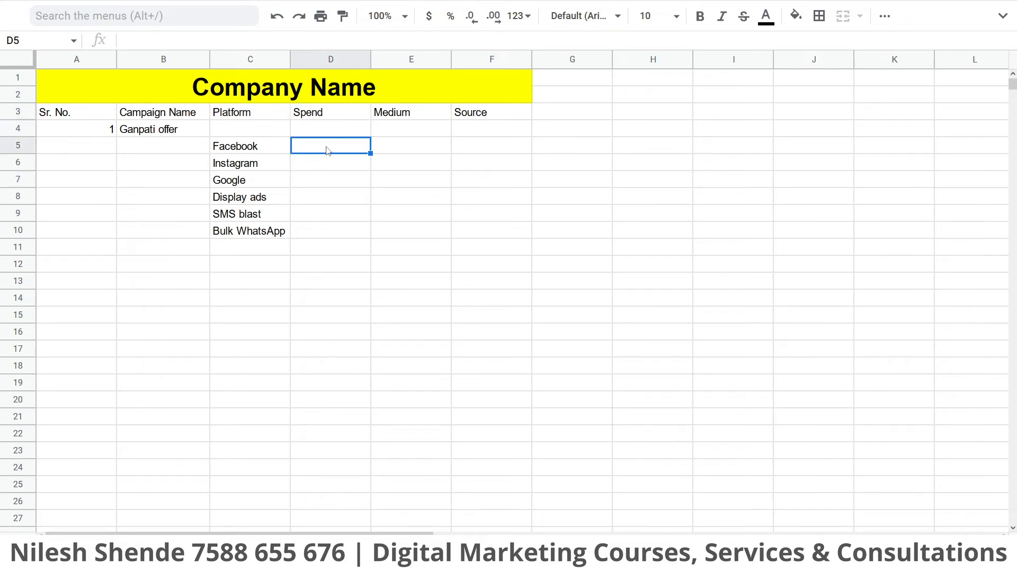
text(1000)
key(Return)
text(100)
key(Return)
key(Up)
key(Up)
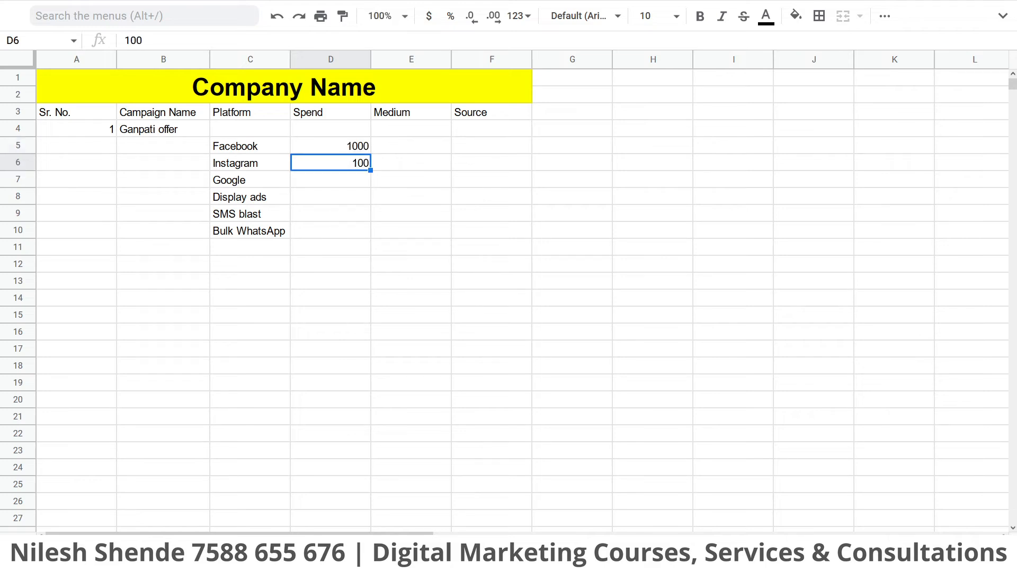
key(Down)
key(Up)
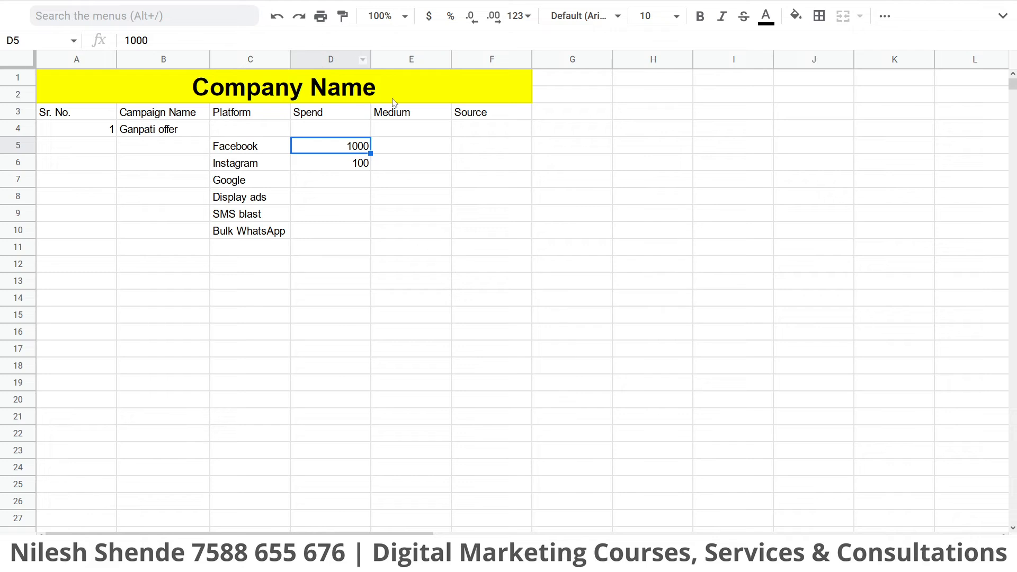
drag(372, 152, 348, 235)
click(419, 216)
Select the platform names list, ending on the Facebook cell
click(339, 162)
click(391, 201)
drag(284, 150, 286, 234)
click(334, 232)
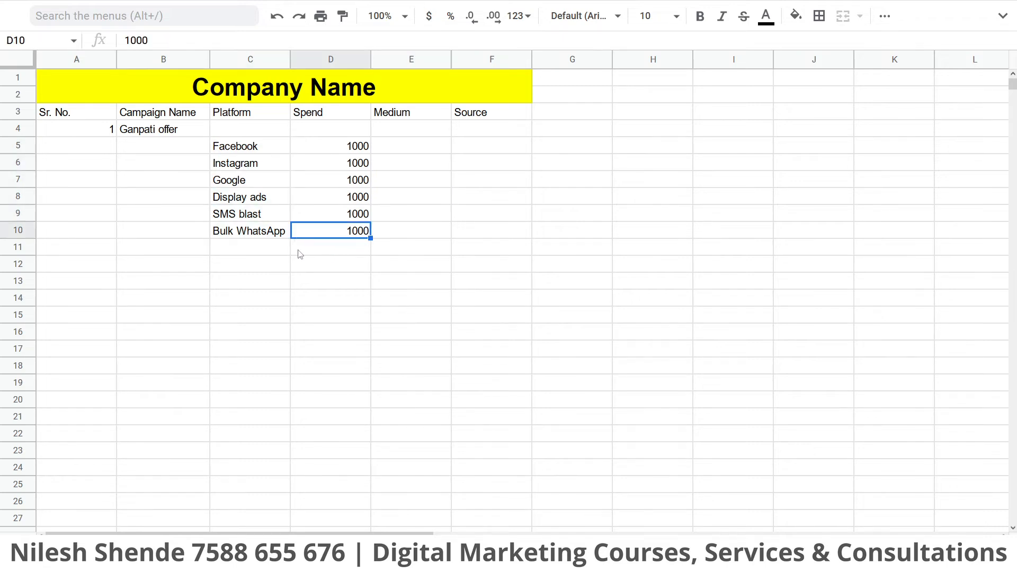
click(264, 234)
click(260, 217)
click(261, 199)
click(260, 185)
click(260, 168)
click(265, 151)
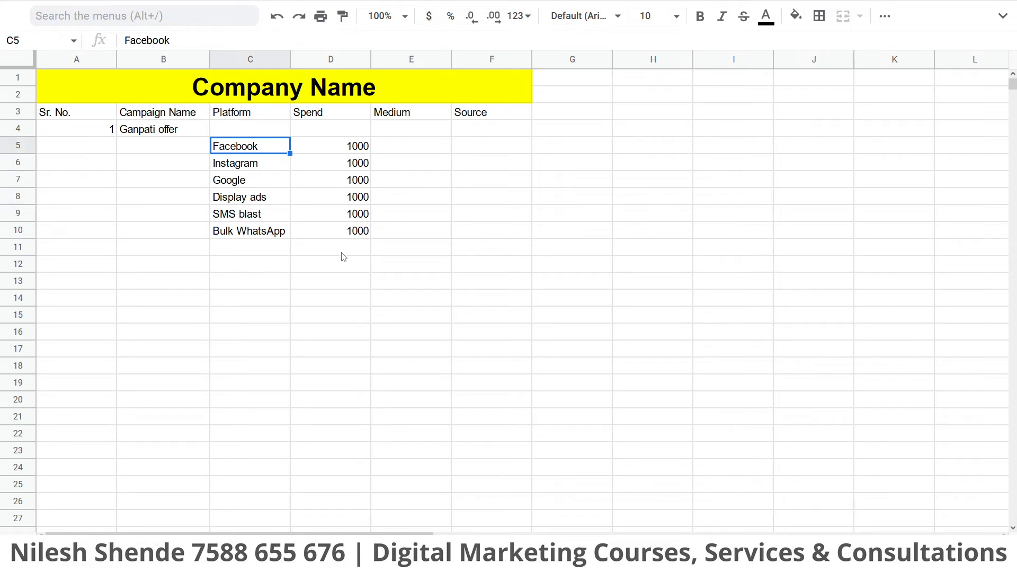
click(343, 253)
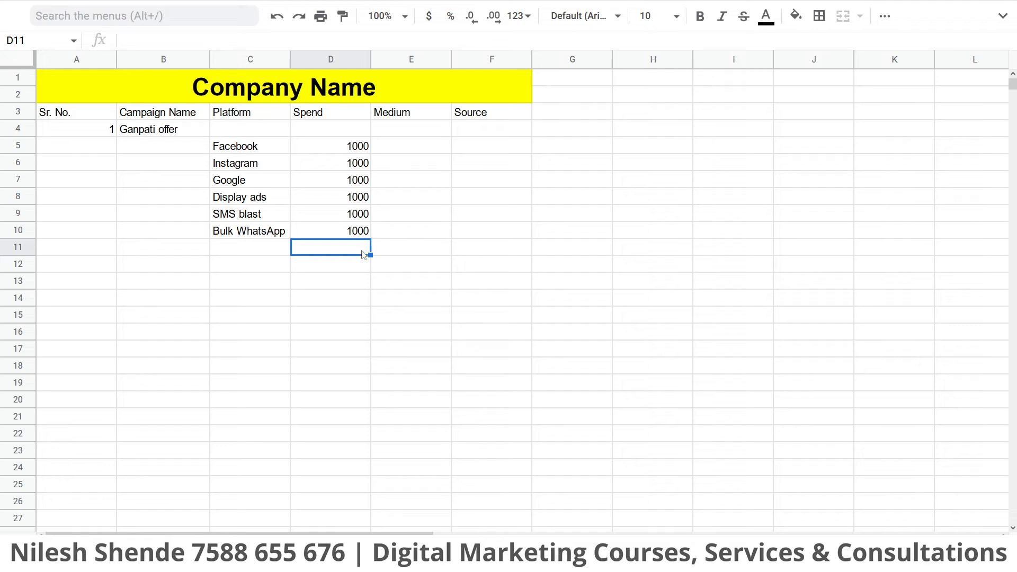
click(248, 153)
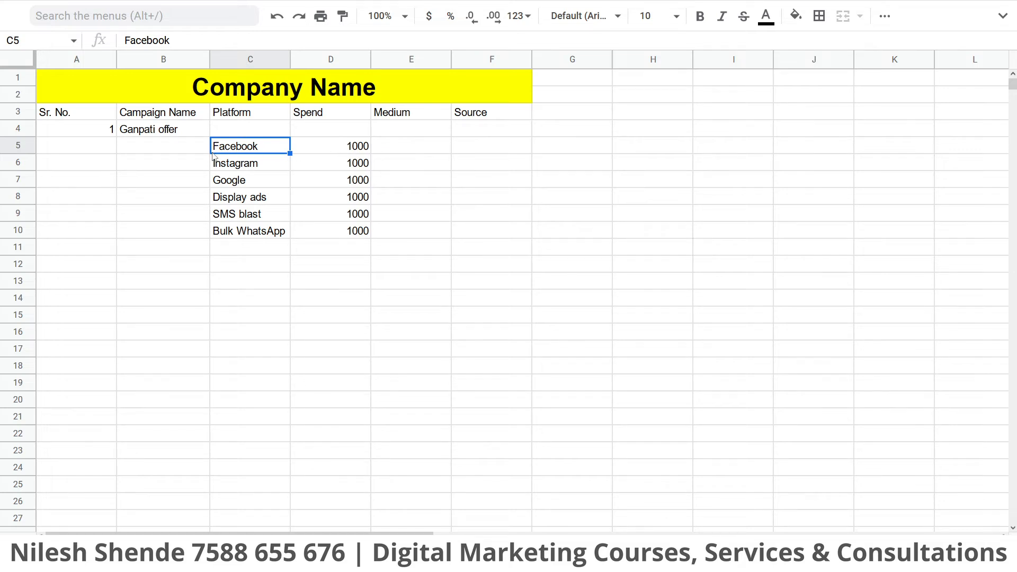
Enter 100000 beside Facebook in B5 and paste it beside Instagram in B6
double_click(181, 150)
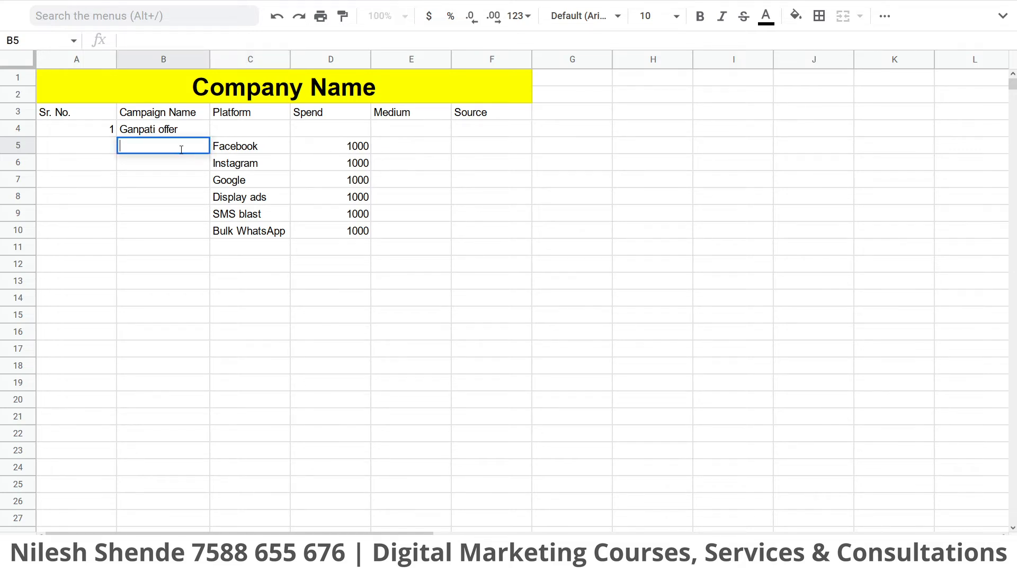
text(100000)
key(Return)
click(243, 147)
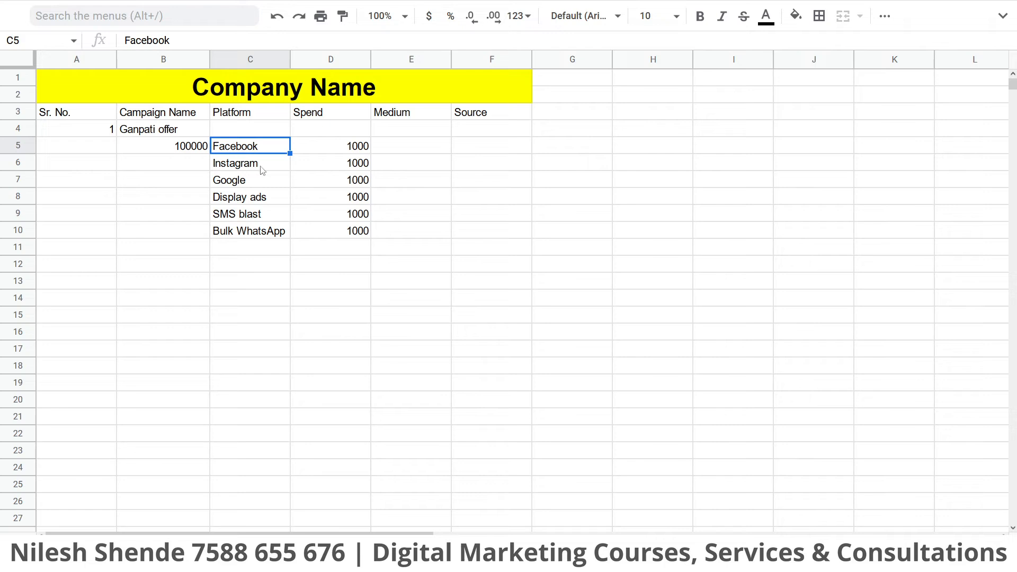
click(207, 166)
key(ctrl+v)
Enter 1000 beside Google in B7, correcting the mistyped 500-1000
click(256, 183)
click(205, 184)
text(500)
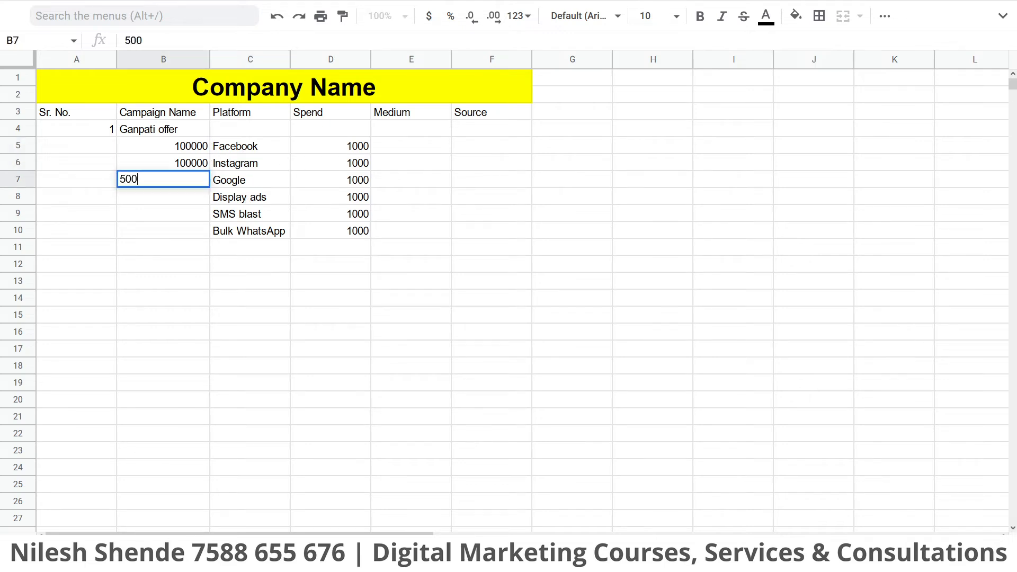
text(-1000)
key(Left)
key(Right)
key(F2)
key(Delete)
key(Delete)
key(Delete)
key(Delete)
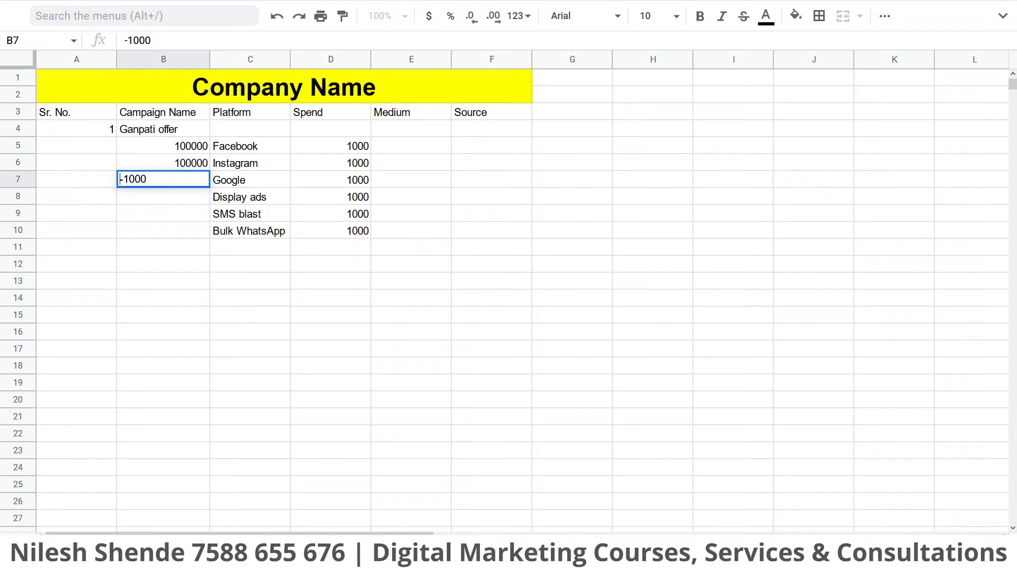
key(Return)
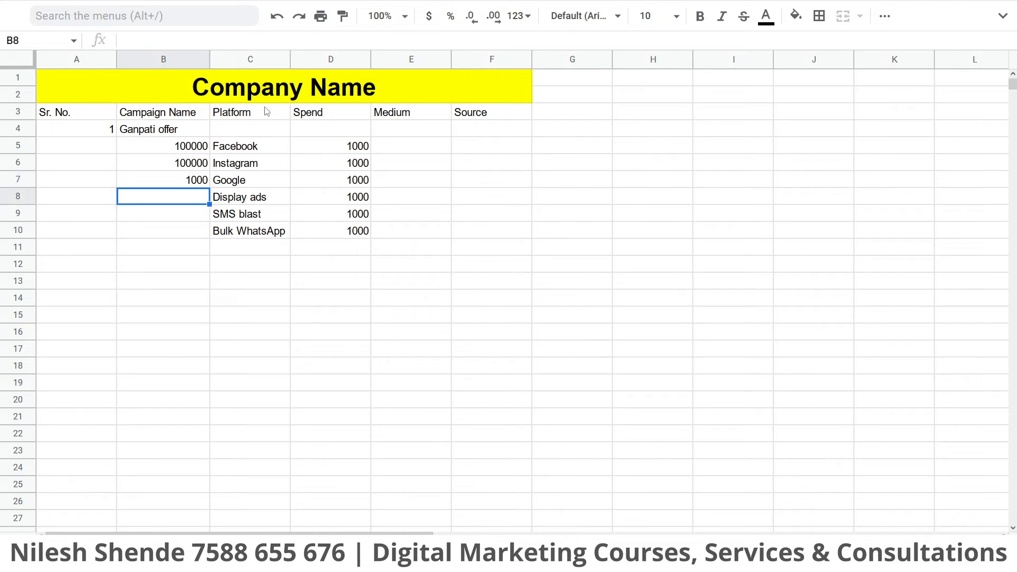
Enter 1000 beside Display ads and SMS blast, and 2000 beside Bulk WhatsApp
click(223, 200)
click(191, 202)
text(1000)
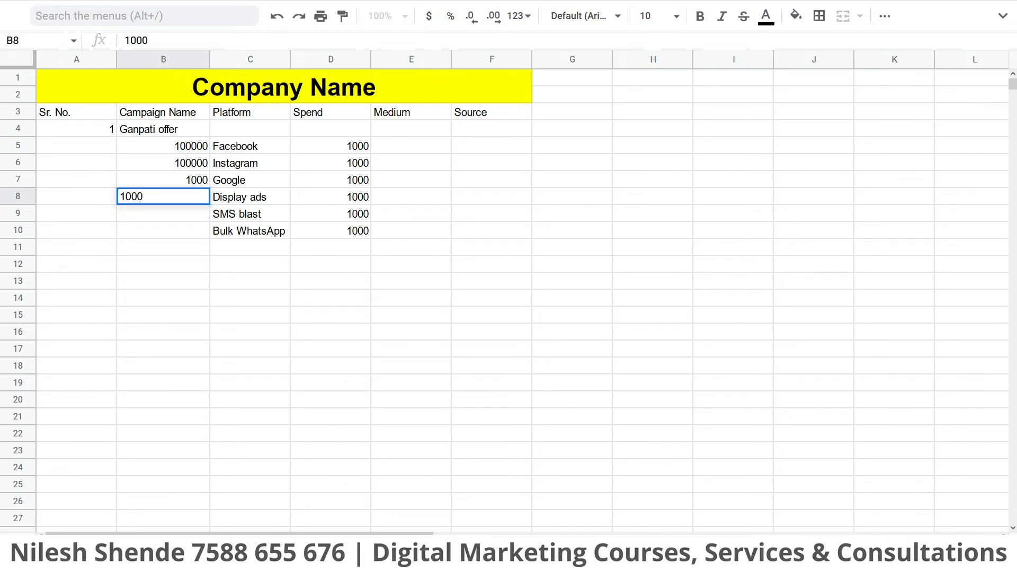
key(Return)
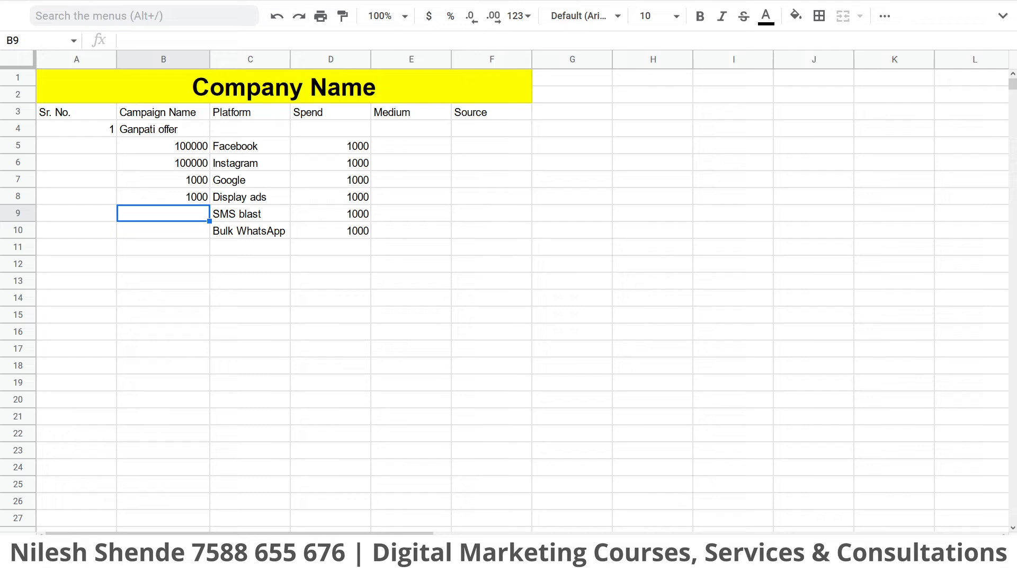
text(1000)
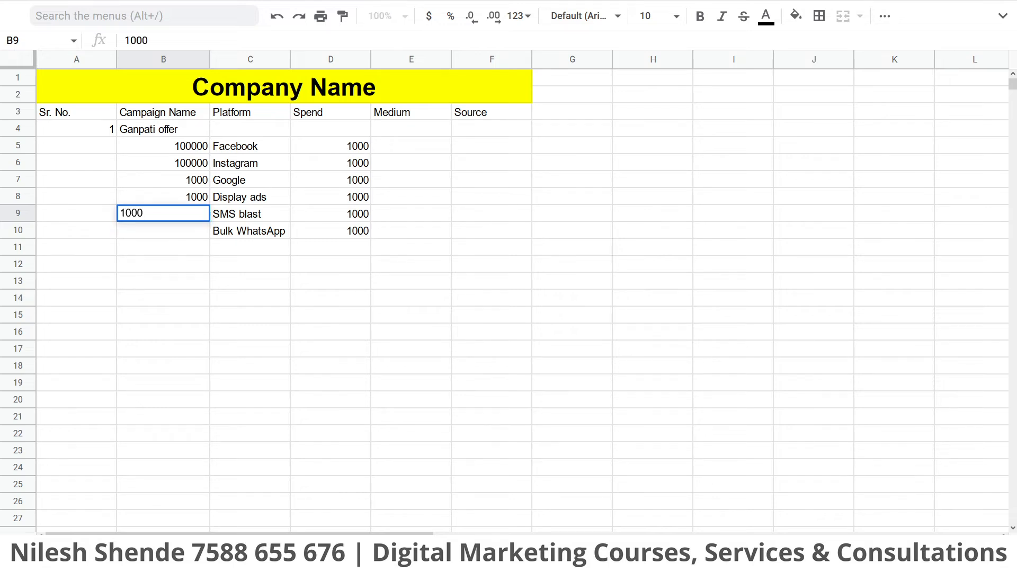
key(Return)
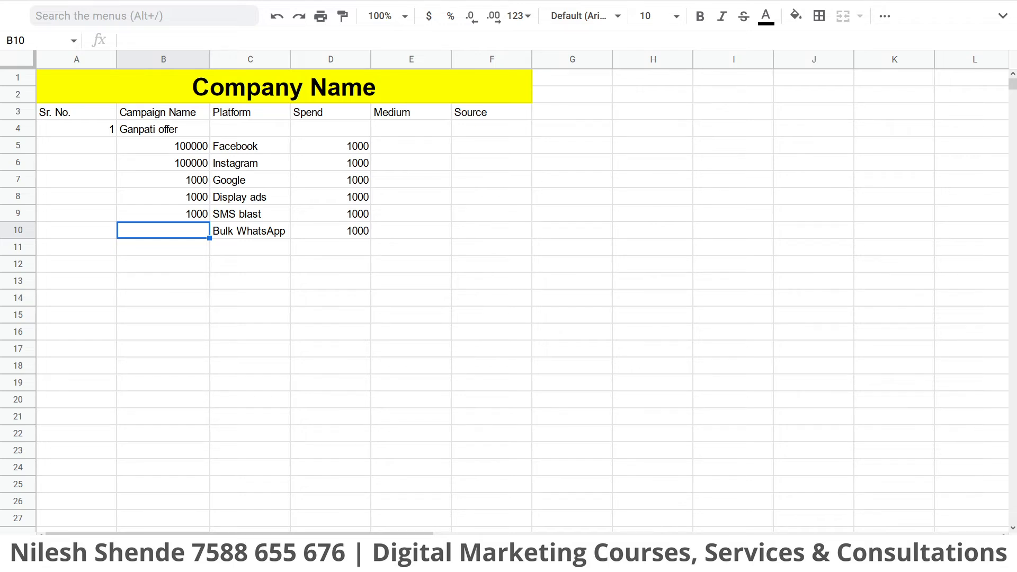
text(2000)
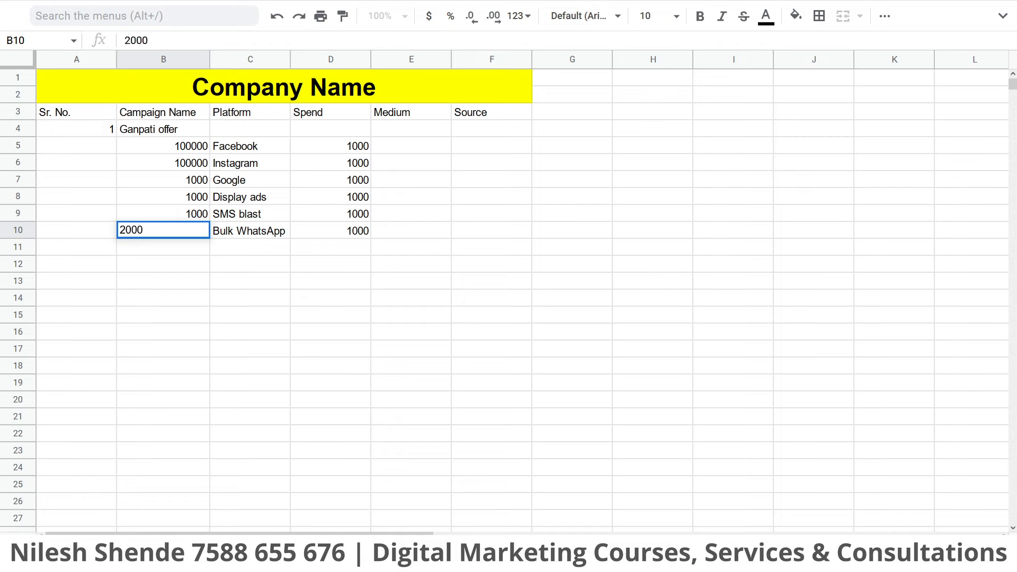
key(Return)
drag(180, 155, 188, 233)
click(181, 249)
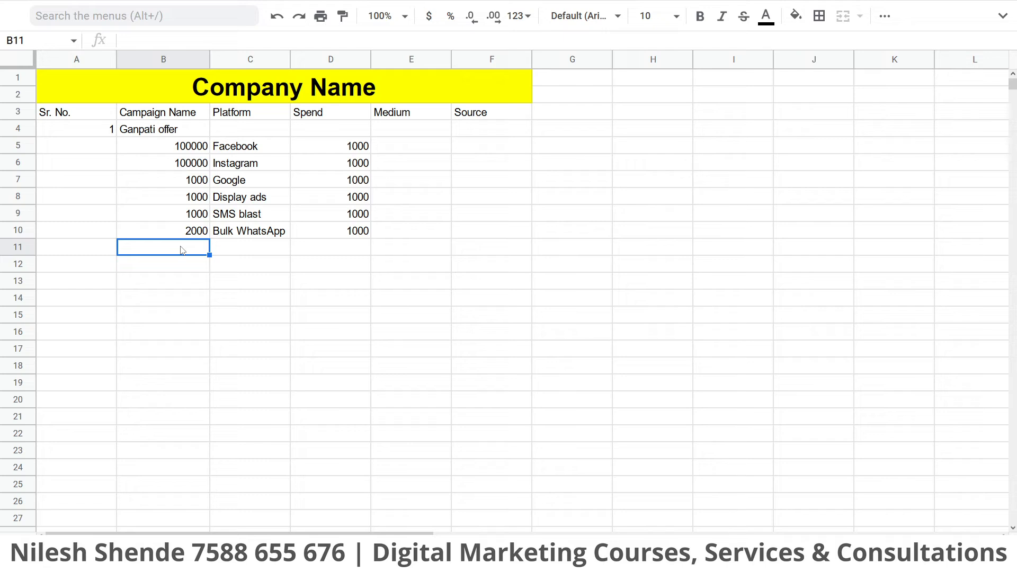
Total B5:B10 in B11 with =SUM(B5:B10)
text(=)
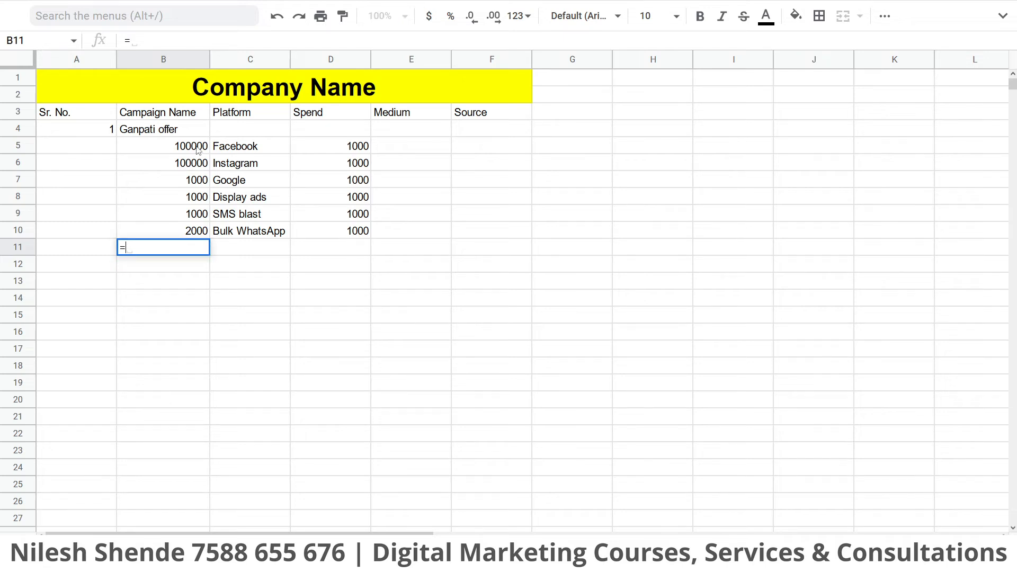
text(sum)
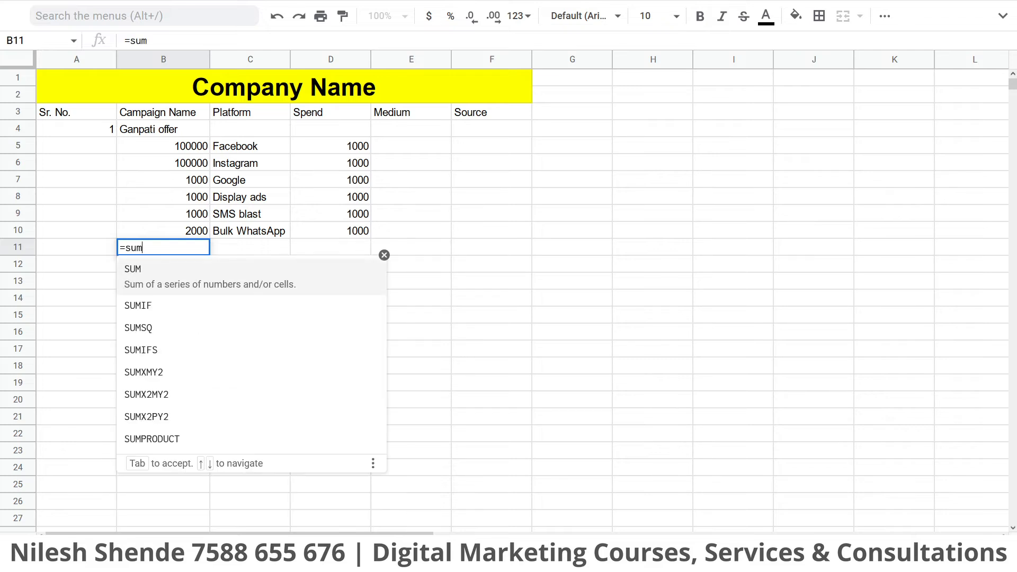
click(155, 269)
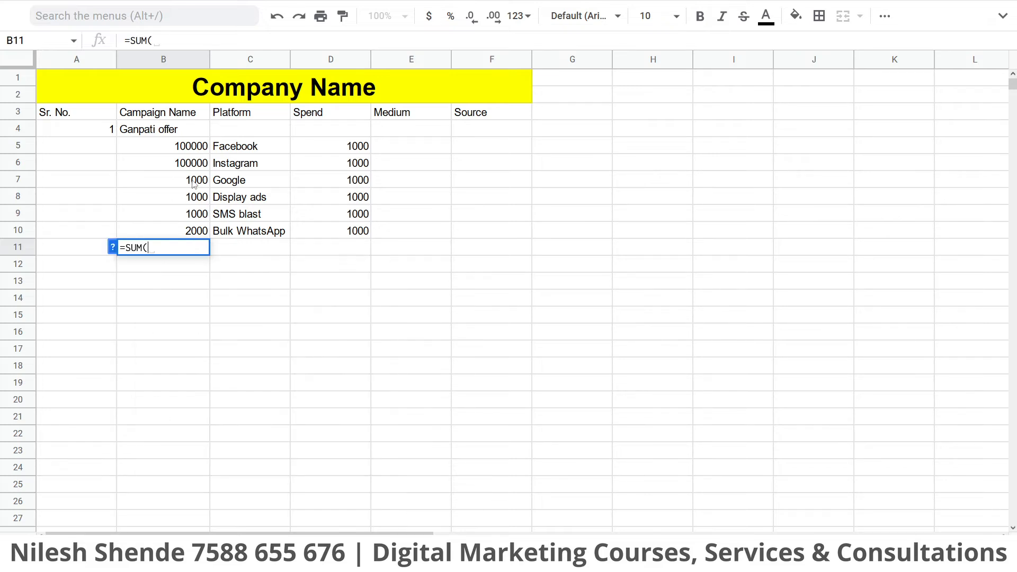
drag(194, 149, 196, 234)
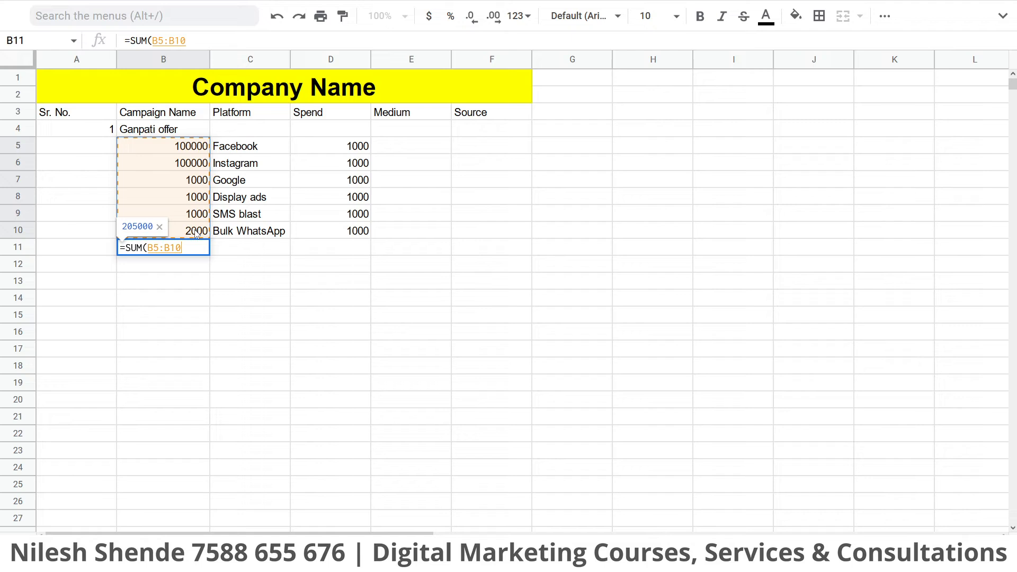
key(Return)
Give the B11 total cell a light yellow fill
click(199, 292)
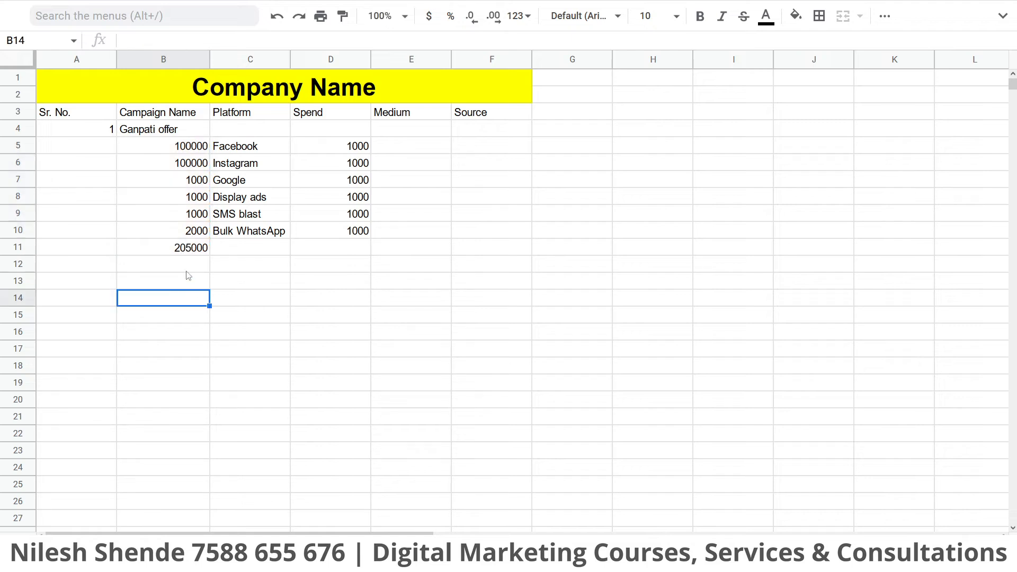
click(181, 252)
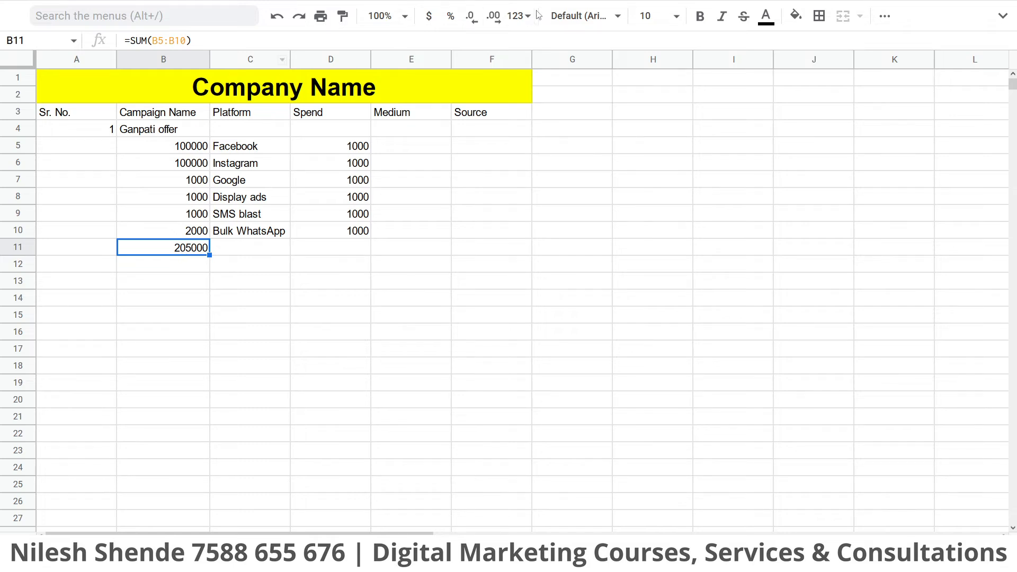
click(796, 16)
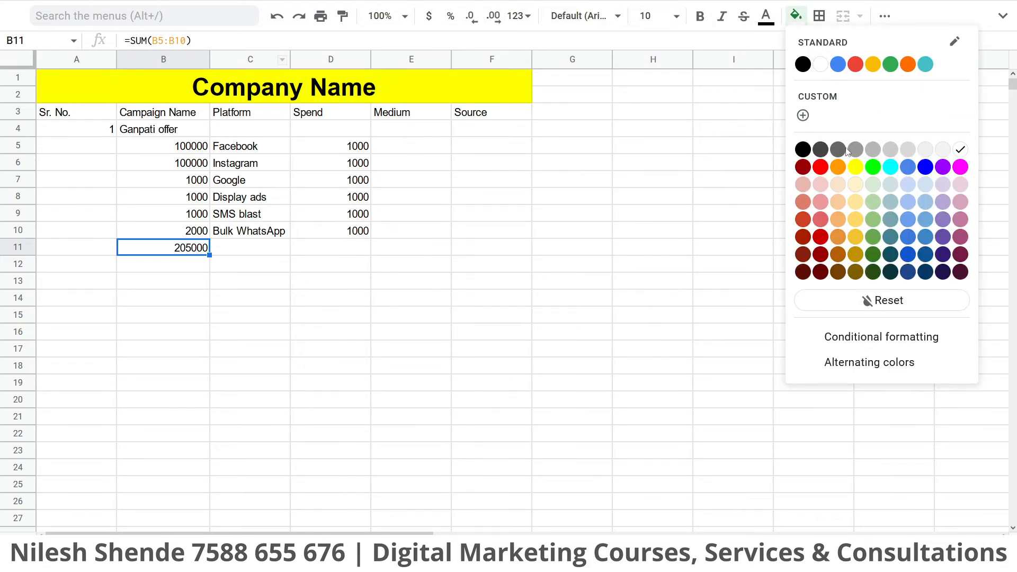
click(856, 187)
click(482, 238)
click(169, 253)
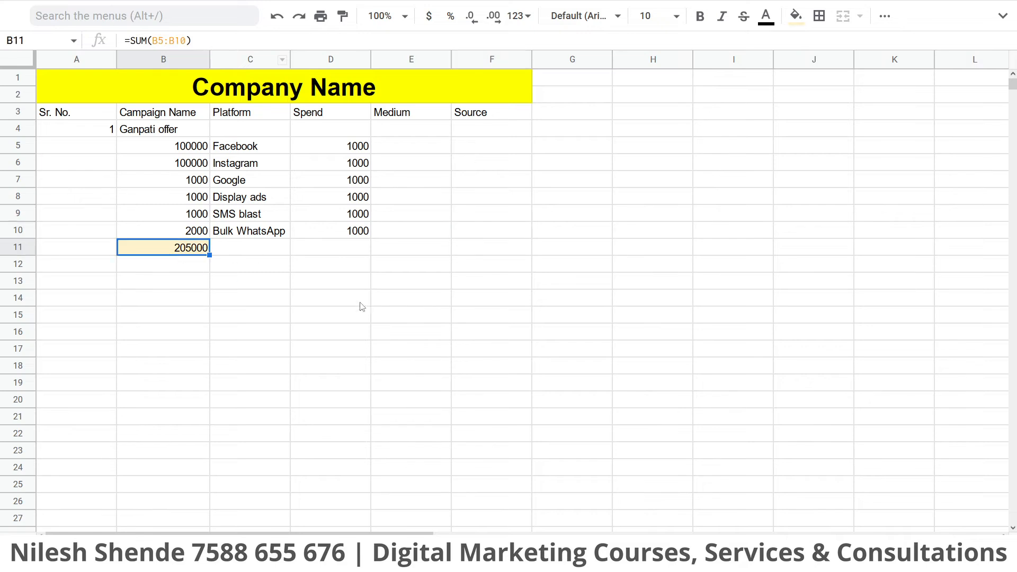
Highlight the summed figures B5:B10 and the Facebook row, then select B14
drag(180, 147, 175, 231)
click(309, 214)
drag(191, 147, 349, 144)
click(350, 145)
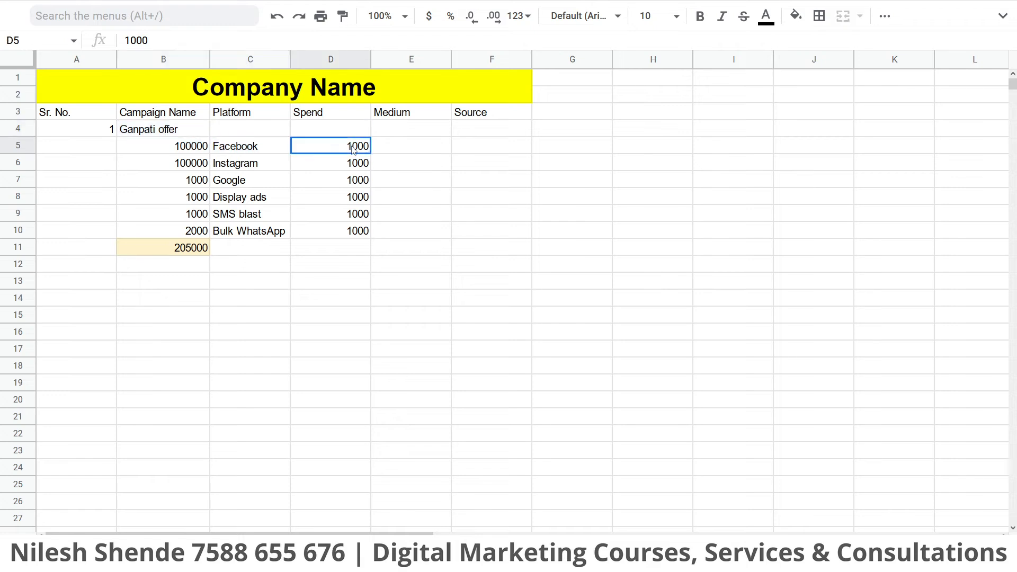
click(261, 264)
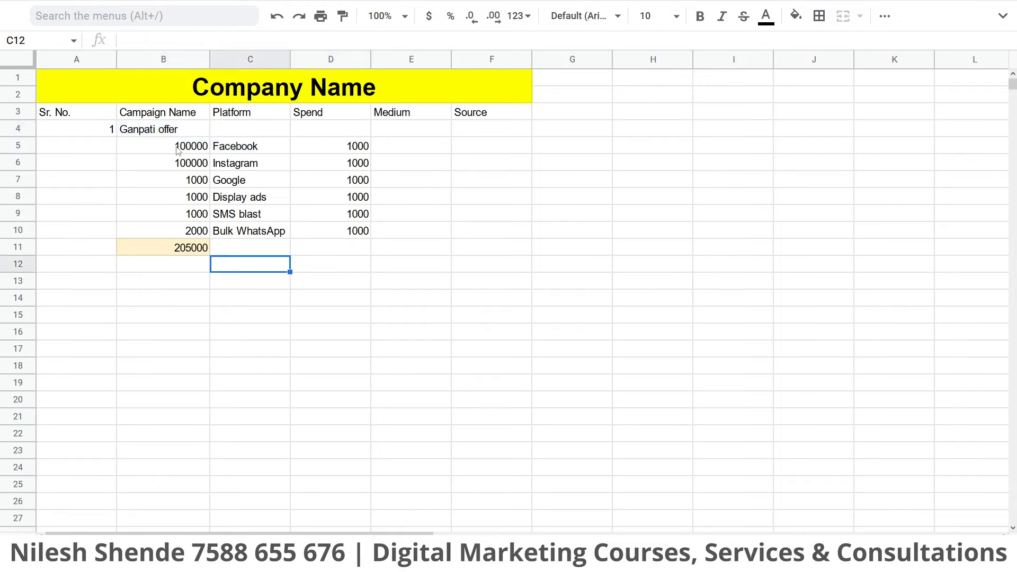
click(148, 301)
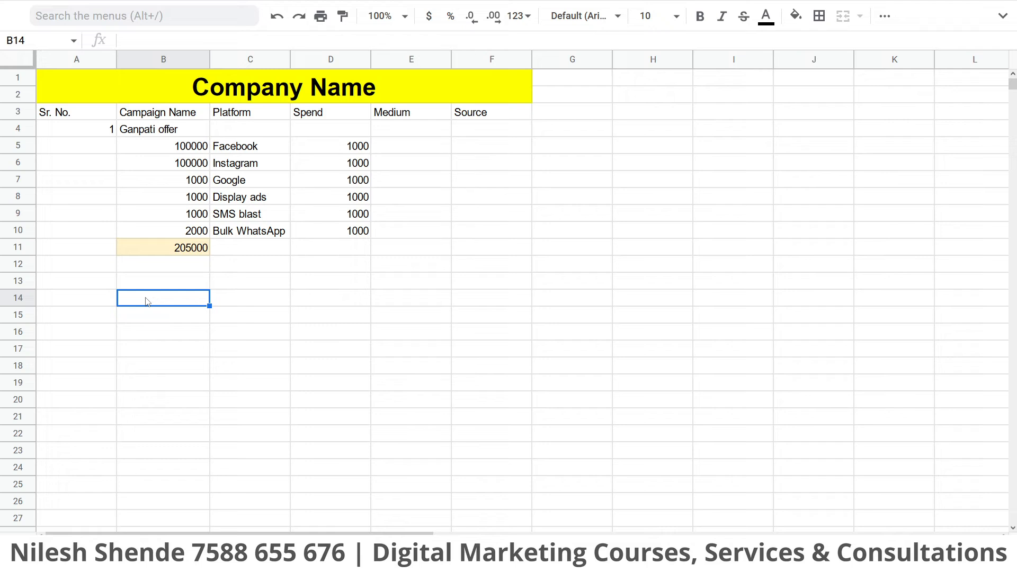
Enter 50 in B14 and 20 in B15
text(50)
key(Return)
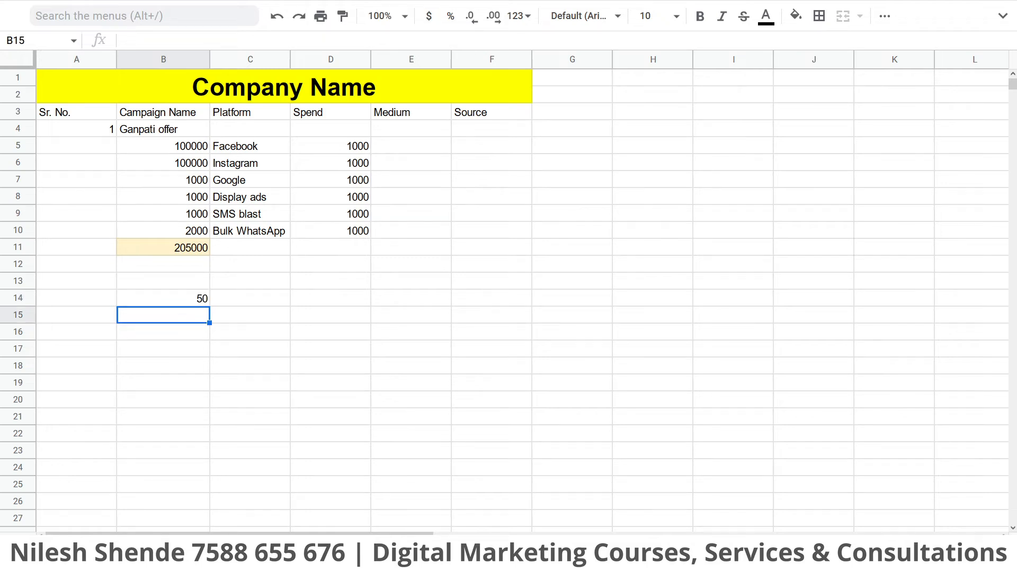
click(199, 147)
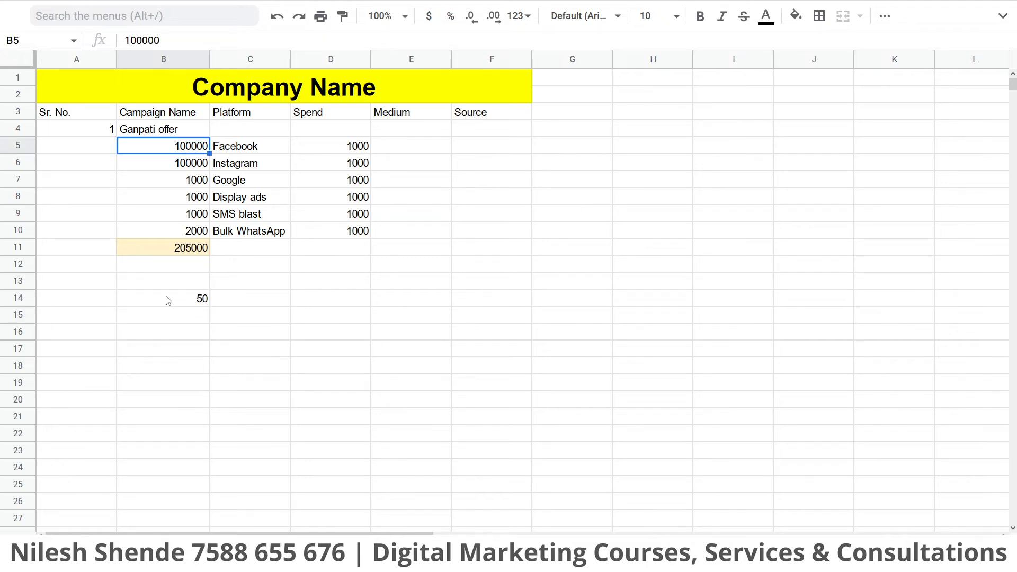
click(187, 168)
click(188, 321)
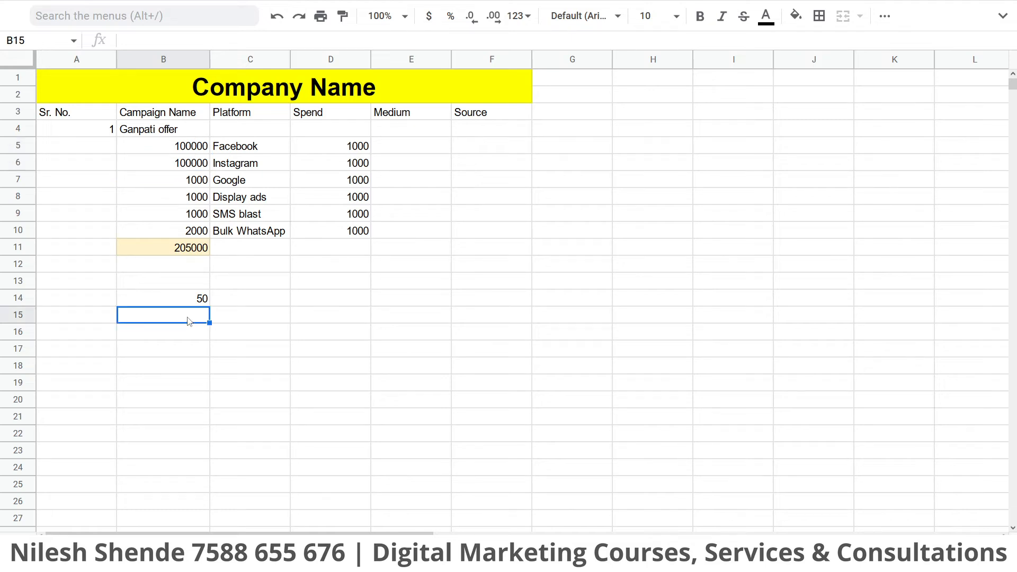
text(20)
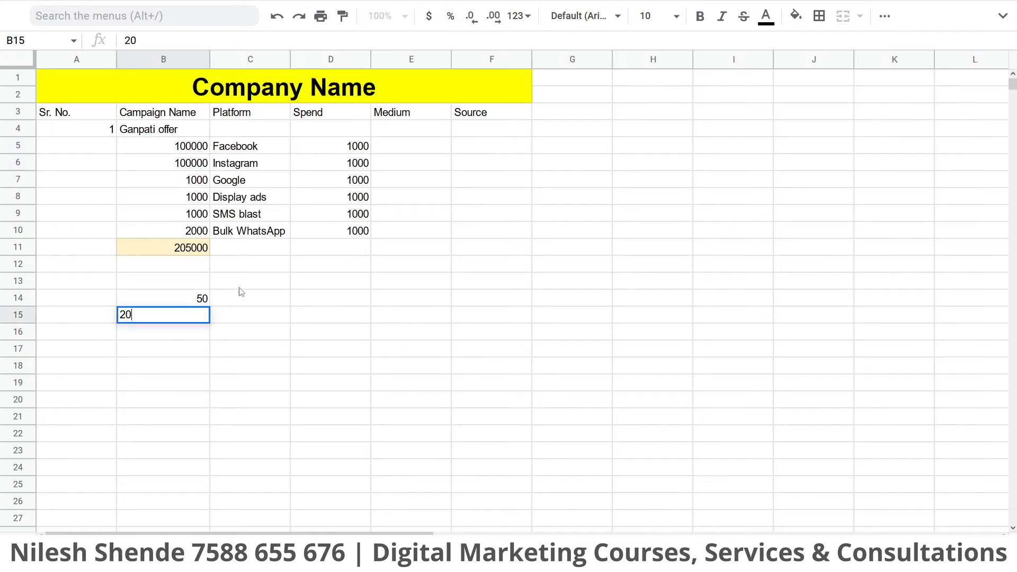
click(309, 280)
click(199, 183)
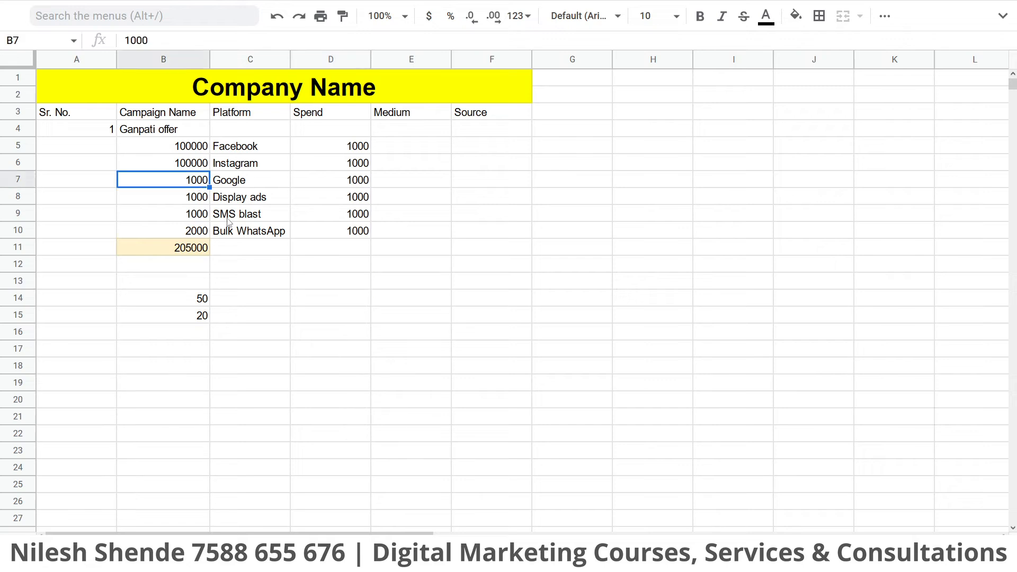
click(198, 337)
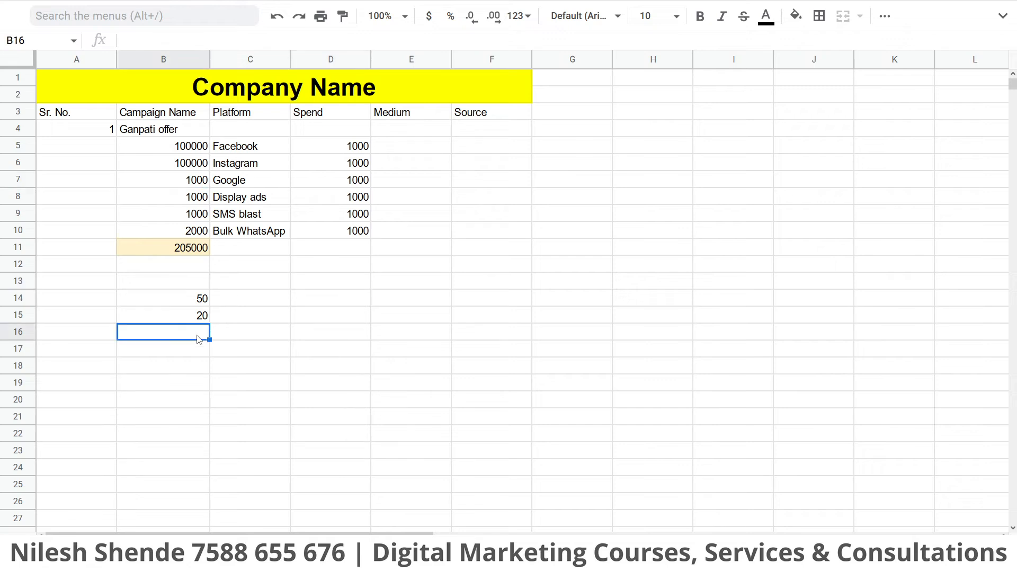
Enter 35, 10 and 200 in B16 through B18
text(35)
key(Return)
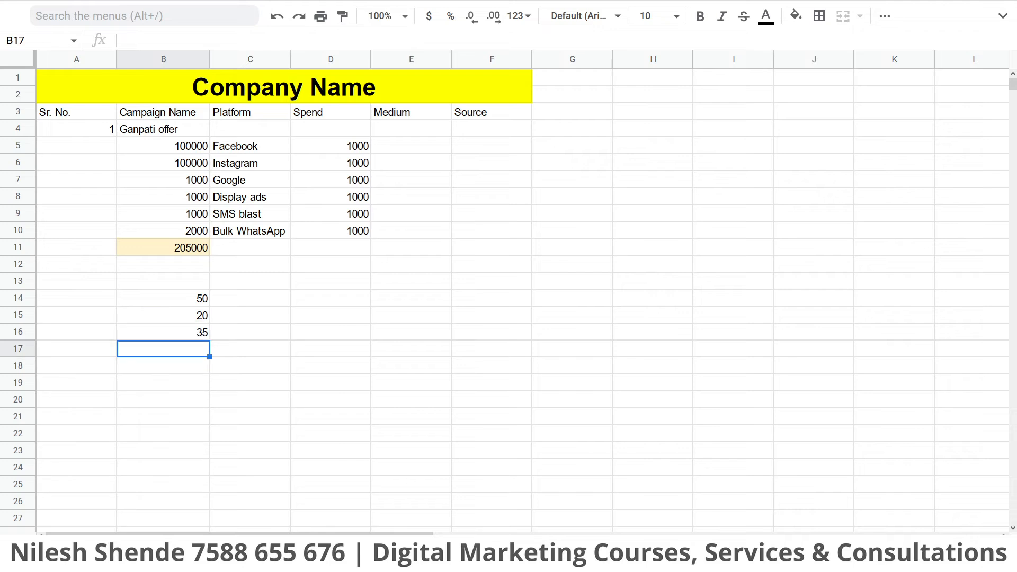
click(201, 215)
click(203, 353)
text(10)
key(Return)
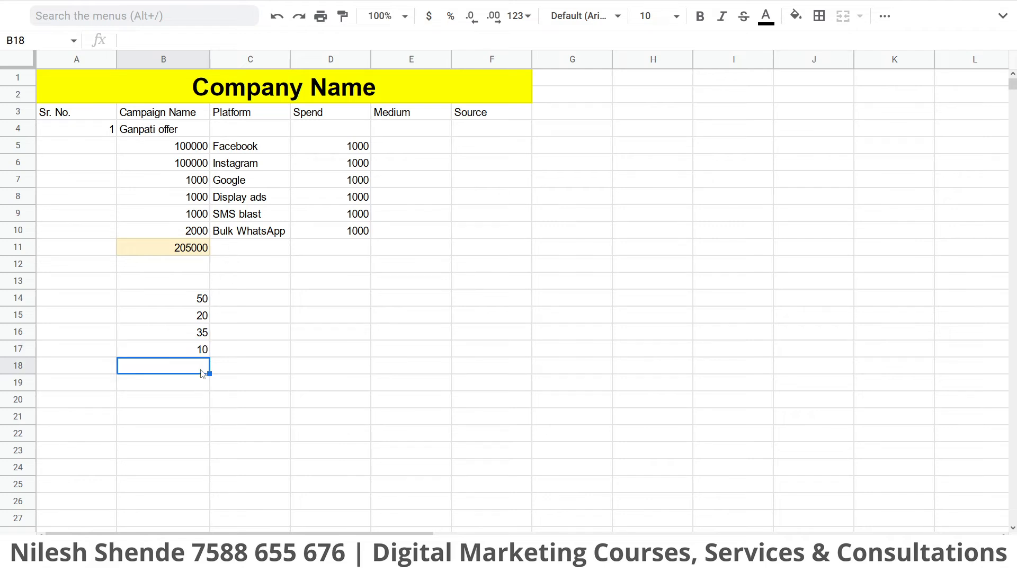
text(200)
key(Return)
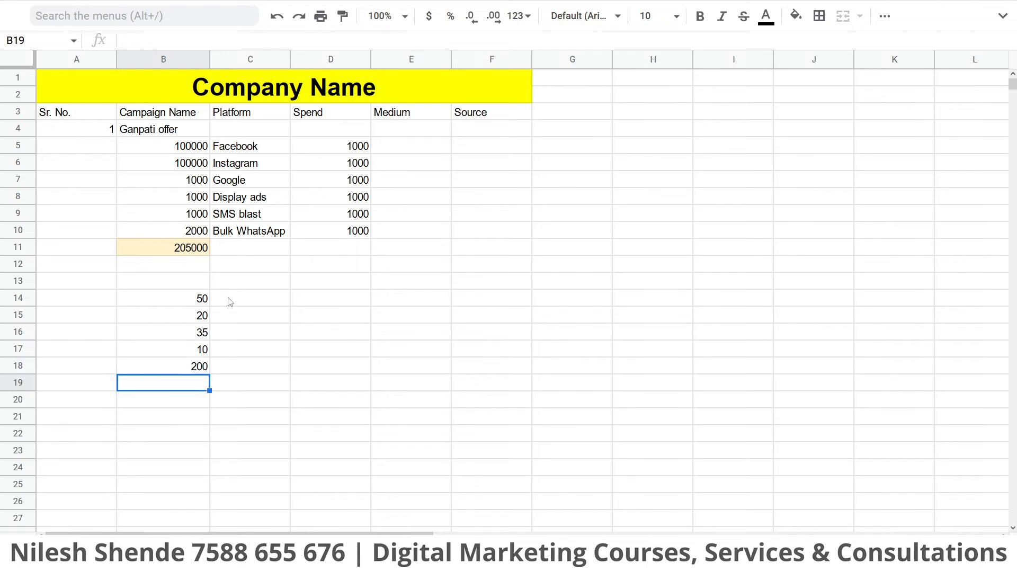
click(243, 371)
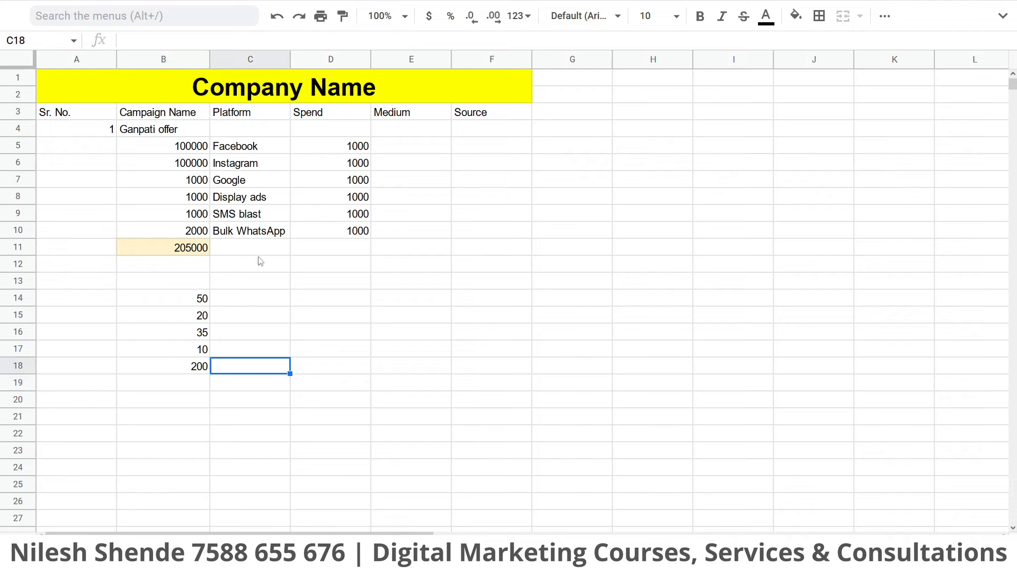
drag(365, 151, 339, 231)
click(333, 121)
drag(273, 149, 271, 241)
click(332, 235)
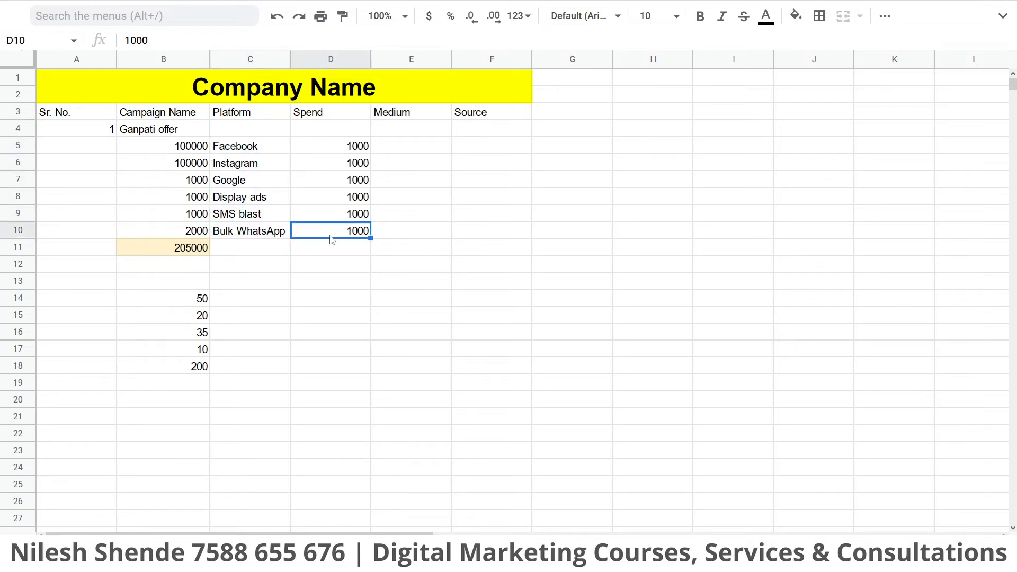
drag(275, 153, 291, 220)
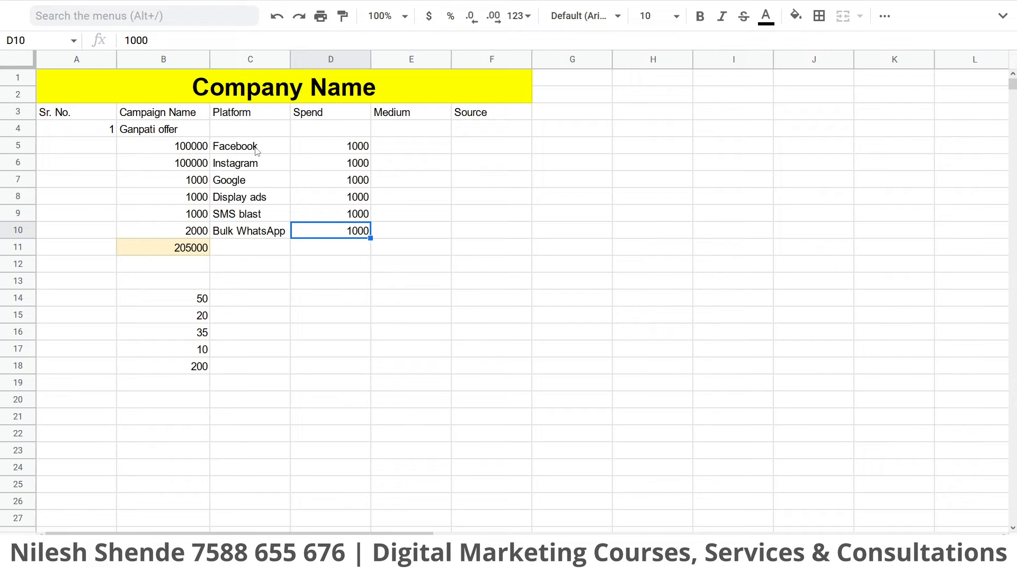
drag(256, 151, 267, 233)
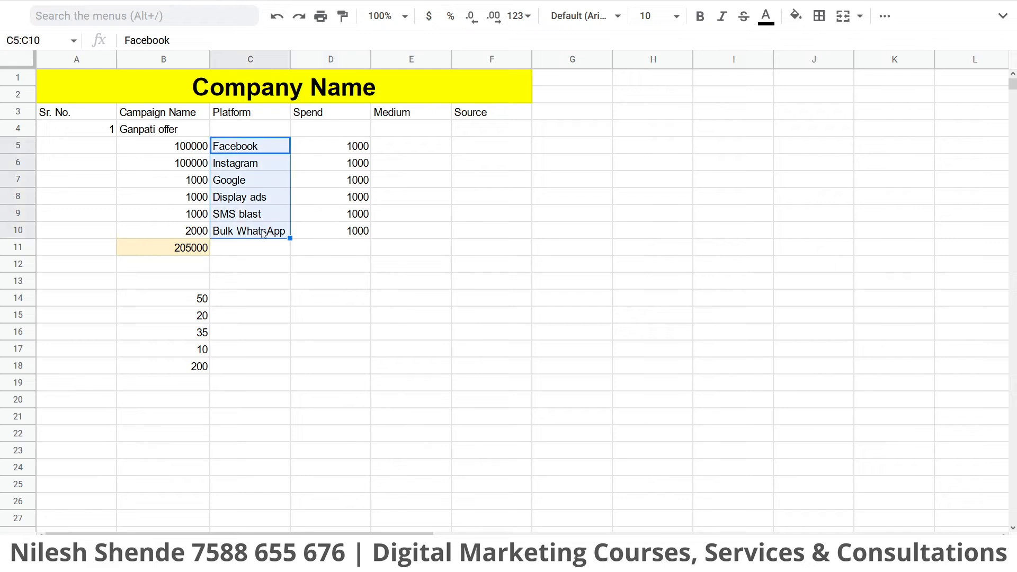
drag(348, 150, 354, 231)
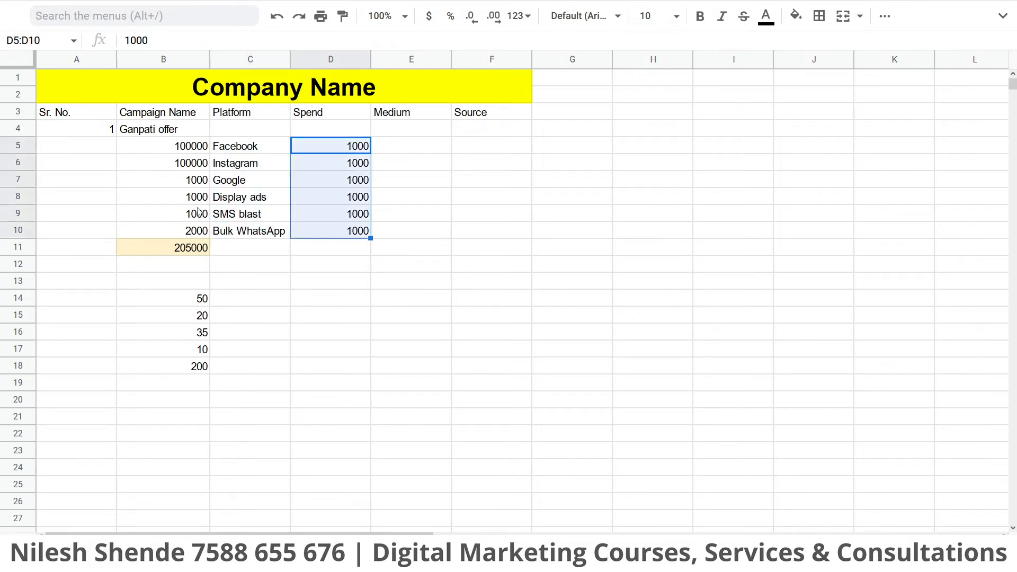
drag(184, 155, 199, 232)
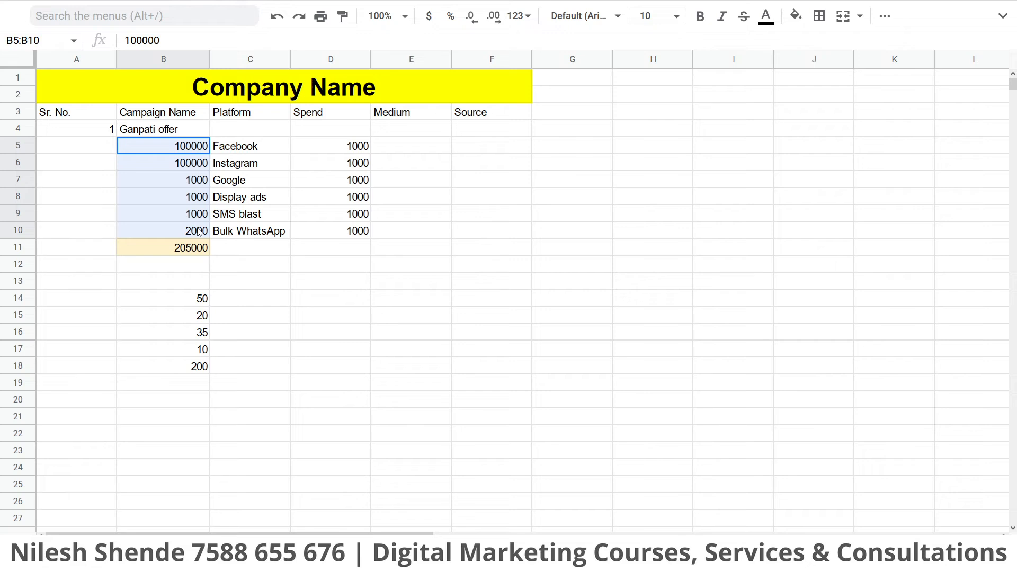
drag(200, 231, 199, 232)
drag(195, 306, 200, 368)
click(167, 290)
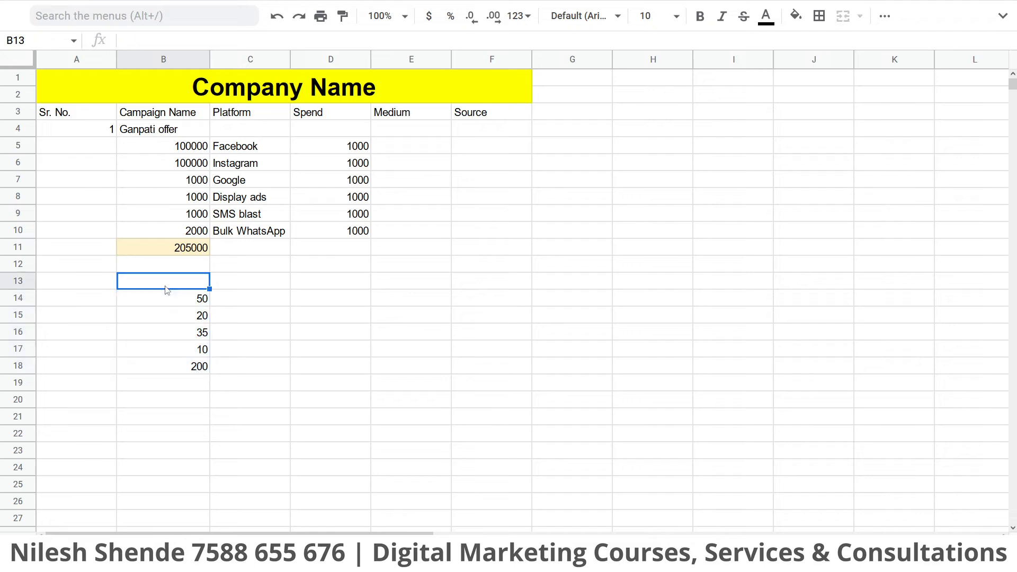
text(Conversion)
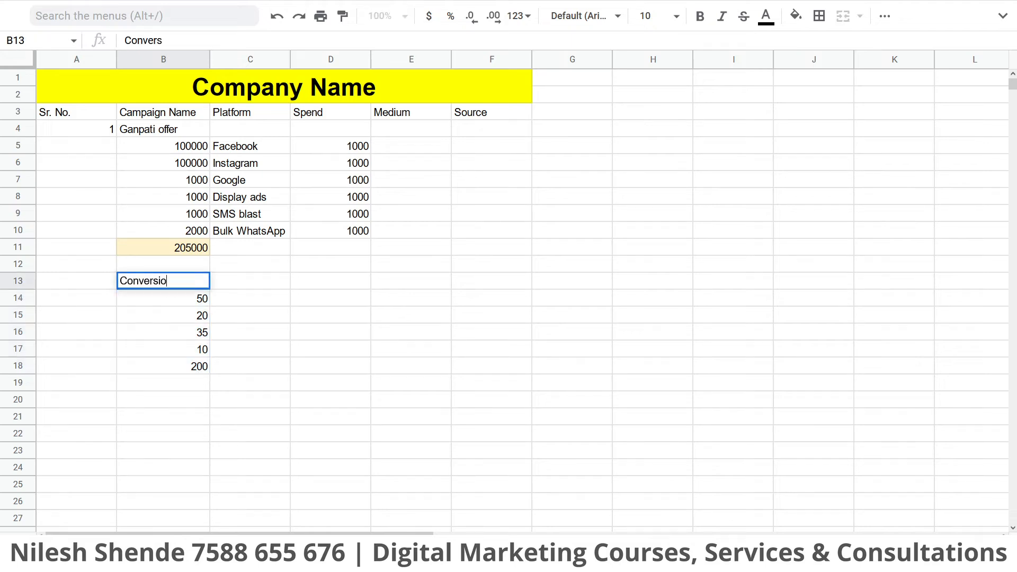
key(Return)
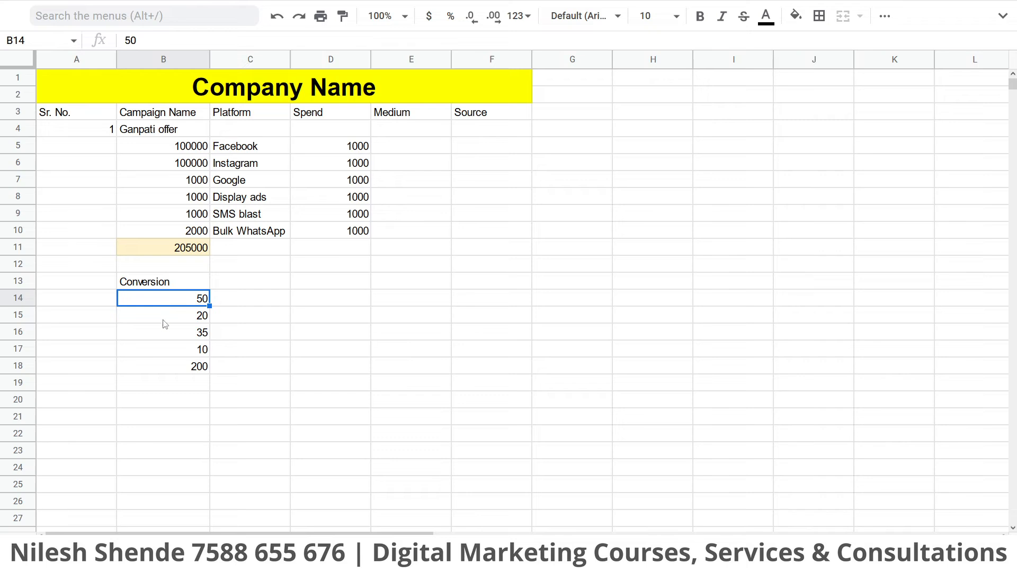
click(354, 149)
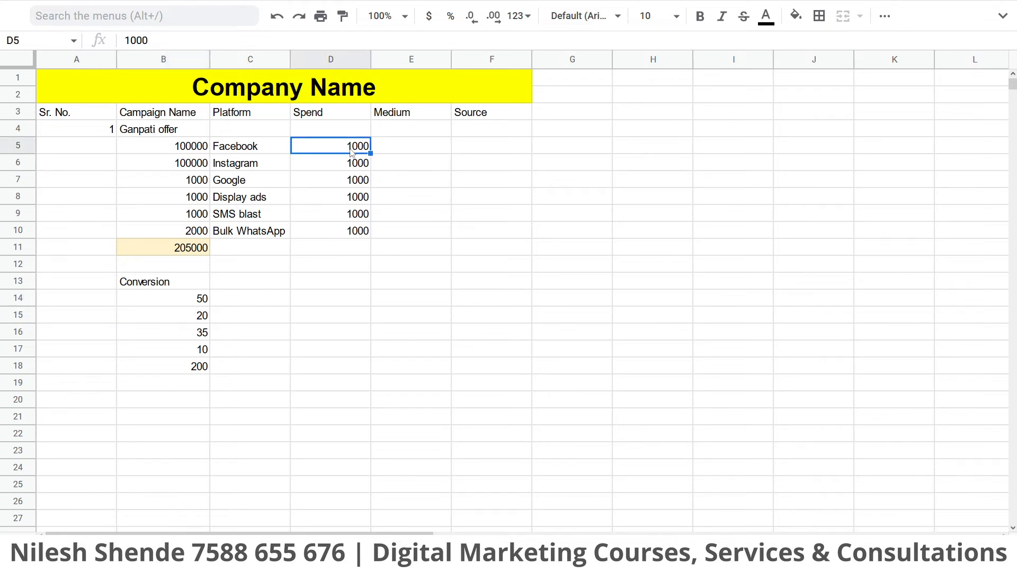
drag(196, 303, 222, 302)
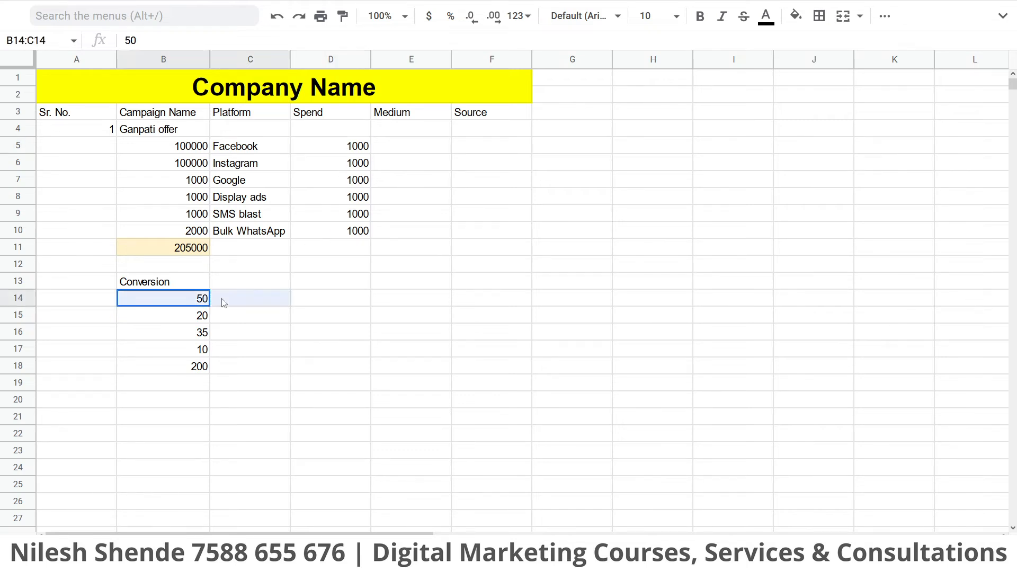
click(353, 167)
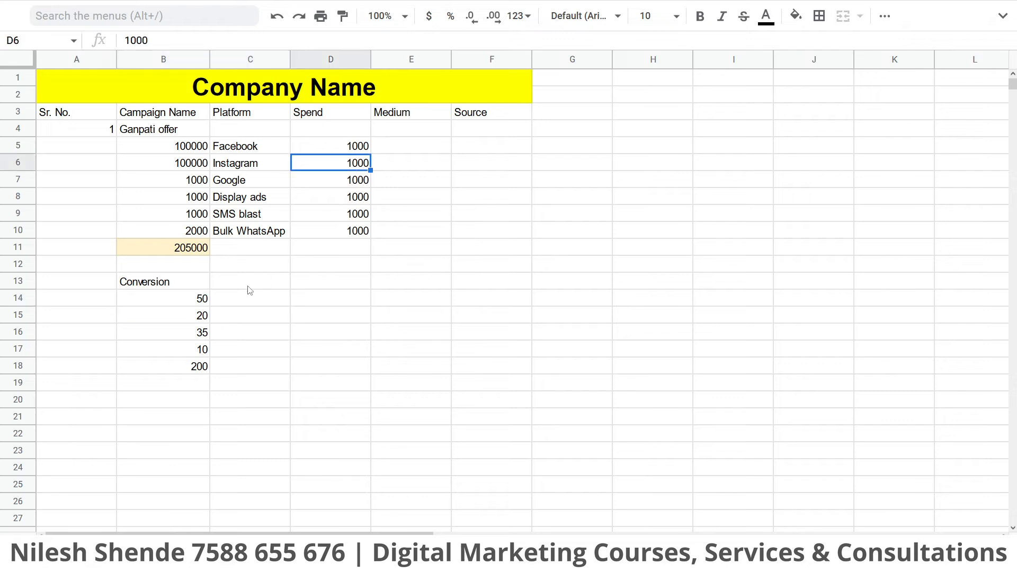
drag(202, 323, 219, 322)
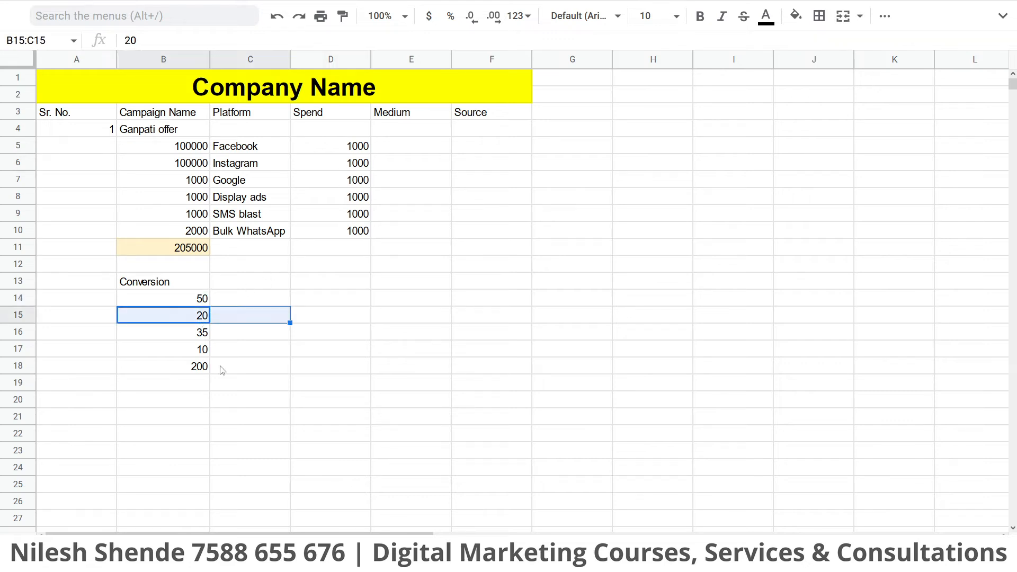
click(356, 183)
drag(197, 342, 229, 350)
click(342, 215)
click(354, 232)
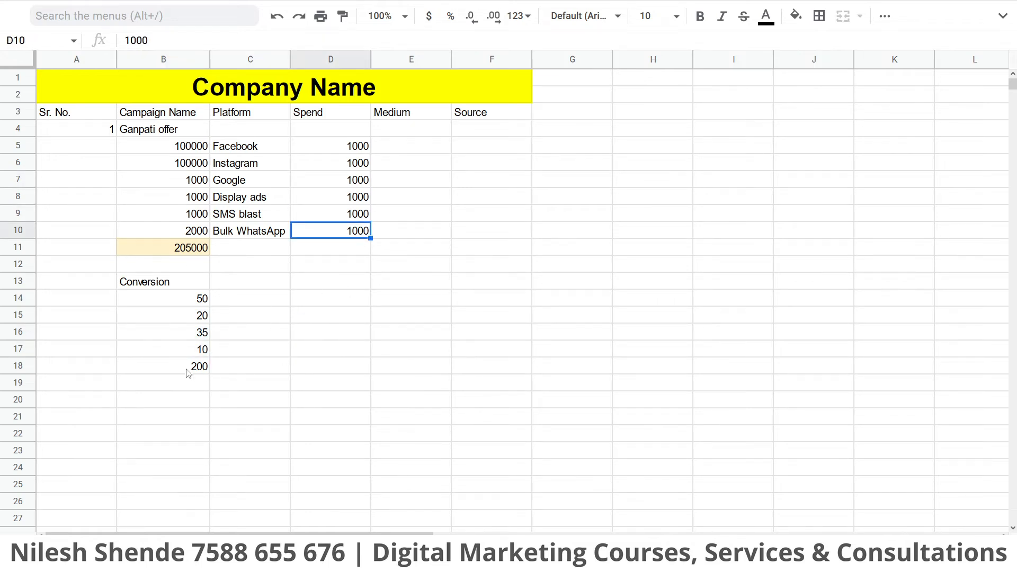
drag(197, 369, 241, 371)
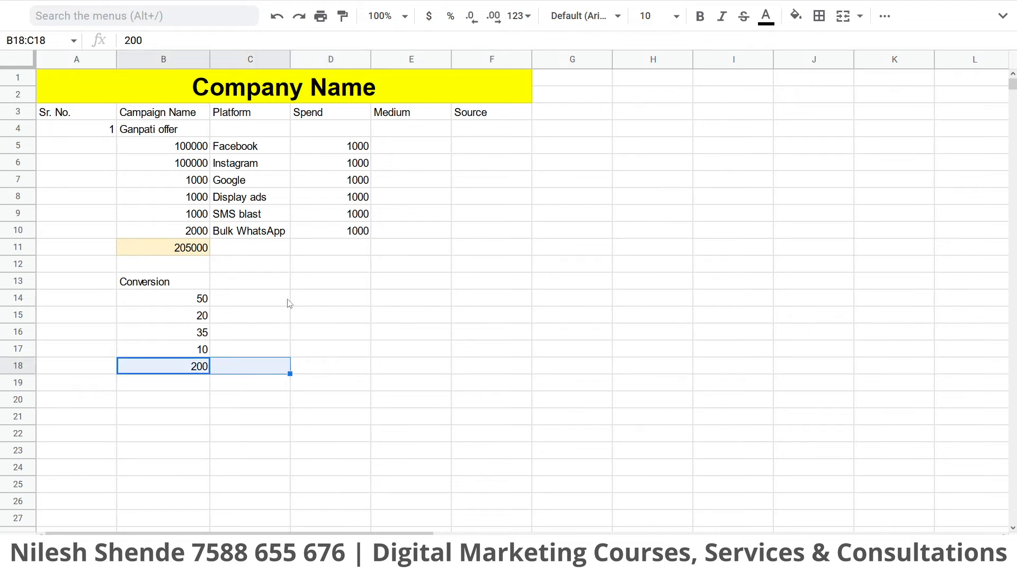
drag(353, 235, 187, 238)
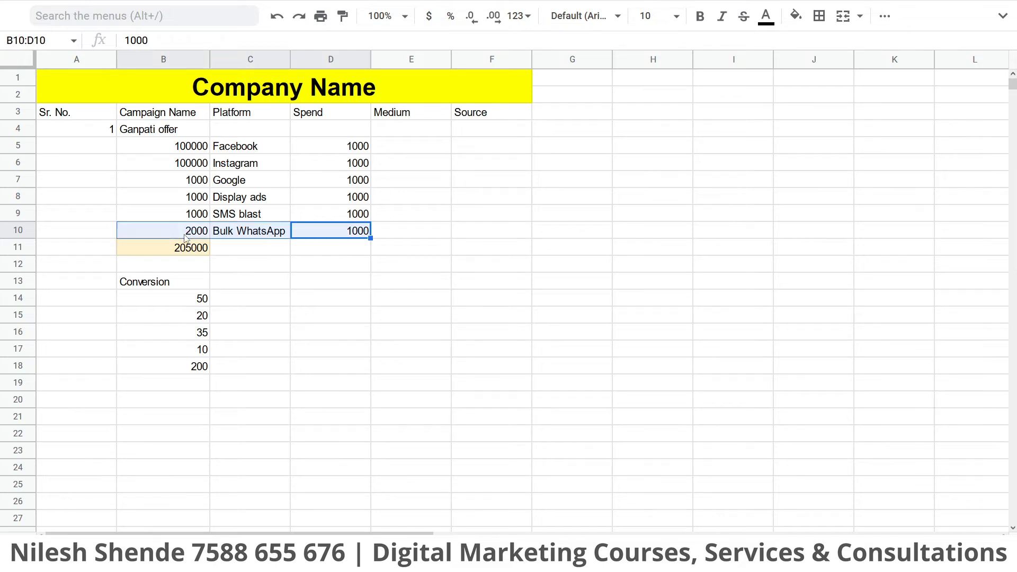
Enter 1 in C18 beside the 200 conversions
click(200, 370)
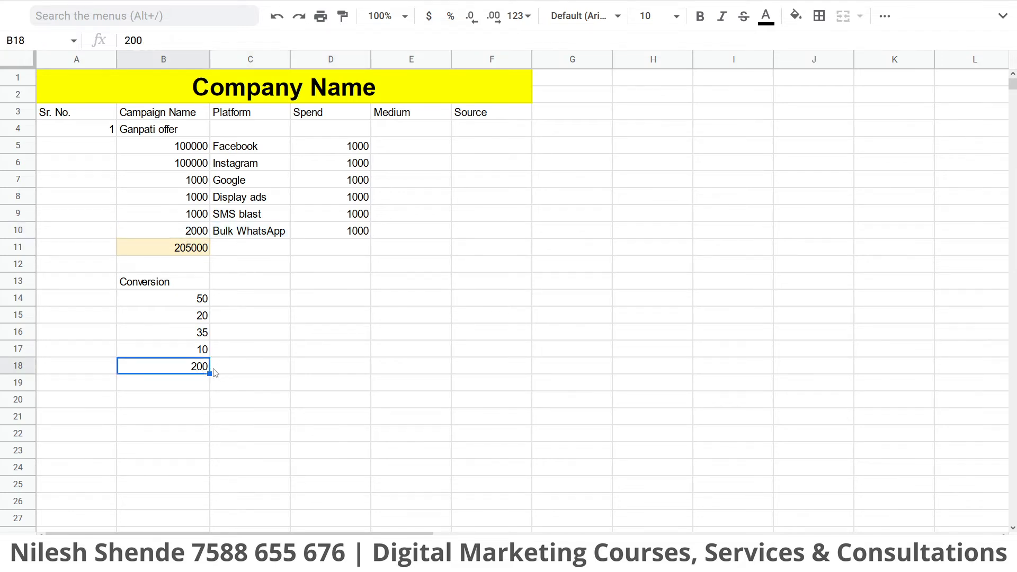
click(245, 374)
text(1)
click(306, 386)
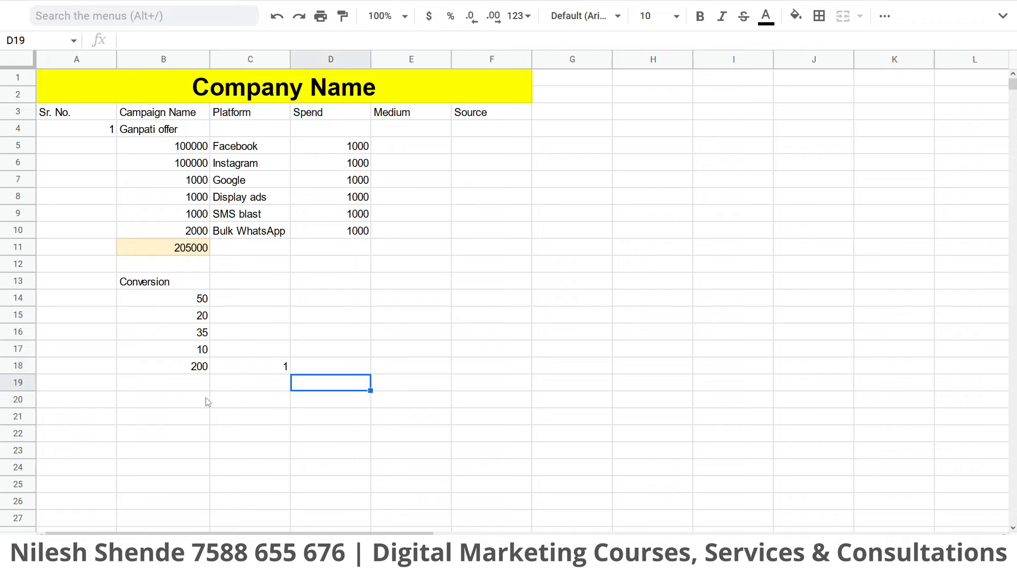
click(239, 371)
shift+click(204, 372)
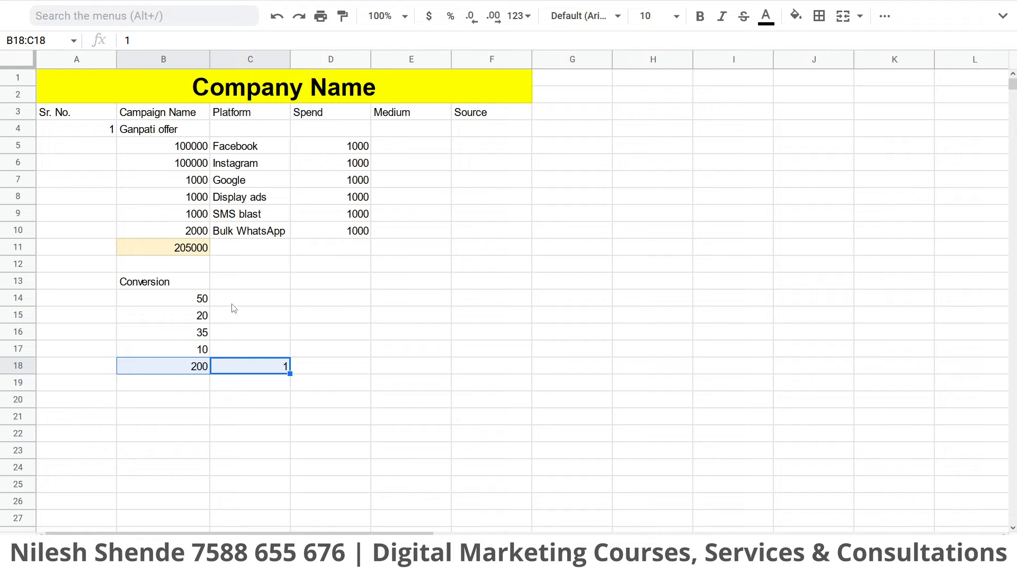
Enter 2 in C14, 3 in C16, 4 in C15 and 5 in C17
click(232, 307)
text(2)
click(240, 388)
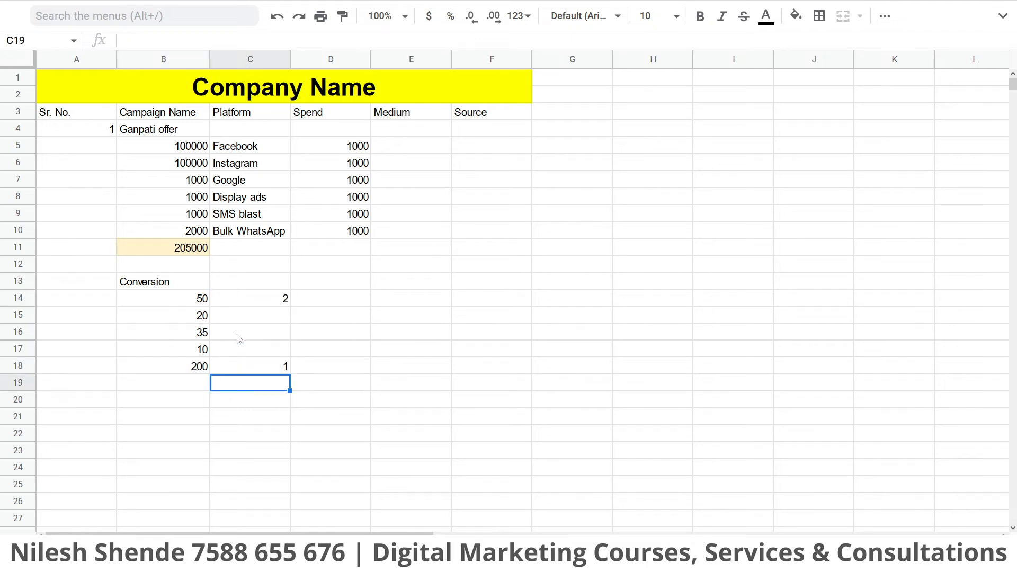
click(240, 339)
text(3)
click(238, 397)
click(236, 318)
text(4)
click(236, 350)
text(5)
click(248, 418)
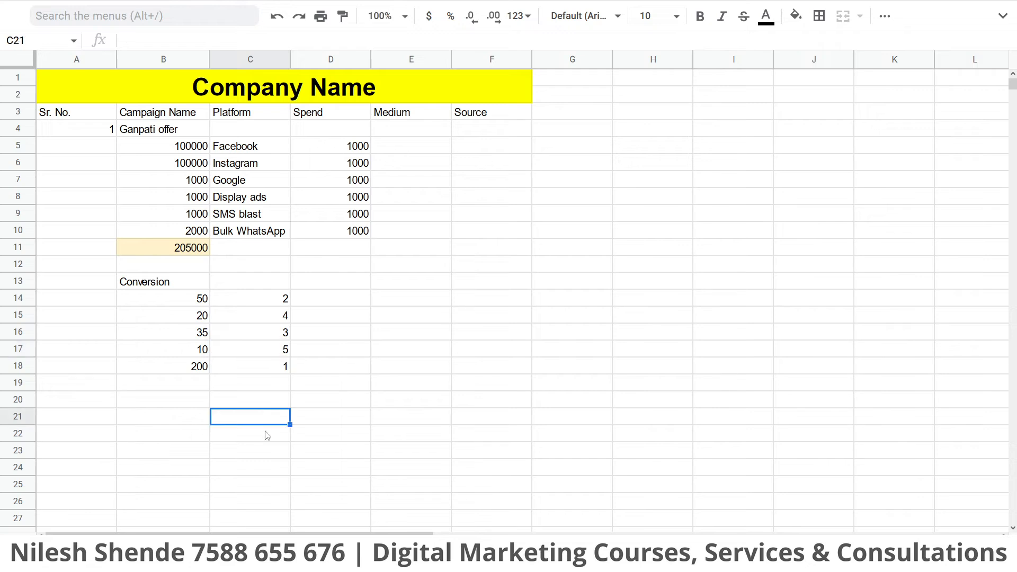
drag(202, 299, 285, 370)
click(170, 282)
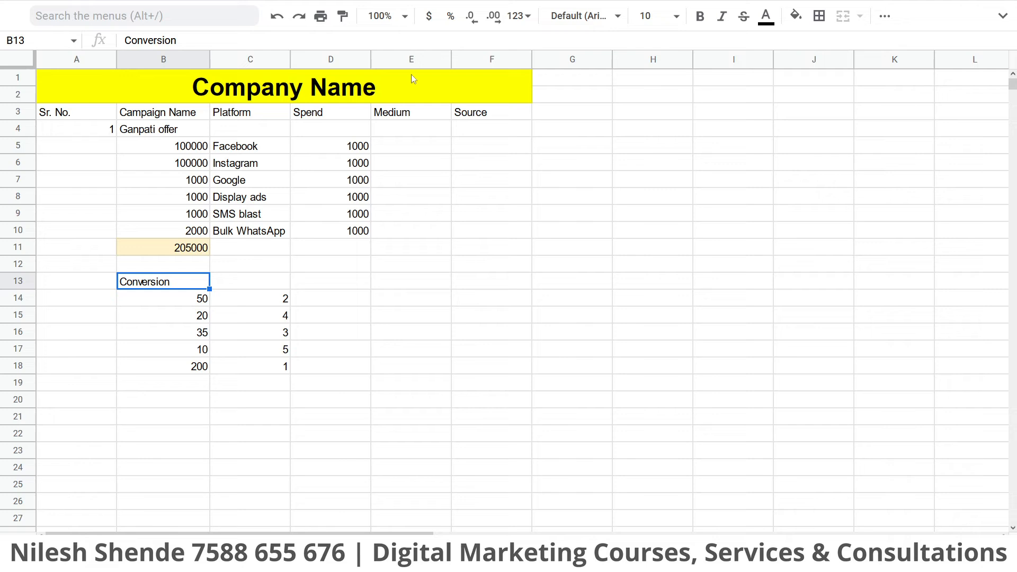
Give the Conversion heading in B13 a pale peach fill
click(796, 15)
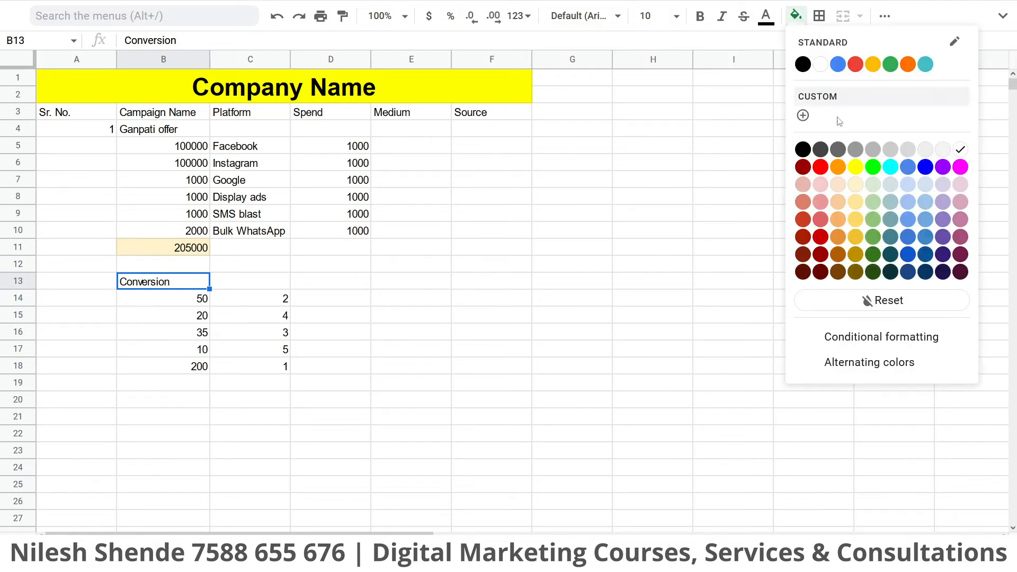
click(857, 182)
click(457, 270)
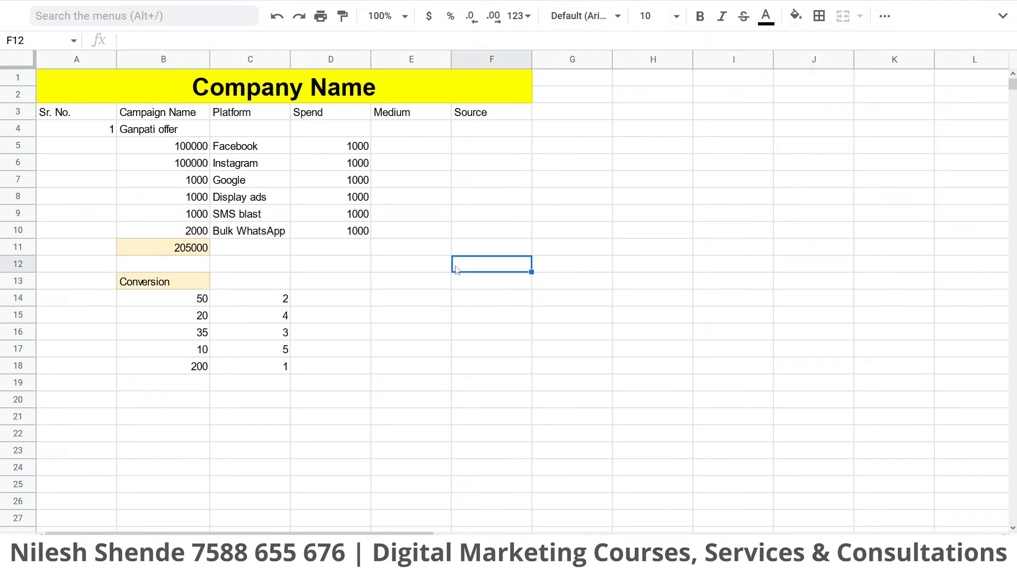
click(239, 355)
drag(182, 281, 253, 365)
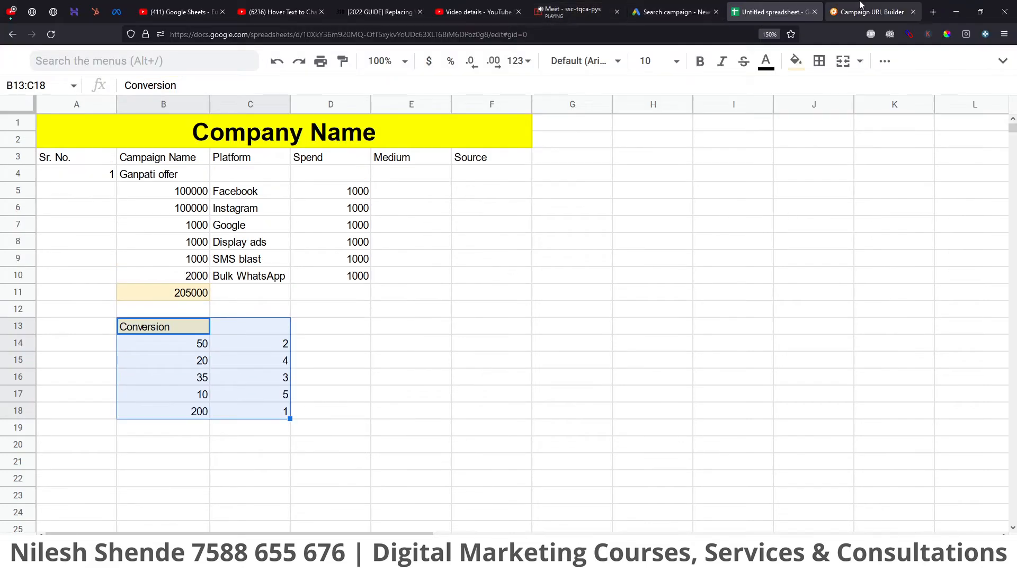
Glance at the Campaign URL Builder tab, then select the platform names Facebook to Bulk WhatsApp
click(861, 5)
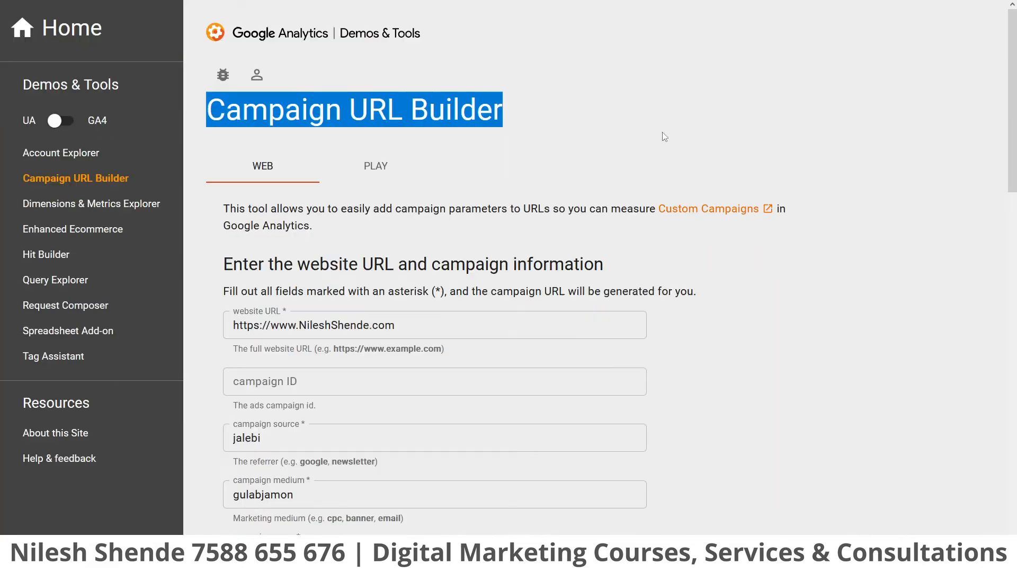
click(766, 6)
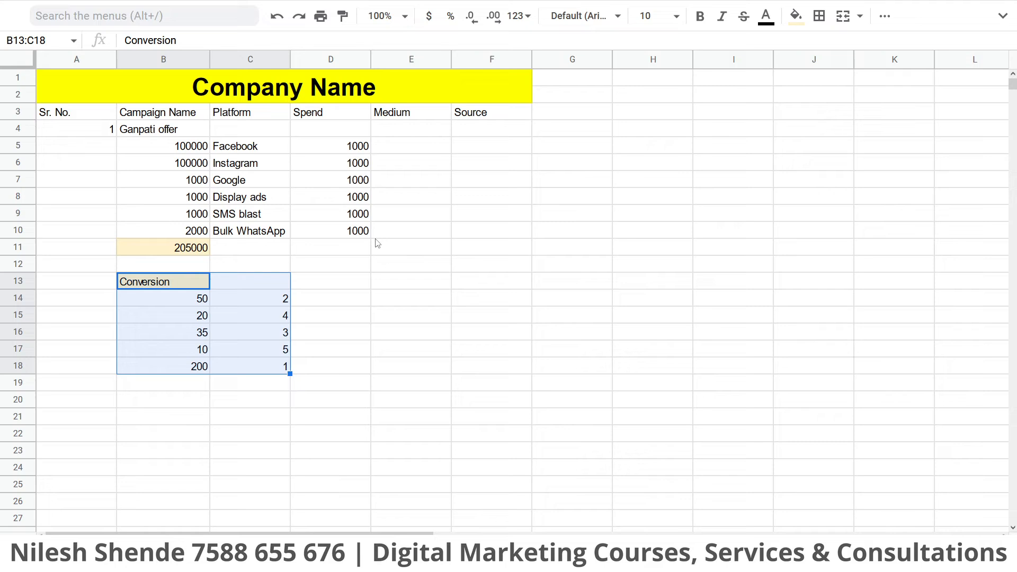
click(275, 214)
drag(244, 146, 241, 233)
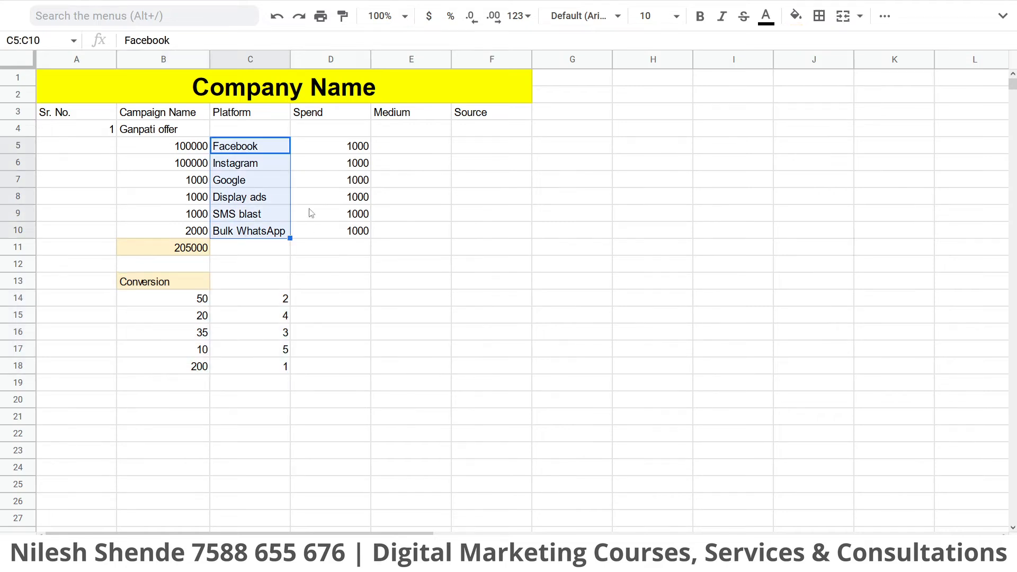
Type the presenter's website domain (.com) into F8 under Source
click(458, 197)
text(NileshShende.com)
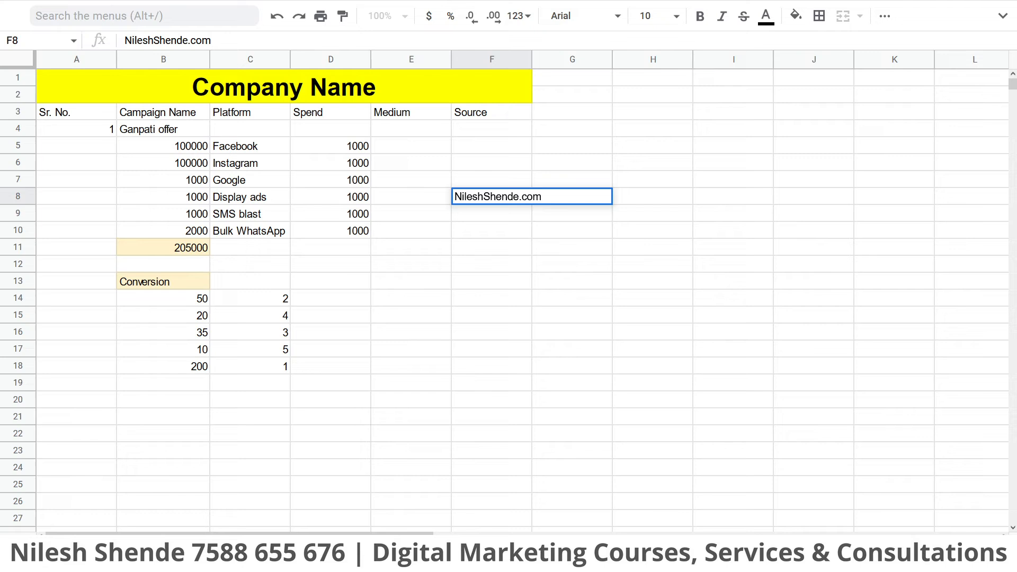
key(Return)
Remove the auto-hyperlink from the F8 website address and reopen it for editing
click(441, 263)
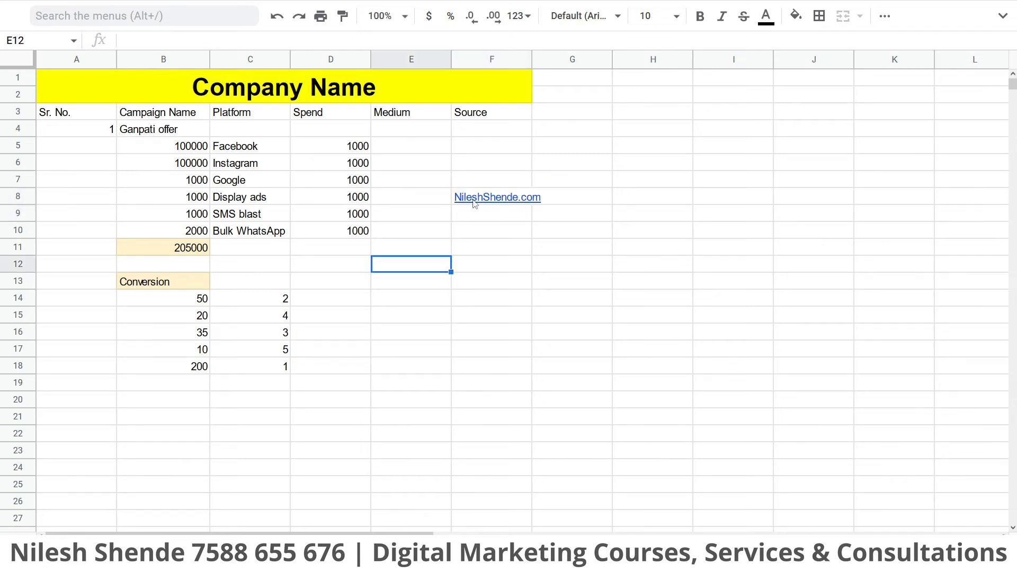
click(469, 202)
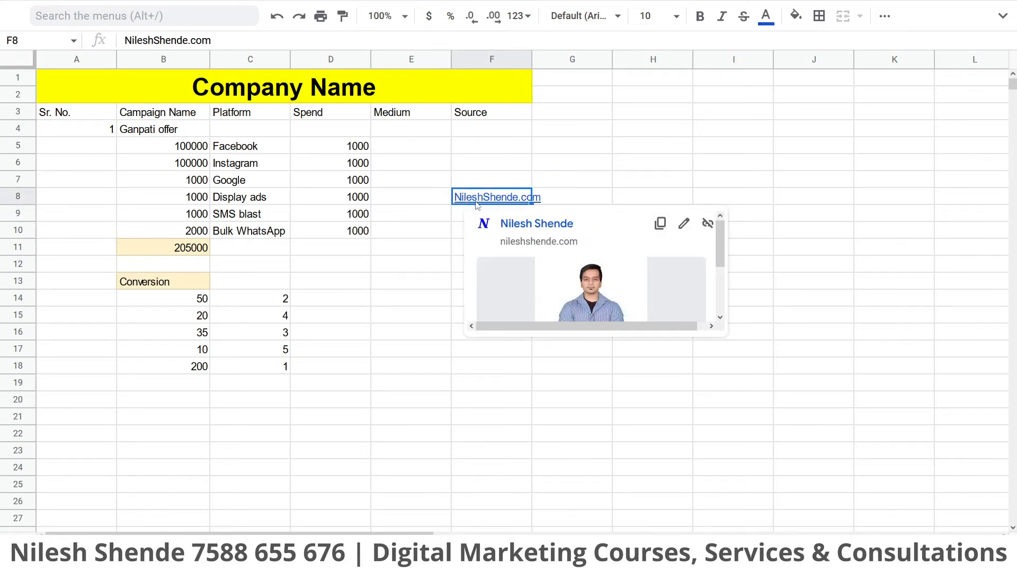
click(708, 223)
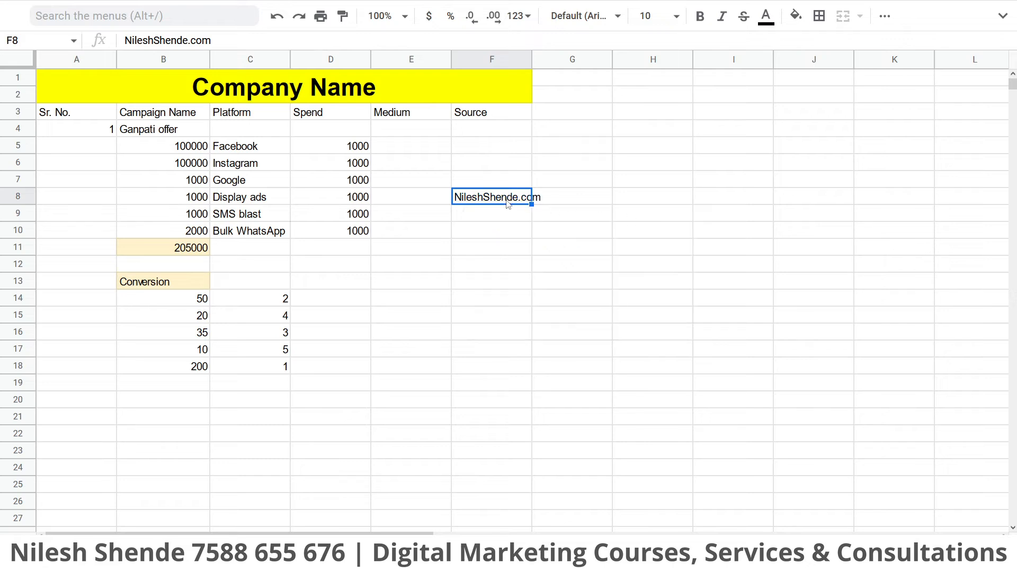
drag(228, 152, 226, 232)
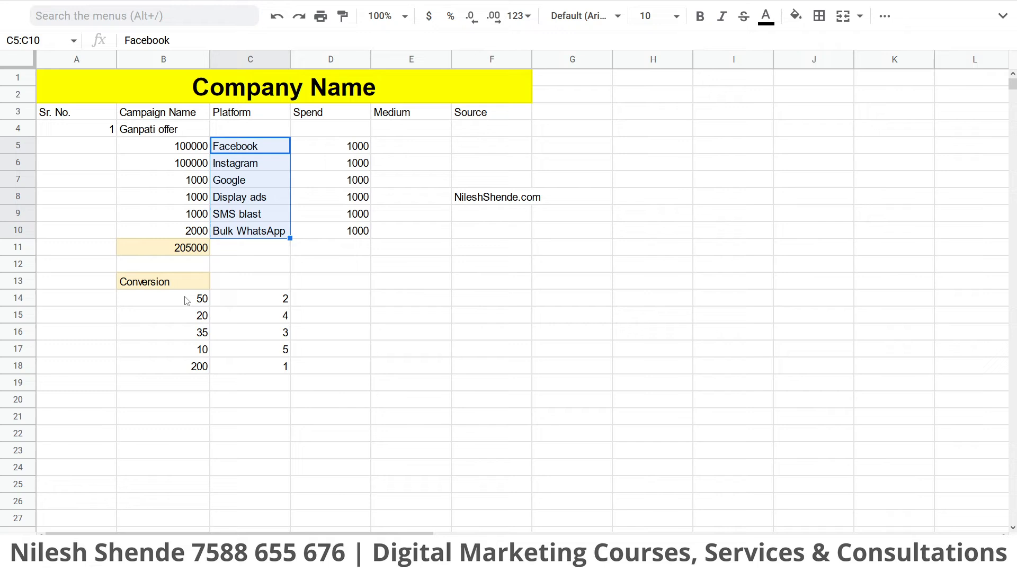
drag(196, 298, 265, 367)
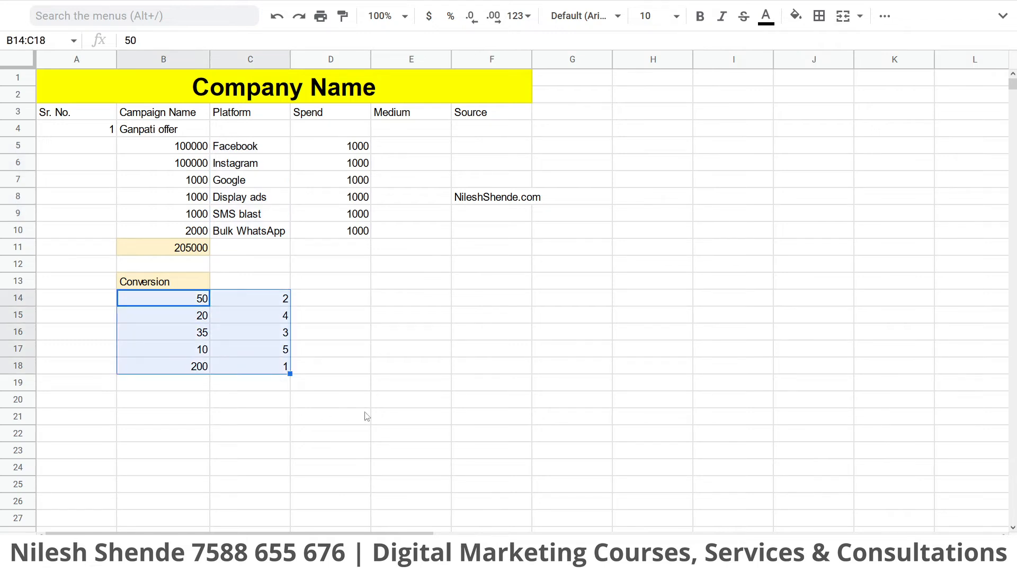
double_click(528, 200)
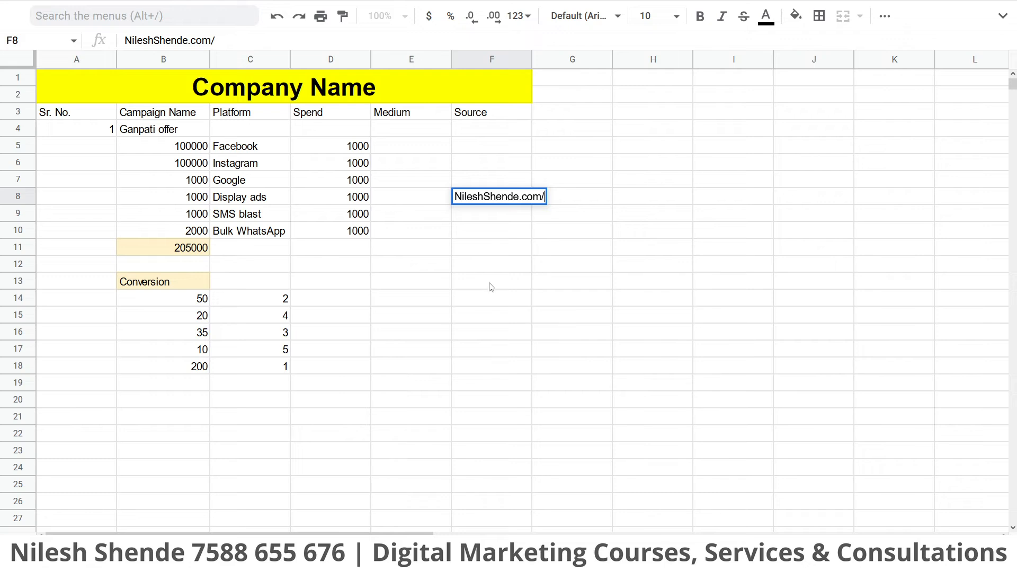
Enter the site links ending /fb, /ig and /google in F8:F10
text(fb)
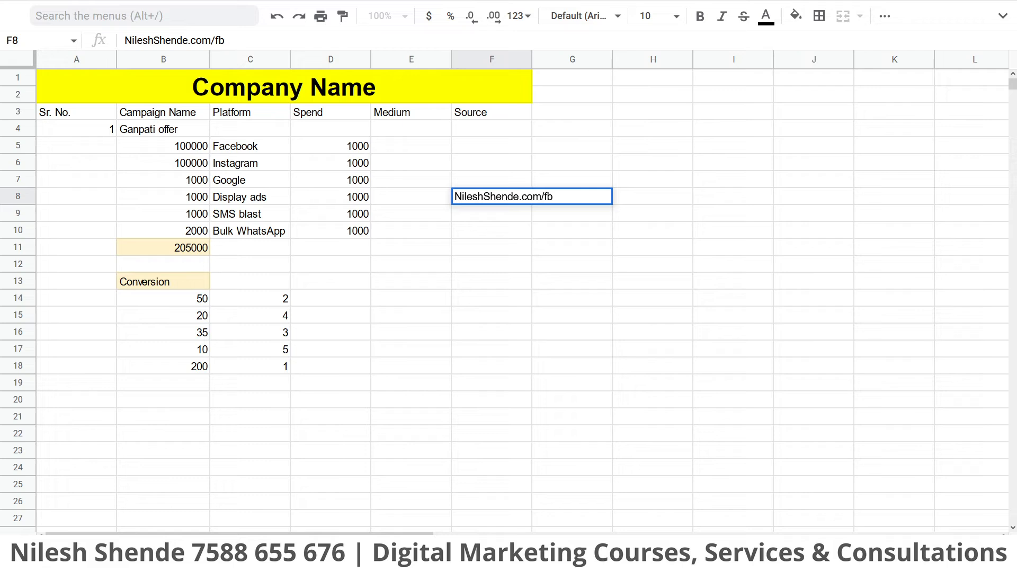
key(Return)
key(ctrl+d)
key(F2)
key(BackSpace)
key(BackSpace)
text(ig)
key(Return)
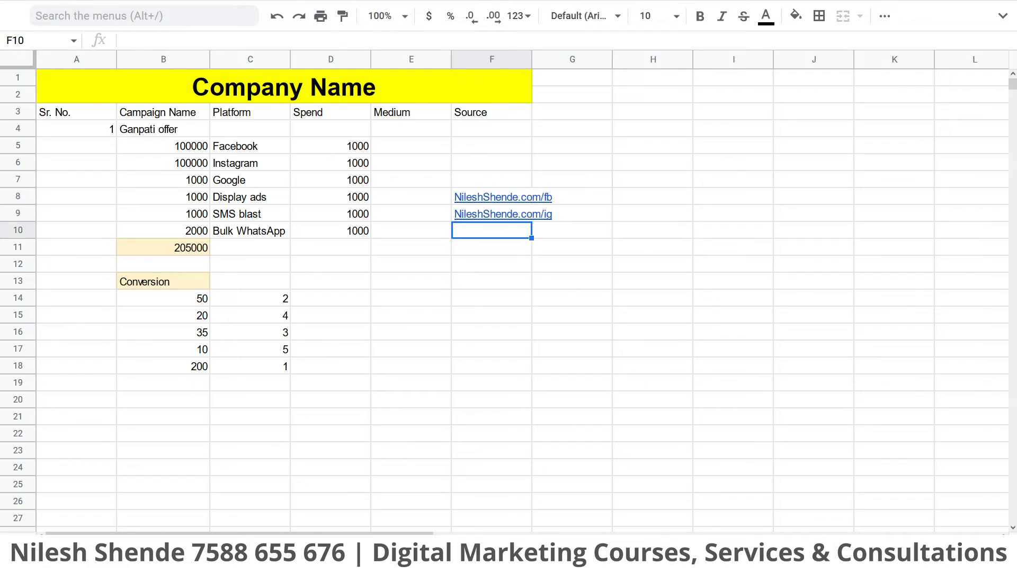
key(ctrl+d)
key(F2)
key(BackSpace)
key(BackSpace)
text(google)
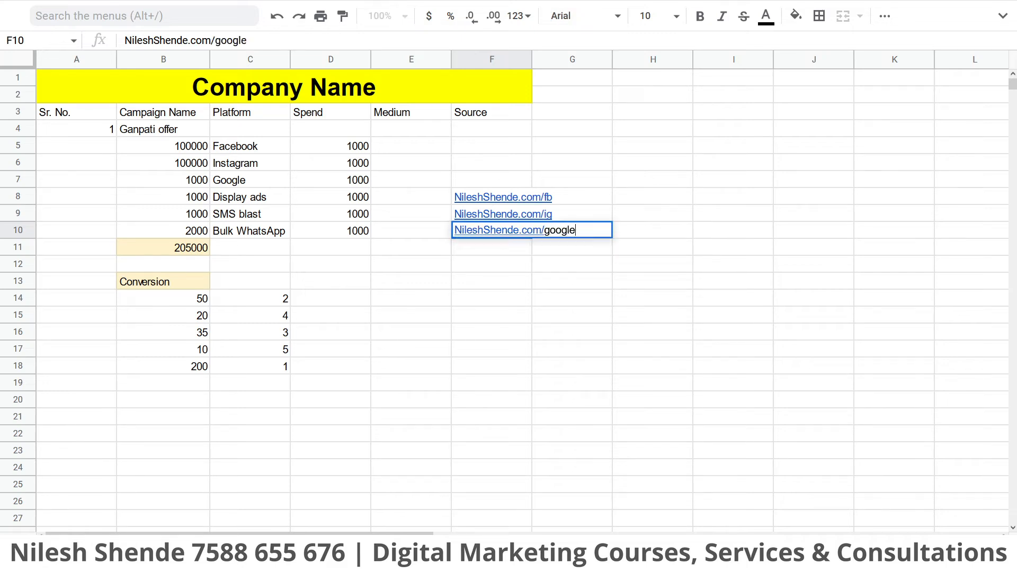
key(Return)
Add the /DA and /SMS versions of the site link in F11 and F12
key(F2)
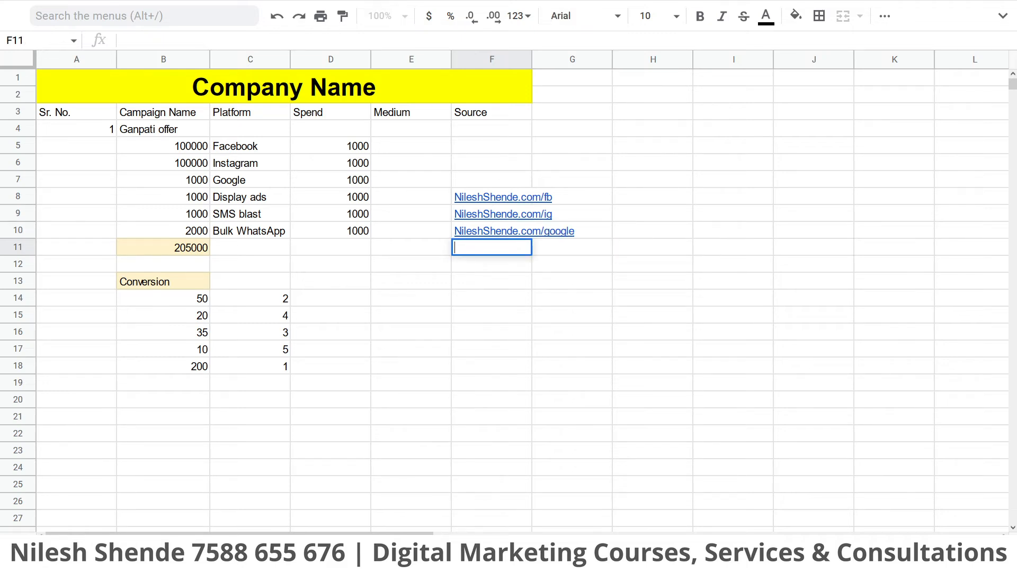
text(DA)
key(ctrl+d)
key(Escape)
key(Escape)
text(NileshShende.com/google)
key(BackSpace)
key(BackSpace)
key(BackSpace)
key(BackSpace)
key(BackSpace)
key(BackSpace)
text(DA)
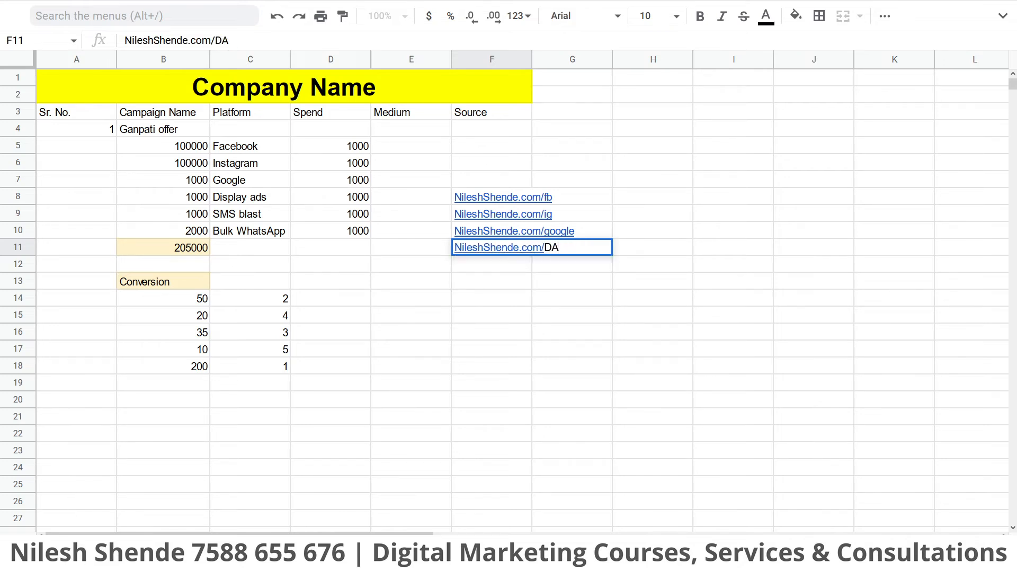
key(Return)
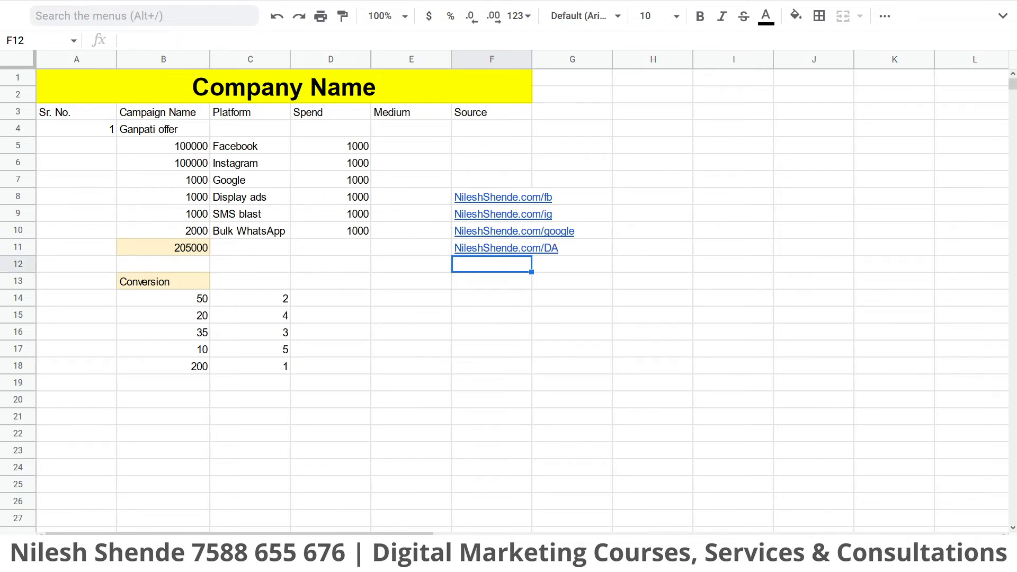
key(Return)
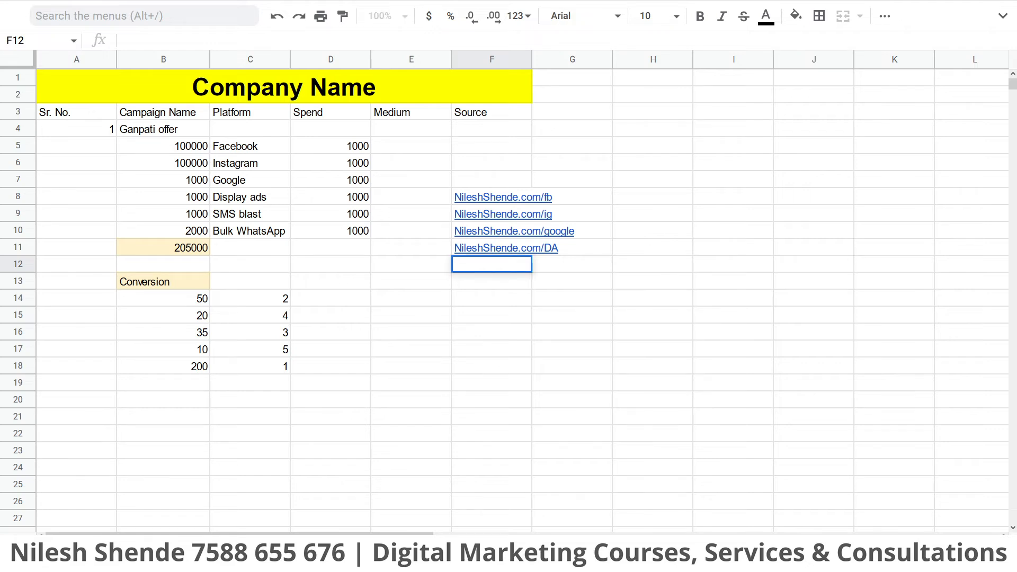
key(Return)
key(Up)
text(NileshShende.com/DA)
key(Return)
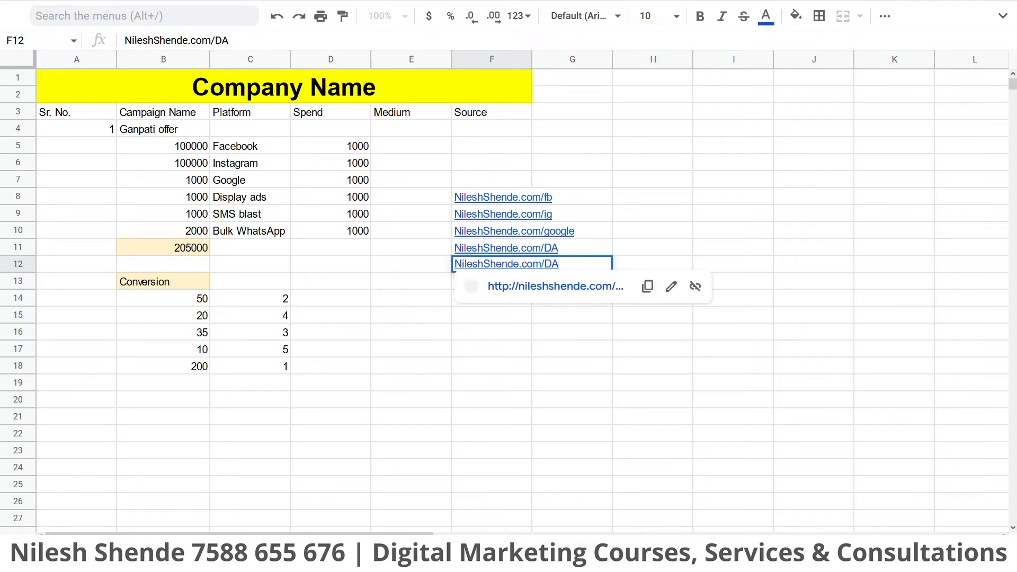
key(BackSpace)
key(BackSpace)
text(SMS)
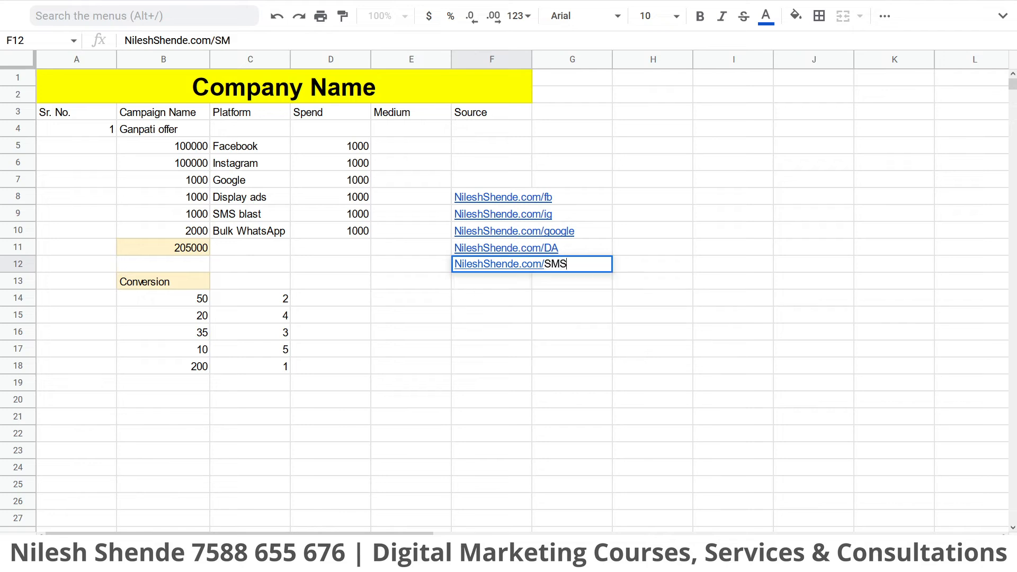
key(Return)
key(Return)
Fill F13 from the cell above and change its ending from SMS to Wh
key(Return)
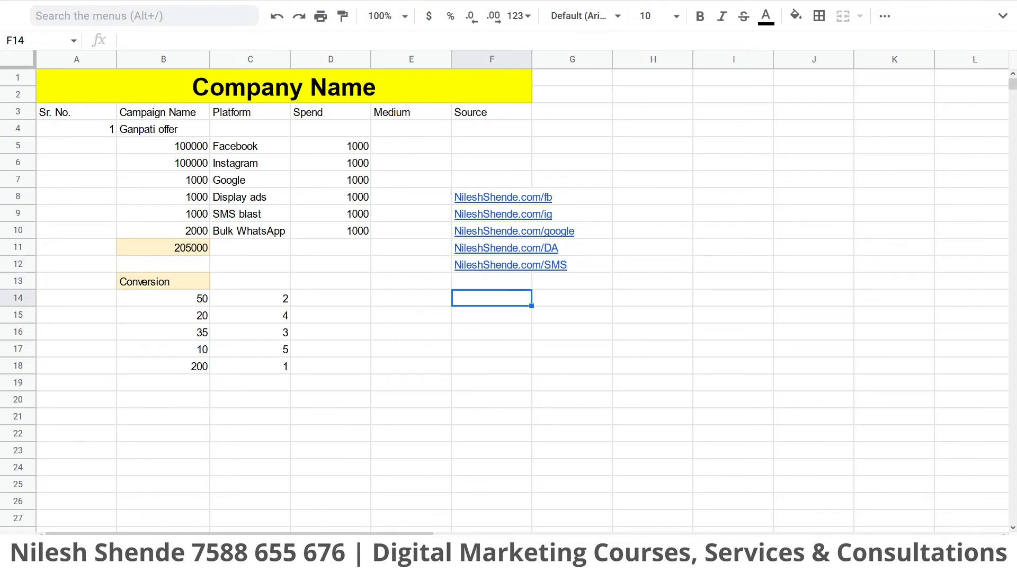
key(Up)
key(ctrl+d)
key(Return)
key(BackSpace)
key(BackSpace)
key(BackSpace)
text(Wh)
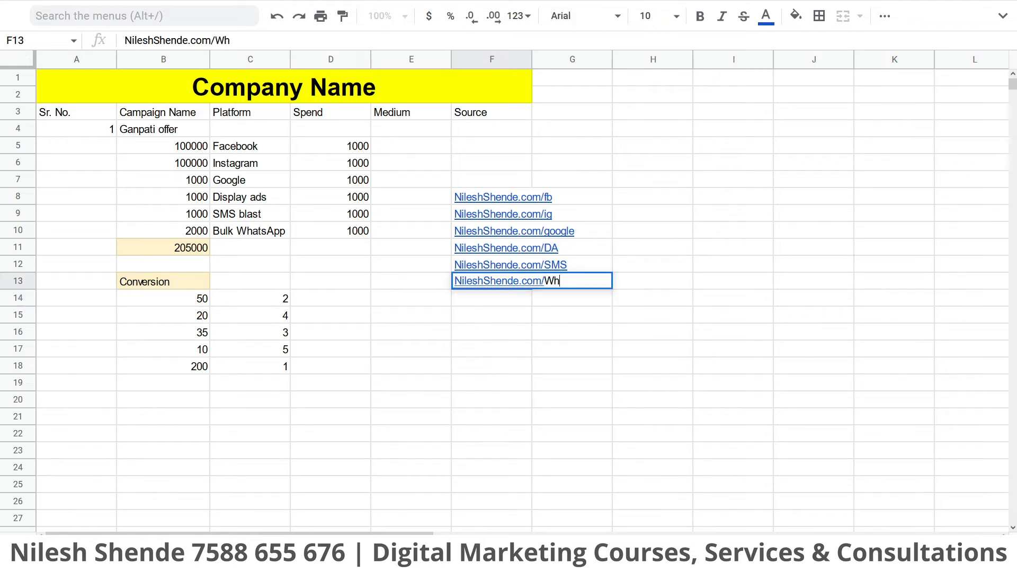
Move the six short links from F8:F13 over into column E
click(549, 363)
click(488, 201)
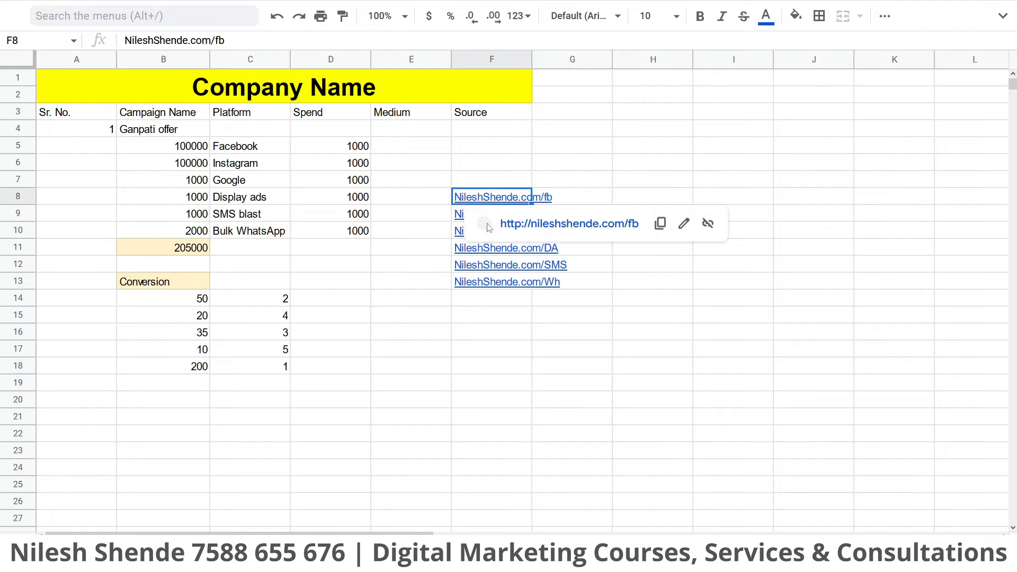
shift+click(493, 282)
drag(511, 199, 418, 135)
click(494, 152)
Clear the Medium and Source headings
drag(342, 113, 479, 119)
click(406, 113)
key(Delete)
click(536, 242)
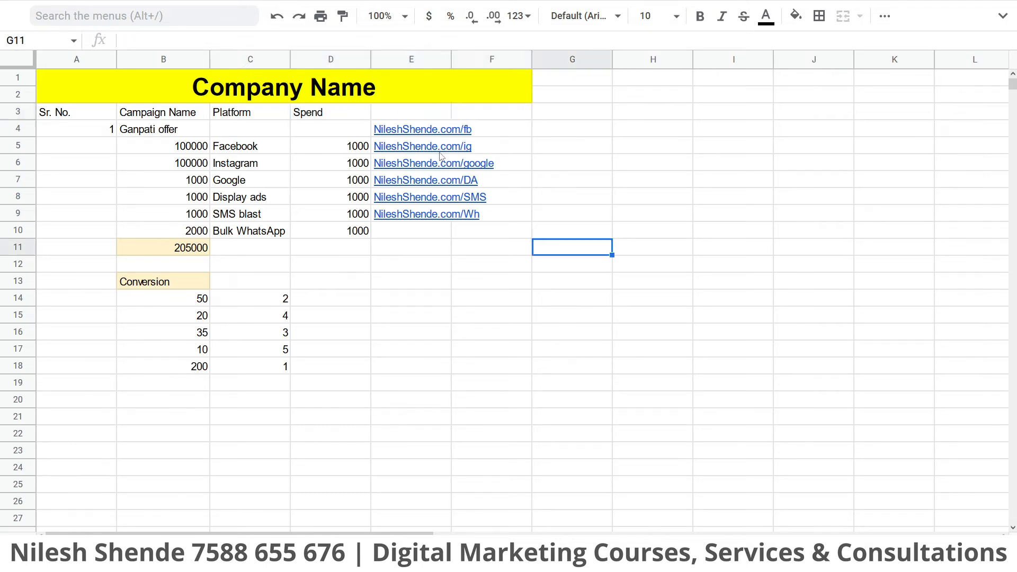
Shift the six links down one row so they occupy E5:E10
click(411, 118)
click(413, 130)
drag(413, 130, 414, 222)
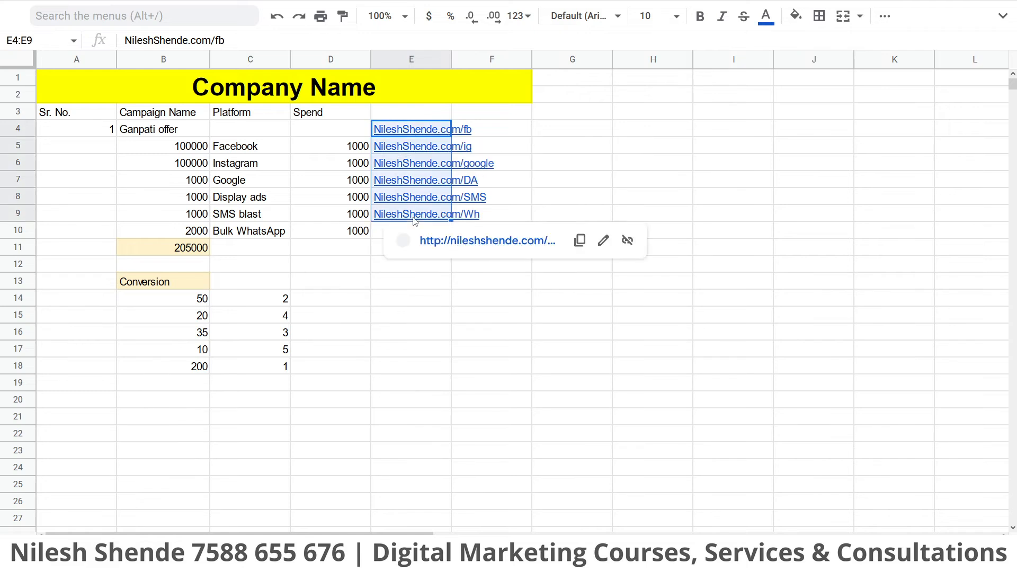
key(ctrl+c)
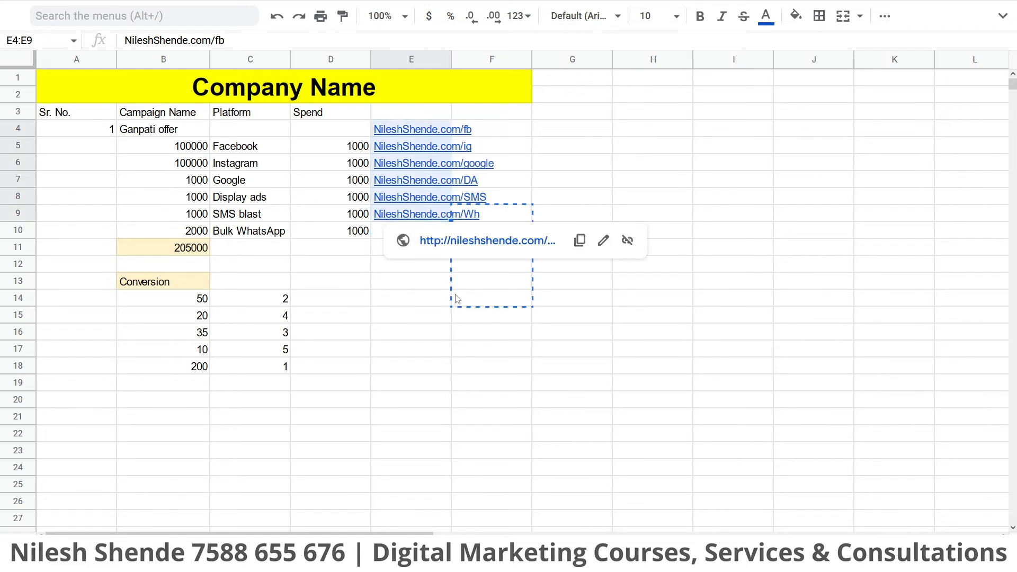
click(458, 298)
drag(411, 132, 413, 215)
key(ctrl+c)
click(378, 235)
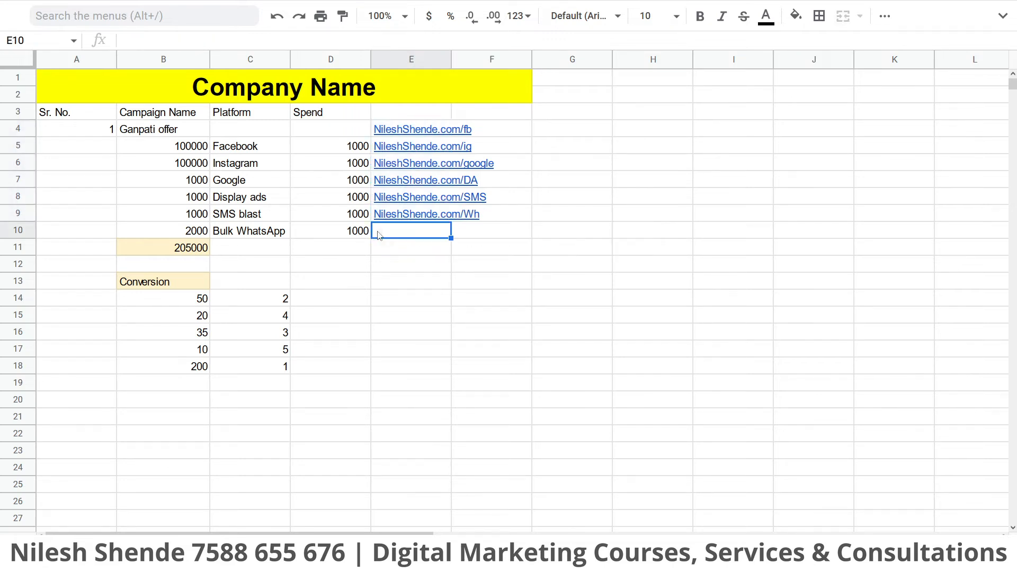
drag(408, 130, 414, 215)
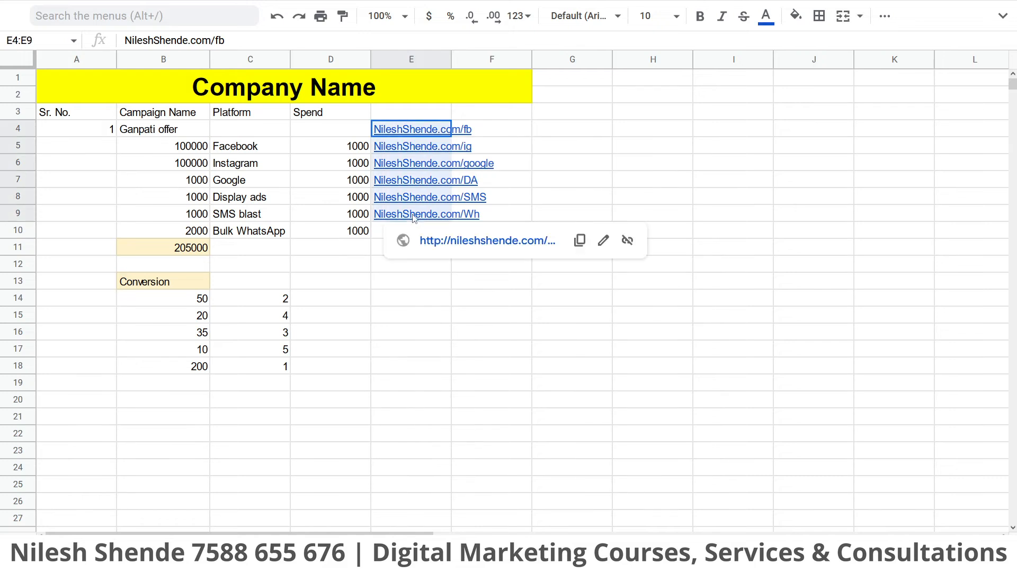
key(ctrl+c)
drag(408, 121, 411, 139)
click(472, 254)
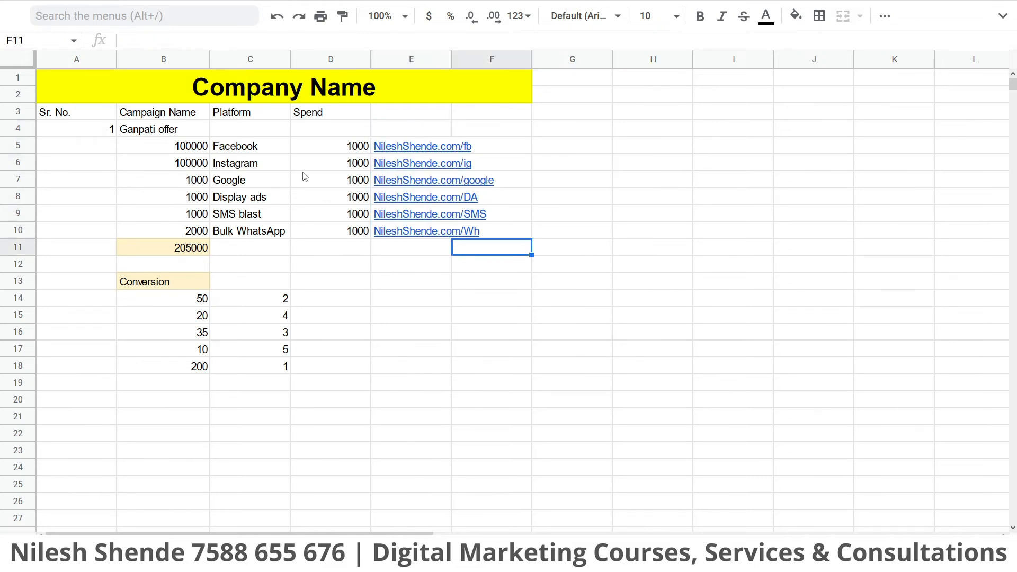
Check the Facebook link in E5 against its platform, leaving it unchanged
click(469, 147)
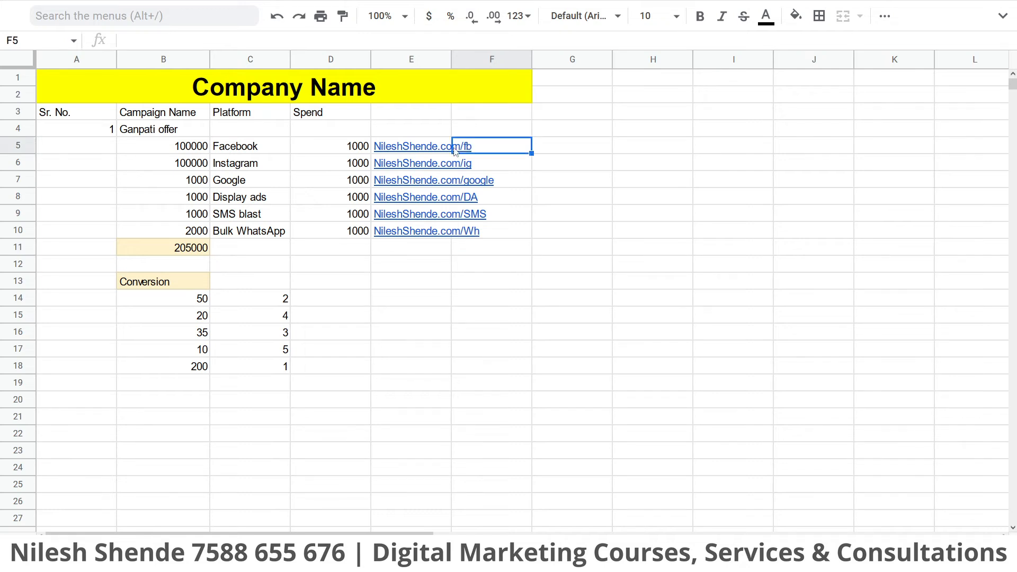
click(422, 150)
click(239, 150)
click(423, 152)
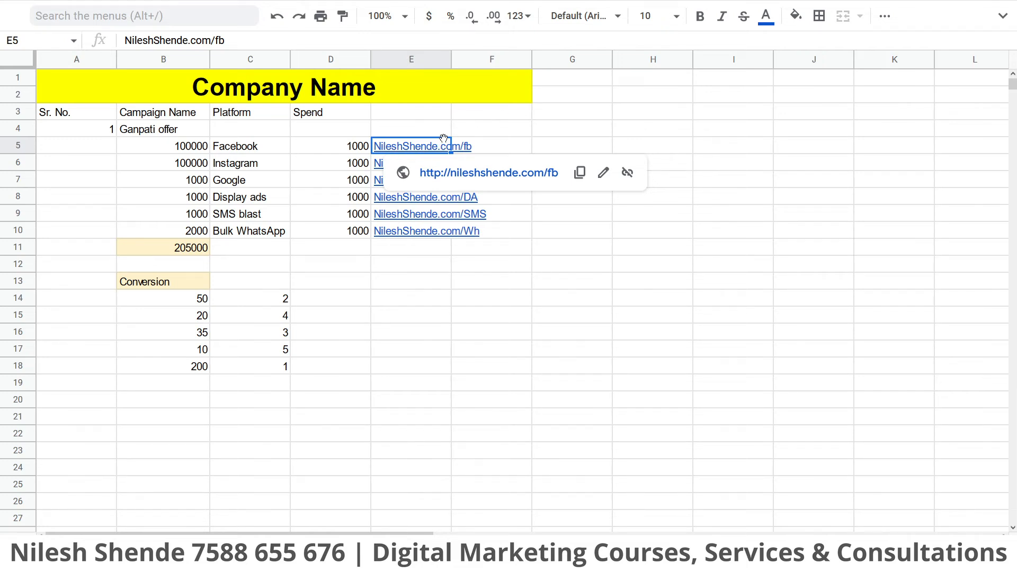
click(468, 152)
click(433, 150)
click(478, 247)
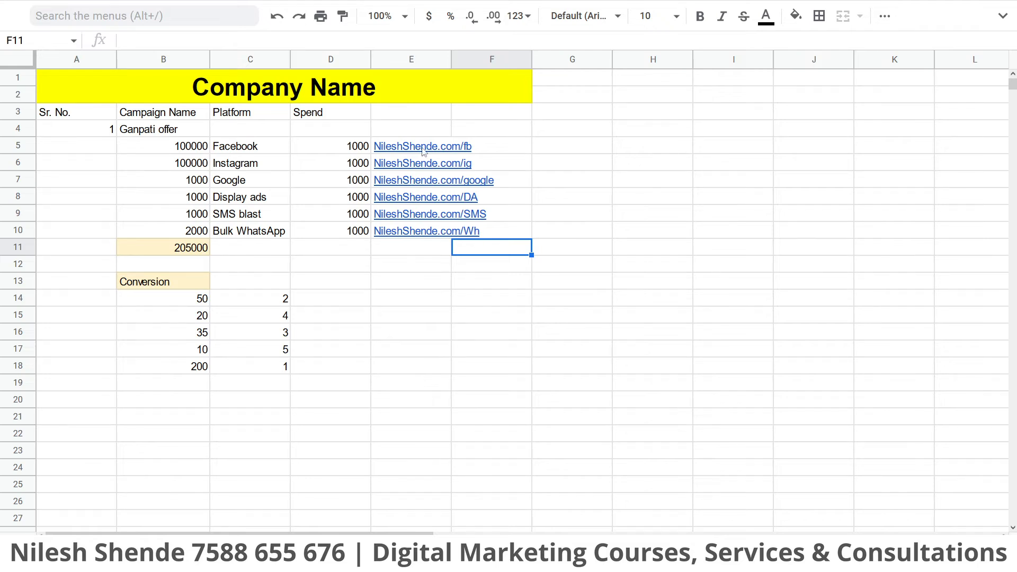
drag(424, 151, 428, 250)
click(437, 284)
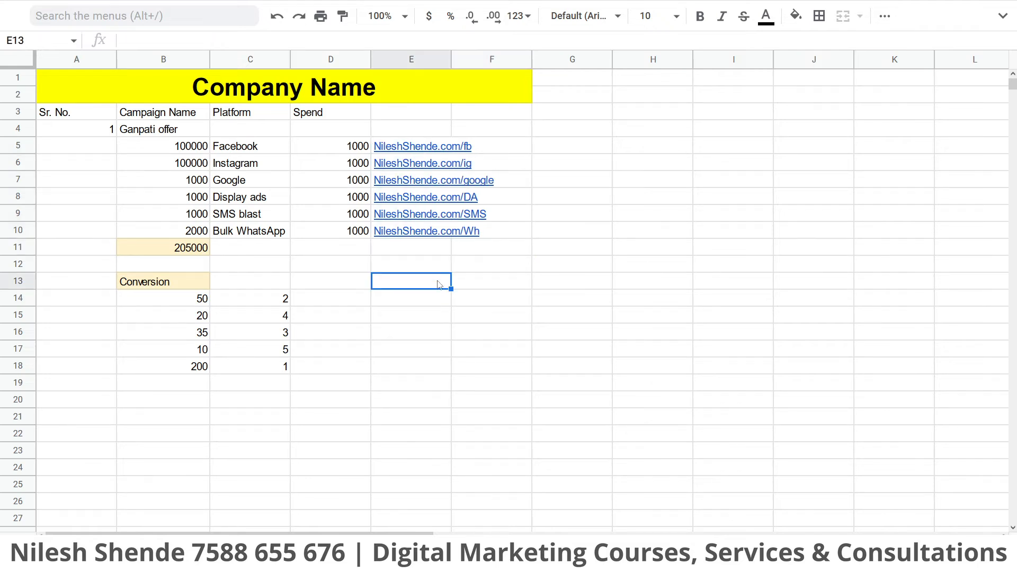
click(420, 151)
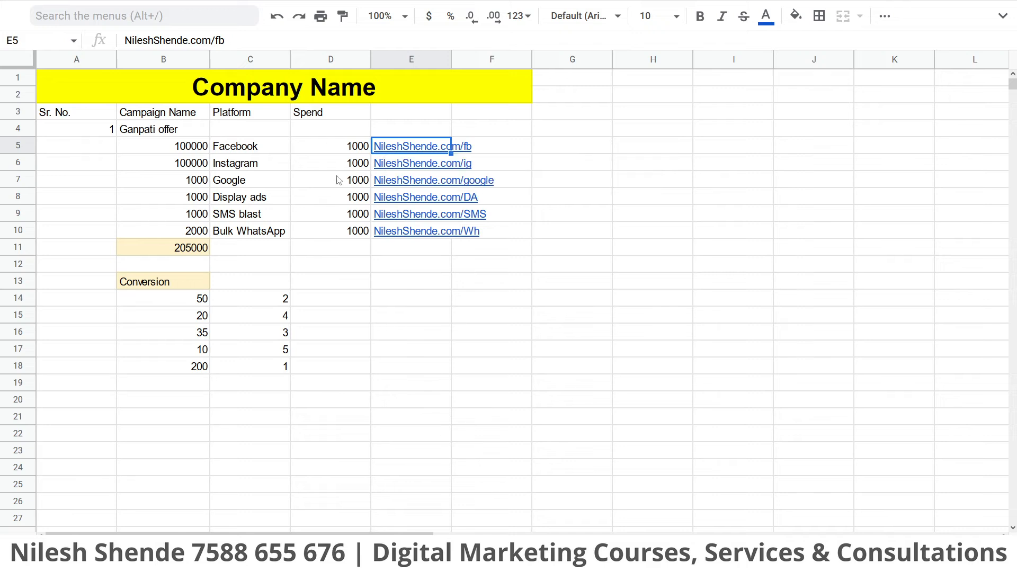
double_click(442, 148)
drag(461, 146, 473, 147)
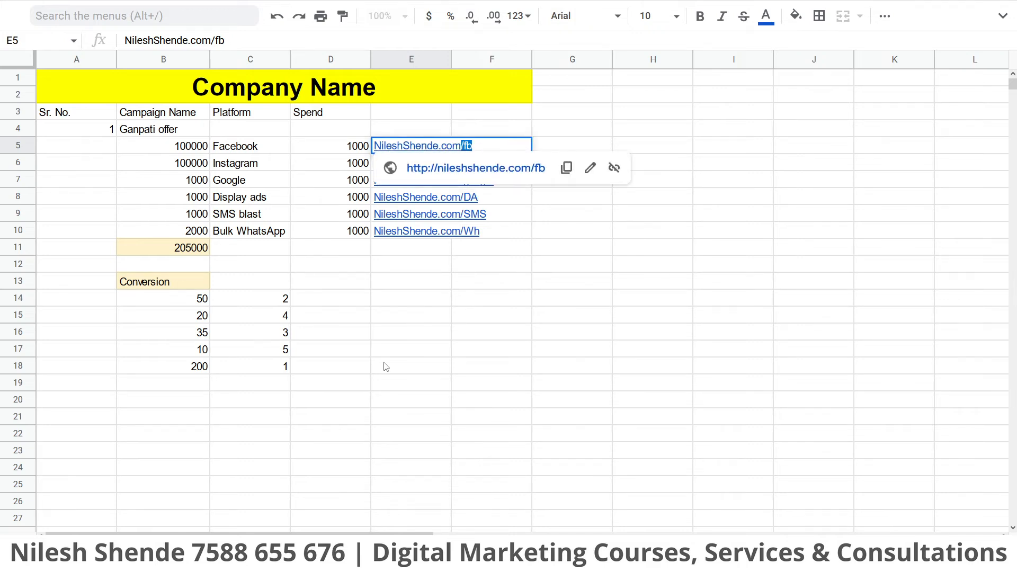
click(407, 328)
Review the Instagram link in E6 and the E5:E9 links, then select B5:C10
click(413, 165)
click(466, 168)
double_click(440, 164)
drag(461, 165, 518, 169)
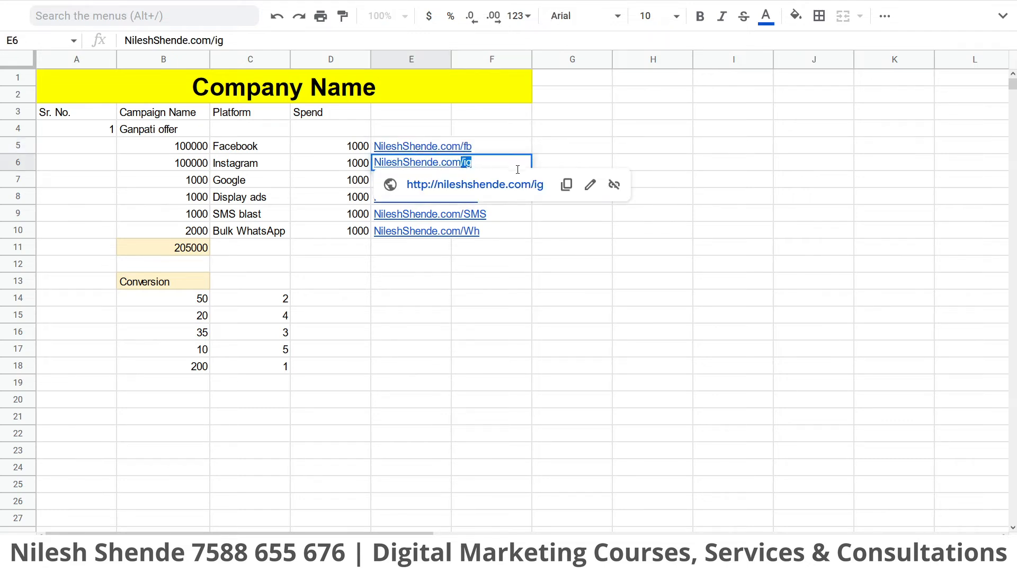
click(419, 352)
click(412, 146)
drag(412, 146, 416, 241)
click(400, 313)
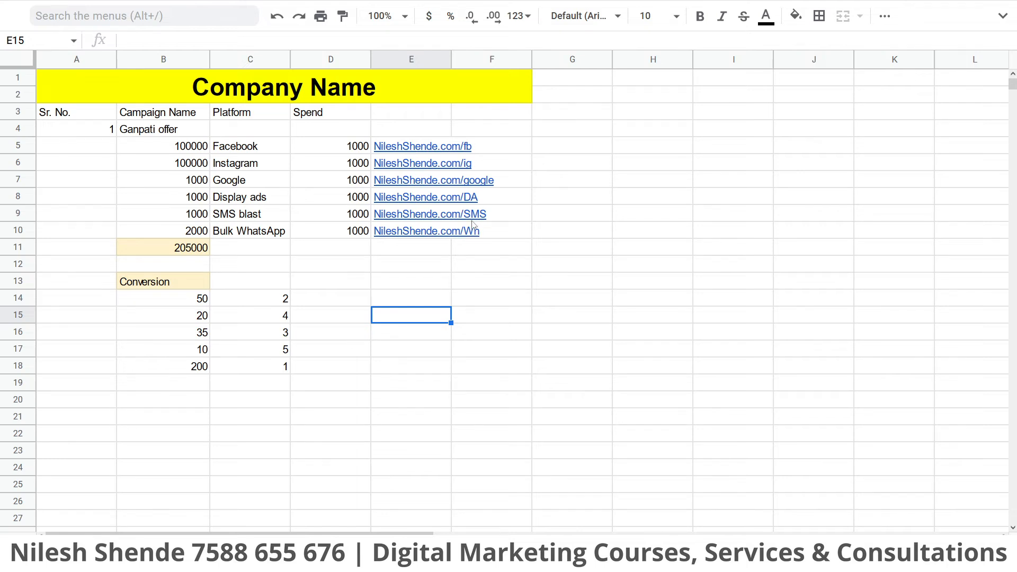
mouse_move(478, 239)
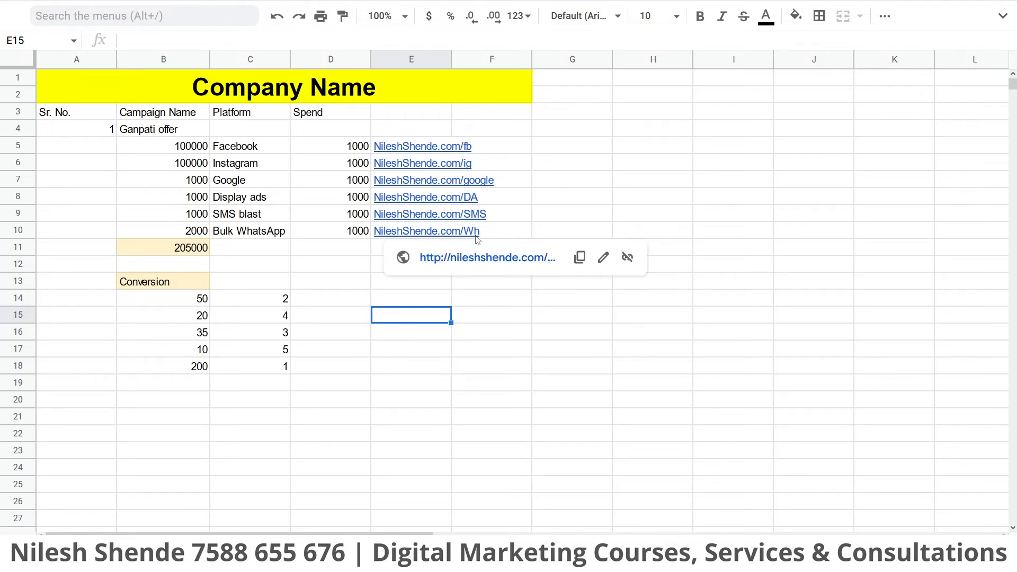
click(475, 313)
drag(194, 150, 271, 233)
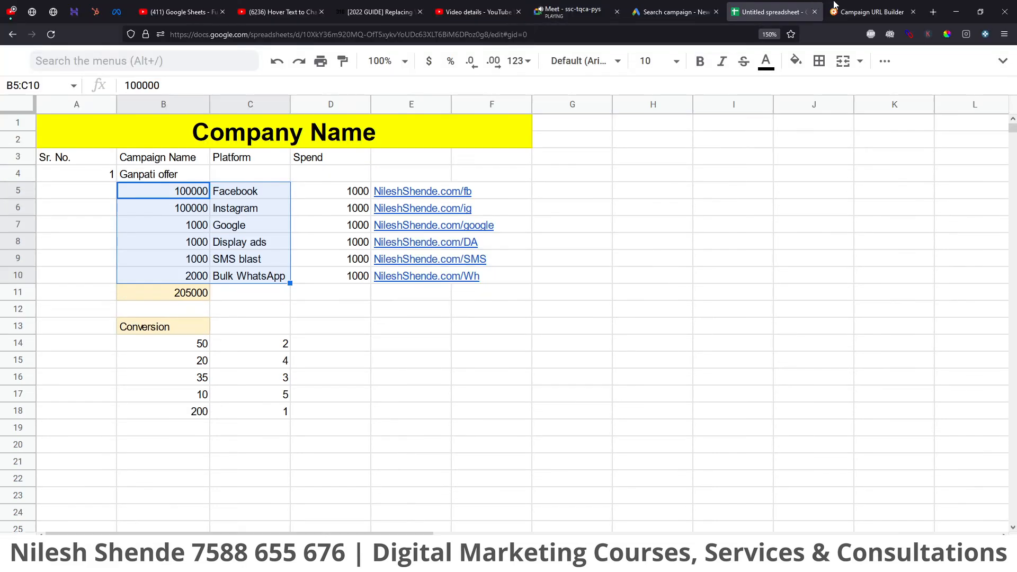
click(835, 5)
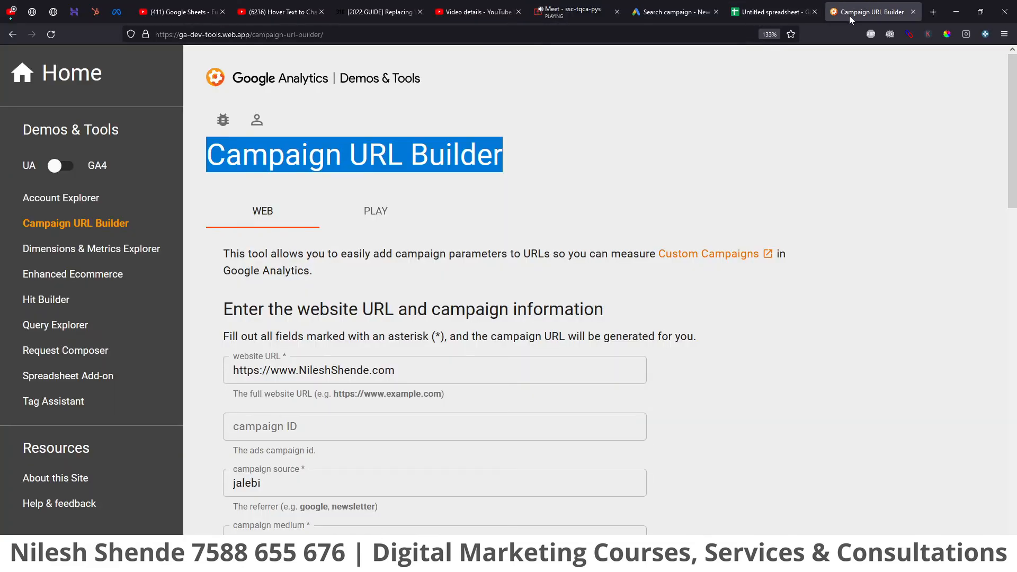
click(425, 155)
drag(212, 121, 506, 112)
click(511, 170)
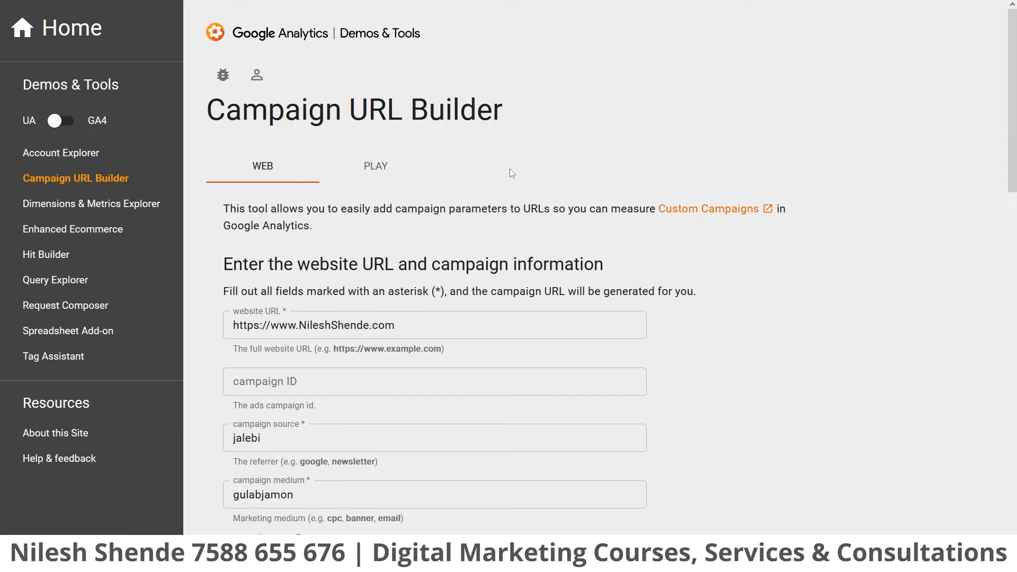
drag(493, 111, 202, 120)
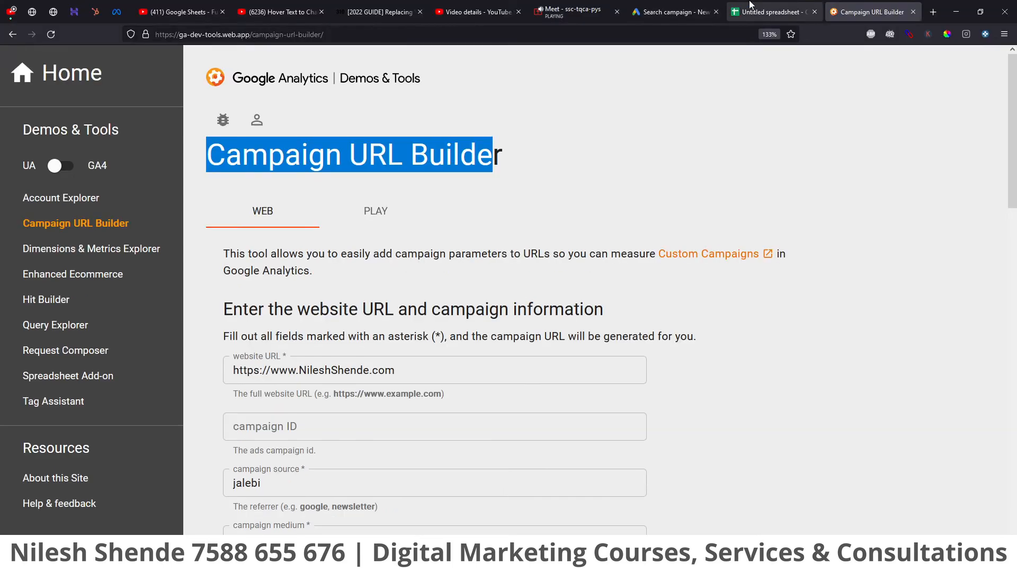
click(758, 6)
drag(416, 149, 435, 220)
click(432, 233)
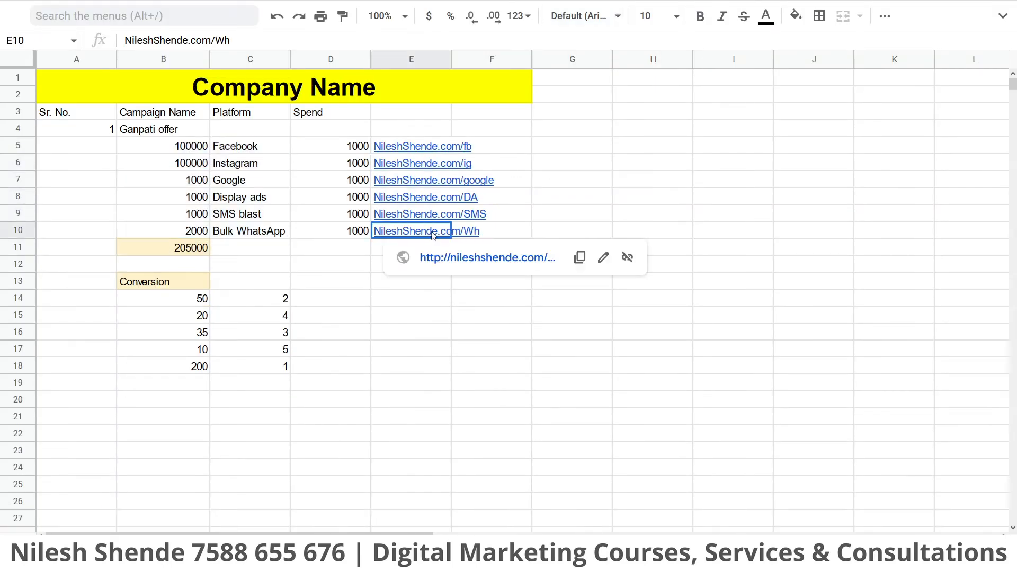
Clear the spend figures and links D5:E10, column B numbers and conversion values C14:C18
click(608, 232)
mouse_move(843, 4)
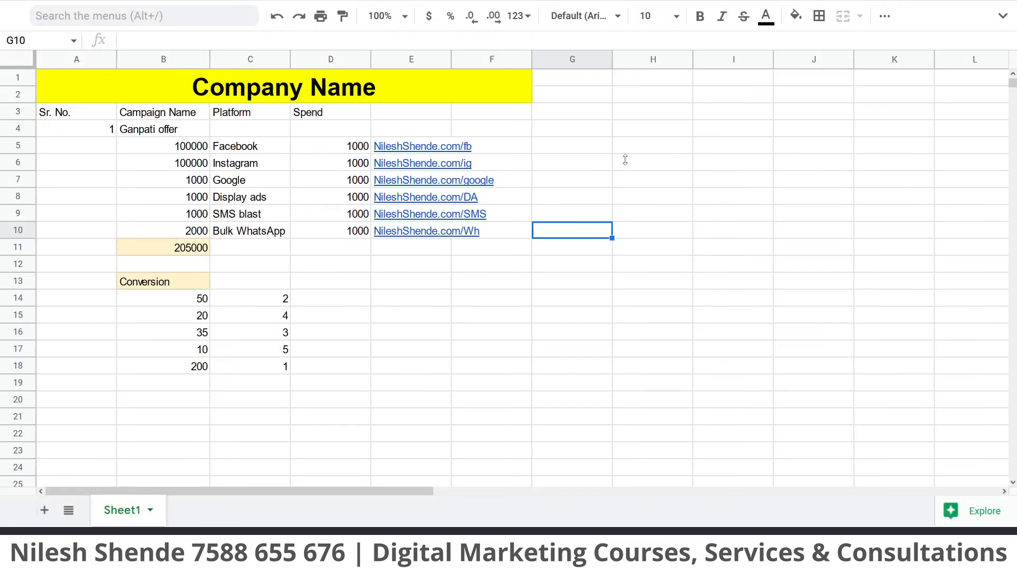
click(619, 166)
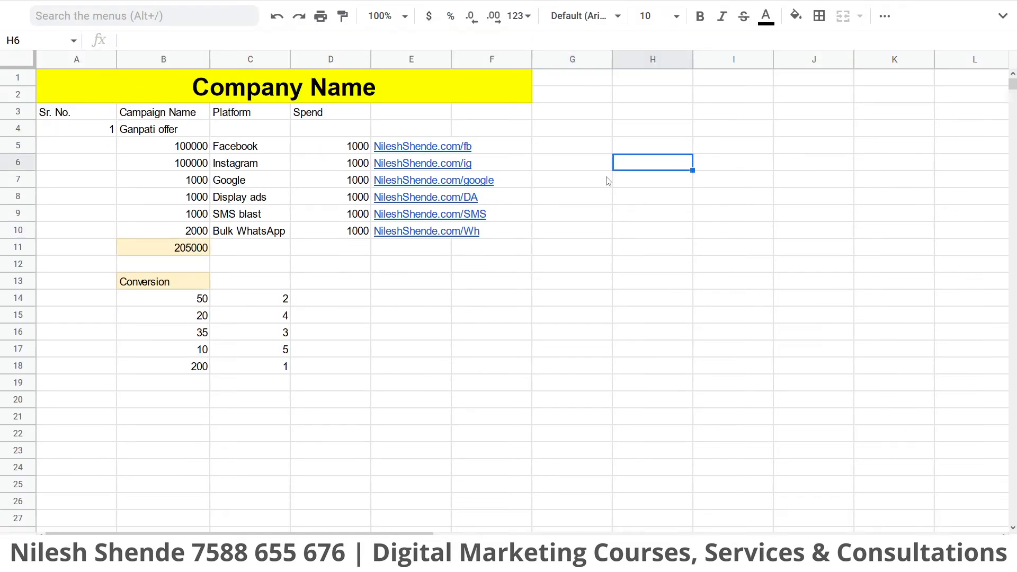
click(334, 150)
shift+click(413, 231)
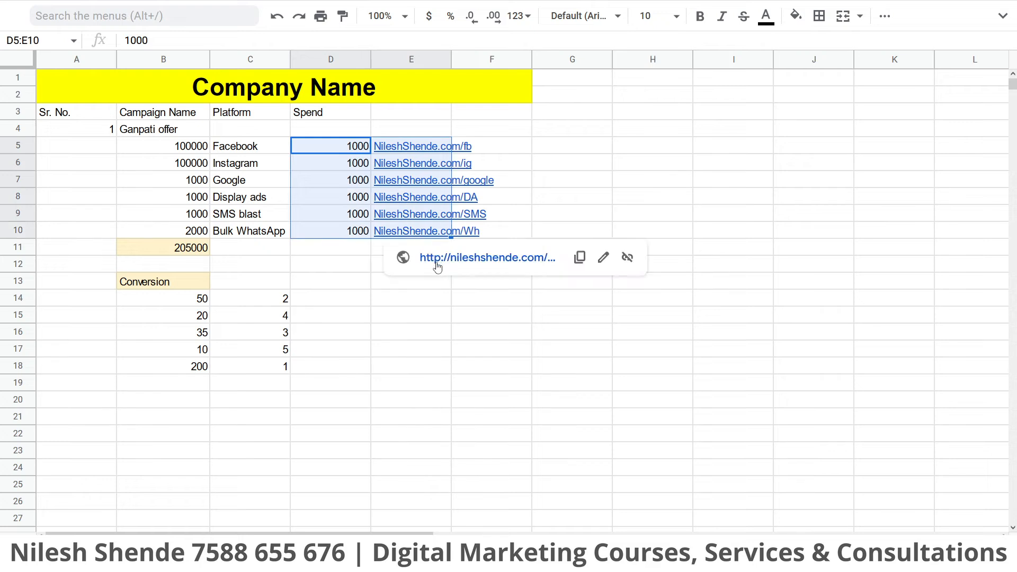
key(Delete)
drag(166, 154, 193, 365)
key(Delete)
drag(277, 297, 283, 367)
key(Delete)
Remove the beige fill from B11:B13
click(397, 338)
drag(177, 252, 206, 288)
click(796, 16)
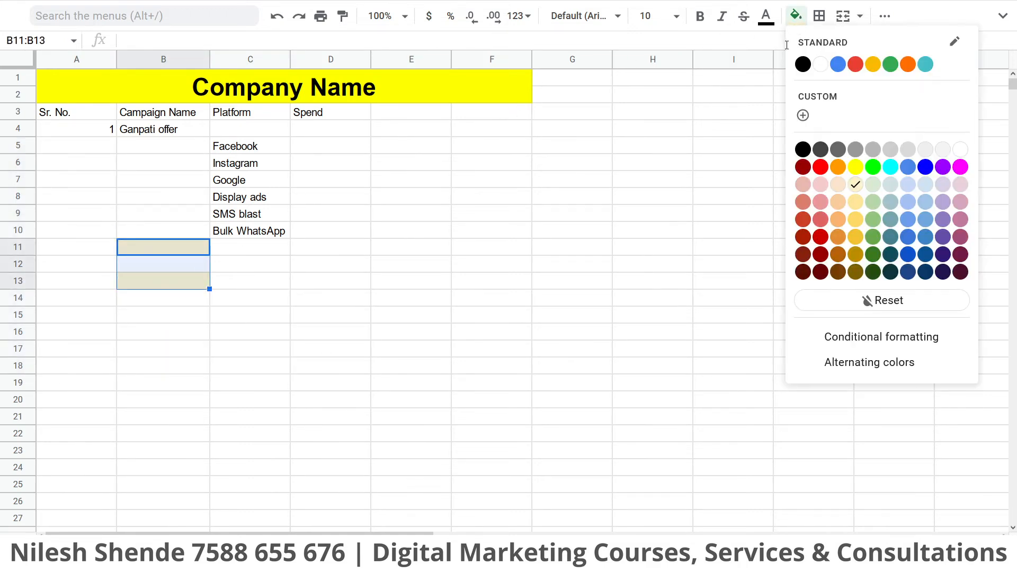
click(823, 65)
click(503, 162)
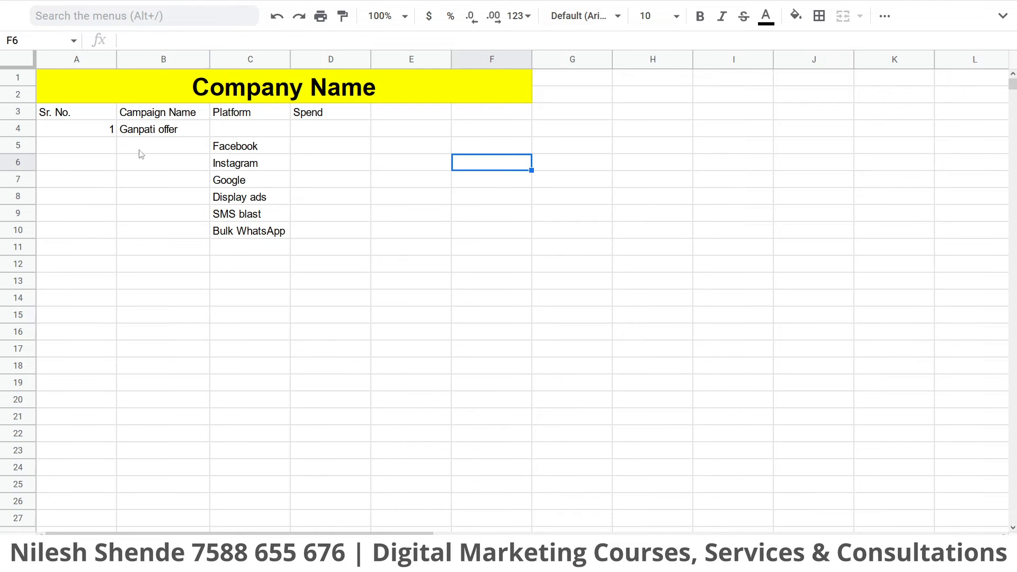
Delete the Spend heading in D3 and select the Campaign Name and Platform headings
click(306, 115)
key(Delete)
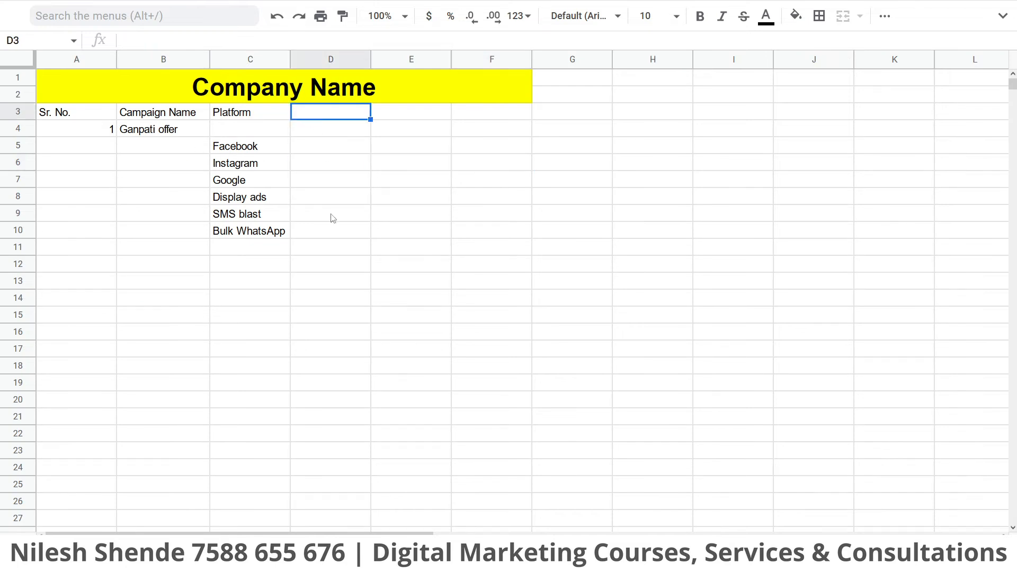
click(438, 249)
click(144, 118)
click(250, 117)
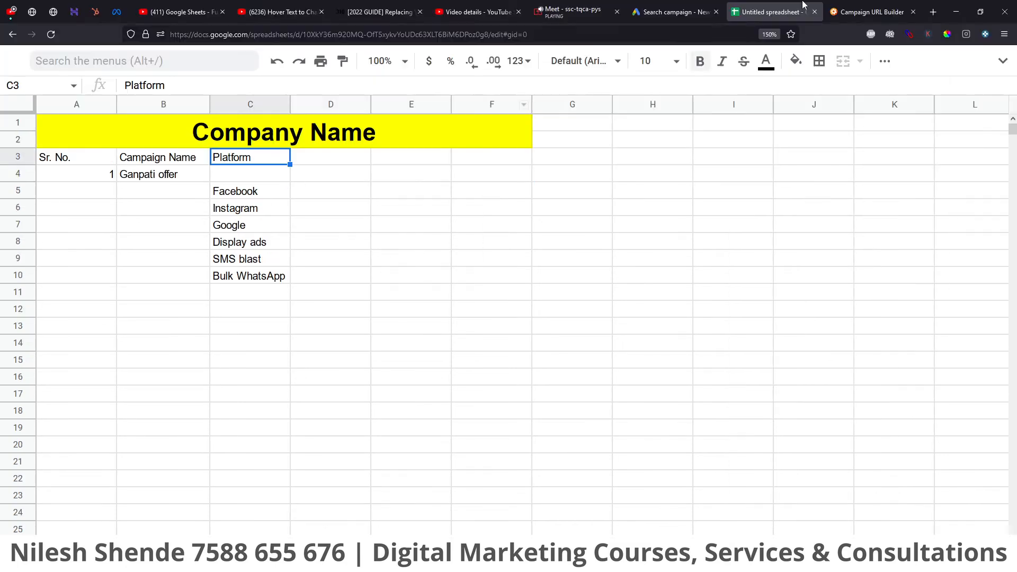
Empty the builder's campaign source and medium fields and copy the website URL
click(874, 9)
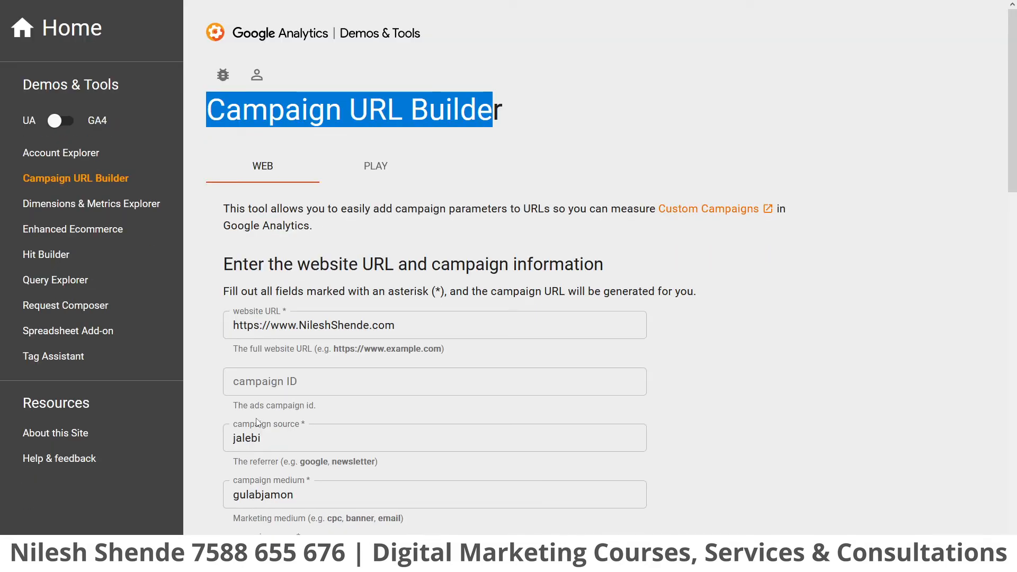
double_click(264, 439)
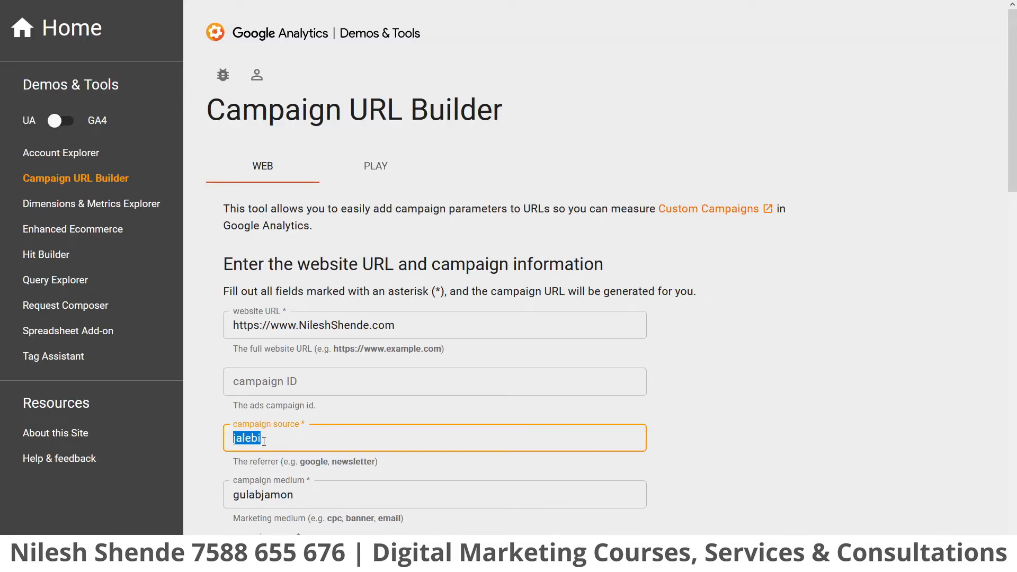
key(BackSpace)
double_click(311, 494)
key(BackSpace)
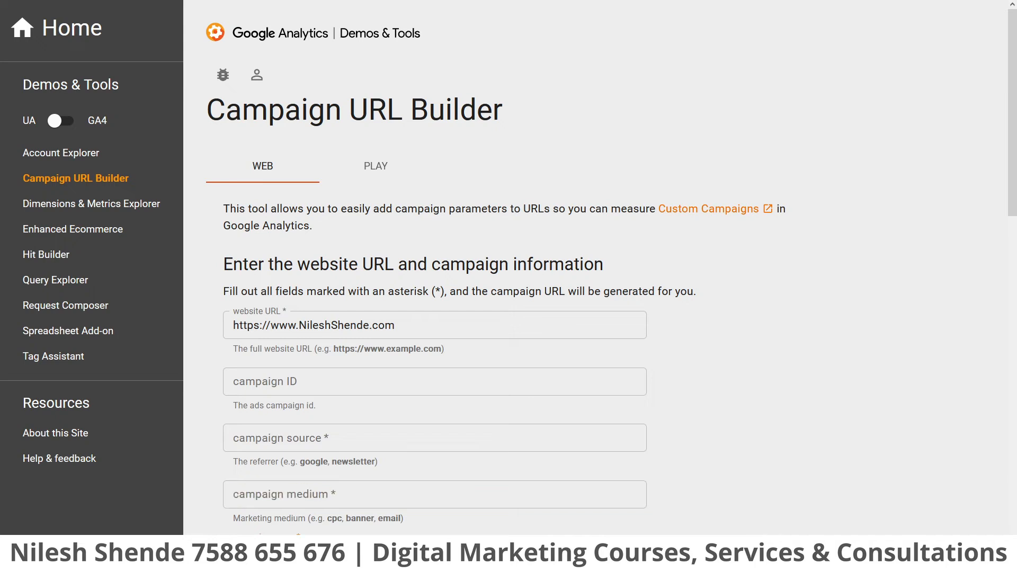
click(288, 387)
triple_click(424, 321)
key(ctrl+c)
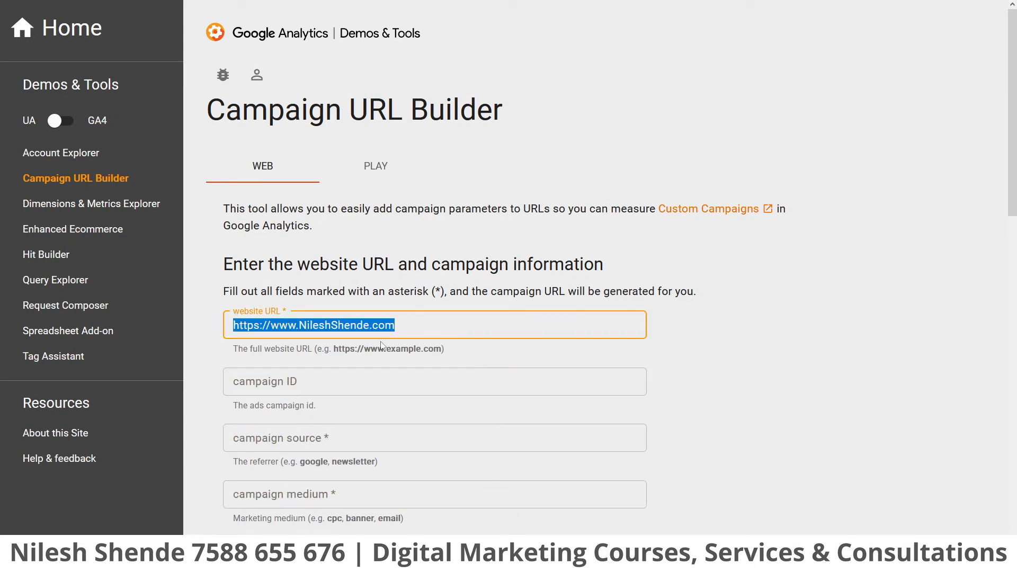
click(788, 5)
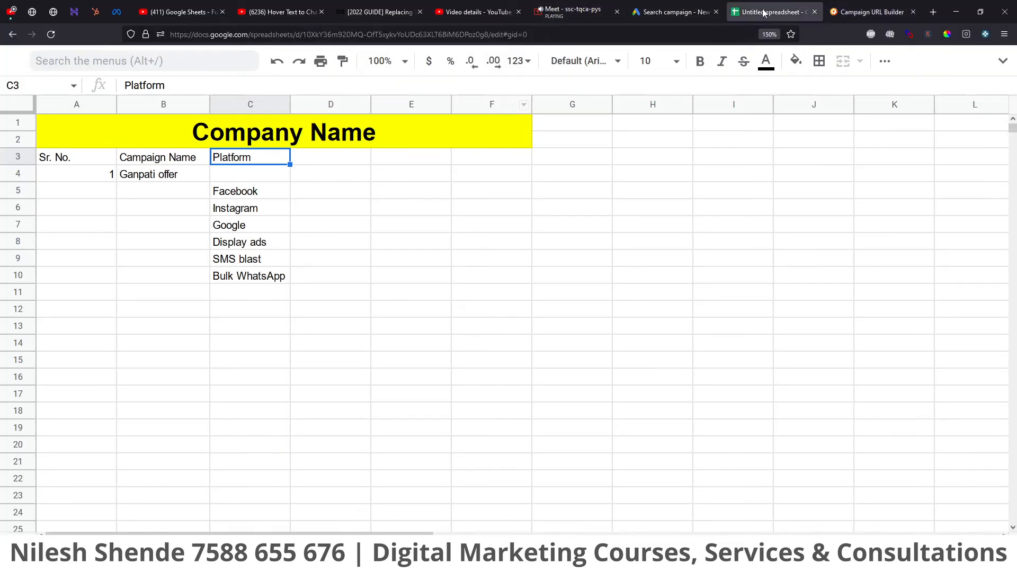
Merge G1:I1 and paste the website URL into it, then select platforms C5:C10
click(582, 77)
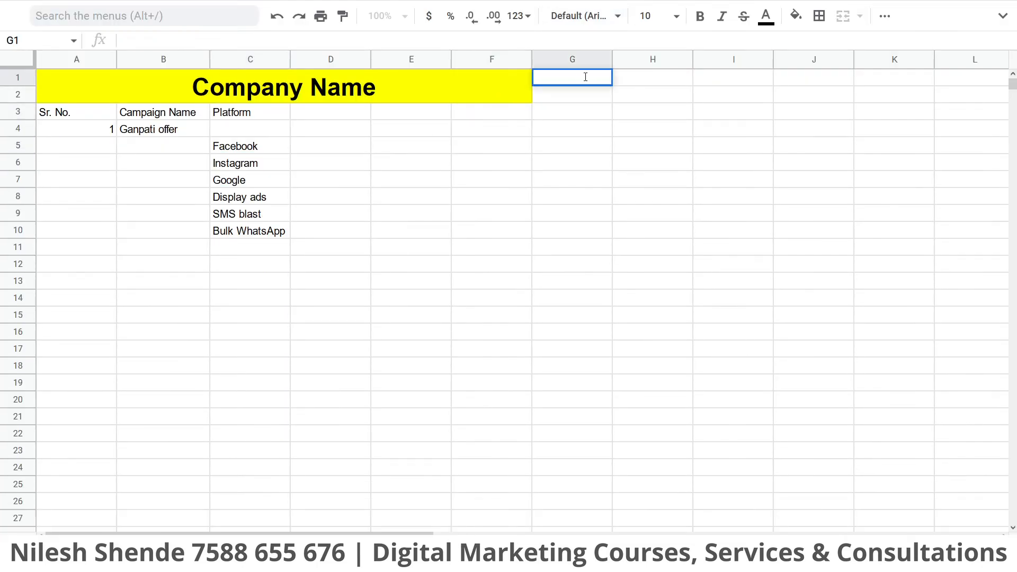
drag(601, 78, 749, 79)
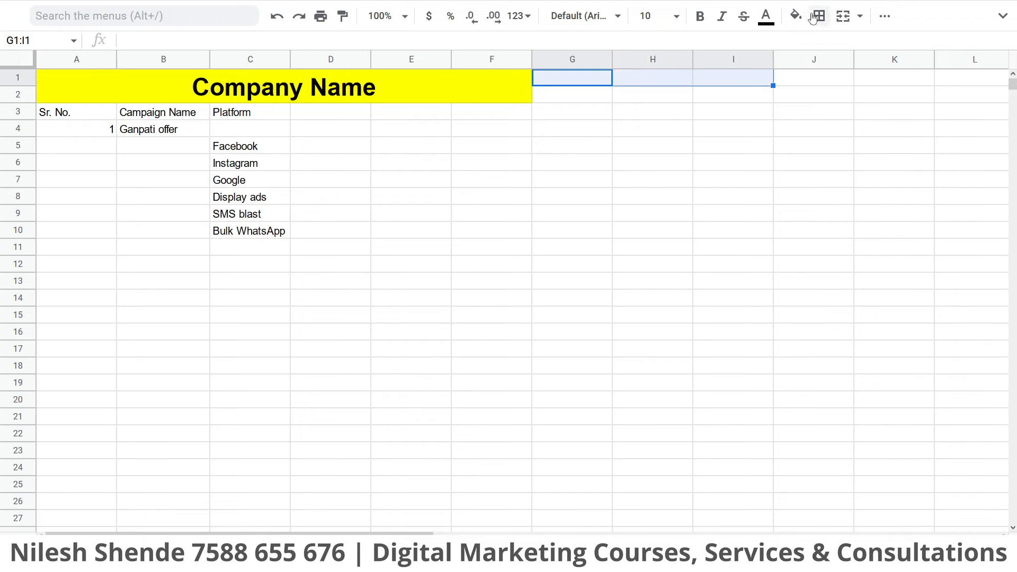
click(844, 16)
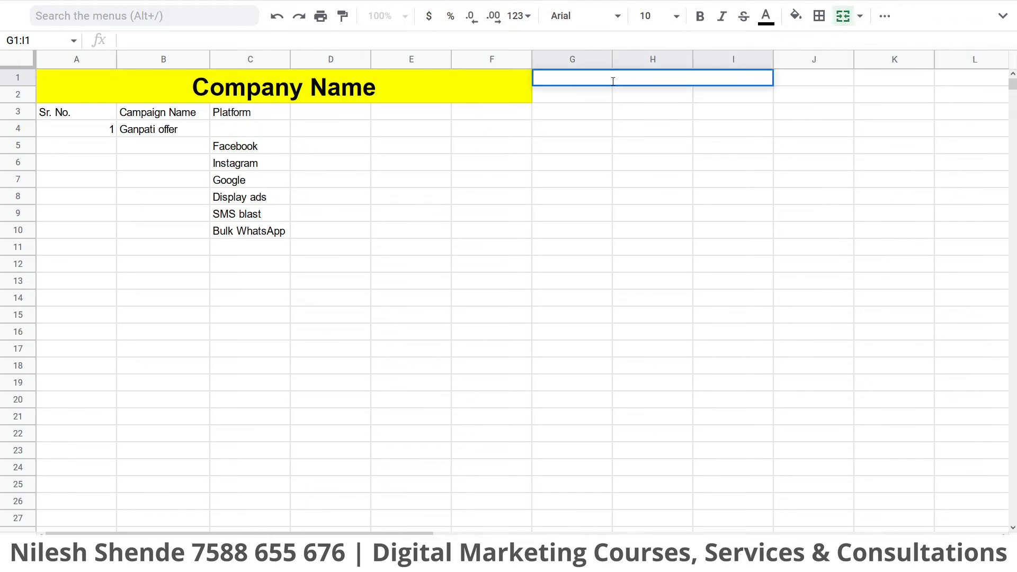
key(ctrl+v)
click(601, 136)
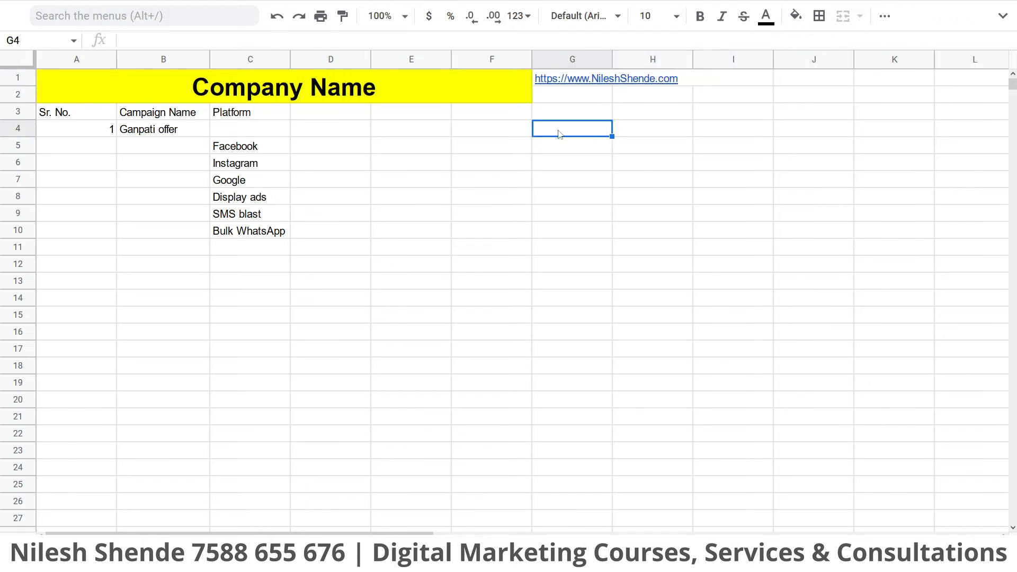
click(142, 132)
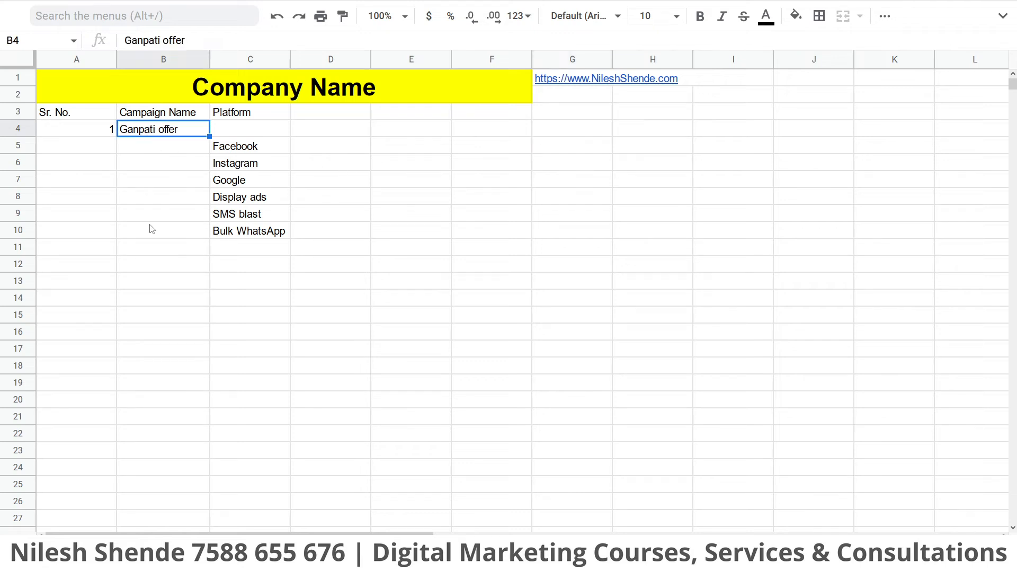
drag(241, 146, 248, 234)
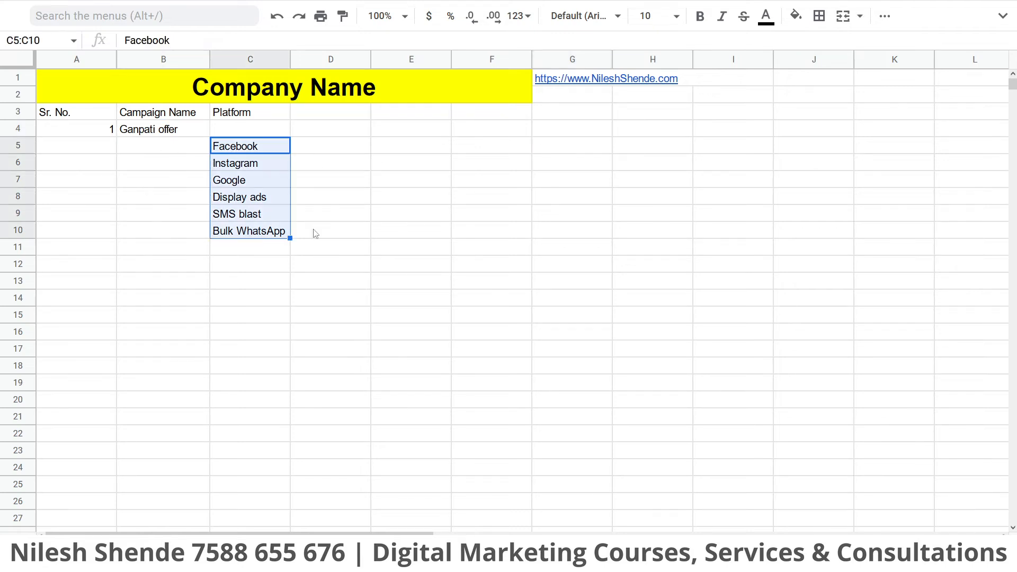
Return to the Campaign URL Builder and highlight its title
mouse_move(813, 2)
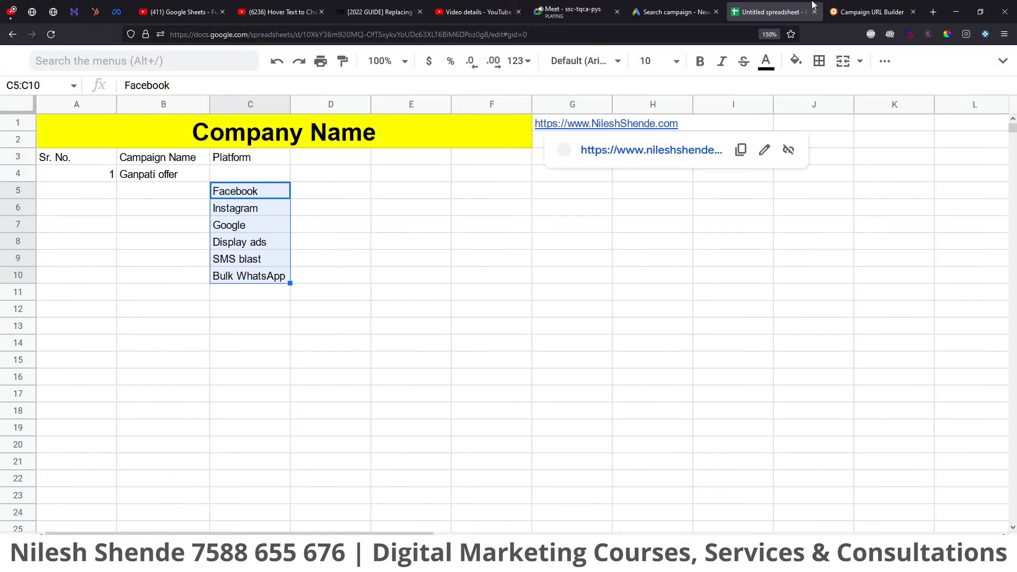
click(864, 4)
double_click(371, 120)
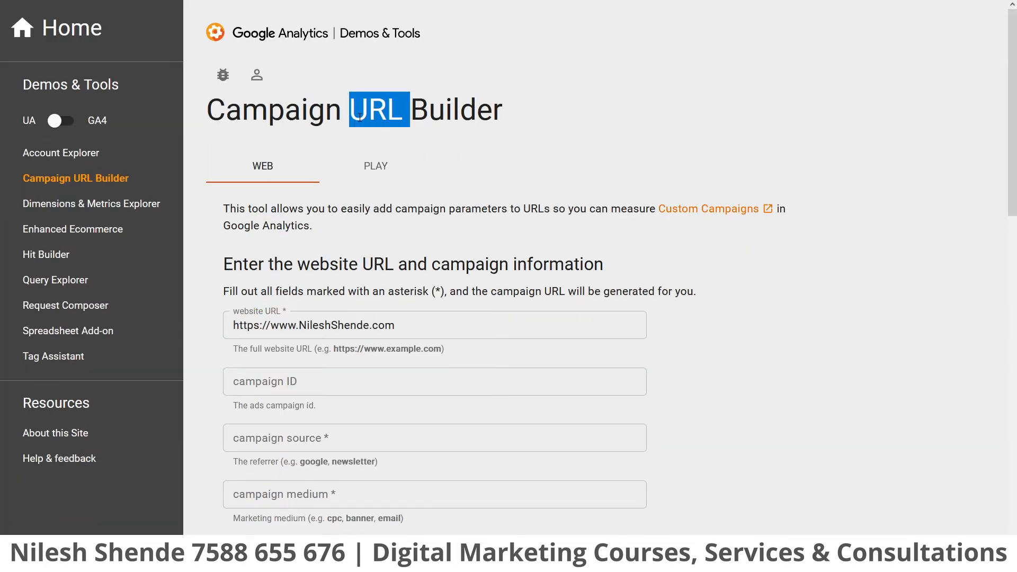
triple_click(346, 117)
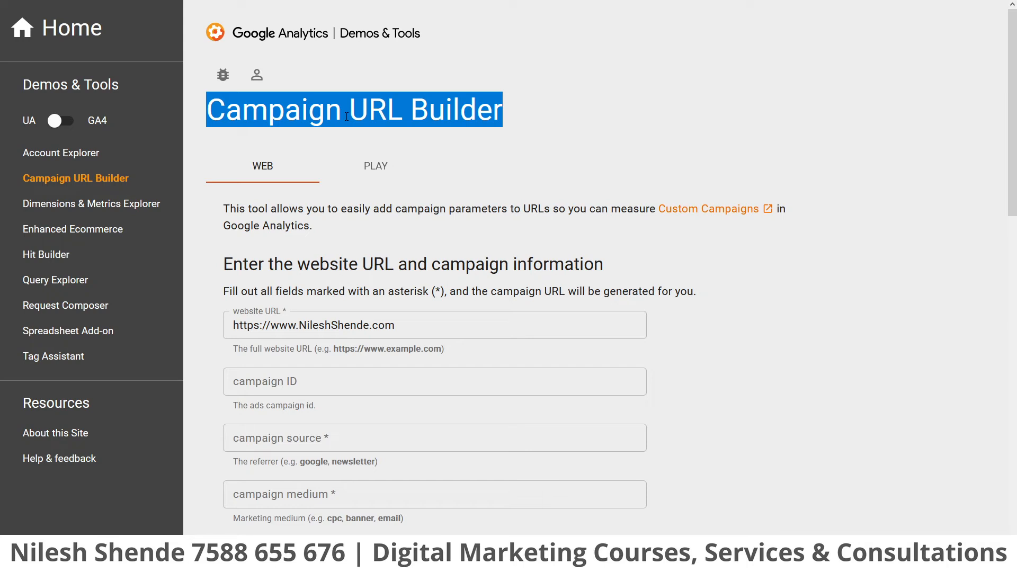
click(343, 149)
Enter source FB, medium ReachAds, name GanpatiOffer and copy the generated campaign URL
click(258, 438)
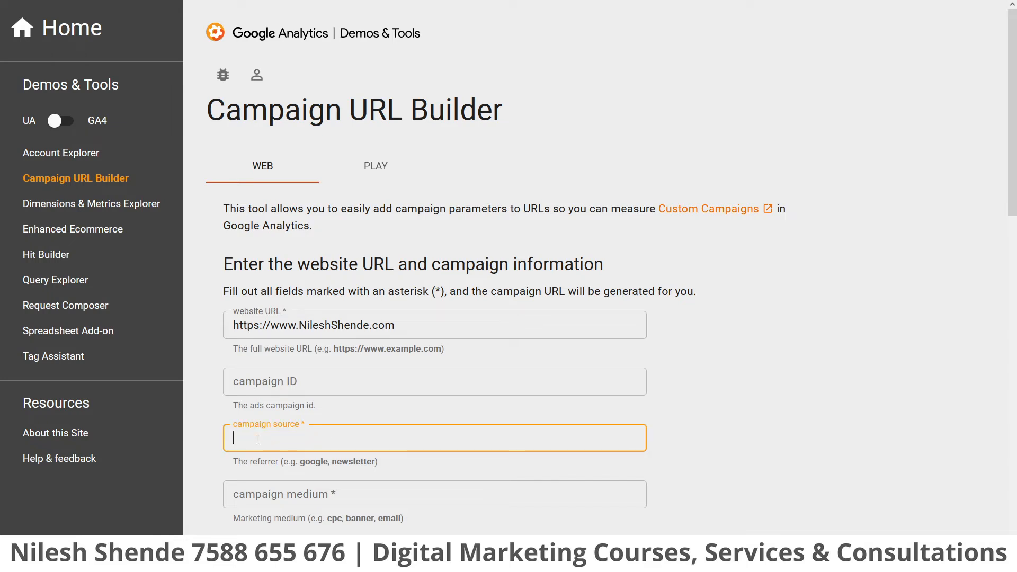
text(FB)
scroll(294, 426, down, 2)
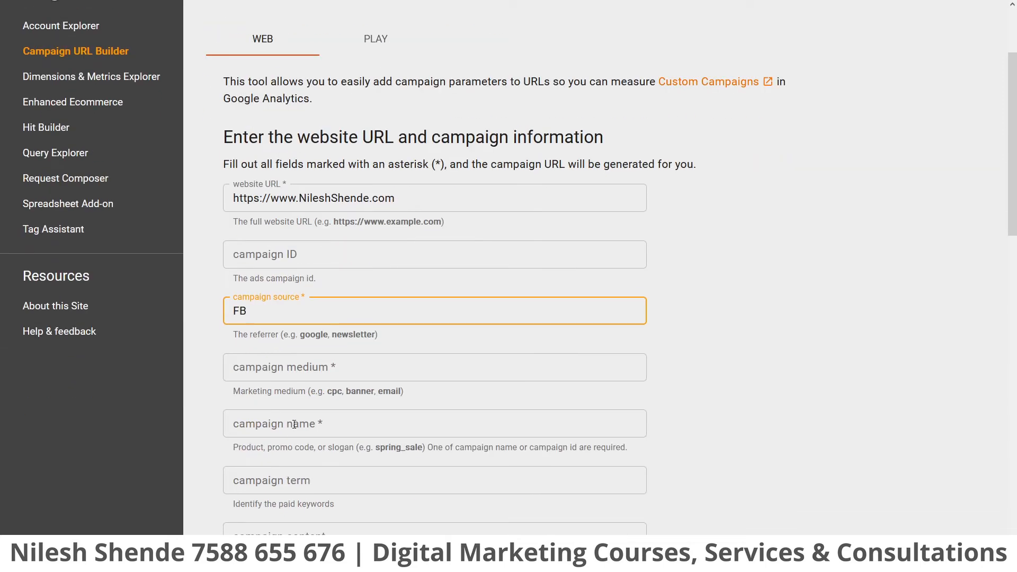
click(270, 374)
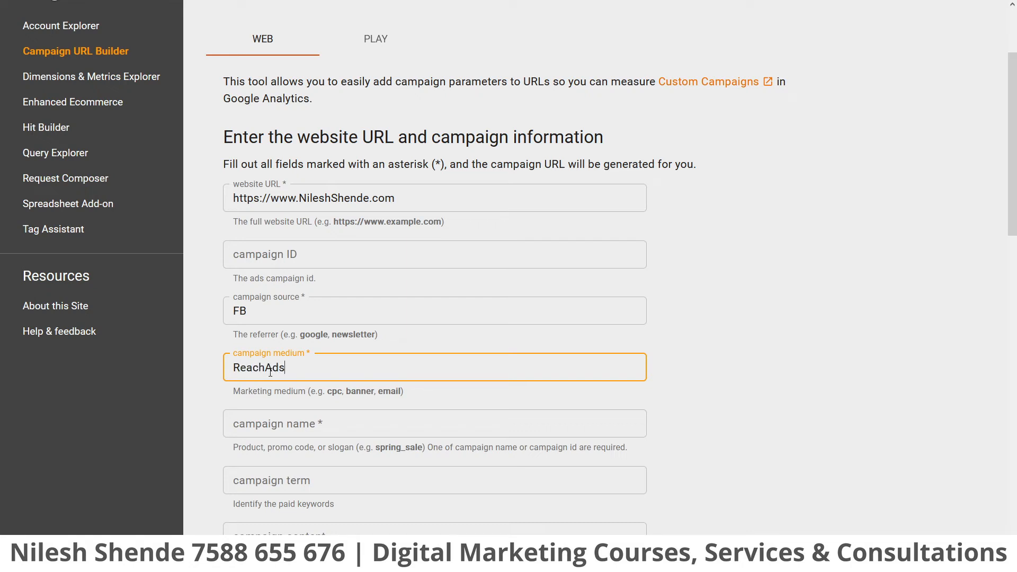
click(290, 425)
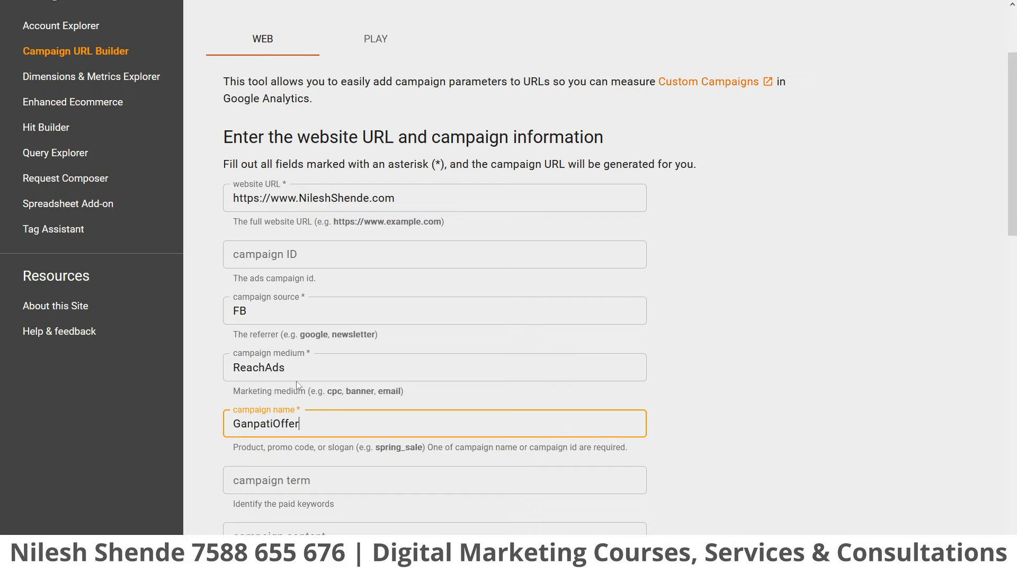
scroll(292, 407, down, 2)
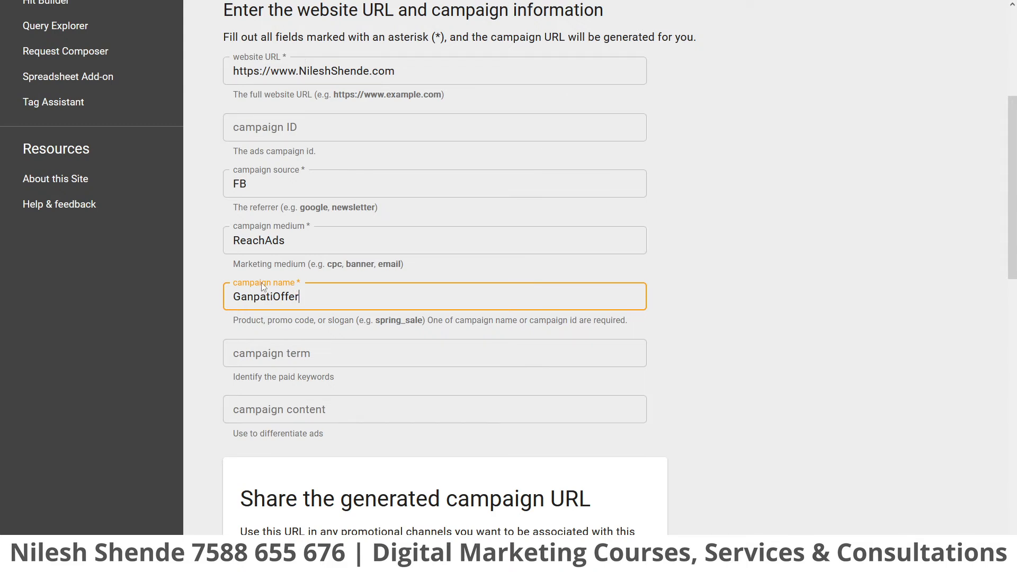
scroll(252, 357, down, 4)
drag(425, 351, 218, 372)
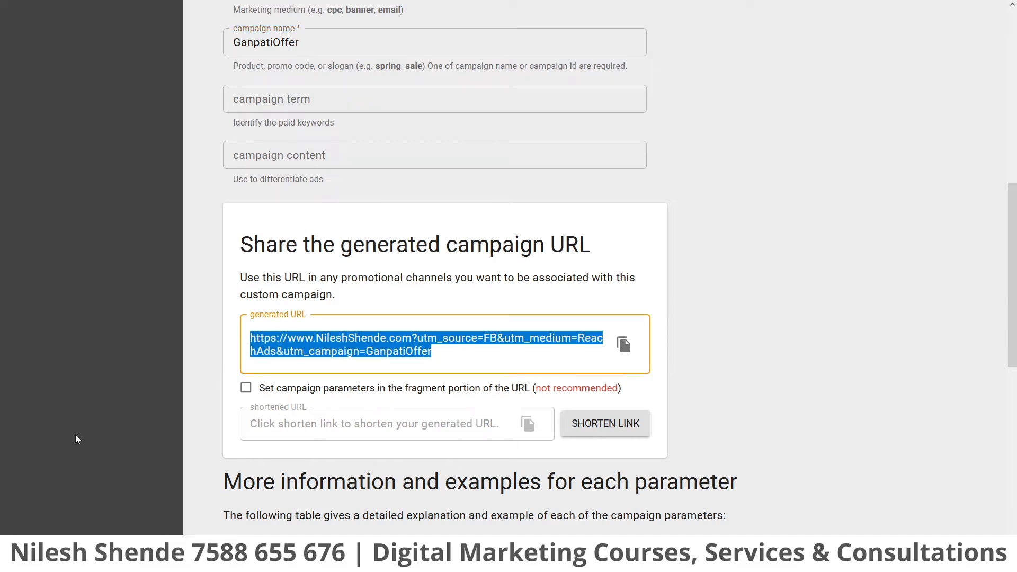
click(623, 342)
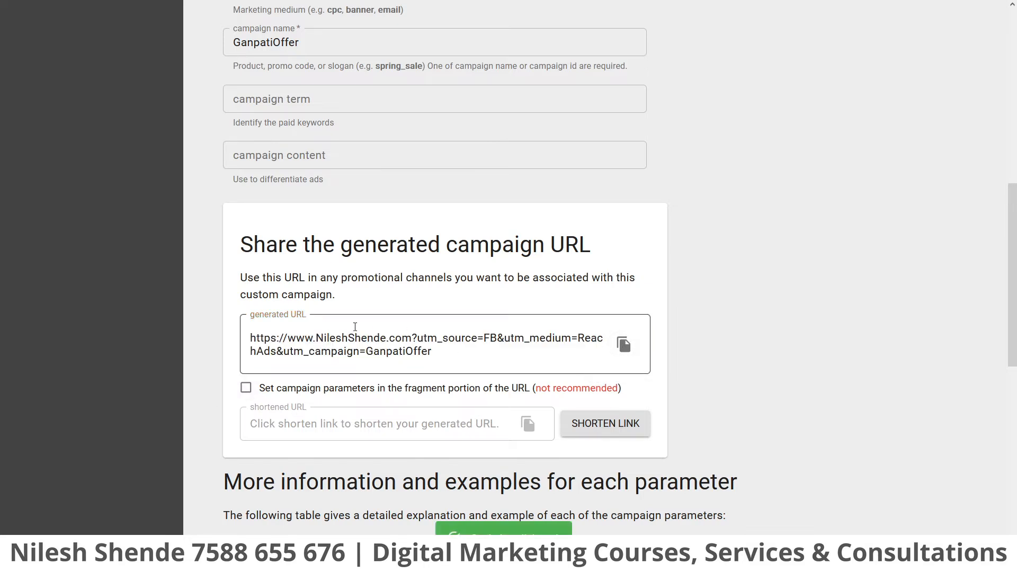
scroll(336, 325, up, 6)
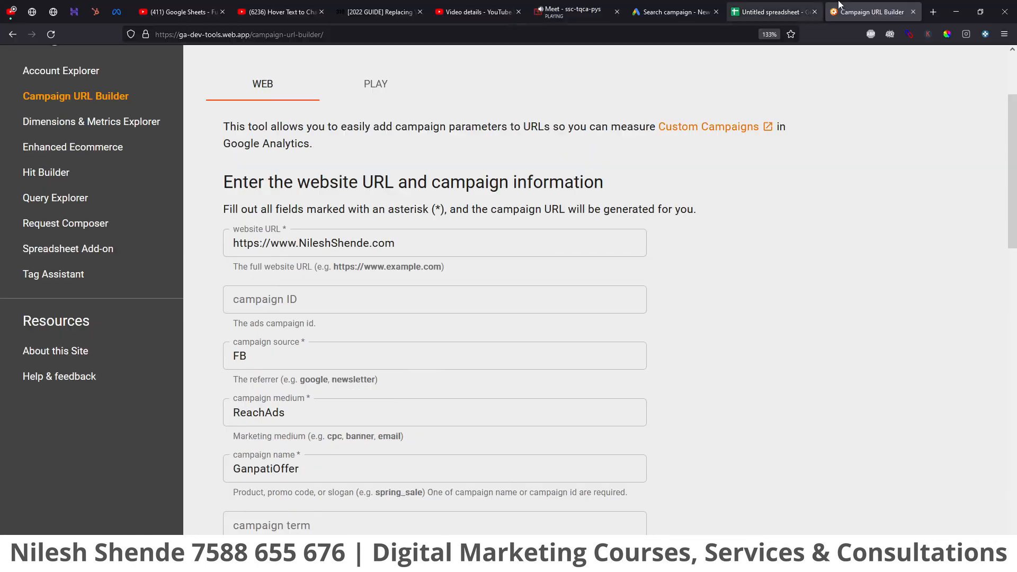
Paste the FB/ReachAds/GanpatiOffer campaign URL into G5 on the Facebook row
click(774, 11)
click(390, 148)
click(344, 150)
click(505, 147)
click(553, 149)
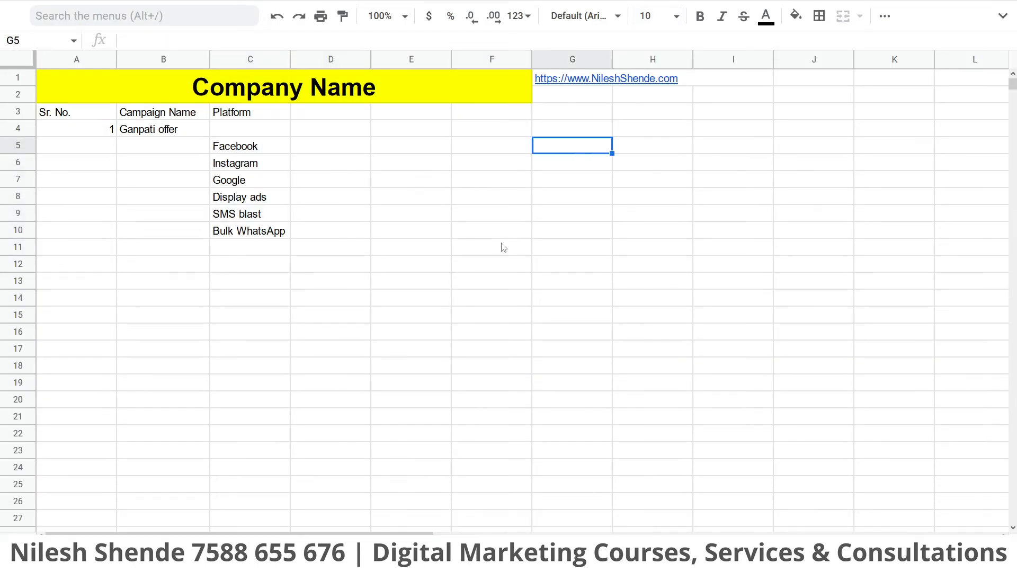
key(ctrl+v)
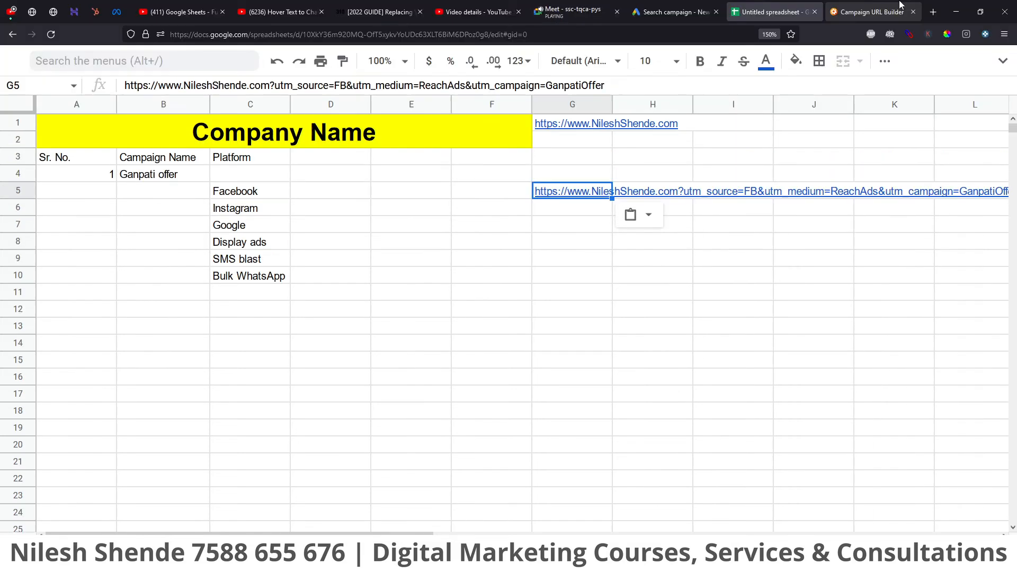
click(859, 8)
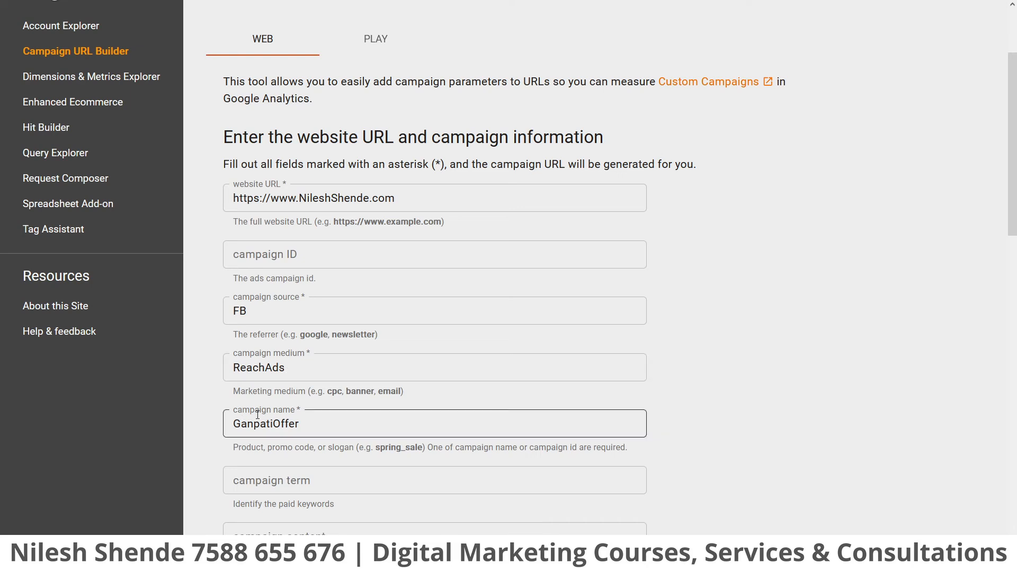
click(774, 9)
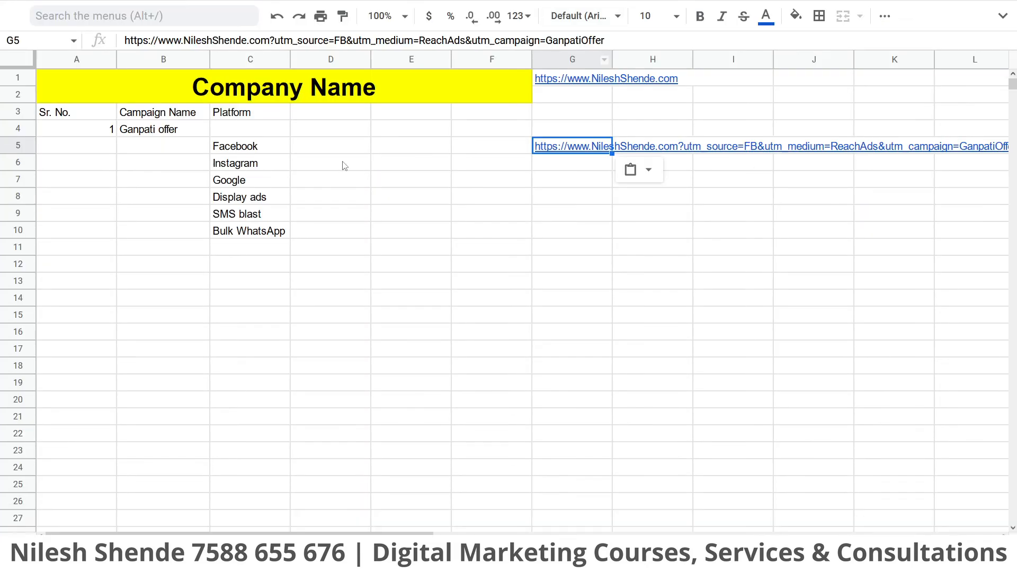
click(330, 144)
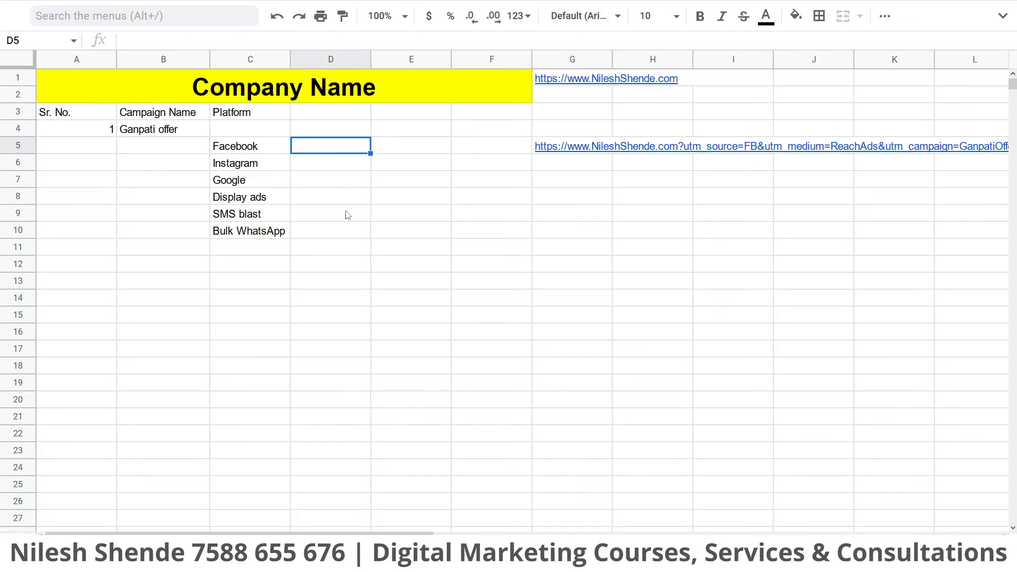
Enter the headers Source, Medium and Name in D3:F3, correcting the misspelt Medium
key(Up)
key(Up)
text(Source)
key(Tab)
text(Mdeium)
key(Tab)
text(Name)
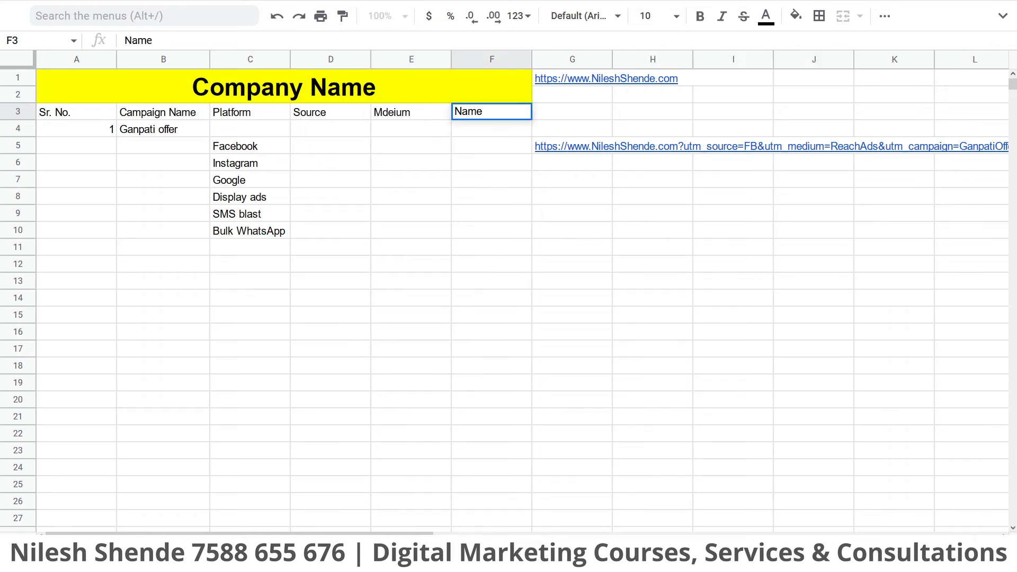
key(Tab)
key(shift+Tab)
key(shift+Tab)
text(Medi)
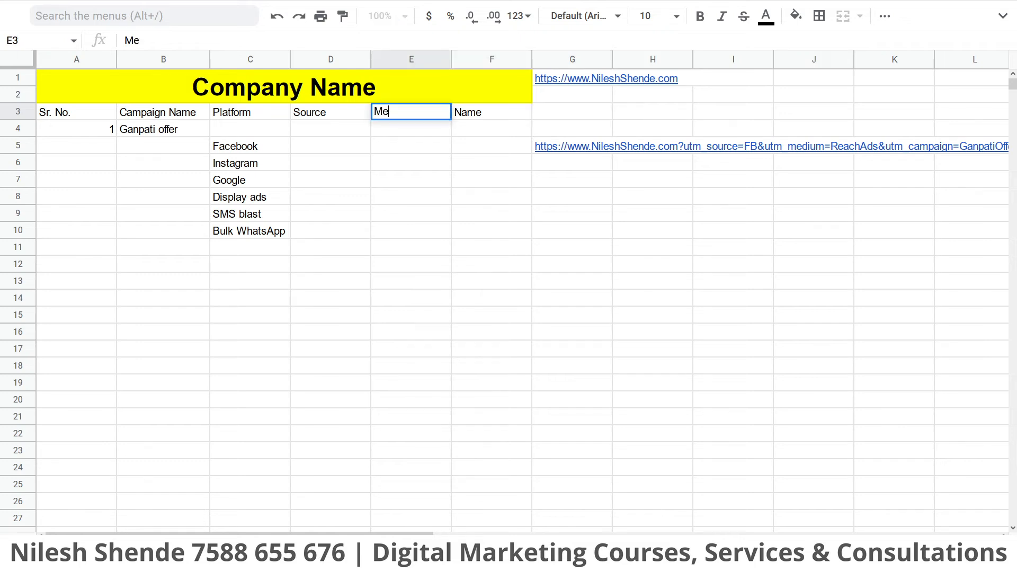
key(Return)
key(Return)
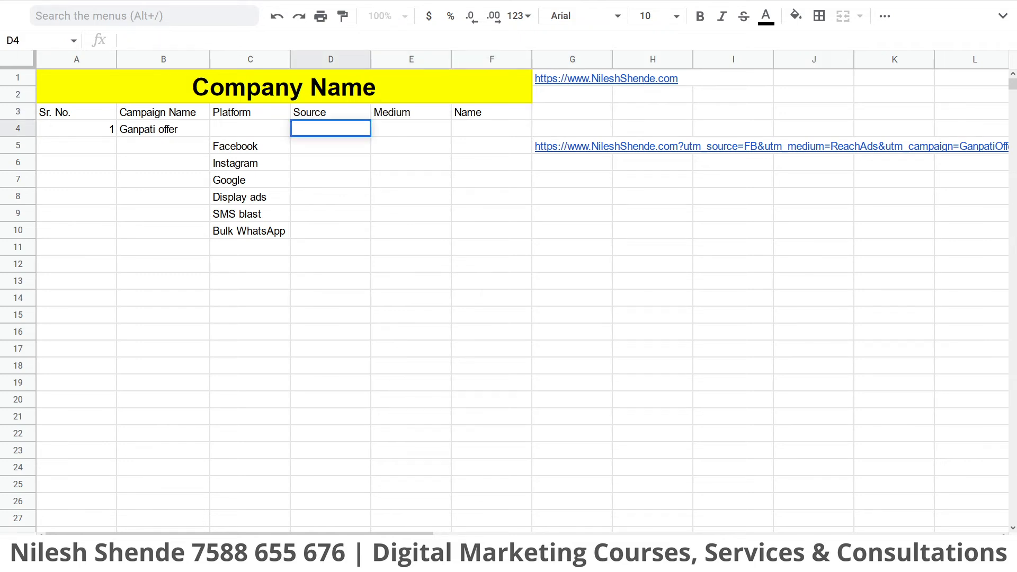
key(Return)
Enter FB as the Facebook source and ReachAds as its medium
click(235, 154)
click(317, 117)
click(253, 152)
drag(253, 152, 309, 154)
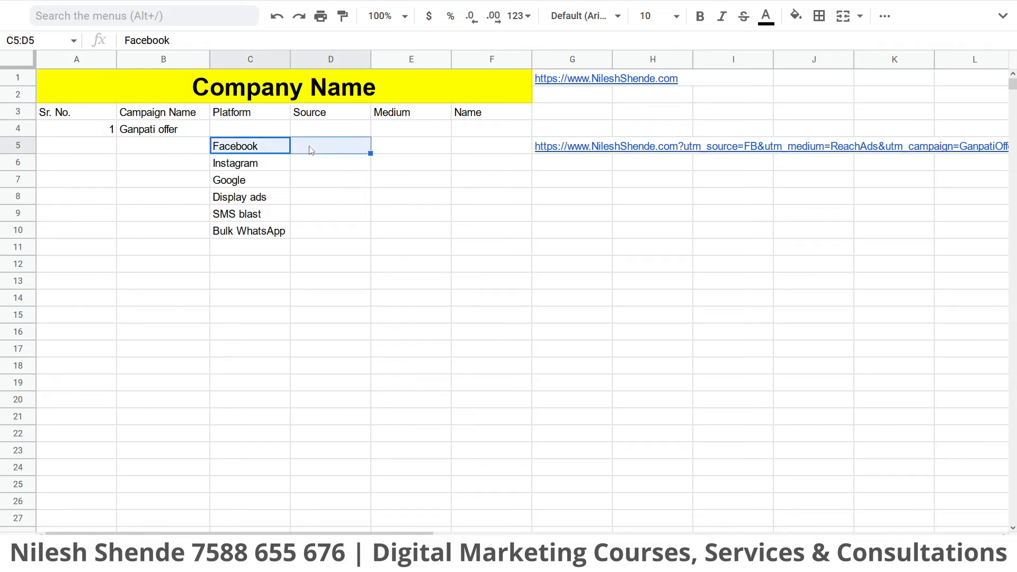
double_click(310, 146)
text(FB)
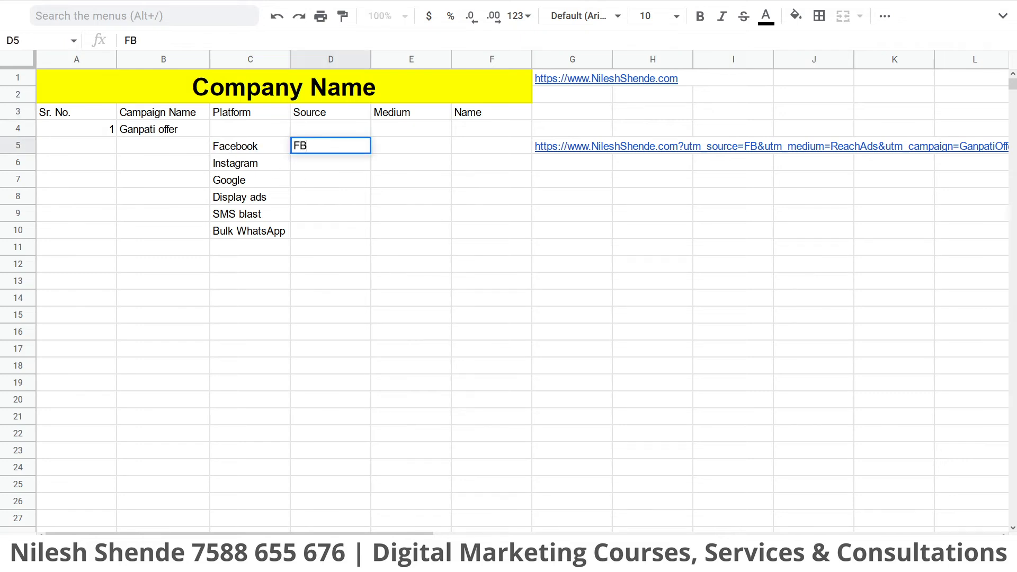
click(416, 150)
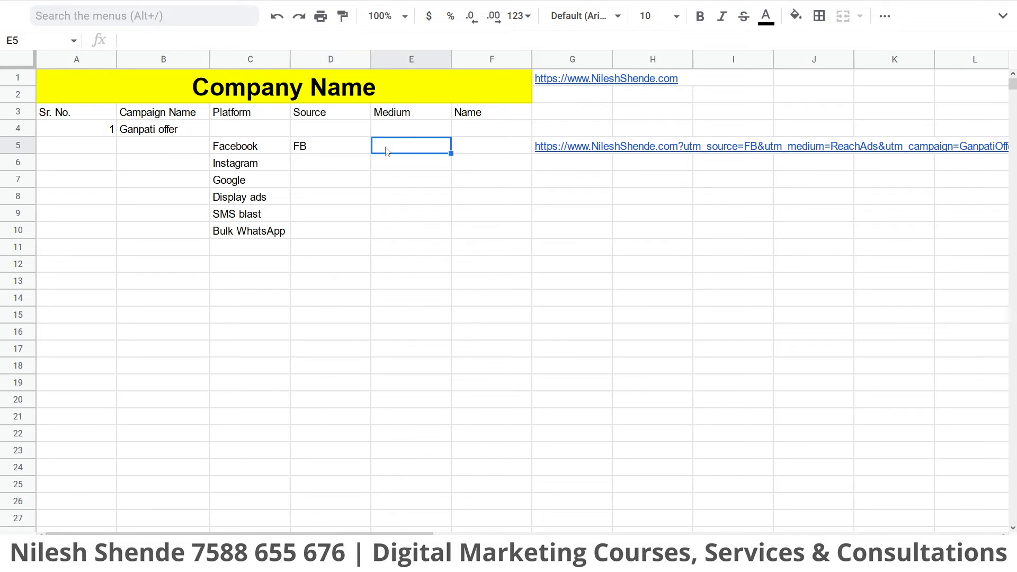
text(ReachAds)
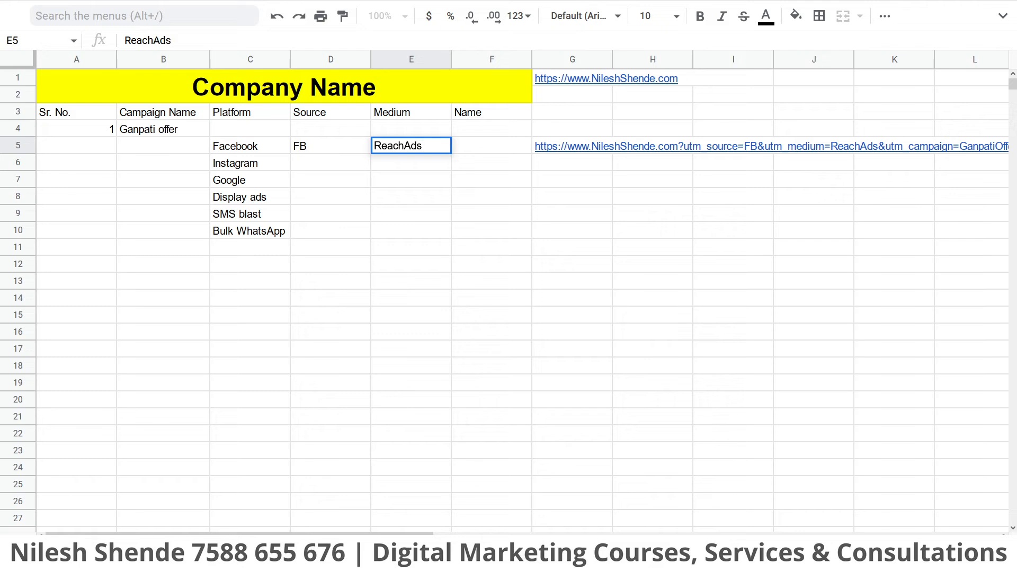
click(478, 113)
Copy the campaign name GanpatiOffer from the Campaign URL Builder and paste it into F5
drag(251, 145, 483, 147)
click(483, 147)
click(161, 132)
key(ctrl+c)
click(460, 149)
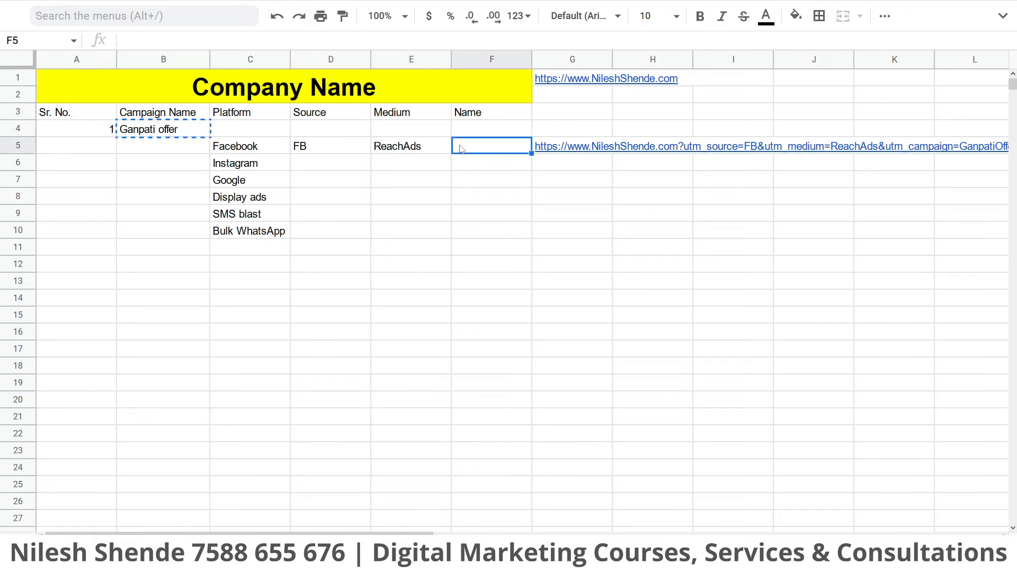
mouse_move(798, 5)
click(851, 11)
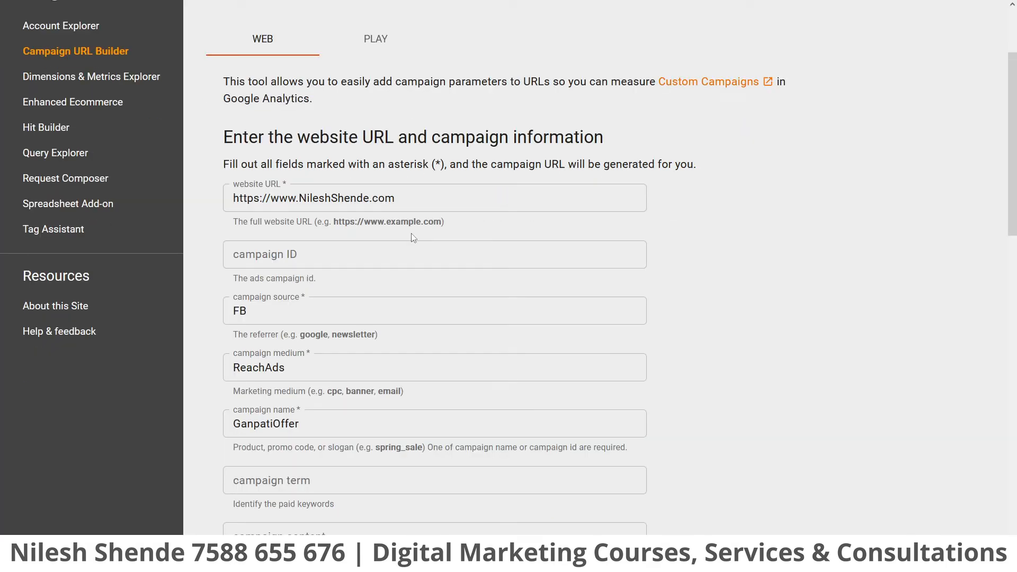
double_click(298, 422)
mouse_move(742, 5)
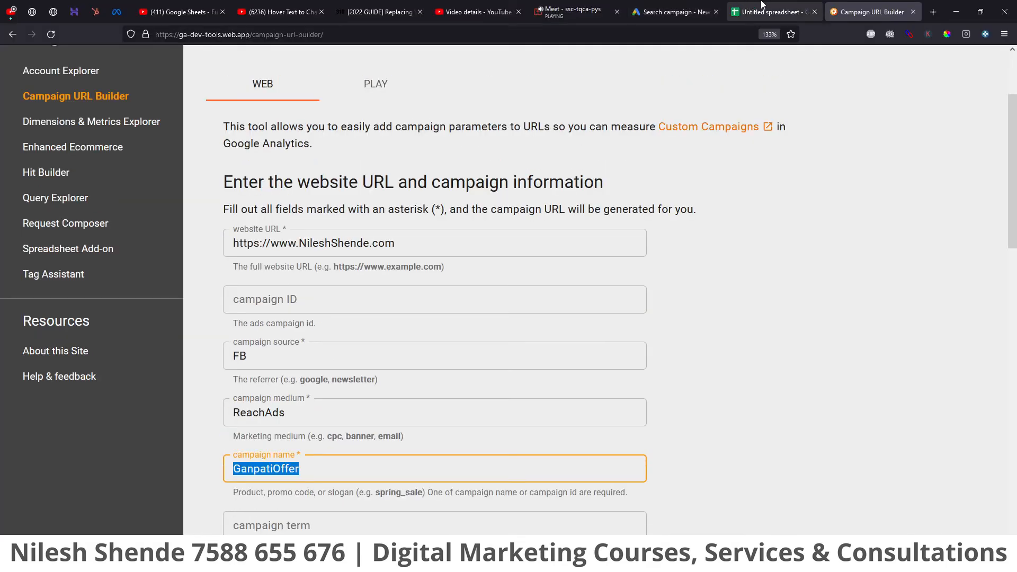
click(774, 11)
double_click(463, 145)
key(ctrl+v)
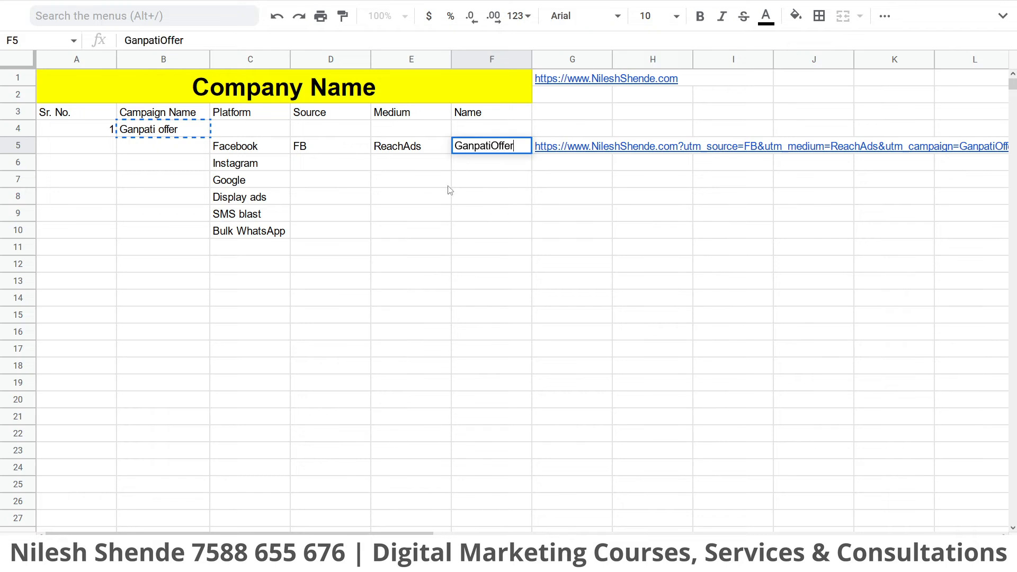
click(448, 186)
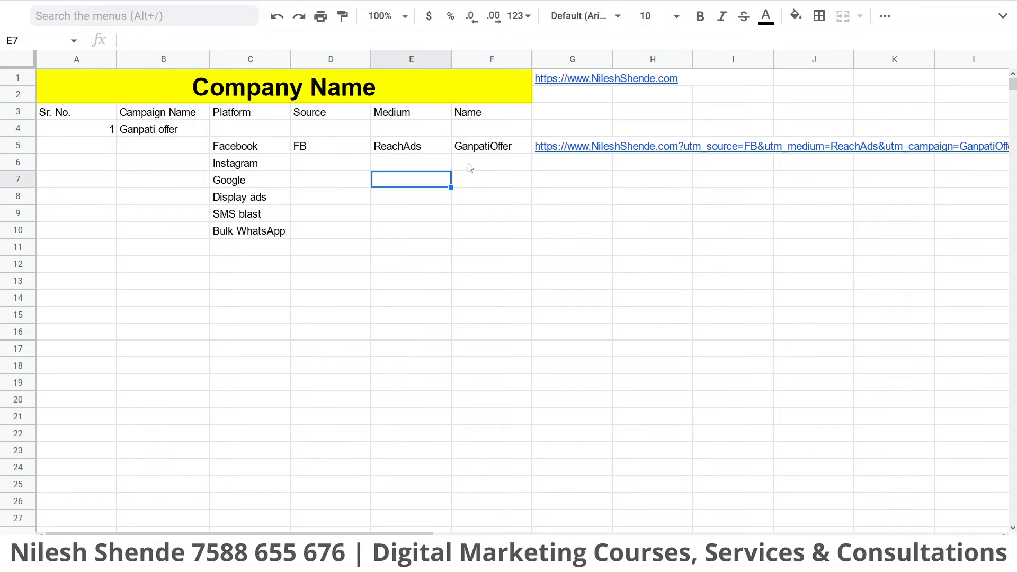
Add the header URL in G3 above the tagged Facebook URL
click(553, 151)
click(566, 115)
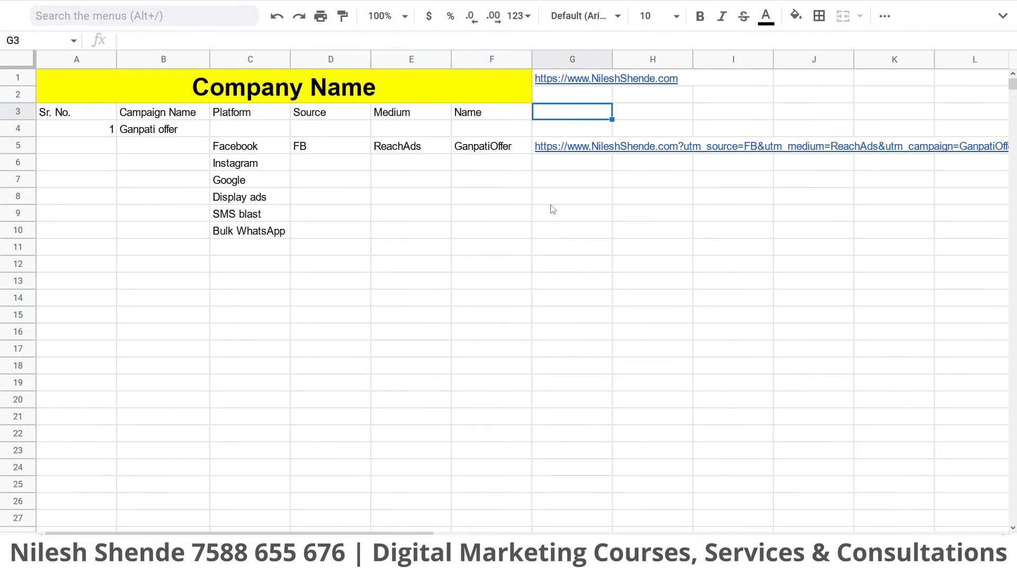
text(UR)
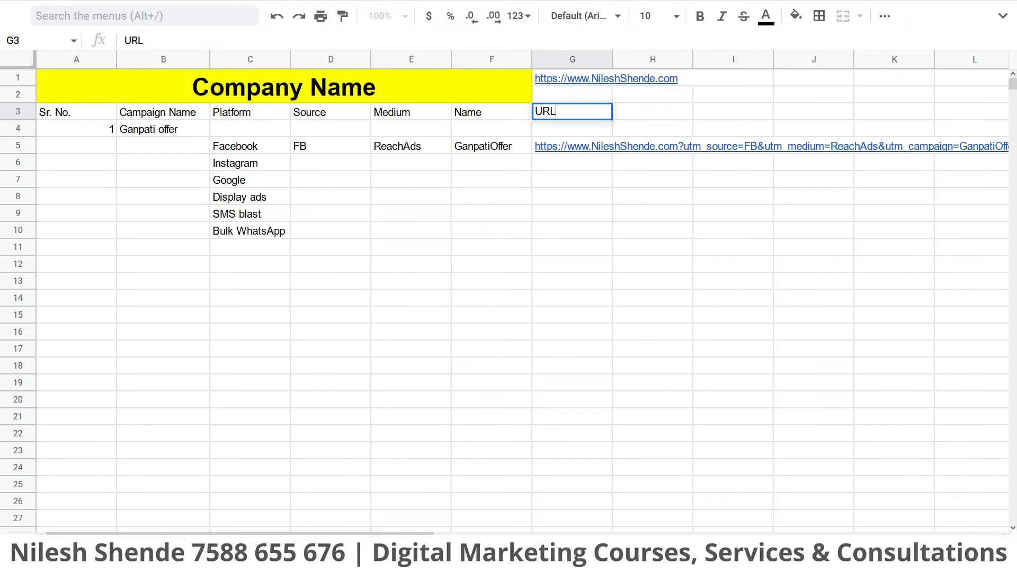
text(L)
click(548, 279)
click(563, 148)
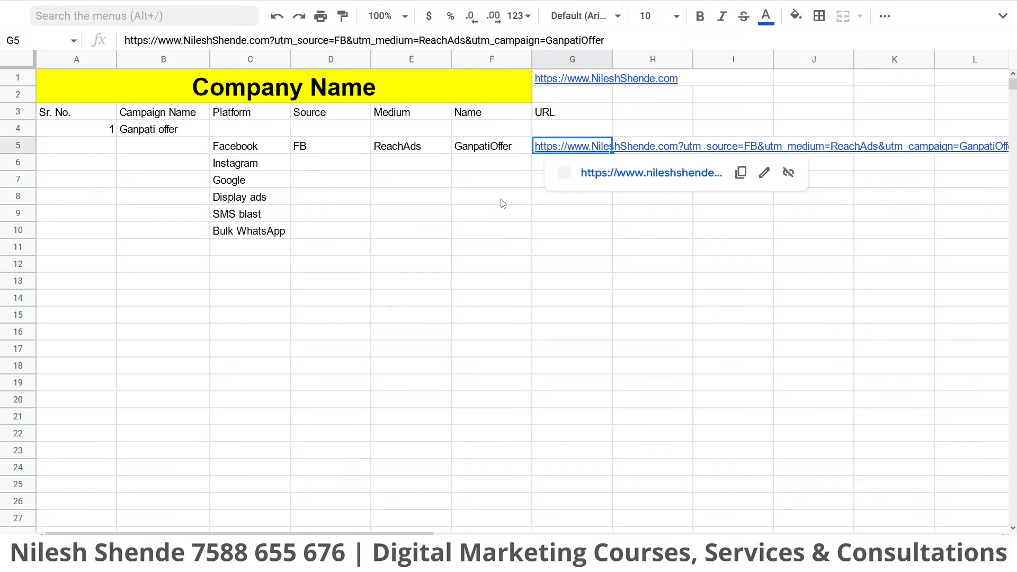
Give the whole header row 3 a light blue fill
click(21, 112)
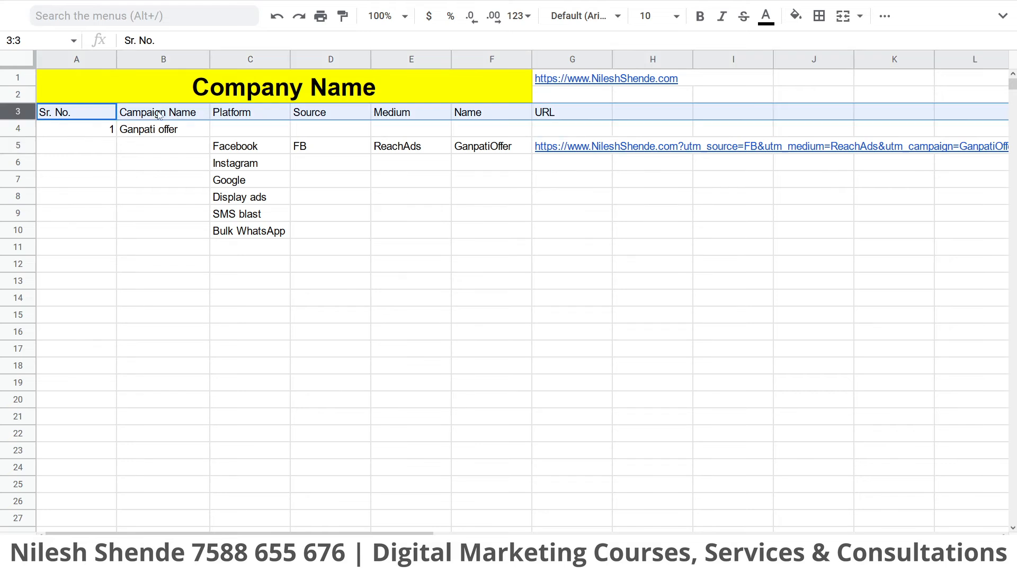
click(796, 16)
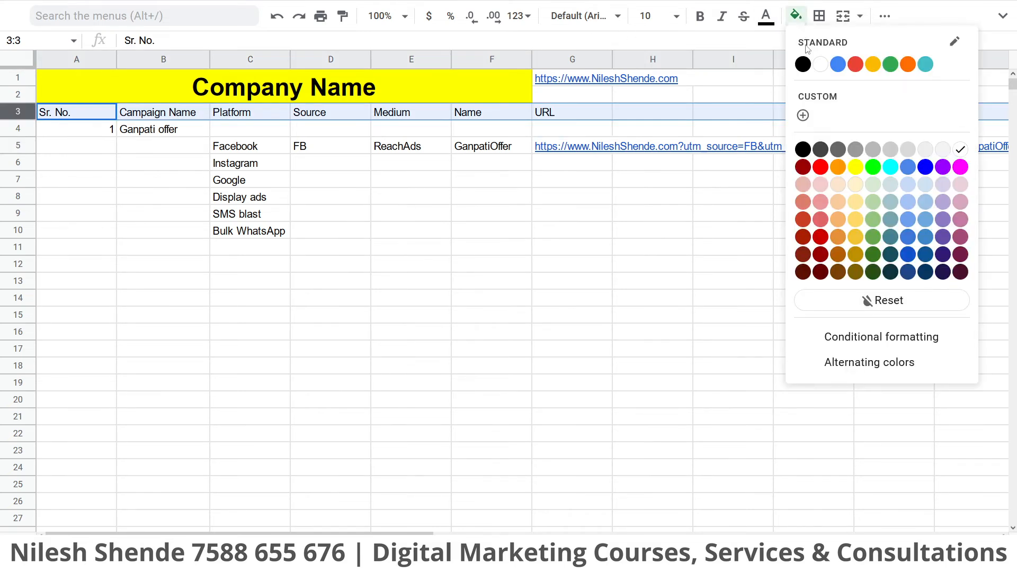
click(892, 191)
click(320, 232)
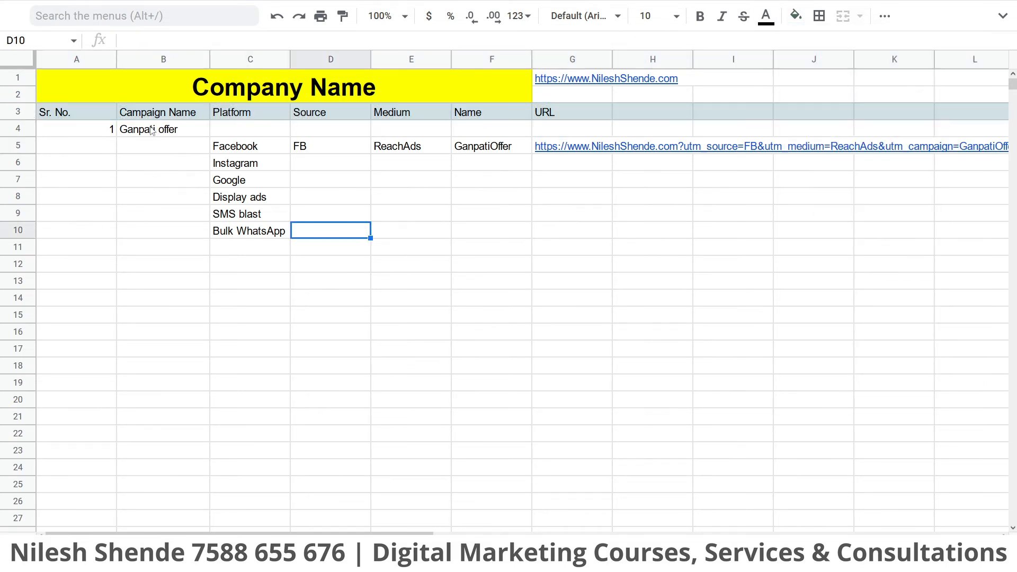
Set Instagram's source to IG and copy ReachAds down as its medium
click(269, 165)
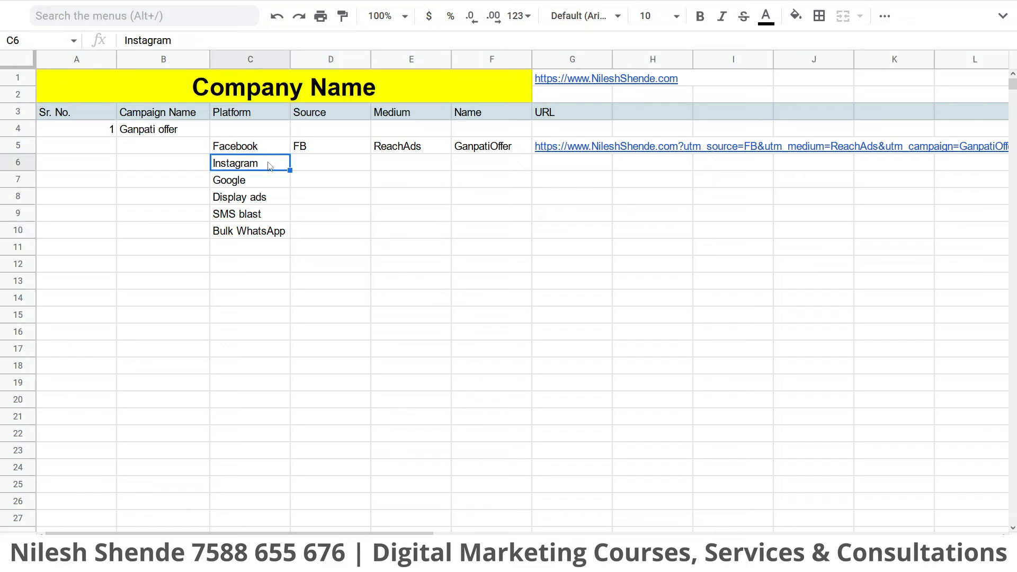
click(317, 118)
click(315, 166)
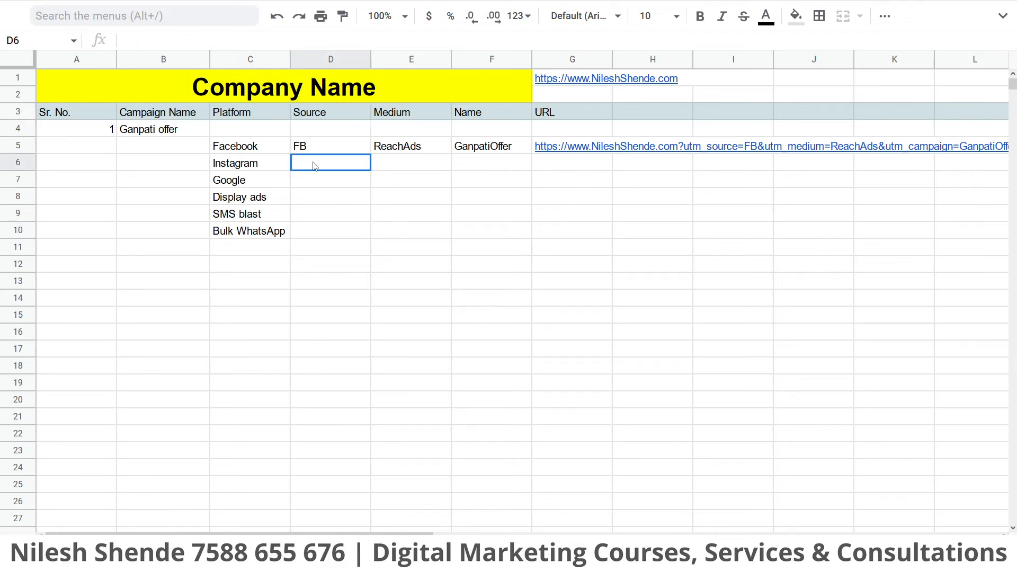
text(IG)
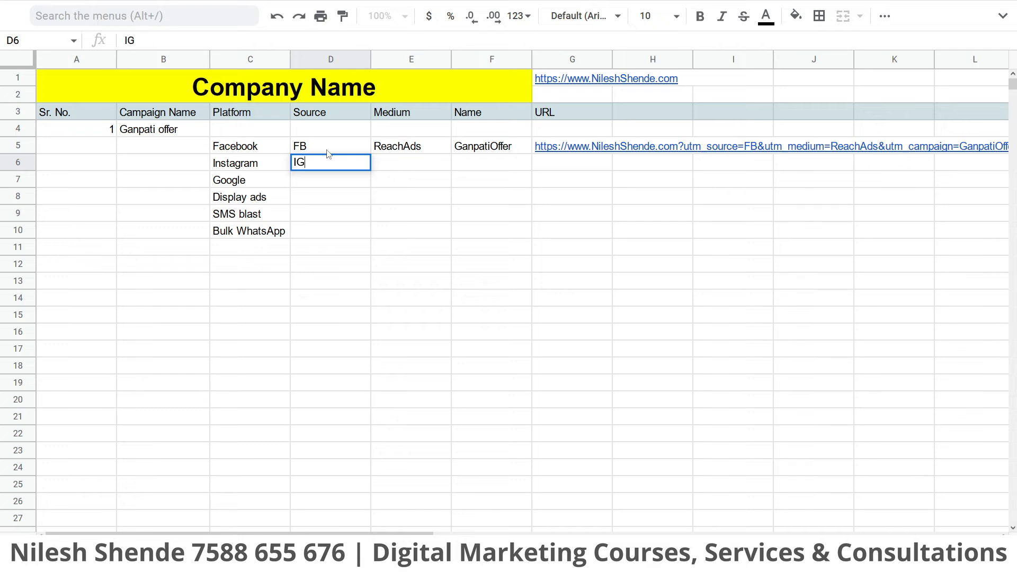
click(395, 118)
click(399, 165)
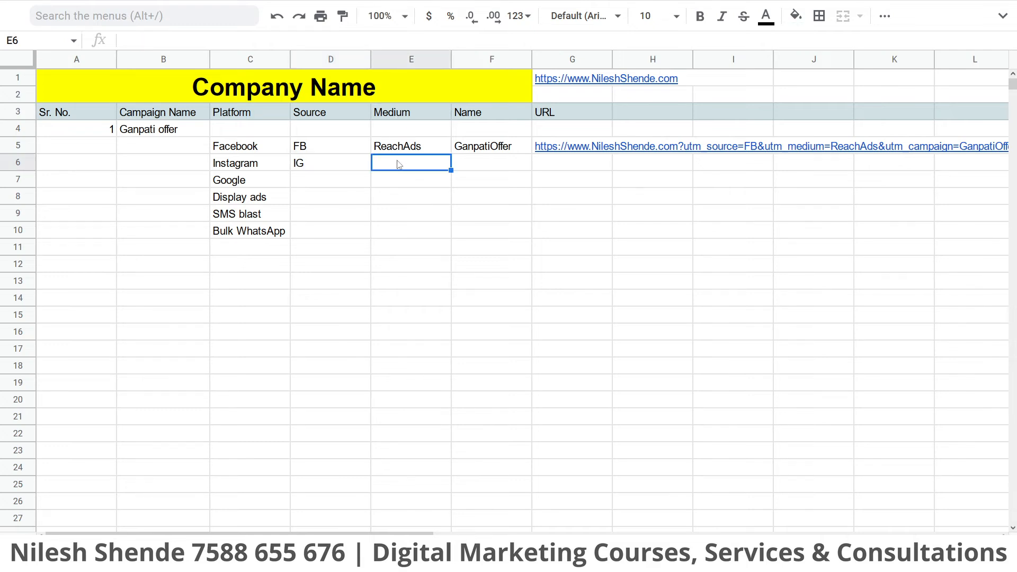
key(ctrl+d)
Fill GanpatiOffer down the Name column F5:F10 for every platform
click(480, 117)
click(484, 165)
key(ctrl+d)
drag(477, 148, 484, 232)
key(ctrl+d)
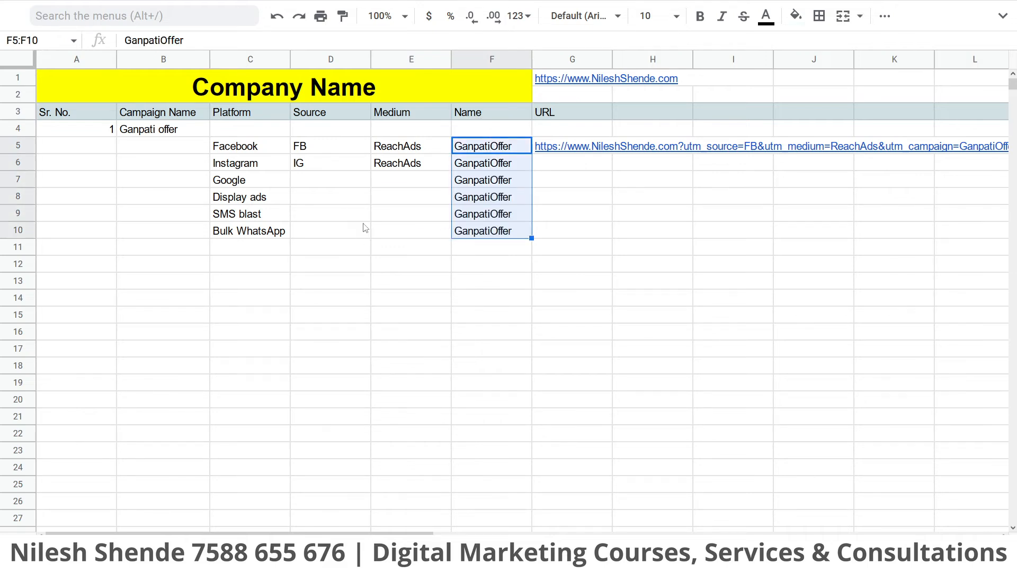
click(348, 219)
Bold the serial number and campaign name cells in row 4
drag(115, 132, 151, 132)
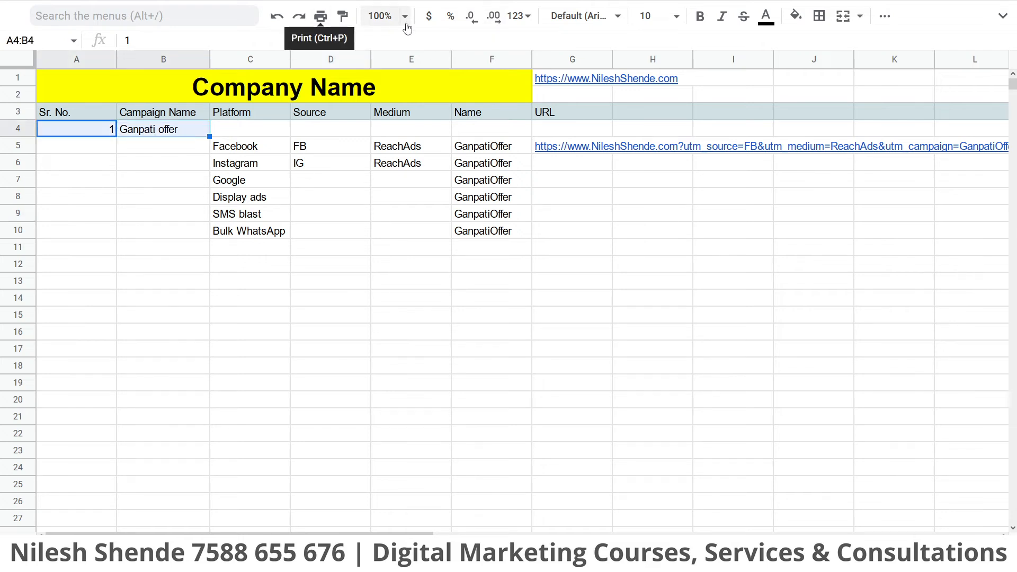
key(ctrl+b)
click(286, 202)
click(323, 260)
click(248, 184)
Enter sources Google, DA, SMS and Wh in D7:D10
click(307, 182)
text(Google)
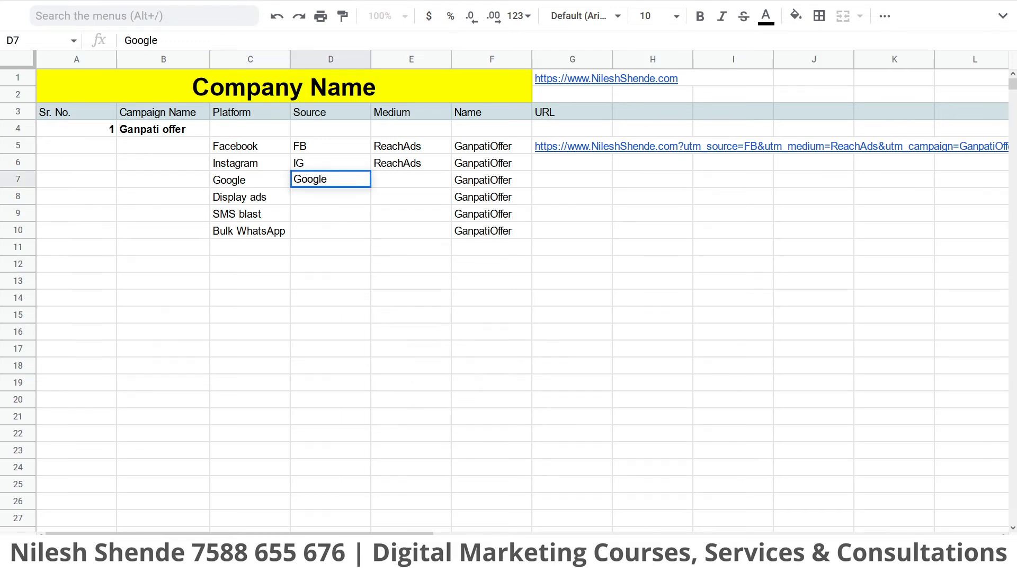
key(Return)
text(A)
key(BackSpace)
text(DA)
key(Return)
text(SMS)
key(Return)
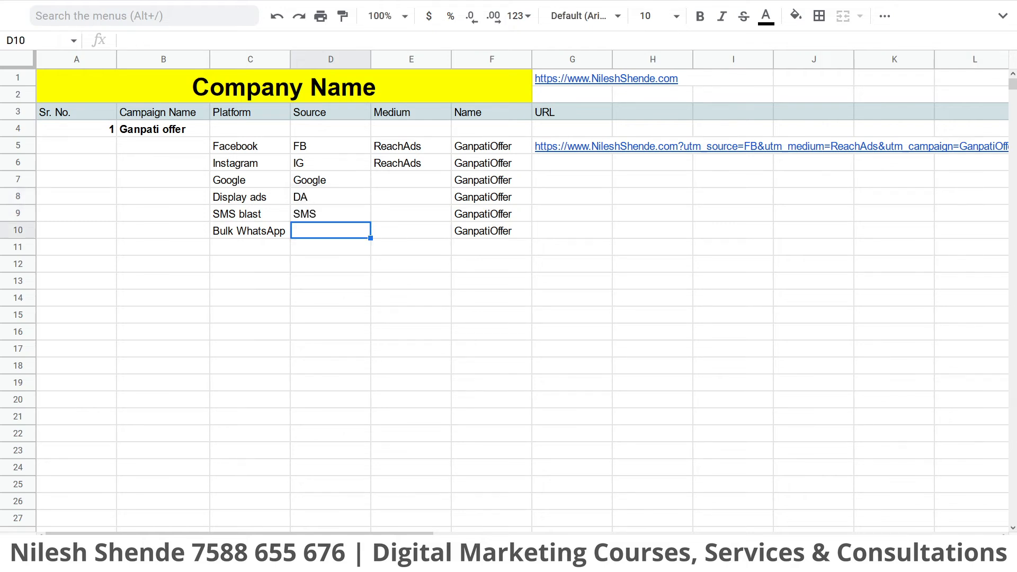
text(Wh)
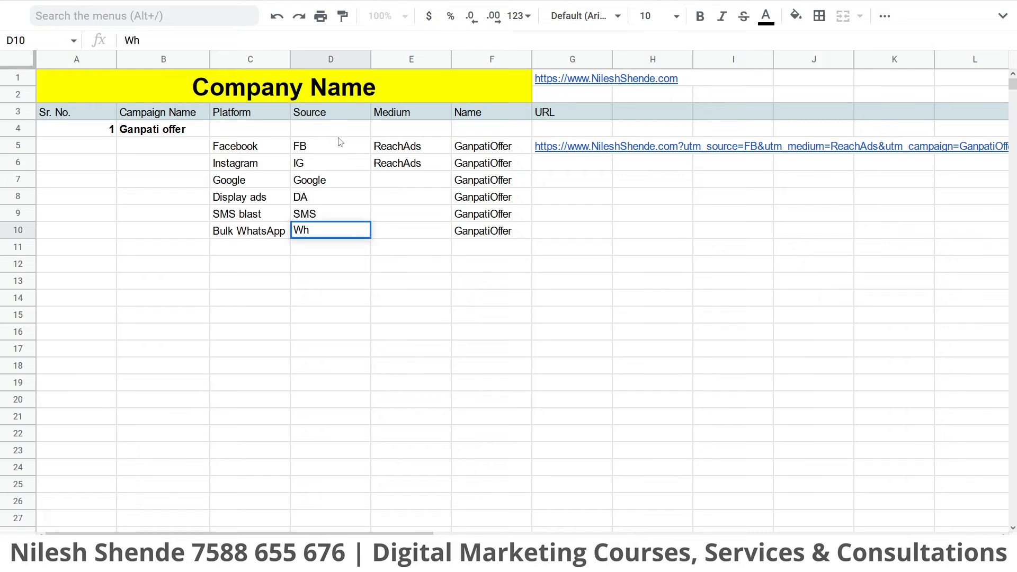
click(382, 215)
click(316, 184)
click(386, 183)
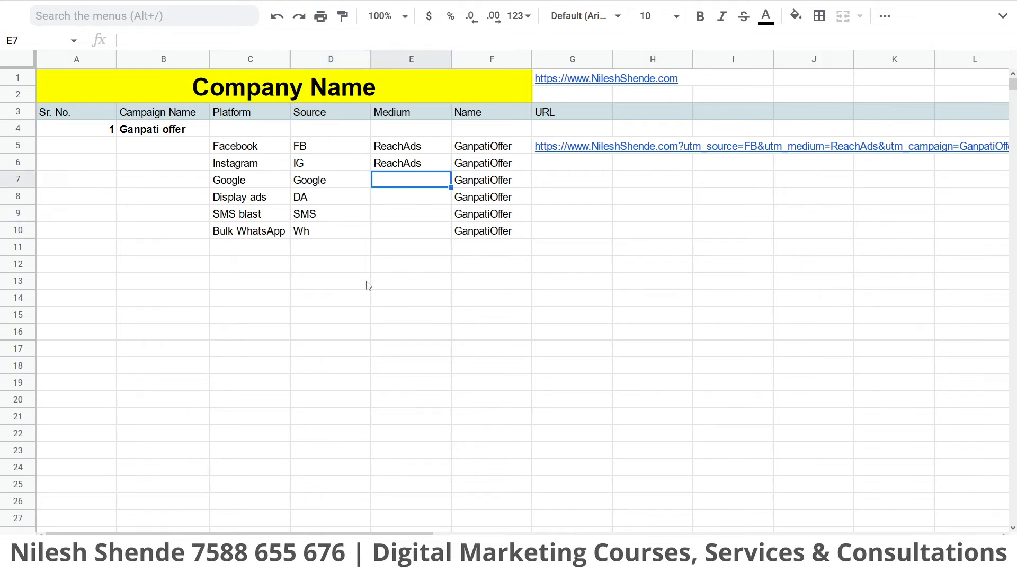
Enter mediums SearchAds, DisplayAds, blast and msgs in E7:E10, then select D5:E10
text(D)
key(BackSpace)
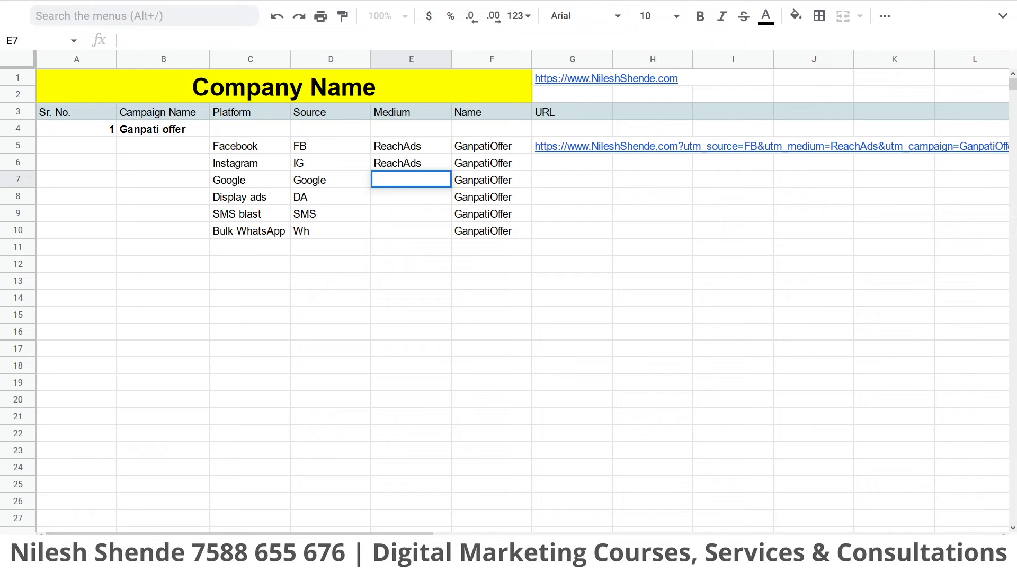
text(SearchAds)
key(Return)
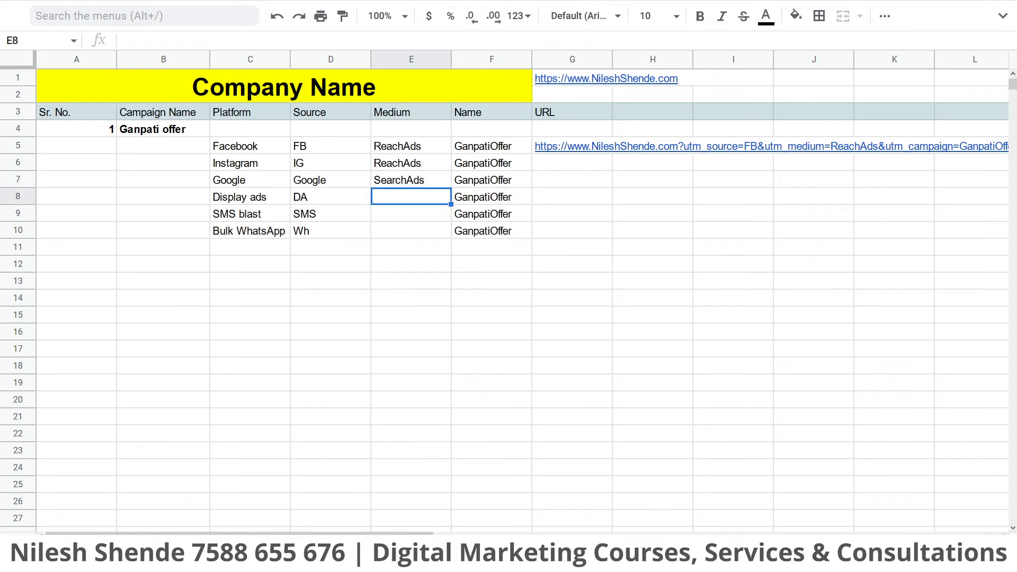
text(Displa)
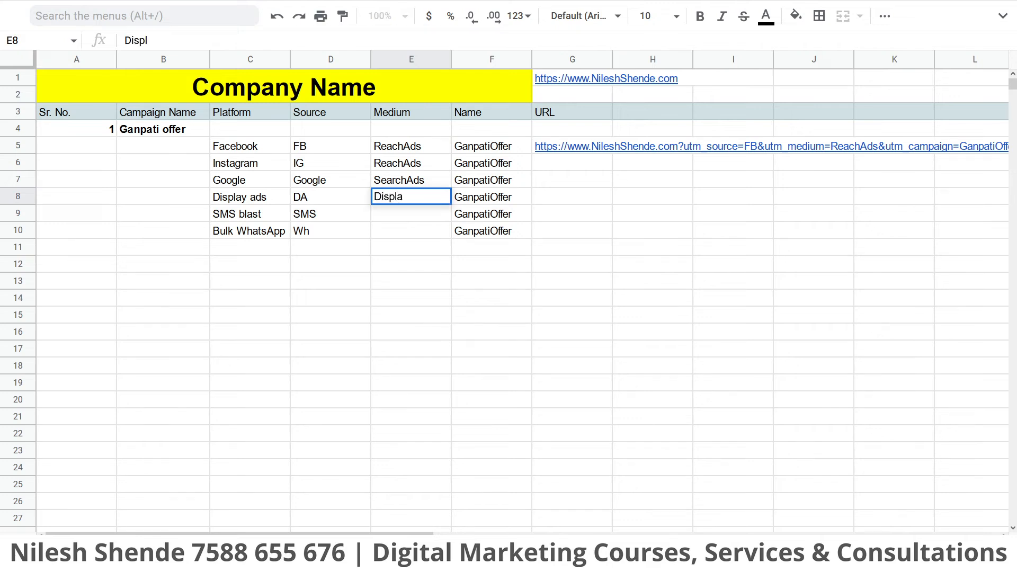
text(yAds)
key(Return)
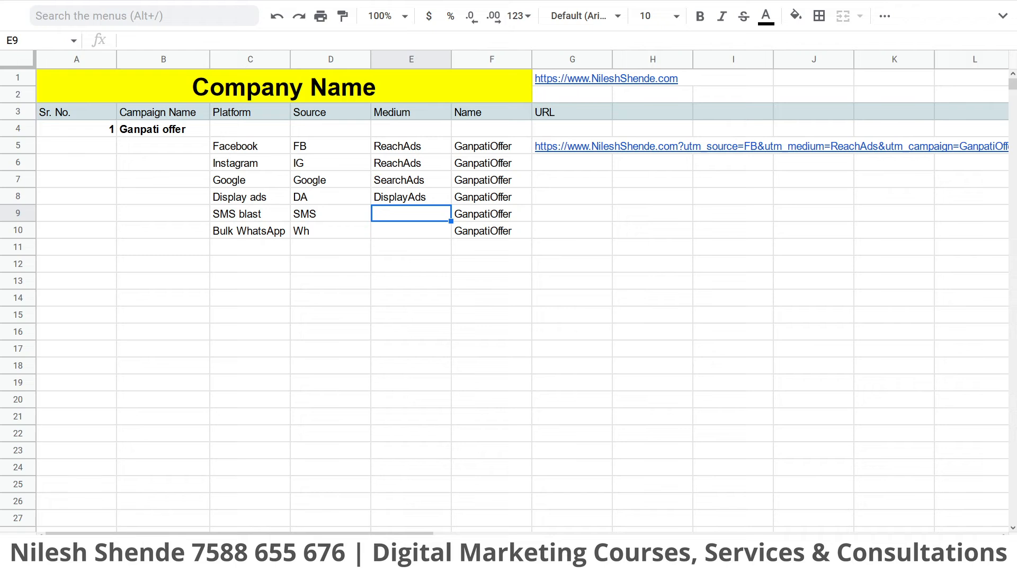
text(SM)
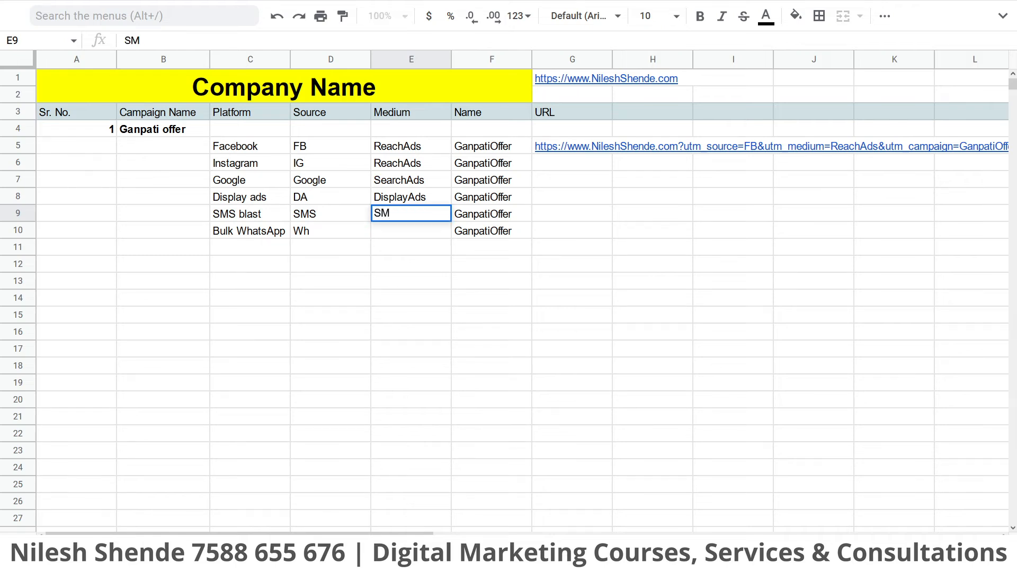
key(BackSpace)
key(BackSpace)
text(blast)
key(Return)
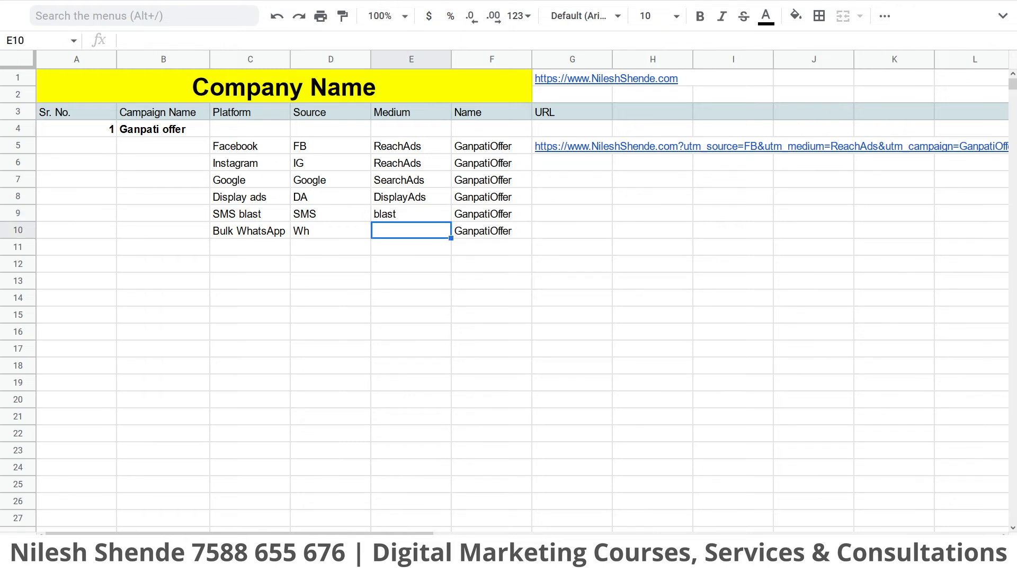
text(msgs)
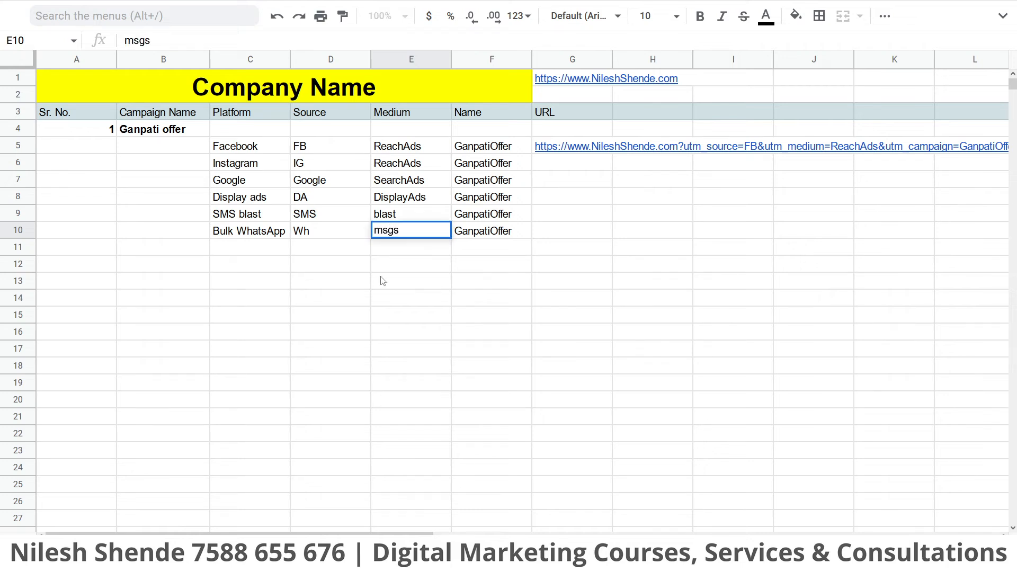
key(Return)
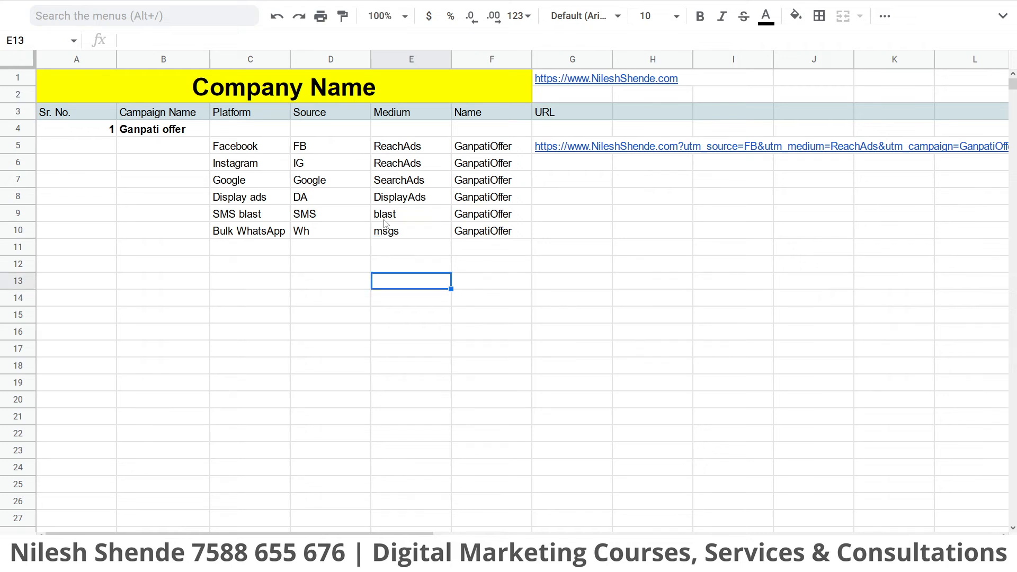
drag(339, 148, 401, 243)
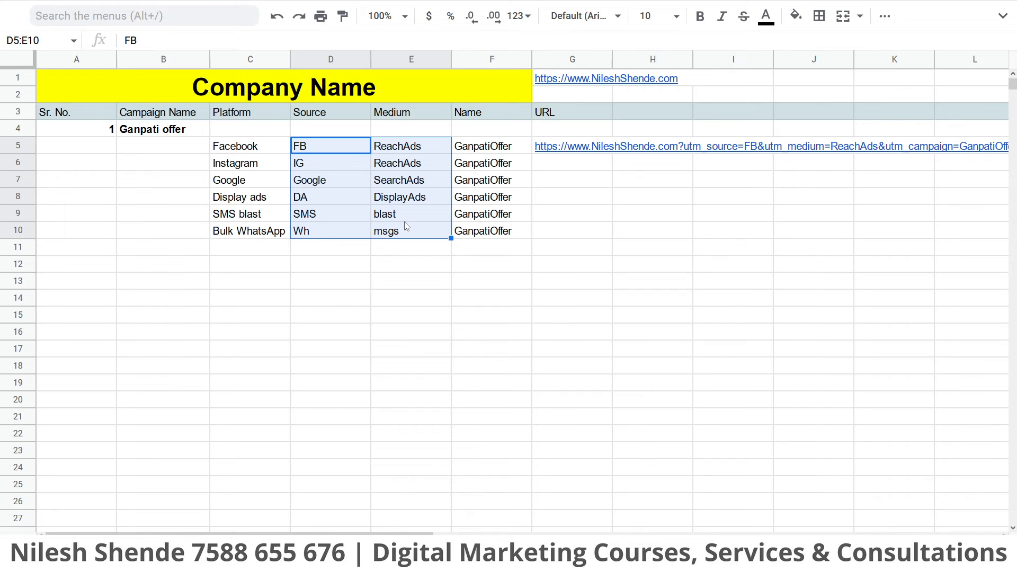
Copy the Instagram row's source, medium and campaign name from D6:F6
click(565, 167)
drag(516, 151, 538, 152)
click(546, 208)
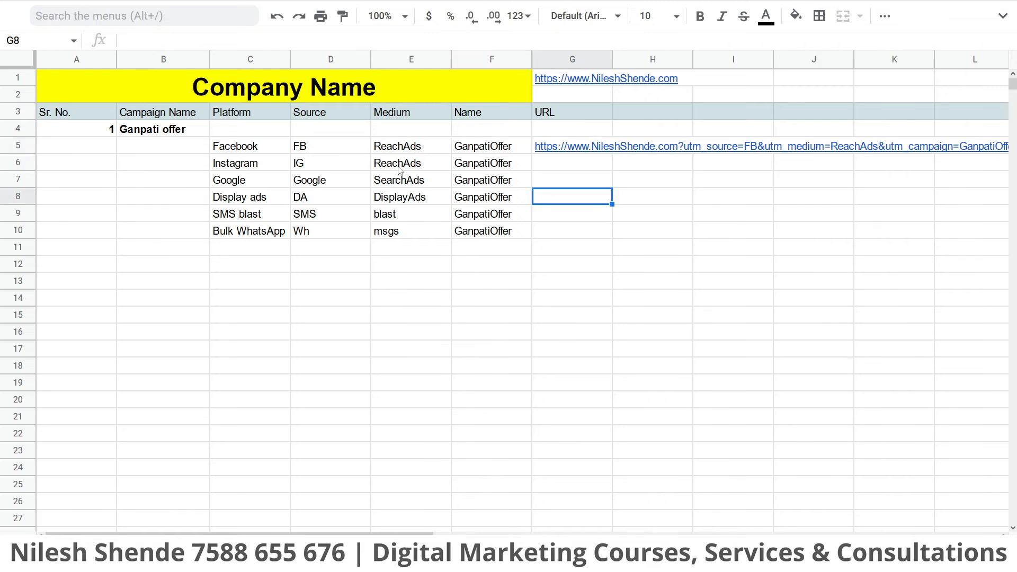
click(314, 164)
drag(241, 170, 575, 166)
click(575, 218)
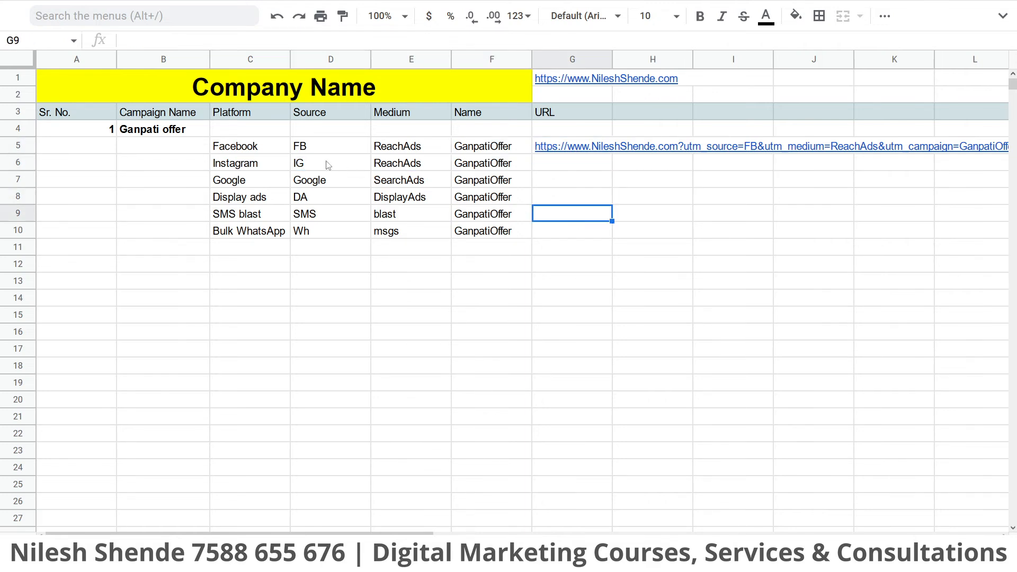
click(318, 165)
shift+click(516, 166)
key(ctrl+c)
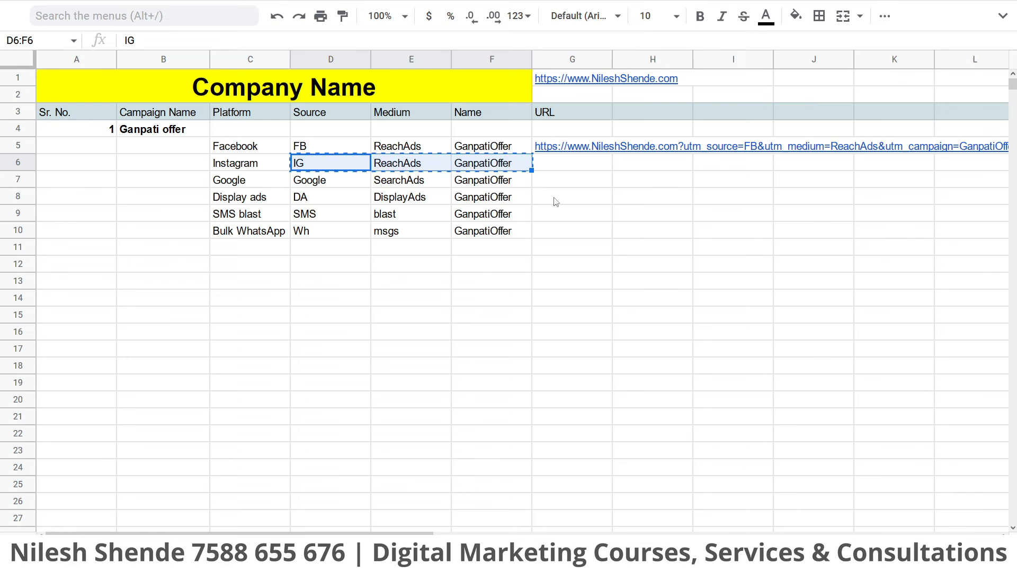
In the URL builder, set campaign source to IG and campaign medium to ReachAds
mouse_move(737, 5)
click(848, 11)
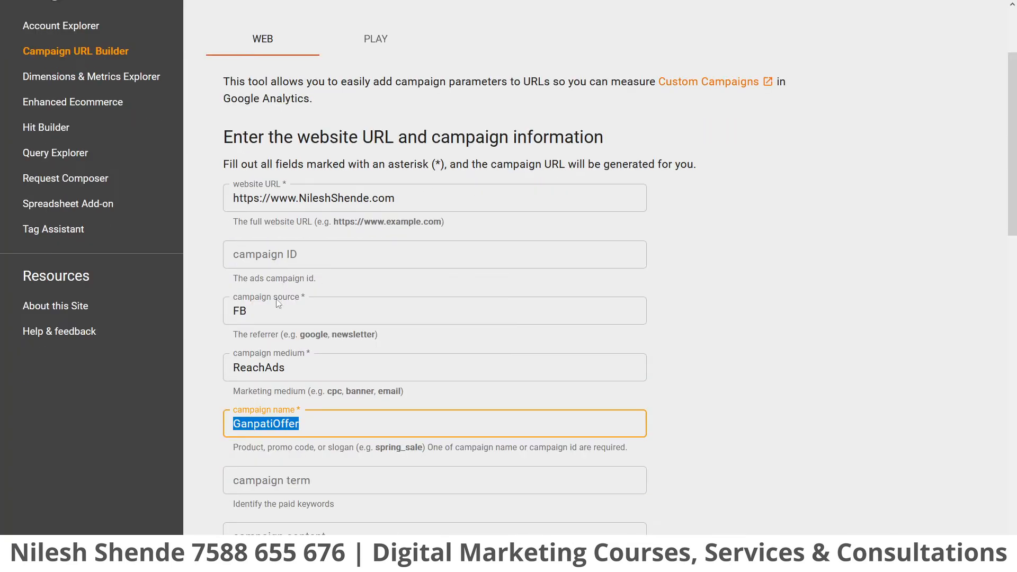
drag(262, 311, 180, 318)
key(ctrl+v)
drag(254, 311, 489, 304)
key(BackSpace)
drag(299, 365, 204, 371)
key(ctrl+v)
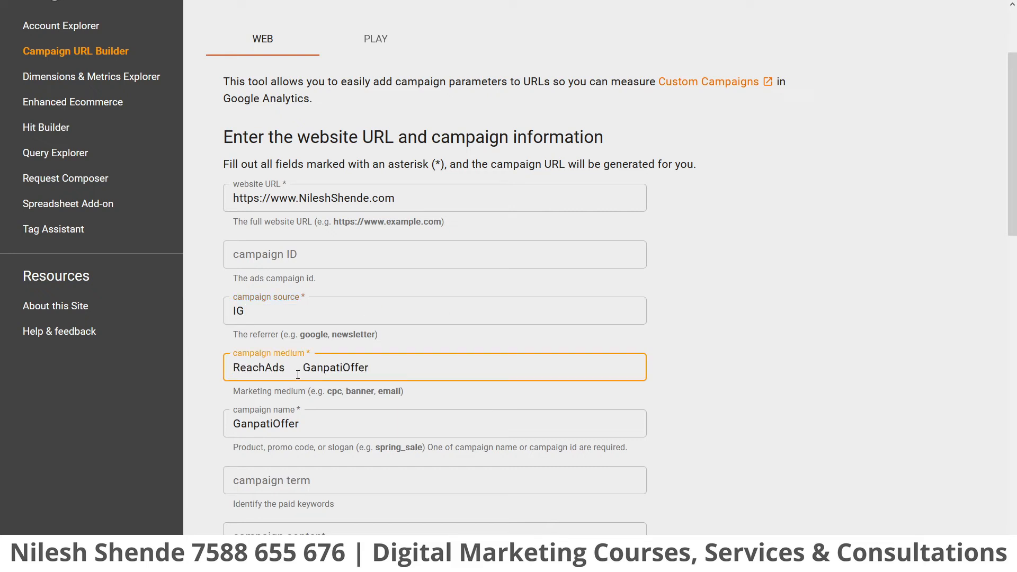
drag(300, 371, 455, 372)
key(BackSpace)
drag(300, 426, 201, 426)
drag(289, 369, 215, 361)
click(264, 318)
scroll(452, 422, down, 10)
scroll(461, 327, up, 3)
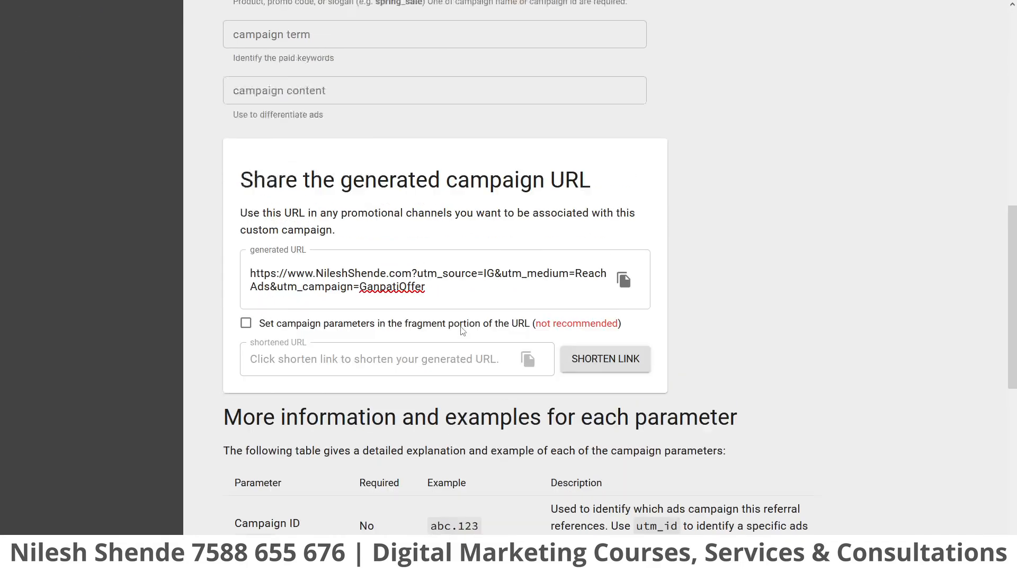
Copy the generated Instagram campaign URL into cell G6
double_click(487, 342)
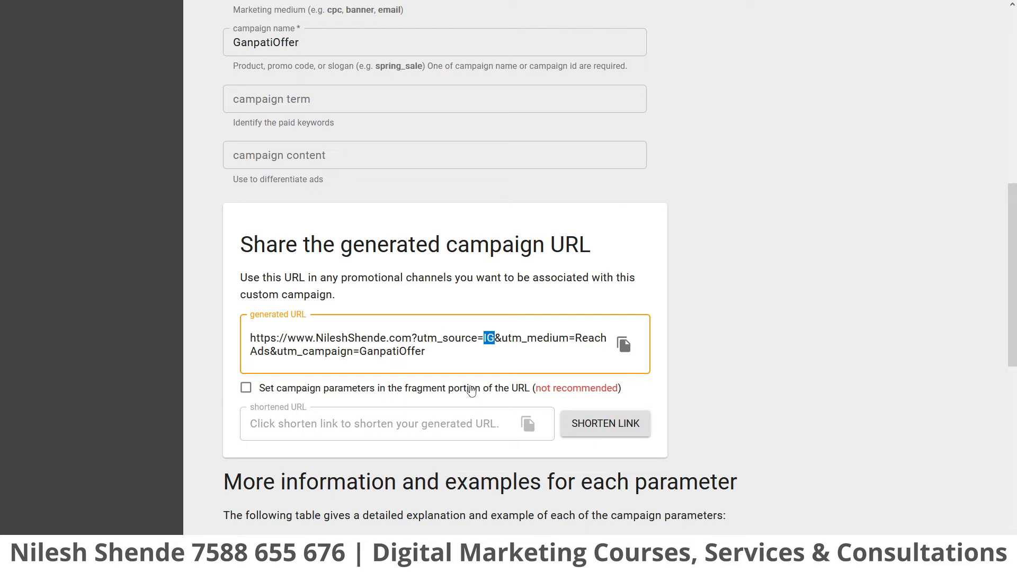
click(622, 344)
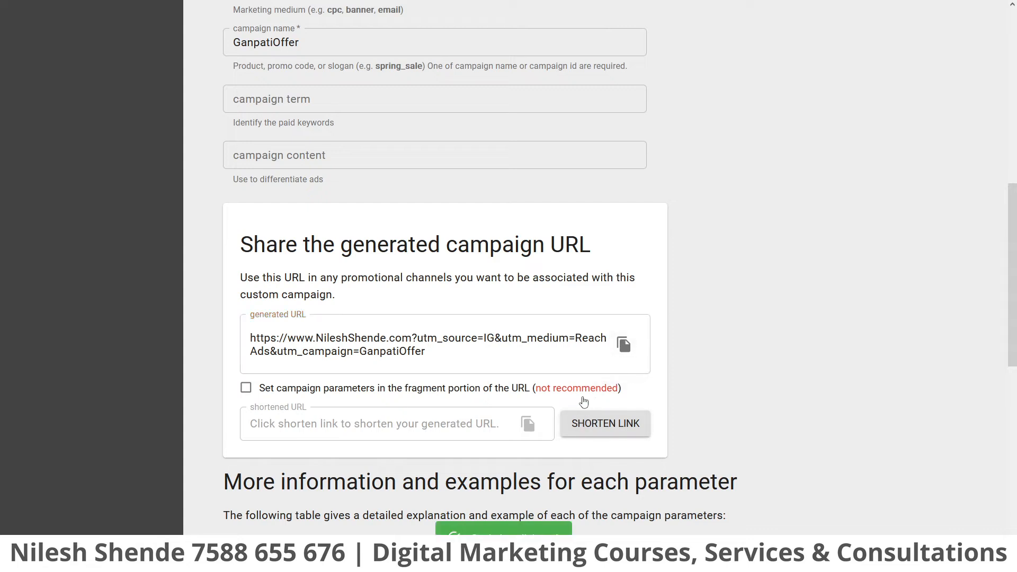
key(alt+Tab)
key(alt+Tab)
click(803, 1)
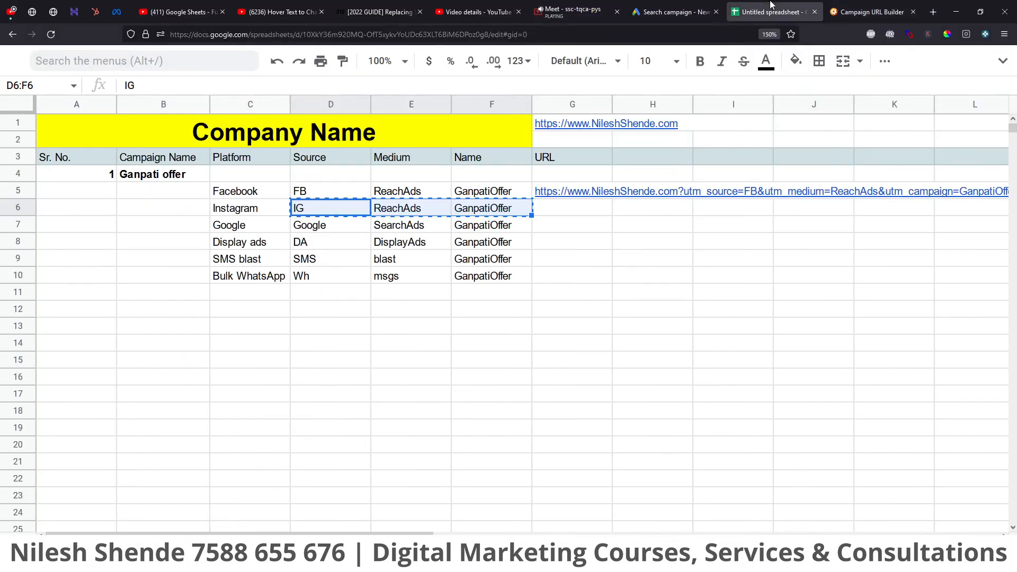
click(416, 281)
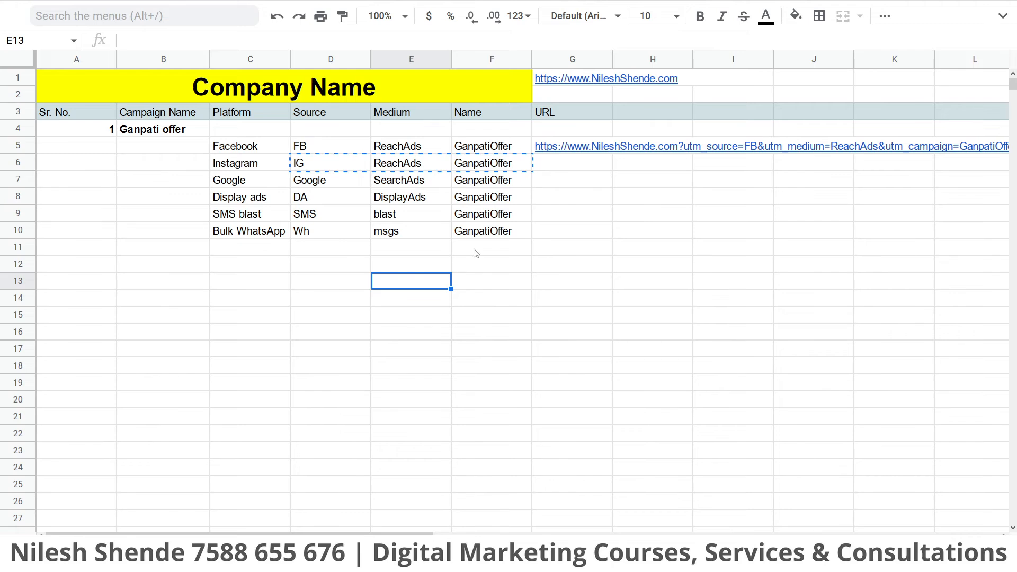
double_click(563, 169)
key(ctrl+v)
click(520, 255)
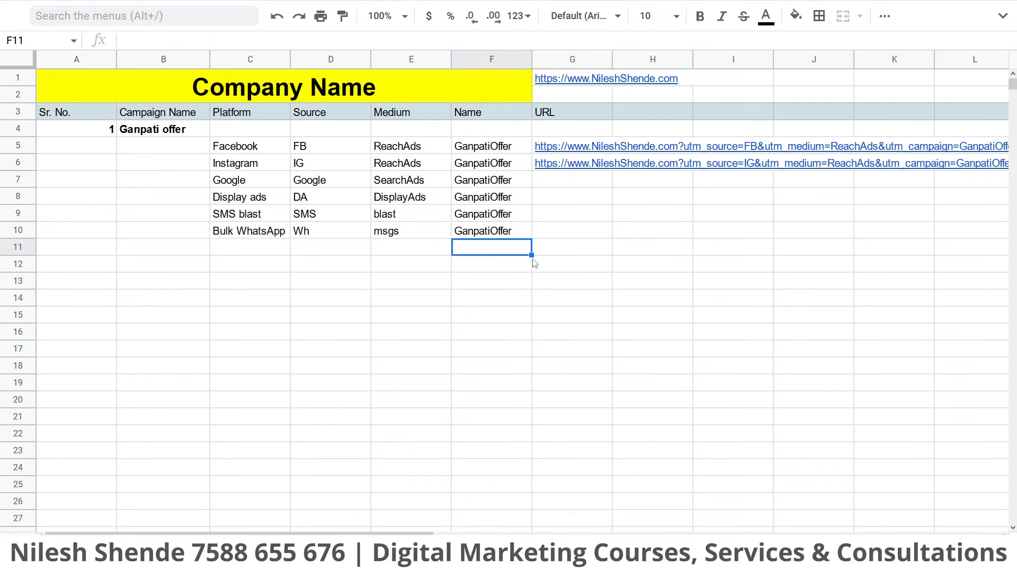
click(585, 259)
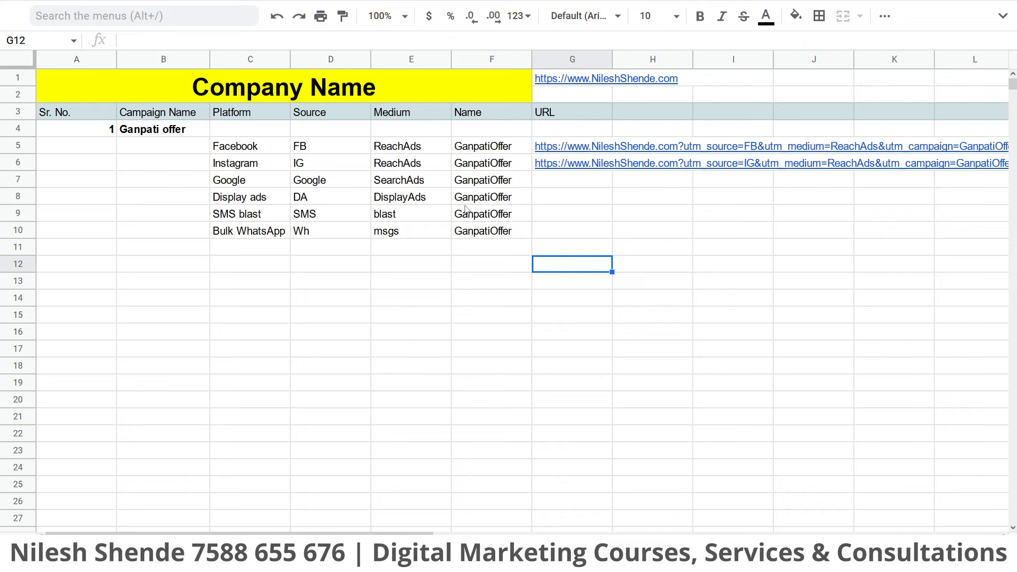
Use the D7:E7 values to set the builder's source to Google and medium to SearchAds
drag(366, 186, 404, 186)
mouse_move(806, 2)
click(852, 4)
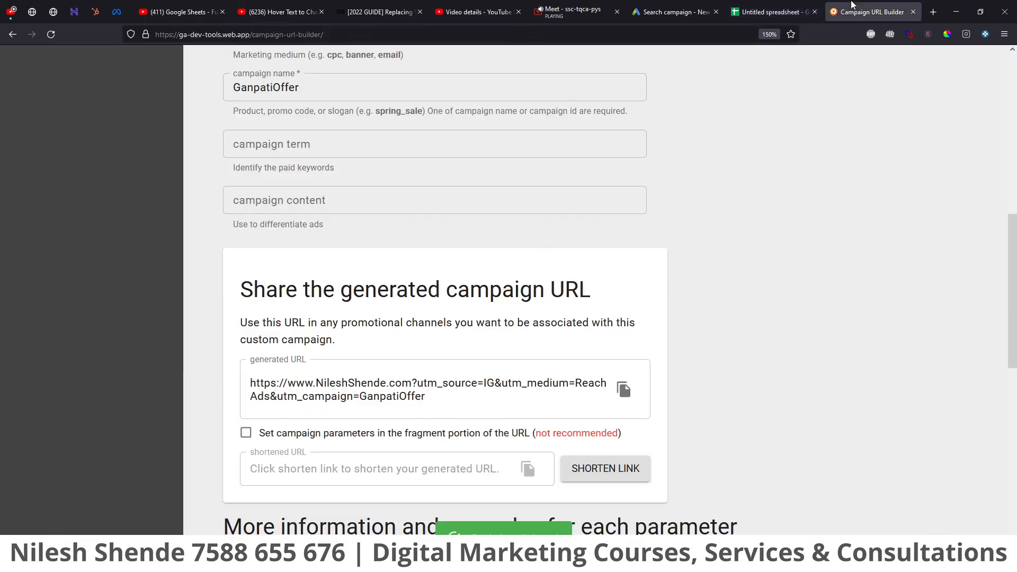
scroll(385, 330, up, 10)
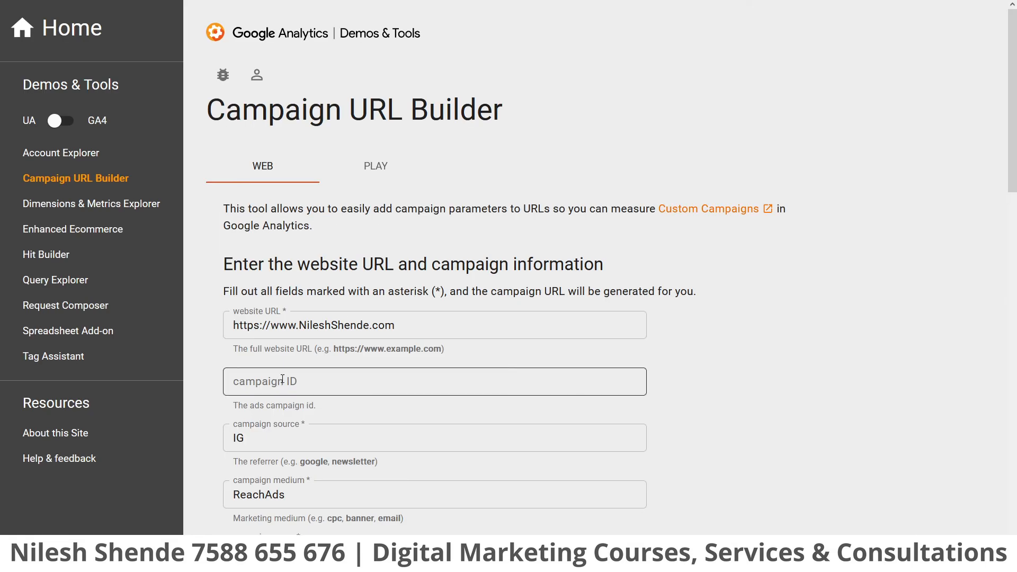
click(264, 434)
scroll(263, 371, down, 5)
double_click(260, 180)
key(ctrl+v)
drag(279, 184, 375, 186)
key(BackSpace)
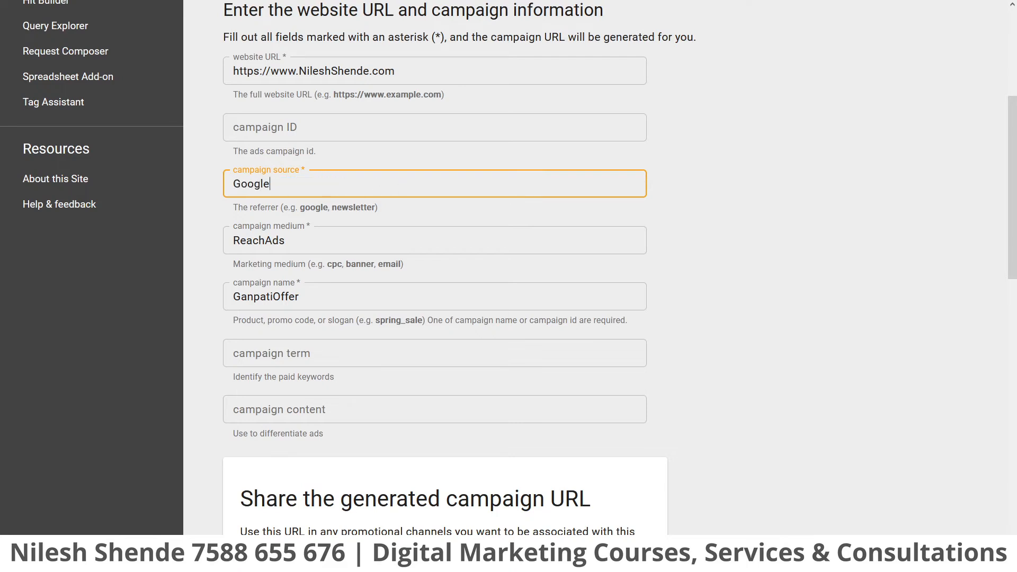
double_click(290, 242)
key(ctrl+v)
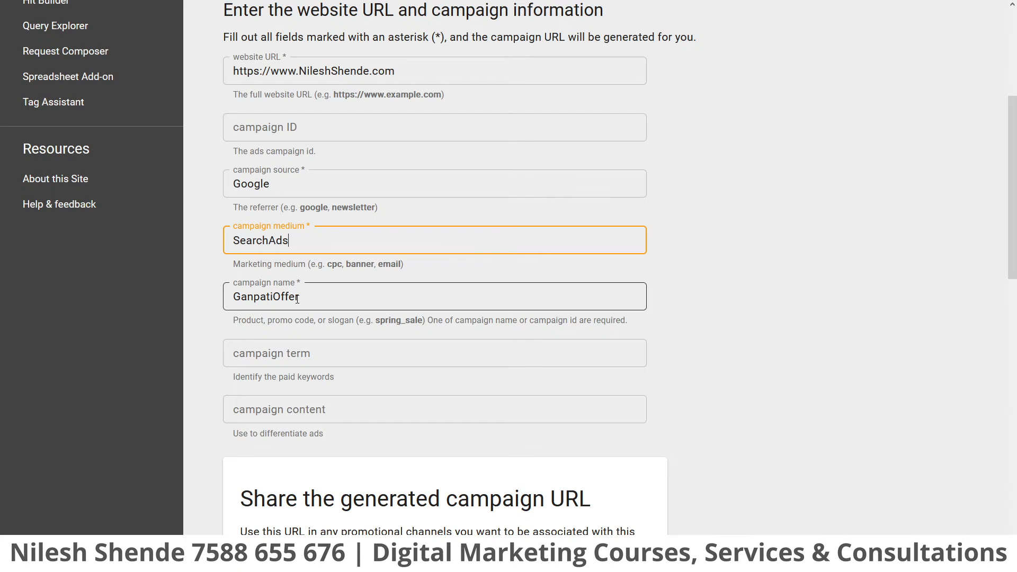
Copy the generated Google campaign URL into cell G7
scroll(373, 348, down, 5)
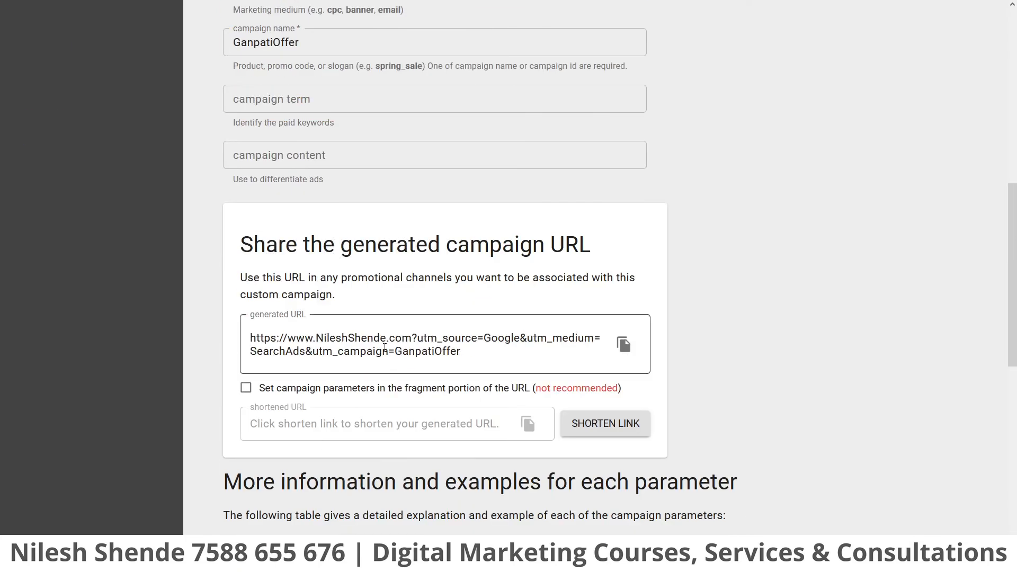
drag(420, 338, 306, 351)
click(629, 354)
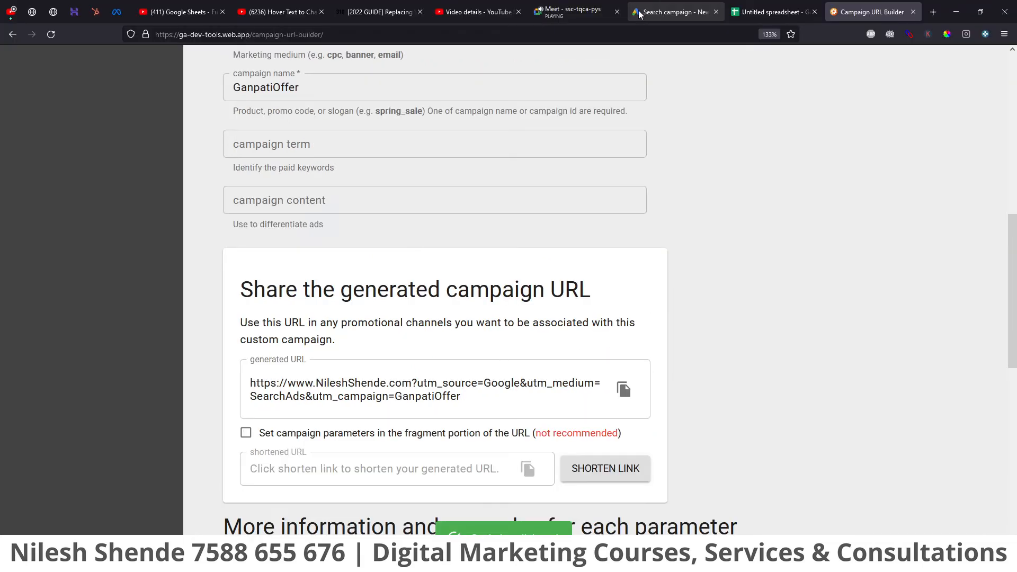
click(763, 12)
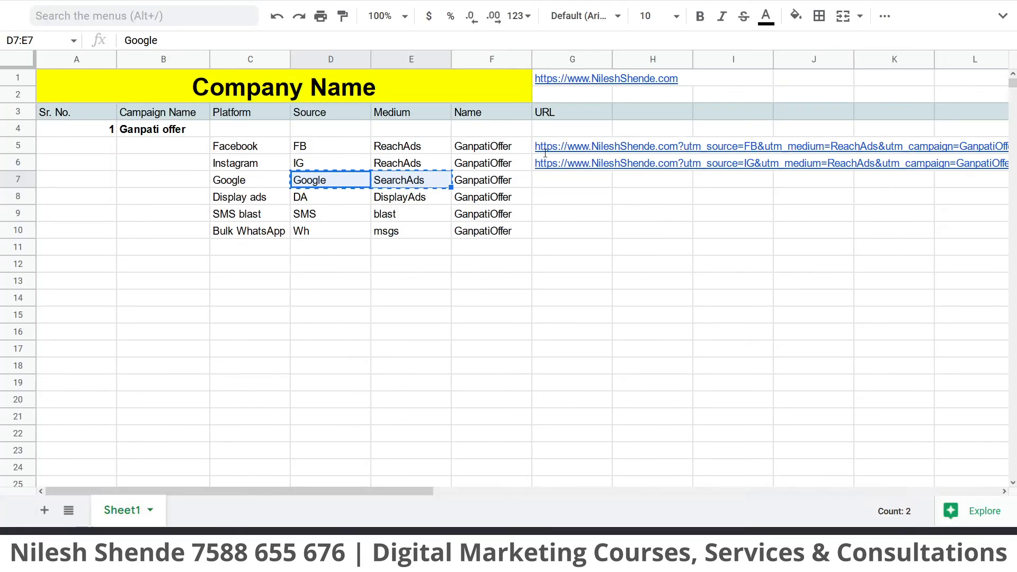
click(555, 181)
key(ctrl+v)
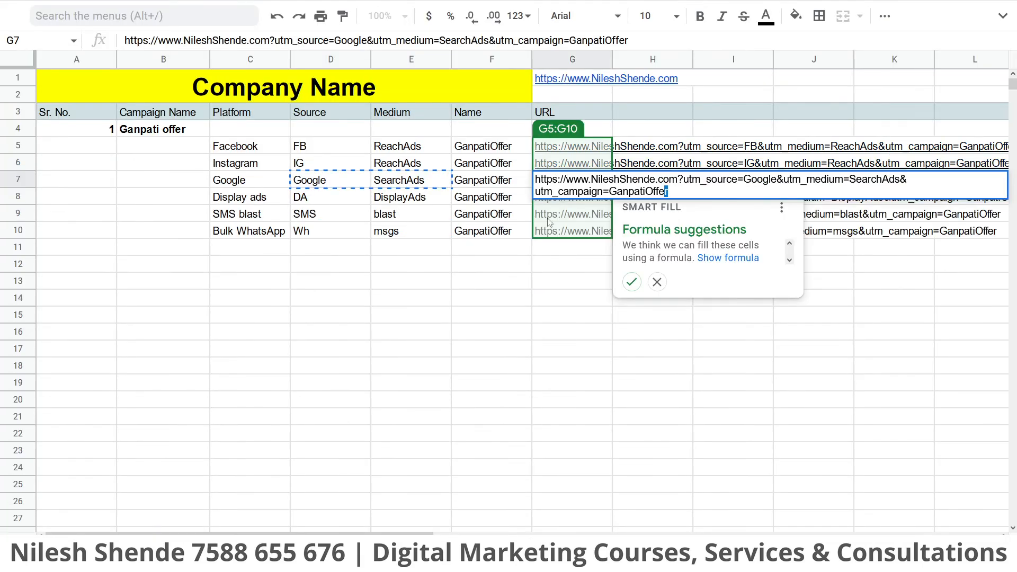
click(527, 236)
click(543, 216)
Select the Display ads row's source and medium cells (DA, DisplayAds)
click(527, 203)
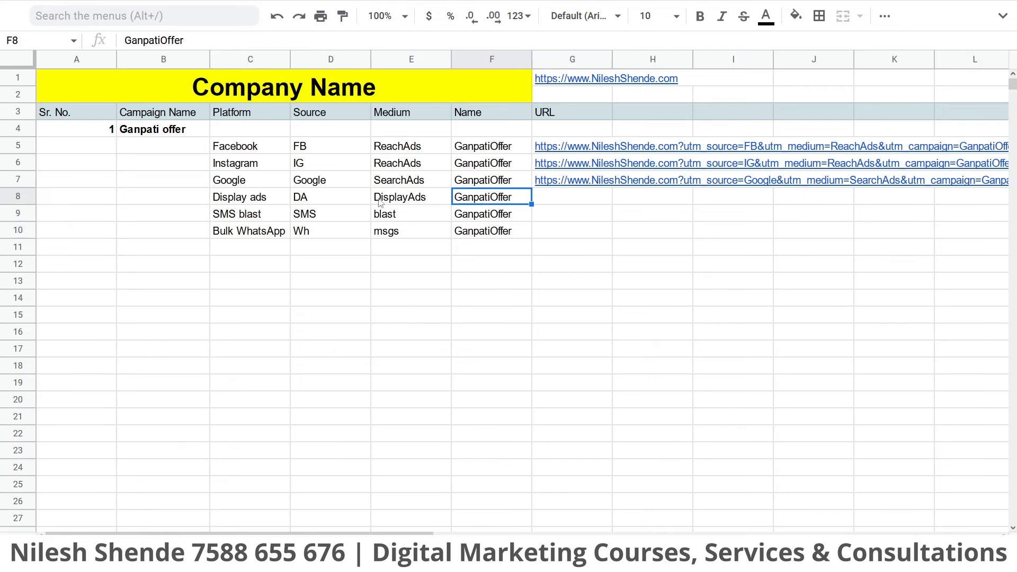
click(353, 204)
drag(343, 204, 418, 203)
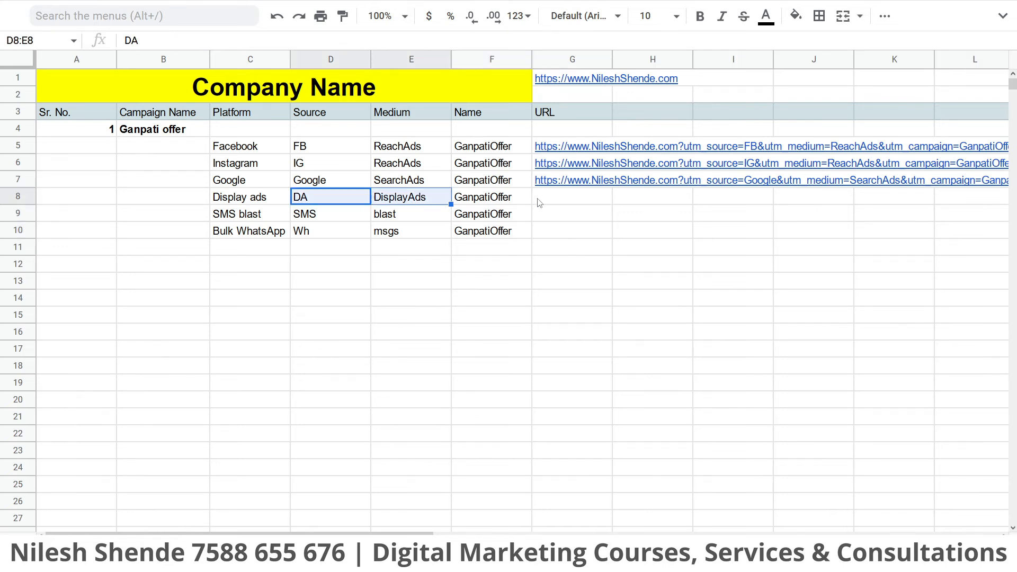
Set the builder's campaign source to DA and medium to DisplayAds
mouse_move(787, 3)
click(871, 5)
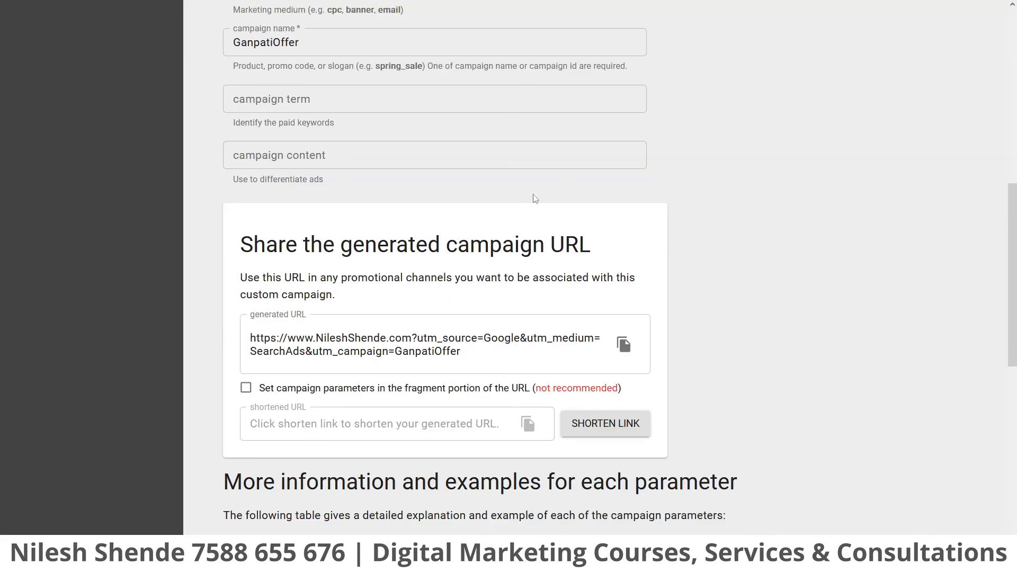
scroll(386, 341, up, 5)
double_click(306, 175)
key(ctrl+v)
double_click(268, 189)
key(BackSpace)
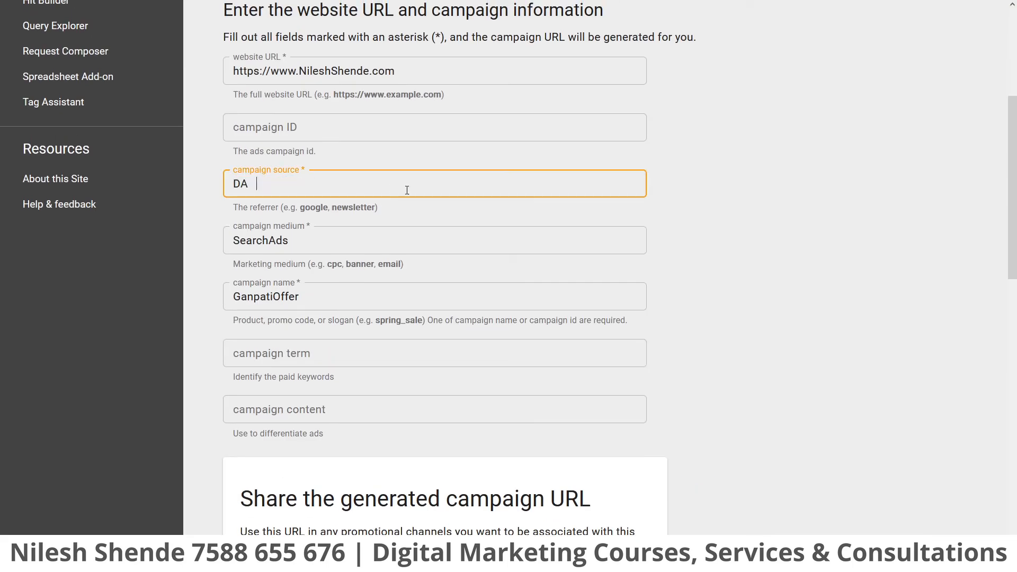
double_click(319, 236)
text(a)
key(ctrl+a)
key(ctrl+v)
click(319, 265)
Copy the generated Display ads campaign URL into cell G8
mouse_move(887, 1)
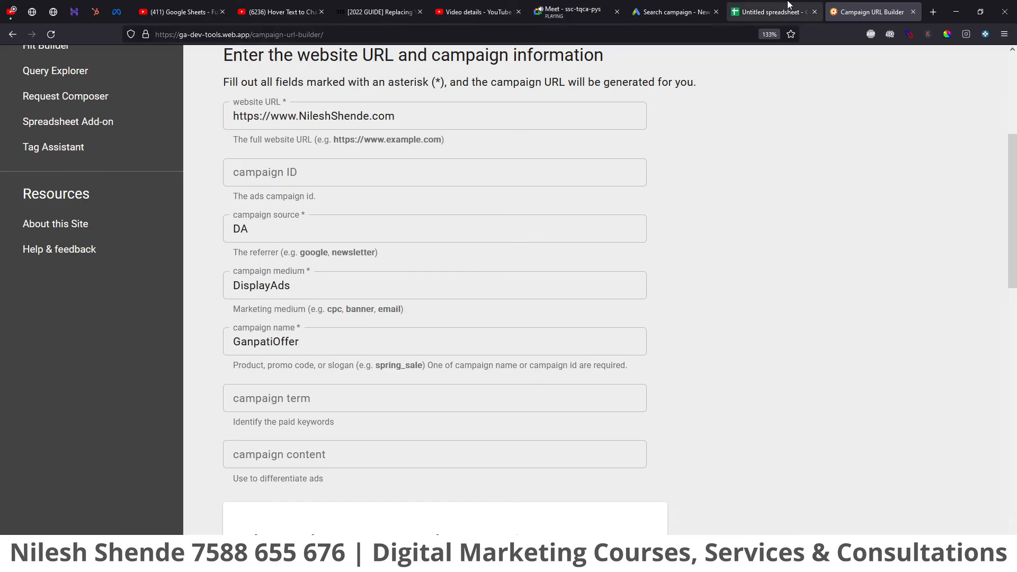
click(765, 9)
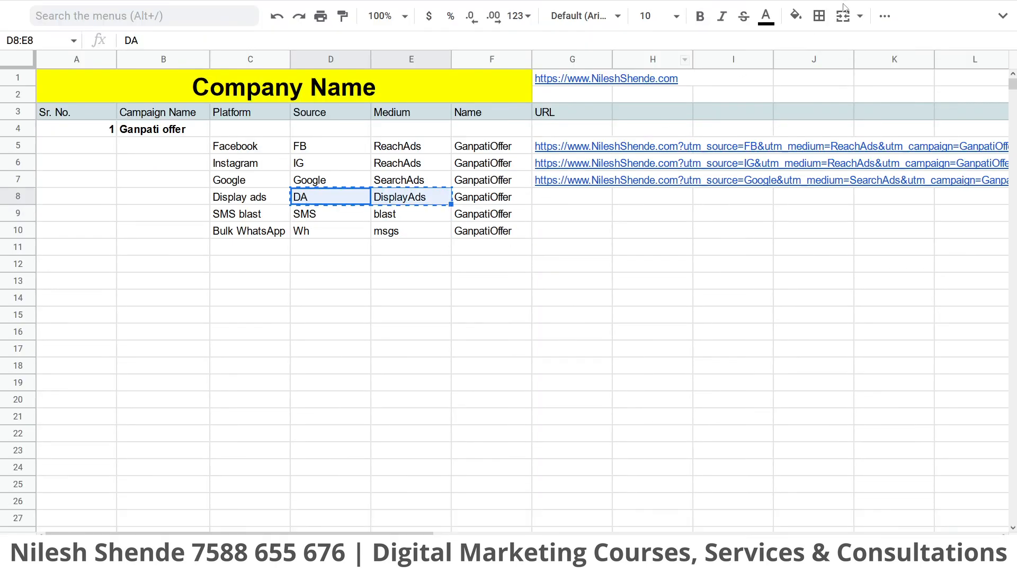
click(846, 9)
scroll(487, 277, down, 4)
click(625, 345)
click(742, 5)
double_click(560, 197)
key(ctrl+v)
key(Return)
Use the SMS row values to set the builder's source to SMS and medium to blast
drag(328, 219, 378, 217)
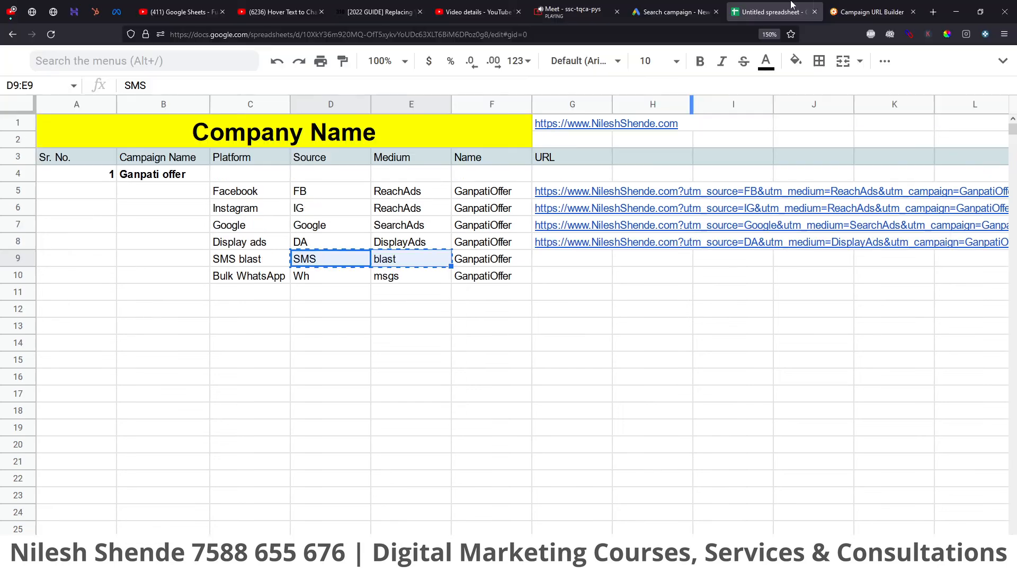
click(871, 6)
scroll(396, 303, up, 5)
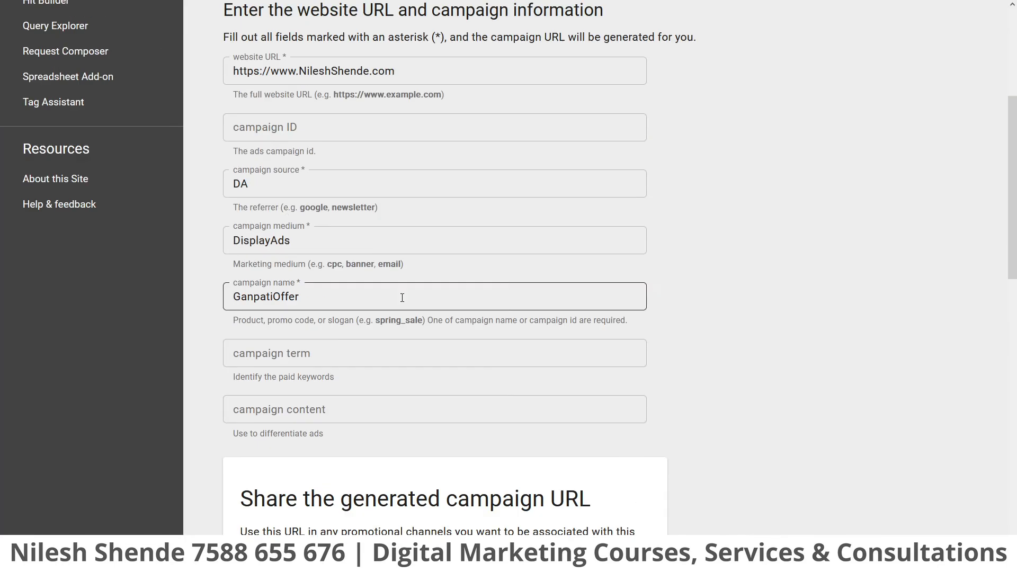
click(264, 181)
double_click(264, 180)
key(ctrl+v)
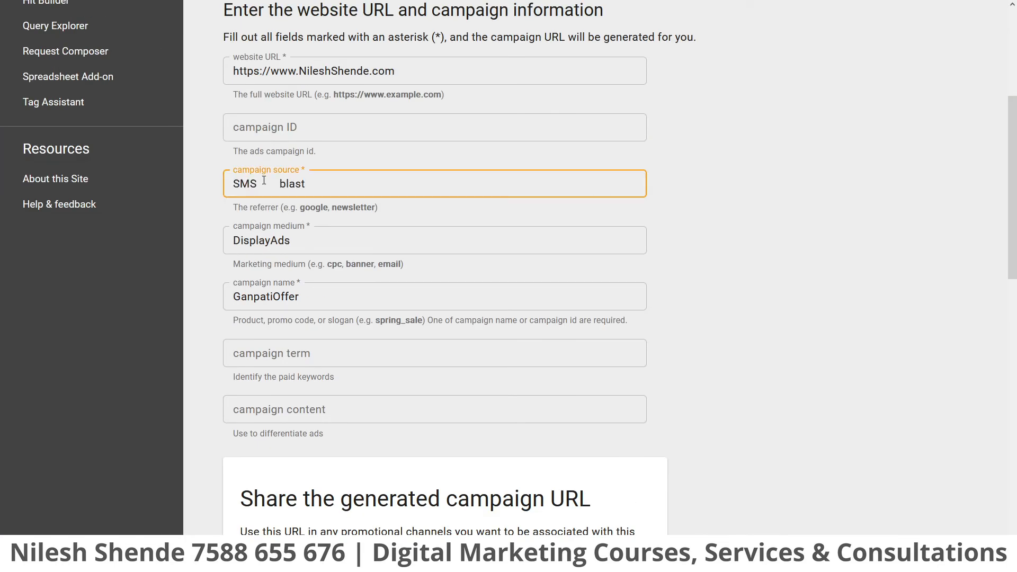
drag(281, 184, 411, 182)
key(BackSpace)
double_click(306, 240)
key(ctrl+v)
click(393, 192)
Paste the generated SMS URL into G9, then select the Bulk WhatsApp source and medium cells
scroll(368, 278, down, 6)
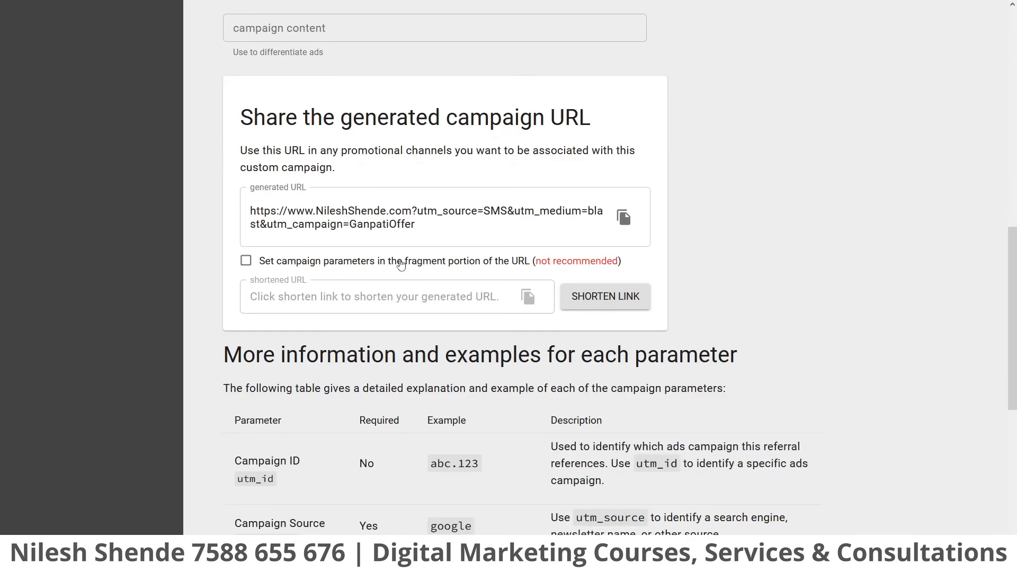
click(624, 218)
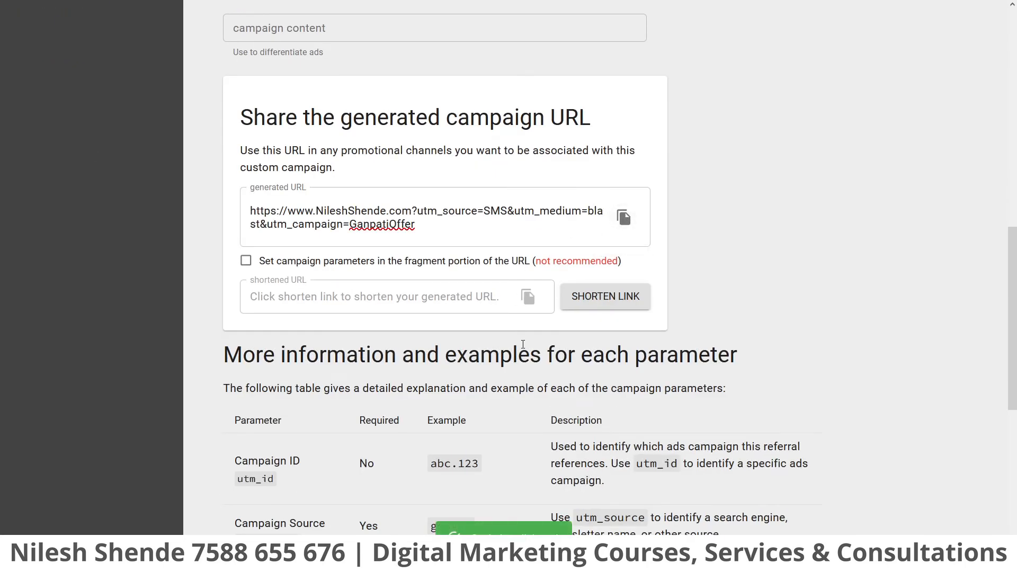
click(800, 12)
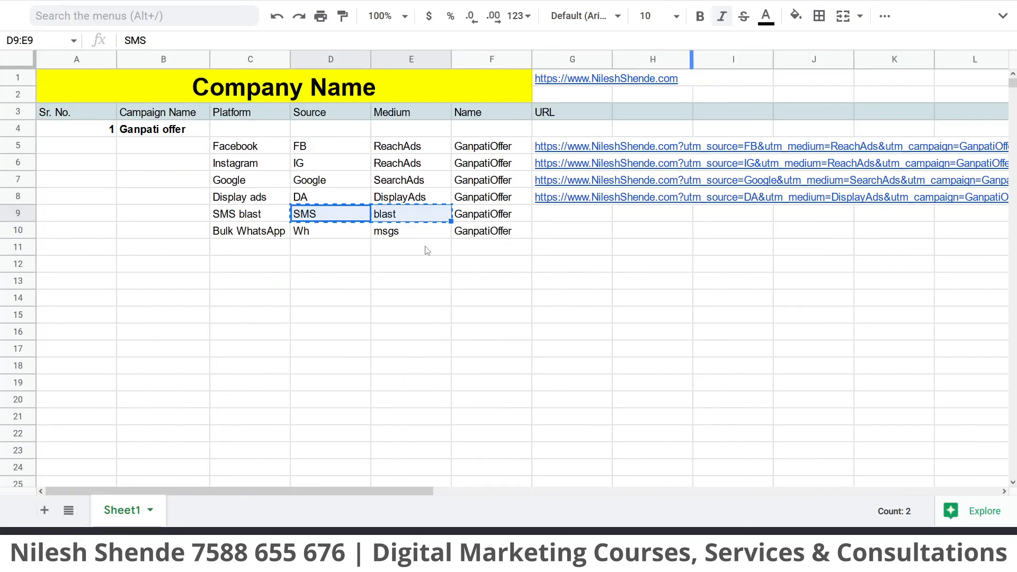
click(542, 215)
key(ctrl+v)
click(459, 264)
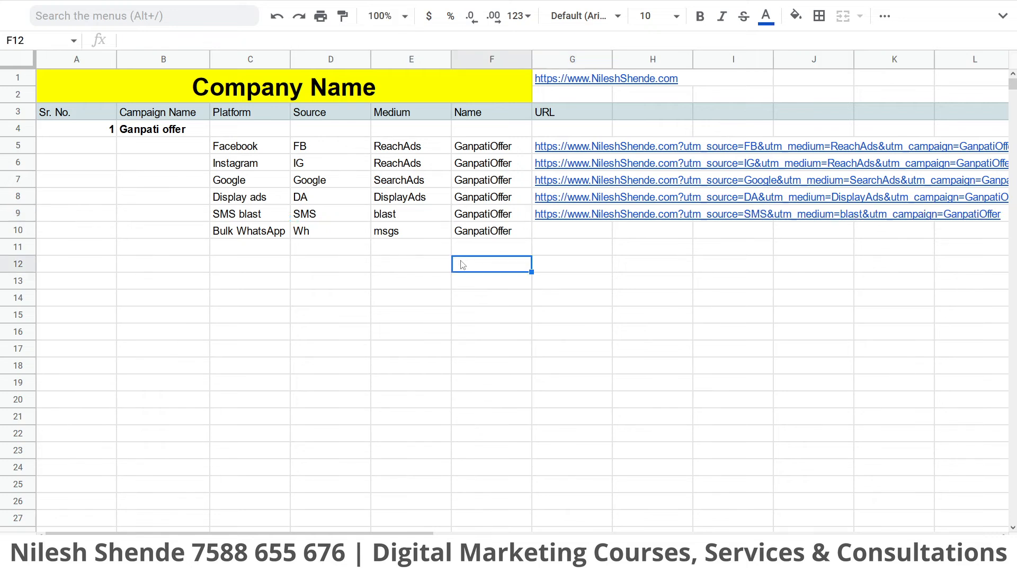
click(385, 236)
drag(386, 236, 342, 238)
Copy Wh and msgs, then set them as the builder's campaign source and medium
key(ctrl+c)
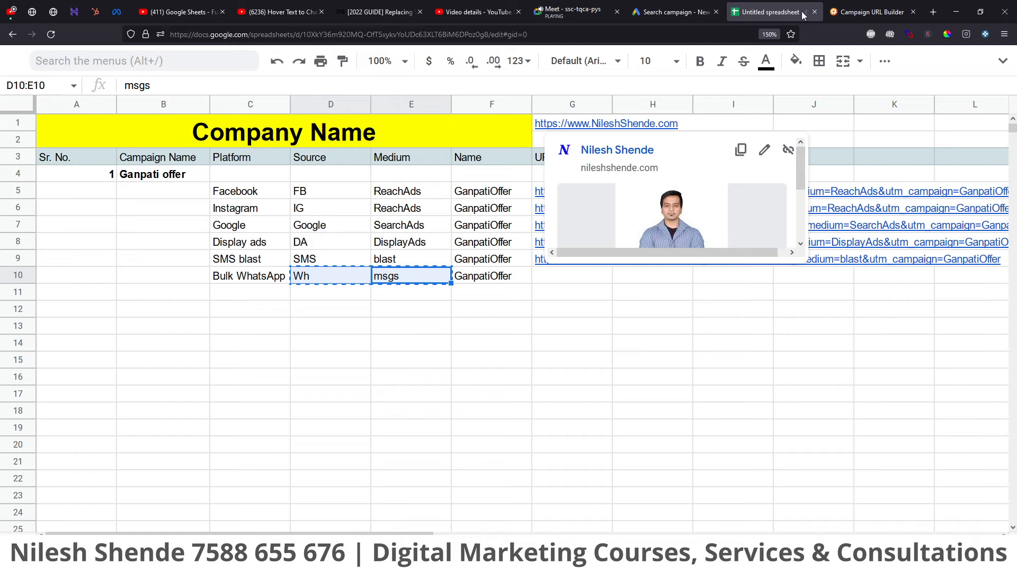
click(874, 12)
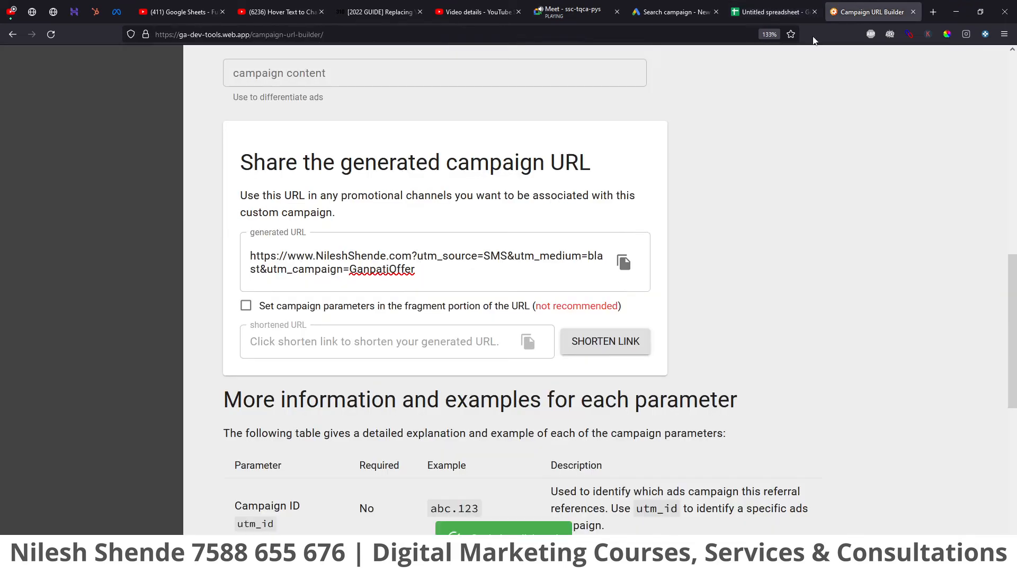
scroll(430, 295, up, 8)
click(297, 265)
click(357, 318)
key(ctrl+a)
key(ctrl+v)
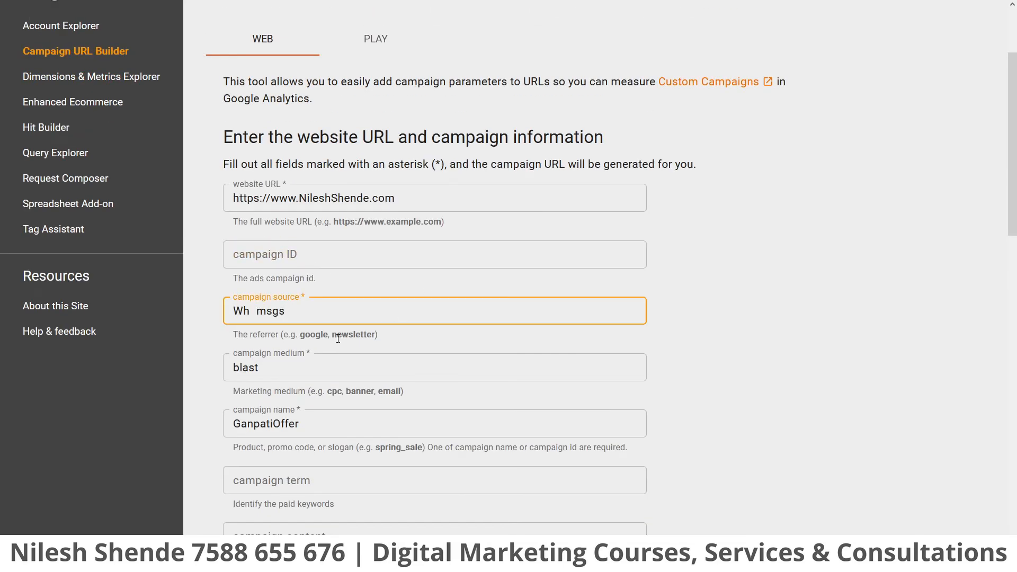
drag(255, 313, 393, 311)
key(BackSpace)
click(493, 361)
key(ctrl+a)
key(ctrl+v)
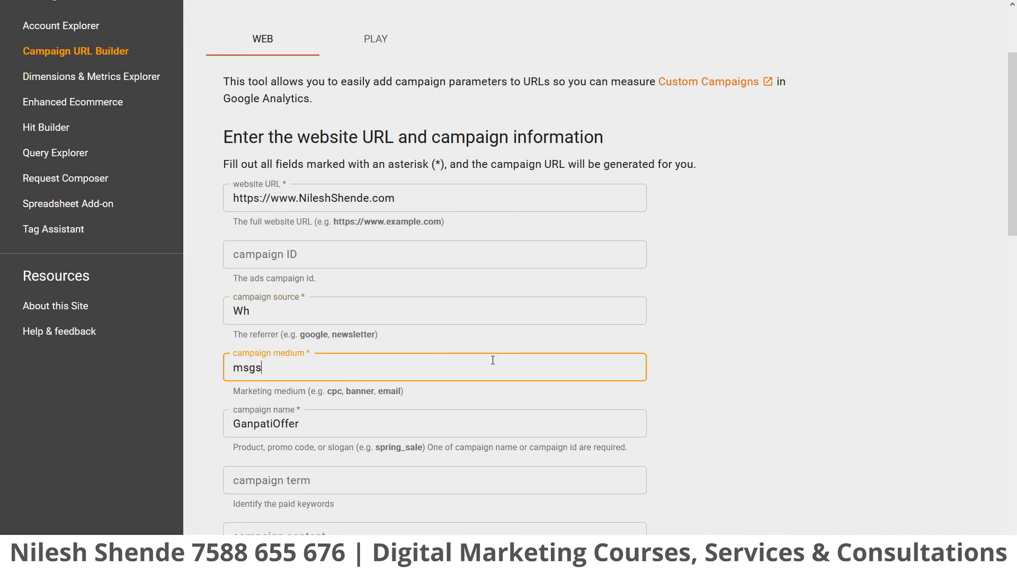
Copy the generated WhatsApp campaign URL into cell G10
scroll(617, 367, down, 5)
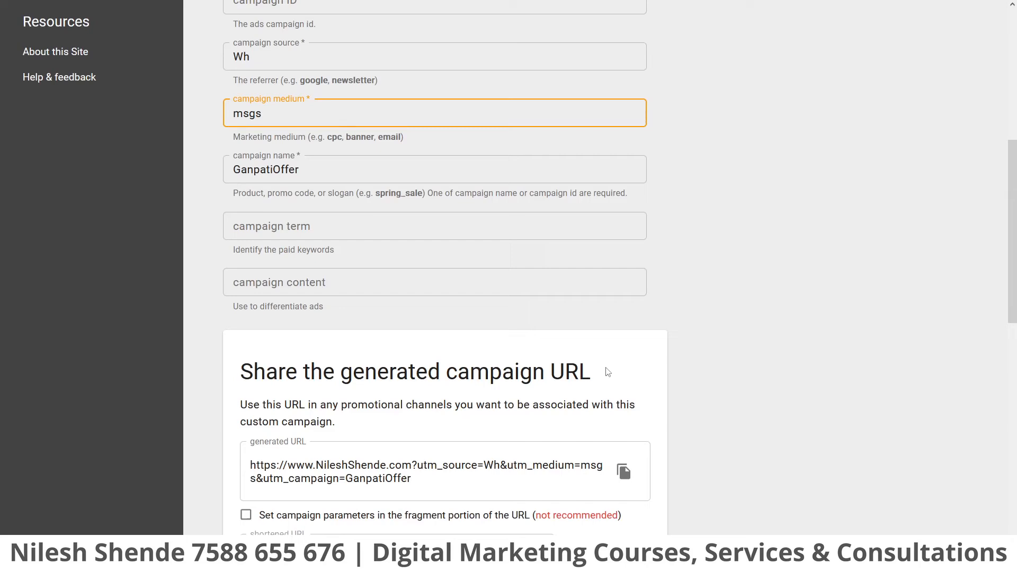
click(623, 471)
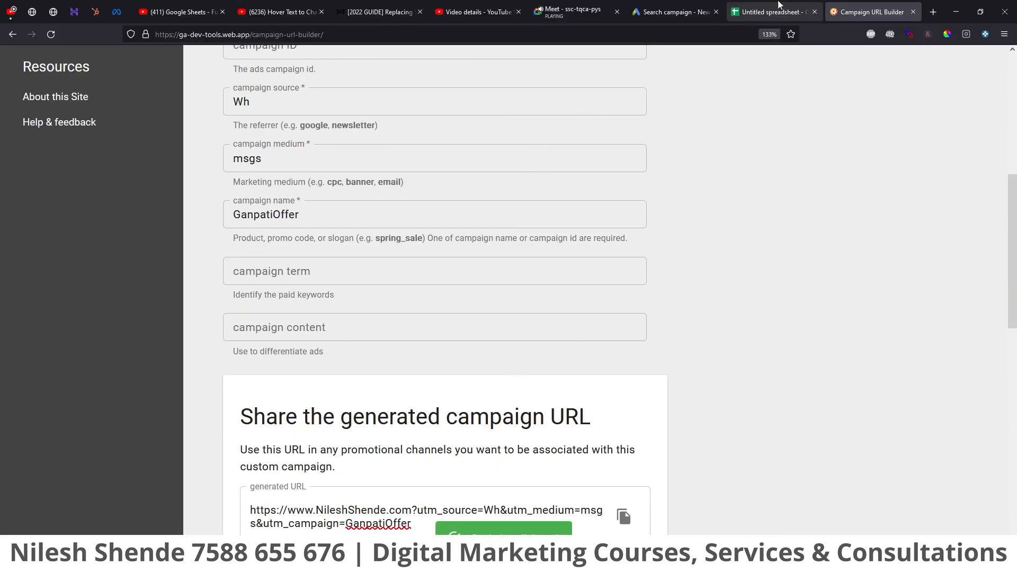
click(778, 3)
double_click(554, 231)
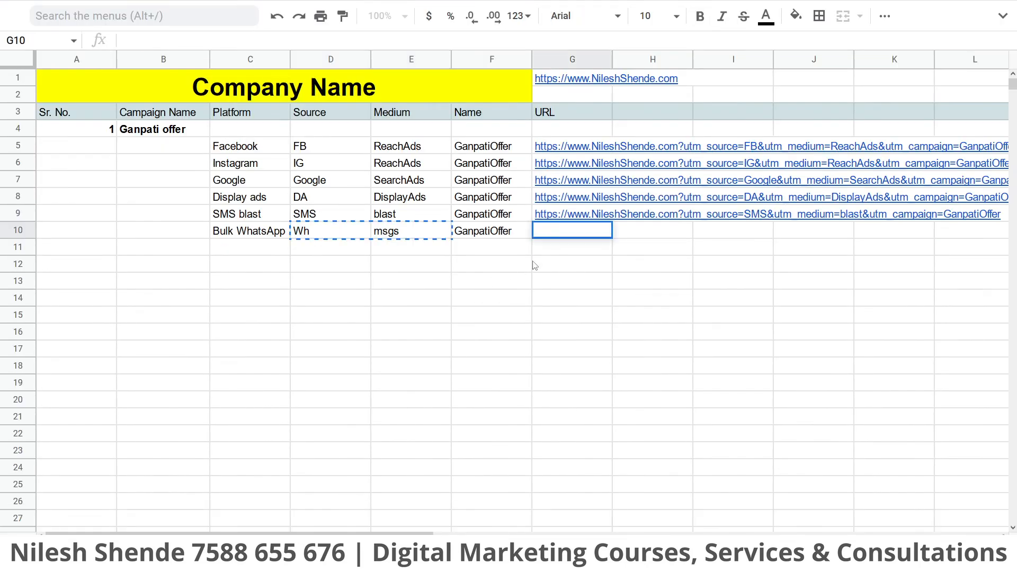
key(ctrl+v)
click(412, 288)
click(574, 311)
drag(363, 534, 476, 534)
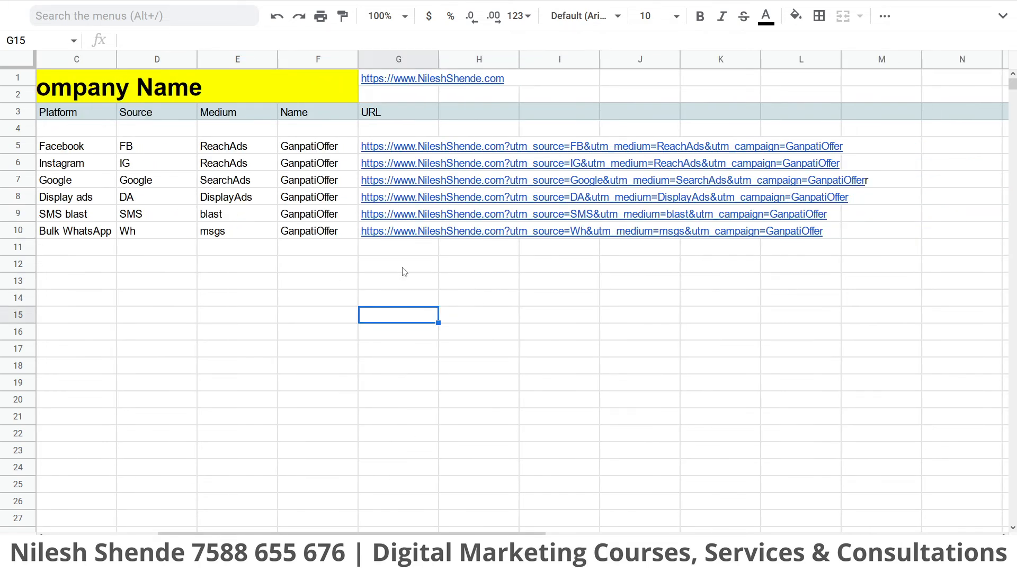
Review the six generated campaign URLs in column G
click(307, 530)
drag(307, 534, 248, 533)
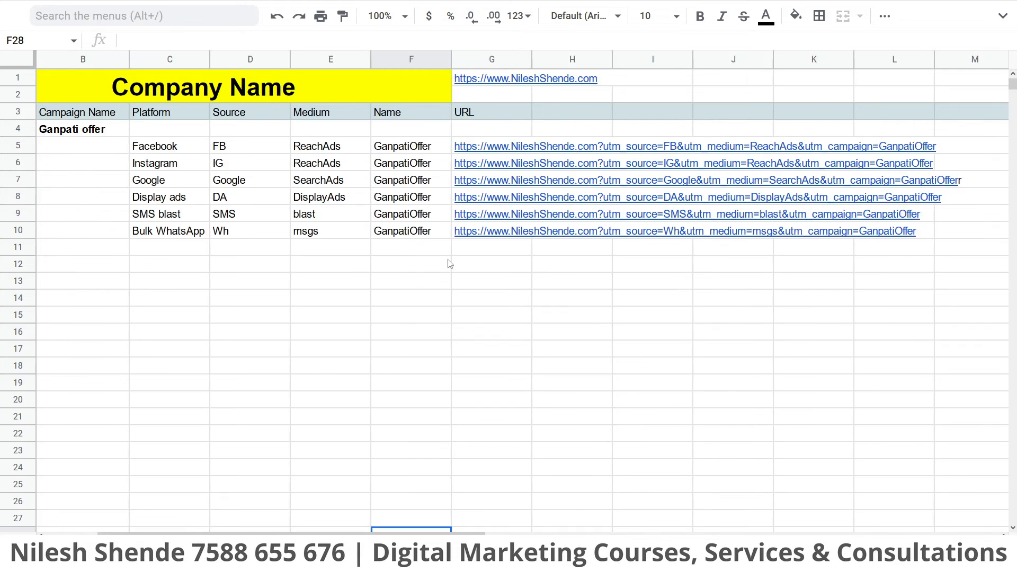
click(456, 280)
drag(485, 150, 487, 233)
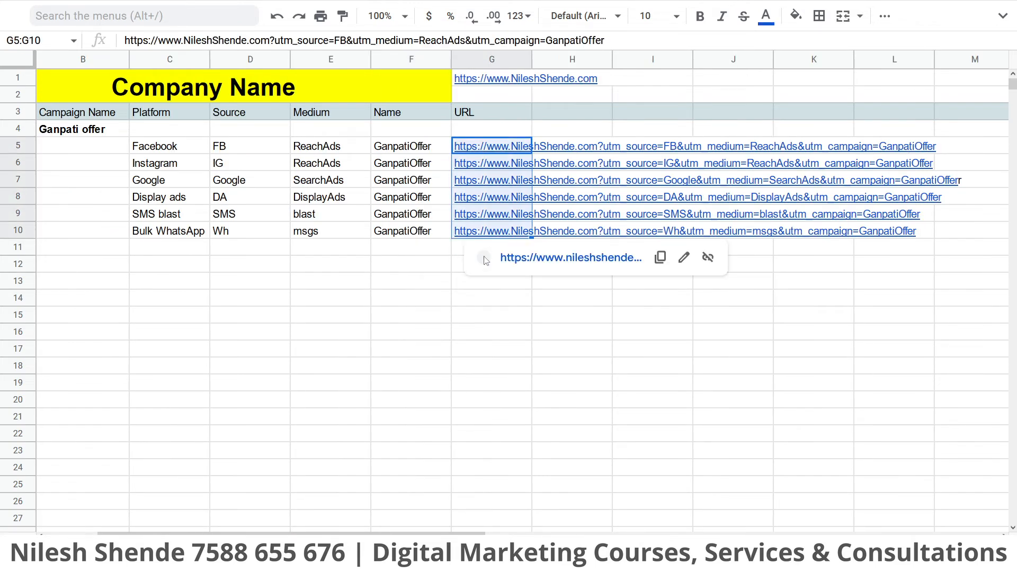
click(493, 299)
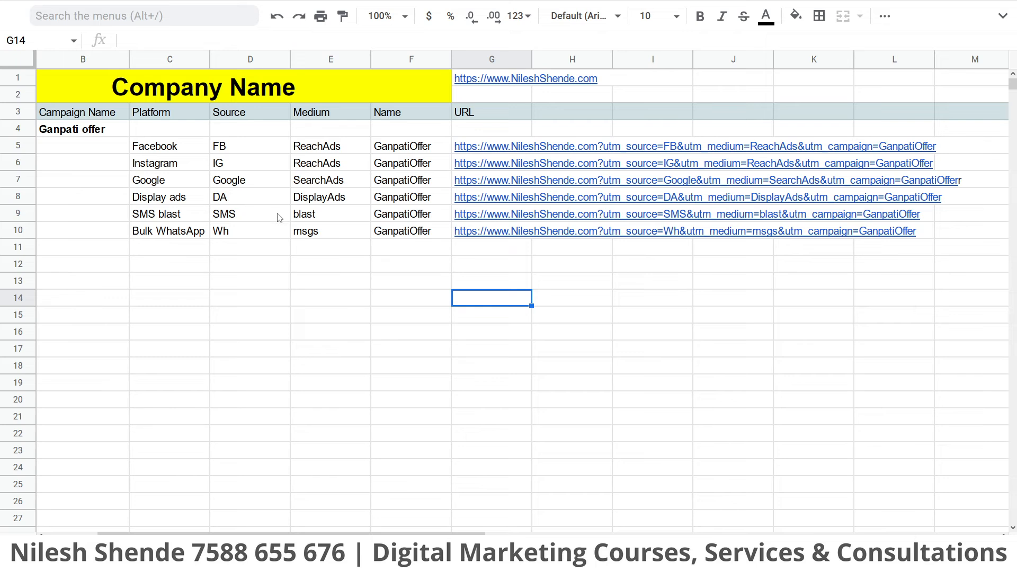
click(483, 264)
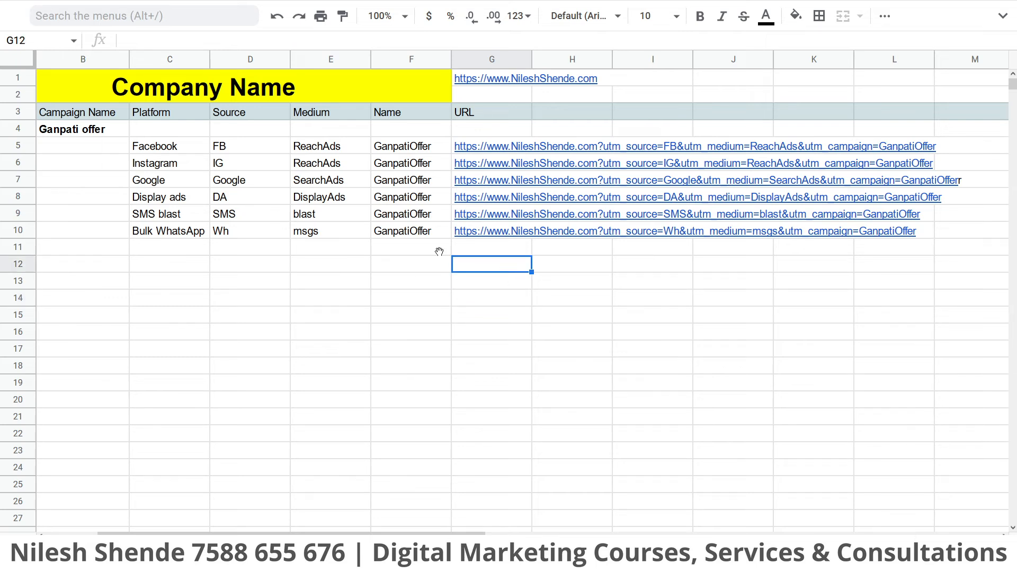
Copy the Google SearchAds campaign link from cell G7
drag(141, 181, 334, 182)
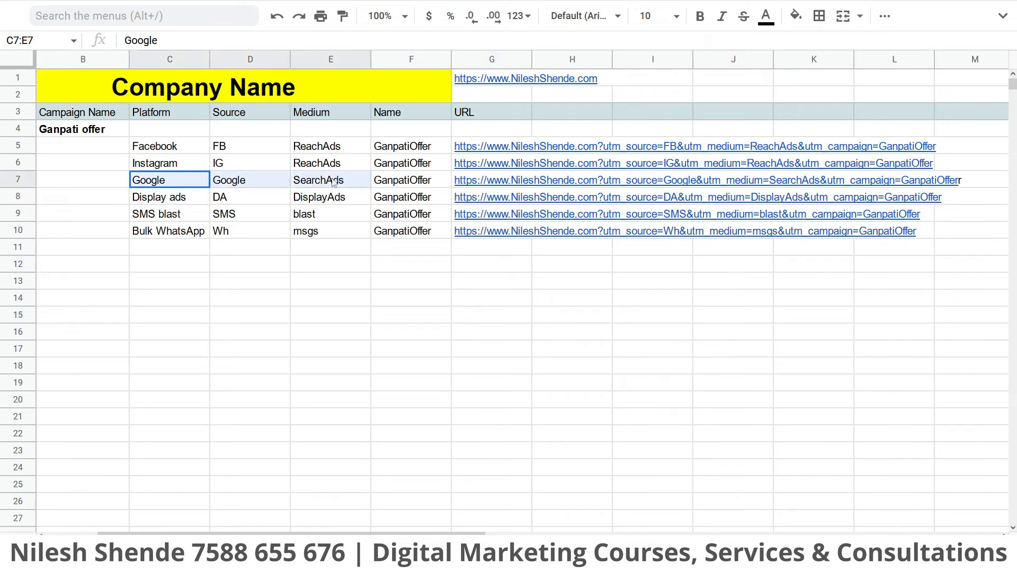
click(469, 181)
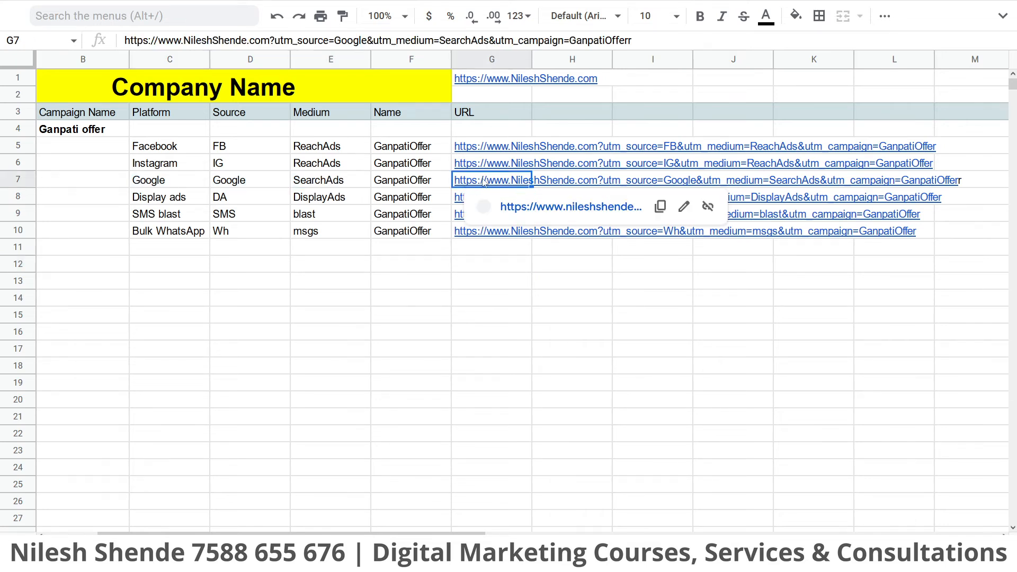
click(660, 207)
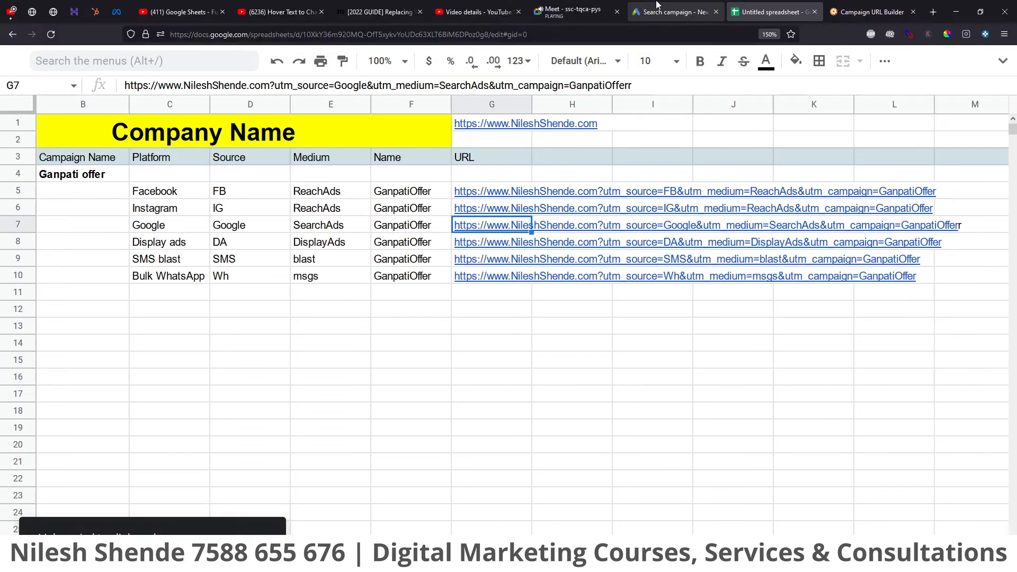
Paste the Google SearchAds GanpatiOffer URL into the Search campaign's Tracking template and continue
click(657, 6)
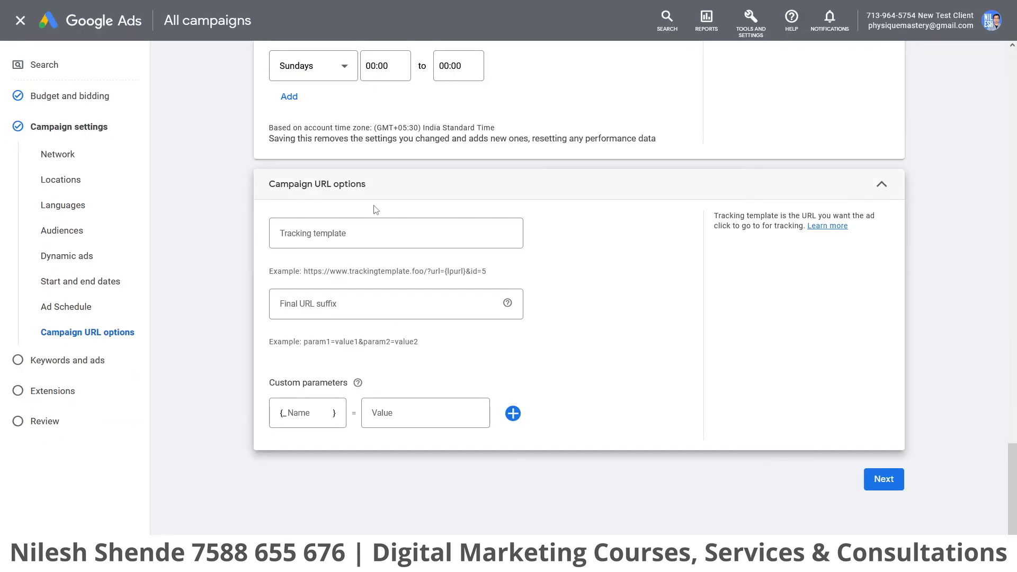
click(302, 237)
right_click(303, 237)
click(332, 315)
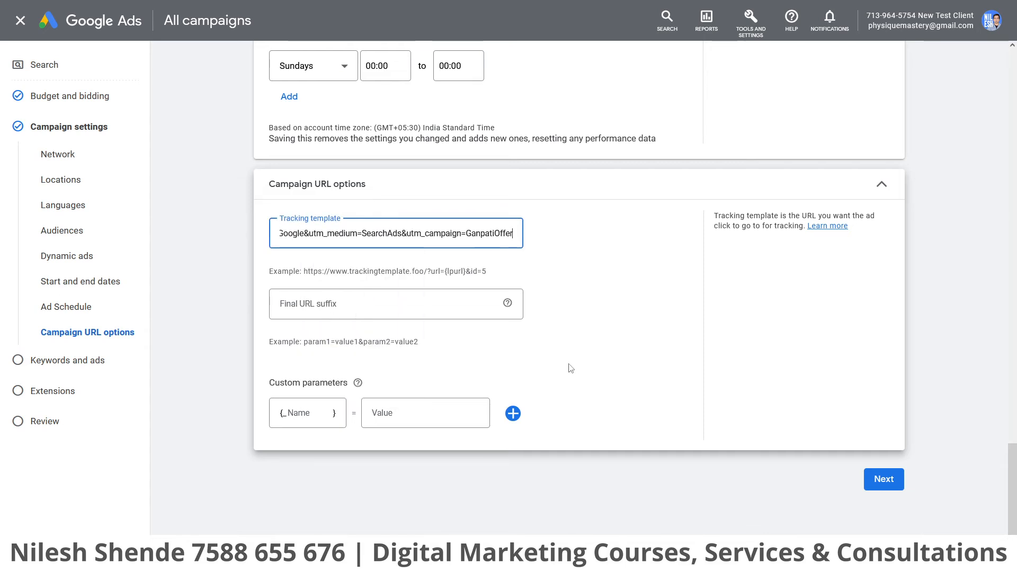
click(597, 366)
click(883, 480)
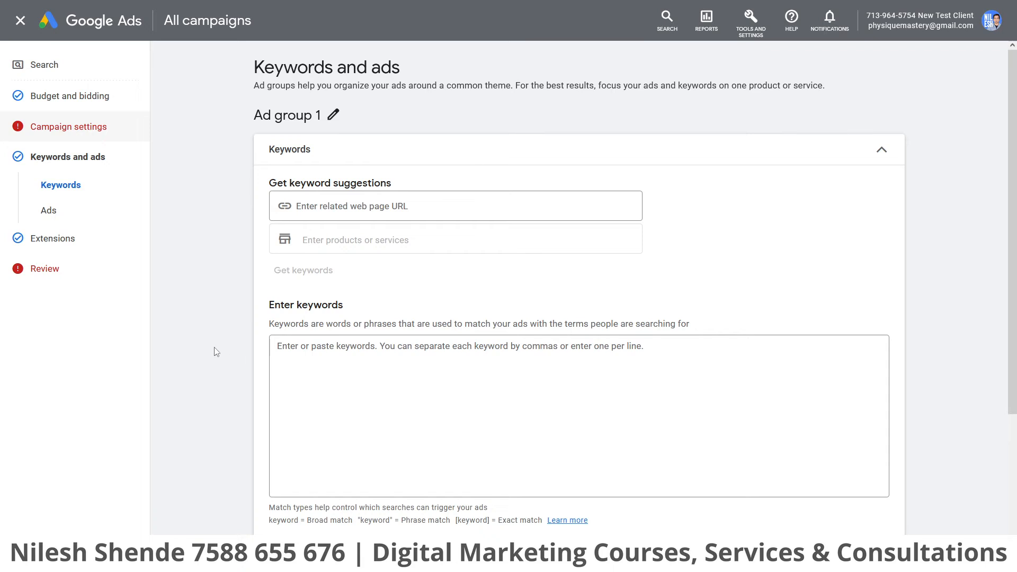
scroll(212, 348, down, 20)
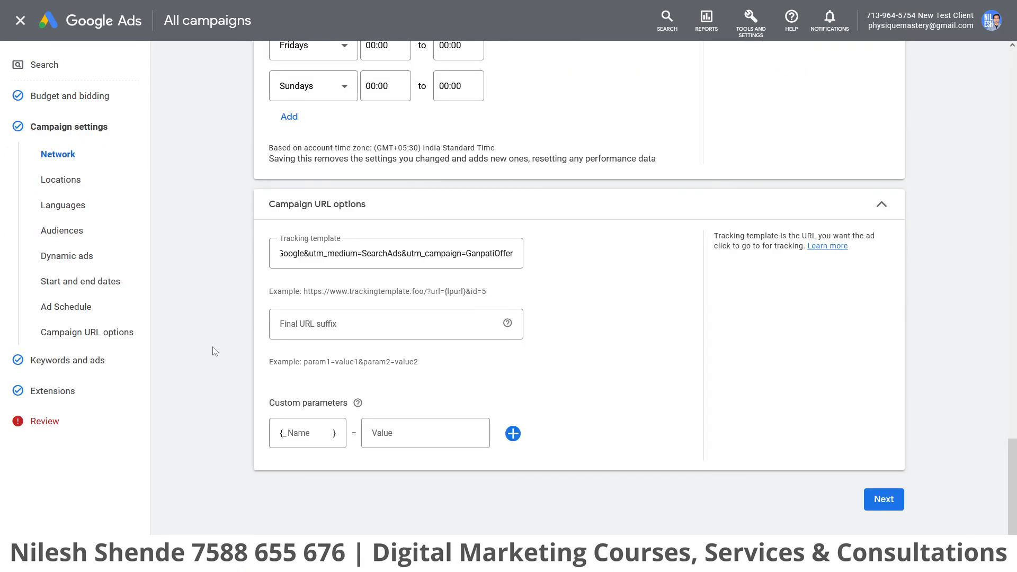
scroll(212, 345, down, 2)
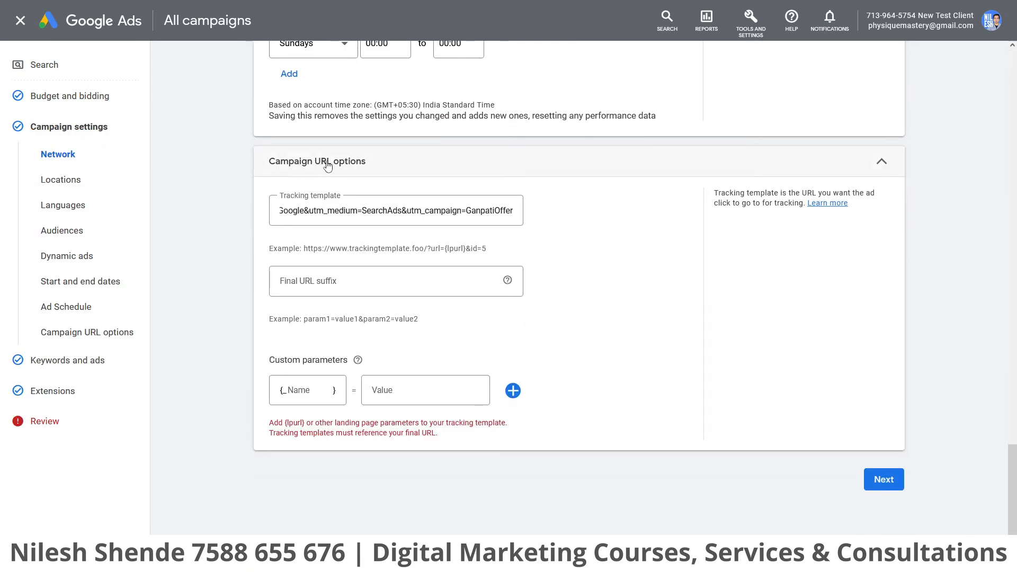
Go back to the Campaign URL Builder and review source Wh, medium msgs and campaign GanpatiOffer
click(766, 11)
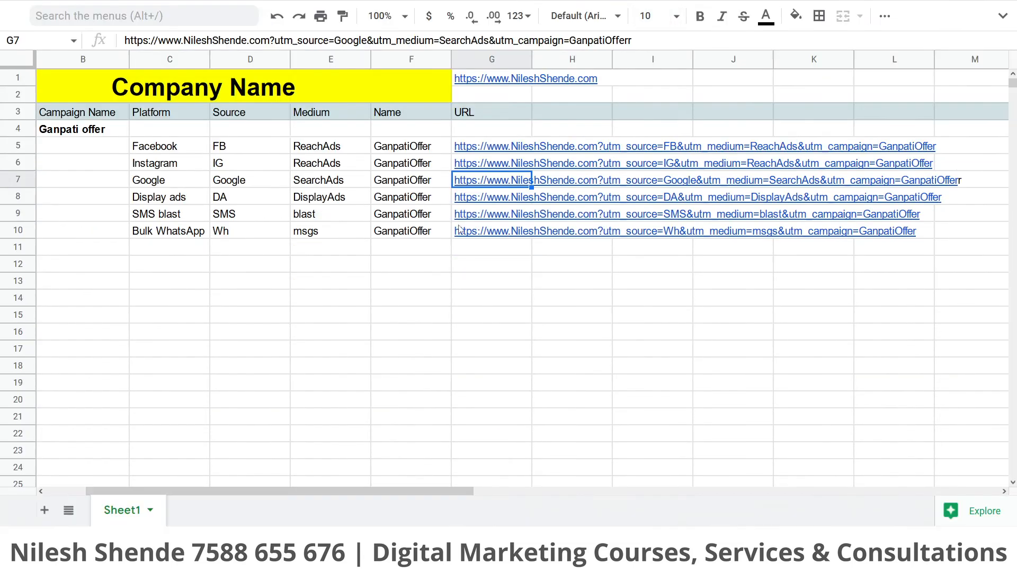
mouse_move(477, 181)
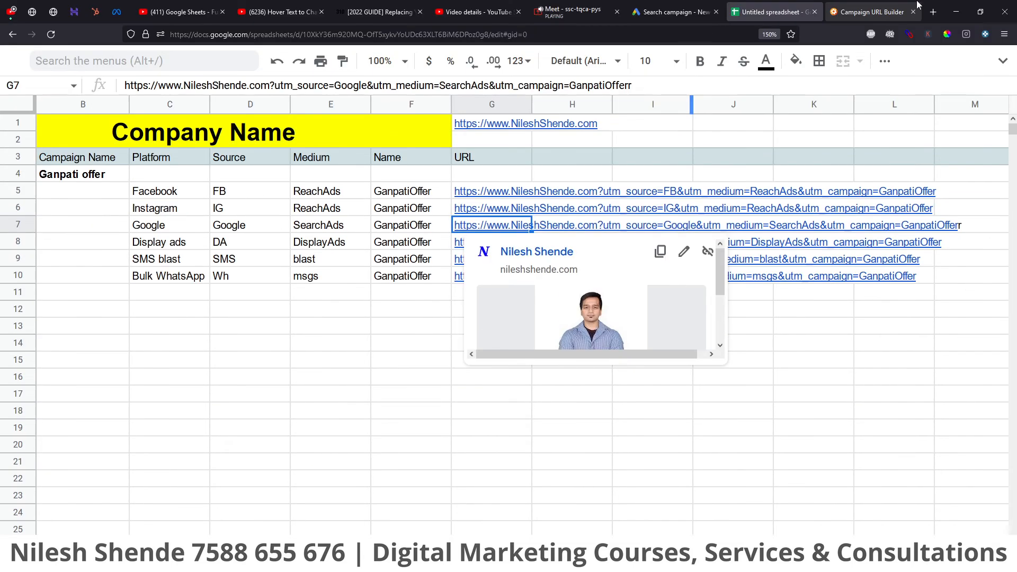
click(886, 14)
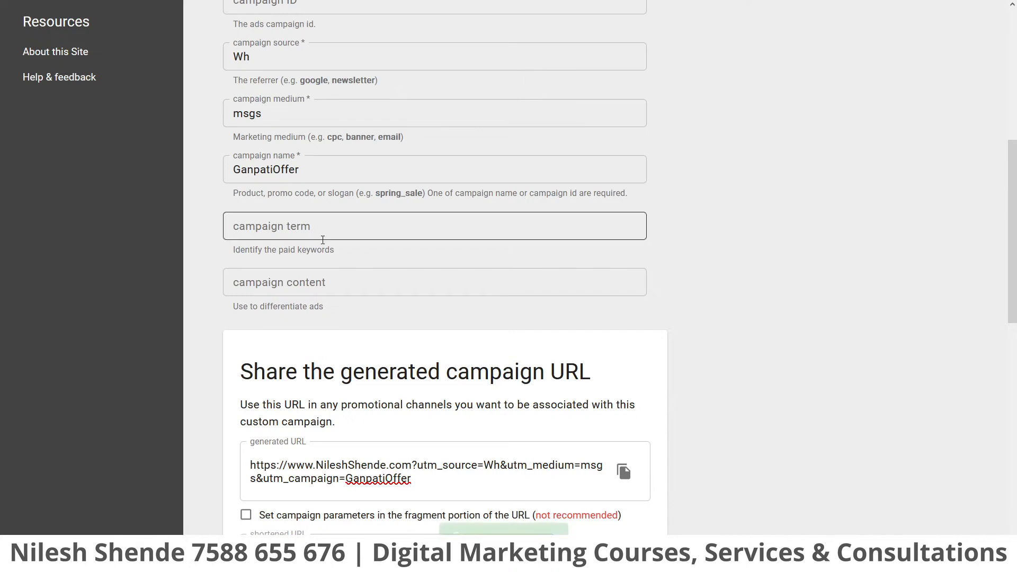
scroll(315, 243, up, 3)
click(244, 184)
double_click(241, 184)
double_click(247, 240)
drag(300, 263, 253, 295)
double_click(253, 296)
click(331, 294)
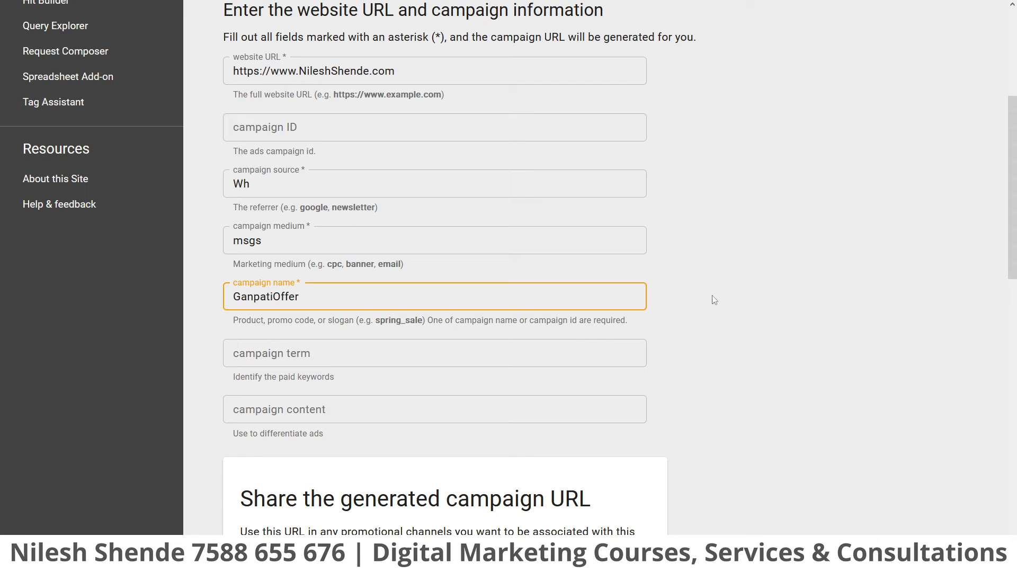
Copy the generated WhatsApp campaign URL and close the link preview
scroll(712, 294, down, 8)
click(623, 91)
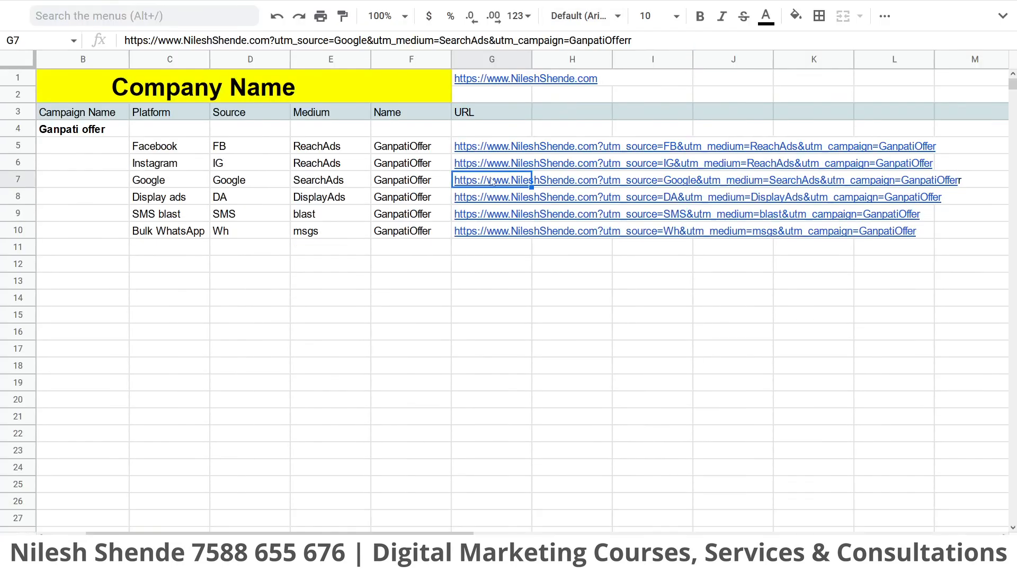
mouse_move(489, 183)
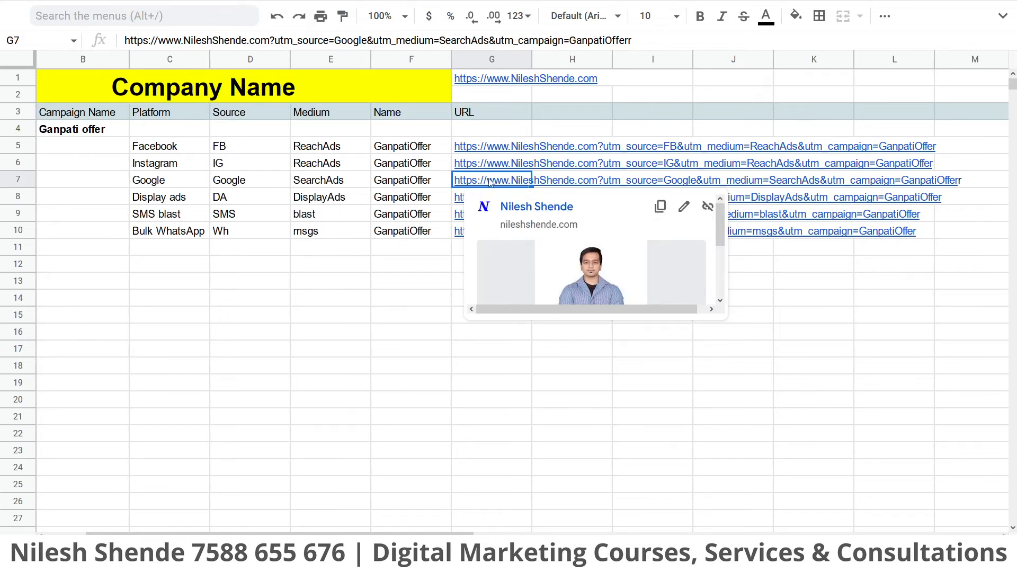
click(459, 286)
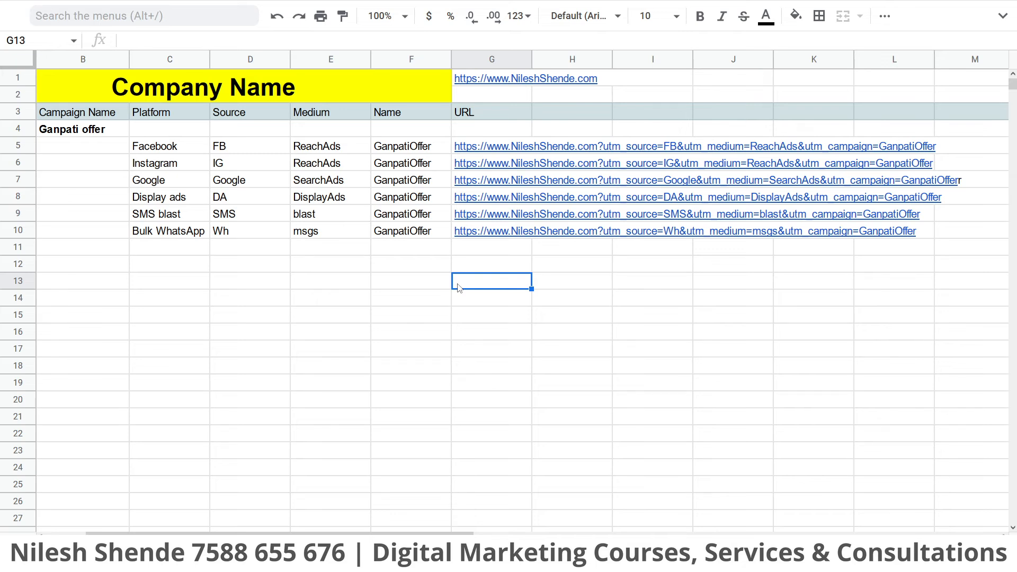
Search Google for digital marketing classes in a new browser tab
key(ctrl+t)
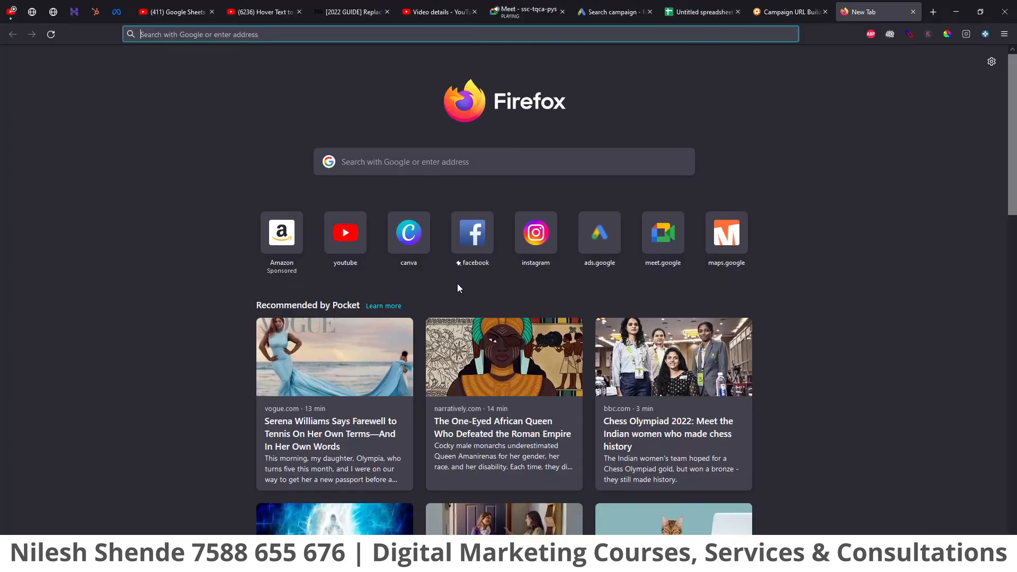
click(398, 36)
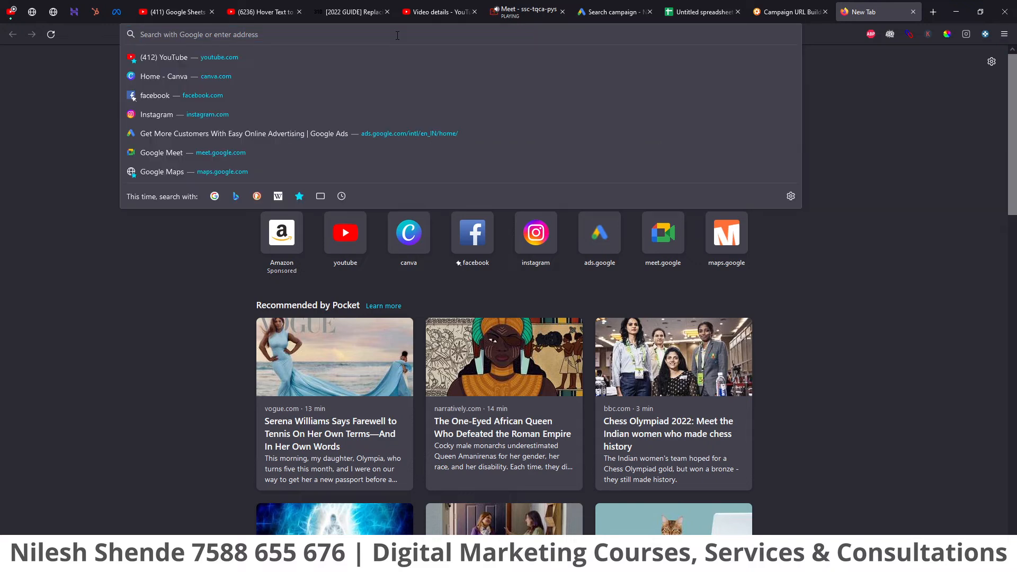
text(digitalpartners.in/)
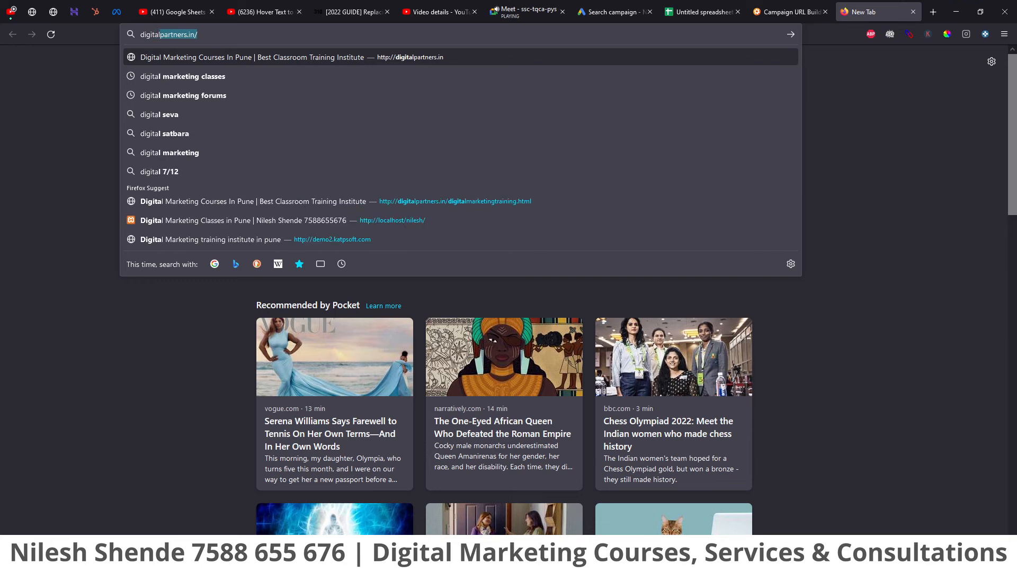
key(Down)
key(Return)
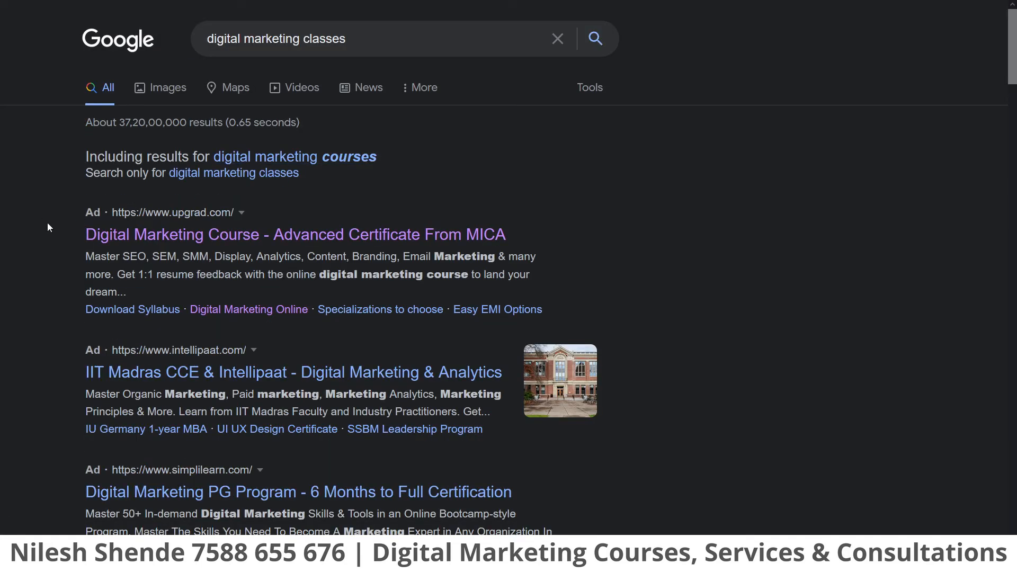
Open the first upGrad ad in a new tab and view its course page
right_click(162, 236)
click(174, 245)
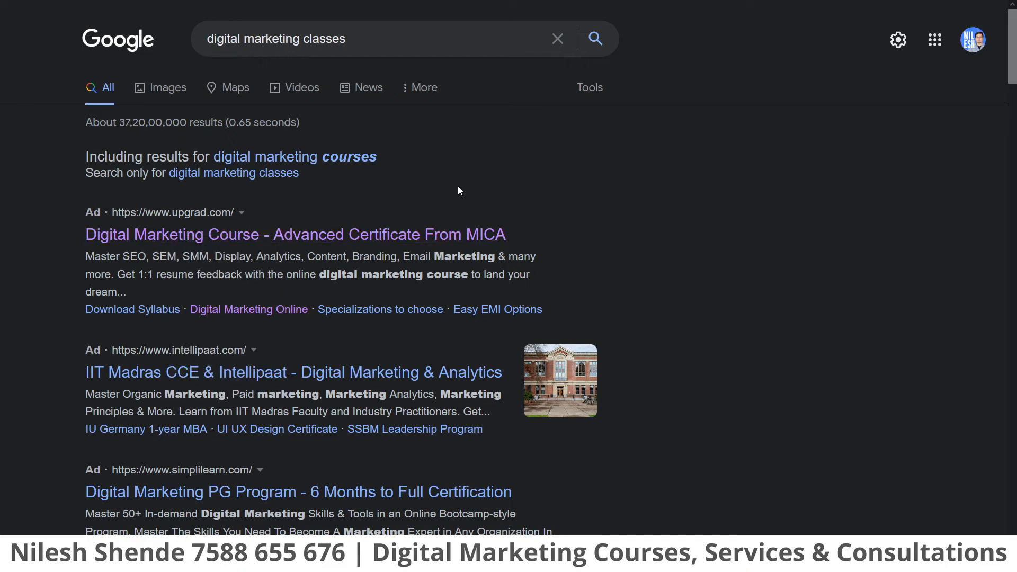
click(891, 14)
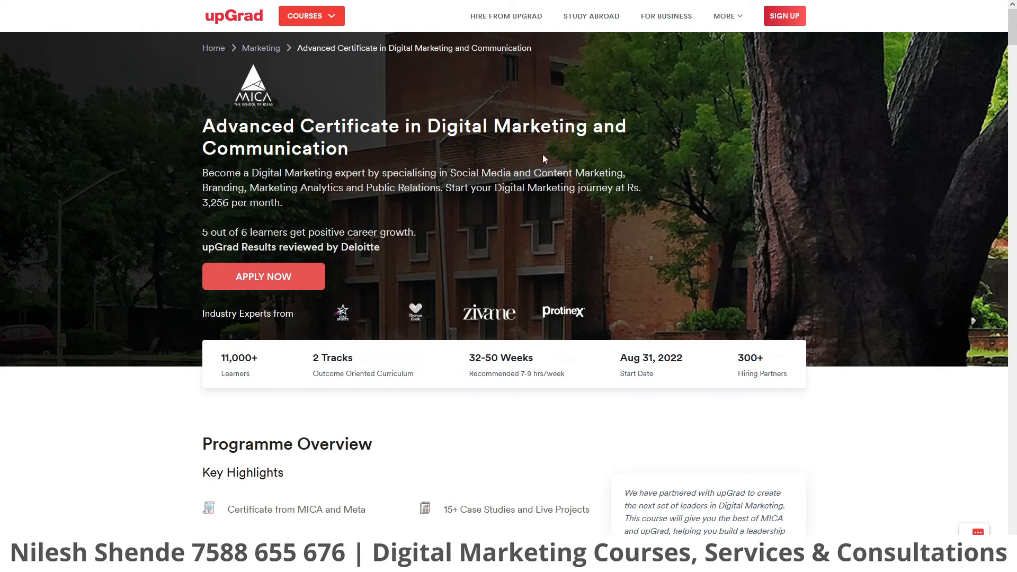
Select the upGrad page's tracking URL, then launch Notepad from Run and maximize it
mouse_move(496, 2)
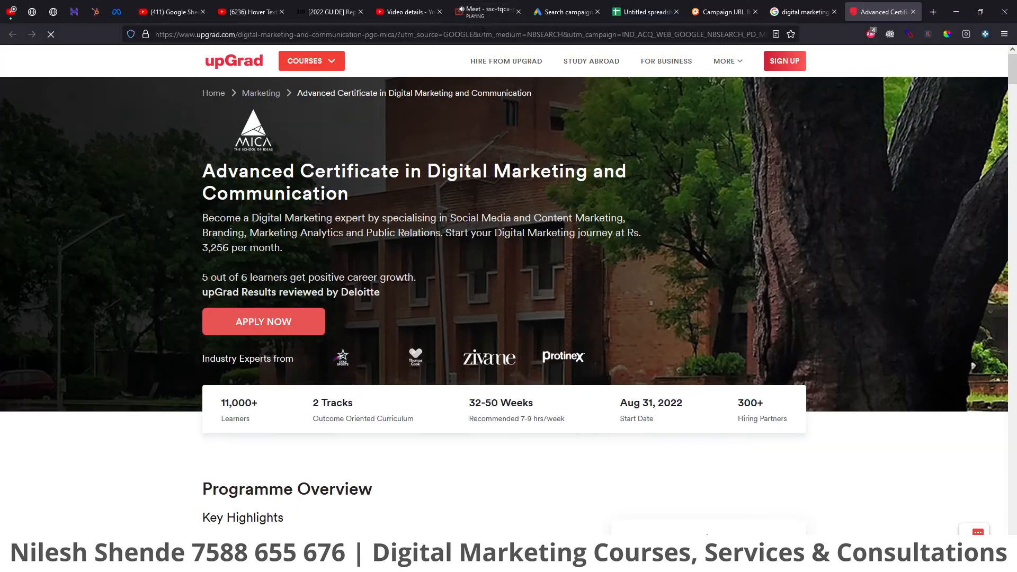
click(483, 33)
key(ctrl+c)
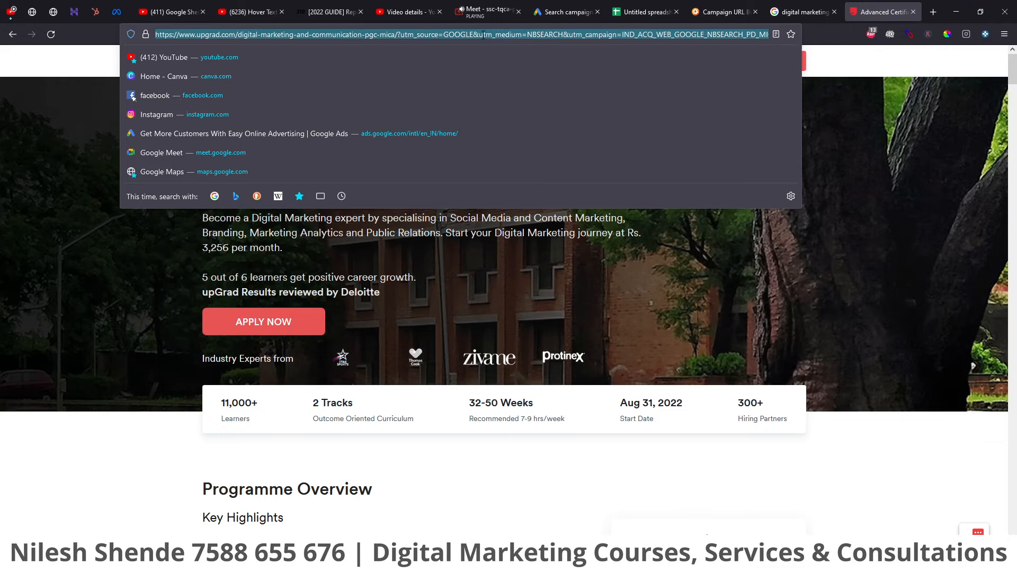
key(super+r)
text(notepad)
key(Return)
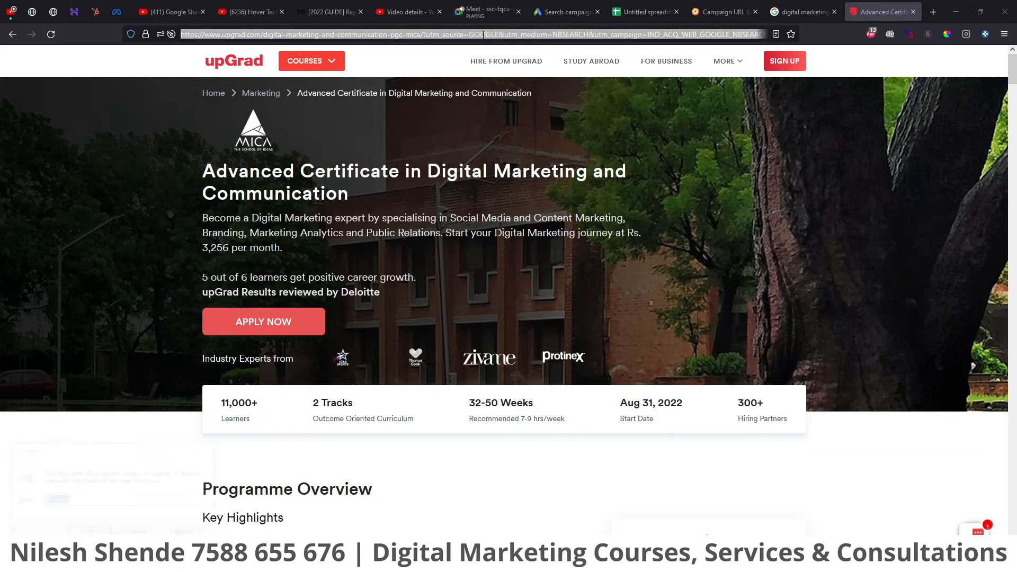
scroll(483, 35, up, 6)
scroll(484, 35, up, 7)
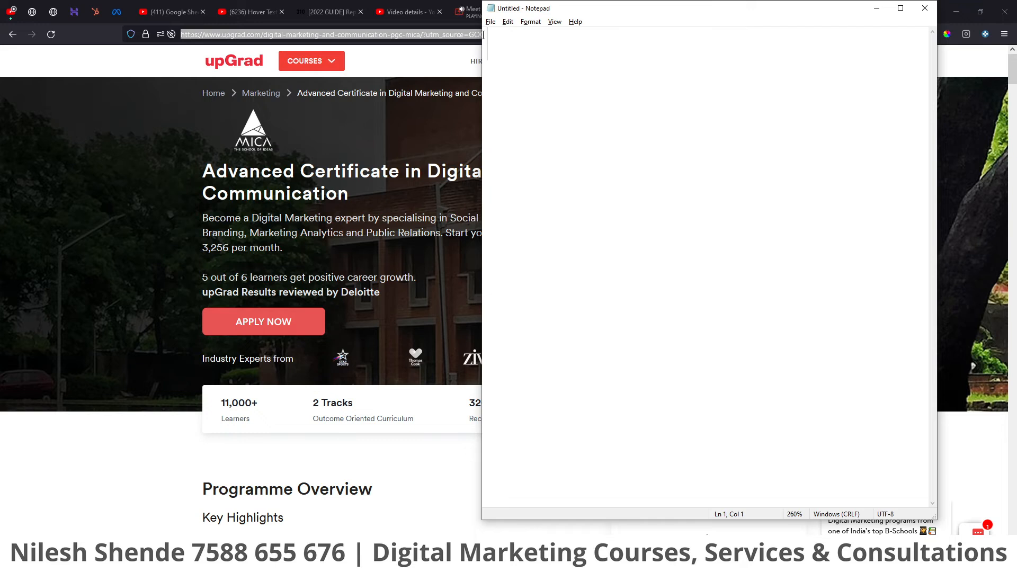
key(super+Up)
Paste the upGrad URL into Notepad and break lines before the ? and utm_medium
key(ctrl+v)
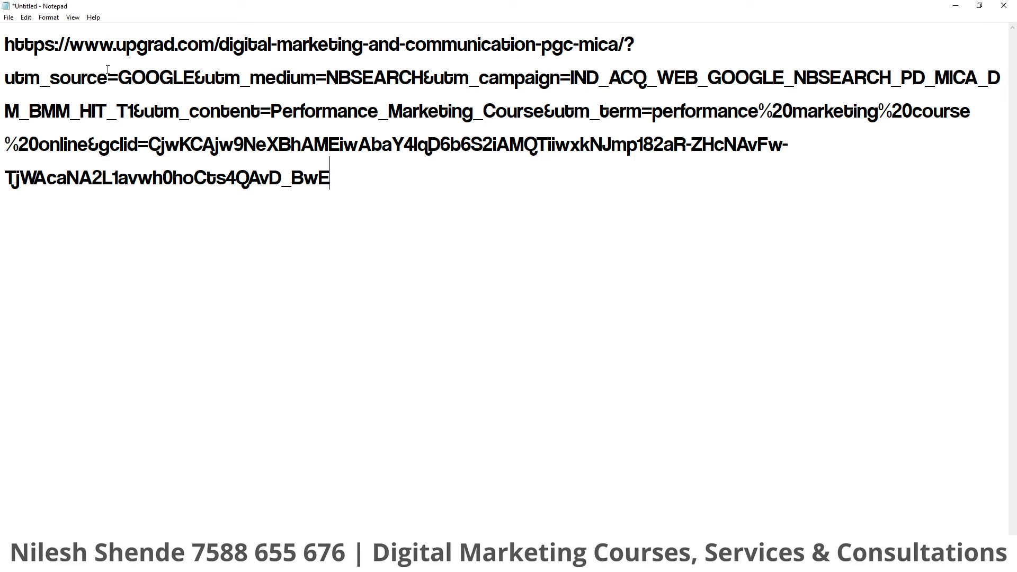
mouse_move(6, 46)
mouse_down()
mouse_move(635, 50)
mouse_move(359, 78)
mouse_move(14, 78)
mouse_move(3, 57)
mouse_up()
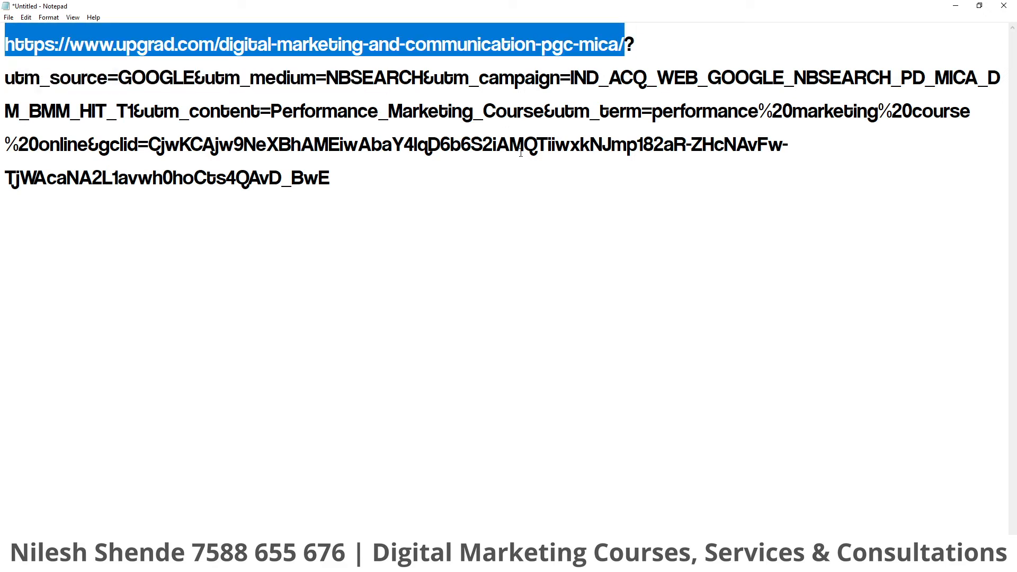
click(582, 218)
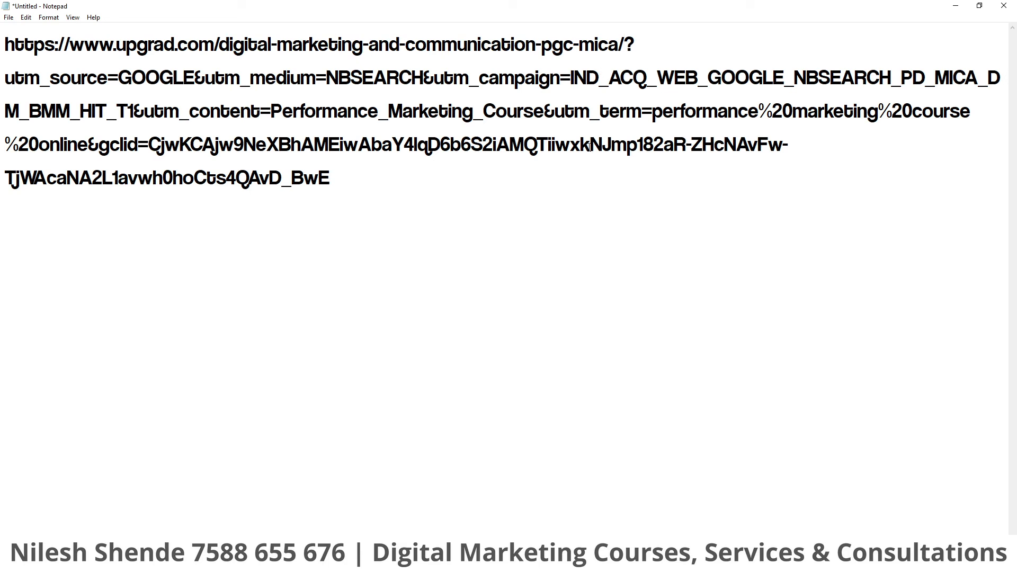
key(Return)
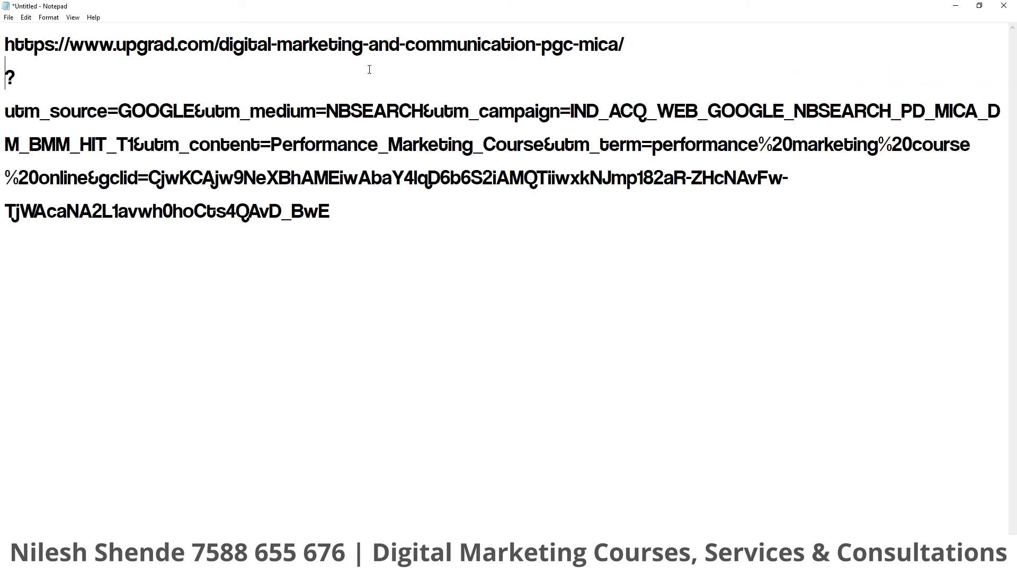
drag(5, 111, 196, 111)
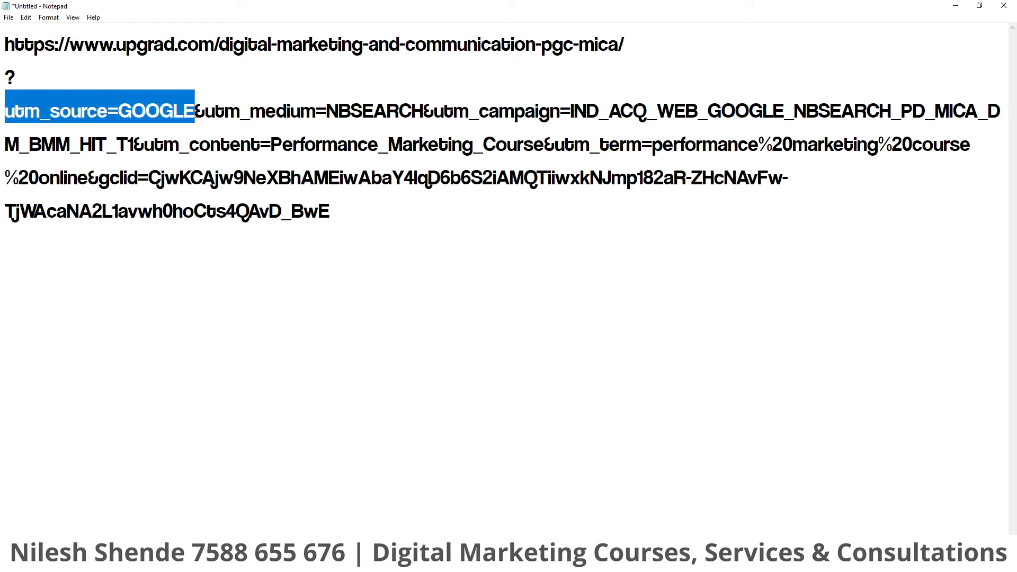
click(199, 116)
key(Return)
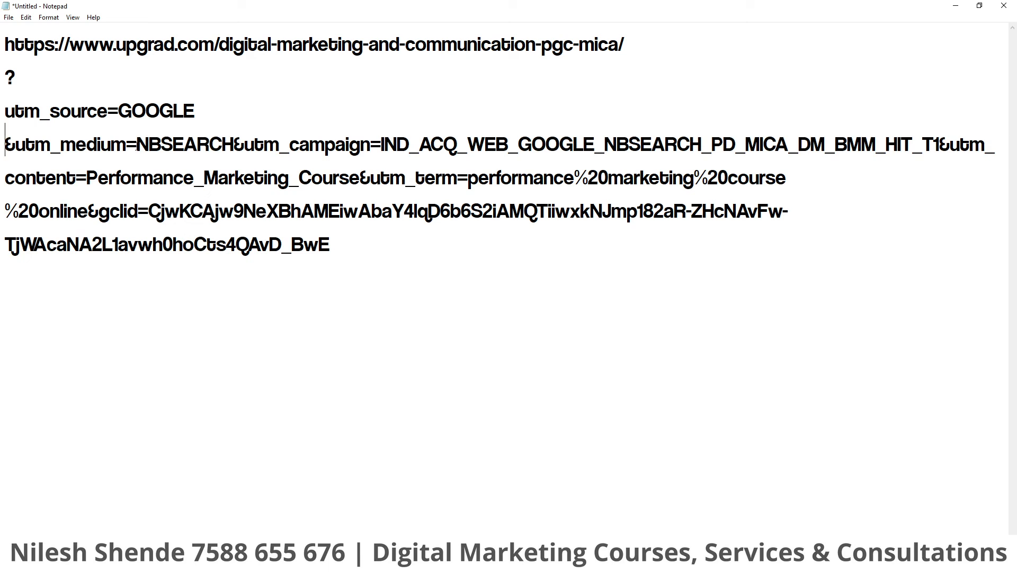
Move utm_campaign and utm_content onto their own lines, restoring an accidentally deleted &
drag(19, 147, 234, 144)
click(233, 147)
key(Delete)
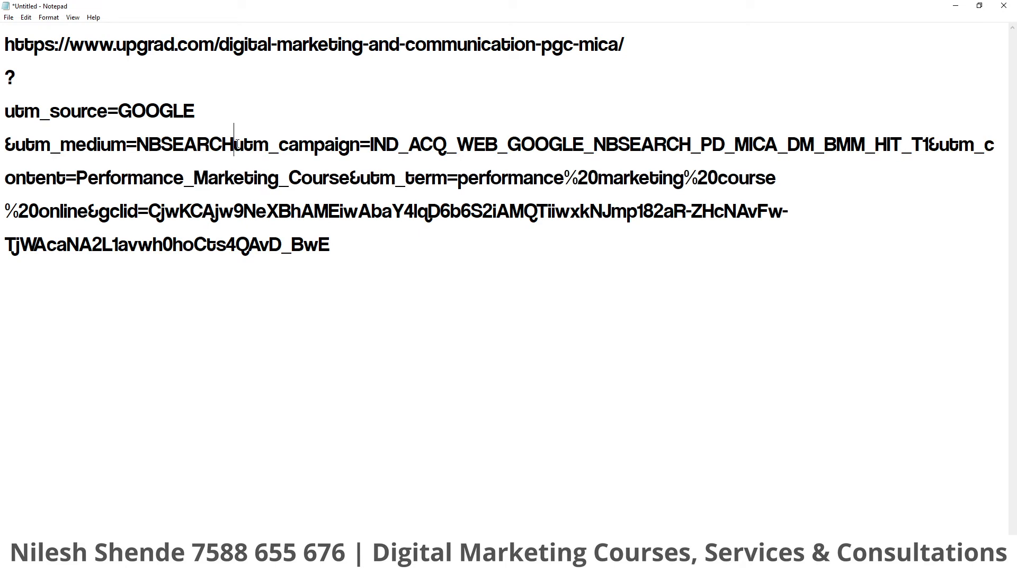
key(ctrl+z)
click(236, 130)
key(Return)
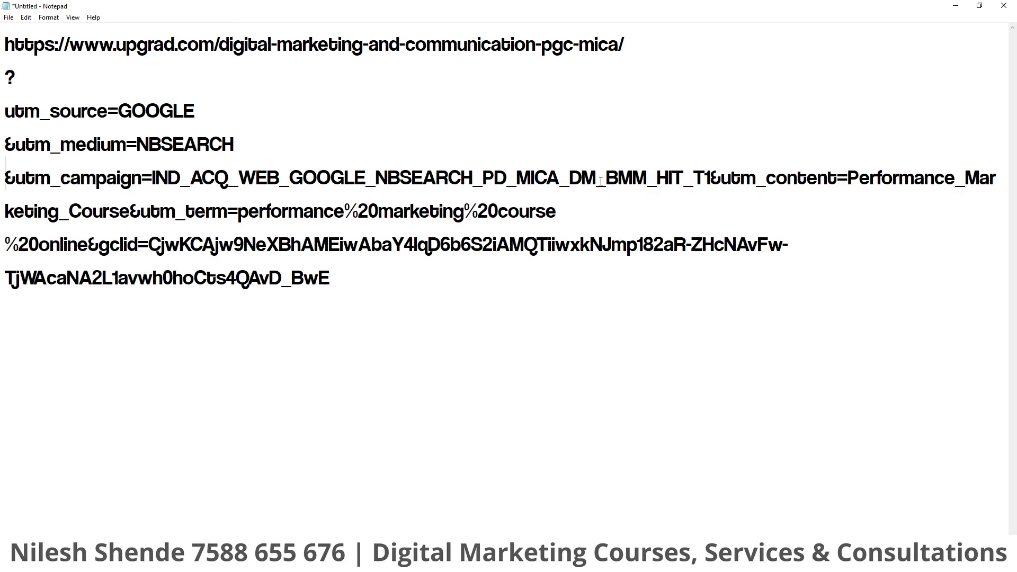
key(Return)
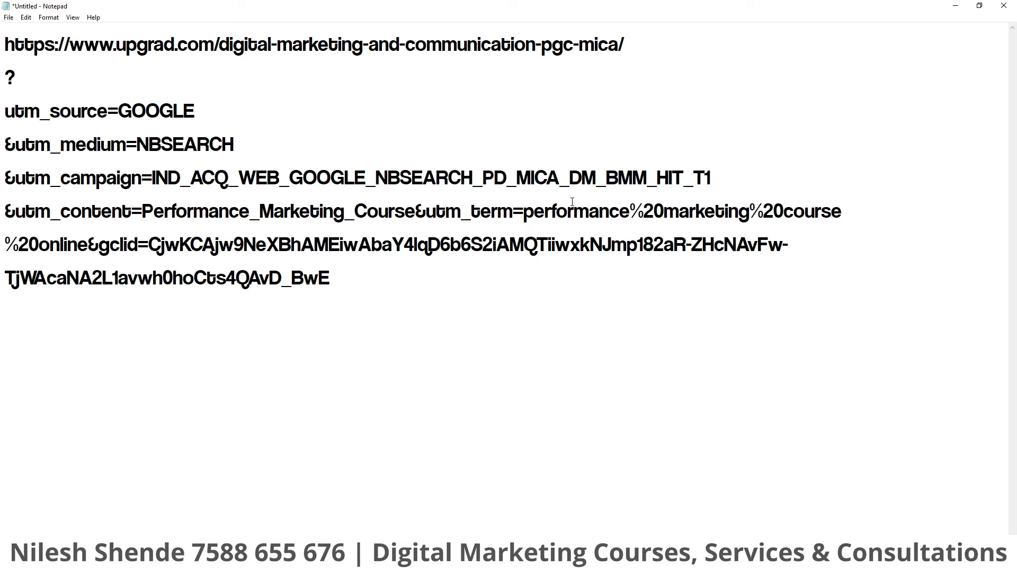
key(Return)
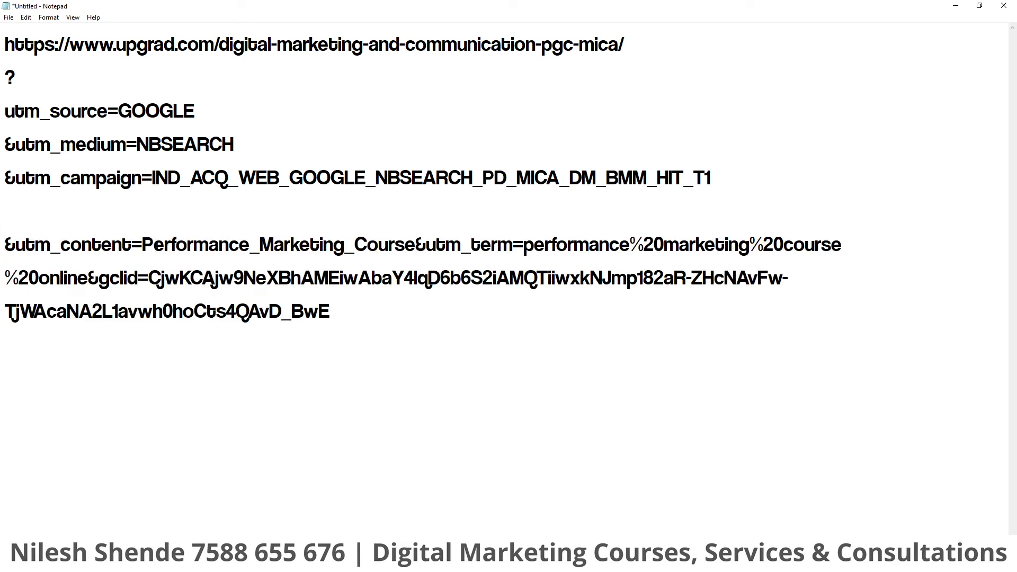
Put utm_term and the gclid parameter on separate lines, with a blank line before gclid
click(416, 244)
key(Return)
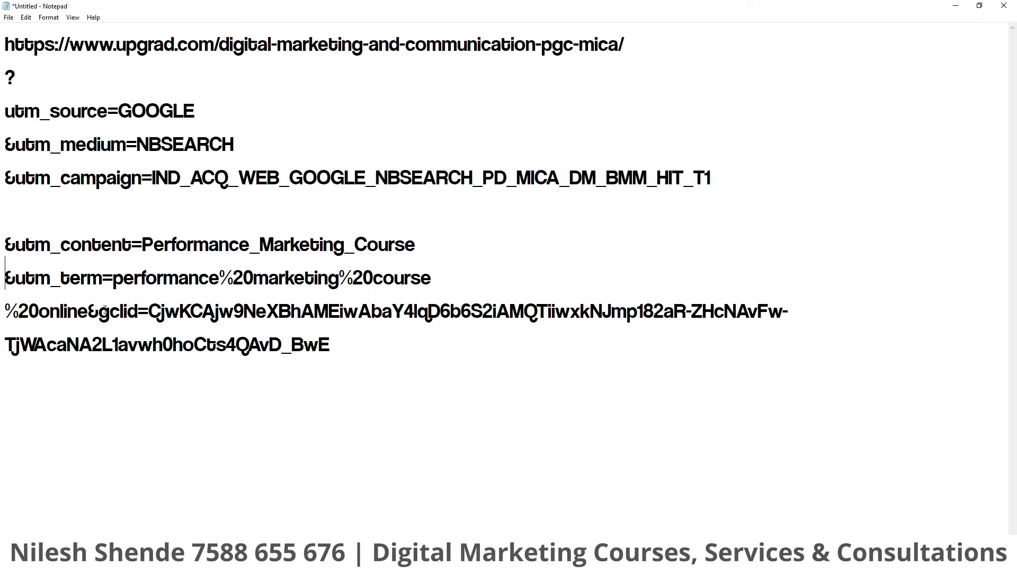
click(87, 312)
key(Return)
drag(331, 378, 5, 347)
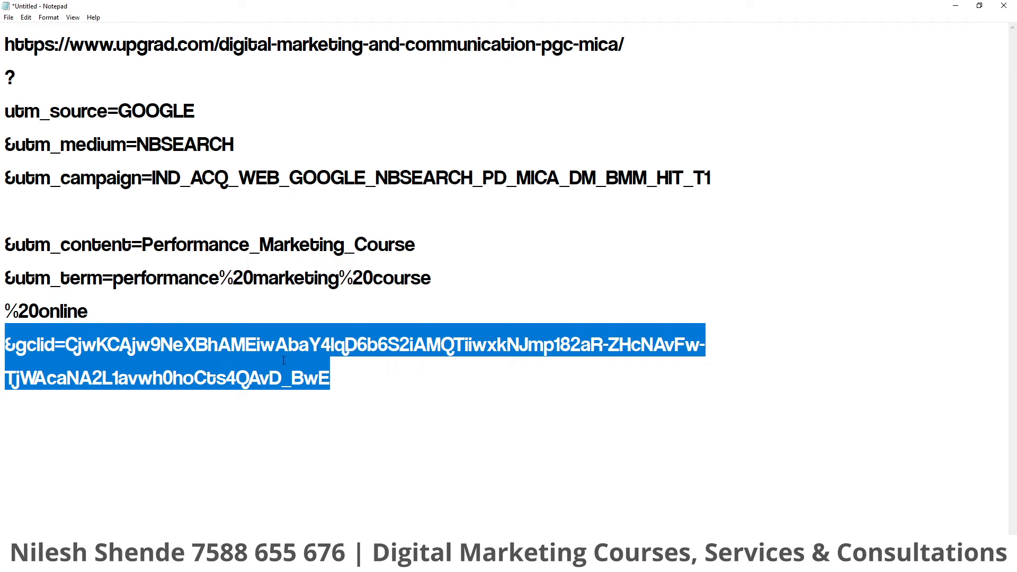
click(105, 315)
key(Return)
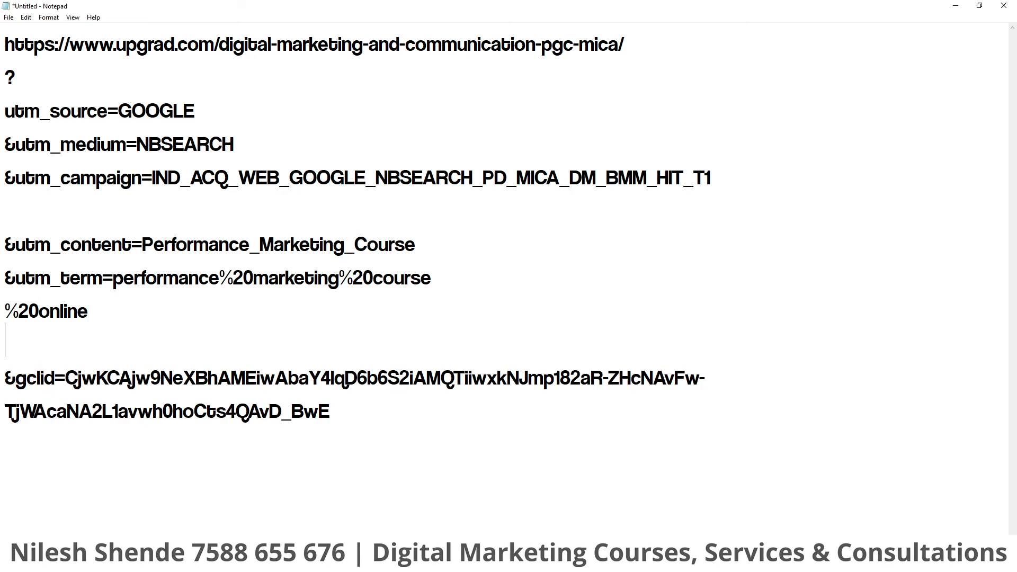
Highlight the utm_source, utm_medium and utm_campaign lines, then snap Notepad to the right half
drag(5, 111, 237, 141)
click(217, 116)
double_click(78, 115)
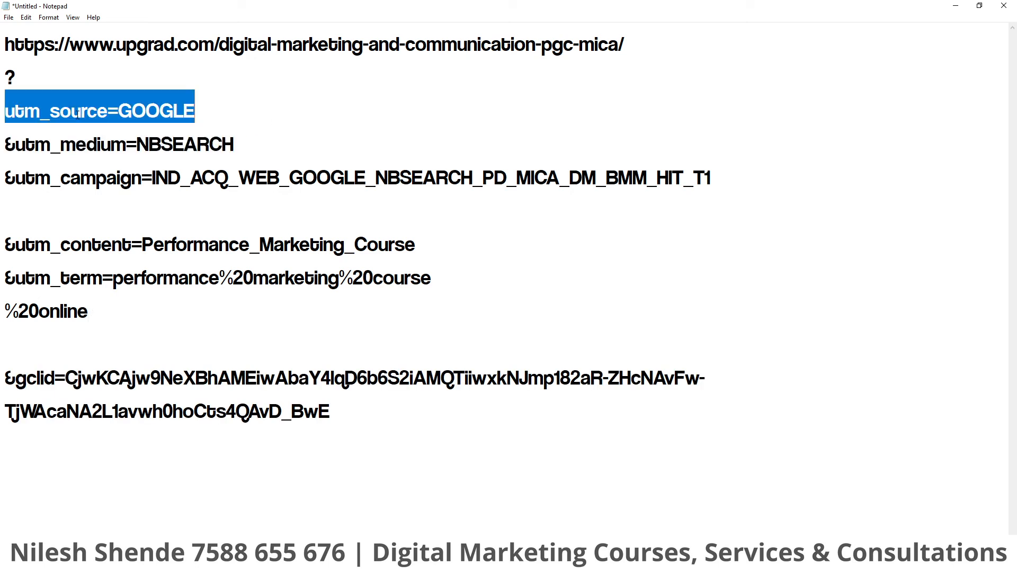
double_click(96, 145)
double_click(154, 178)
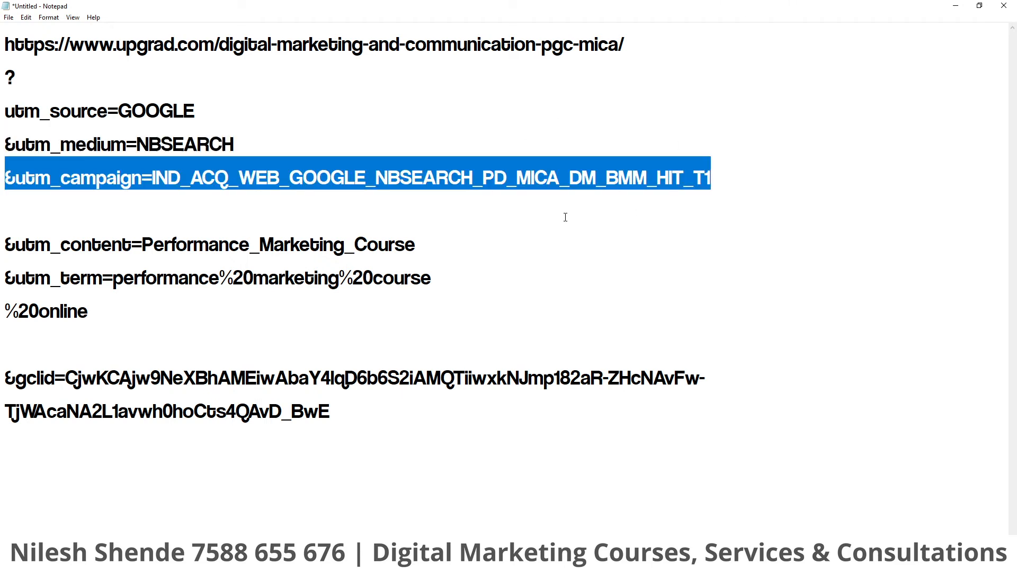
key(super+Right)
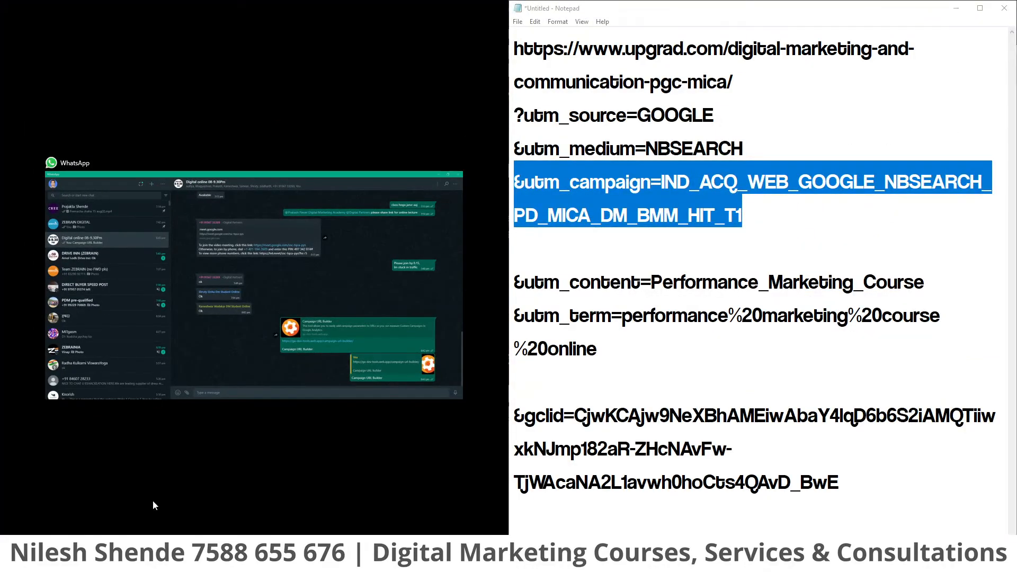
Bring up the Ganpati offer campaign sheet in Firefox and launch a second Notepad via Run
mouse_move(114, 556)
click(88, 524)
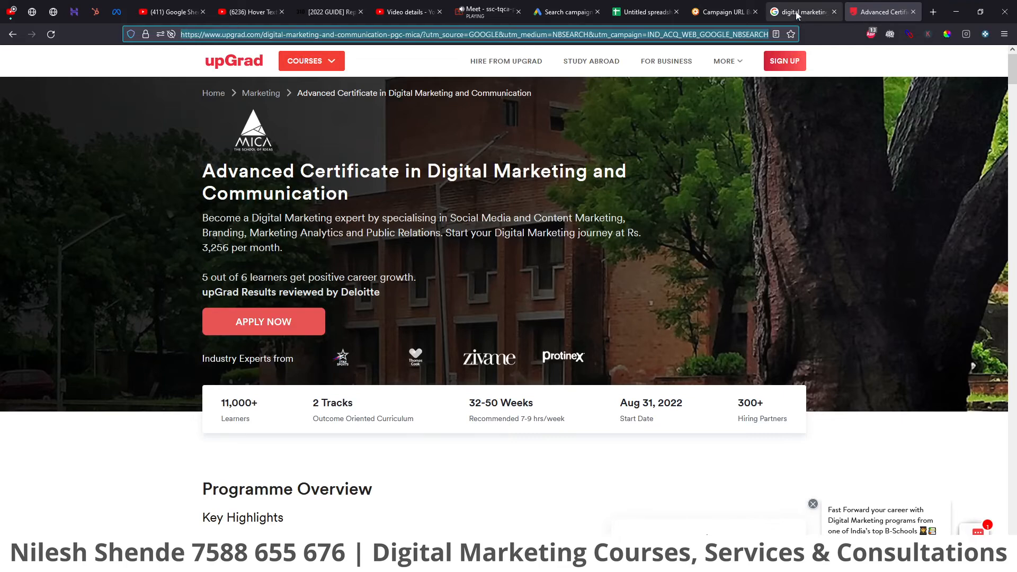
click(644, 12)
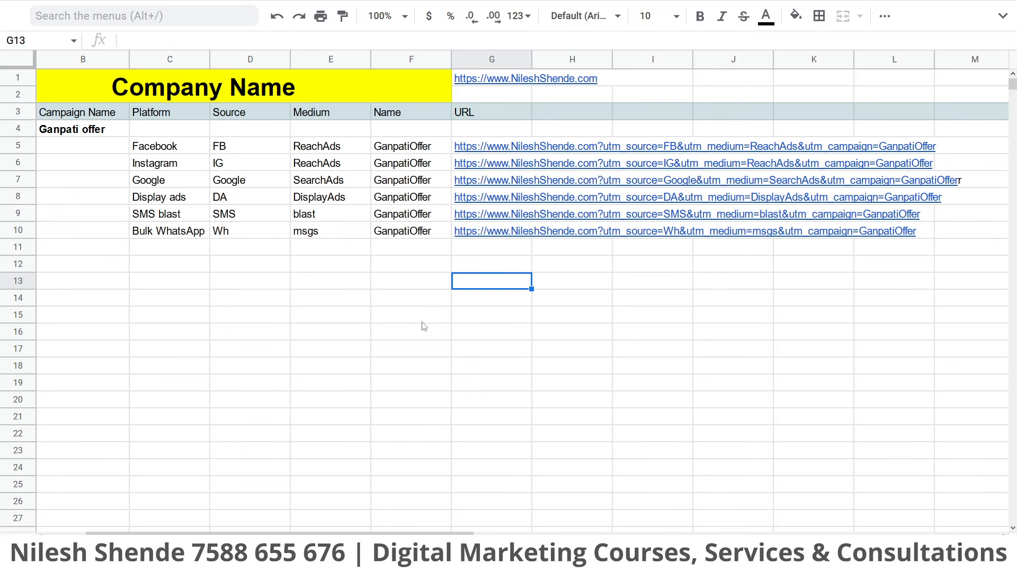
key(super+r)
key(Return)
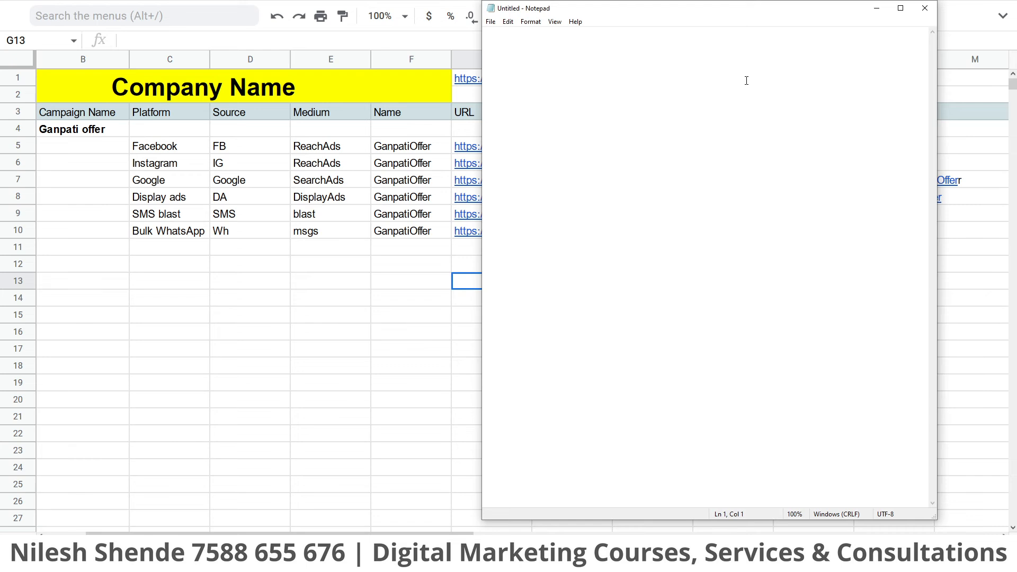
Copy the Google campaign URL from cell G7 of the campaign sheet
scroll(747, 80, up, 12)
click(474, 232)
click(480, 169)
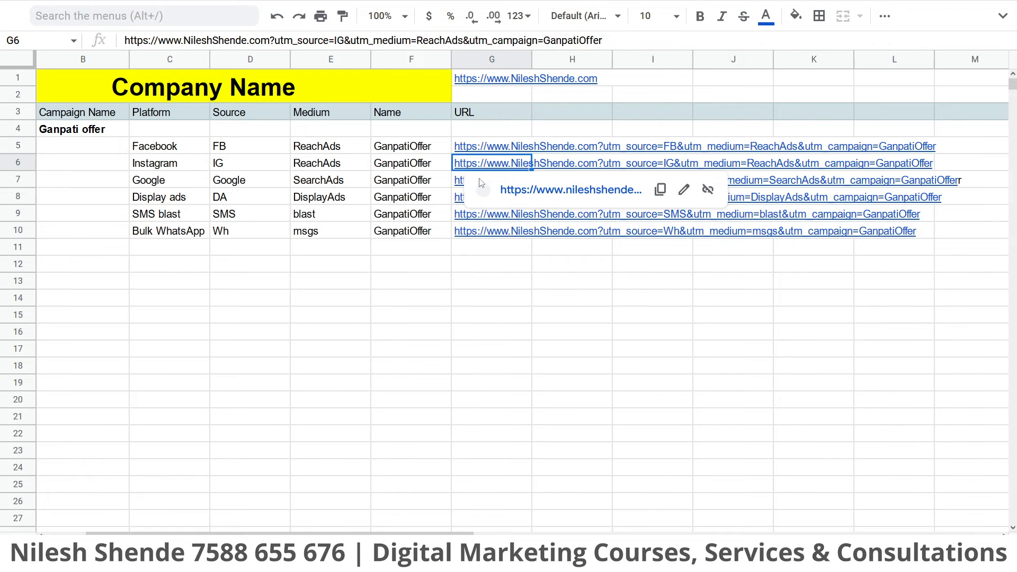
click(459, 180)
click(662, 208)
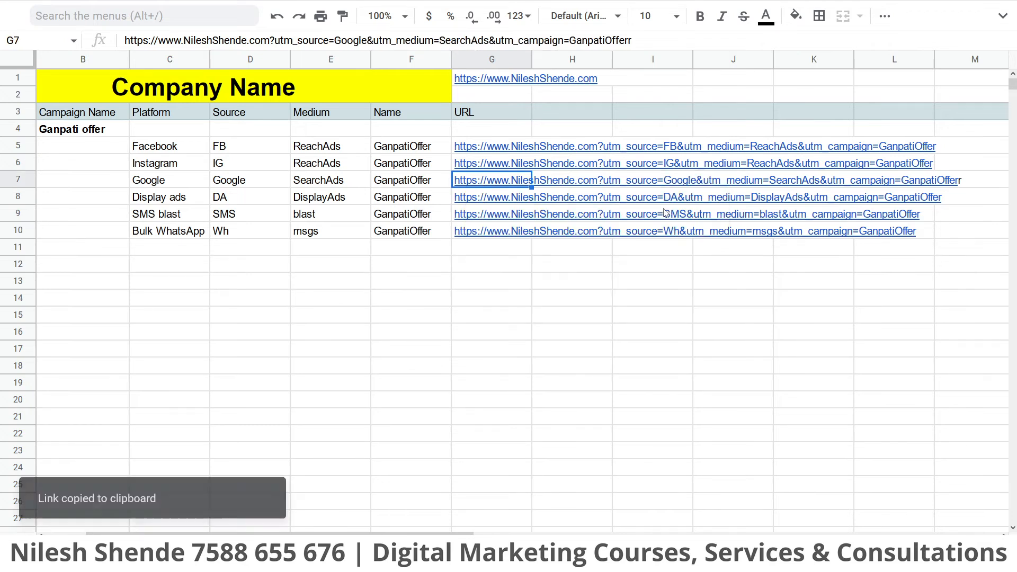
Place the two Notepads side by side, paste the Google URL left, and break before the ?
key(alt+Tab)
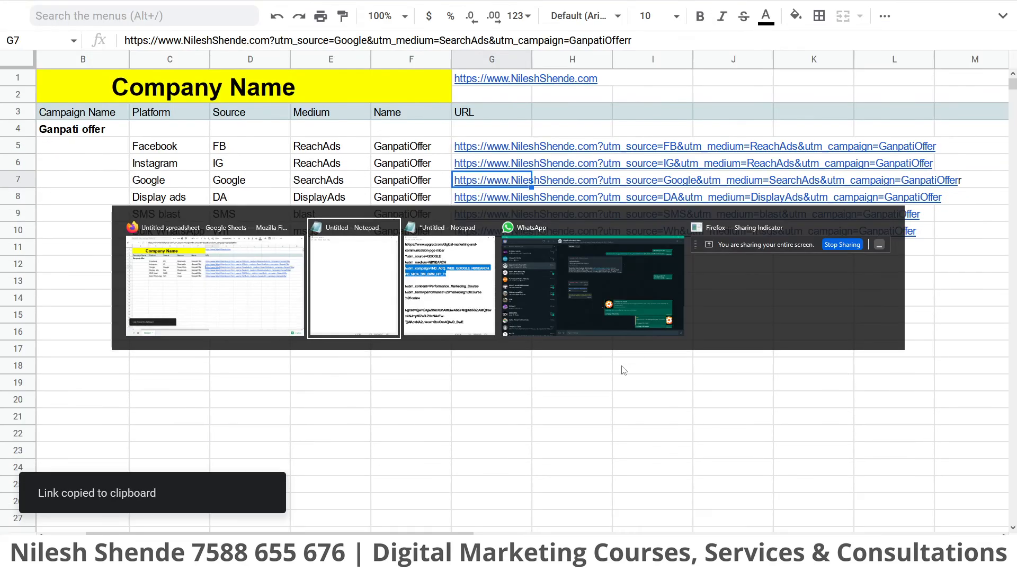
drag(695, 12, 3, 261)
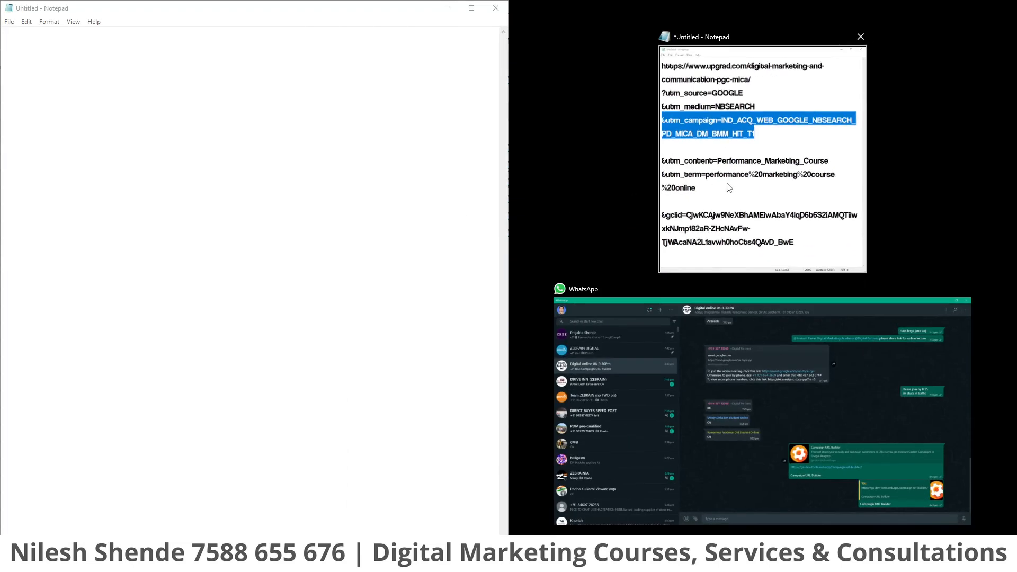
click(765, 149)
click(55, 91)
key(ctrl+v)
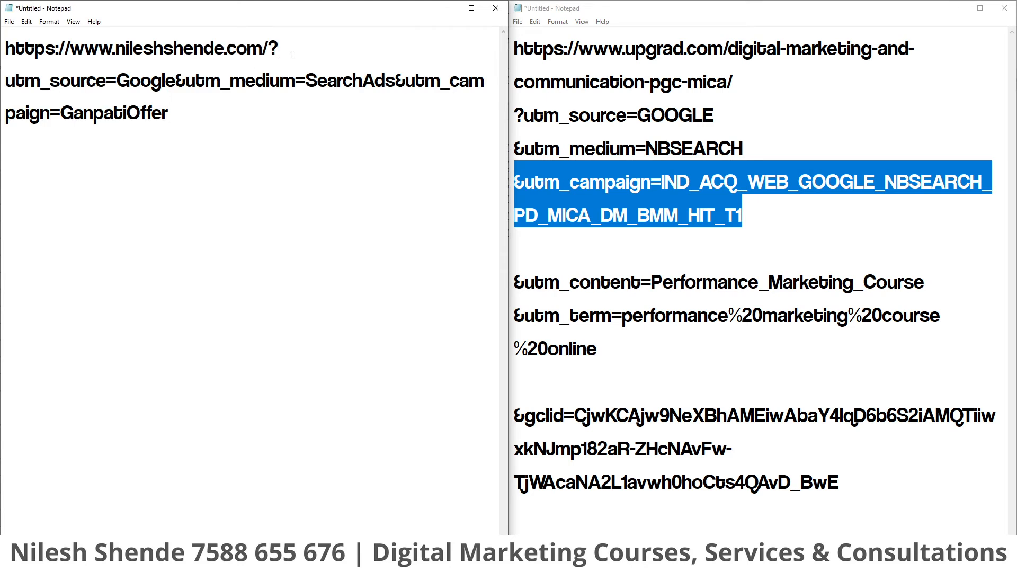
click(268, 55)
key(Return)
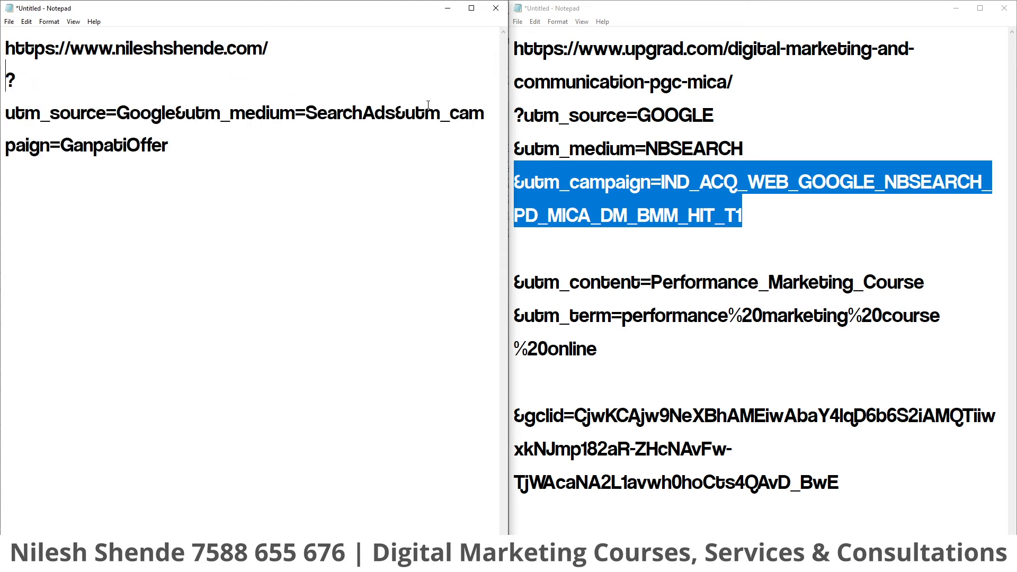
Break the line after the upGrad base URL and delete the ? in the left note
click(744, 86)
key(Return)
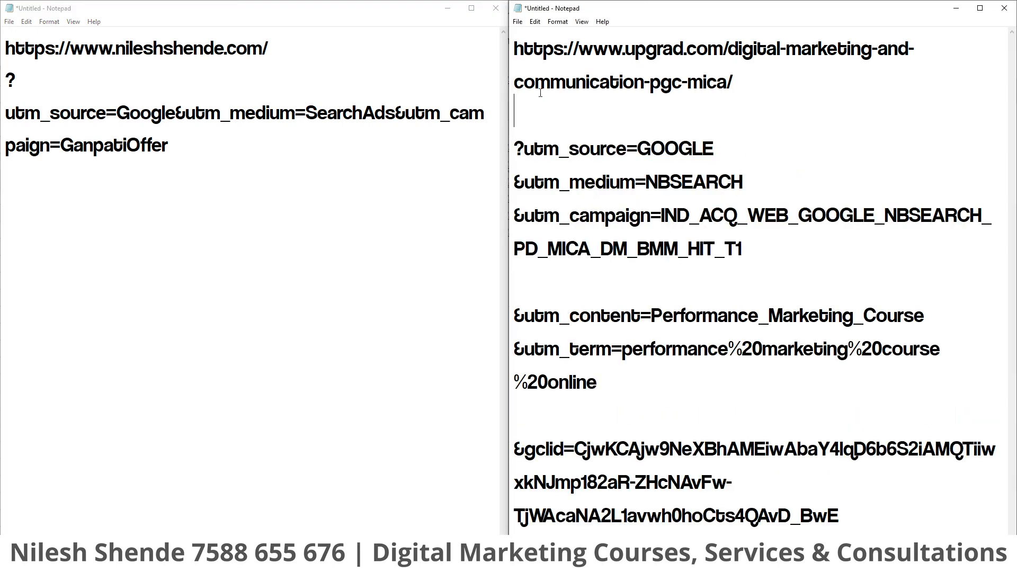
drag(735, 83, 467, 46)
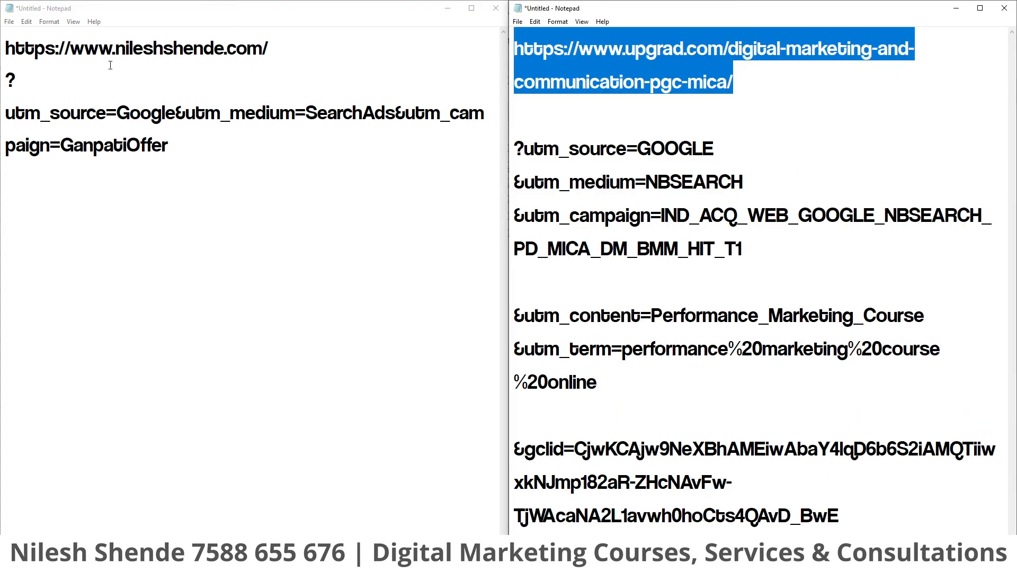
drag(18, 82, 1, 40)
click(59, 75)
key(BackSpace)
key(Delete)
key(Return)
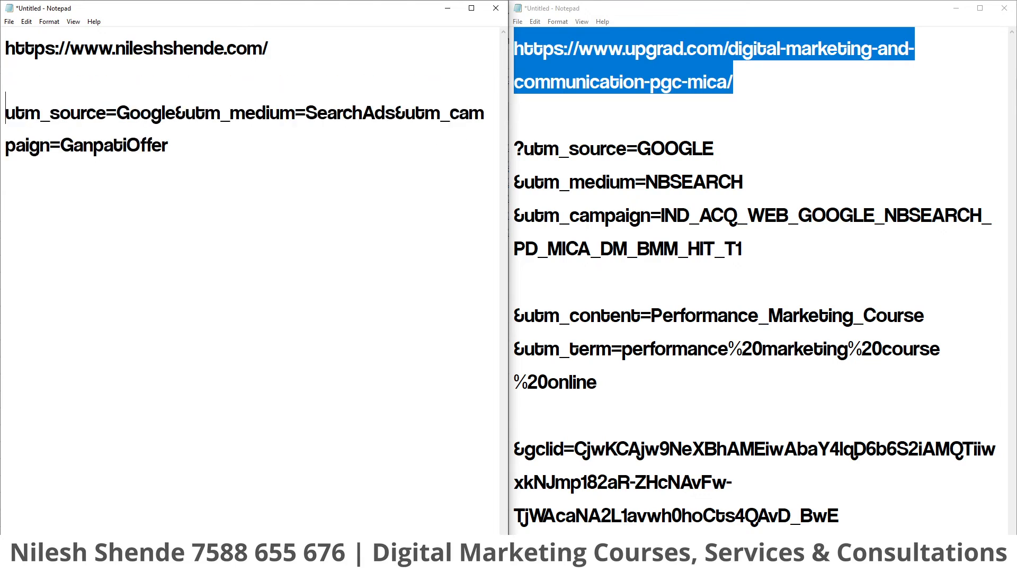
Delete the ? before utm_source=GOOGLE in the upGrad URL and split after utm_source=Google on the left
drag(522, 150, 510, 151)
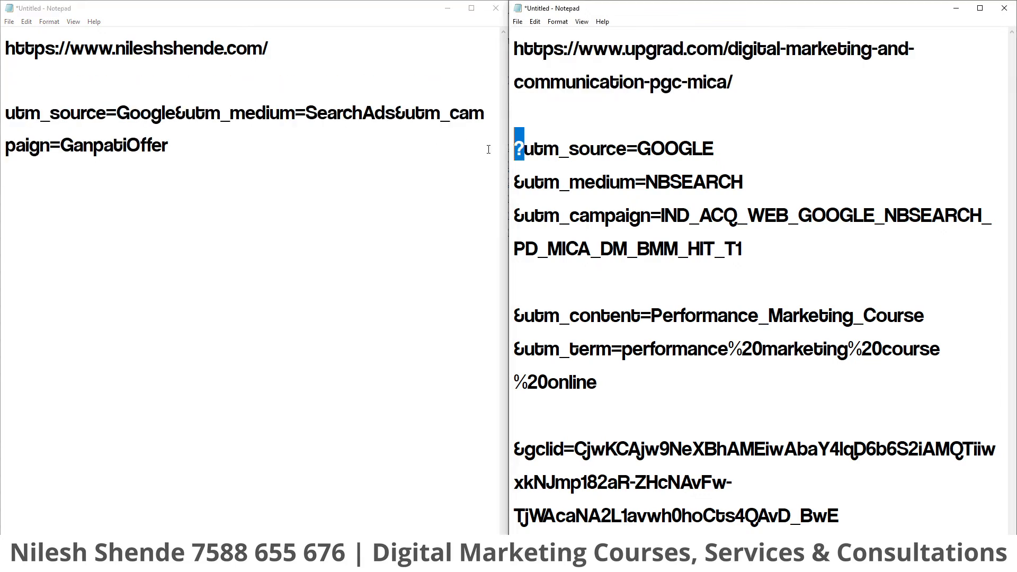
key(BackSpace)
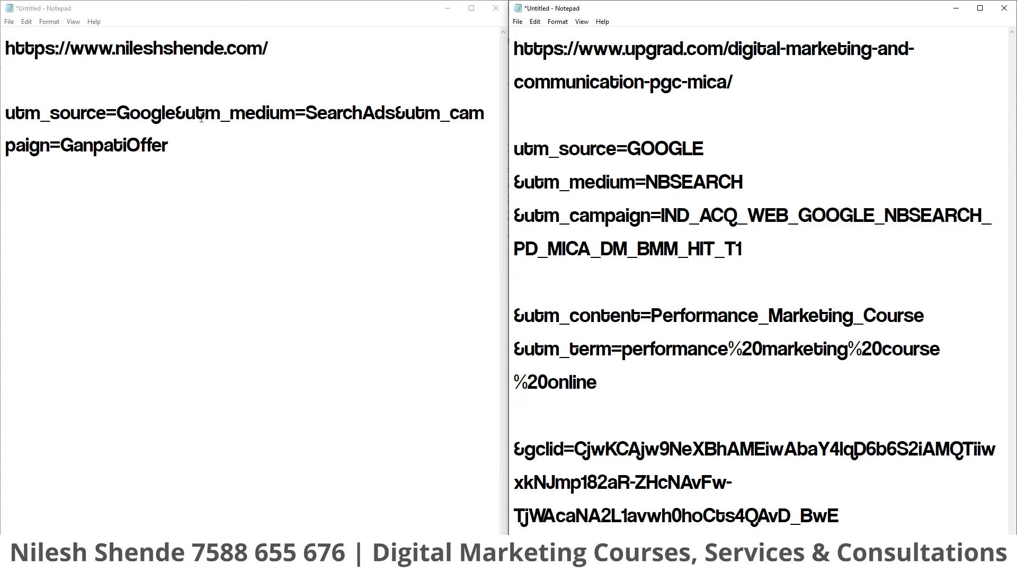
click(175, 113)
key(Return)
key(Return)
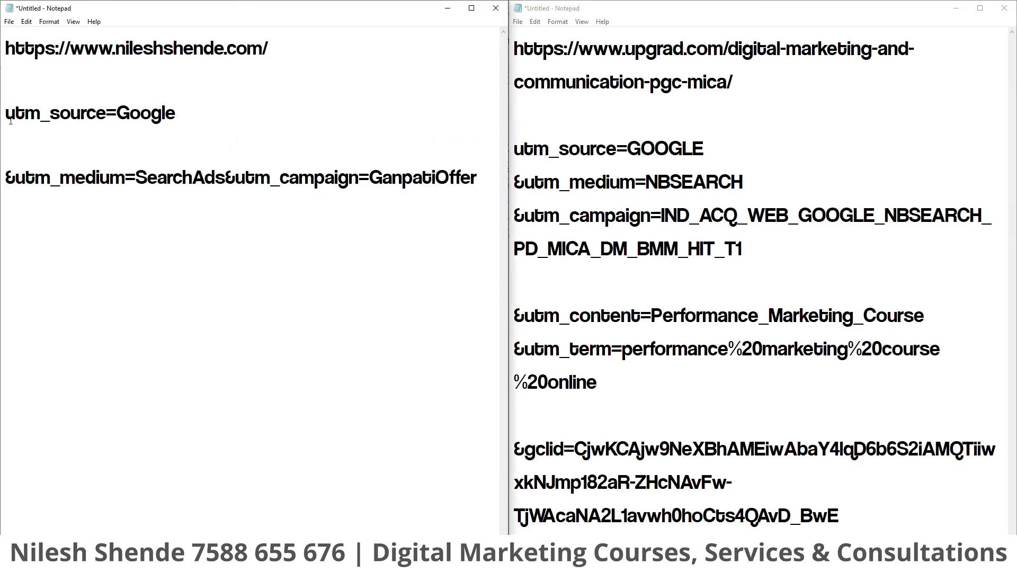
drag(722, 154, 534, 150)
click(387, 153)
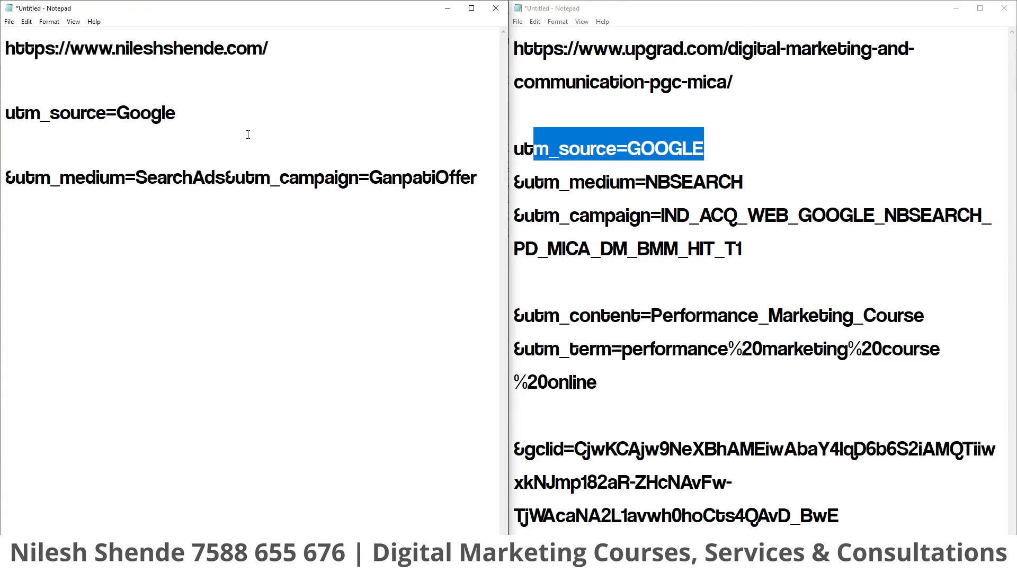
ctrl+scroll(248, 134, up, 3)
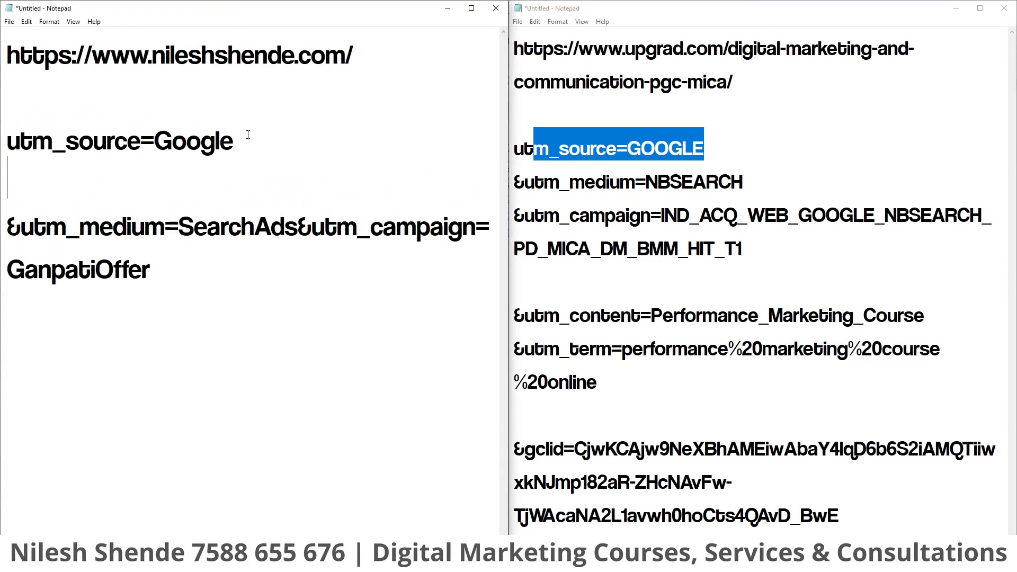
ctrl+scroll(246, 136, up, 1)
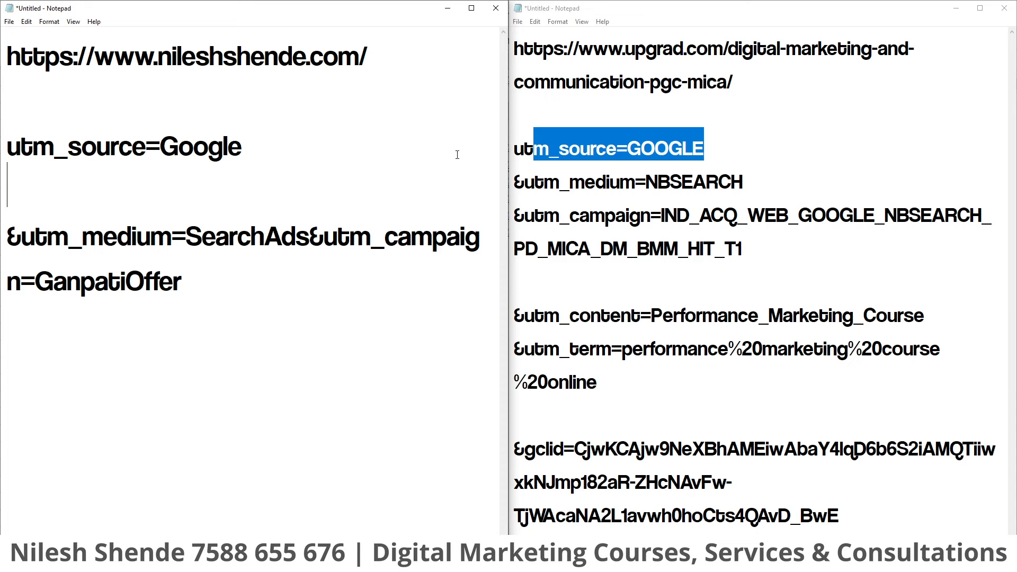
click(209, 138)
Remove the blank line after utm_source=Google and move utm_campaign below SearchAds
click(533, 148)
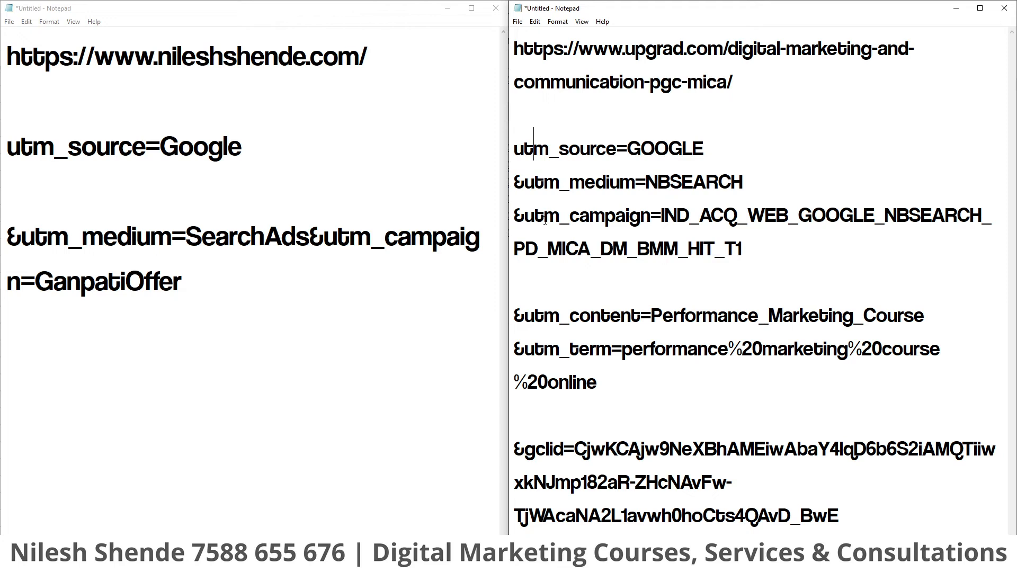
drag(646, 183, 744, 186)
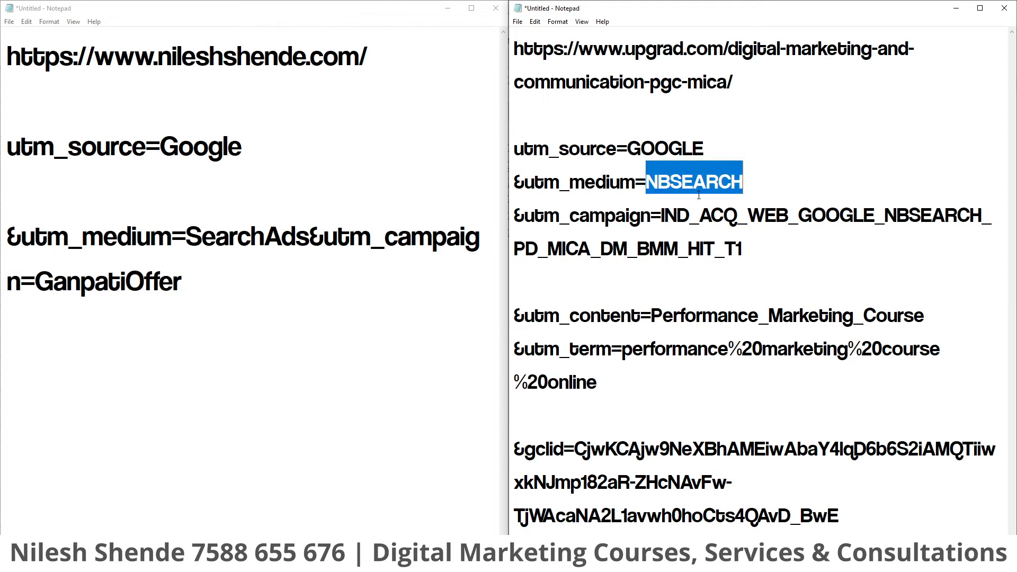
click(152, 186)
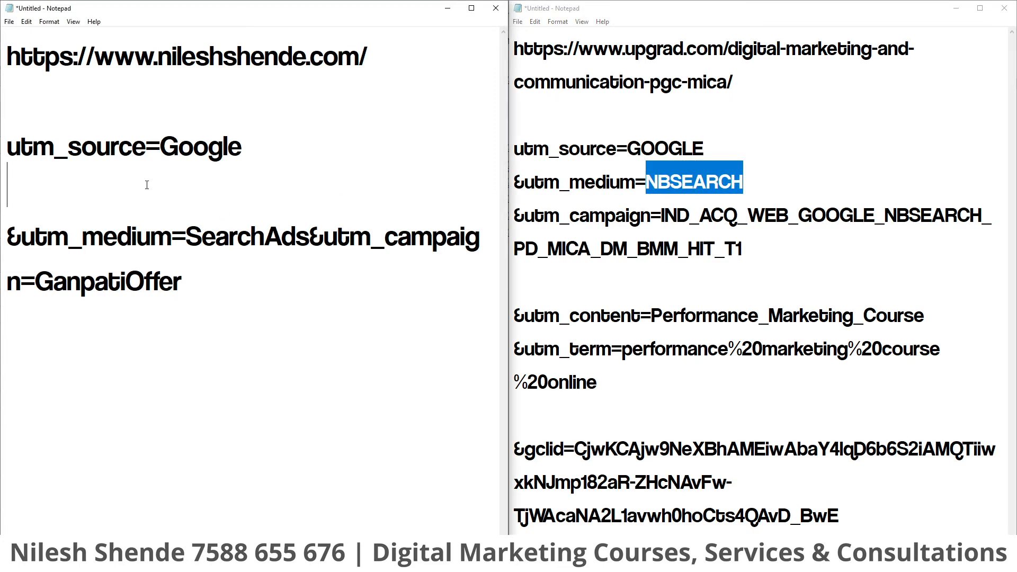
key(BackSpace)
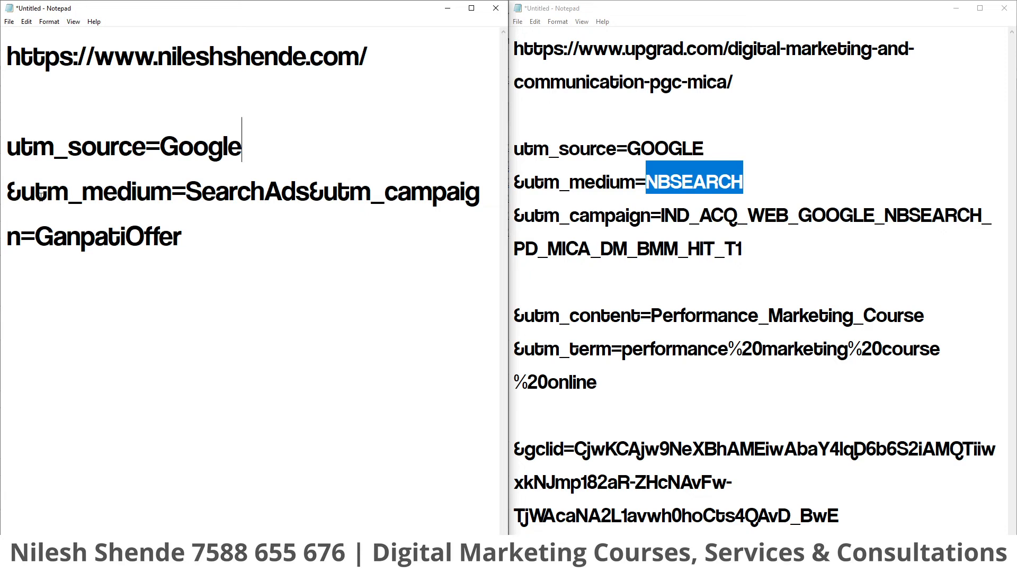
click(310, 192)
key(Return)
key(Return)
Compare utm_medium=SearchAds with upGrad's NBSEARCH and remove the blank line above utm_campaign
drag(21, 192, 166, 194)
drag(525, 183, 636, 191)
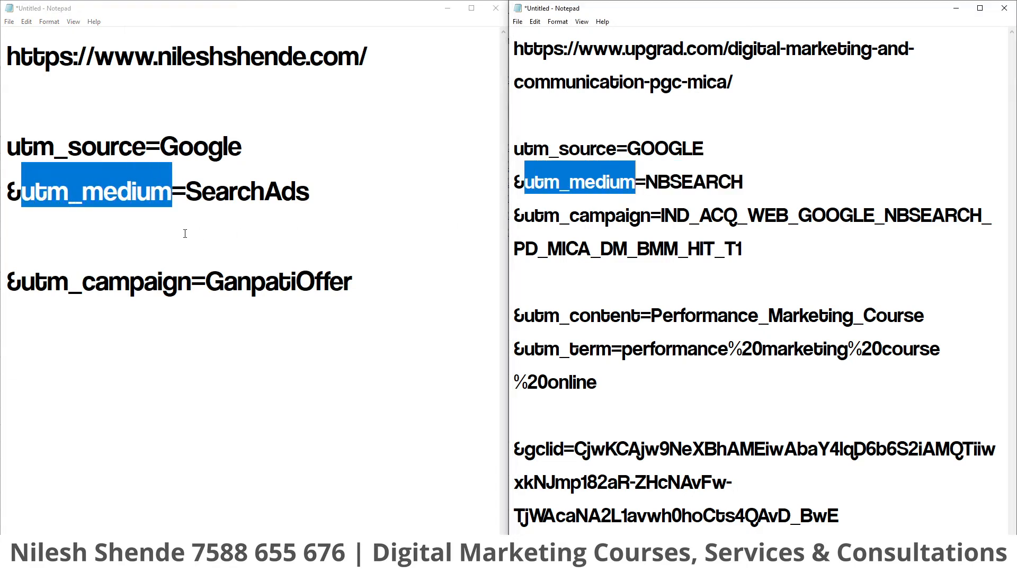
drag(658, 185, 759, 185)
click(718, 186)
click(71, 255)
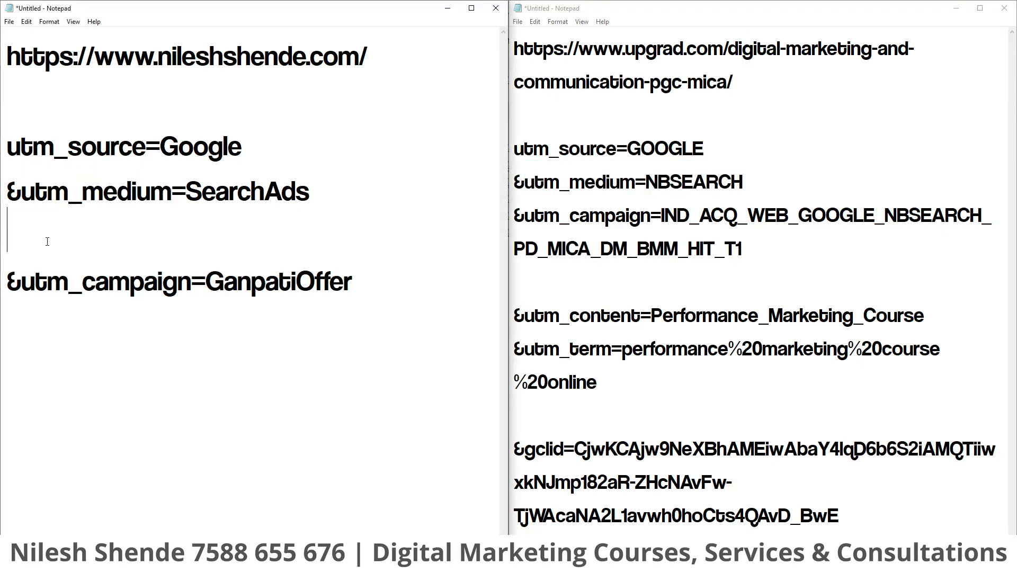
key(BackSpace)
Compare &utm_campaign=GanpatiOffer against the upGrad URL's utm_campaign value
drag(8, 236, 192, 248)
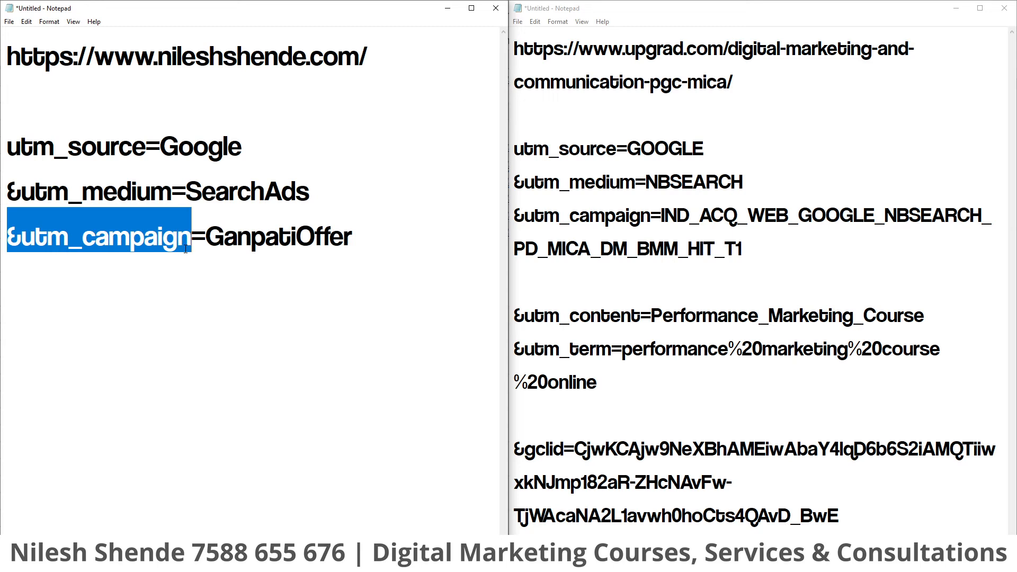
drag(524, 223, 885, 224)
click(658, 223)
click(758, 233)
drag(946, 224, 971, 224)
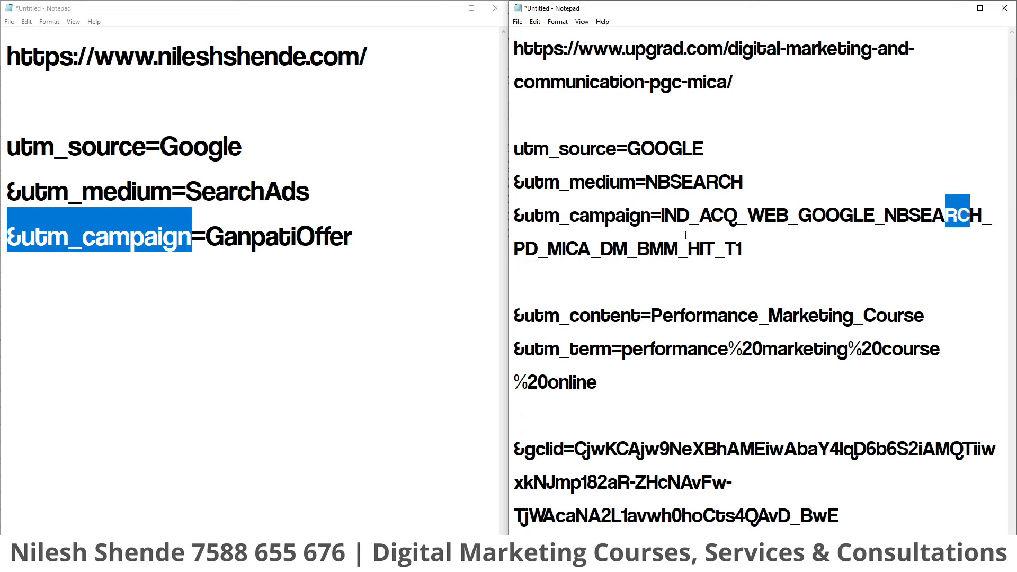
drag(743, 249, 663, 217)
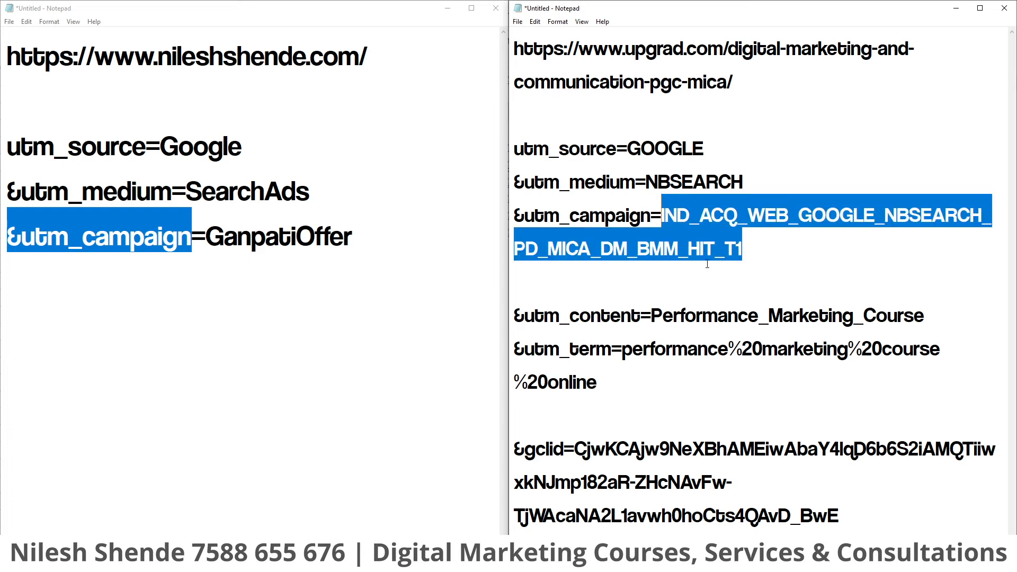
click(677, 284)
Examine the upGrad campaign name's parts: IND, ACQ, WEB and GOOGLE
drag(661, 216, 785, 226)
click(699, 228)
click(742, 231)
click(762, 238)
click(786, 239)
click(777, 242)
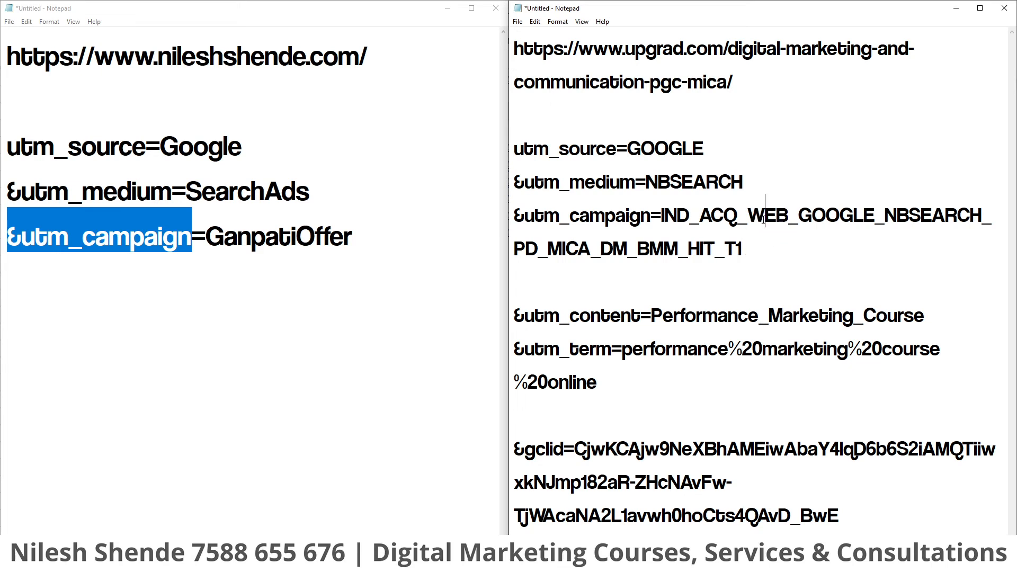
drag(811, 217, 855, 221)
click(838, 253)
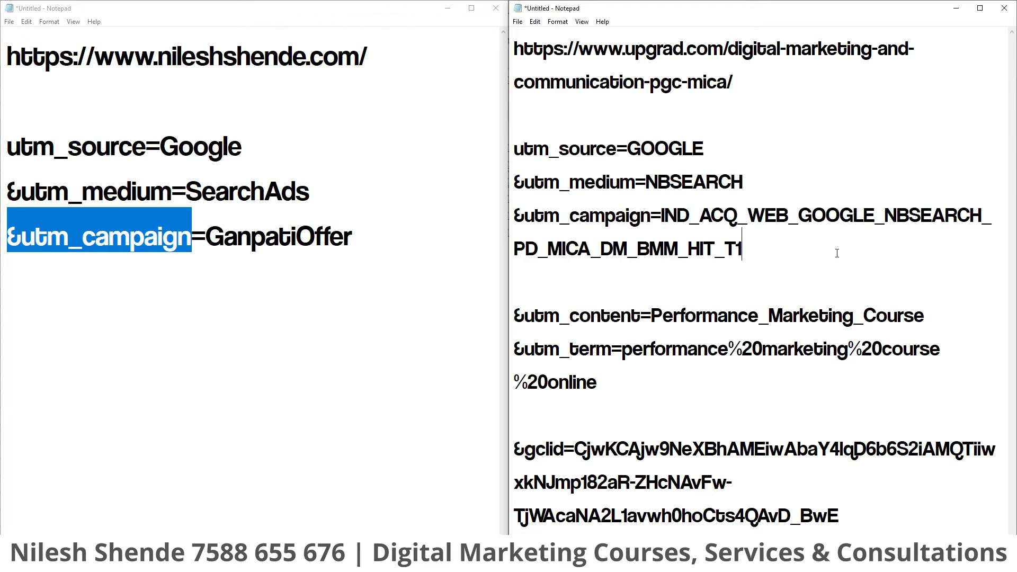
triple_click(819, 214)
click(820, 215)
drag(799, 217, 875, 218)
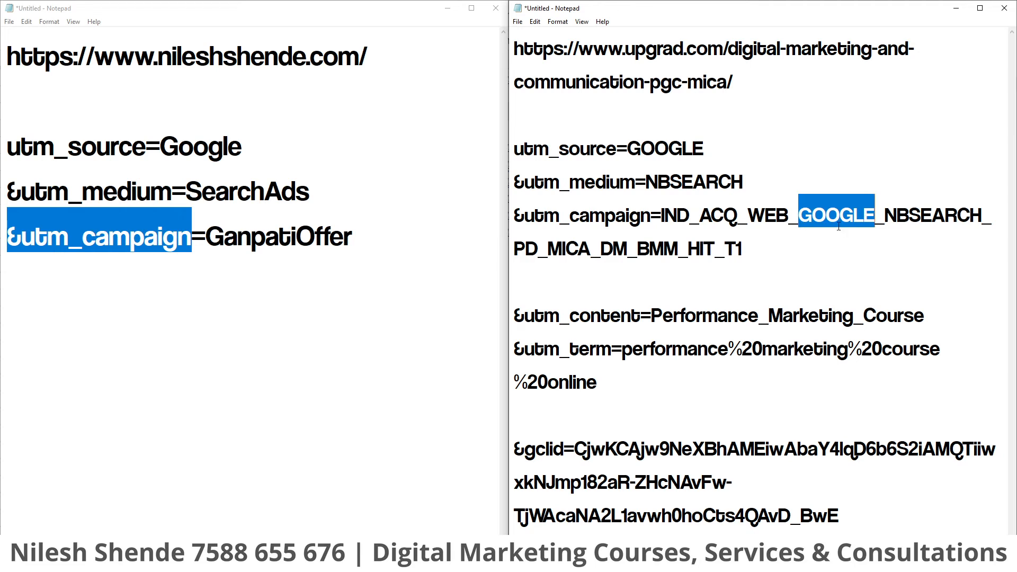
click(852, 217)
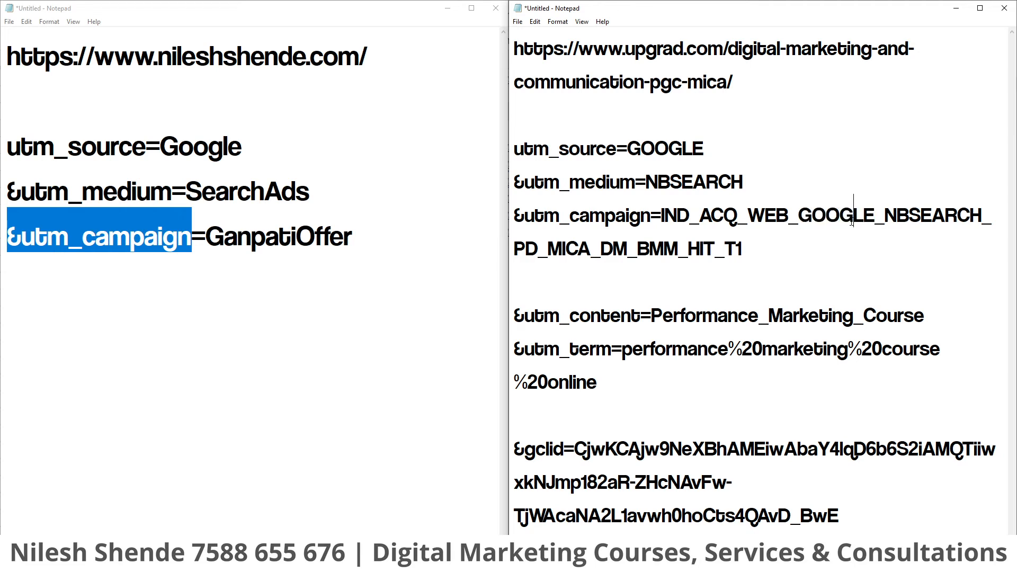
drag(806, 215, 875, 216)
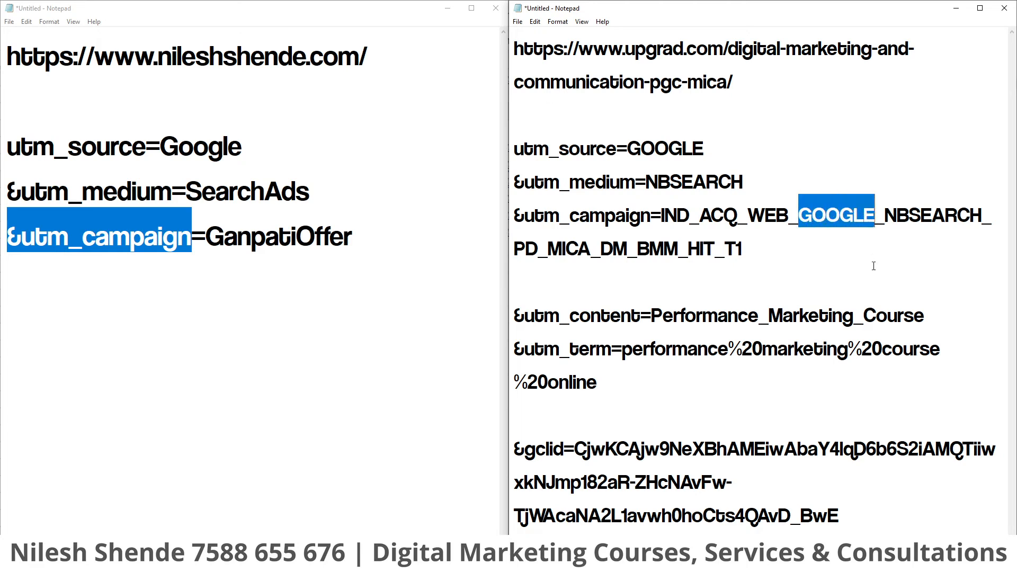
key(Down)
key(Down)
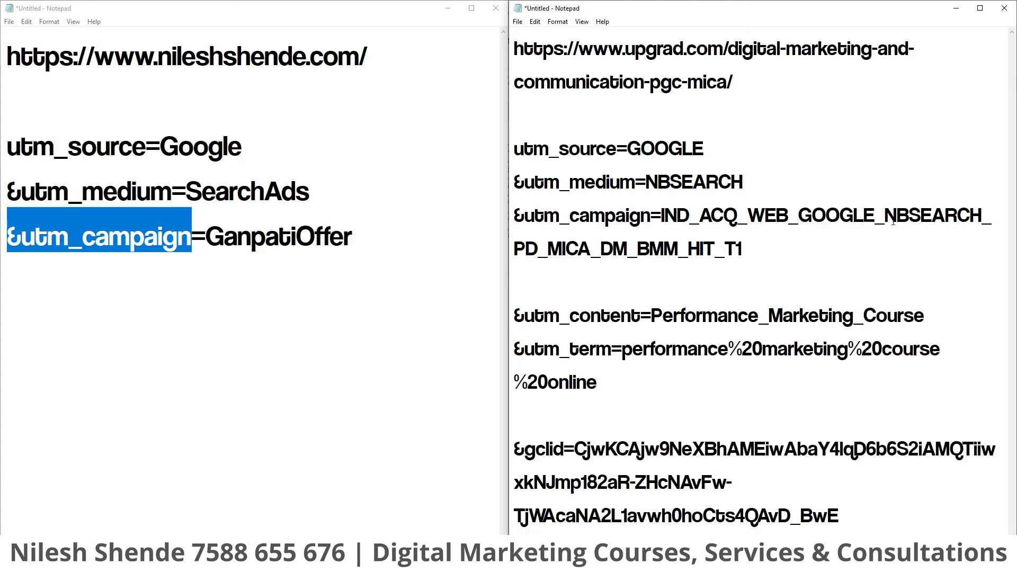
drag(885, 218, 981, 218)
drag(646, 181, 743, 181)
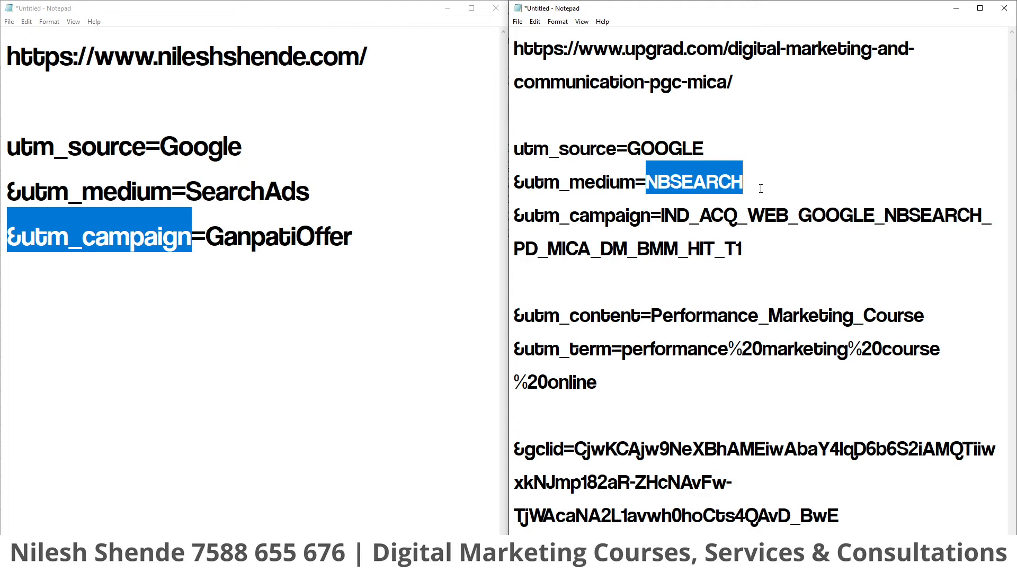
drag(540, 253, 518, 253)
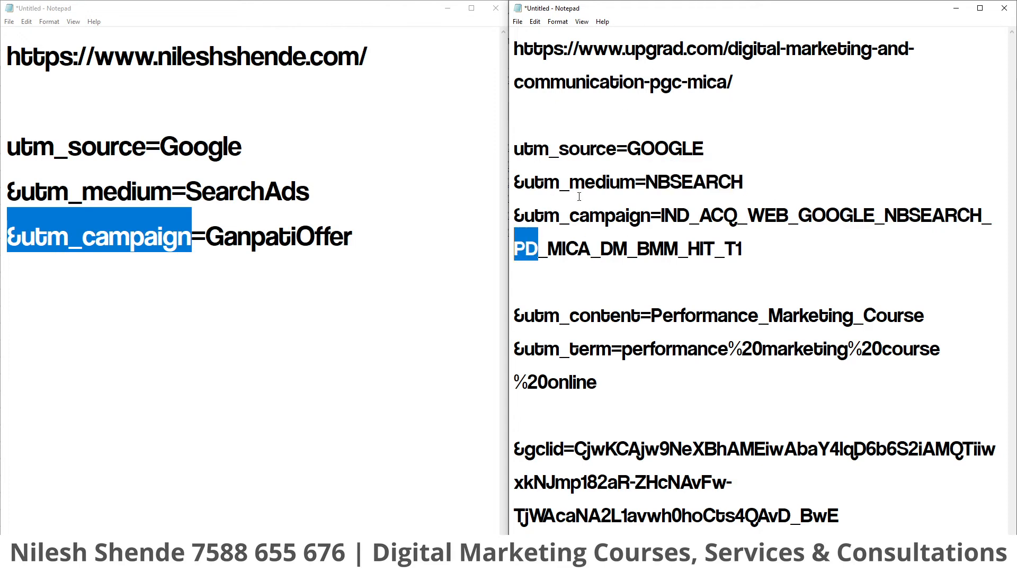
click(566, 275)
drag(548, 251, 727, 254)
click(603, 274)
click(633, 276)
click(671, 275)
click(793, 266)
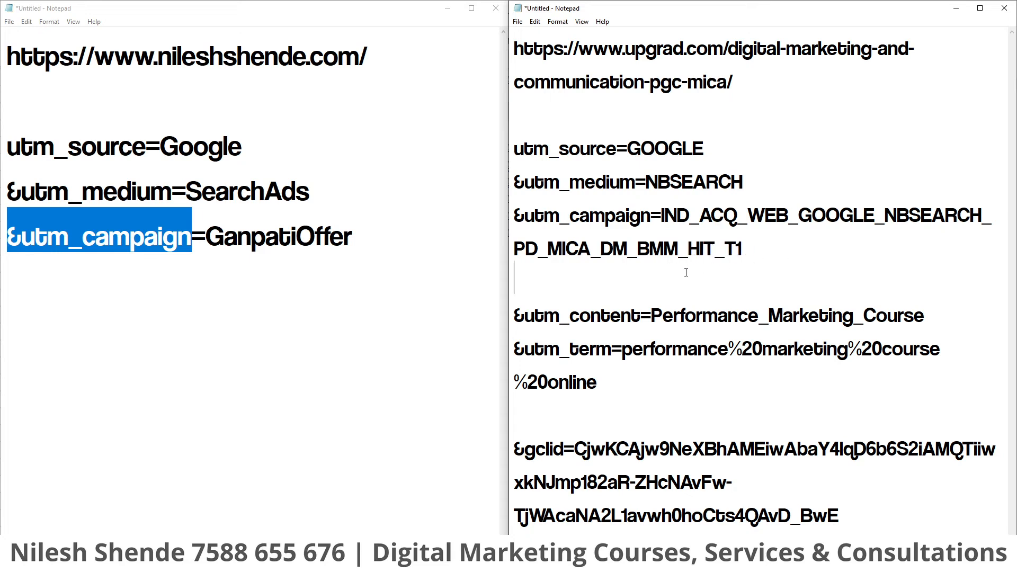
drag(688, 252, 714, 252)
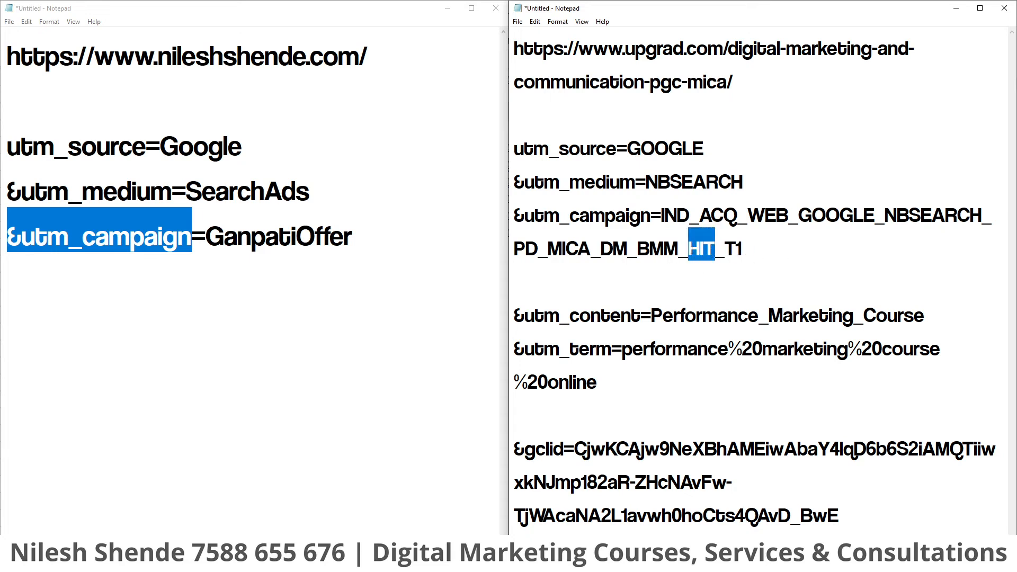
click(699, 249)
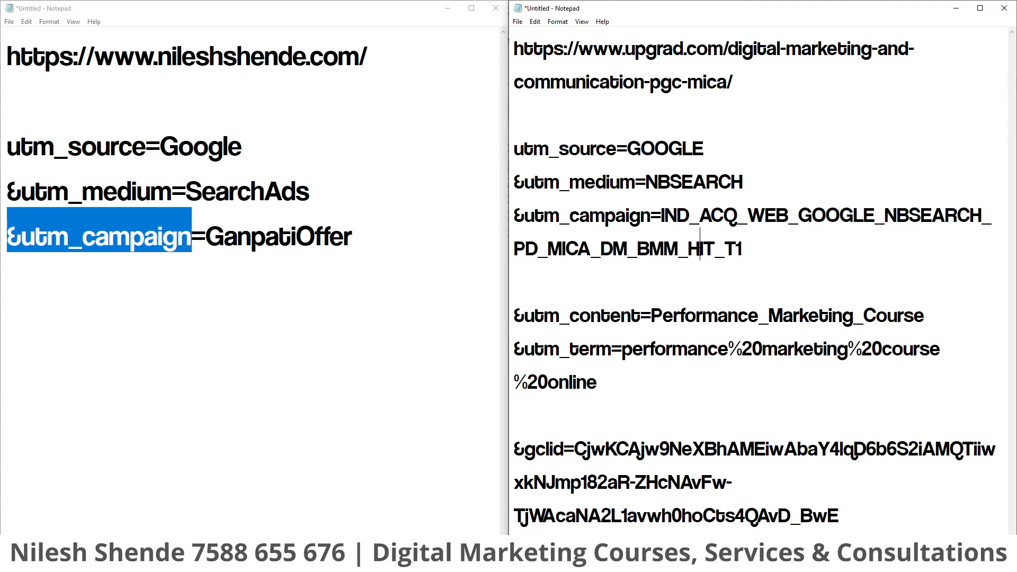
drag(574, 313, 769, 513)
drag(835, 512, 507, 311)
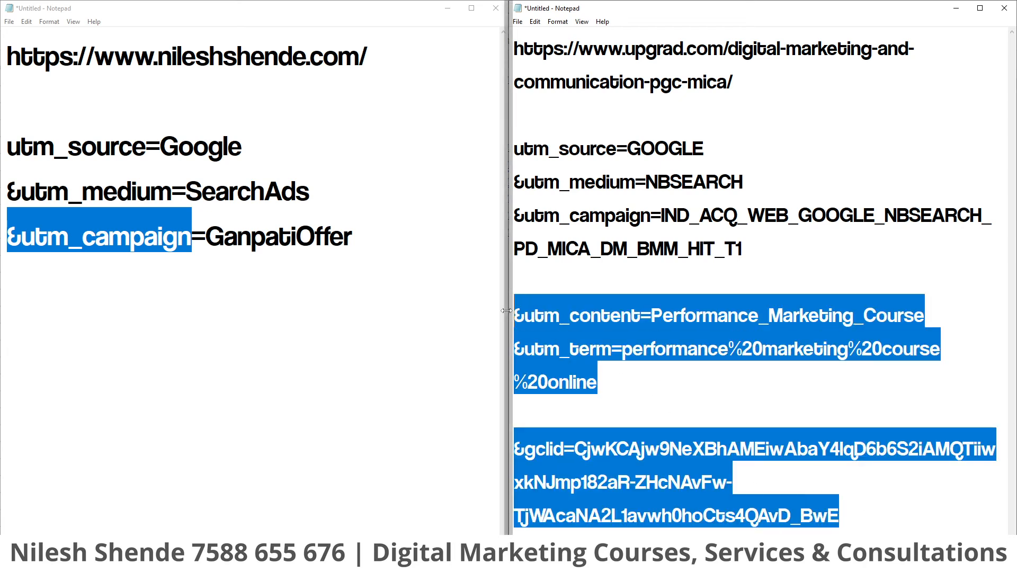
key(Delete)
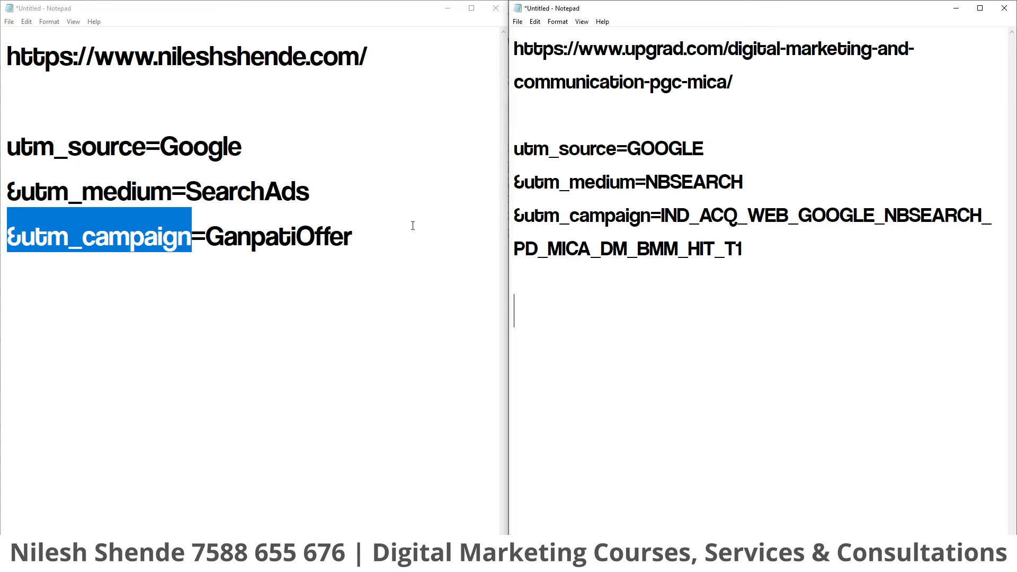
click(218, 98)
click(177, 53)
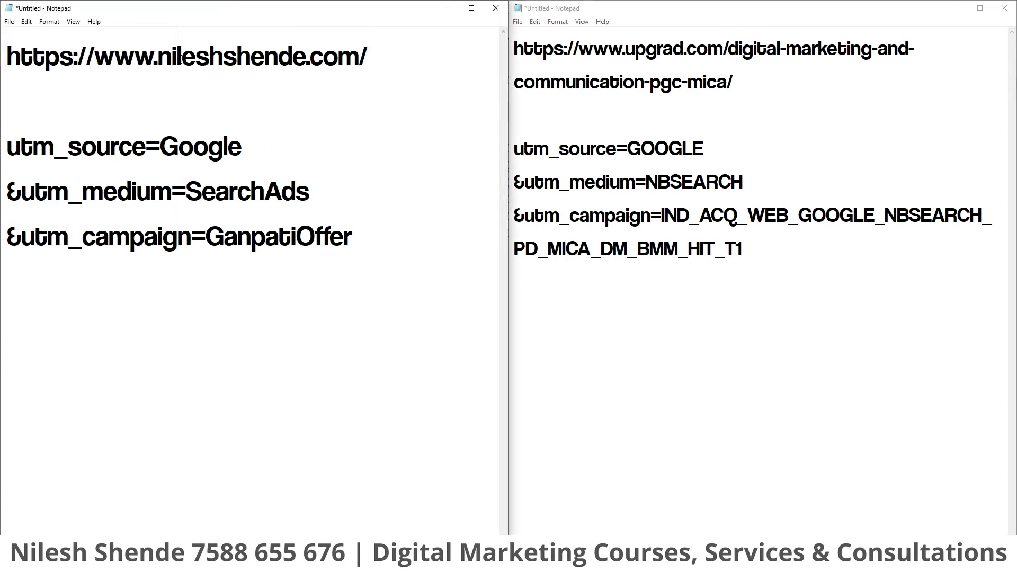
double_click(178, 55)
click(657, 49)
drag(733, 82, 513, 48)
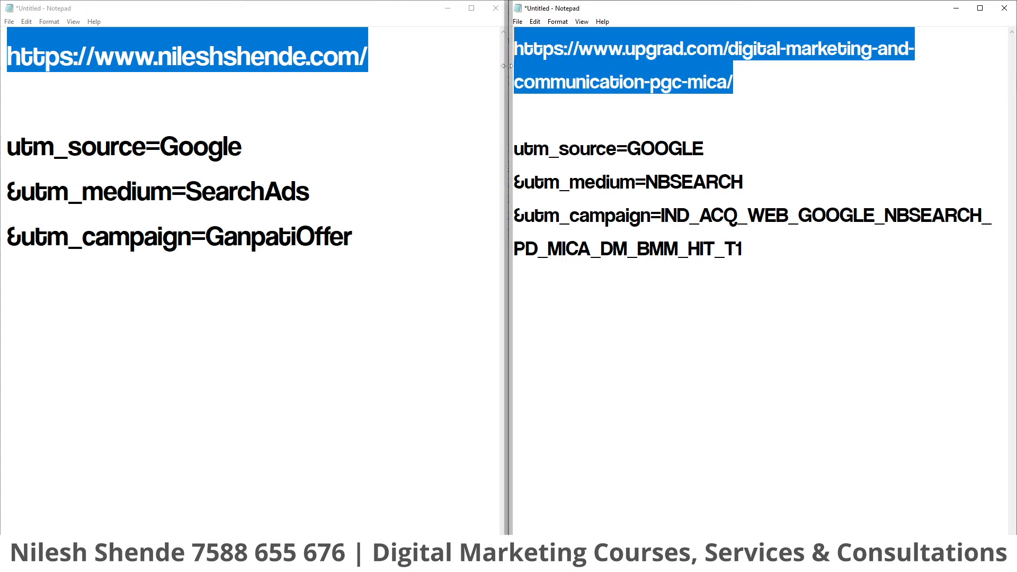
drag(266, 148, 5, 148)
drag(729, 165, 507, 154)
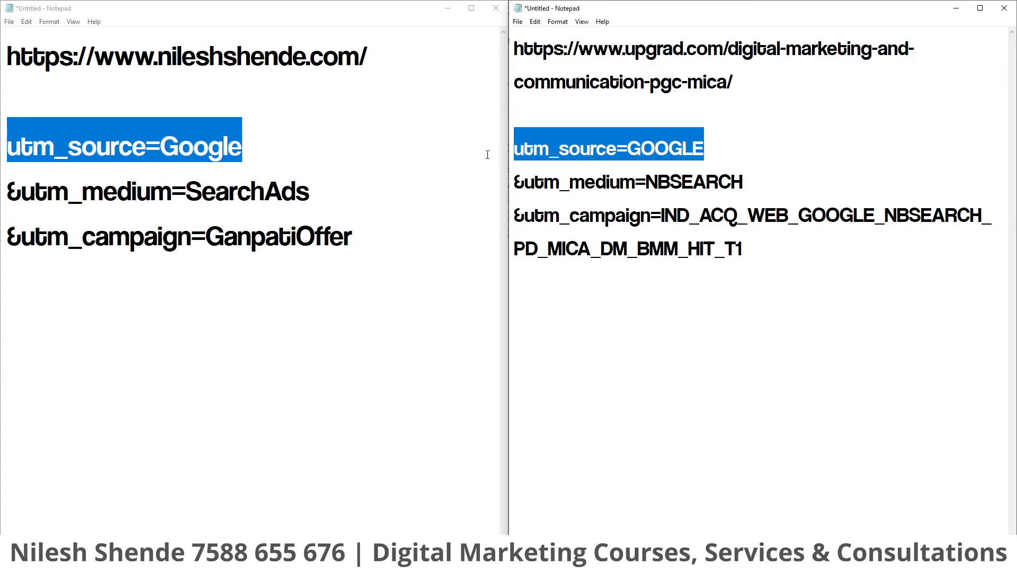
drag(311, 194, 5, 191)
drag(745, 183, 513, 183)
drag(354, 237, 2, 266)
drag(744, 249, 662, 218)
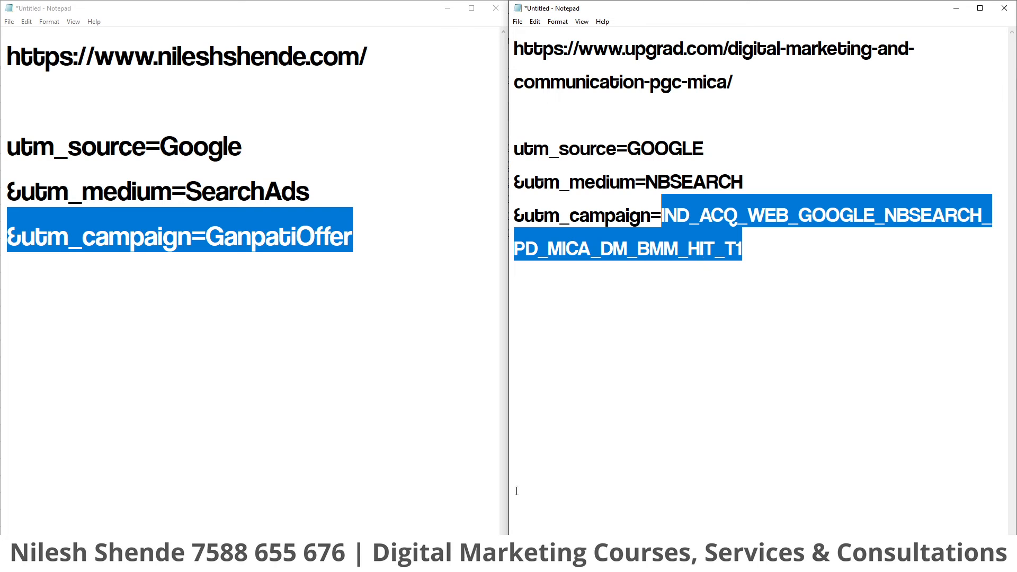
mouse_move(79, 553)
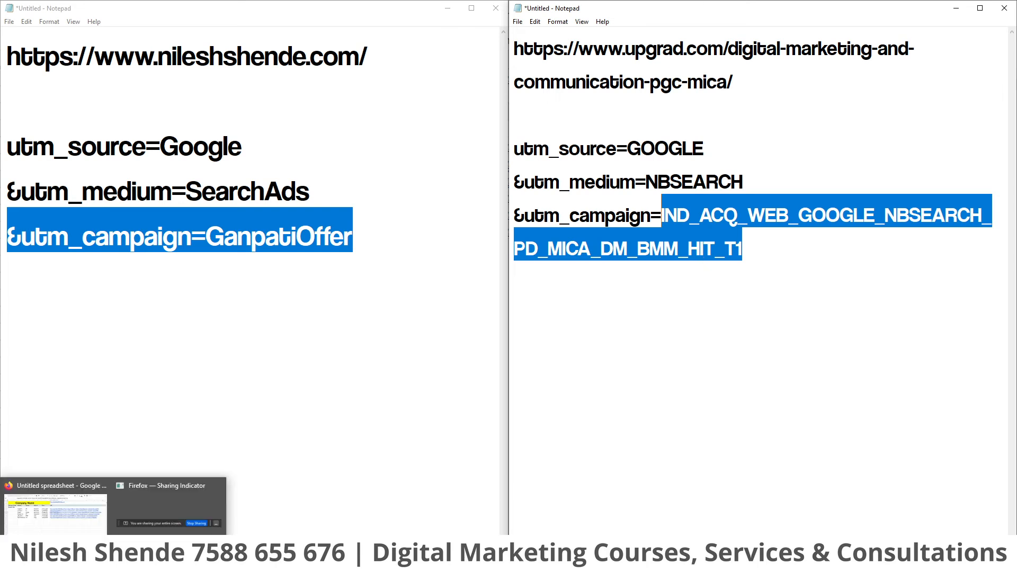
Close the unread message tab and return to the digital marketing classes search results
click(56, 508)
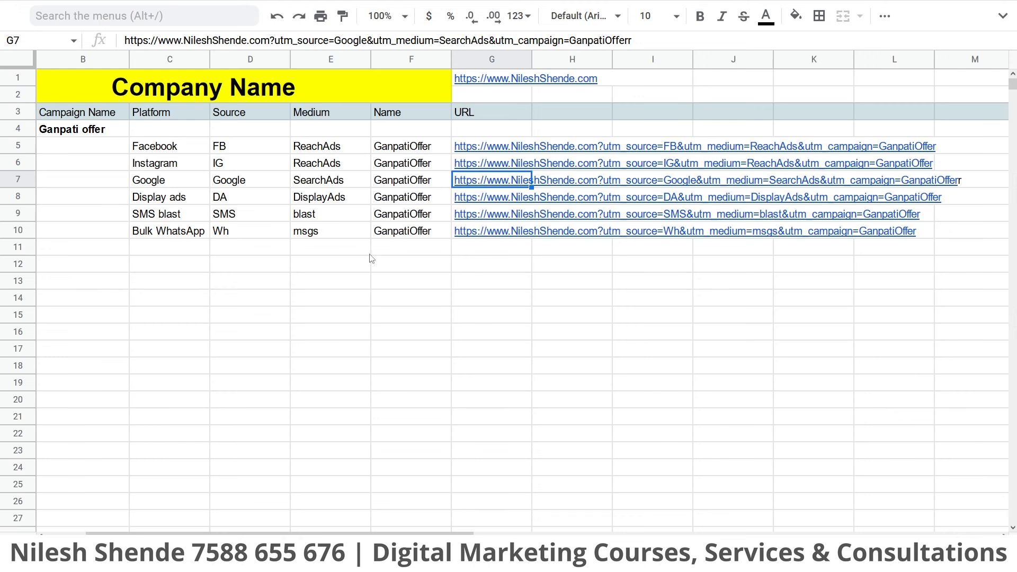
mouse_move(828, 3)
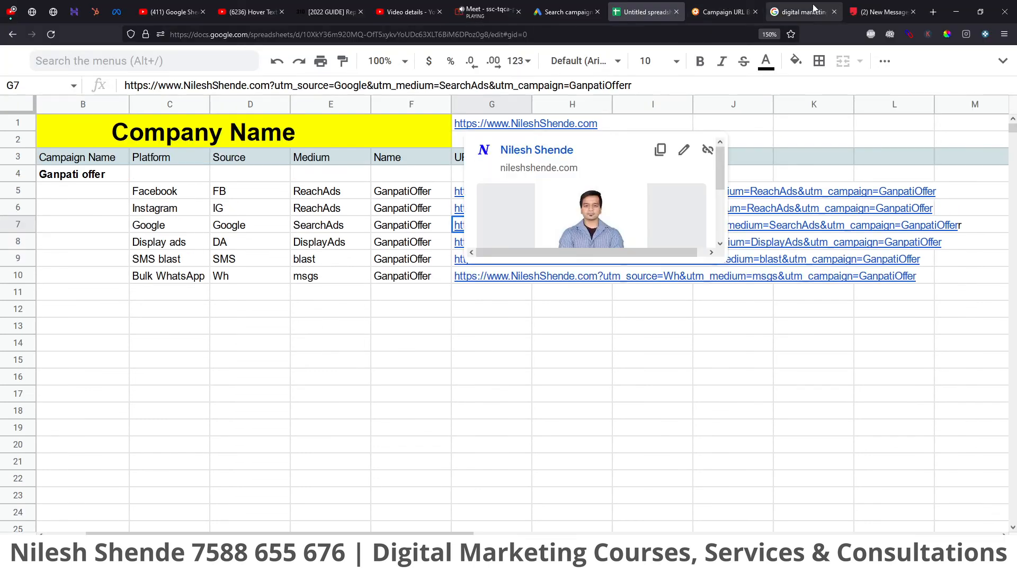
click(913, 12)
click(885, 12)
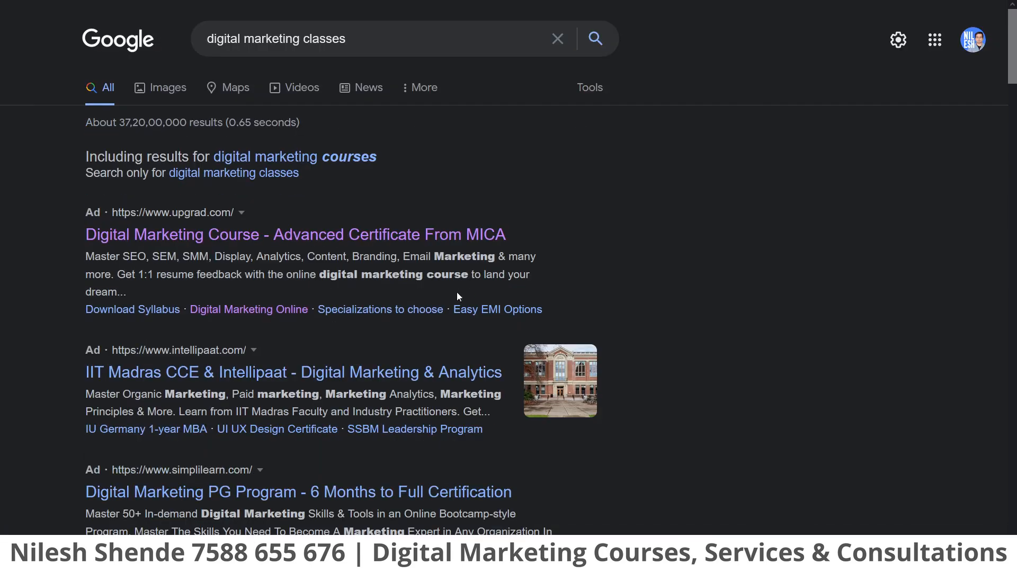
scroll(55, 345, down, 5)
scroll(55, 345, up, 5)
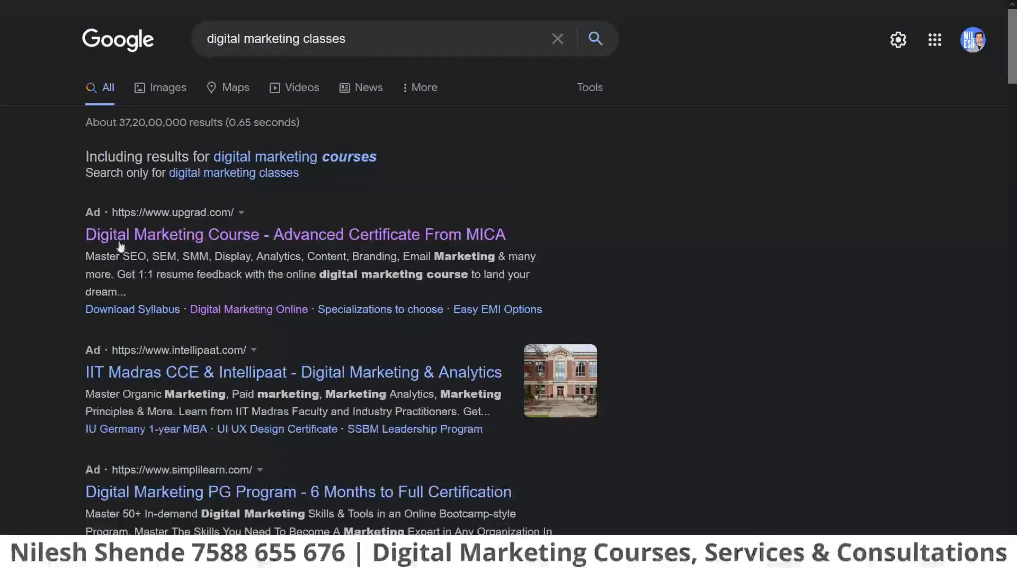
Open the Intellipaat ad from the results in a new tab
right_click(123, 373)
click(40, 378)
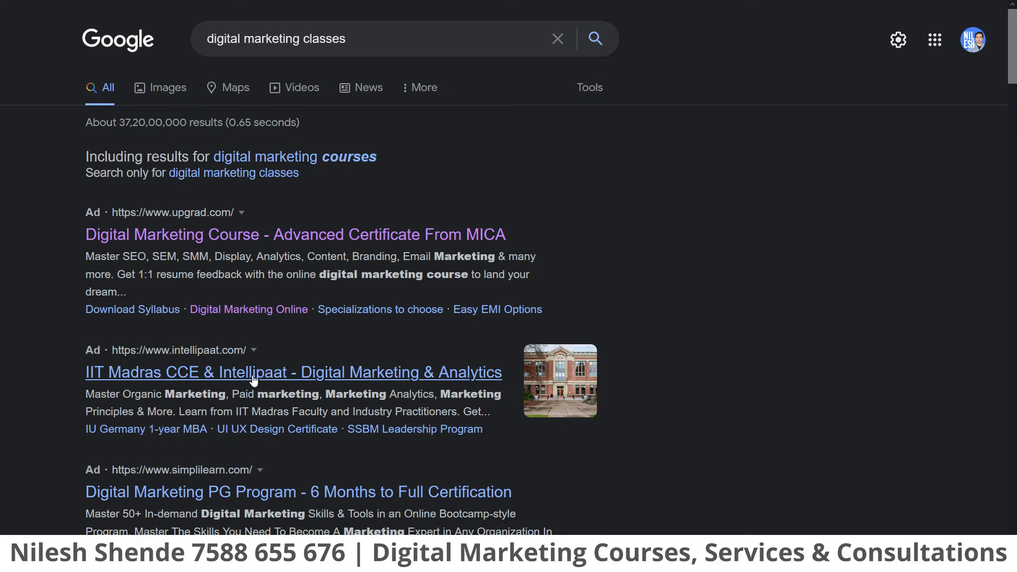
right_click(405, 376)
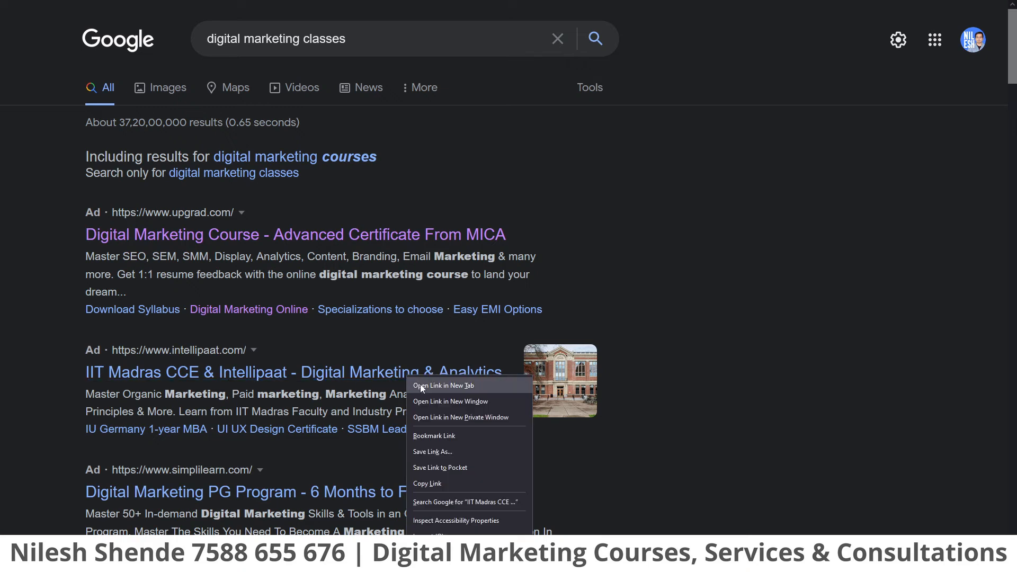
click(420, 385)
Browse the Intellipaat Digital Marketing and Analytics page and select its UTM-tagged address
click(876, 6)
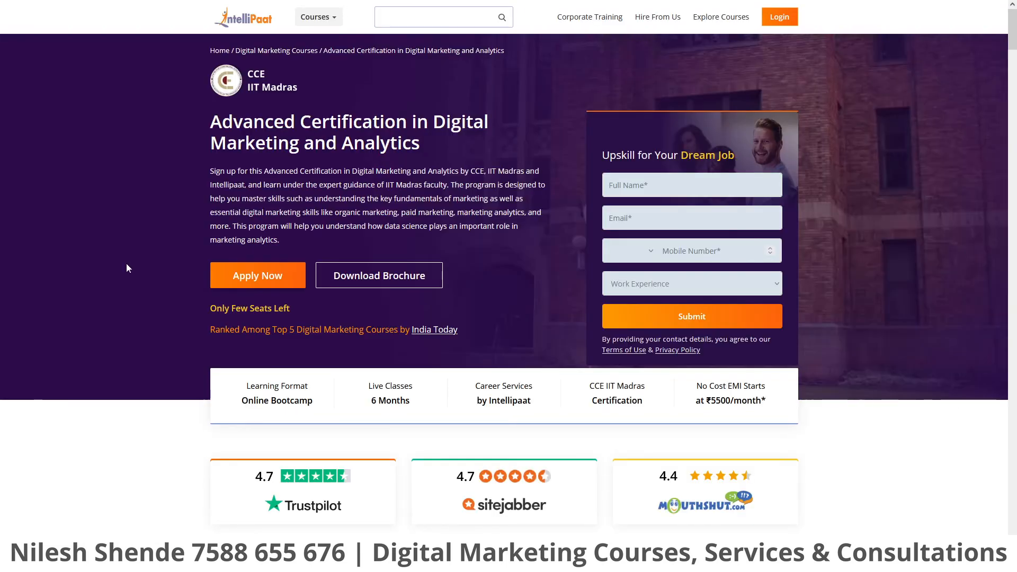
scroll(128, 268, down, 10)
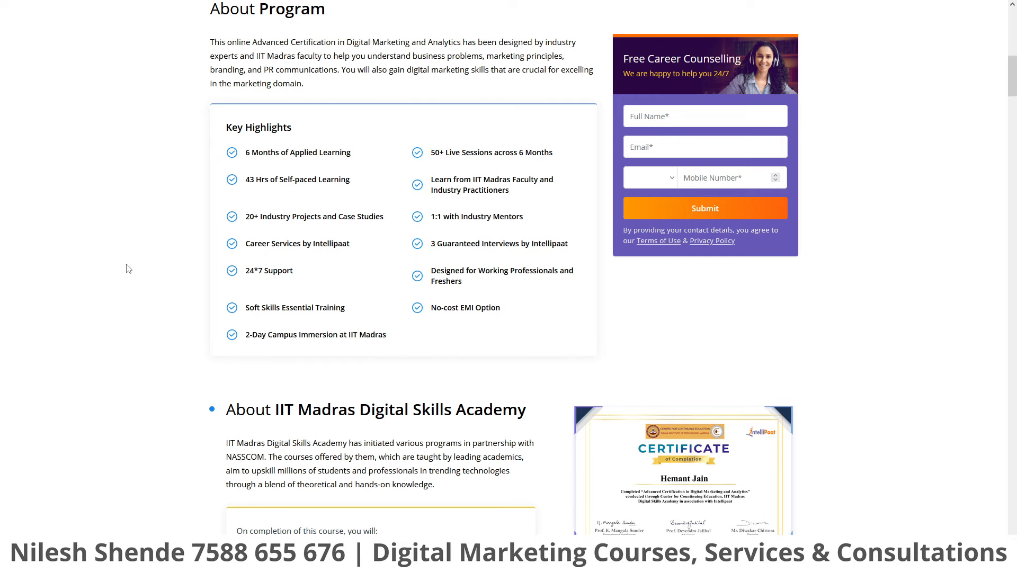
scroll(136, 307, down, 10)
scroll(136, 308, up, 10)
scroll(137, 311, up, 15)
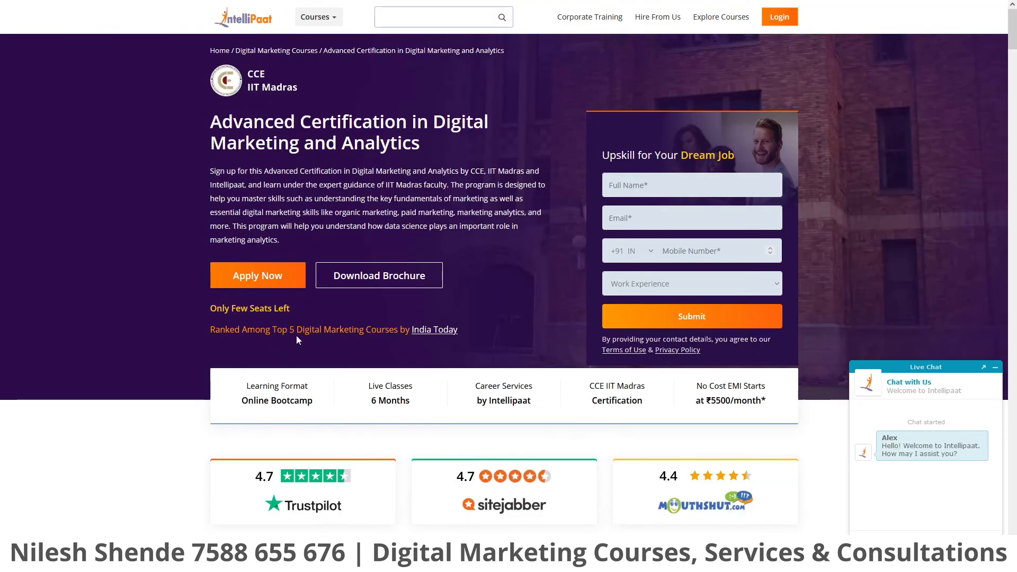
mouse_move(567, 8)
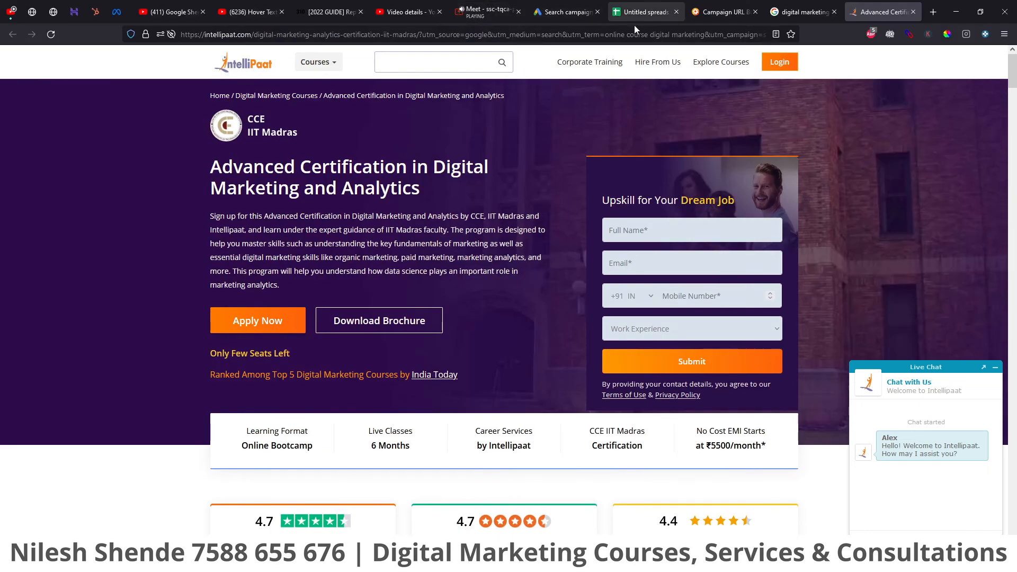
click(209, 35)
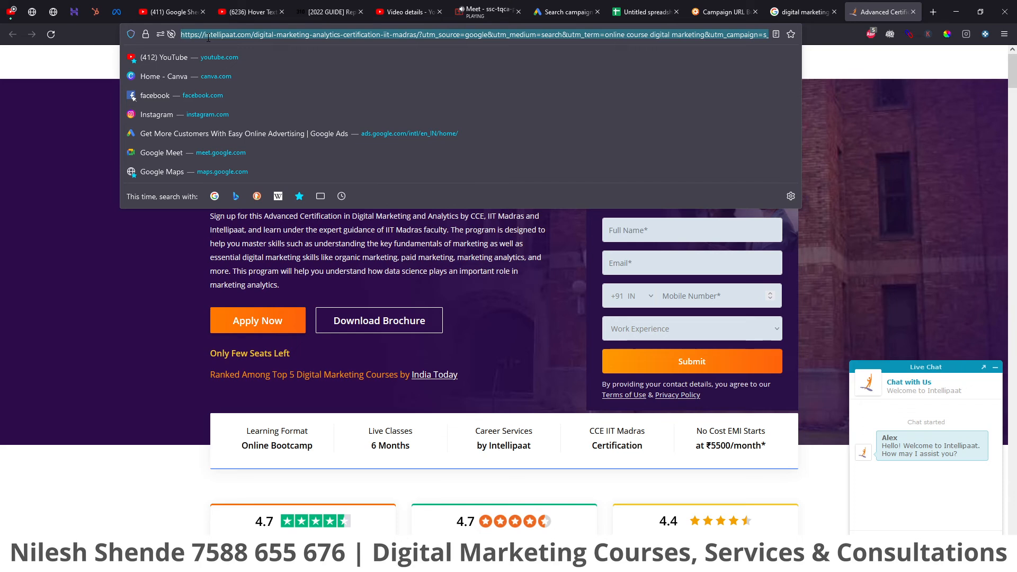
Replace the second Notepad note's contents with the copied Intellipaat course URL
key(alt+Tab)
key(ctrl+a)
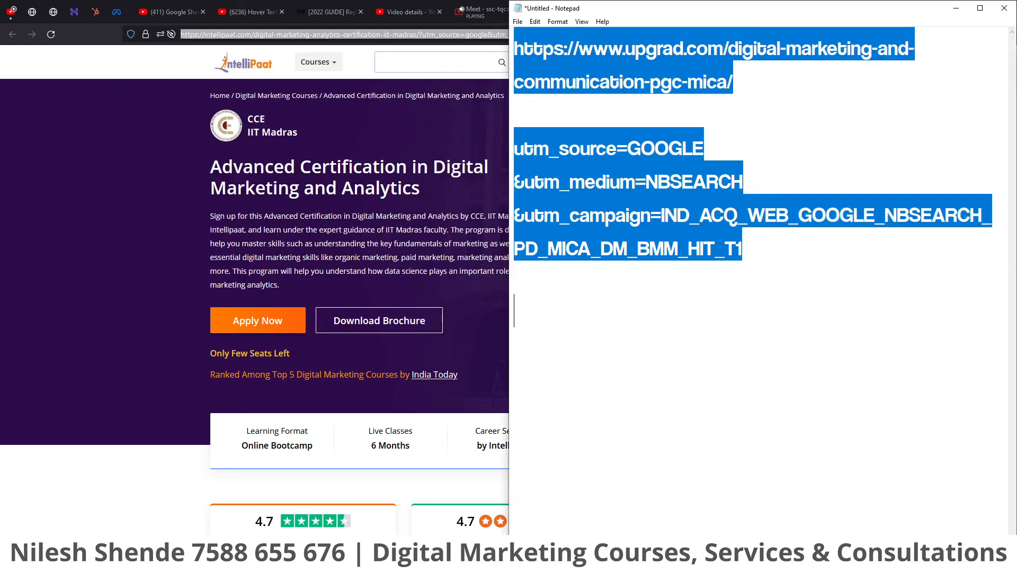
text(https://intellipaat.com/digital-marketing-analytics-certification-iit-madras/?utm_source=google&utm_medium=search&utm_term=online%20course%20digital%20marketing&utm_campaign=s_digital_marketing_iitm_in&gclid=CjwKCAjw9NeXBhAMEiwAbaY4lmNT_yFkamhORgLG8JHz5OlleNwuHSzXktq9TbgZO7Q5d2v7TM0oRoCb_QQAvD_BwE)
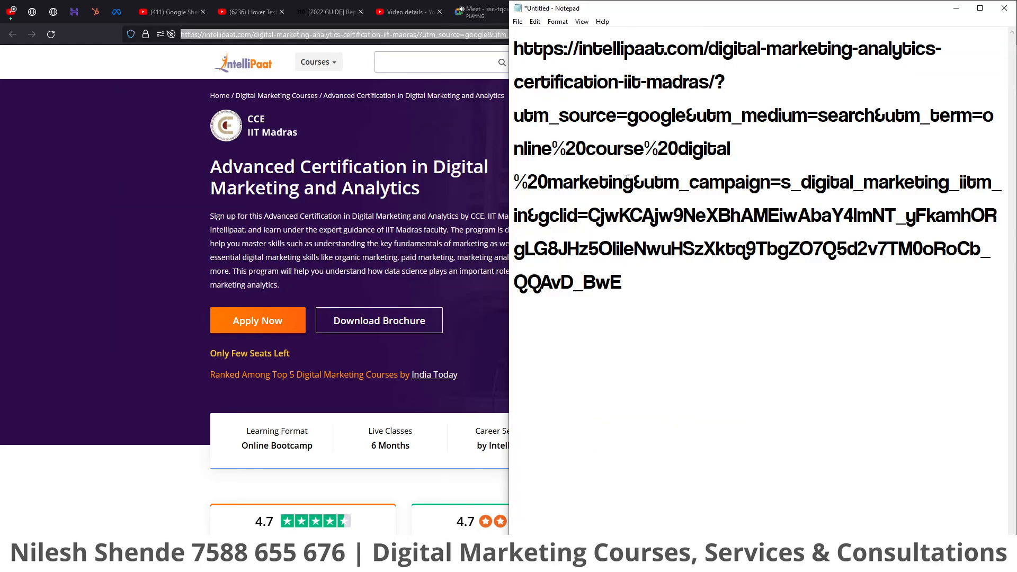
key(alt+Tab)
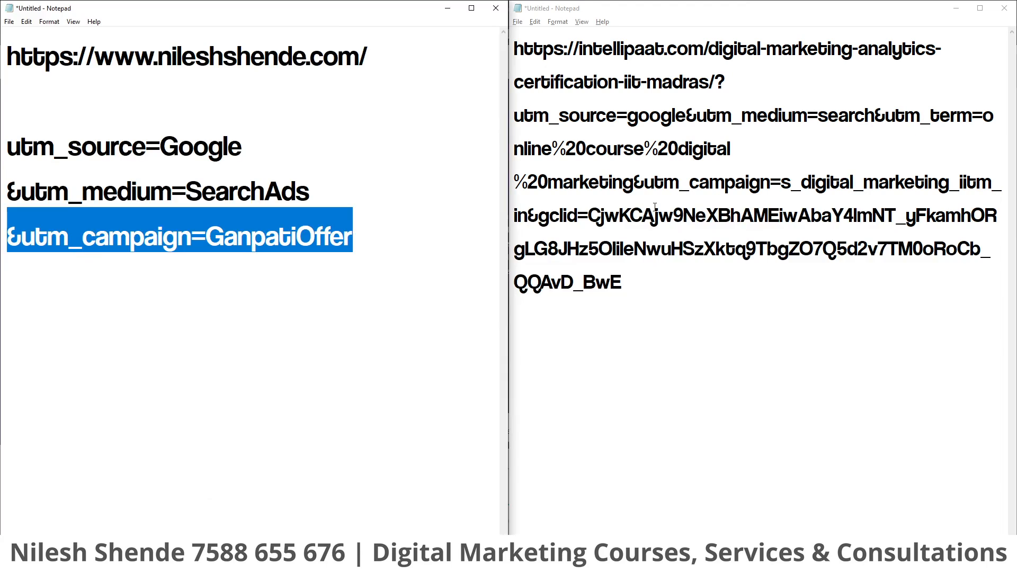
click(678, 269)
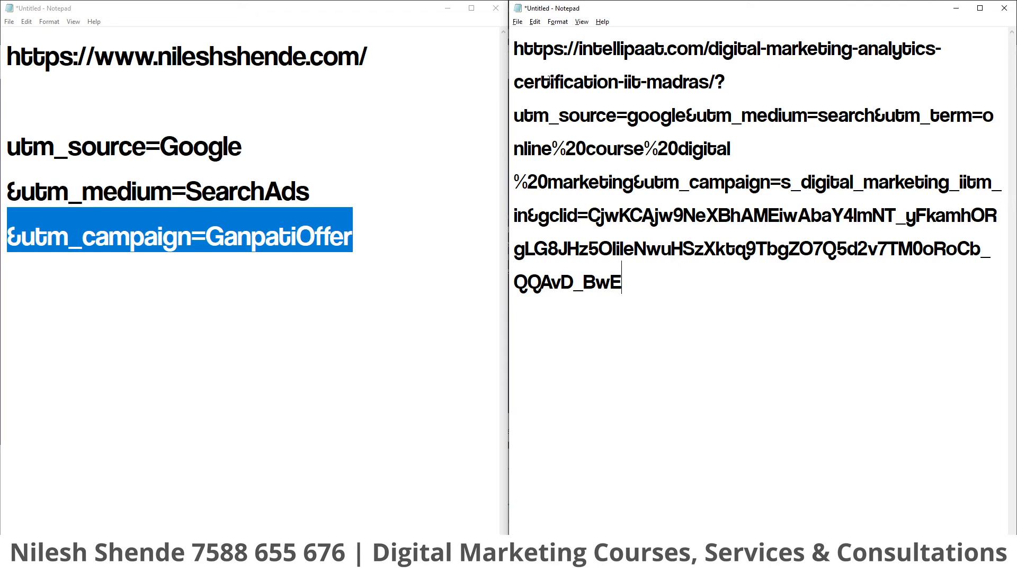
Remove the '?' and put utm_source, &utm_medium, &utm_term and &utm_campaign on separate lines
drag(714, 81, 727, 81)
key(BackSpace)
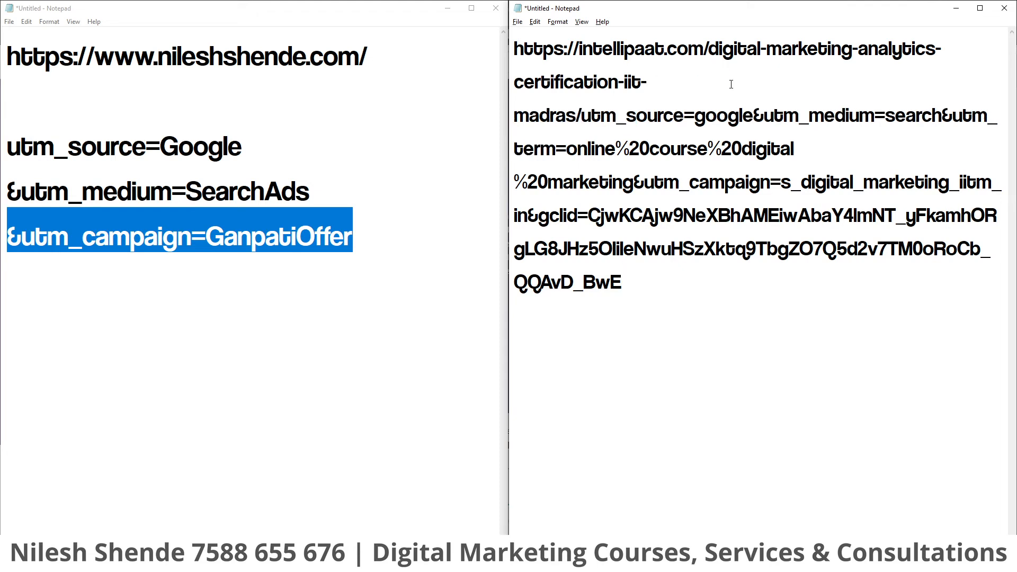
key(Return)
click(689, 145)
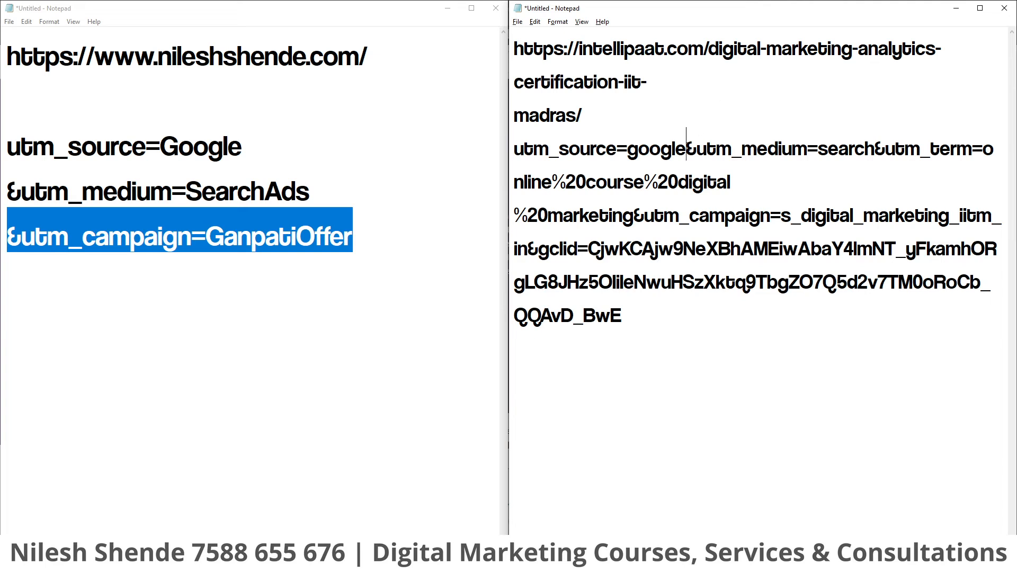
key(Return)
click(703, 183)
key(Return)
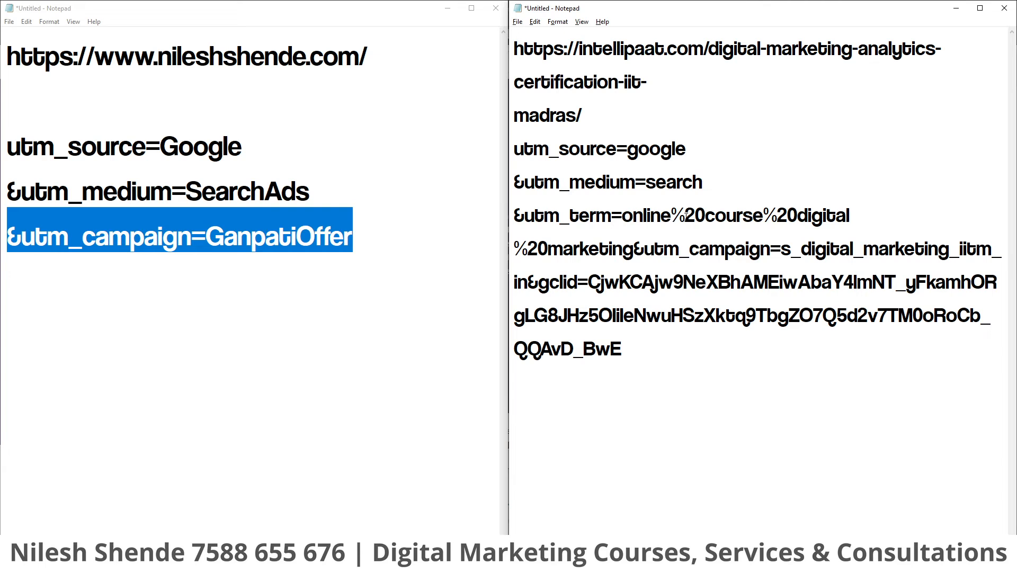
click(635, 249)
key(Return)
key(Return)
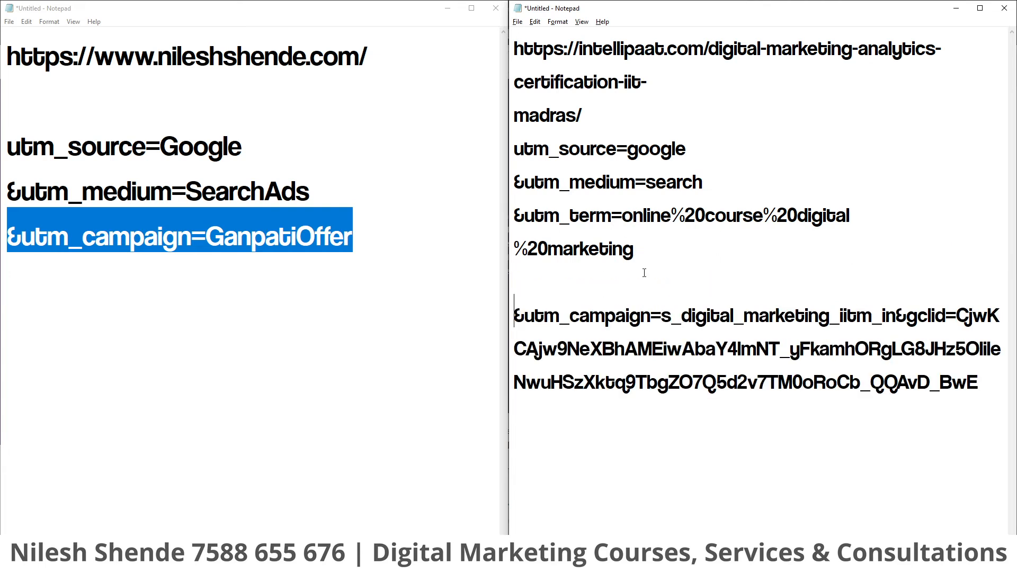
Delete the utm_term line and the trailing gclid parameter from the note
drag(641, 255, 515, 215)
key(Delete)
key(Delete)
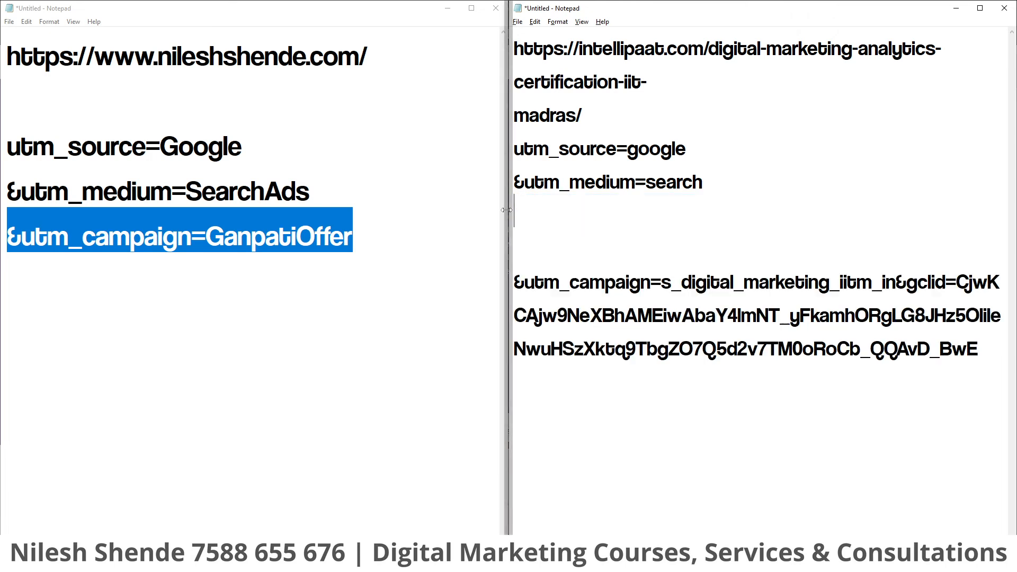
key(Delete)
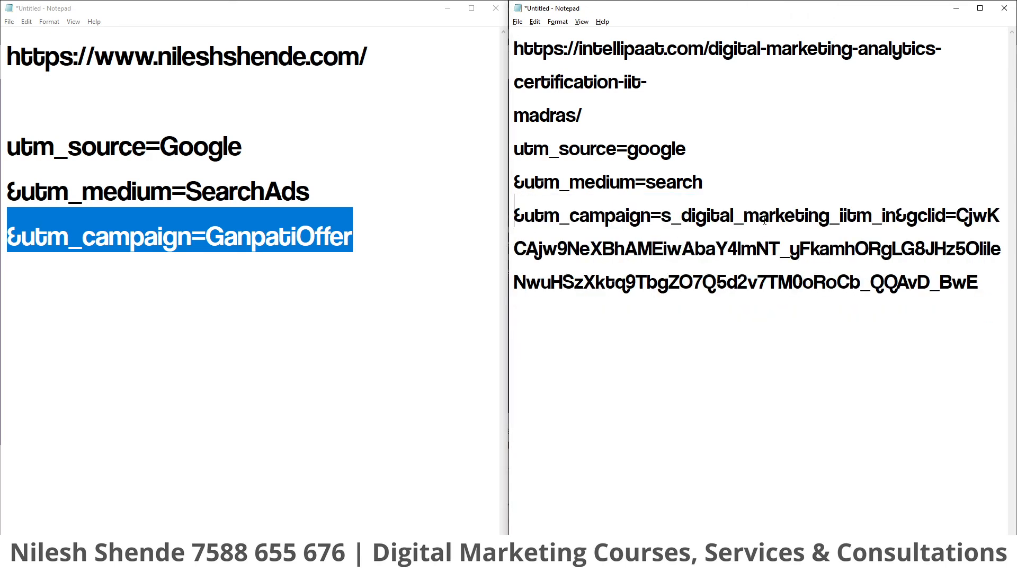
double_click(896, 215)
click(940, 282)
drag(895, 215, 978, 282)
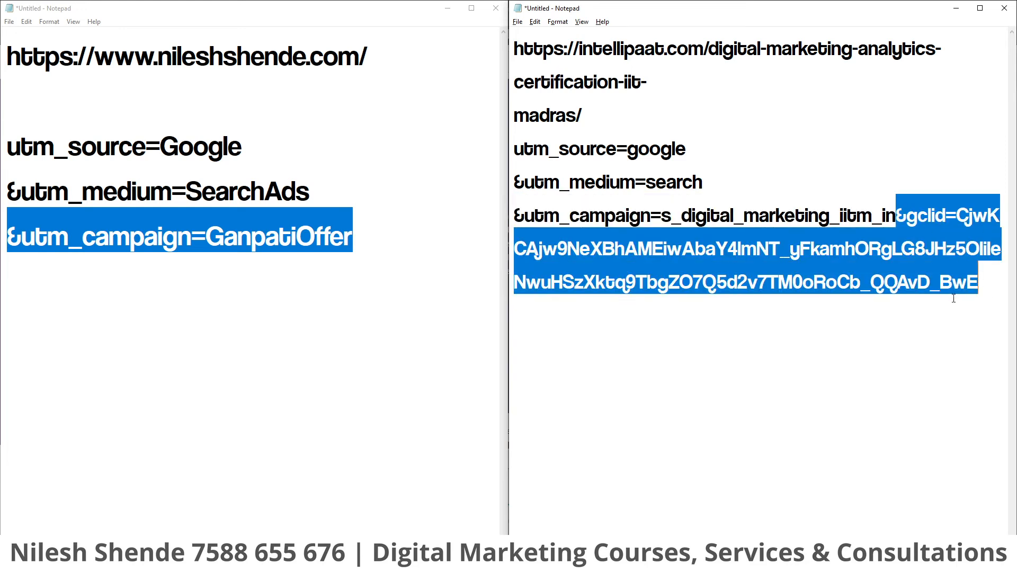
key(Delete)
Rejoin the wrapped madras/ part to the URL line and add a blank line below it
click(716, 290)
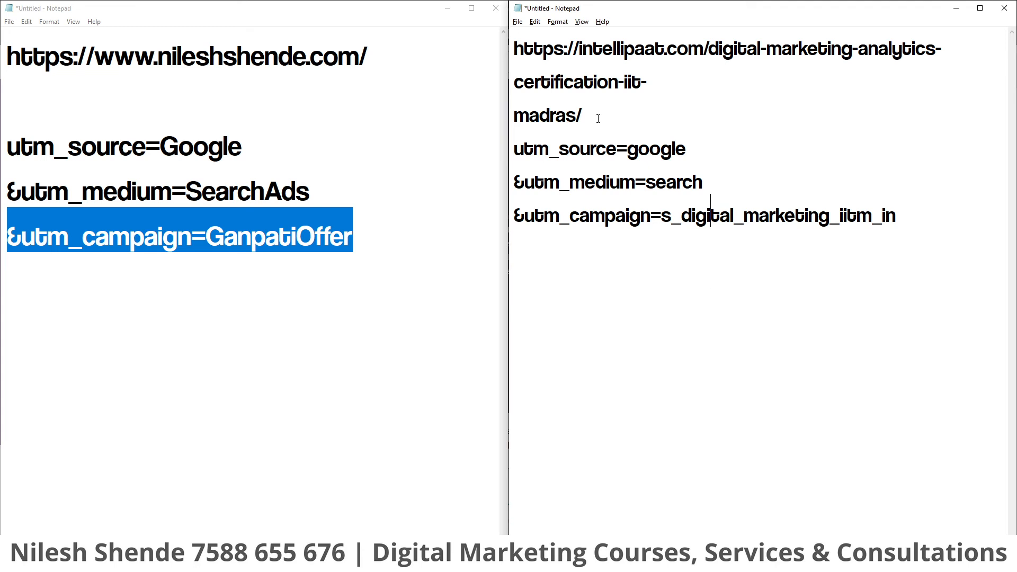
click(648, 84)
key(Delete)
key(Delete)
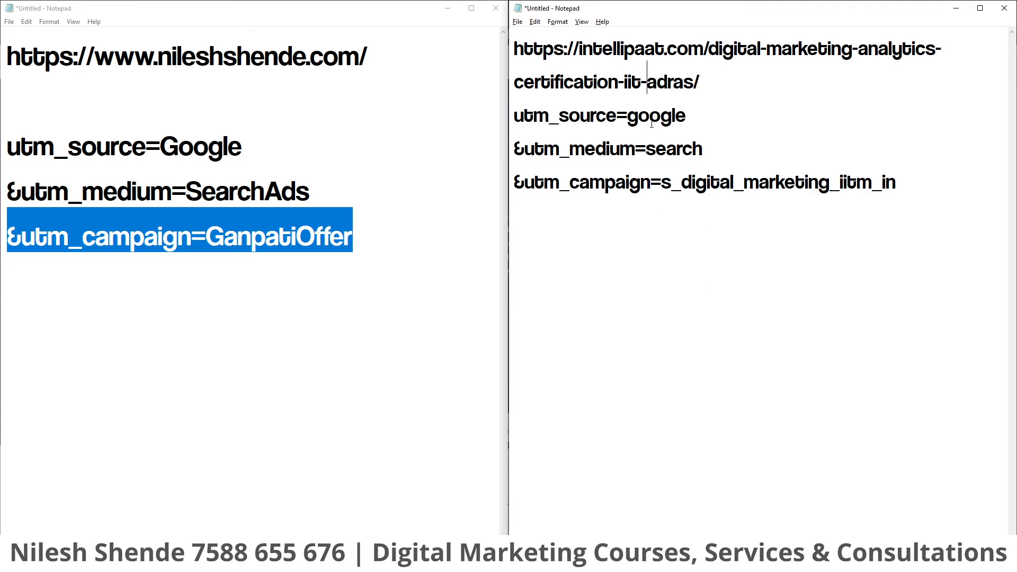
text(m)
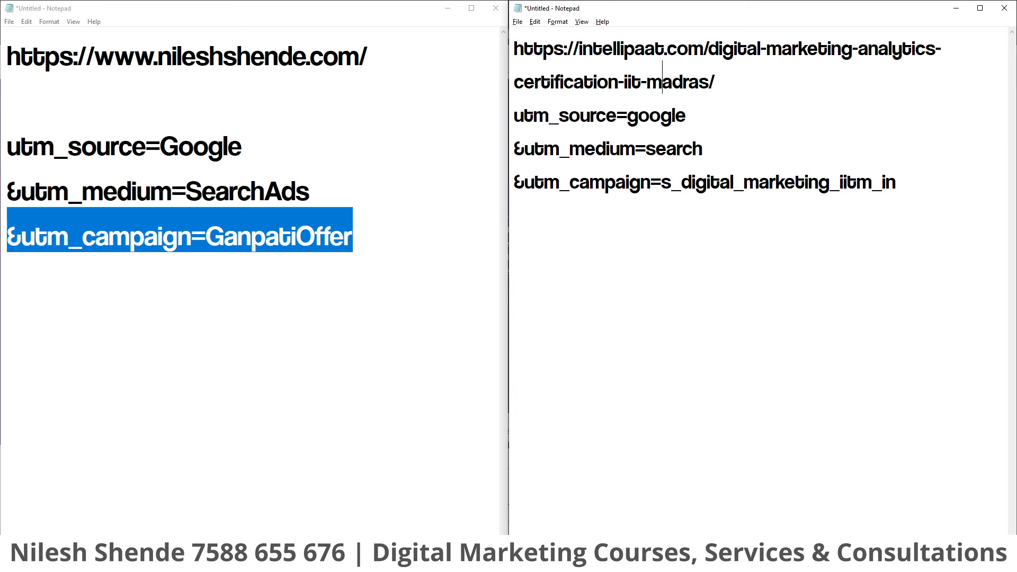
click(734, 85)
key(Return)
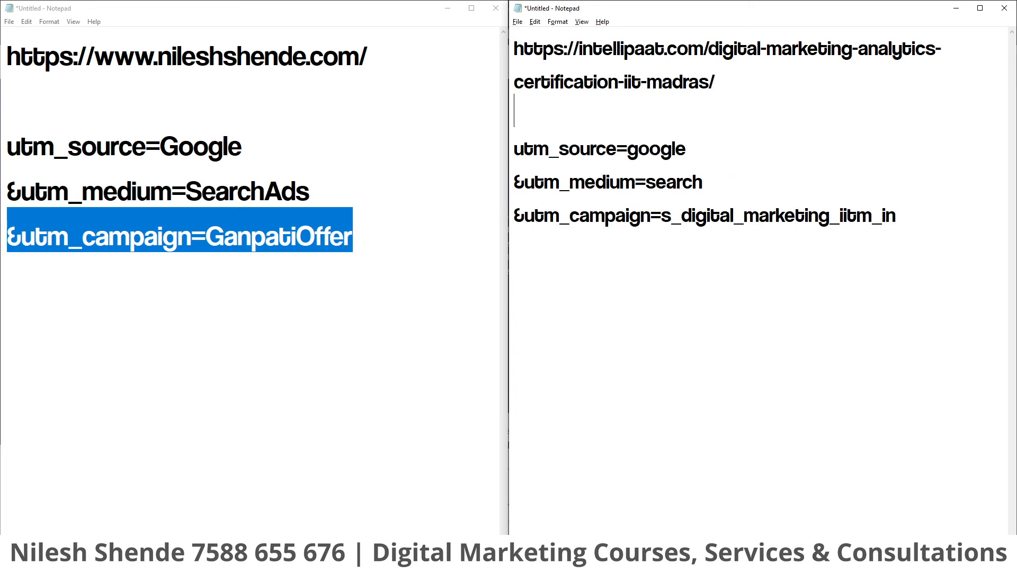
Mark the Intellipaat lines utm_source=google, &utm_medium=search and &utm_campaign one by one
drag(720, 105, 741, 274)
click(741, 274)
click(595, 182)
key(Down)
key(Left)
drag(688, 146, 514, 147)
drag(705, 181, 514, 181)
drag(909, 211, 513, 216)
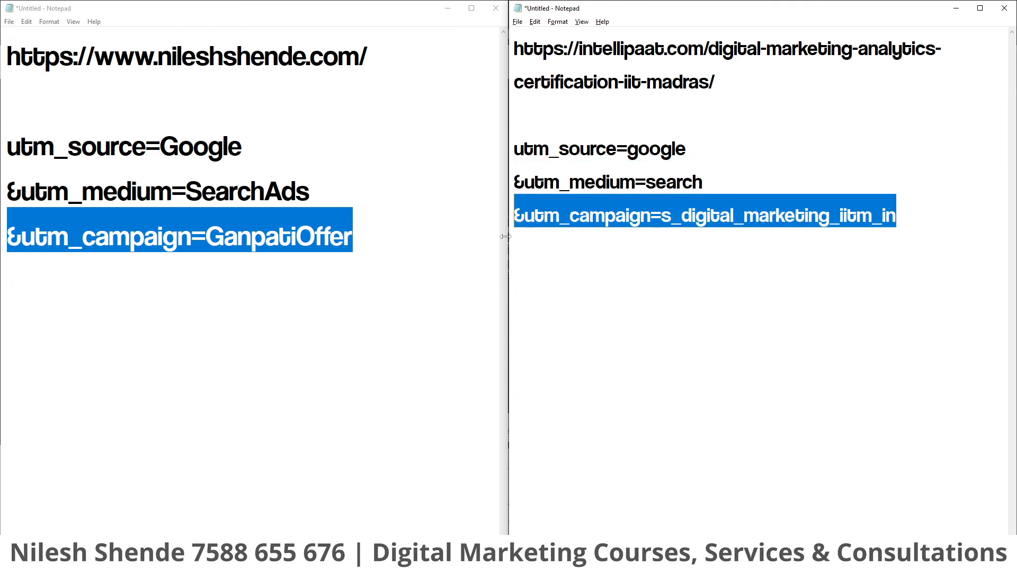
click(618, 320)
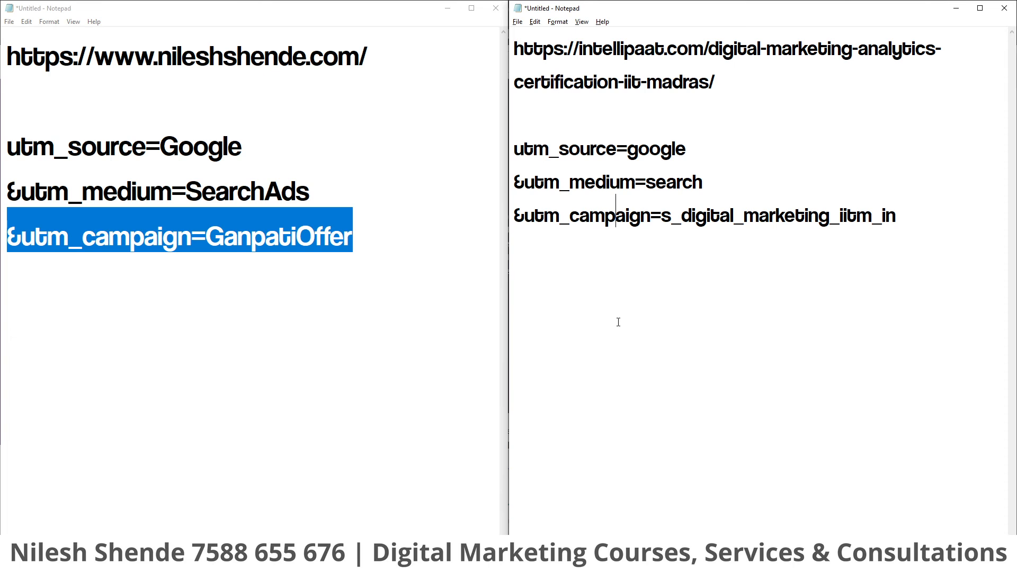
Inspect the Ganpati note's values: source Google, medium SearchAds, campaign GanpatiOffer
double_click(208, 160)
click(194, 157)
mouse_move(161, 153)
mouse_down()
mouse_move(236, 153)
mouse_move(161, 154)
mouse_up()
click(243, 154)
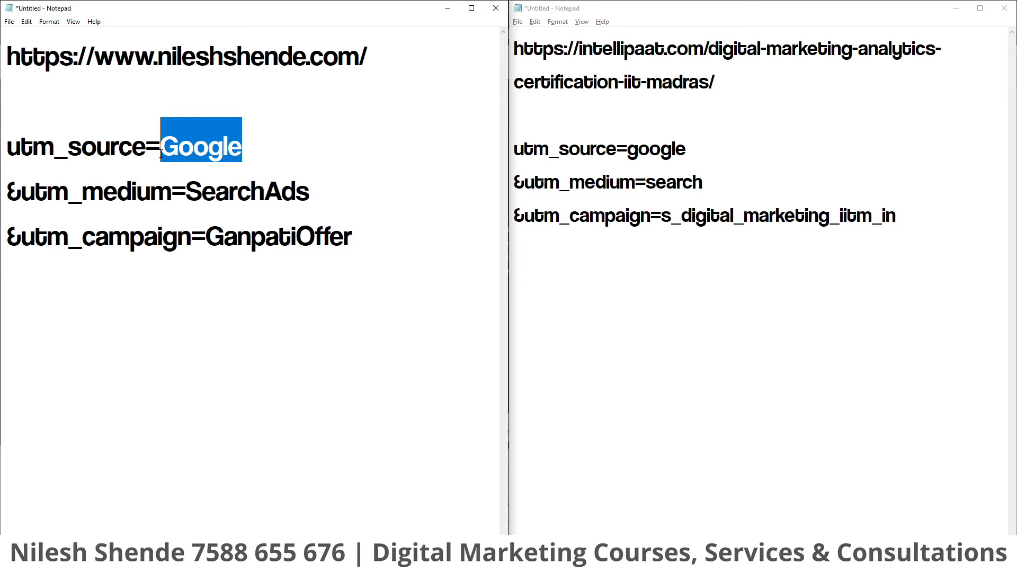
click(129, 166)
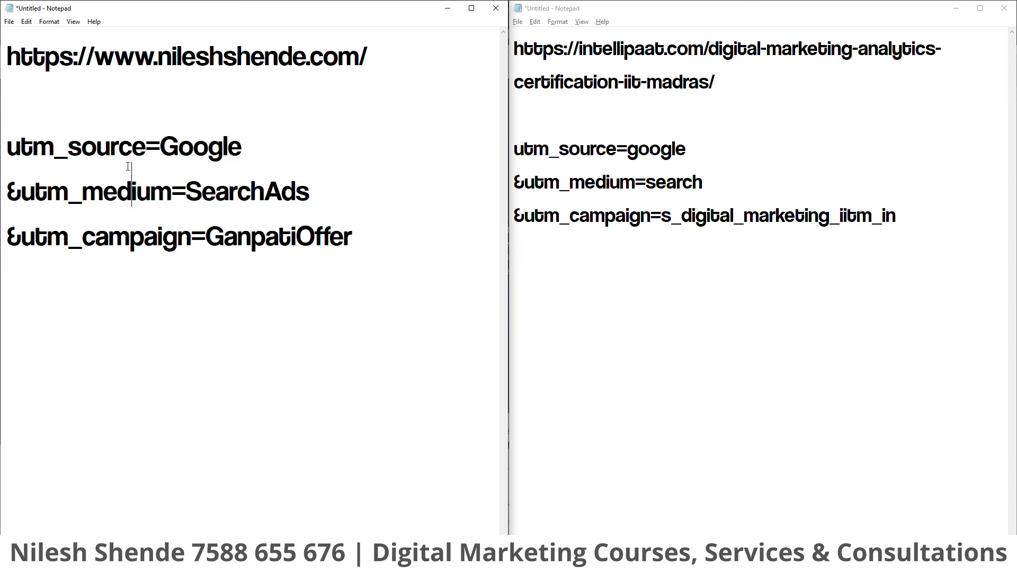
drag(160, 148, 263, 157)
click(256, 170)
click(275, 243)
Select the three utm lines in both notes to compare them, then bring Firefox forward
drag(436, 217, 4, 147)
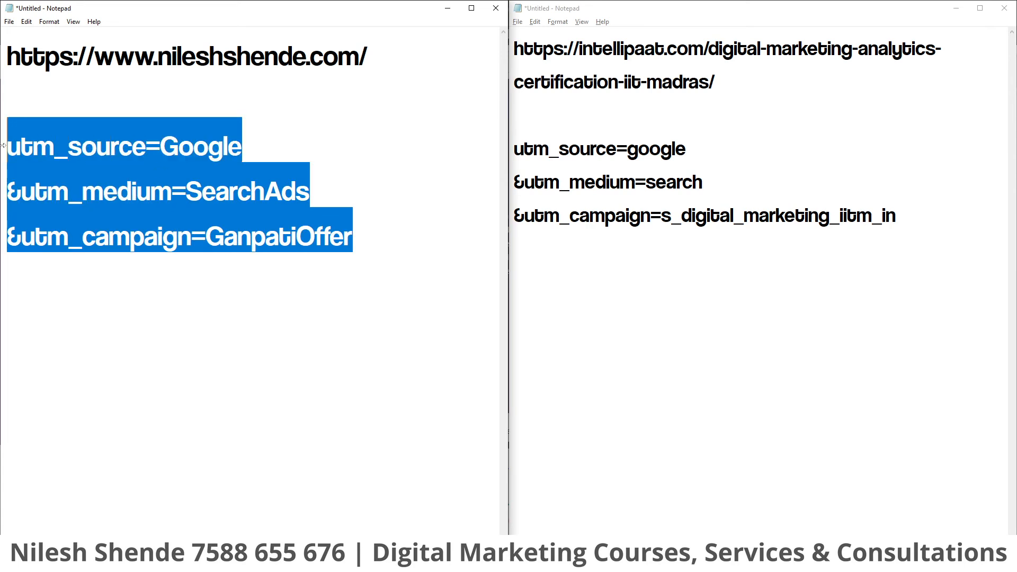
click(389, 189)
drag(901, 216, 488, 177)
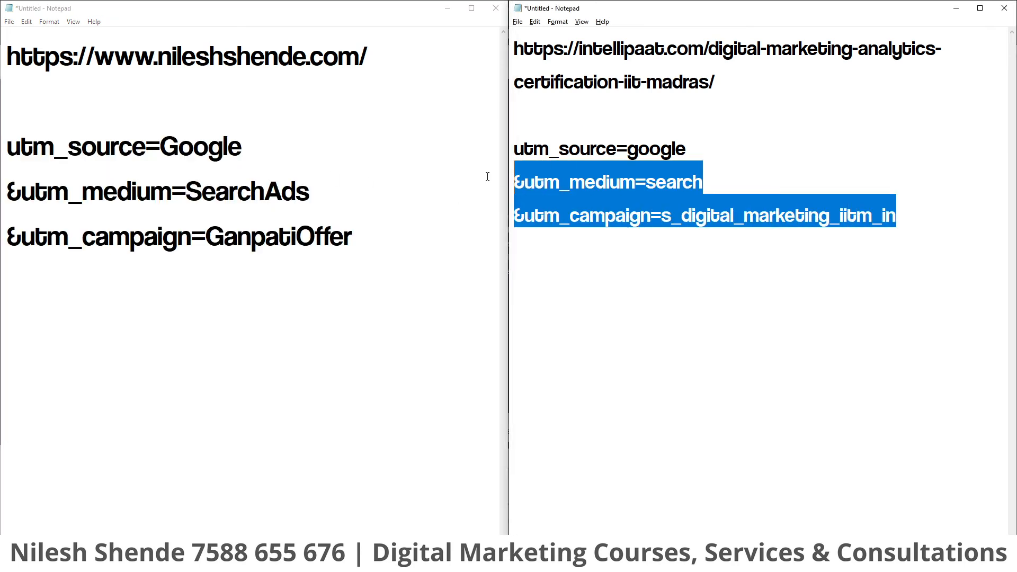
click(558, 169)
drag(898, 218, 476, 157)
click(591, 204)
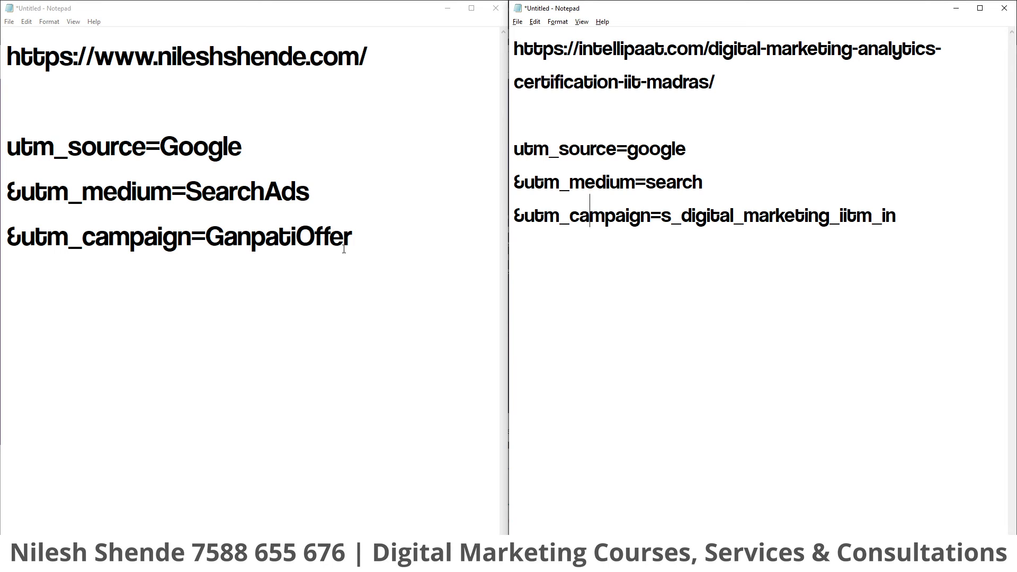
key(alt+Tab)
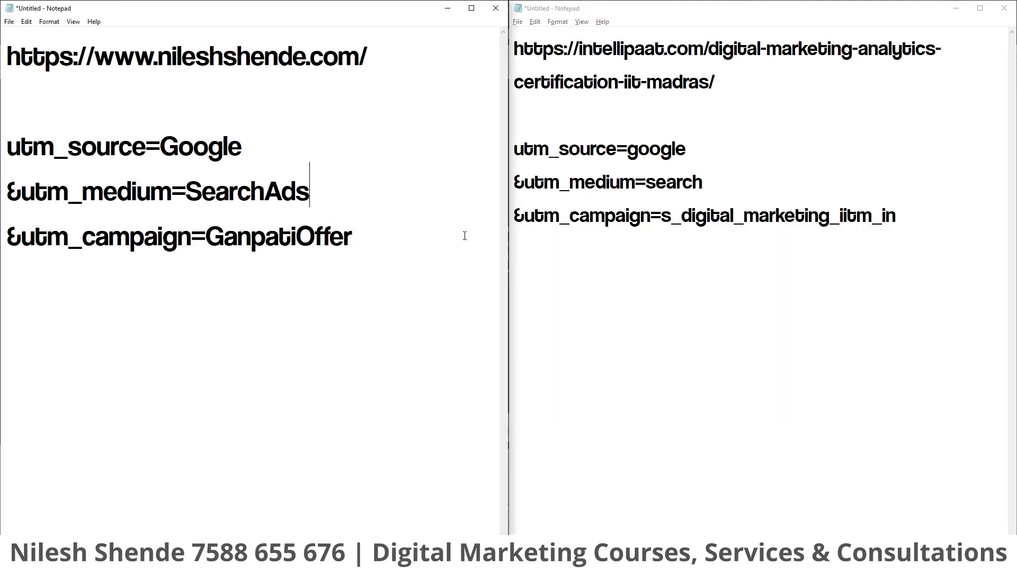
key(alt+Tab)
Close the Intellipaat course tab to return to the 'digital marketing classes' Google results
click(467, 243)
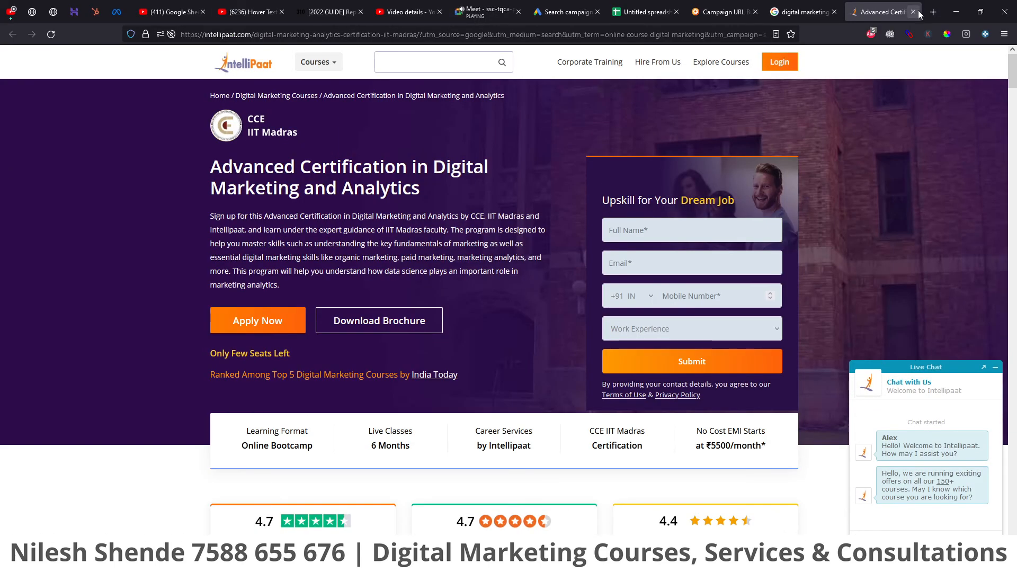
click(913, 11)
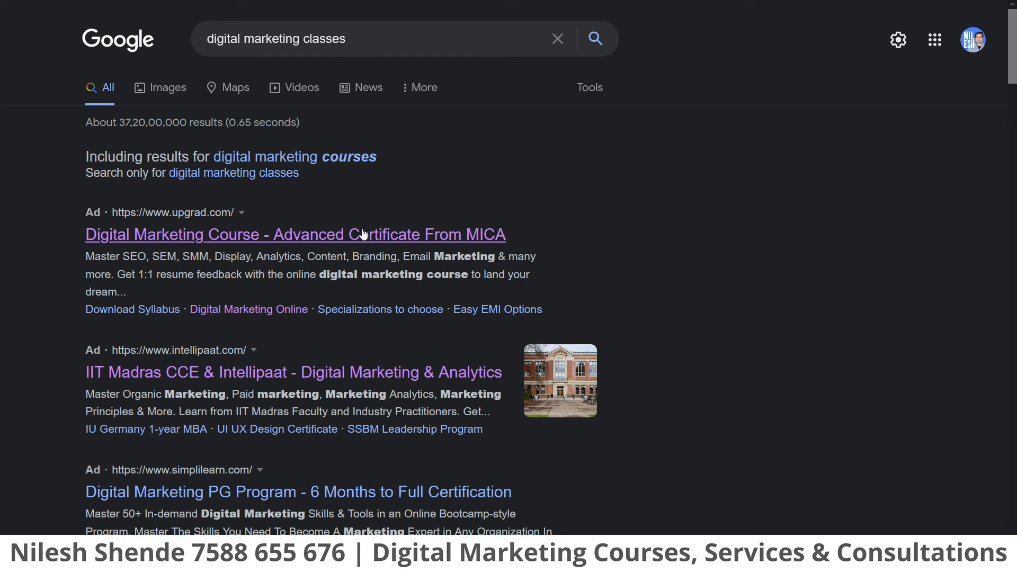
Enter 1000 in C15 and fill it down column C
click(702, 4)
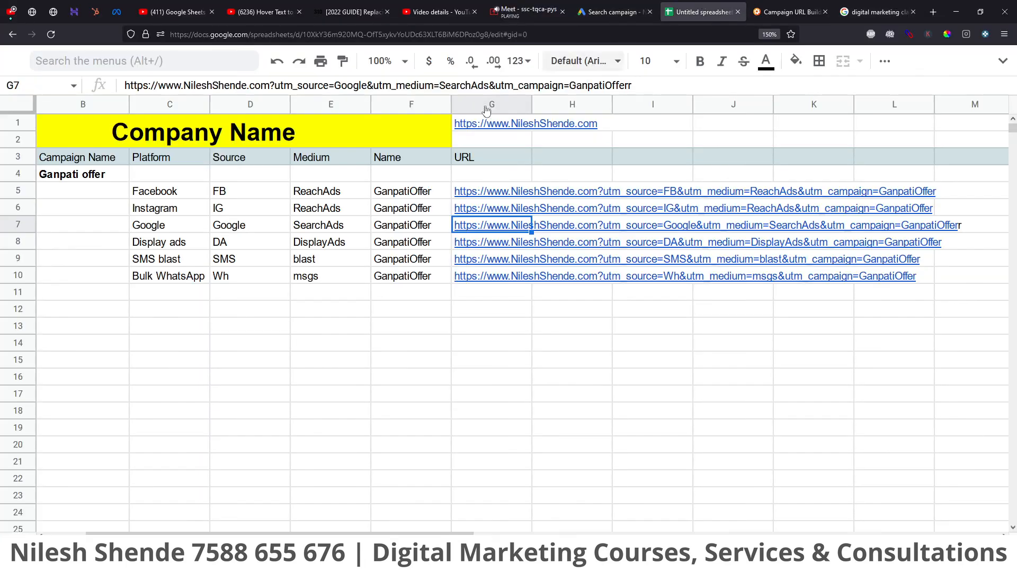
click(358, 335)
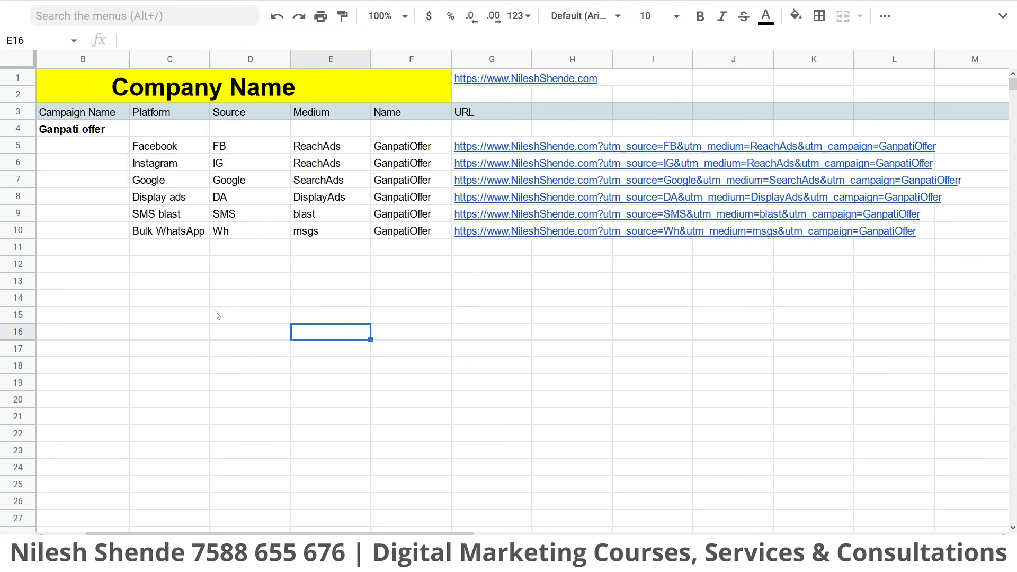
click(191, 321)
text(1000)
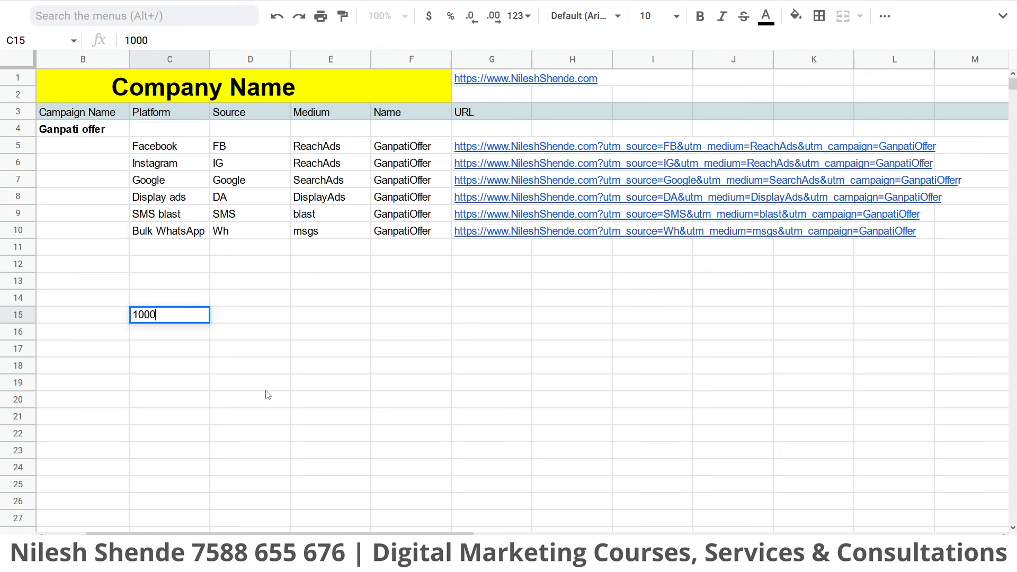
key(Return)
click(193, 321)
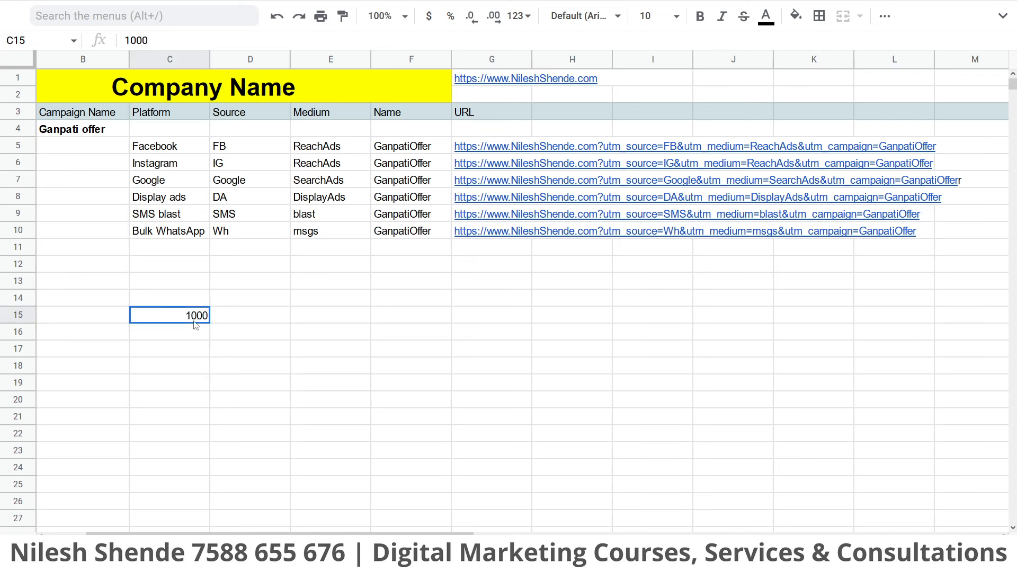
drag(210, 322, 219, 416)
click(276, 400)
click(248, 350)
click(229, 317)
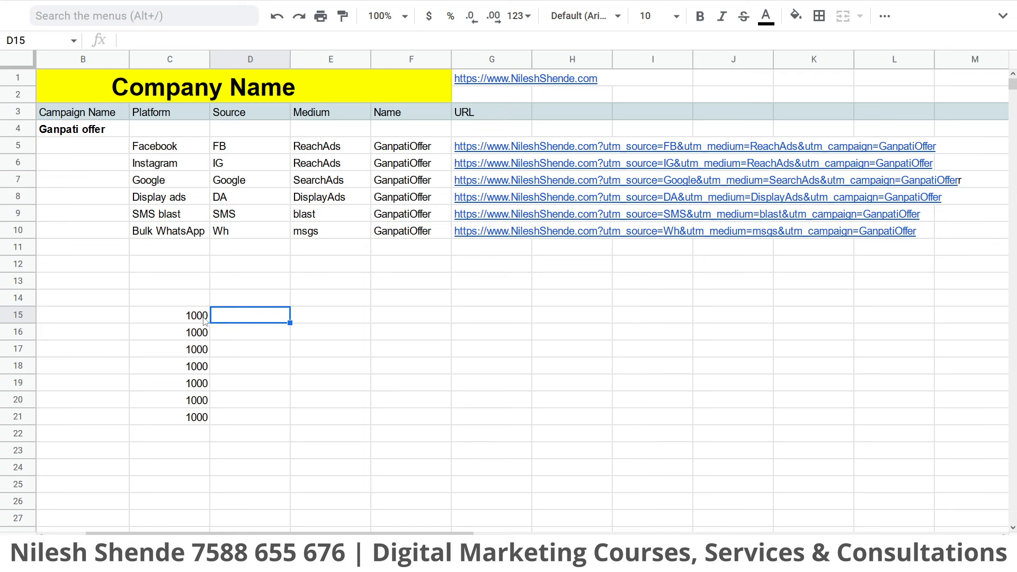
click(205, 321)
Copy the six platform names, Facebook to Bulk WhatsApp, into B15:B20
drag(191, 152, 200, 233)
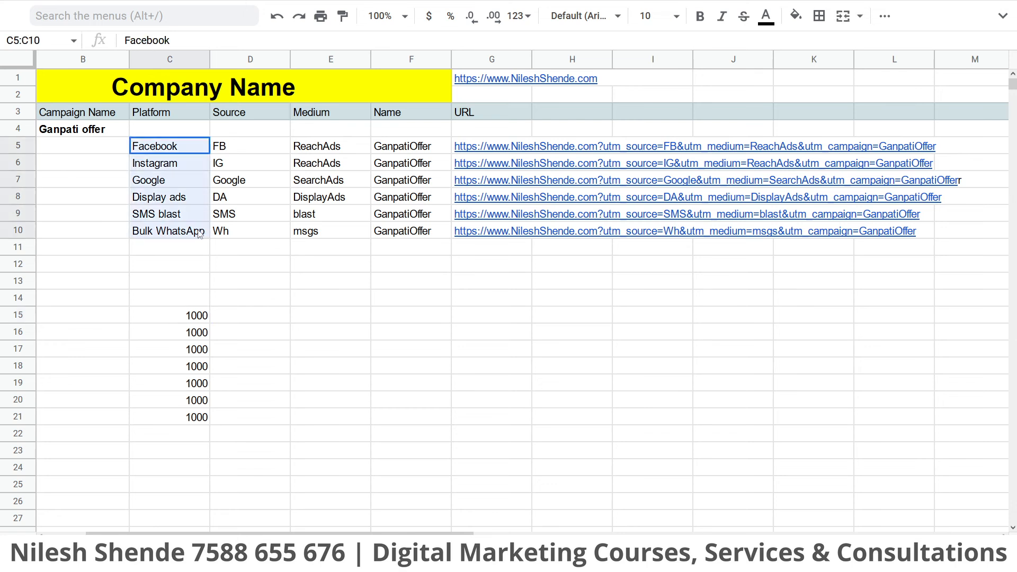
click(209, 285)
click(168, 218)
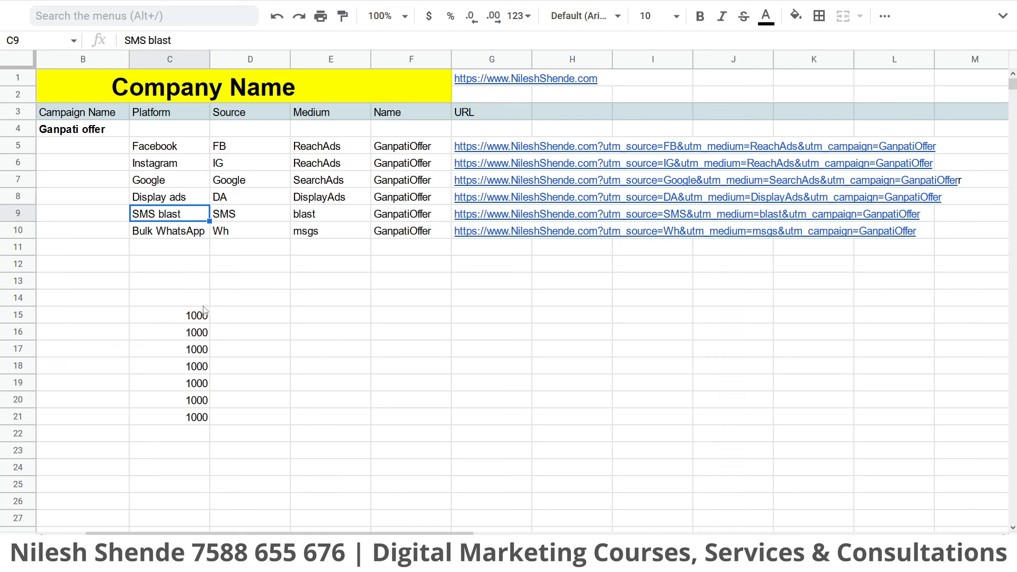
click(179, 300)
drag(162, 151, 161, 233)
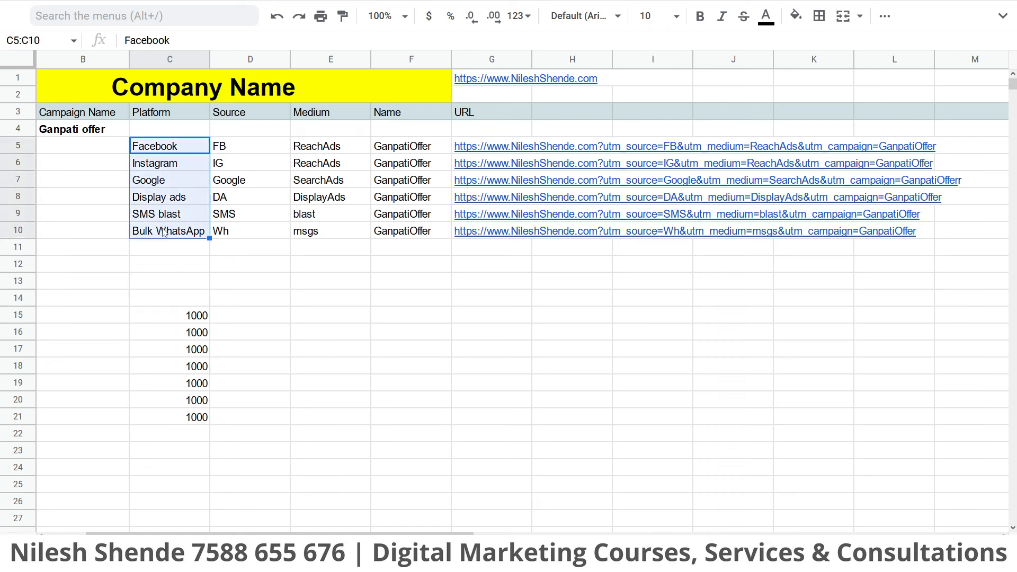
key(ctrl+c)
click(159, 324)
key(Left)
key(ctrl+v)
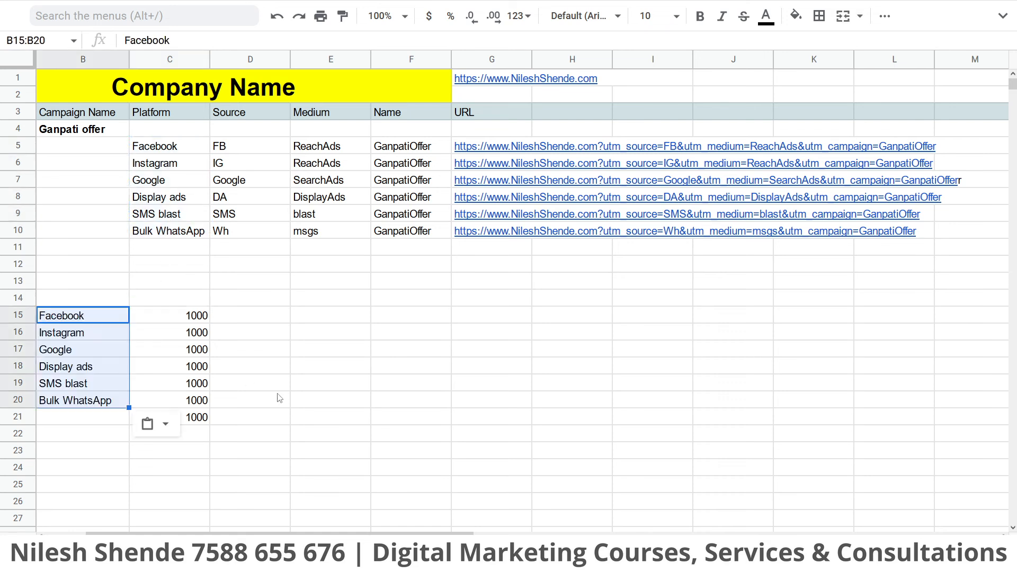
Clear the surplus 1000 from C21
click(279, 398)
key(Down)
key(Left)
key(Delete)
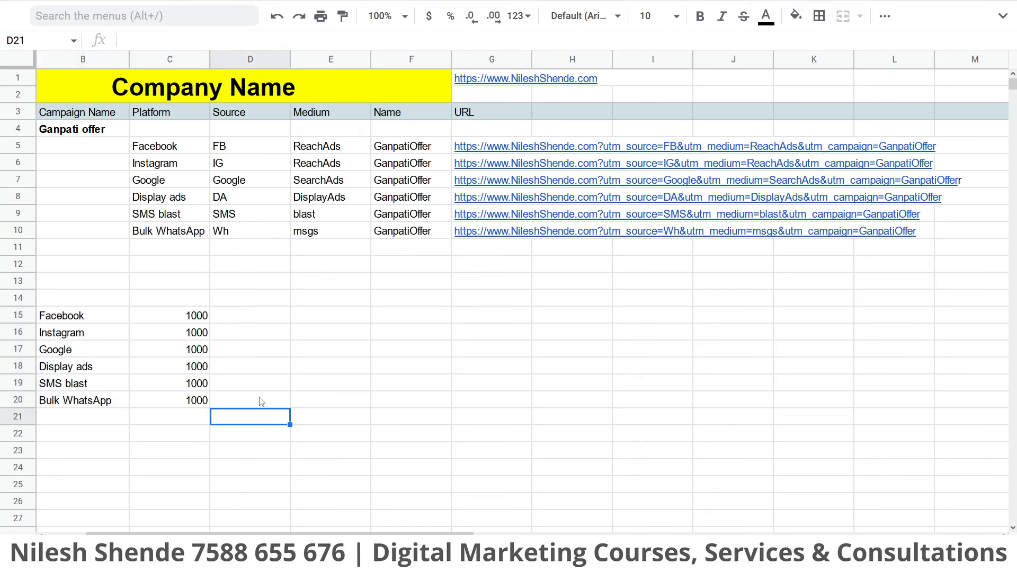
click(261, 401)
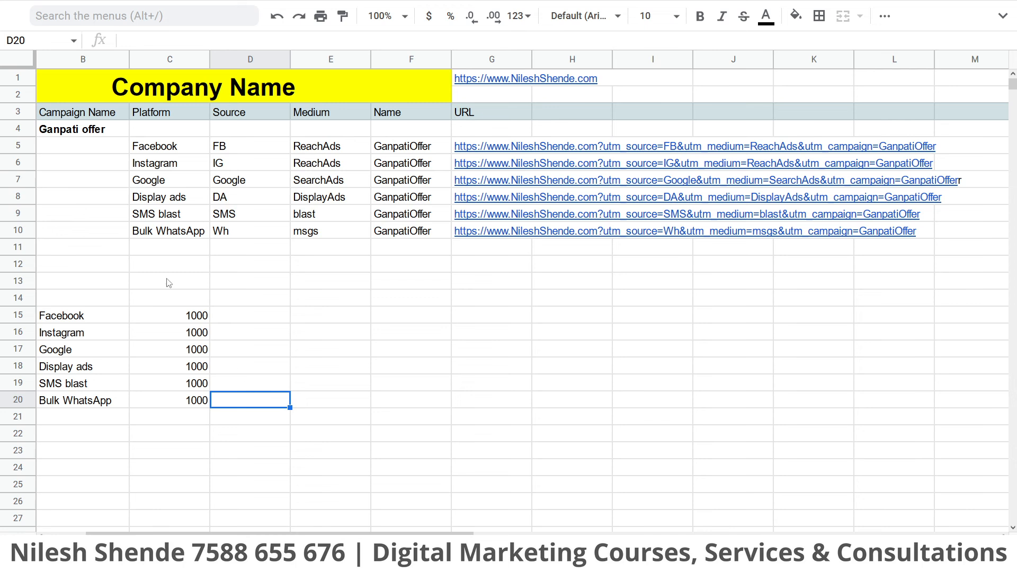
click(223, 315)
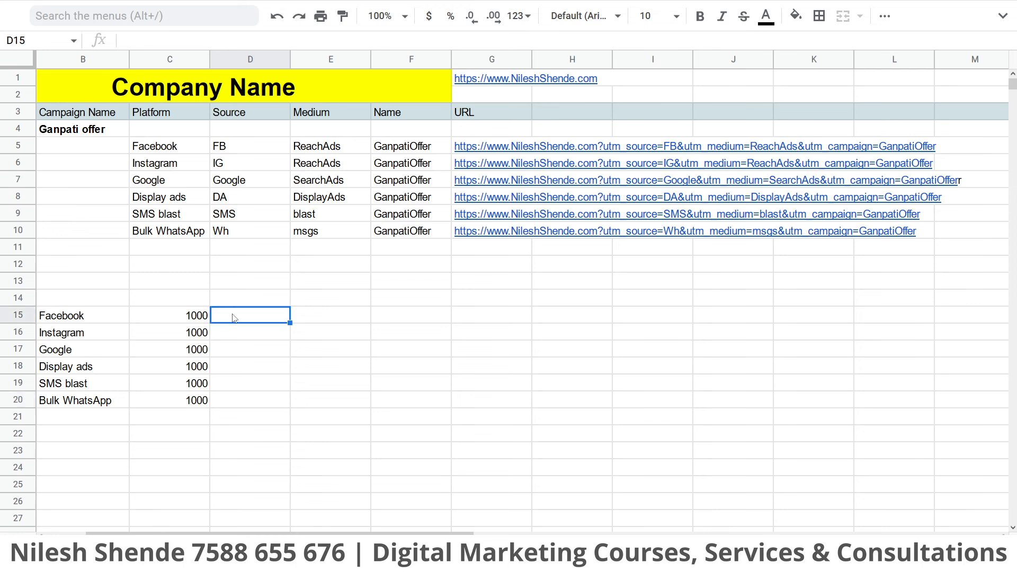
text(5000)
key(Return)
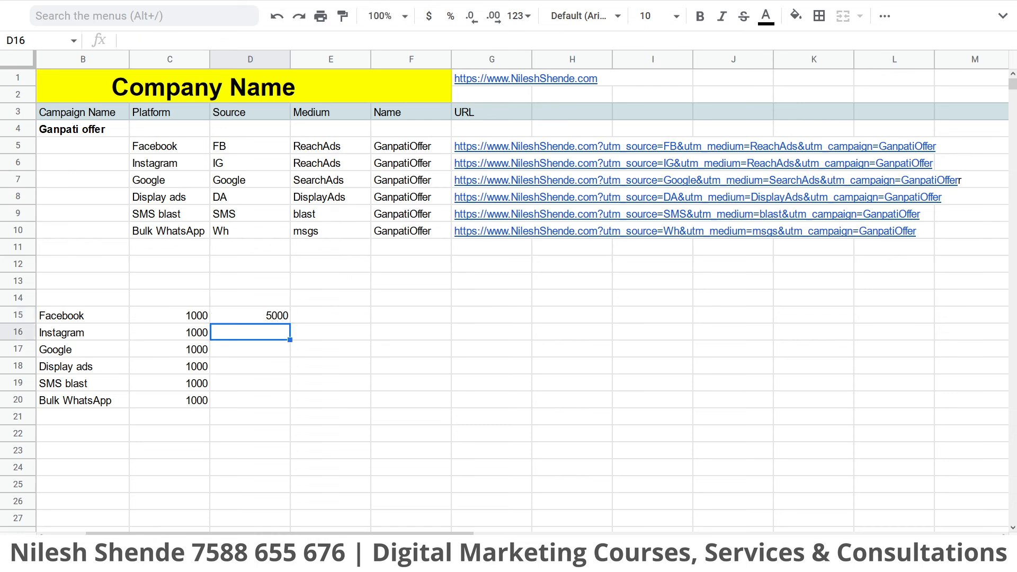
text(100000)
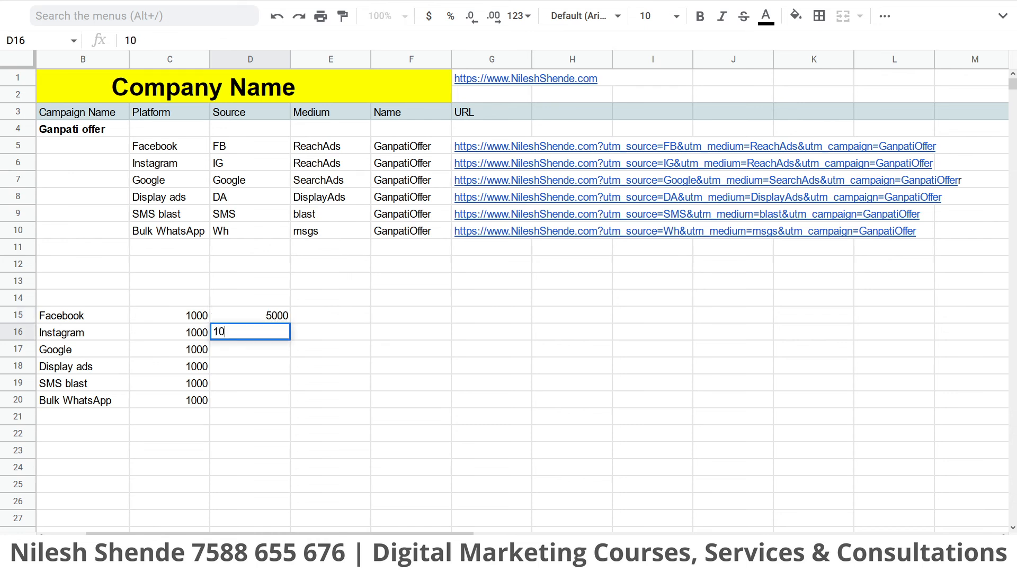
key(BackSpace)
key(Return)
text(200000)
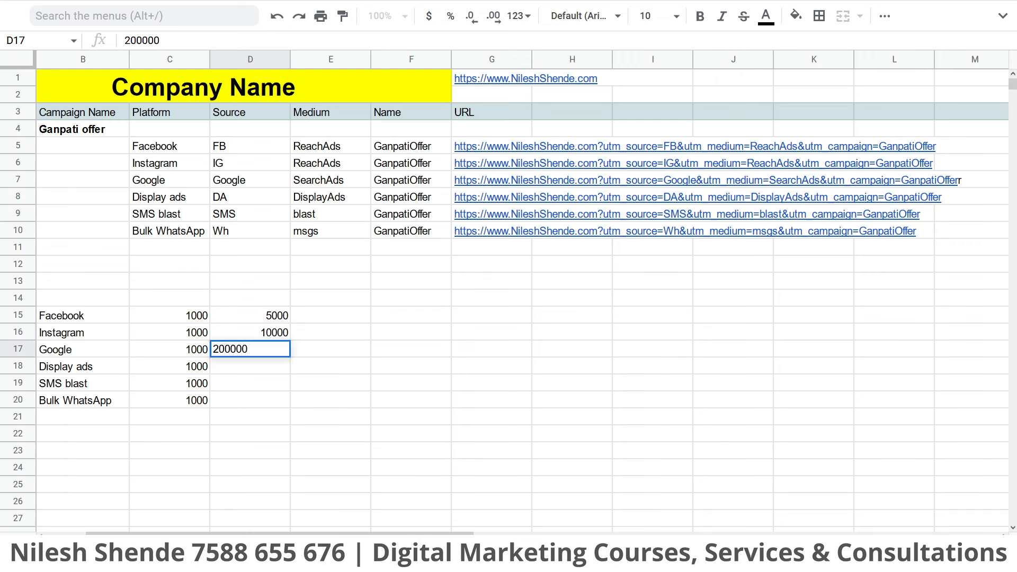
key(Return)
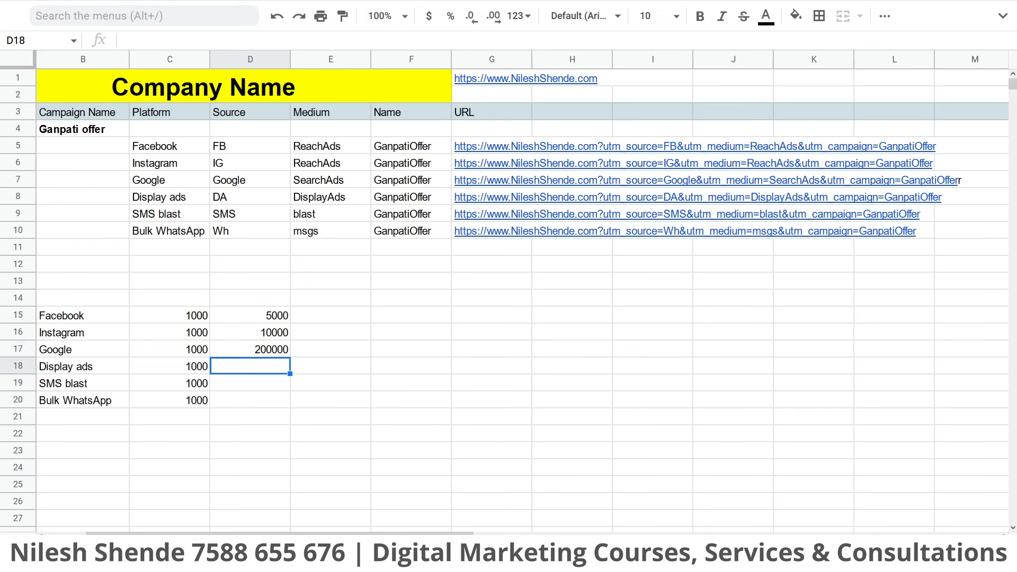
text(150000)
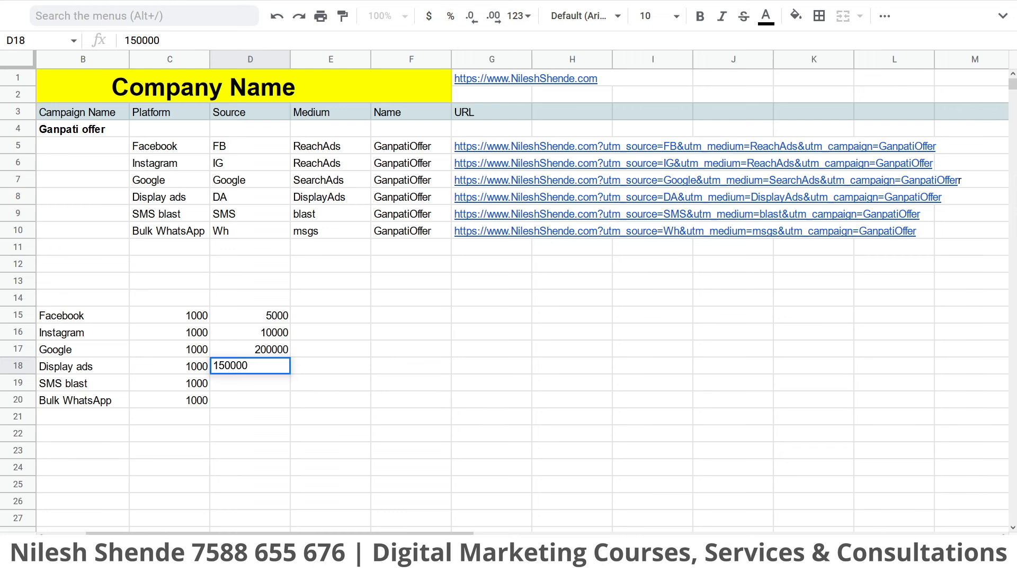
key(BackSpace)
key(Return)
text(0)
key(Return)
text(0)
key(Return)
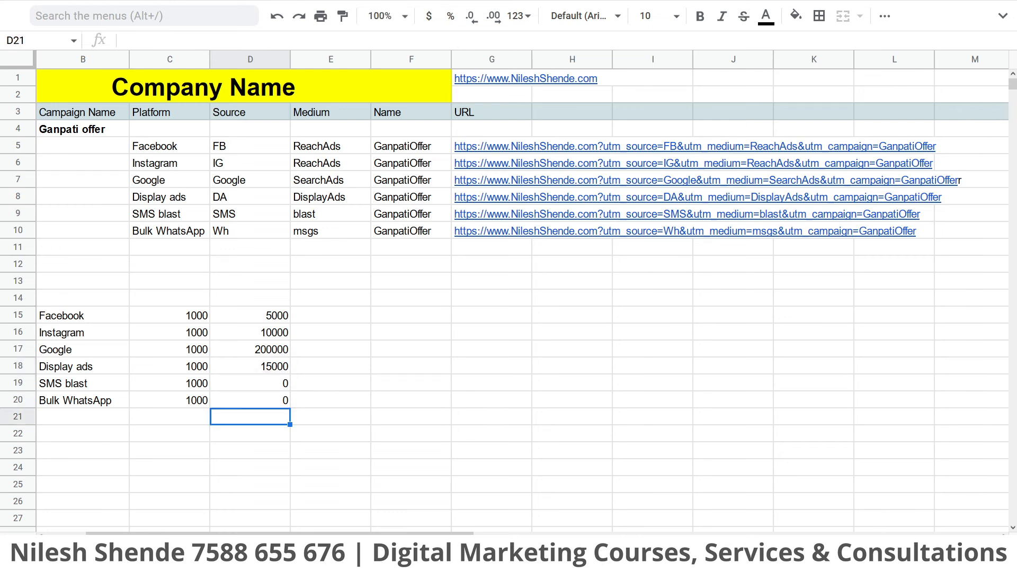
mouse_move(185, 386)
mouse_down()
mouse_move(199, 408)
mouse_move(194, 400)
mouse_up()
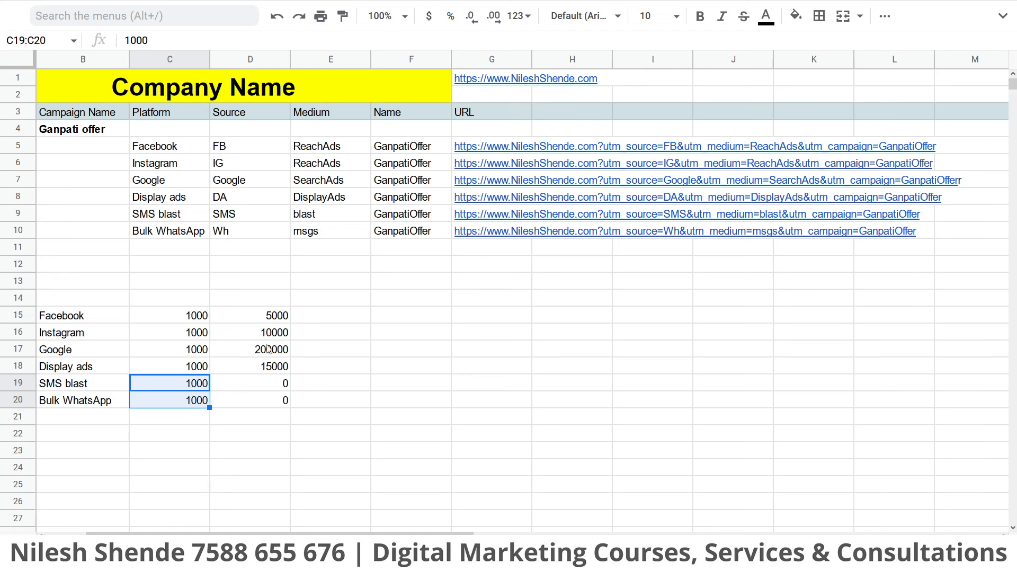
drag(266, 354, 72, 354)
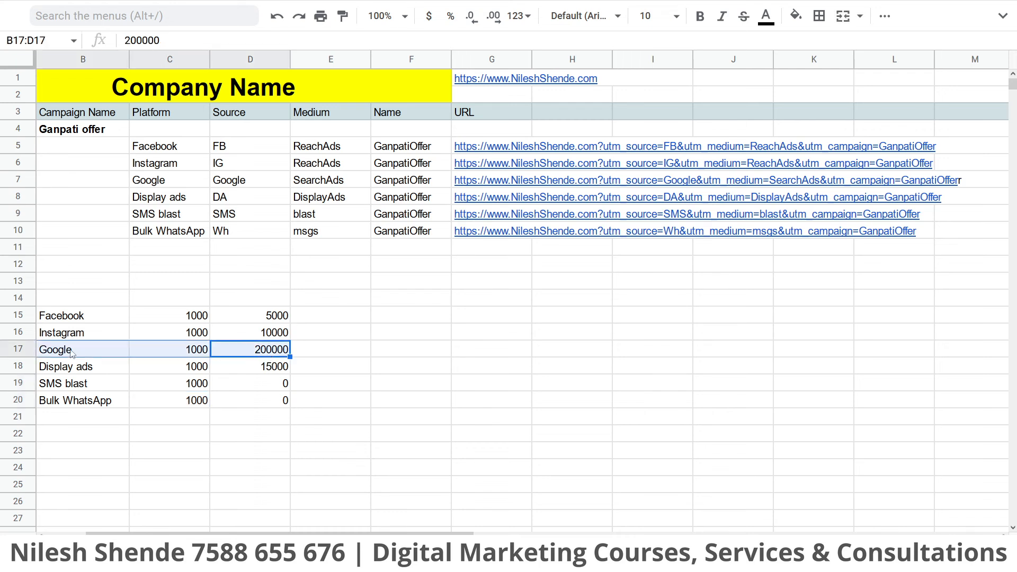
drag(193, 389, 193, 401)
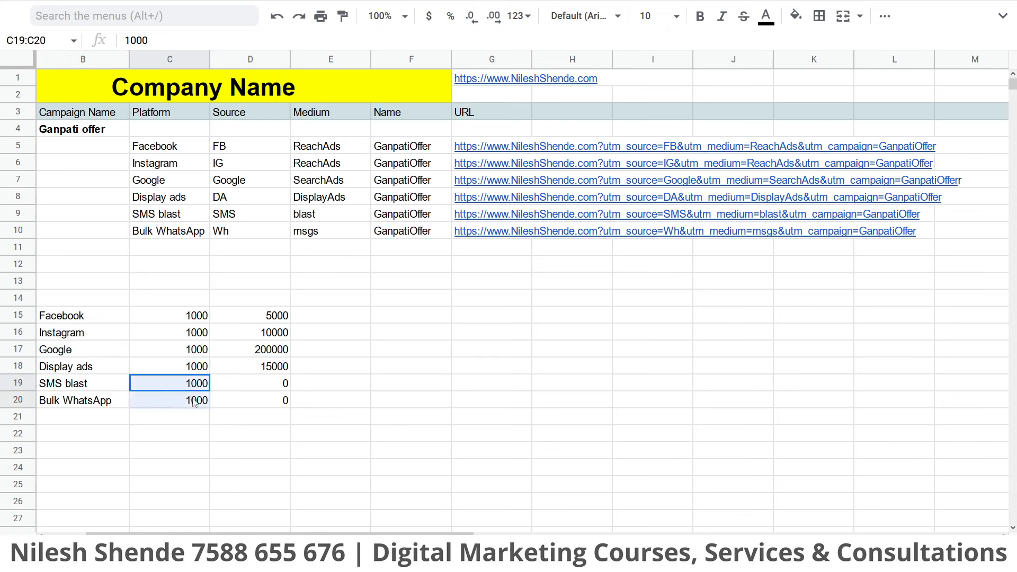
text(0)
key(Return)
text(00)
click(188, 387)
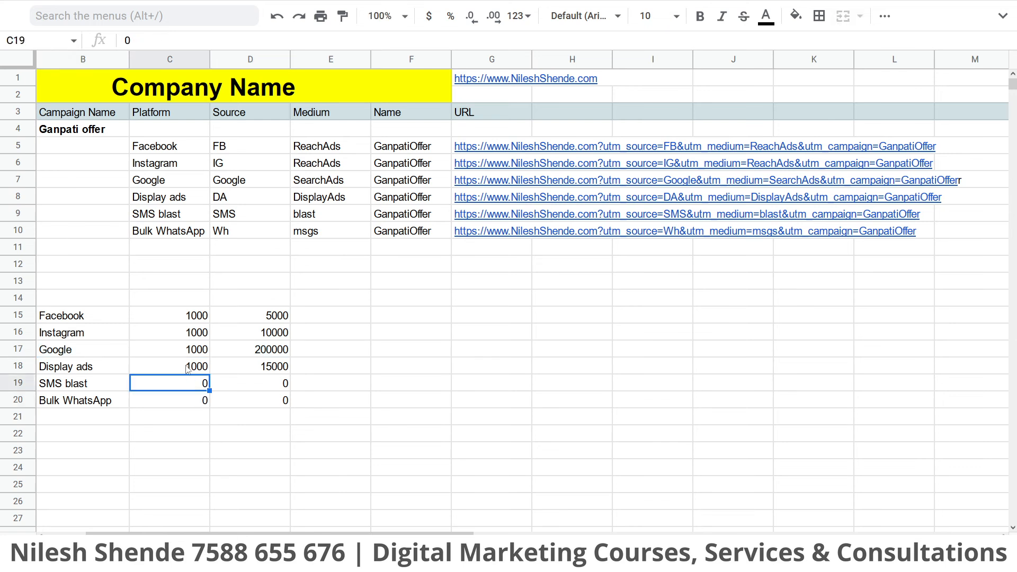
click(182, 354)
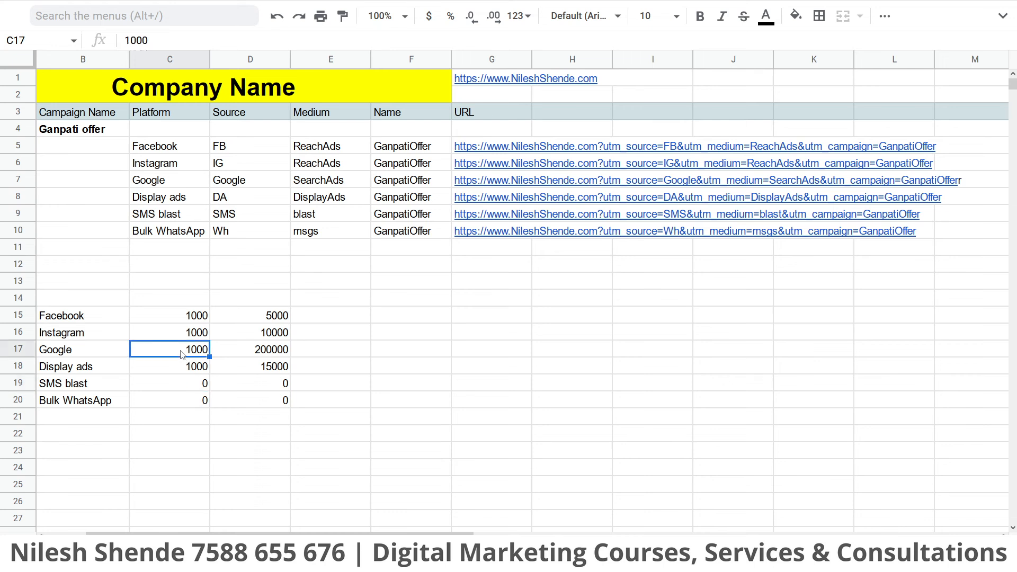
text(300)
key(Return)
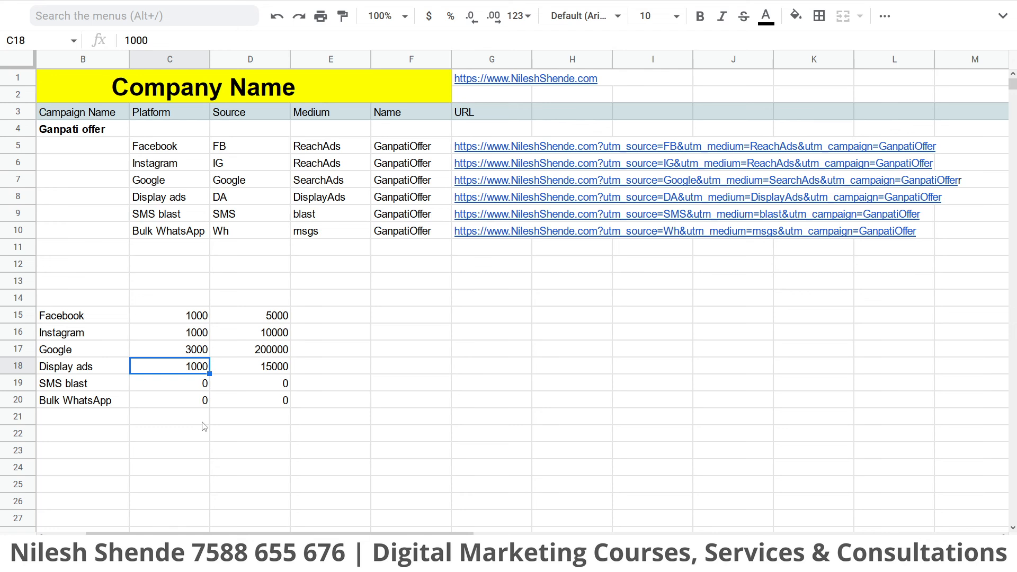
drag(80, 320, 249, 402)
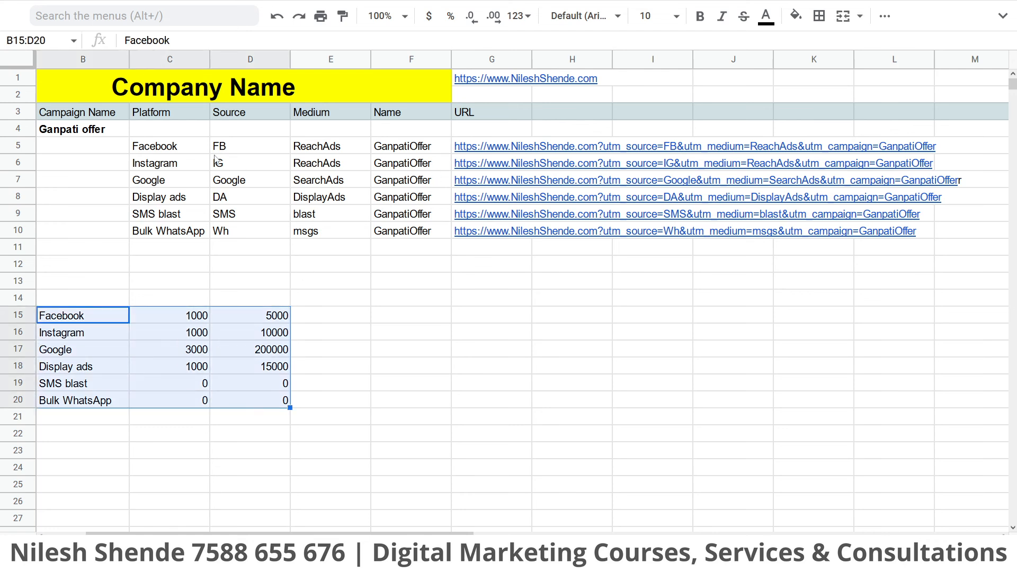
drag(159, 146, 328, 197)
drag(395, 244, 398, 249)
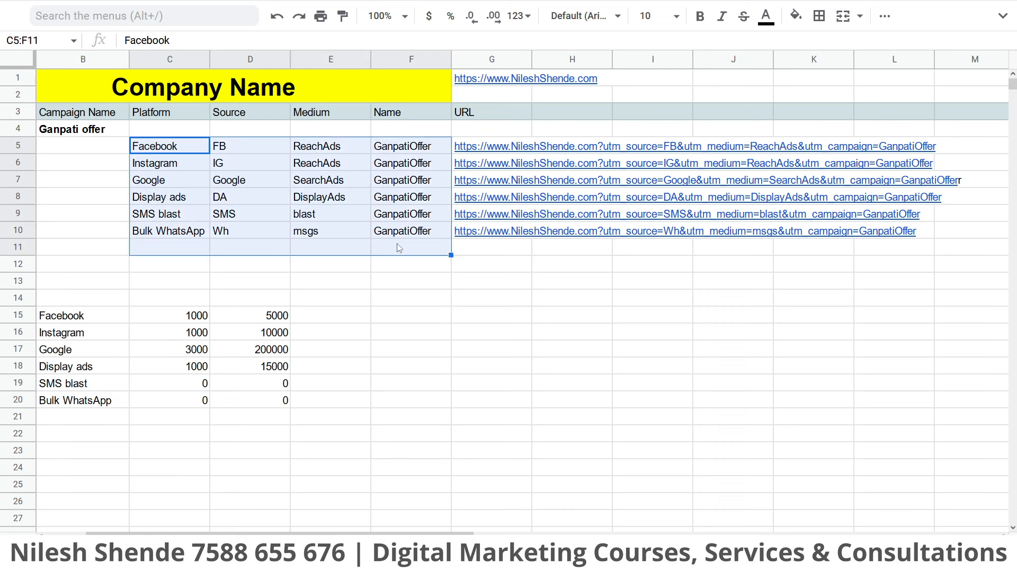
click(393, 357)
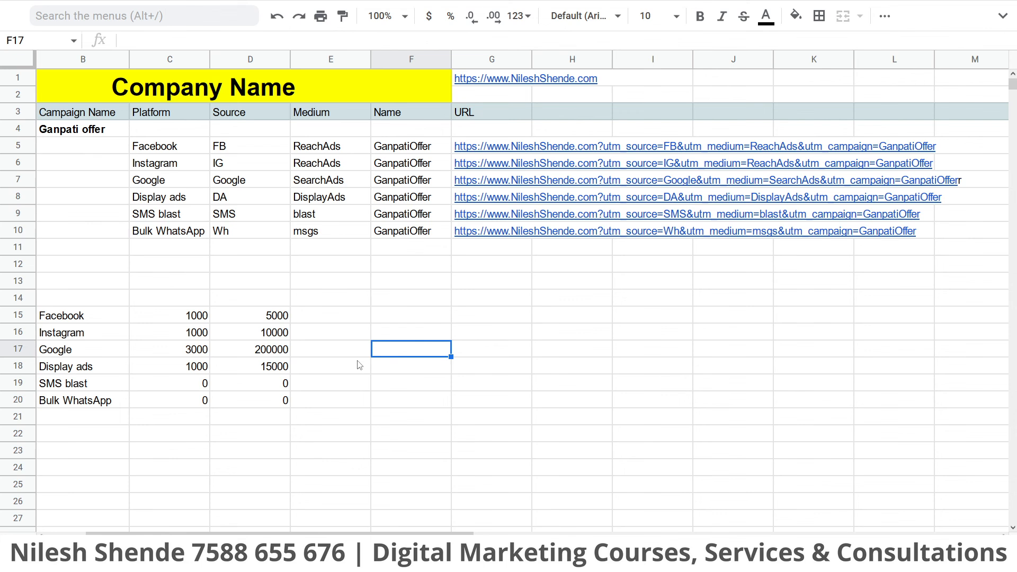
mouse_move(188, 149)
mouse_down()
mouse_move(411, 234)
mouse_move(339, 233)
mouse_move(186, 145)
mouse_up()
click(403, 265)
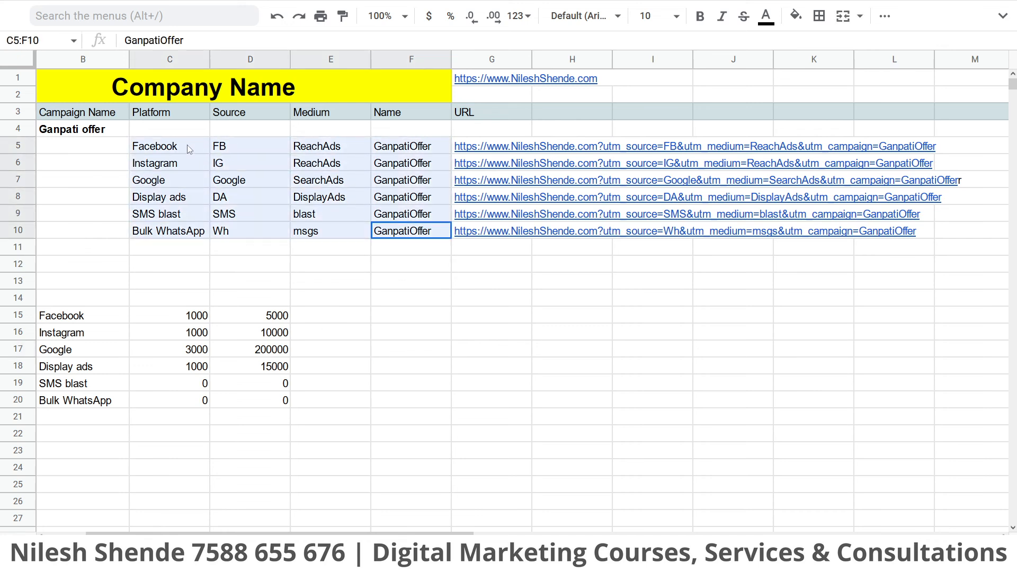
click(226, 197)
drag(469, 149, 518, 242)
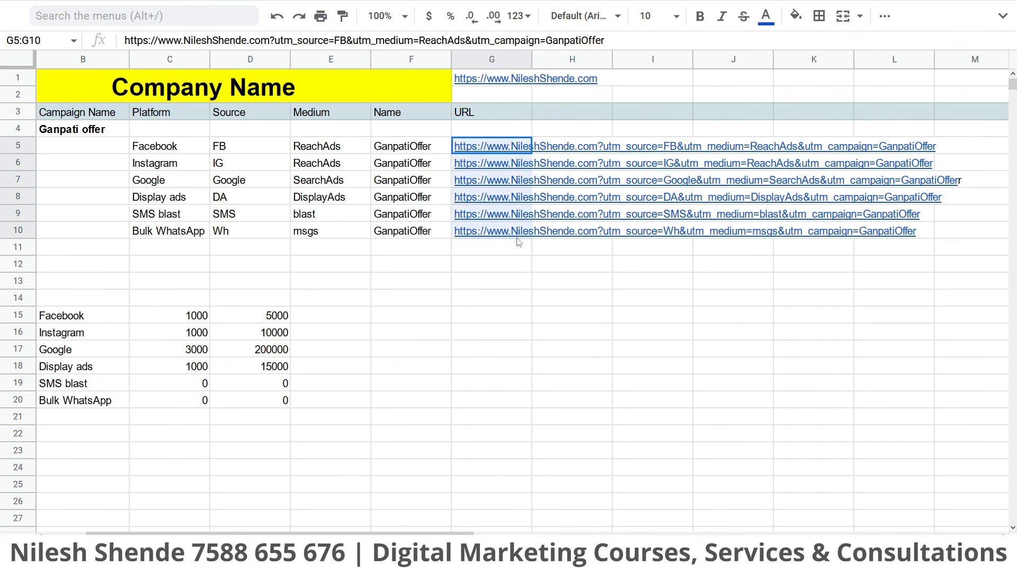
click(521, 294)
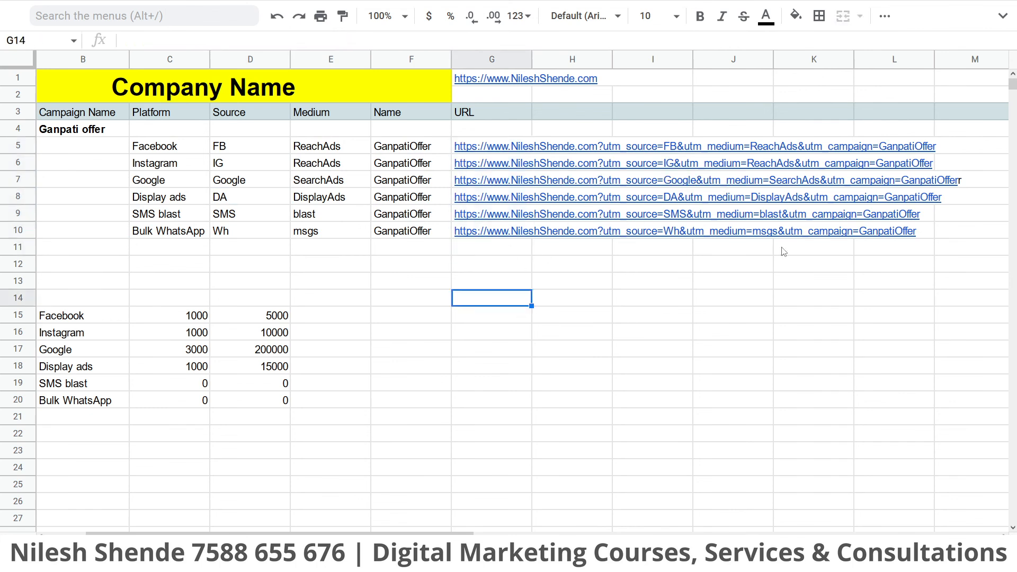
click(583, 200)
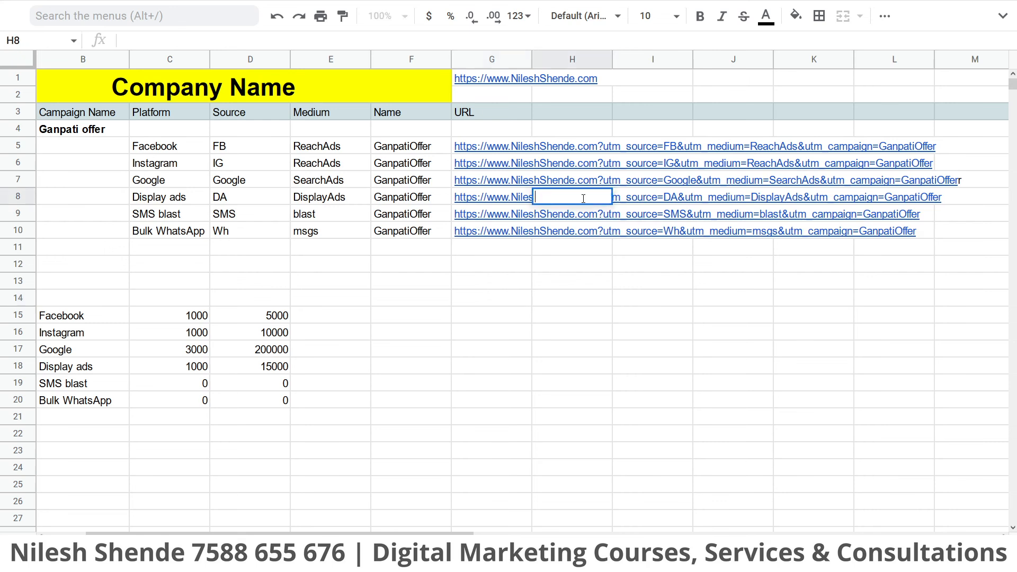
click(506, 200)
drag(598, 197, 453, 198)
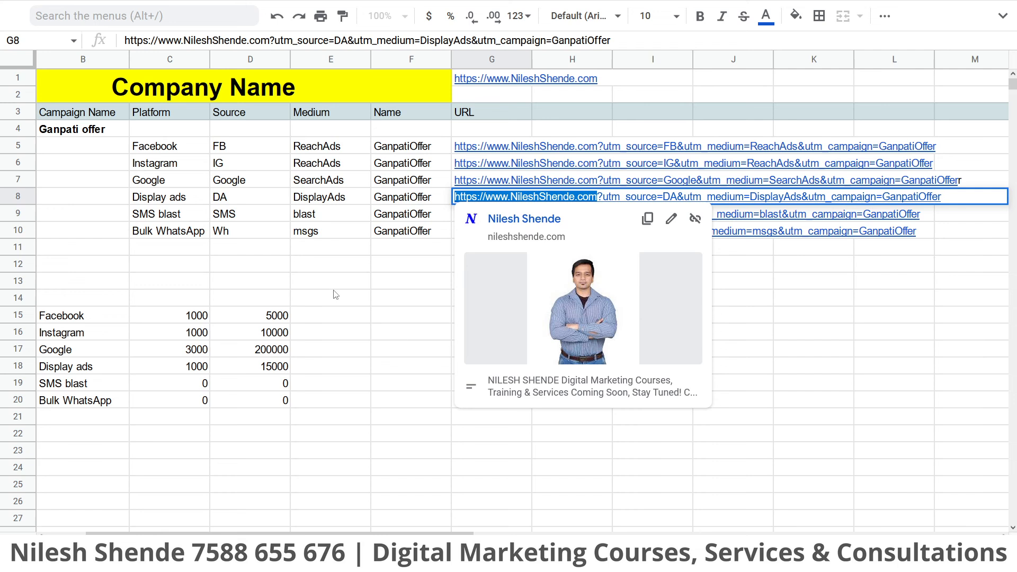
click(749, 318)
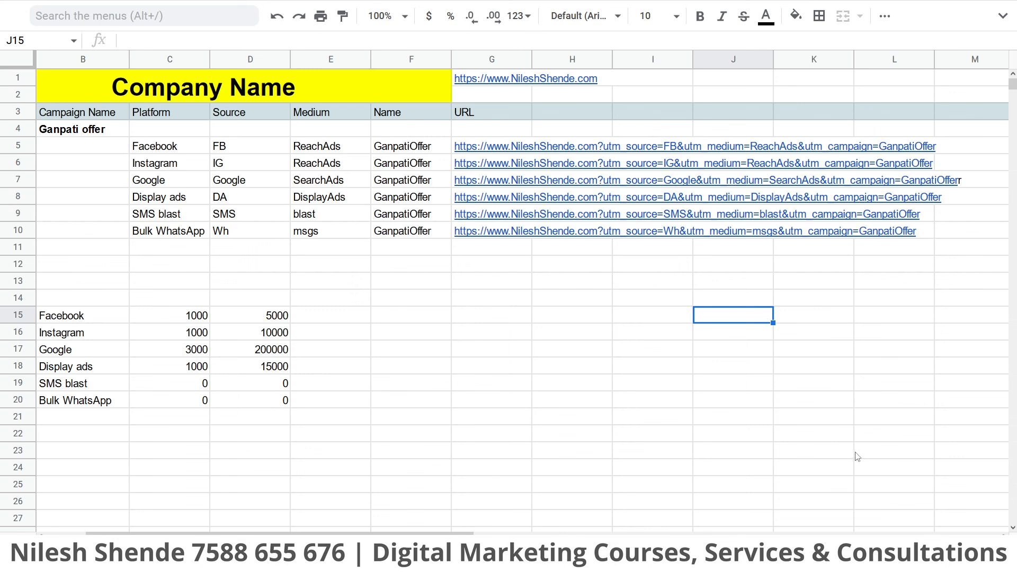
key(super)
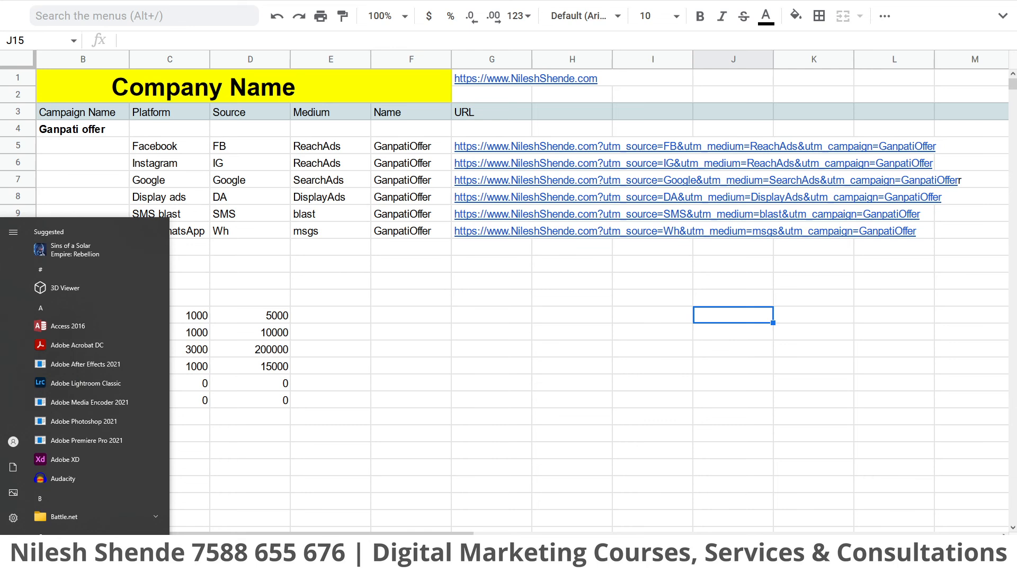
click(916, 561)
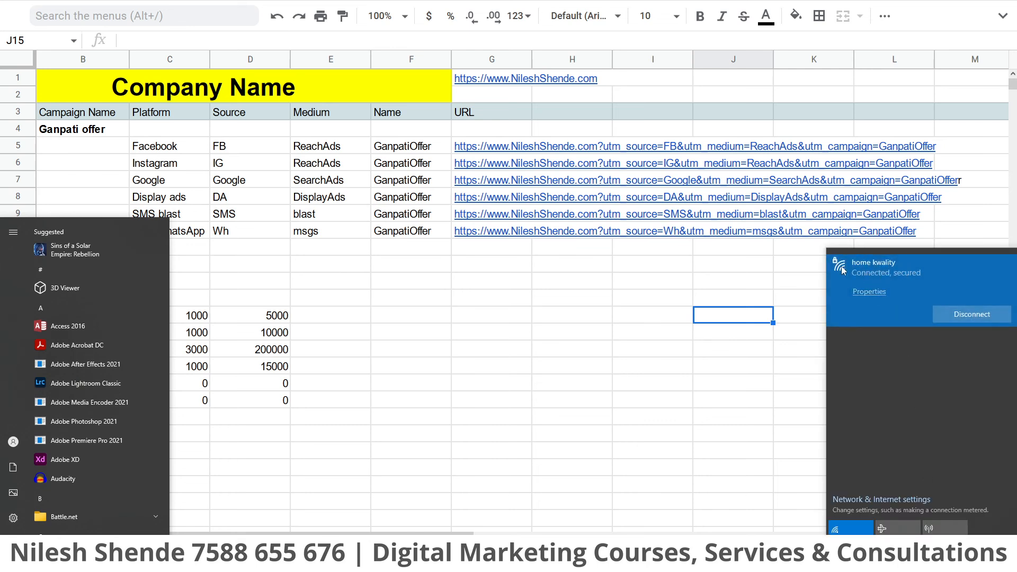
click(657, 279)
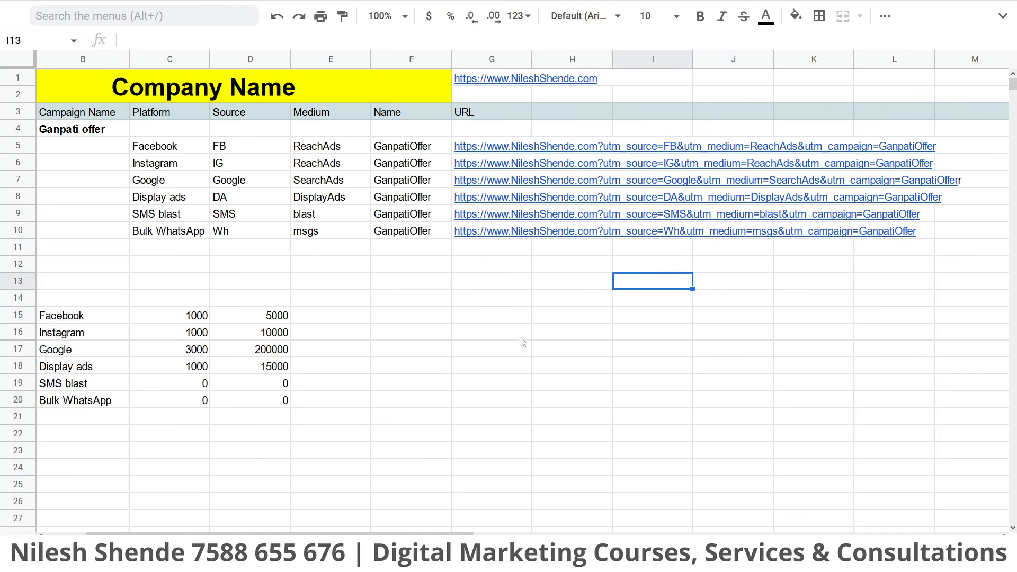
click(324, 326)
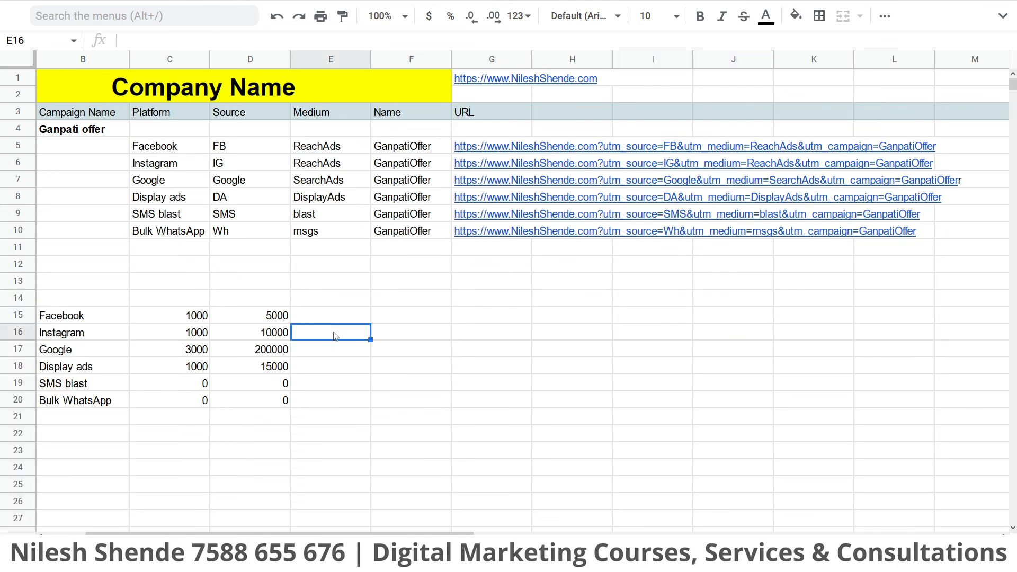
click(342, 282)
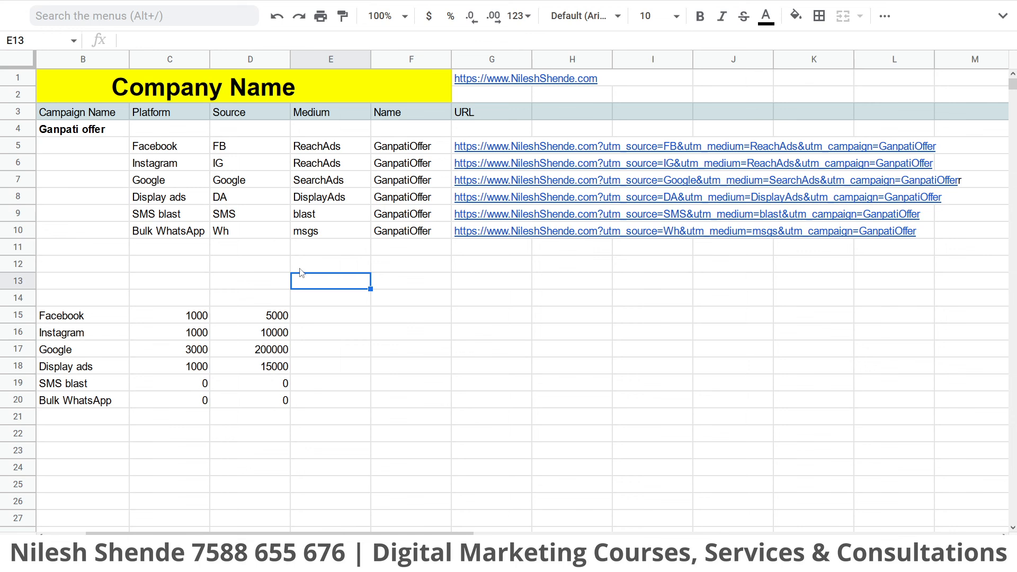
click(768, 424)
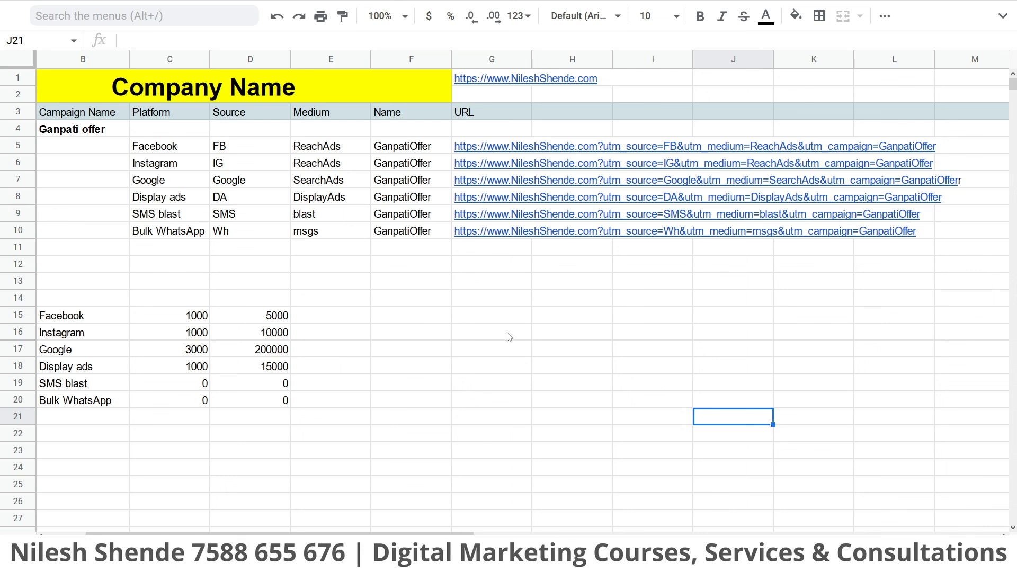
mouse_move(519, 4)
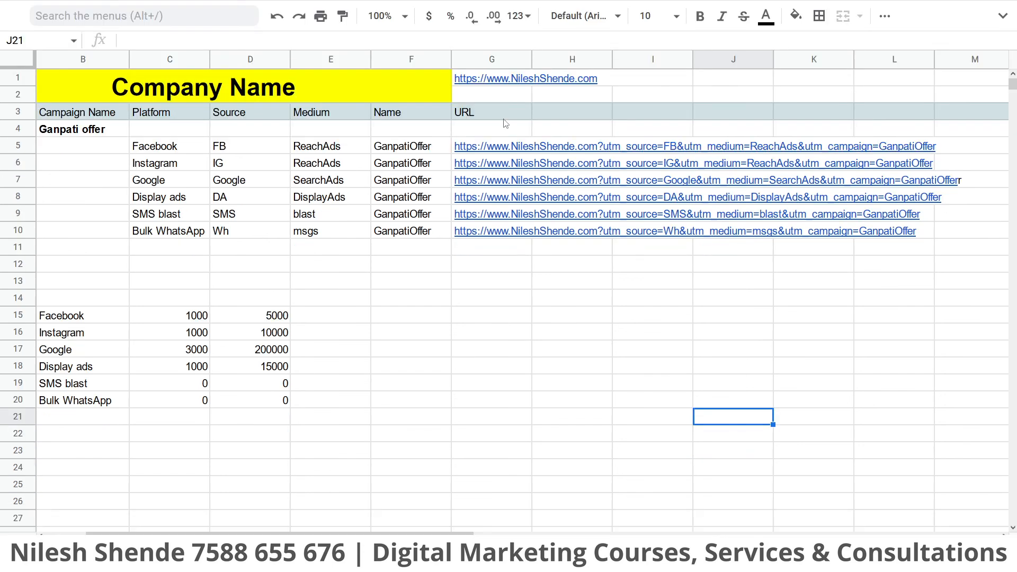
Review the URL column, the B15:D20 budget table and the first campaign's rows A4:E10
drag(505, 120, 498, 268)
click(498, 306)
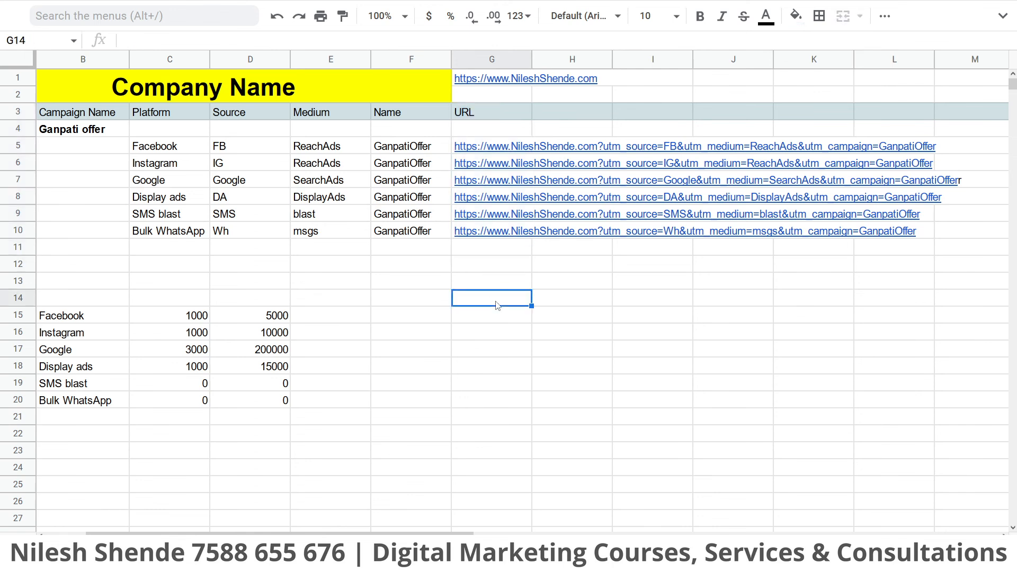
drag(185, 361, 286, 402)
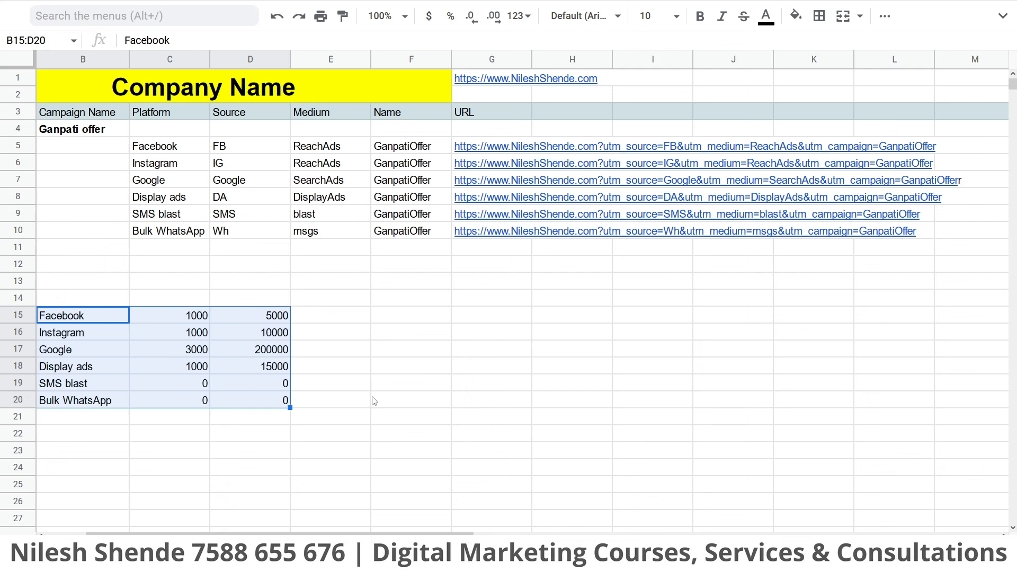
key(Left)
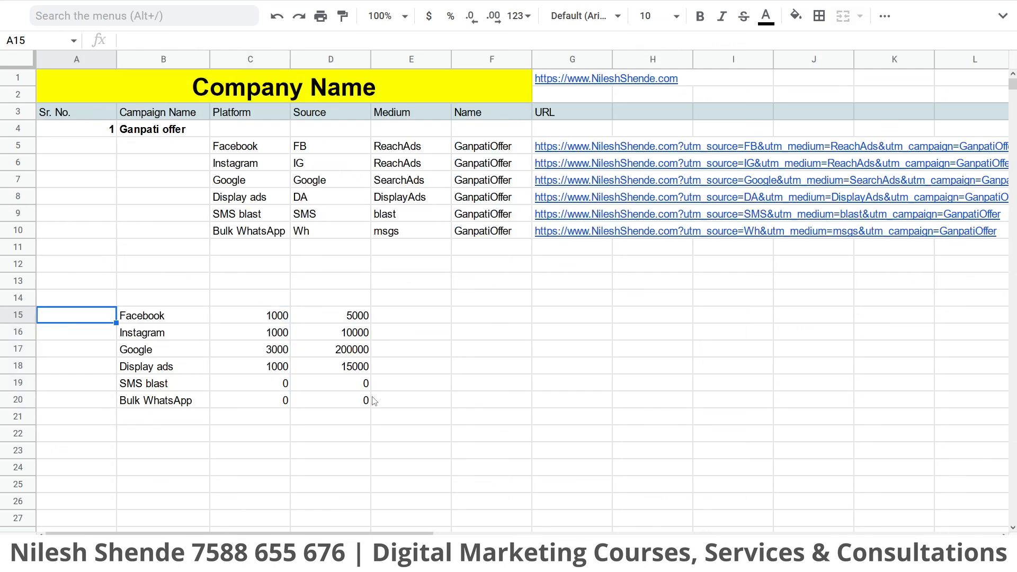
drag(96, 140, 448, 240)
click(448, 286)
Enter serial number 2 in A13 and campaign name Diwali in B13
click(101, 281)
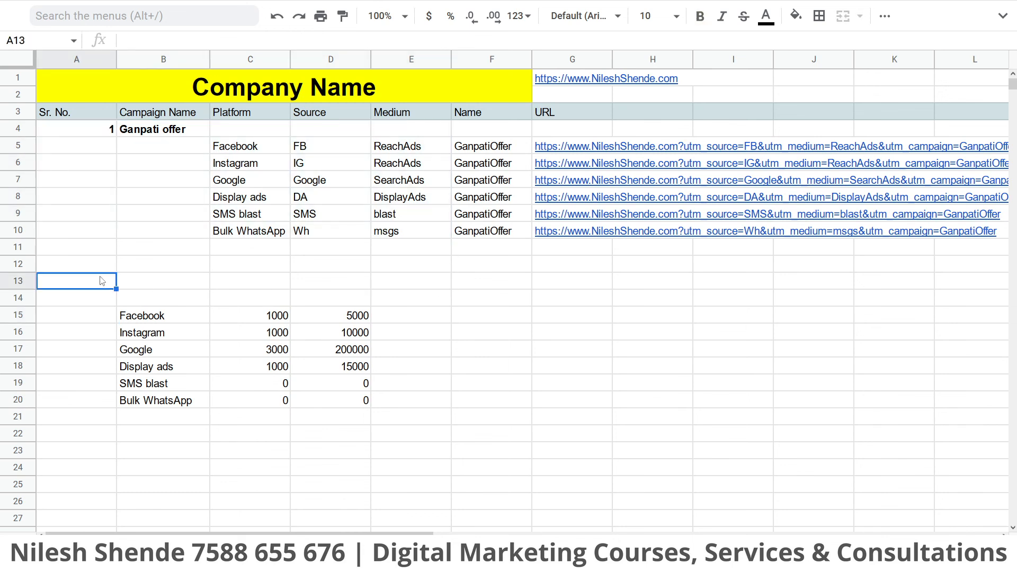
text(2)
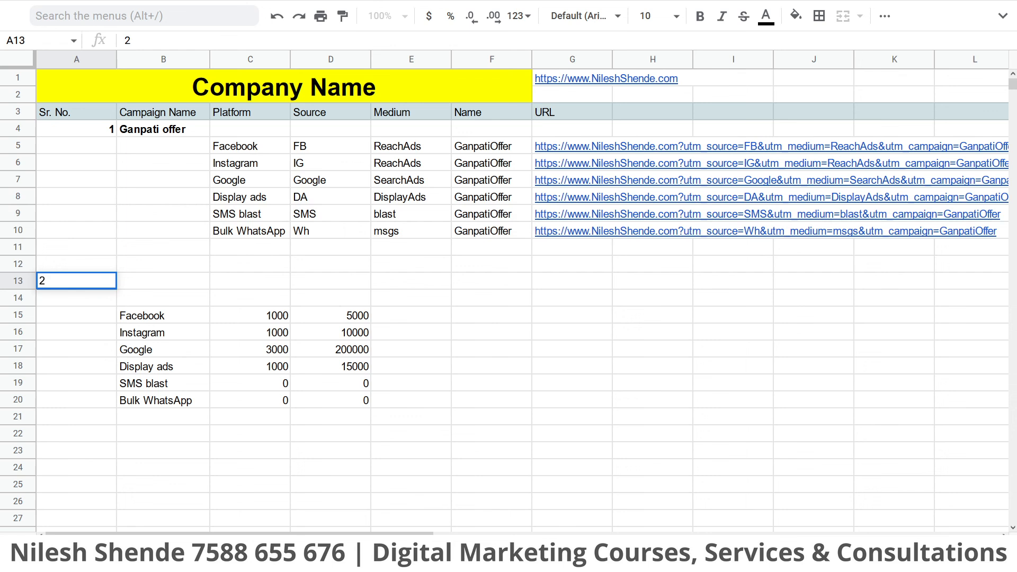
key(Tab)
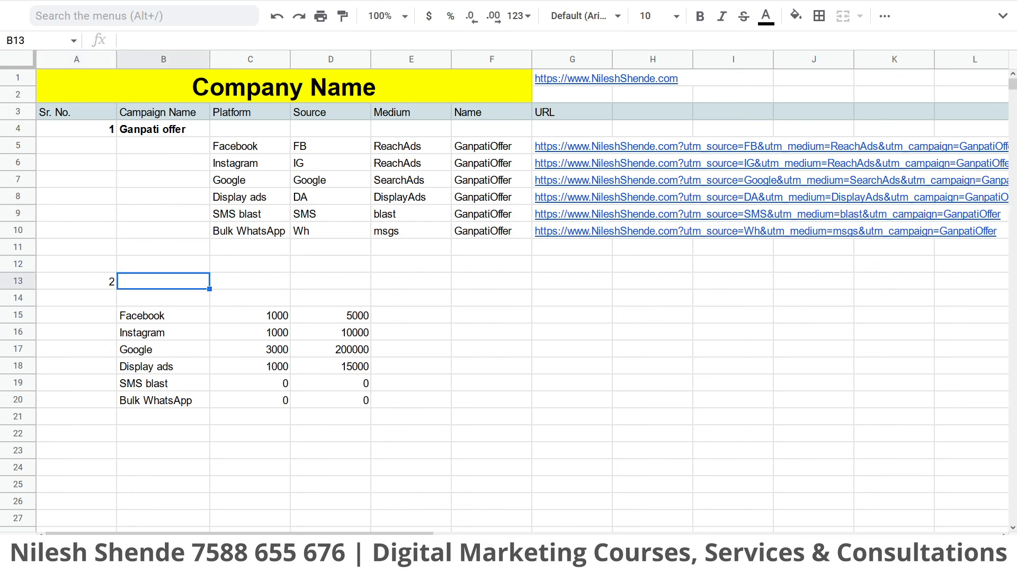
text(Diwali)
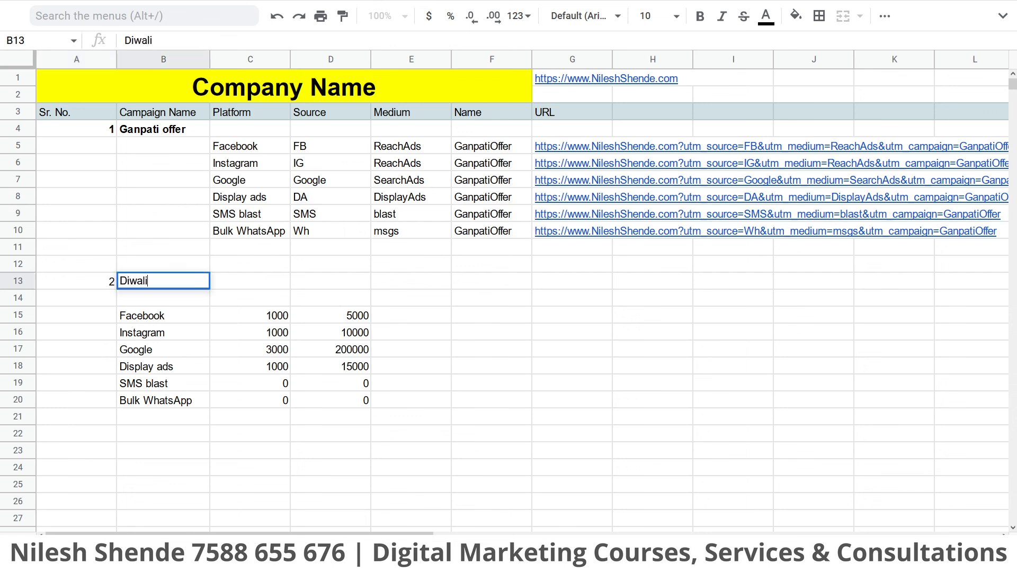
key(Return)
drag(109, 284, 161, 286)
Bold the 2 Diwali entry and move the platform budget table to F16:H21
key(ctrl+b)
click(304, 264)
drag(165, 320, 350, 403)
drag(210, 317, 454, 342)
click(442, 354)
Compare the Ganpati platform rows with the moved Facebook, Instagram, Google and Display ads figures
drag(227, 147, 497, 237)
click(515, 338)
drag(494, 367, 672, 369)
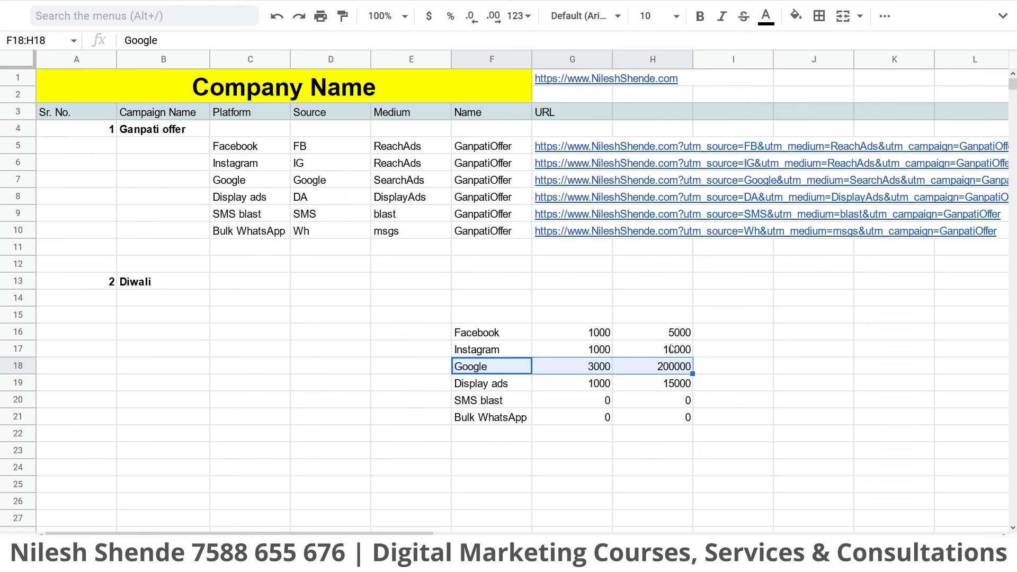
click(671, 388)
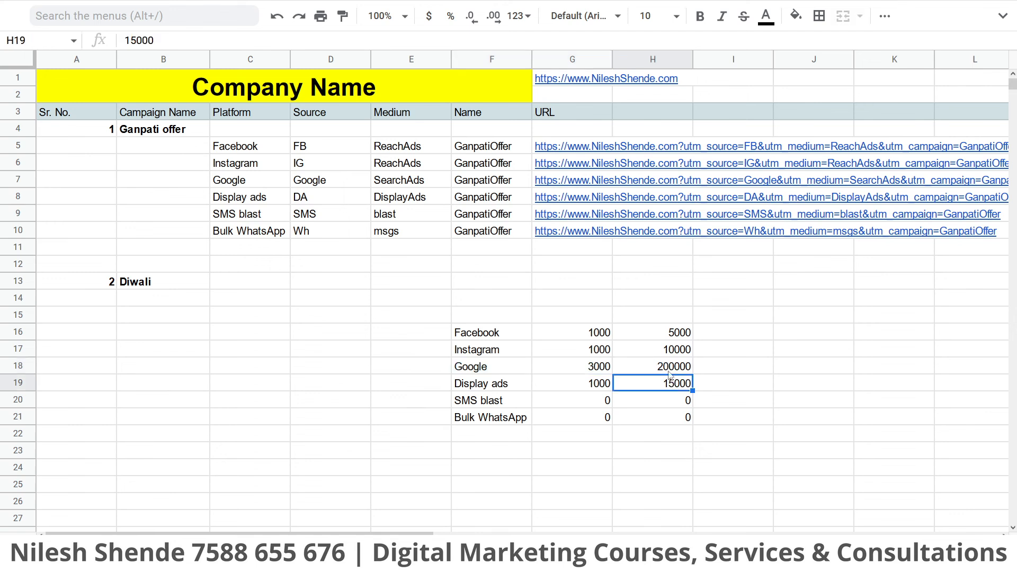
drag(671, 388, 480, 368)
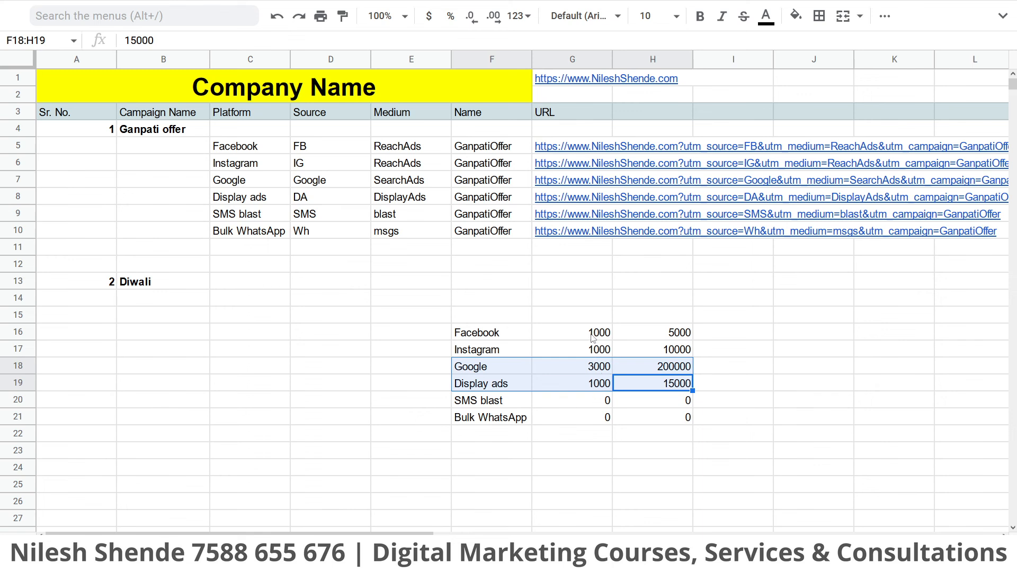
drag(593, 335, 696, 351)
Change the Facebook and Instagram budgets in G16 and G17 to 500
click(623, 339)
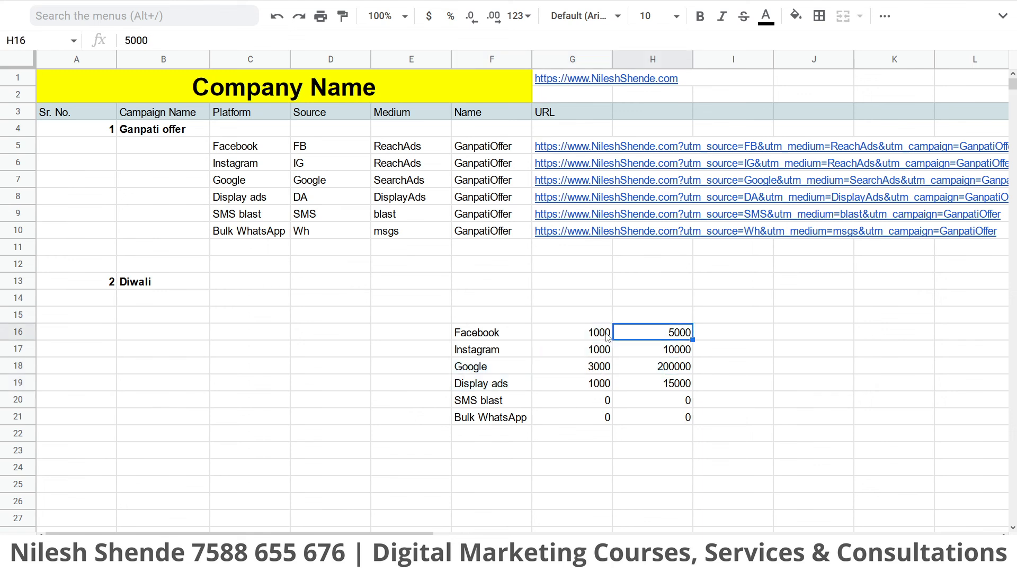
double_click(607, 332)
double_click(607, 332)
text(500)
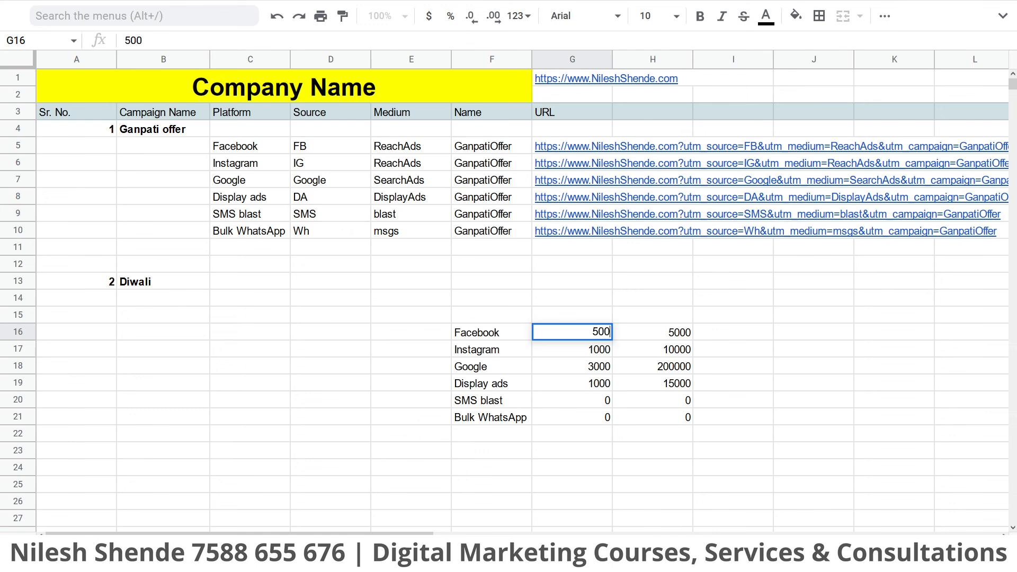
key(Return)
text(500)
key(Return)
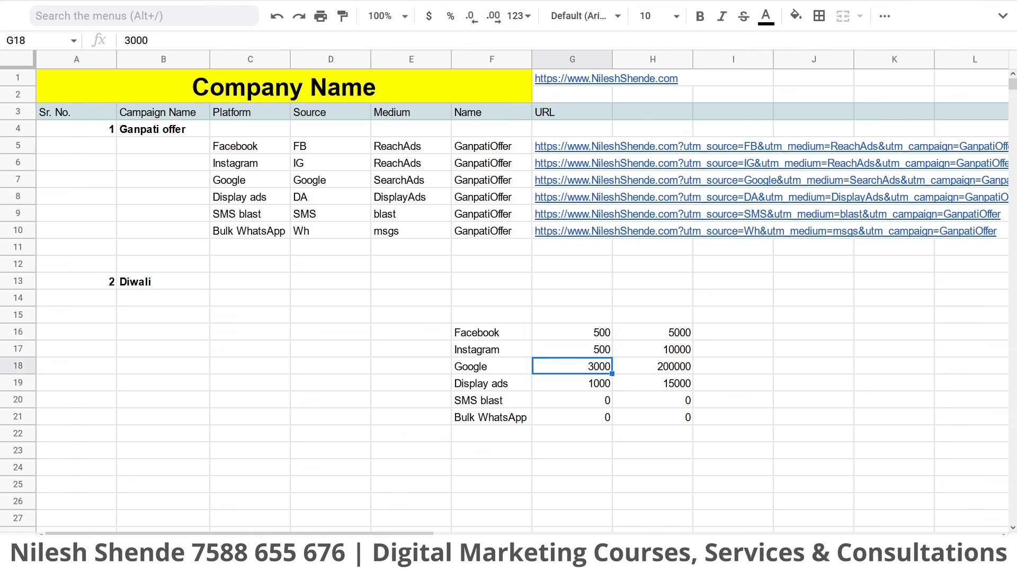
Set the Display ads budget to 2000, correcting the mistyped entries
key(Up)
key(Up)
key(Up)
key(Down)
key(Down)
key(Down)
key(Down)
text(200)
key(Return)
key(Up)
text(300)
key(BackSpace)
key(BackSpace)
key(BackSpace)
text(2000)
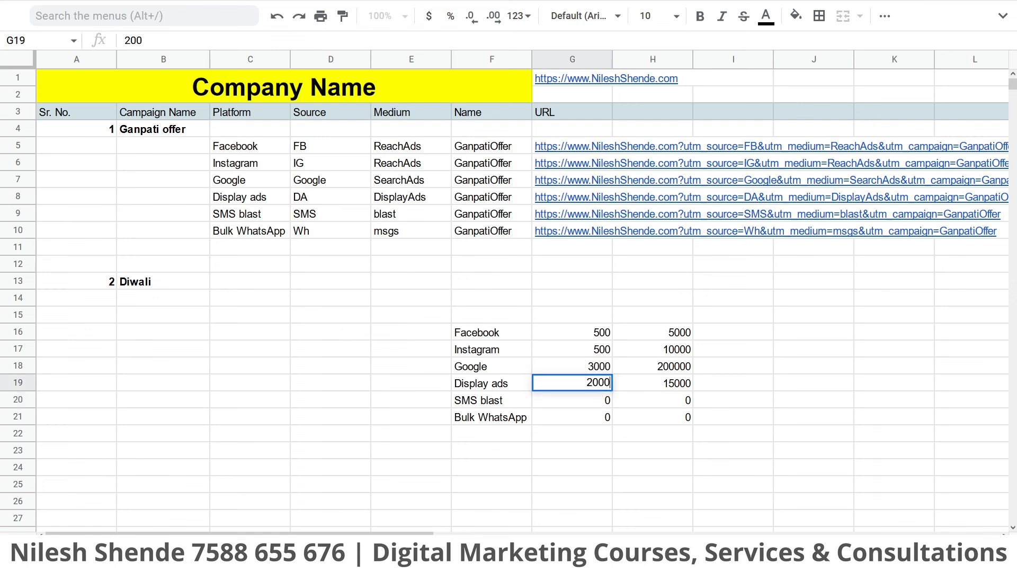
key(Return)
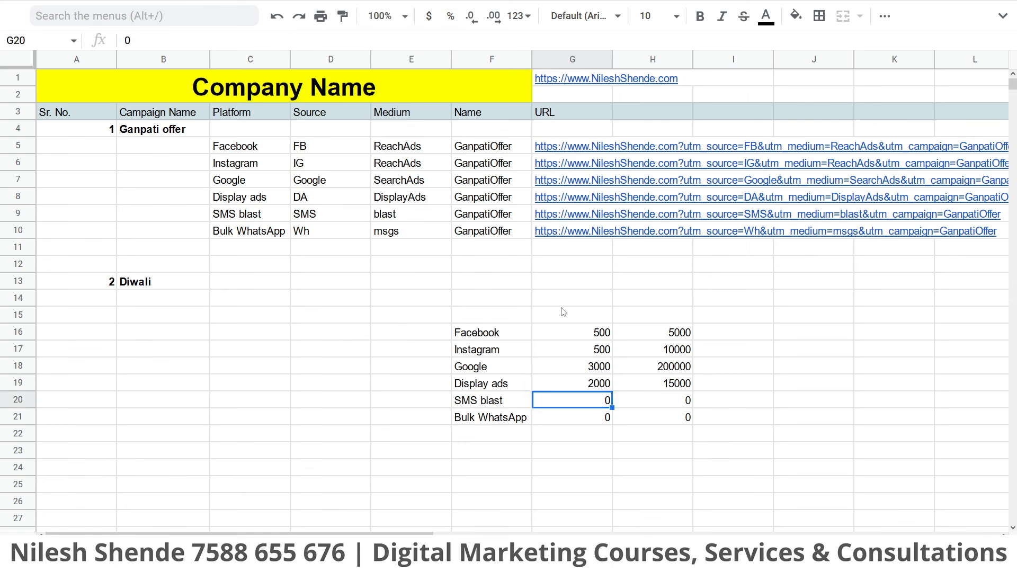
Drag the Facebook-to-Display ads figures from F16:H19 up to C14:E17 under Diwali
drag(664, 372, 671, 388)
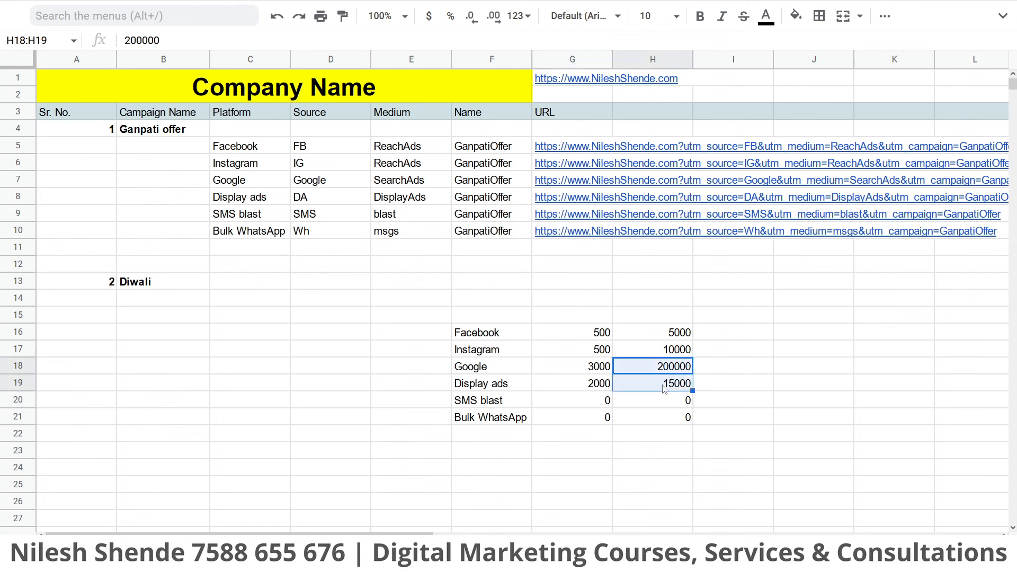
drag(557, 370, 670, 419)
click(655, 419)
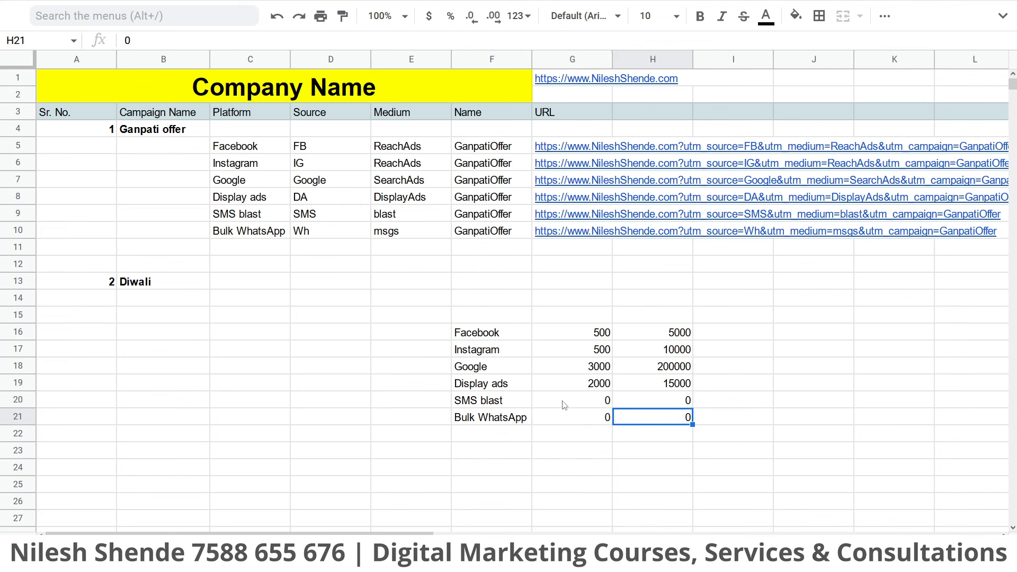
drag(565, 406, 573, 419)
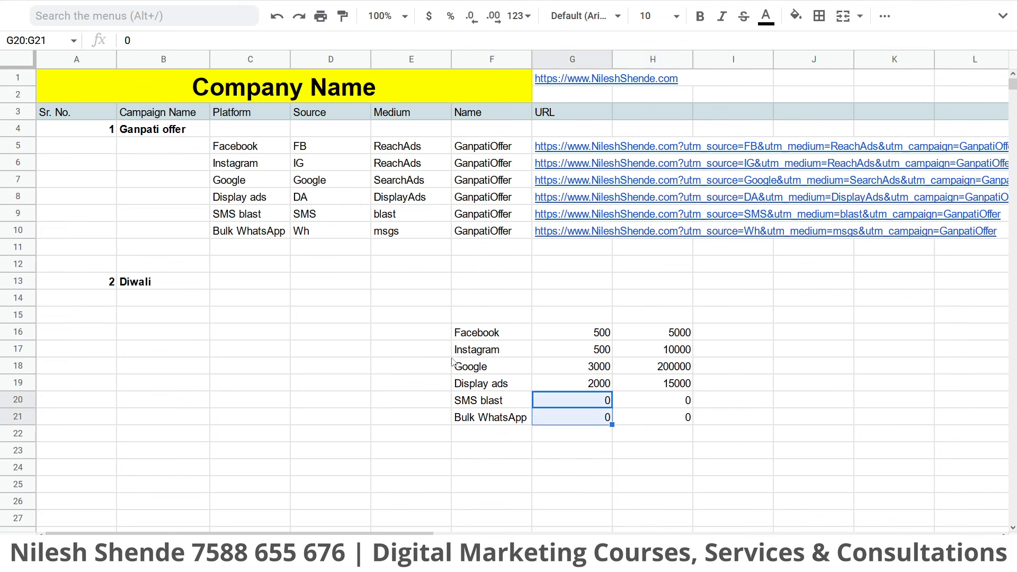
click(400, 371)
drag(419, 333, 684, 418)
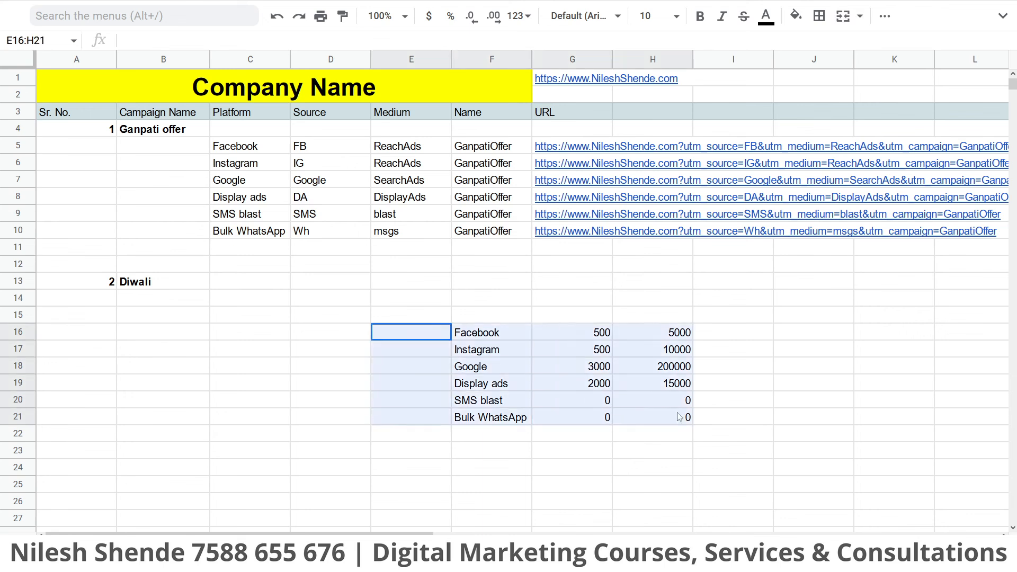
click(589, 389)
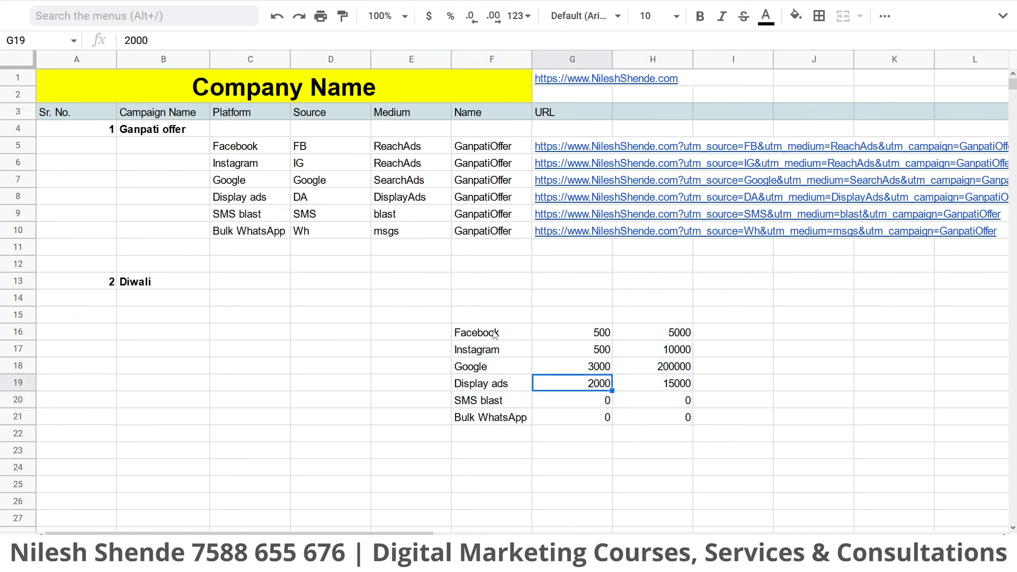
drag(493, 332, 589, 352)
drag(639, 375, 644, 384)
drag(495, 324, 222, 302)
click(313, 442)
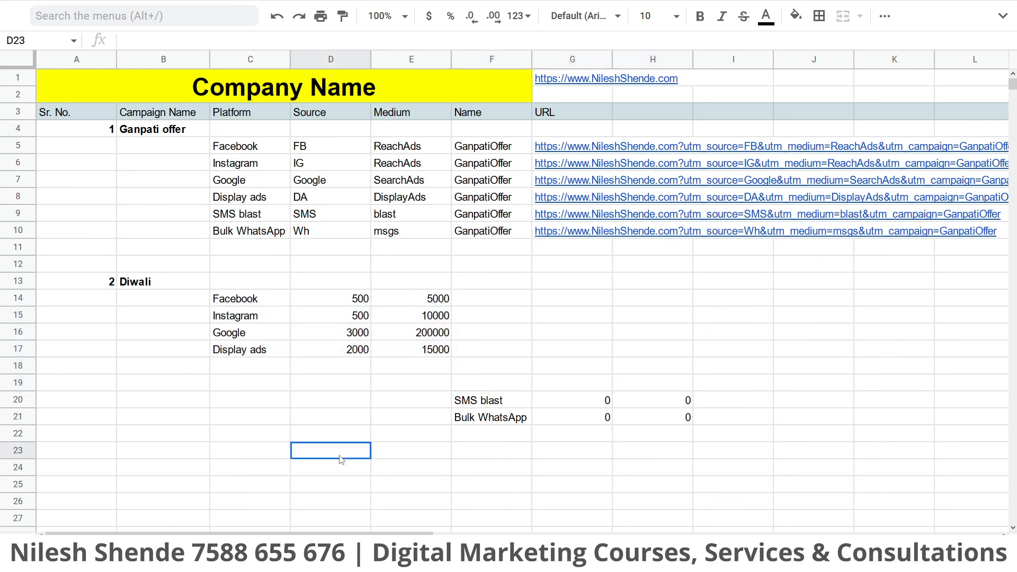
drag(141, 288, 424, 333)
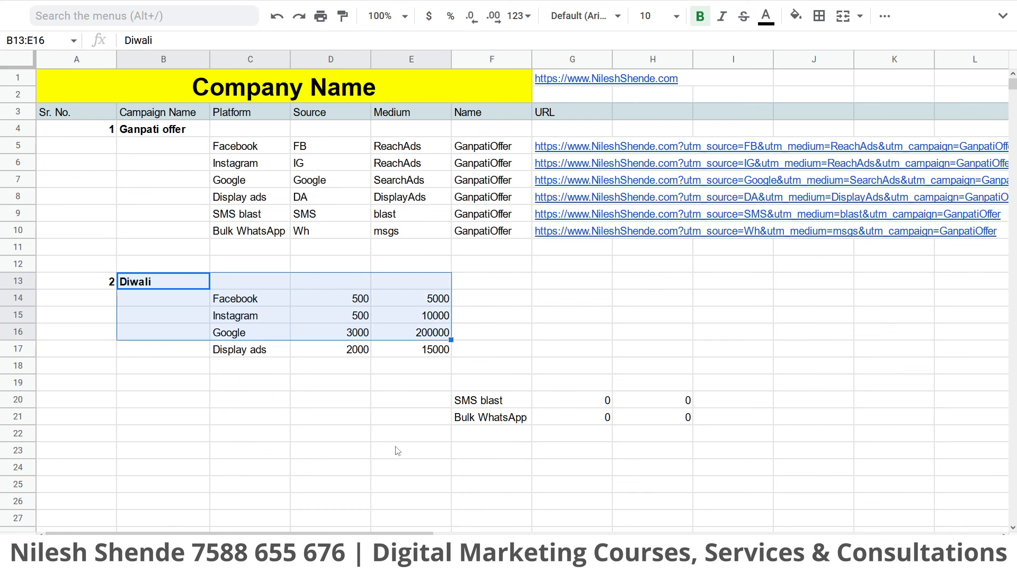
Look over the four platform budget rows under the Diwali entry
click(608, 302)
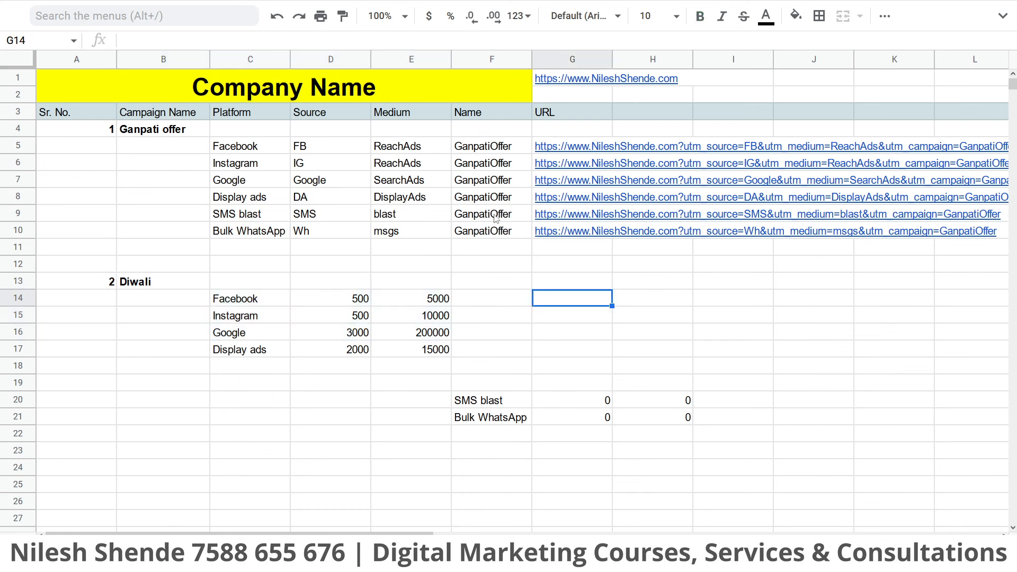
click(471, 306)
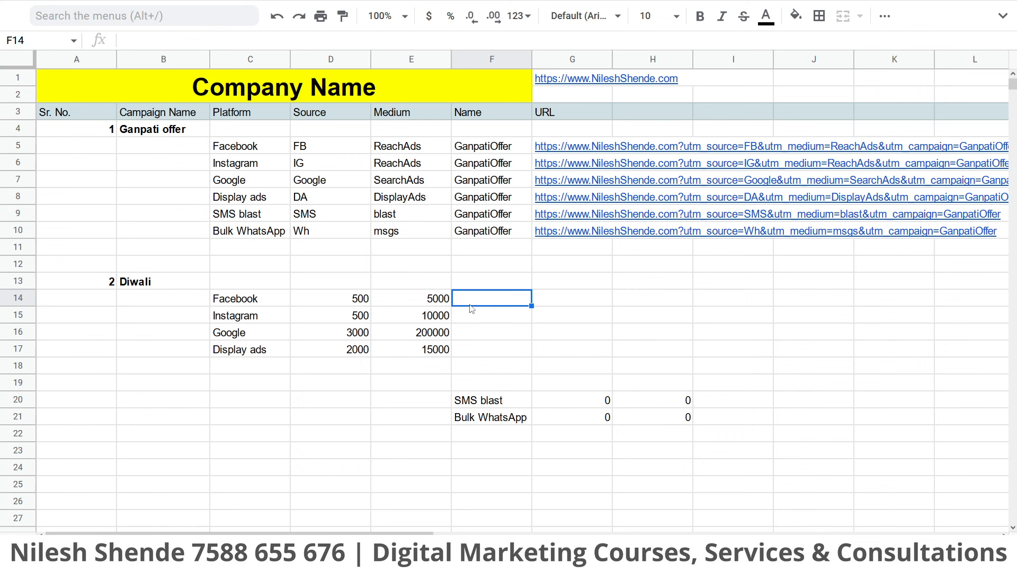
drag(243, 295, 432, 365)
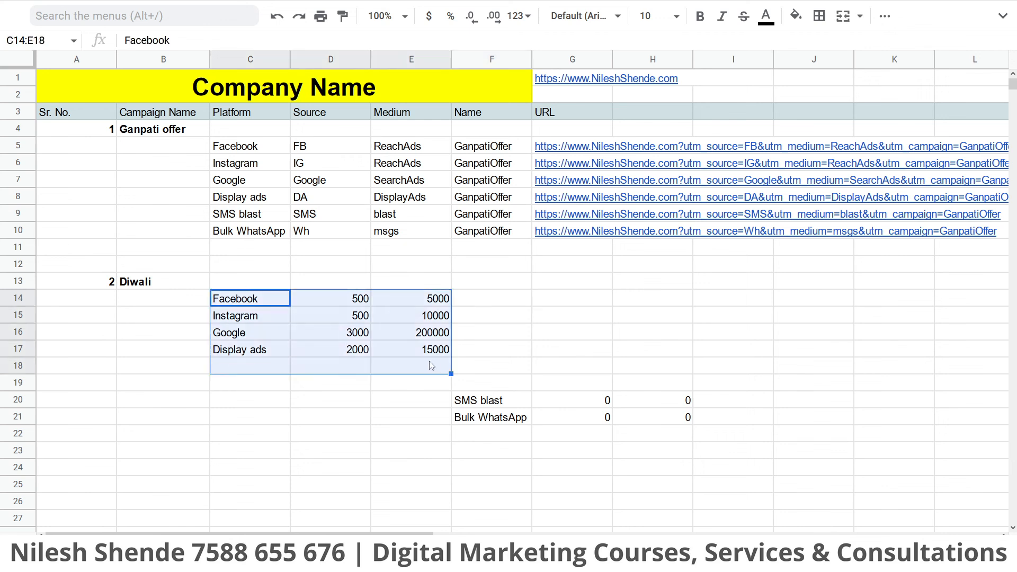
click(574, 305)
drag(690, 334, 924, 357)
click(661, 346)
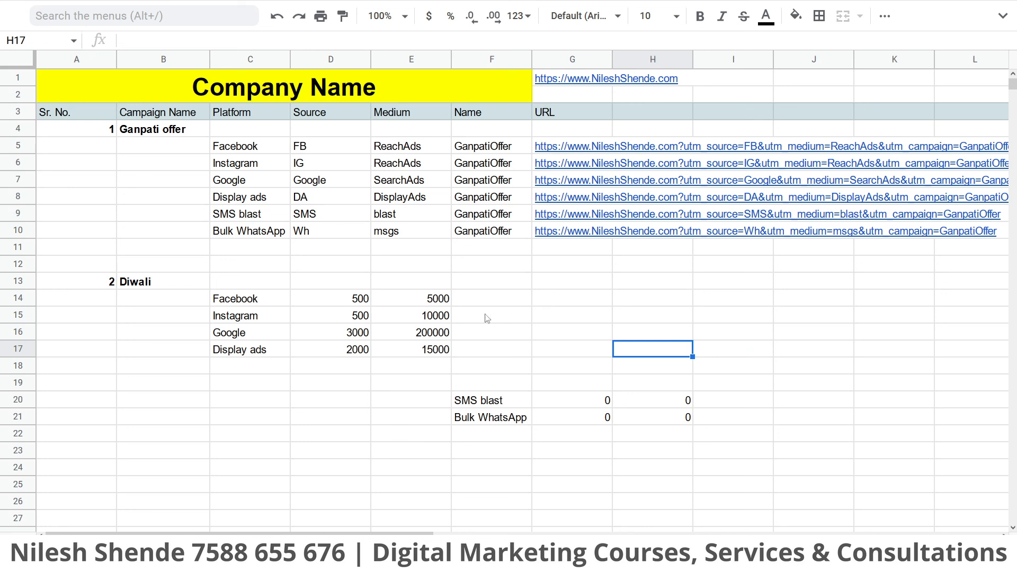
Check the Google UTM URL in G7 and the Facebook UTM URL in G5
click(18, 181)
mouse_move(552, 161)
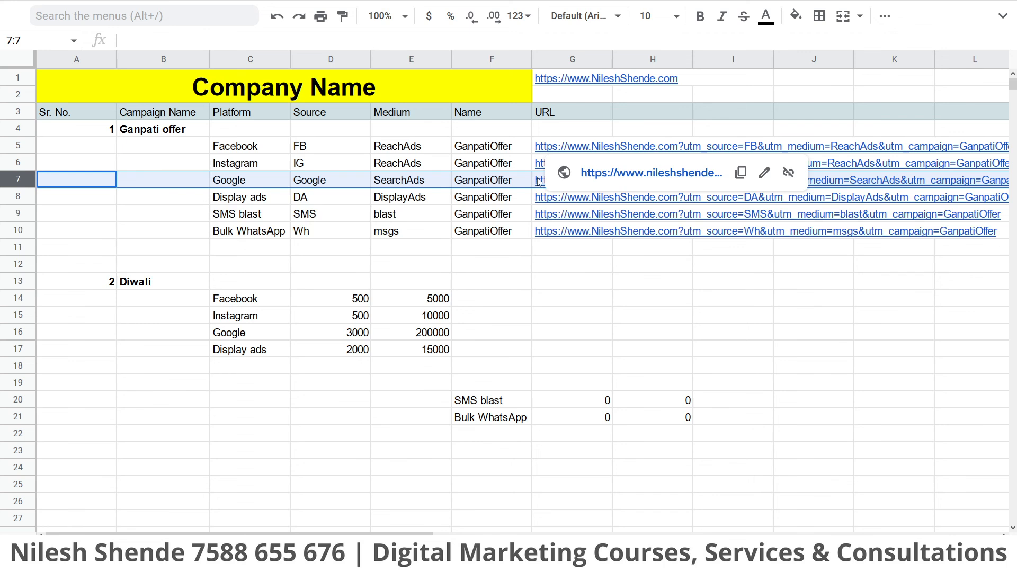
click(536, 182)
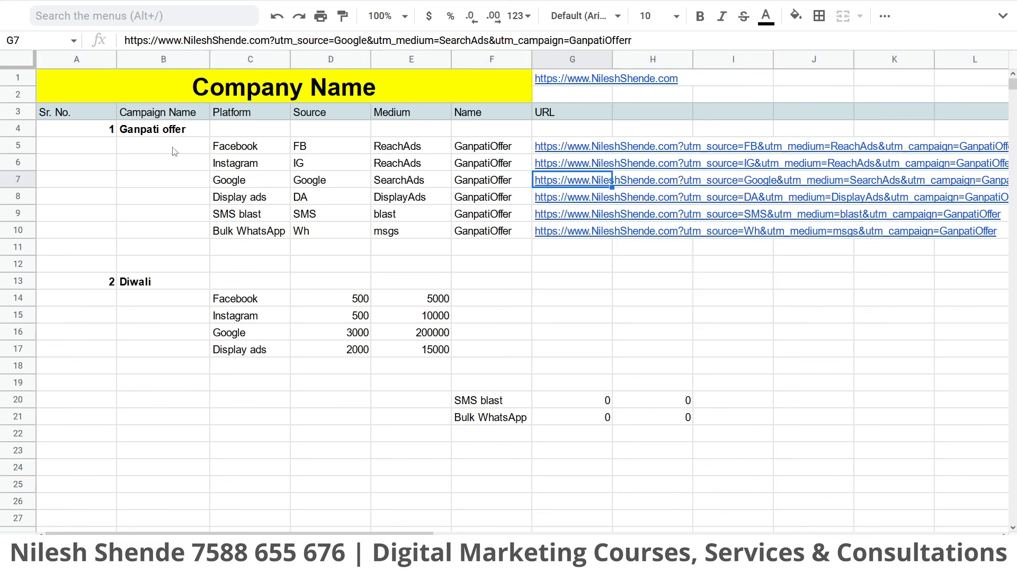
click(17, 146)
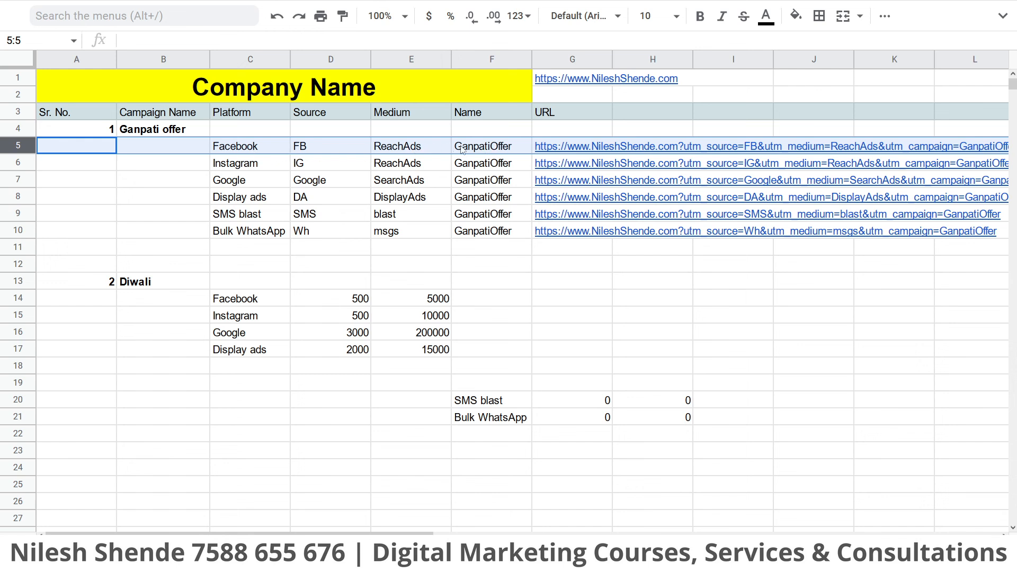
click(568, 148)
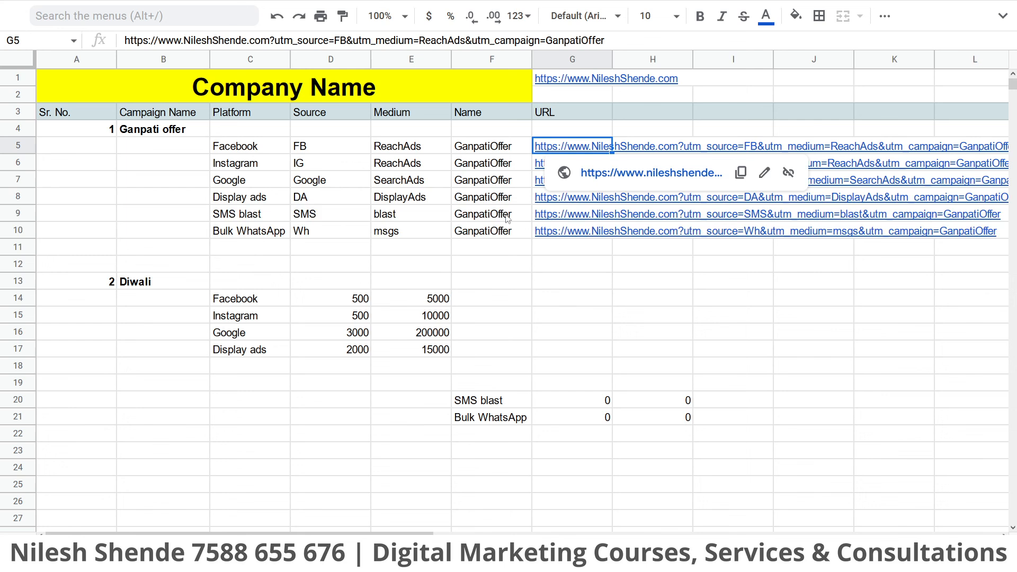
Delete the whole Diwali section in A13:I22, keeping only the Ganpati table
drag(51, 289, 722, 430)
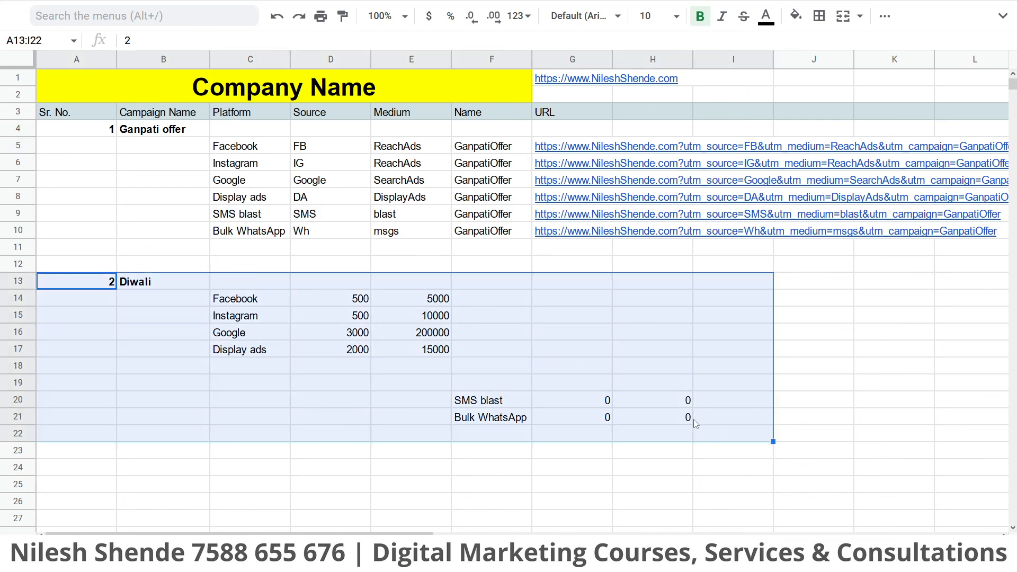
key(Delete)
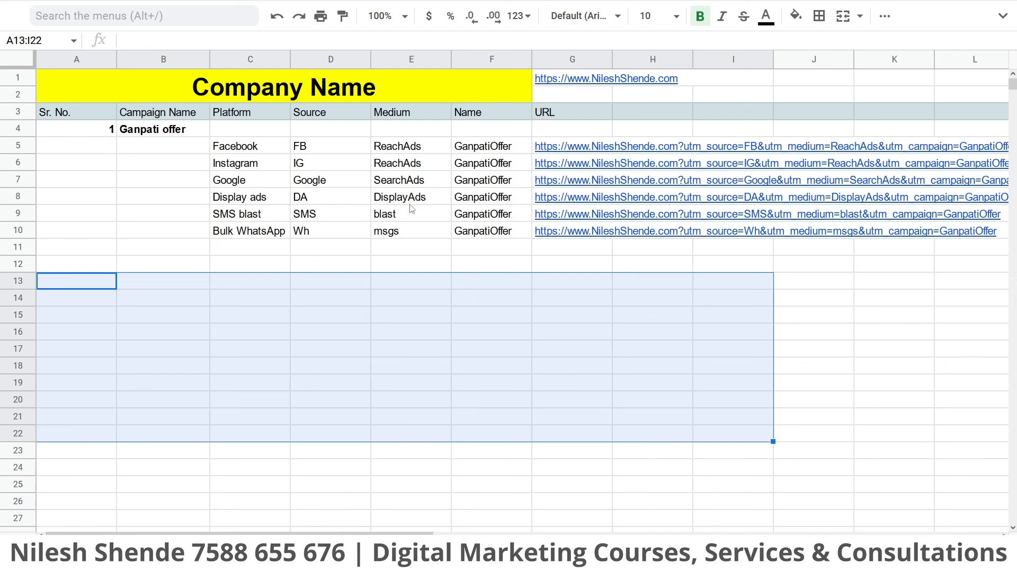
click(155, 135)
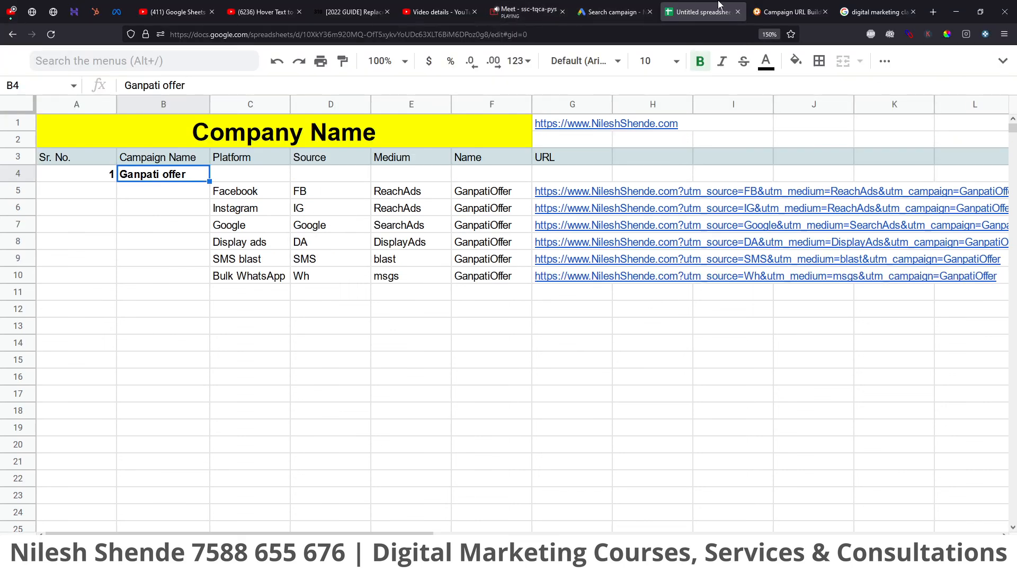
Bring up the Campaign URL Builder page in full screen
click(804, 6)
key(F11)
scroll(784, 189, up, 15)
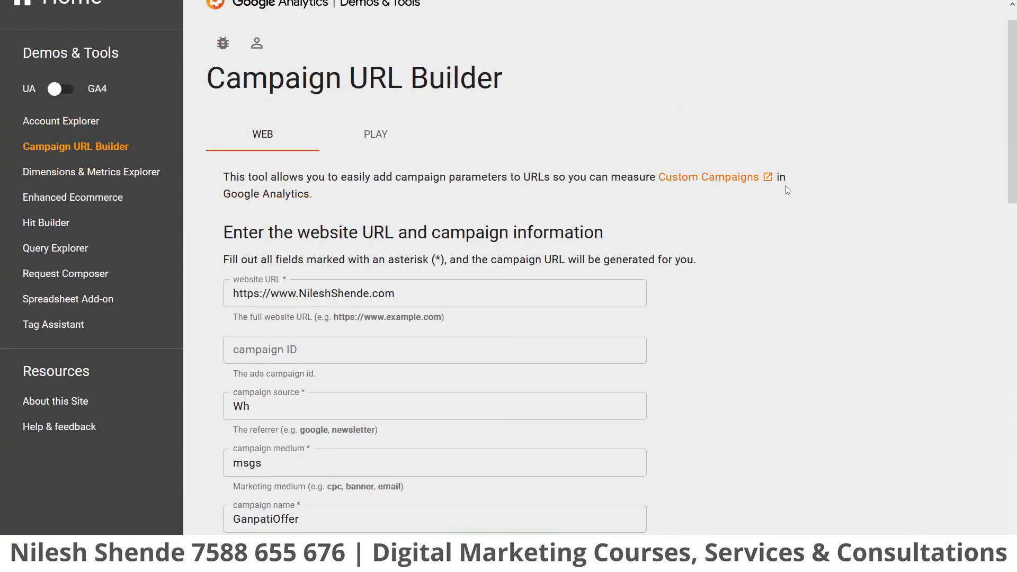
triple_click(373, 98)
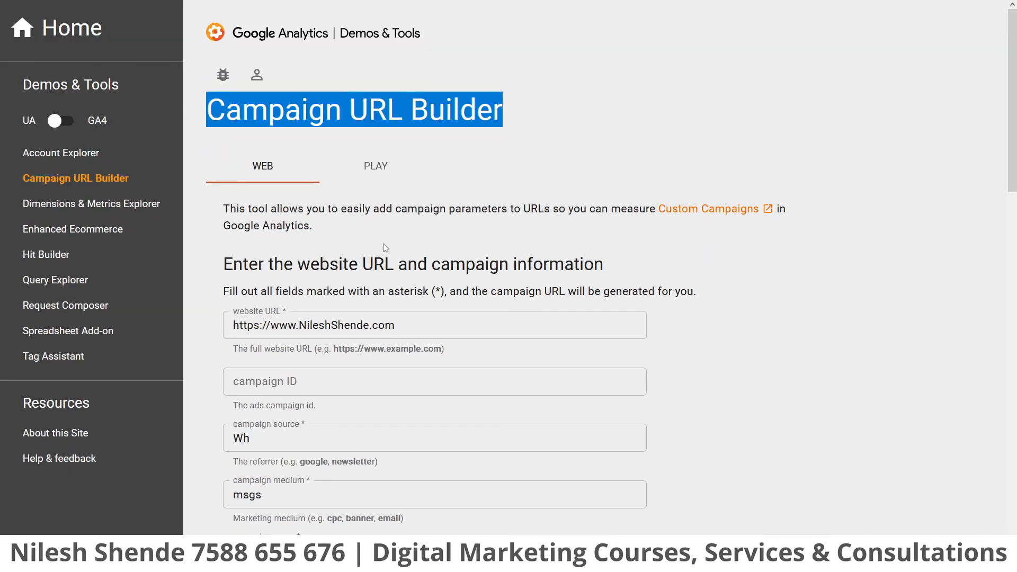
scroll(391, 217, down, 6)
scroll(364, 341, up, 4)
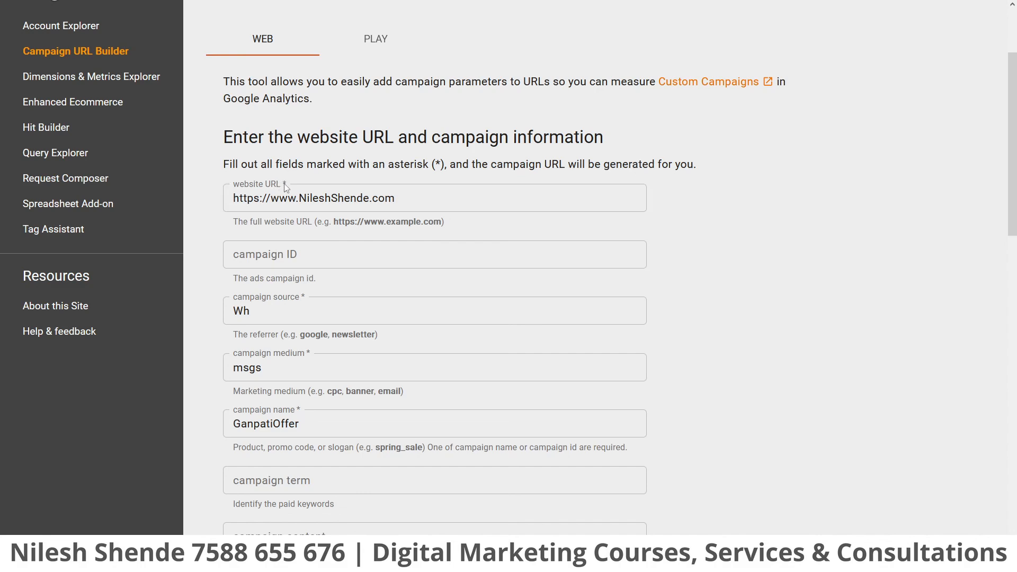
Review source Wh, medium msgs, name GanpatiOffer and the generated URL, then return to Google Ads
click(291, 198)
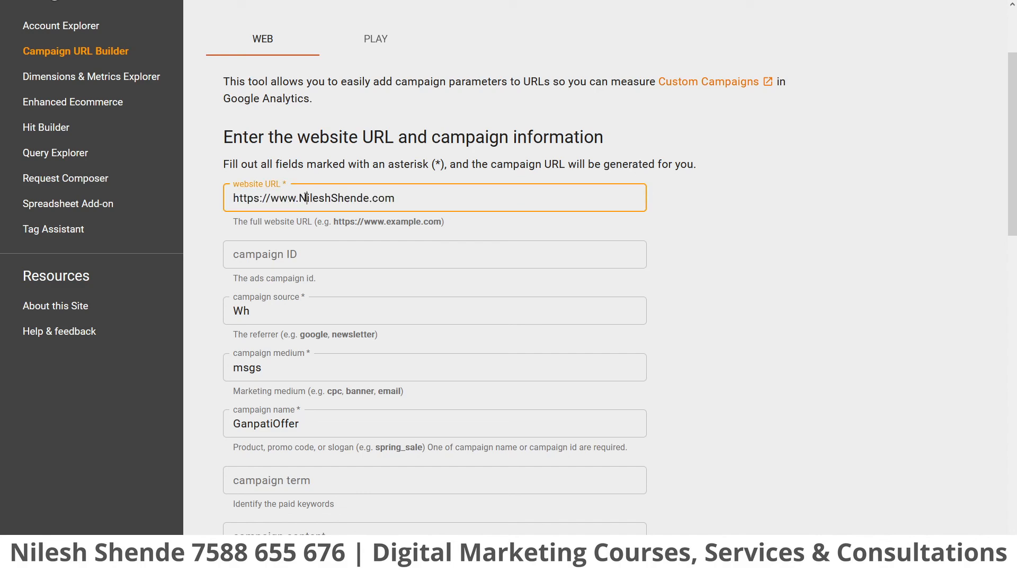
double_click(284, 311)
double_click(317, 370)
double_click(317, 422)
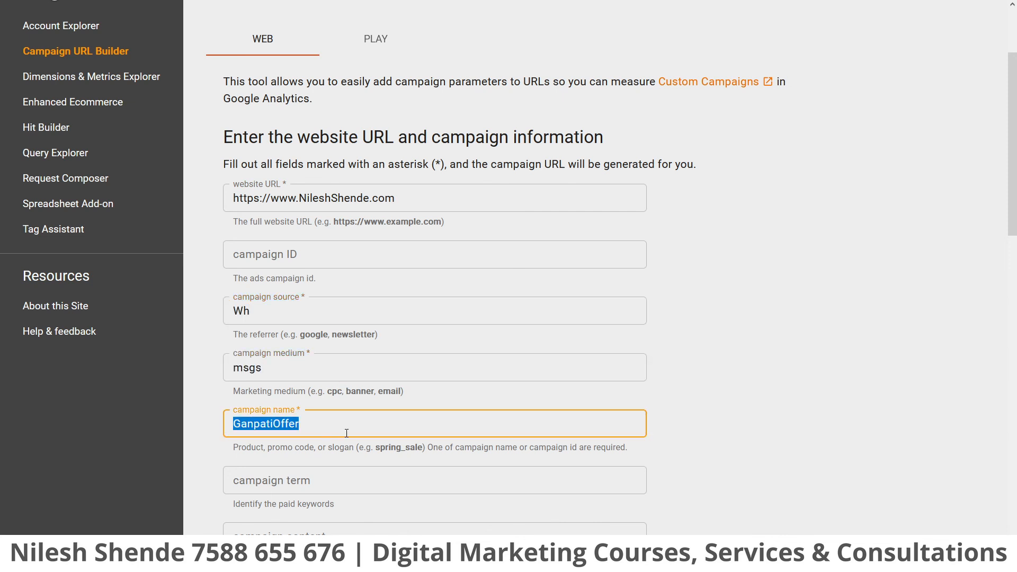
scroll(346, 434, down, 6)
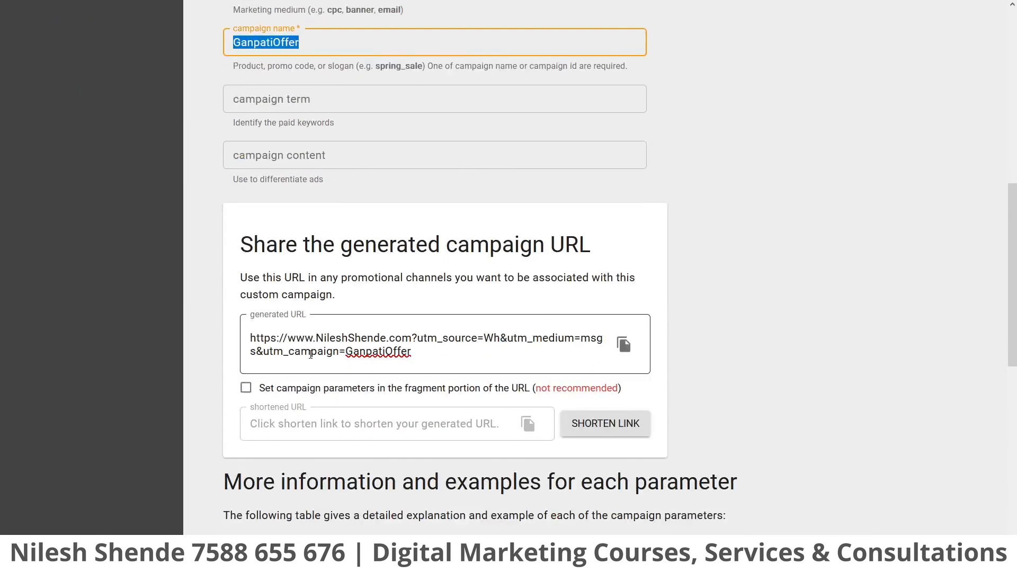
click(233, 359)
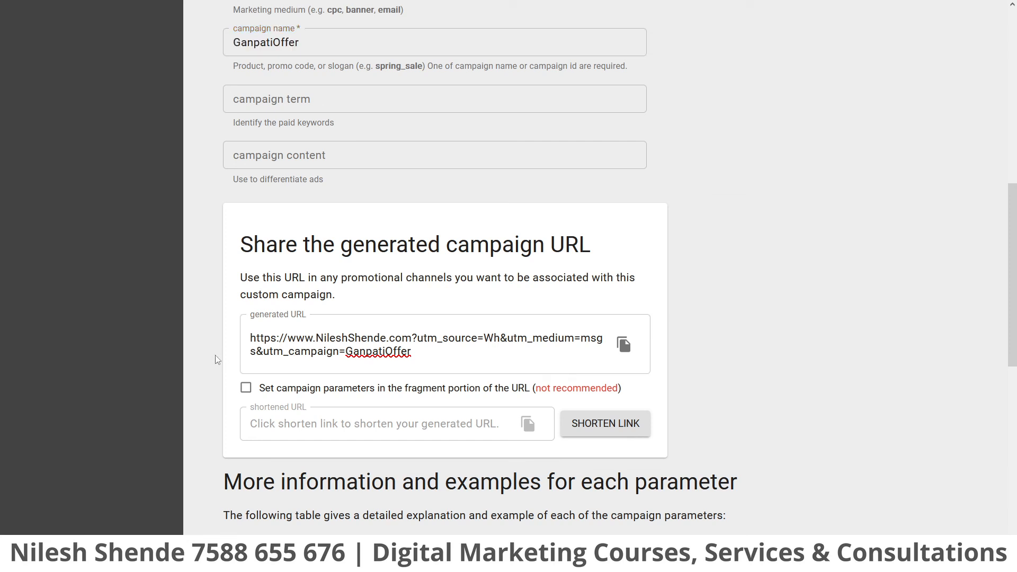
click(629, 6)
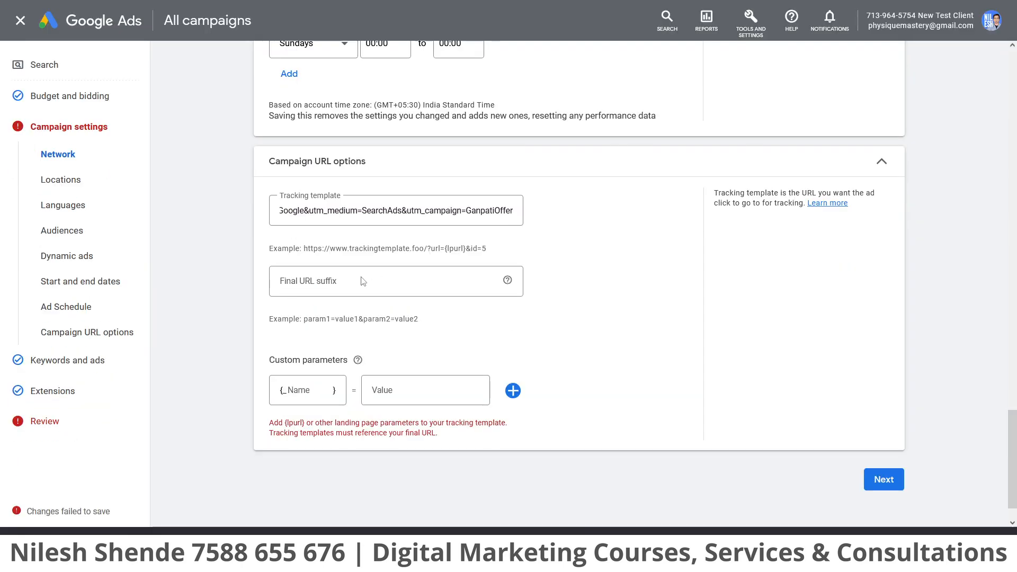
Empty the tracking template field, removing the SearchAds URL
double_click(363, 212)
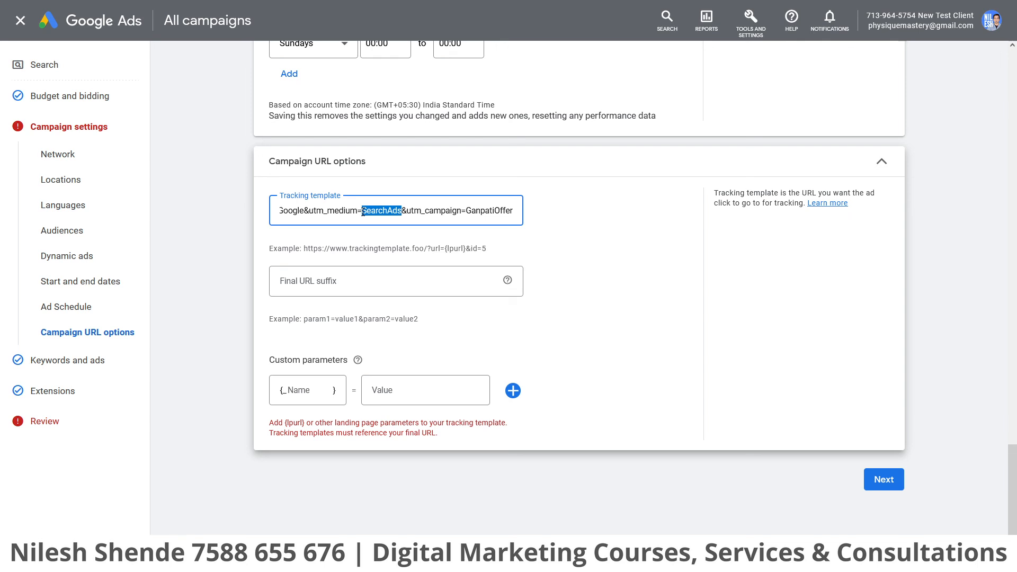
triple_click(363, 212)
key(BackSpace)
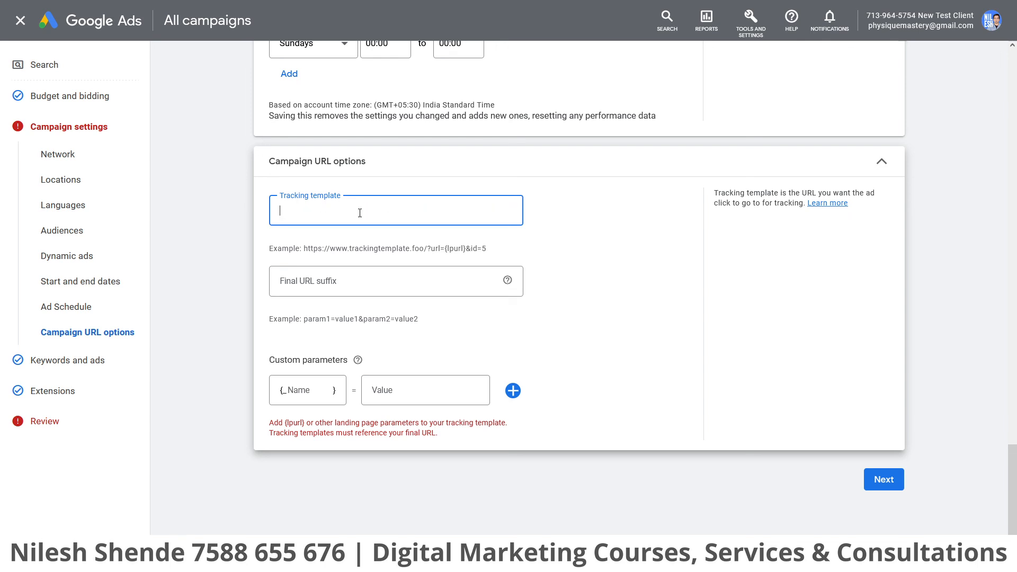
click(847, 479)
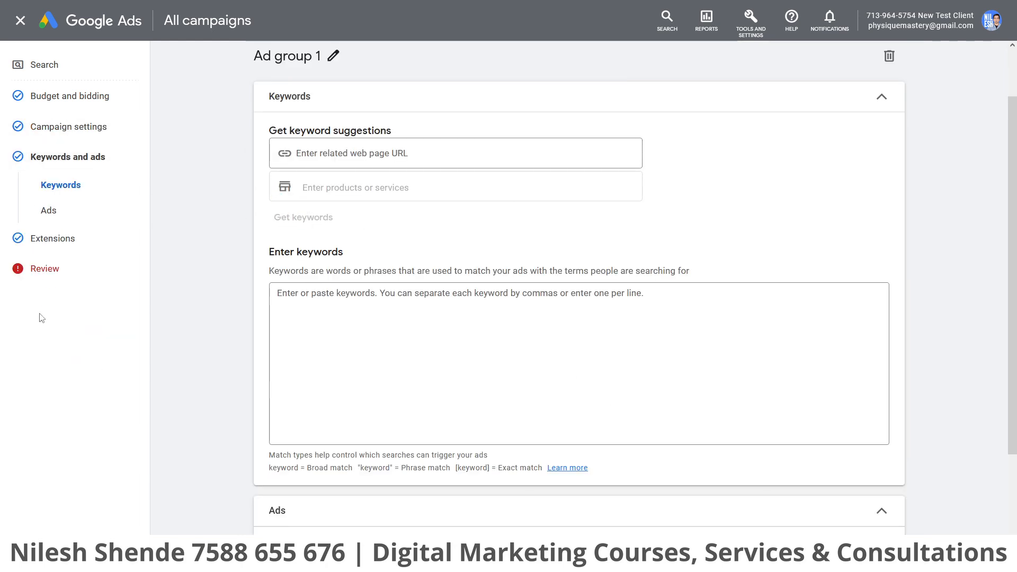
Recheck the campaign settings and advance to the Keywords and ads step for Ad group 1
click(72, 129)
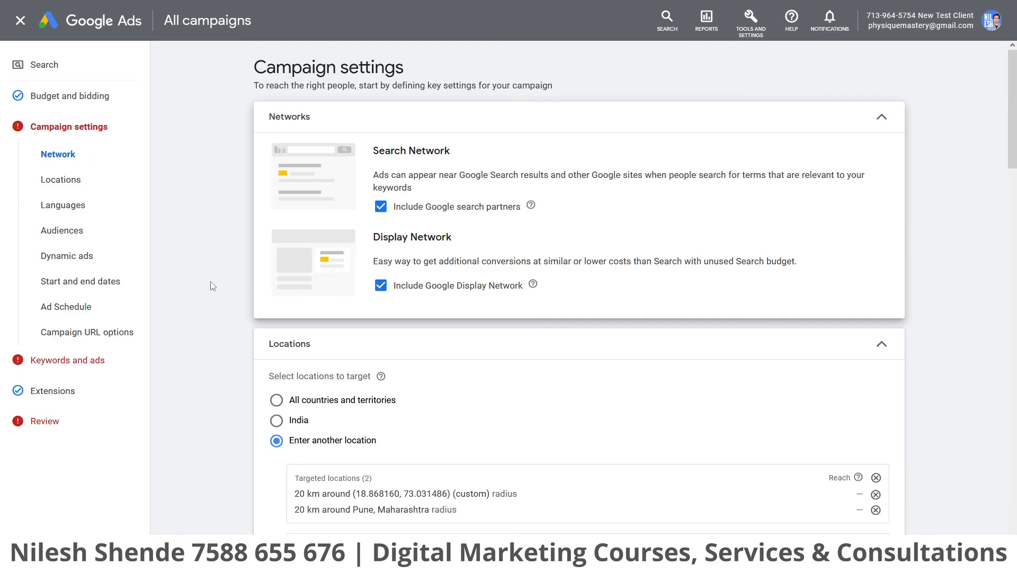
scroll(202, 284, down, 8)
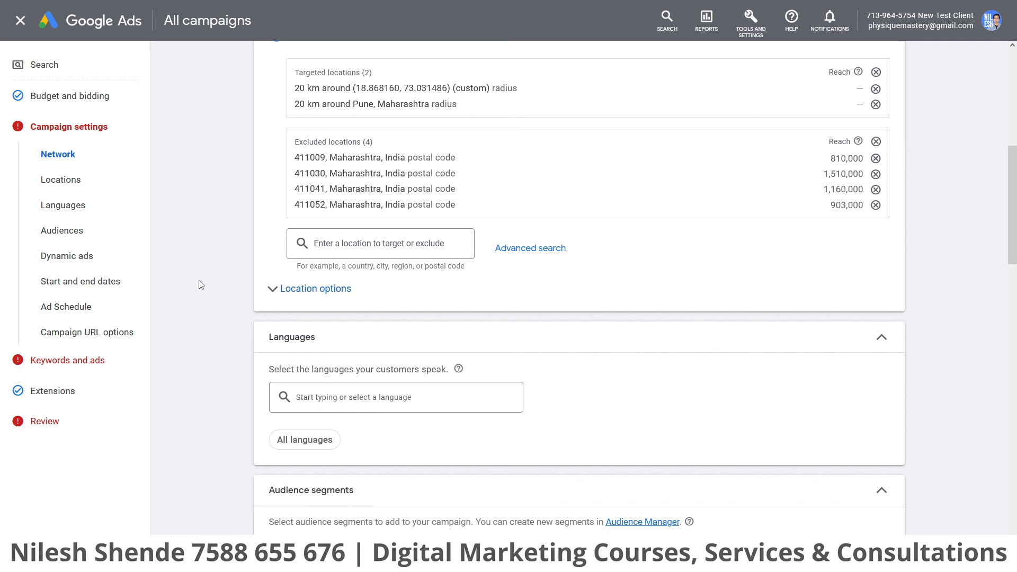
scroll(201, 285, down, 2)
scroll(201, 285, up, 8)
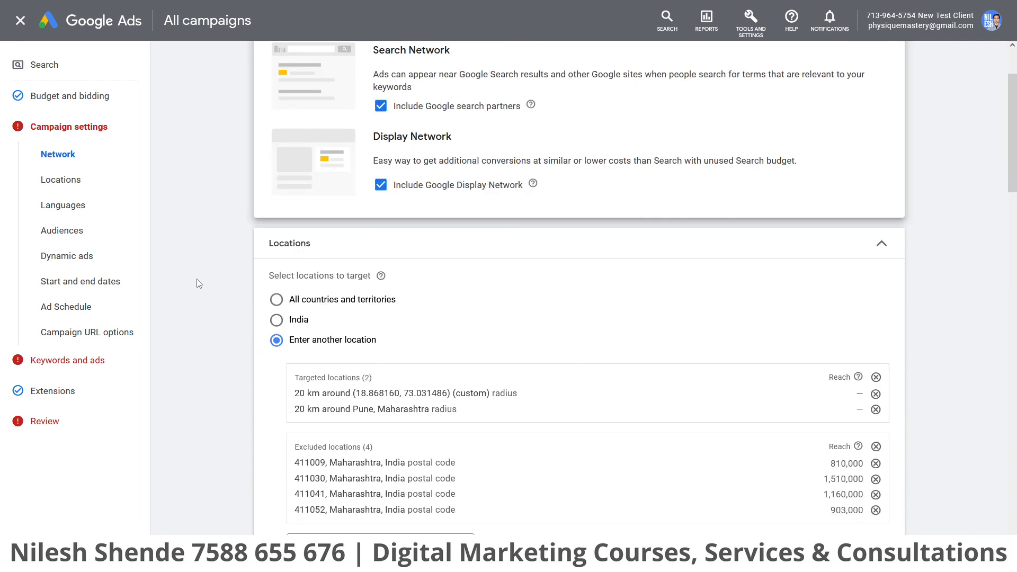
scroll(175, 260, up, 2)
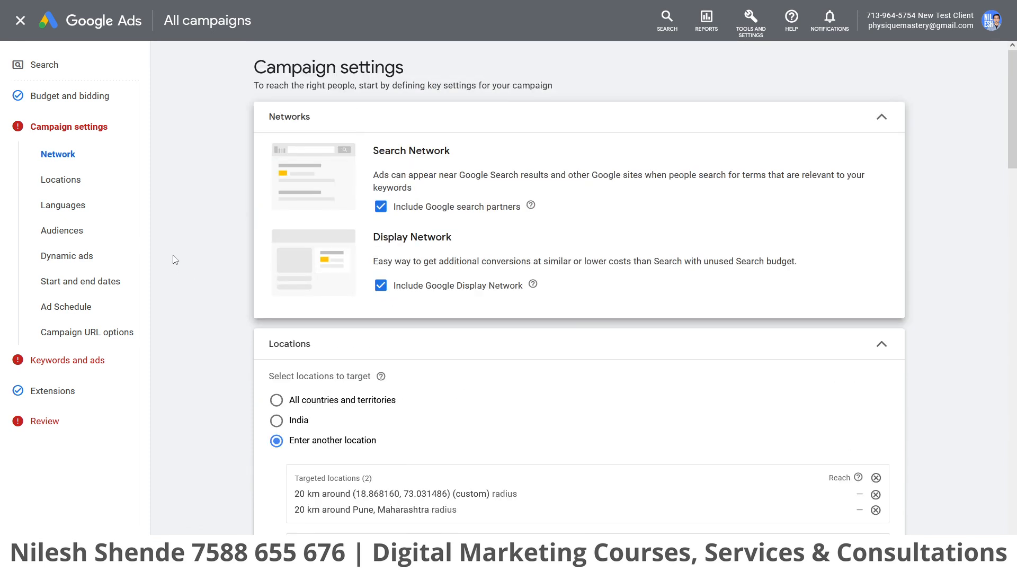
scroll(175, 259, down, 20)
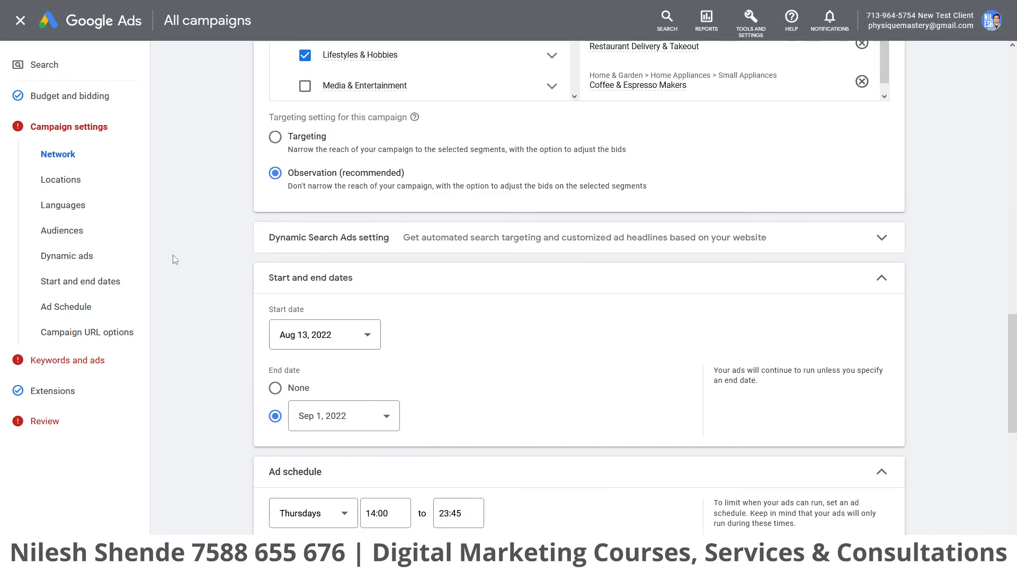
scroll(175, 260, down, 4)
scroll(175, 259, down, 7)
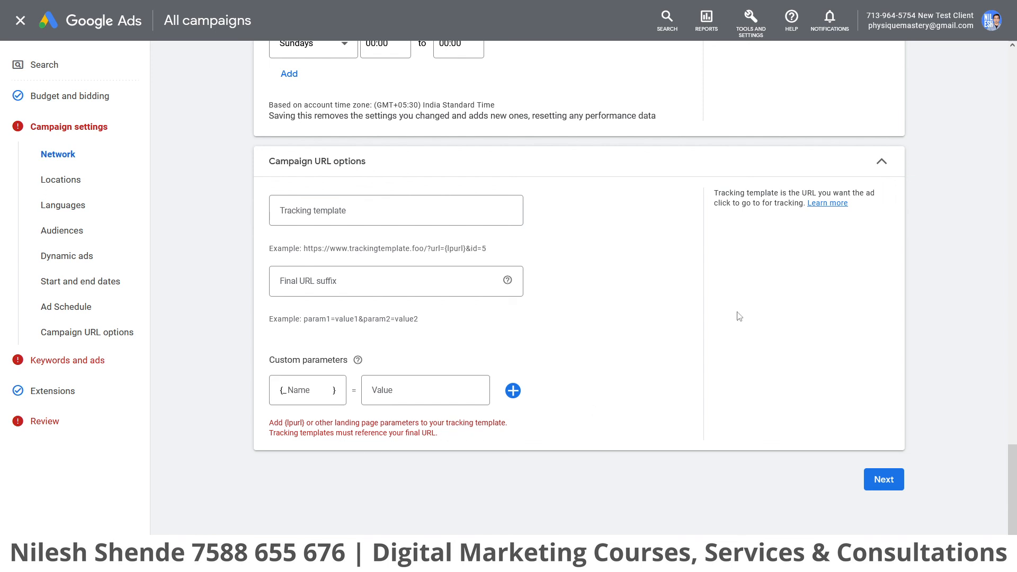
click(861, 166)
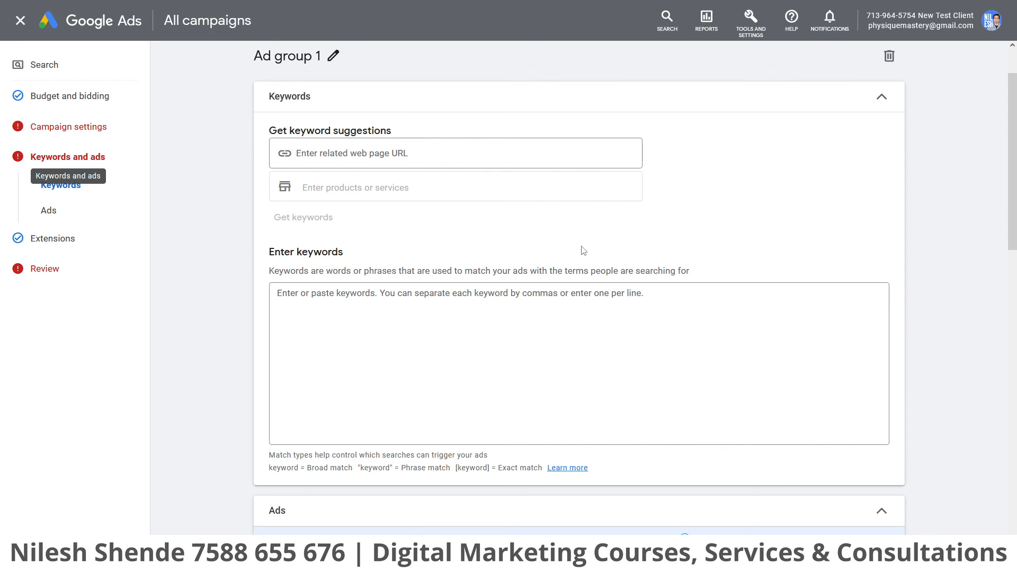
mouse_move(747, 3)
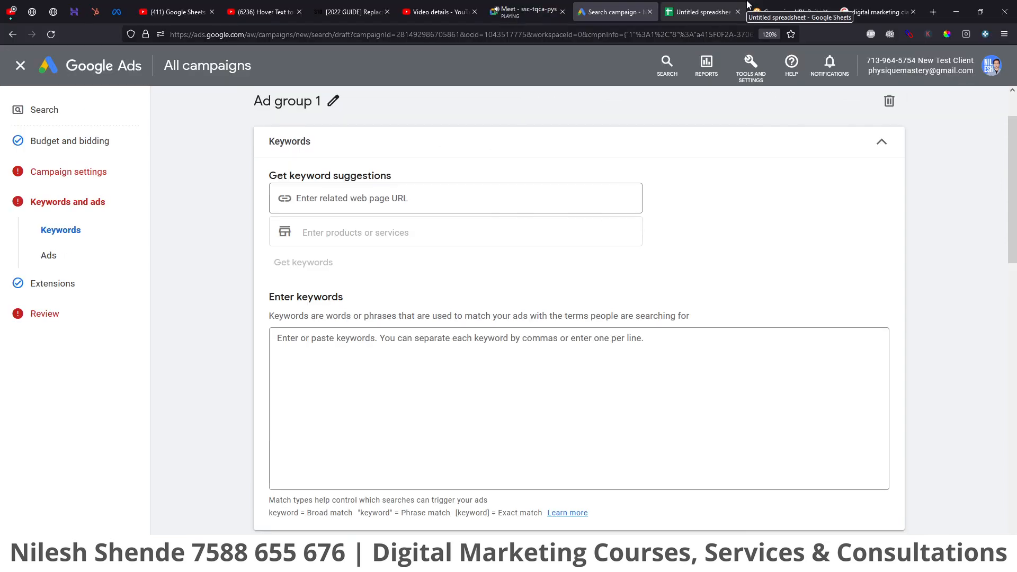
key(super)
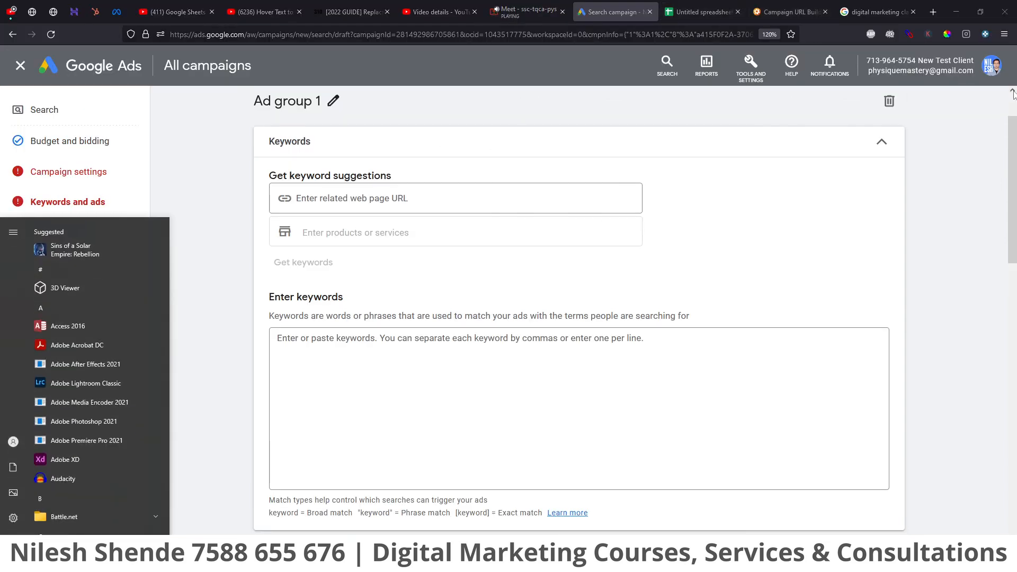
click(918, 144)
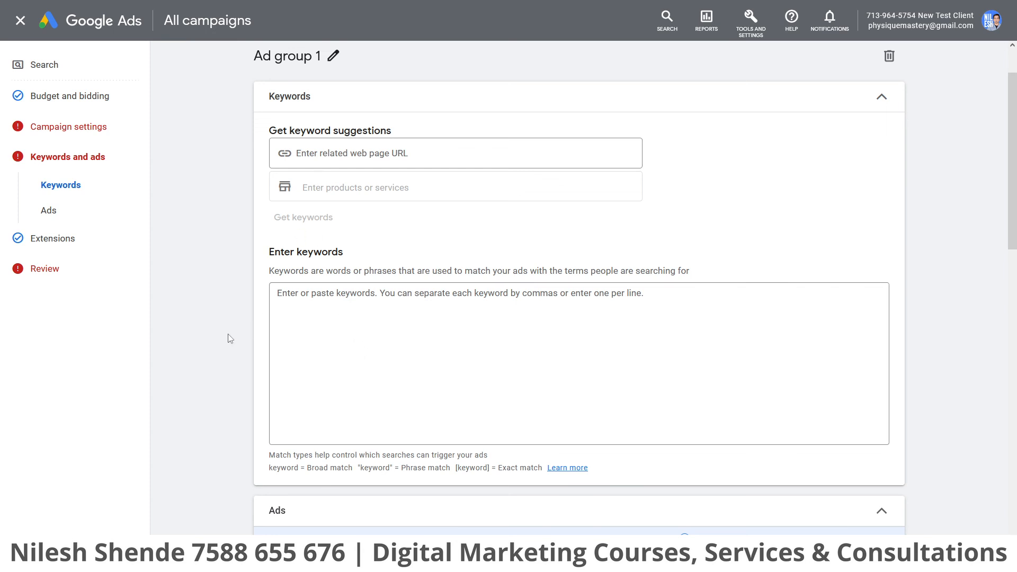
scroll(225, 339, down, 5)
scroll(218, 339, down, 7)
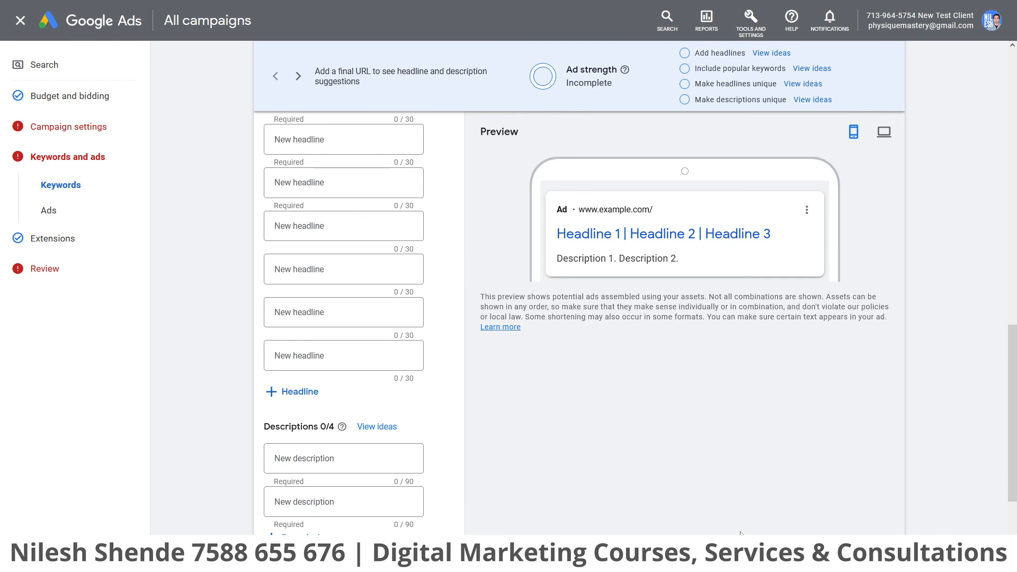
key(super)
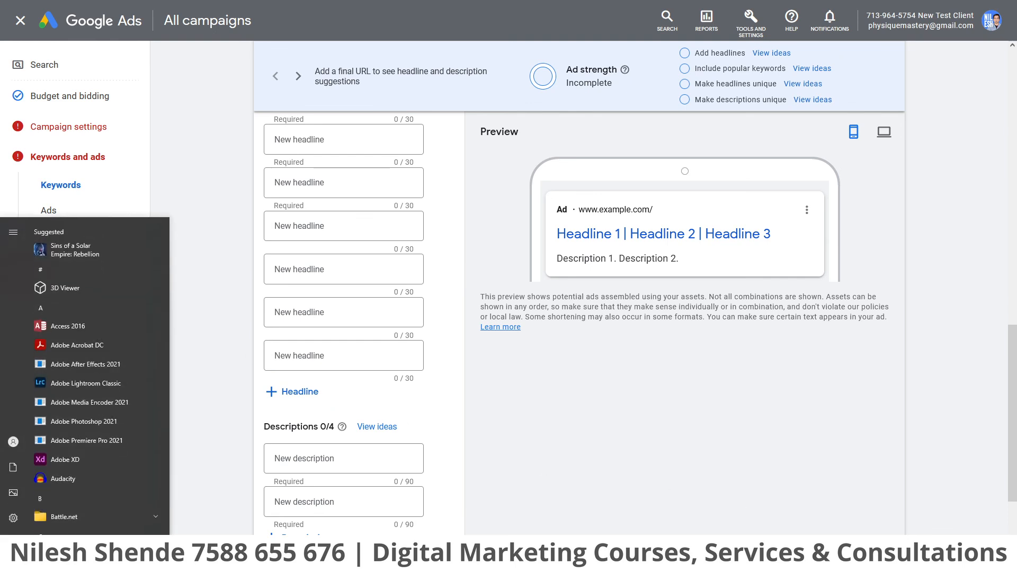
click(705, 430)
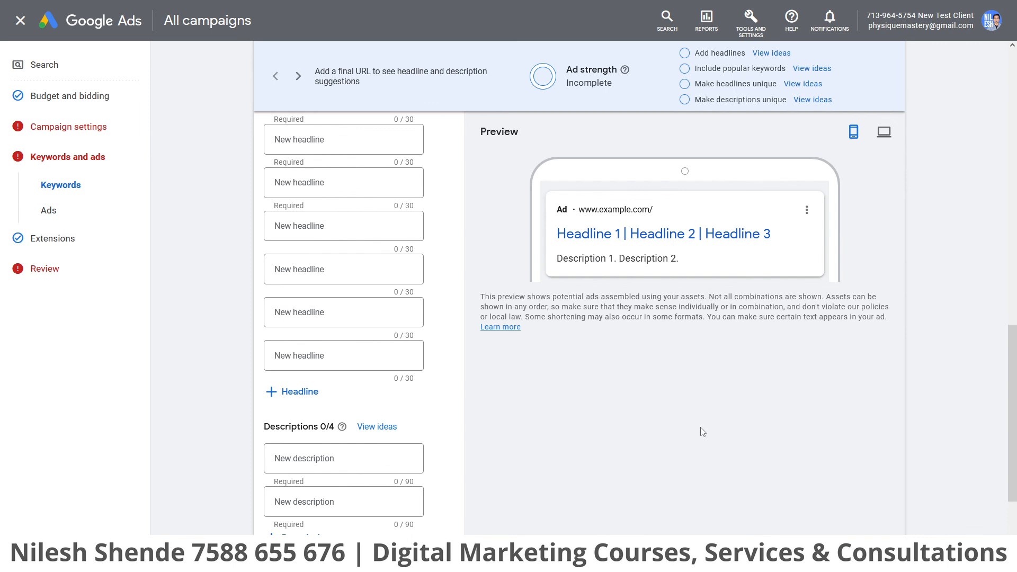
scroll(622, 453, up, 3)
scroll(623, 454, up, 2)
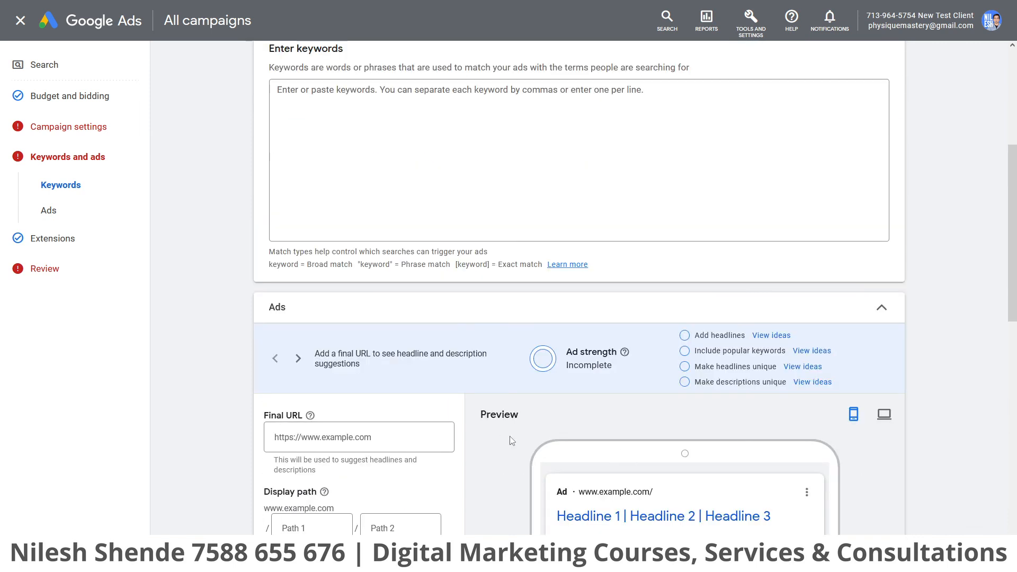
scroll(509, 441, up, 5)
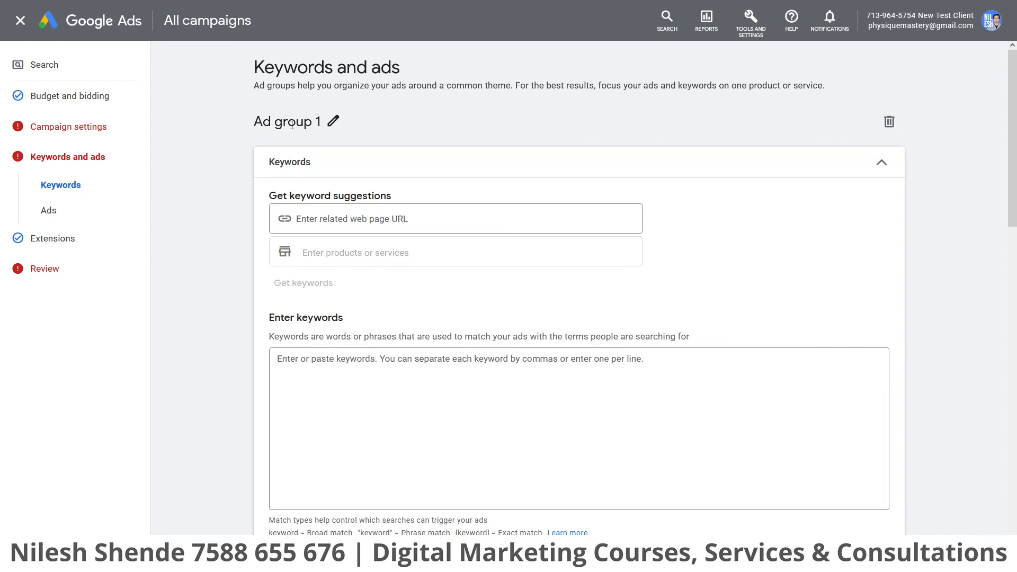
double_click(256, 121)
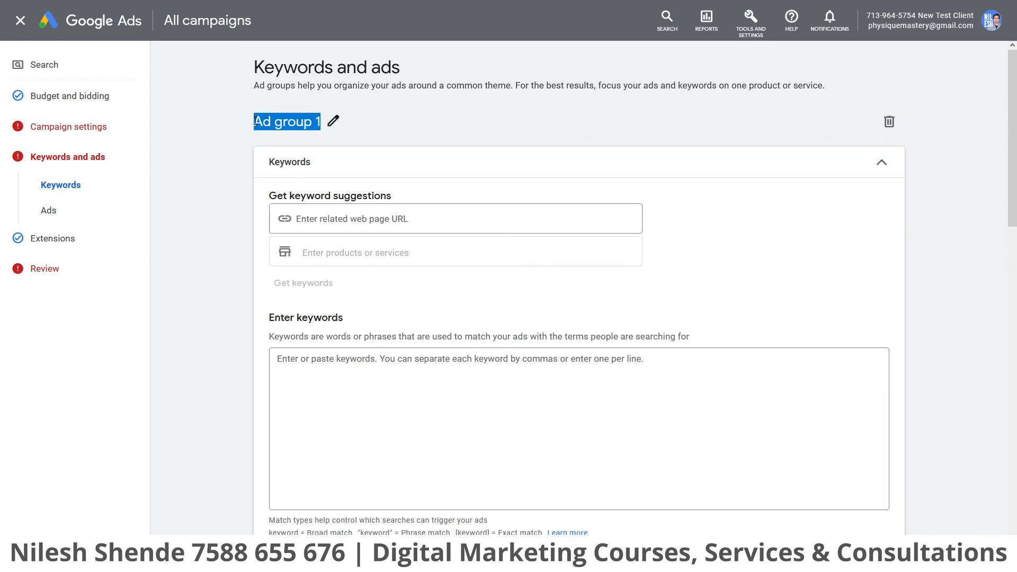
click(273, 121)
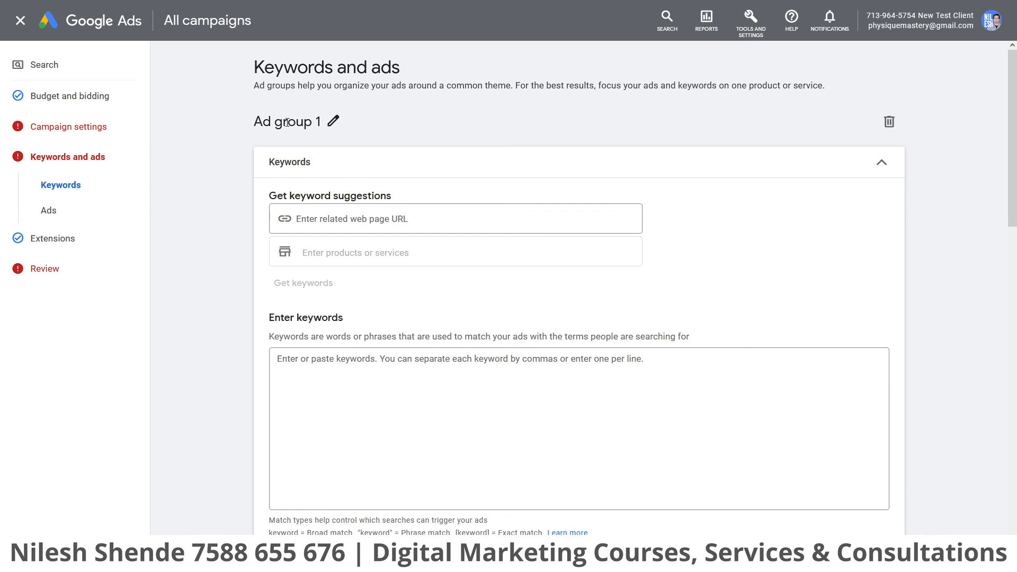
triple_click(287, 123)
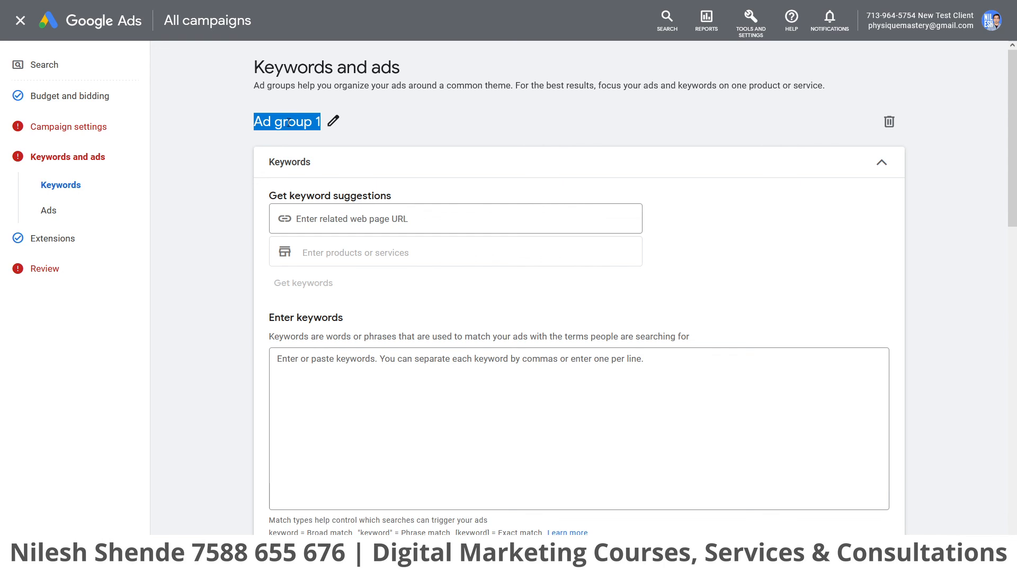
click(378, 127)
scroll(217, 330, down, 7)
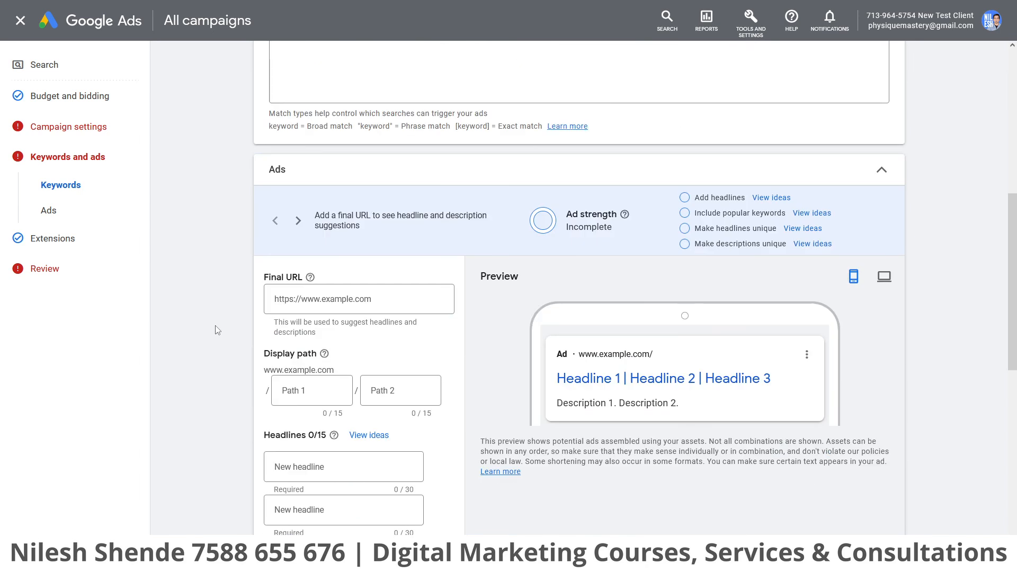
scroll(218, 330, down, 8)
scroll(217, 329, up, 10)
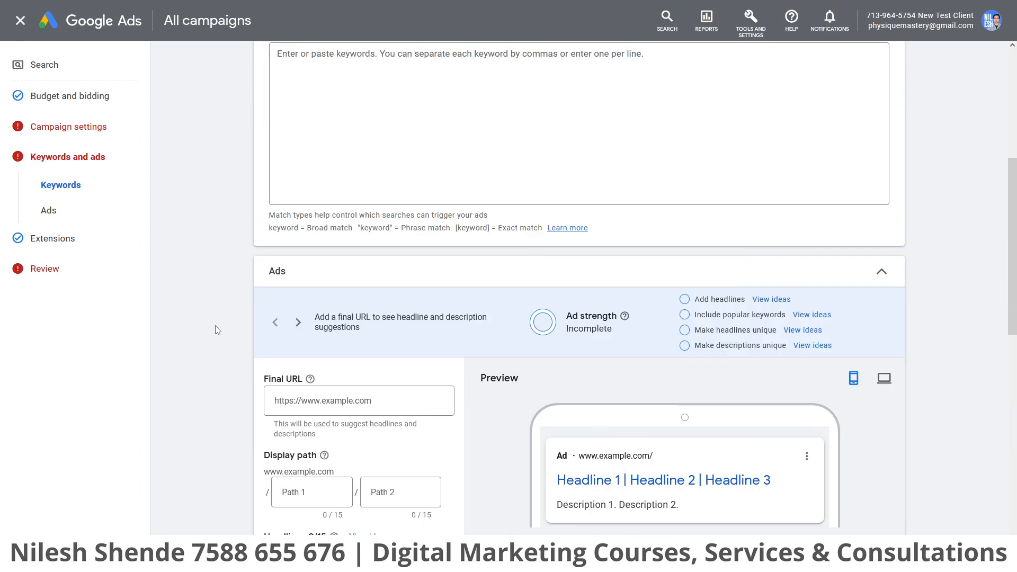
scroll(217, 329, up, 6)
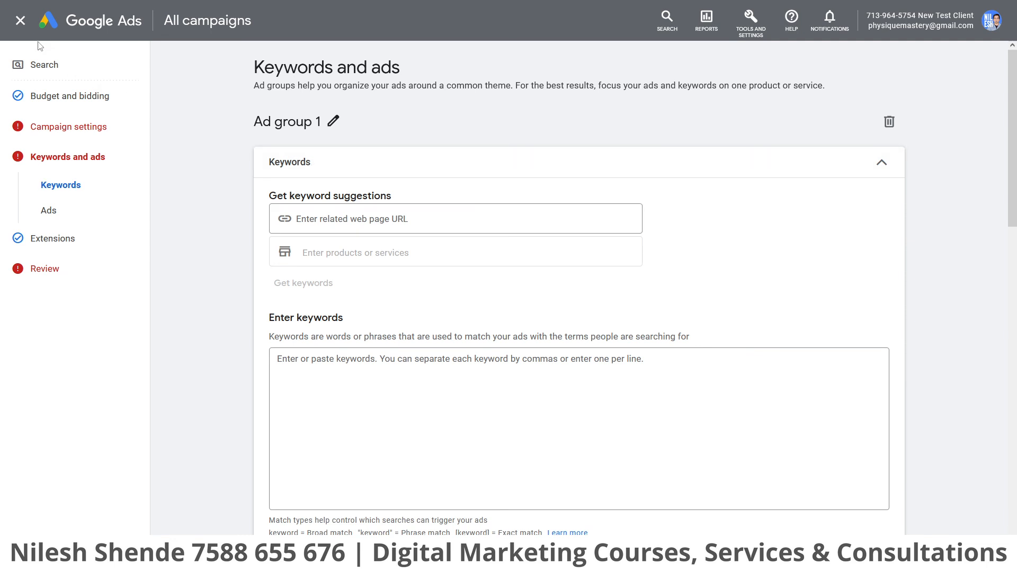
Switch to another Google Ads account showing 16 campaigns, 319 clicks and 31K impressions
click(98, 30)
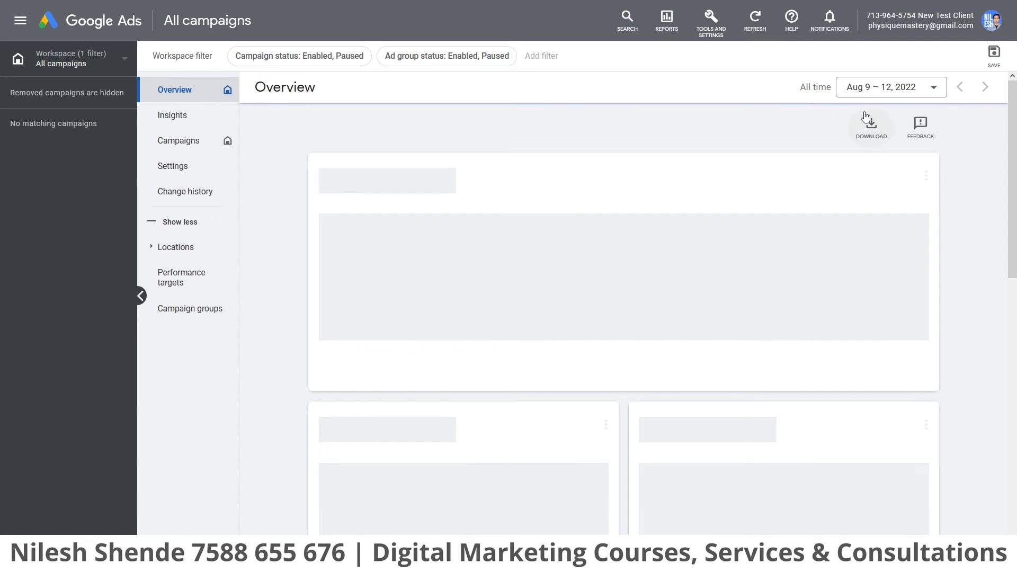
click(991, 21)
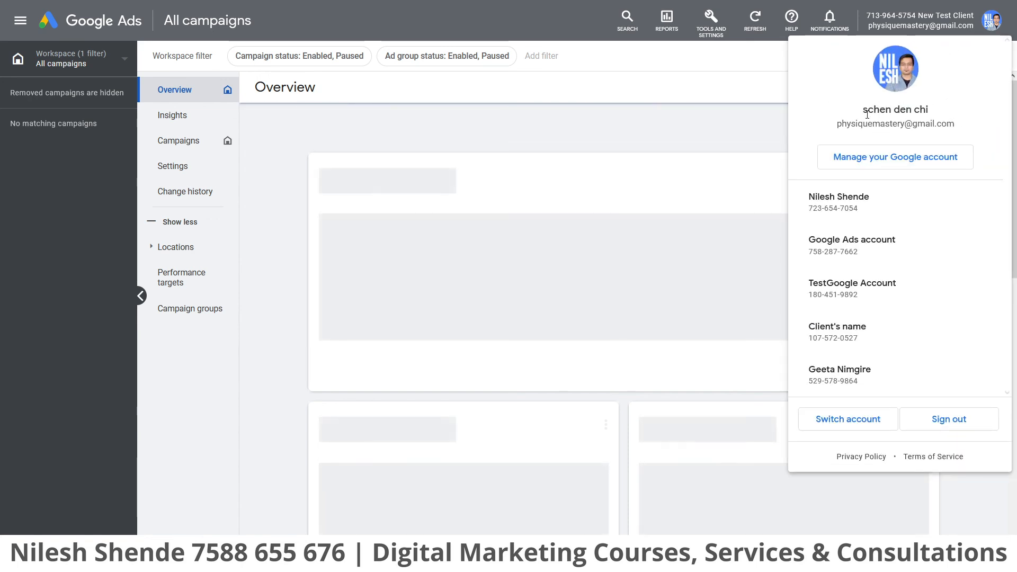
click(828, 209)
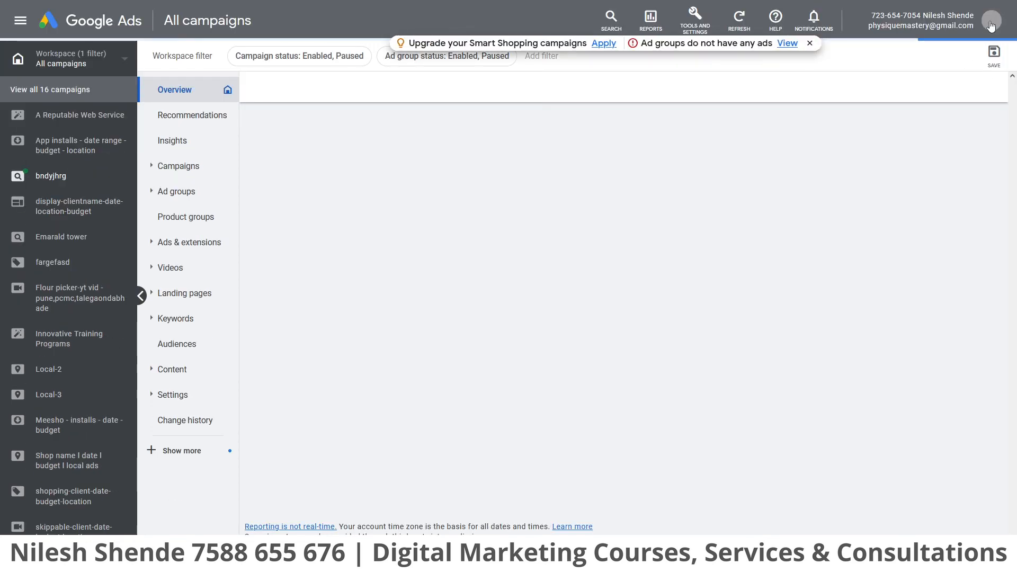
click(991, 24)
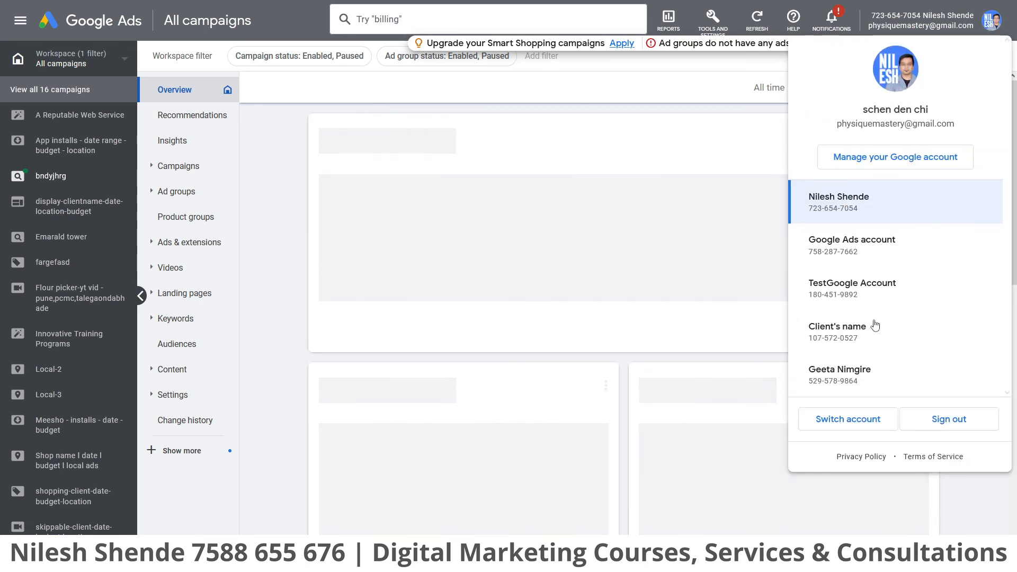
scroll(875, 362, down, 5)
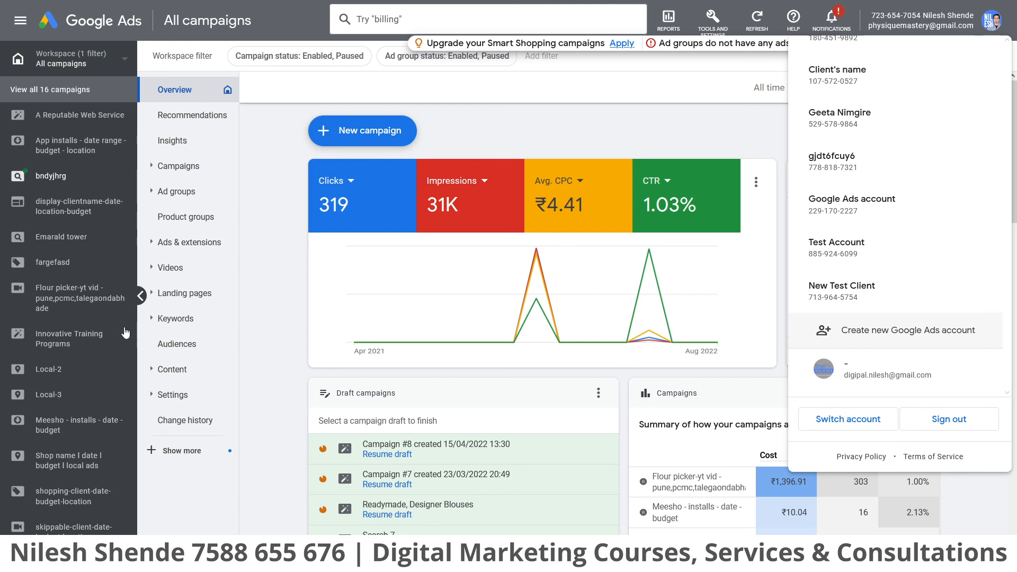
click(345, 449)
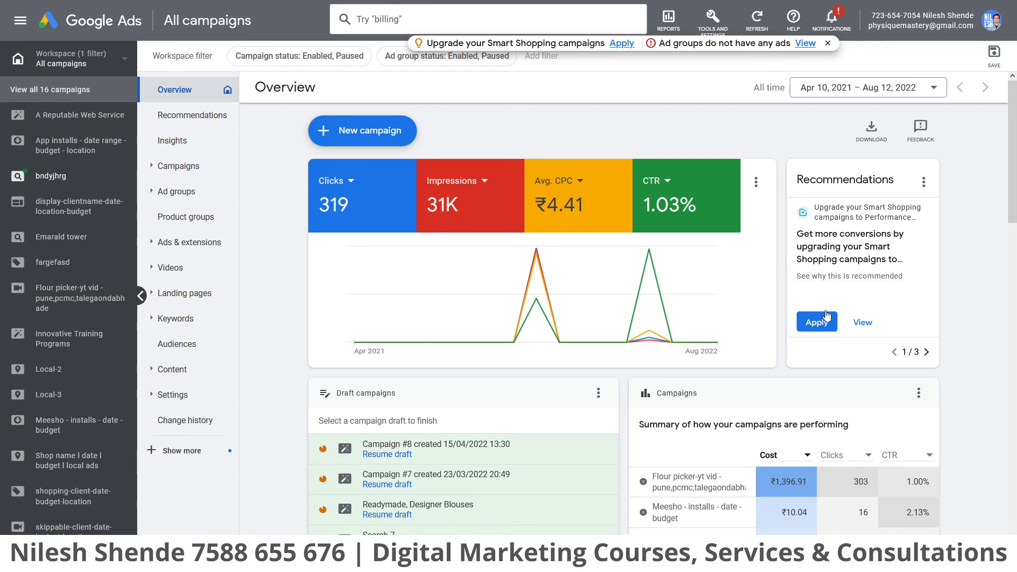
Open the bndyjhrg search campaign's Overview, flagged incomplete because its ad group has no ads
click(991, 23)
scroll(864, 363, down, 5)
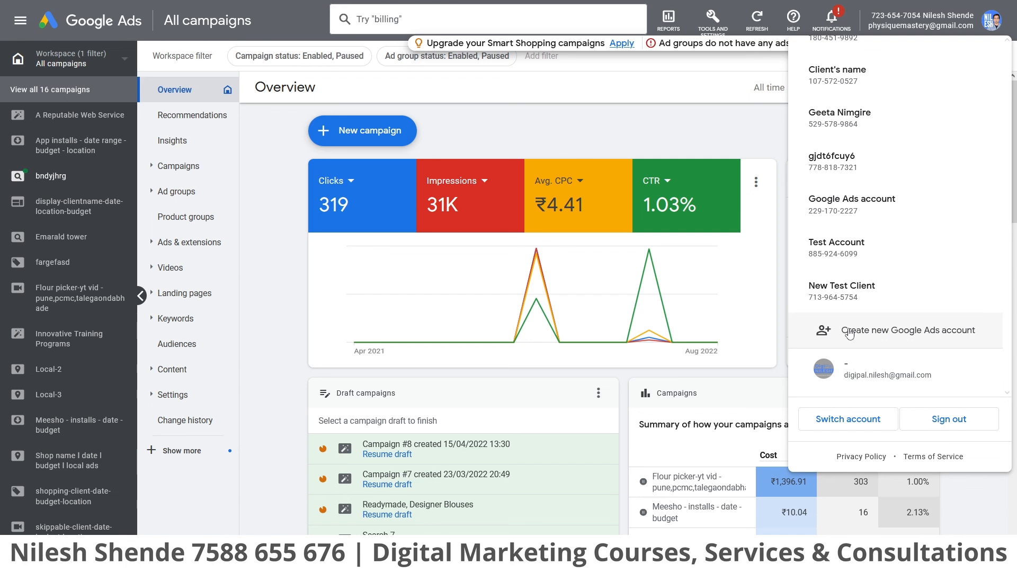
click(736, 139)
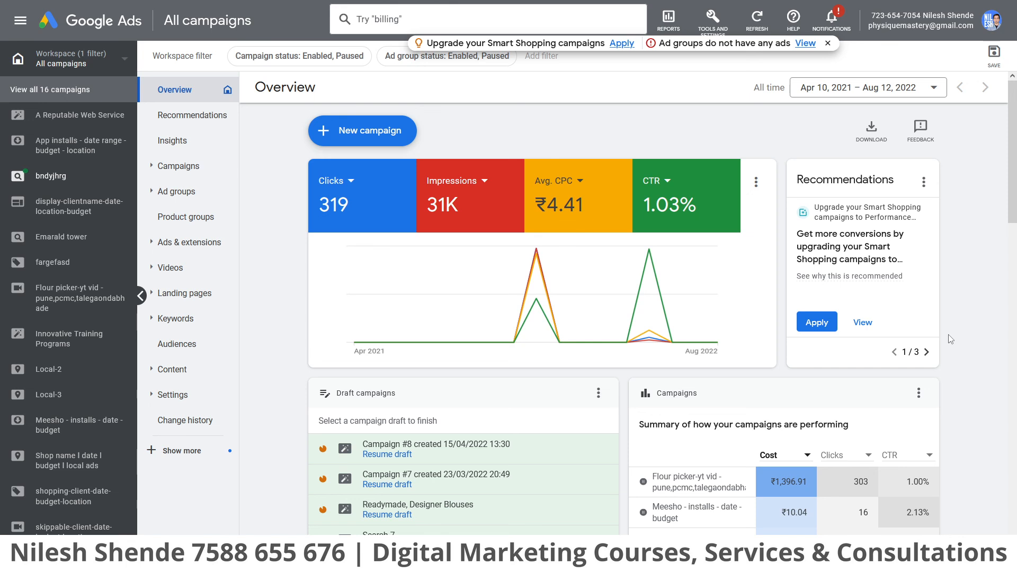
click(98, 182)
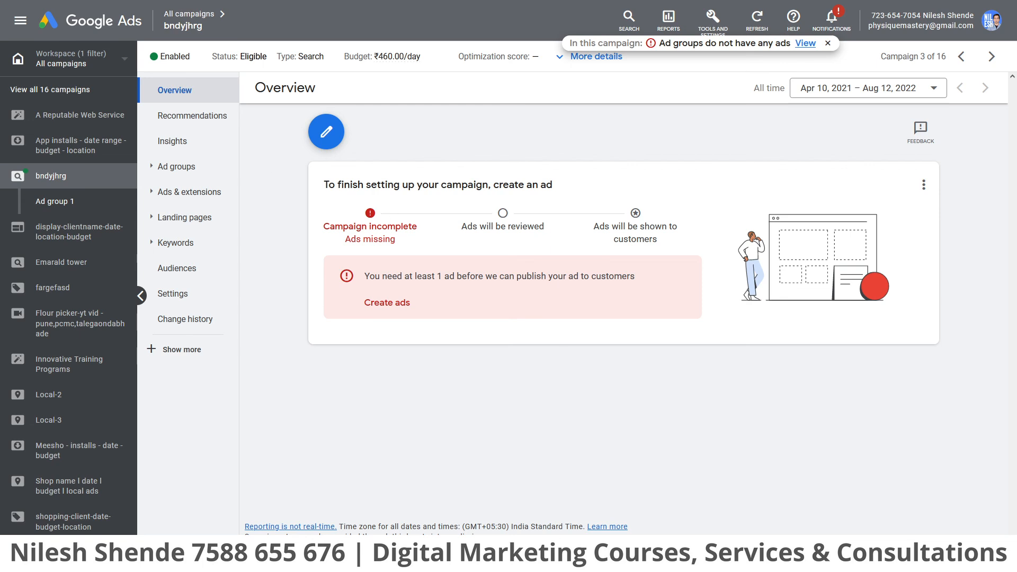
key(super)
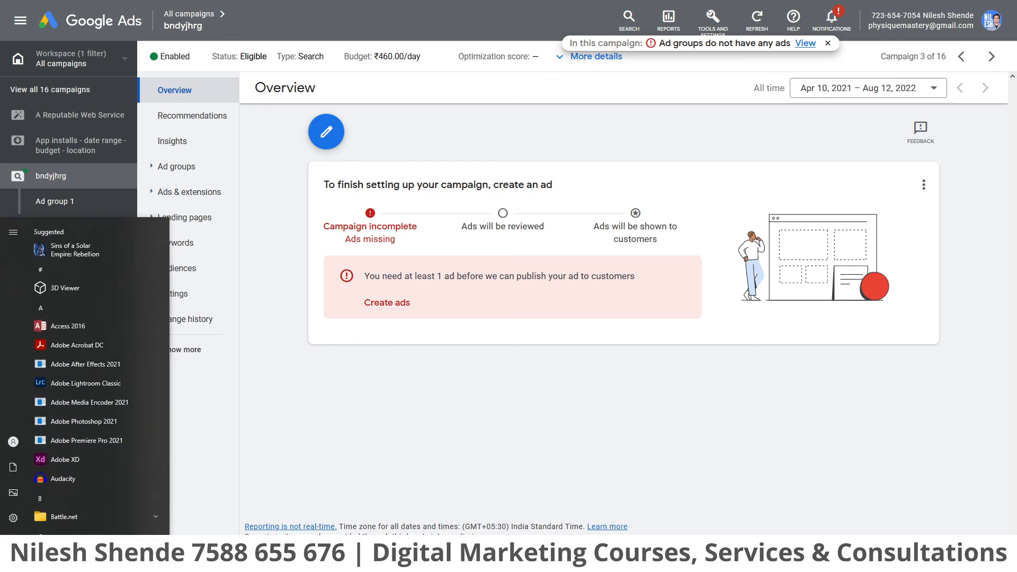